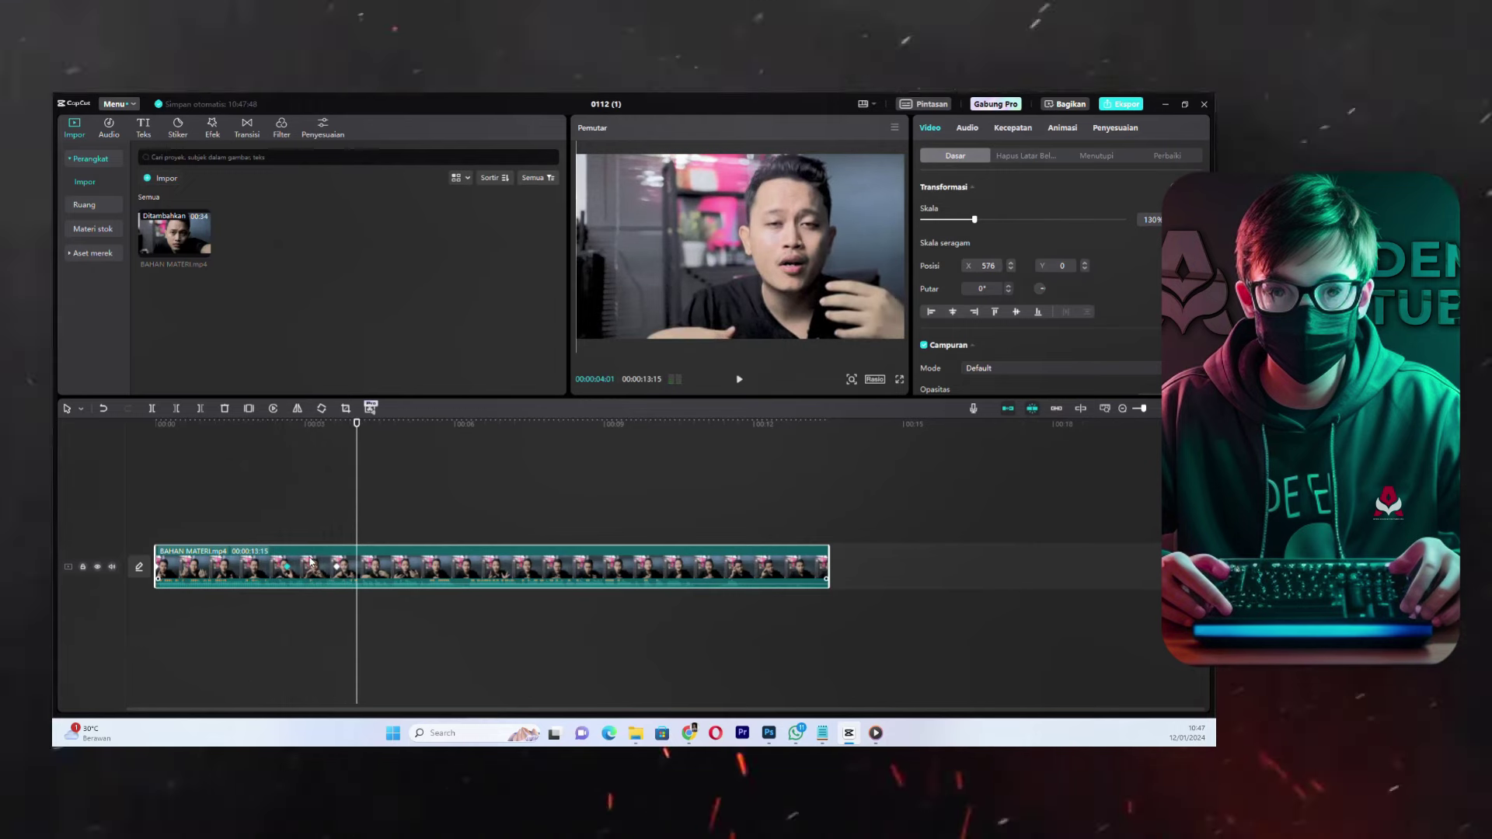
- Play back the zoom-in from about 00:00:02:19 and add a keyframe to the clip at 00:00:04:12
click(288, 569)
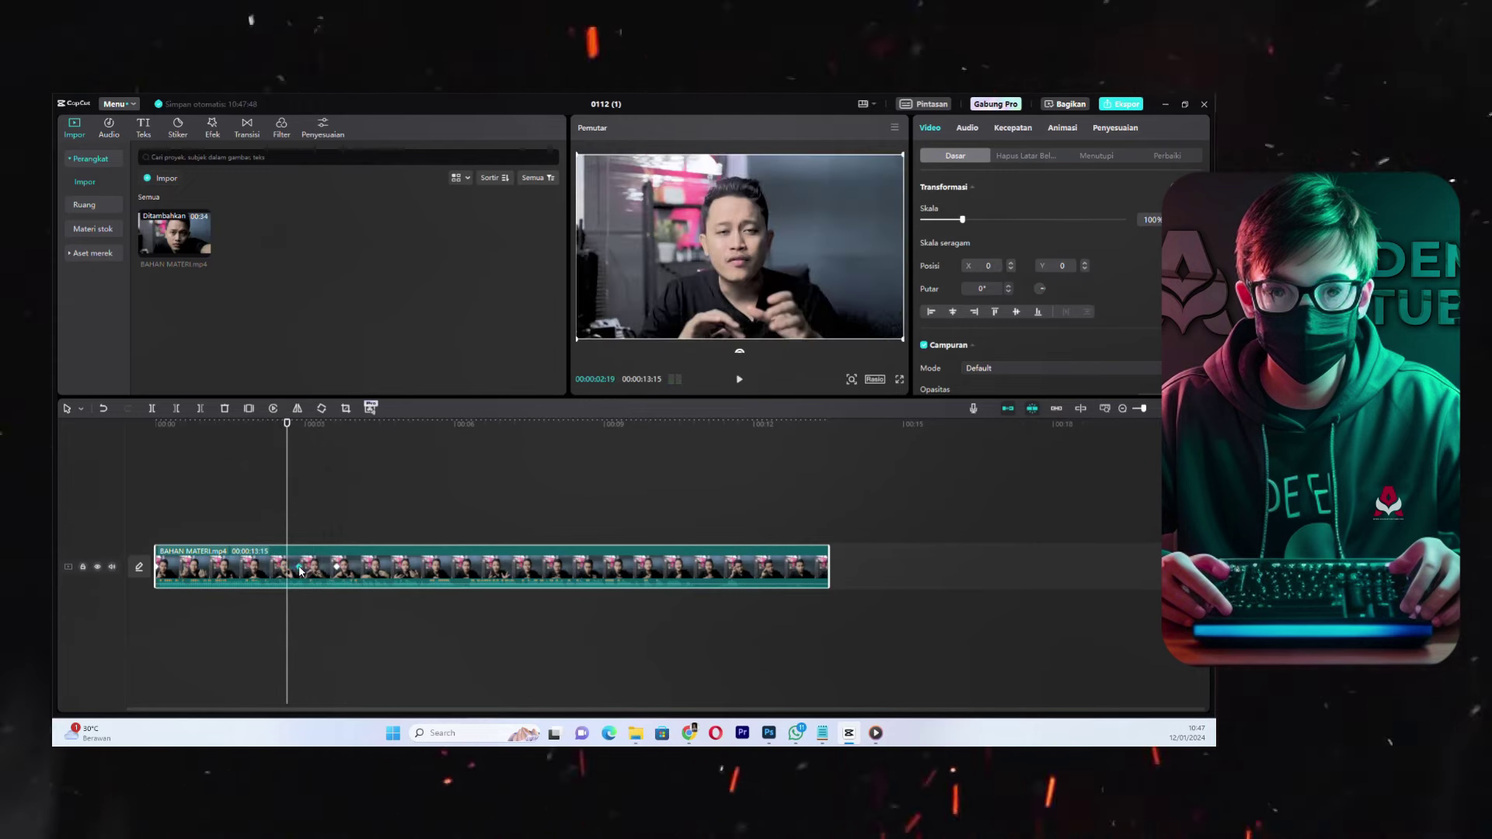
key(space)
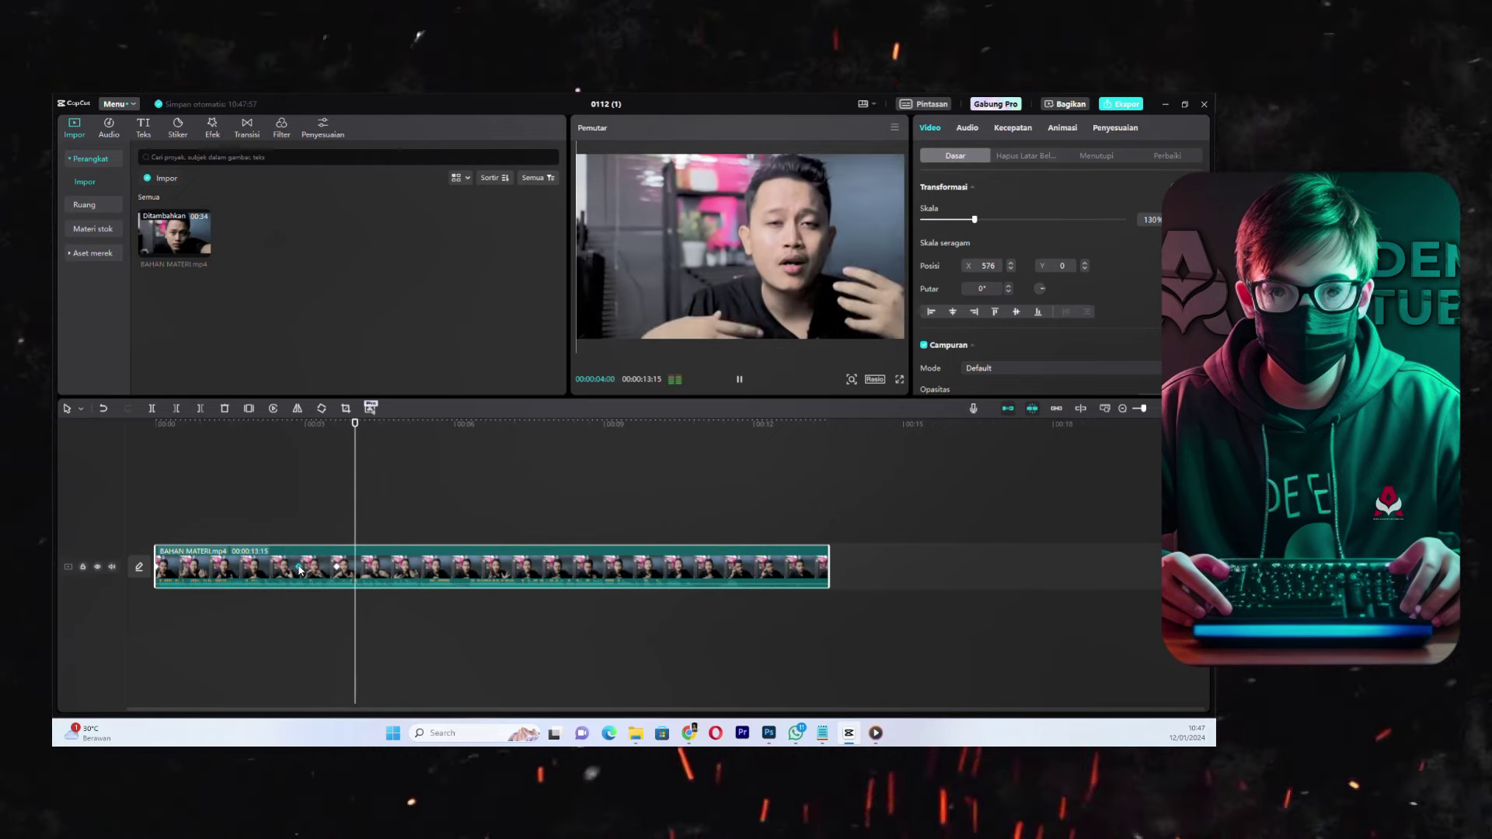
key(space)
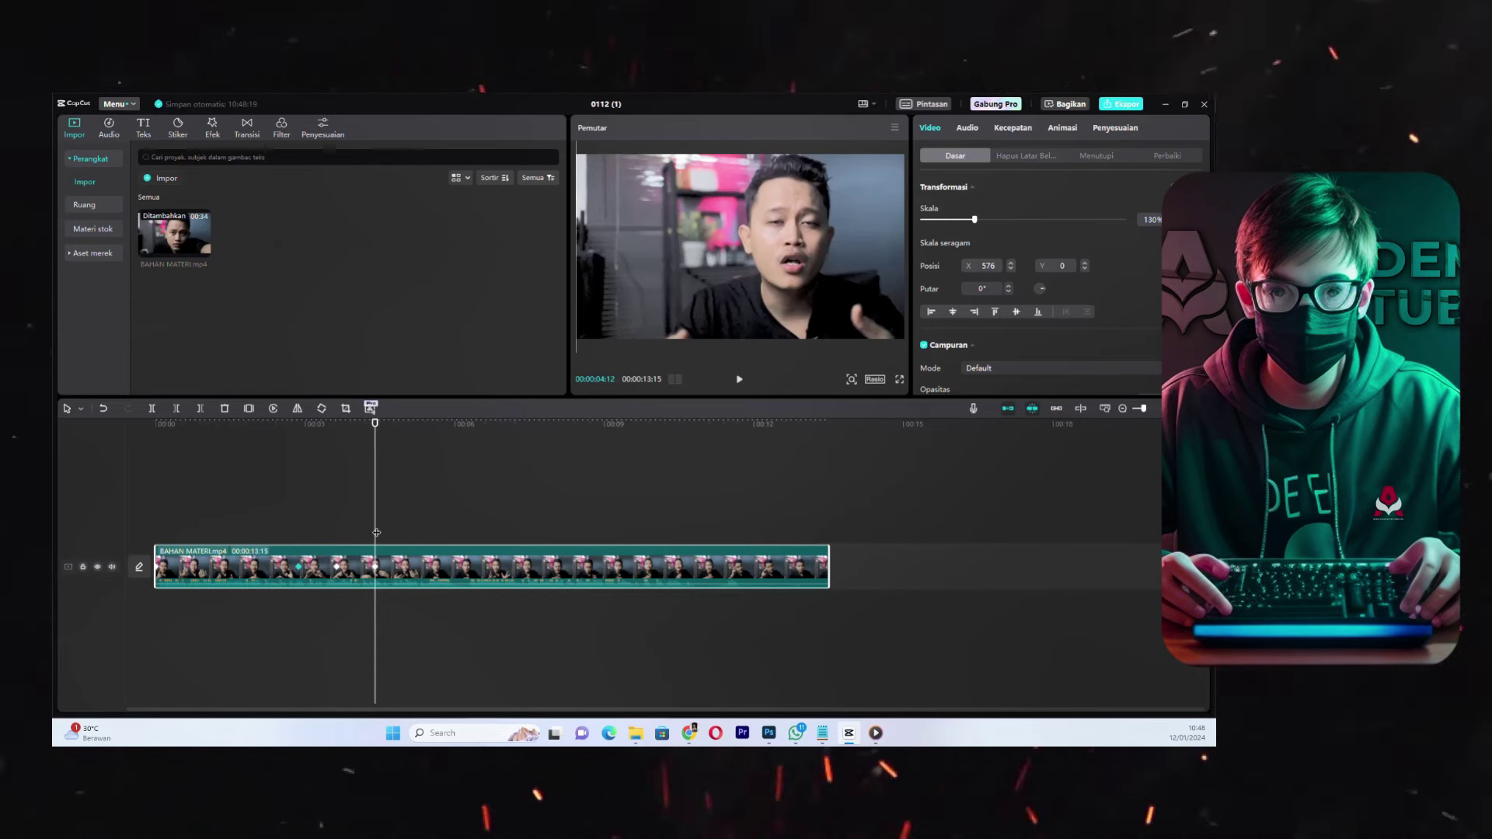
- Shift the enlarged picture to position X -576 at 00:00:05:07, and play back the sideways camera move from about 00:00:02:04
drag(376, 534, 417, 534)
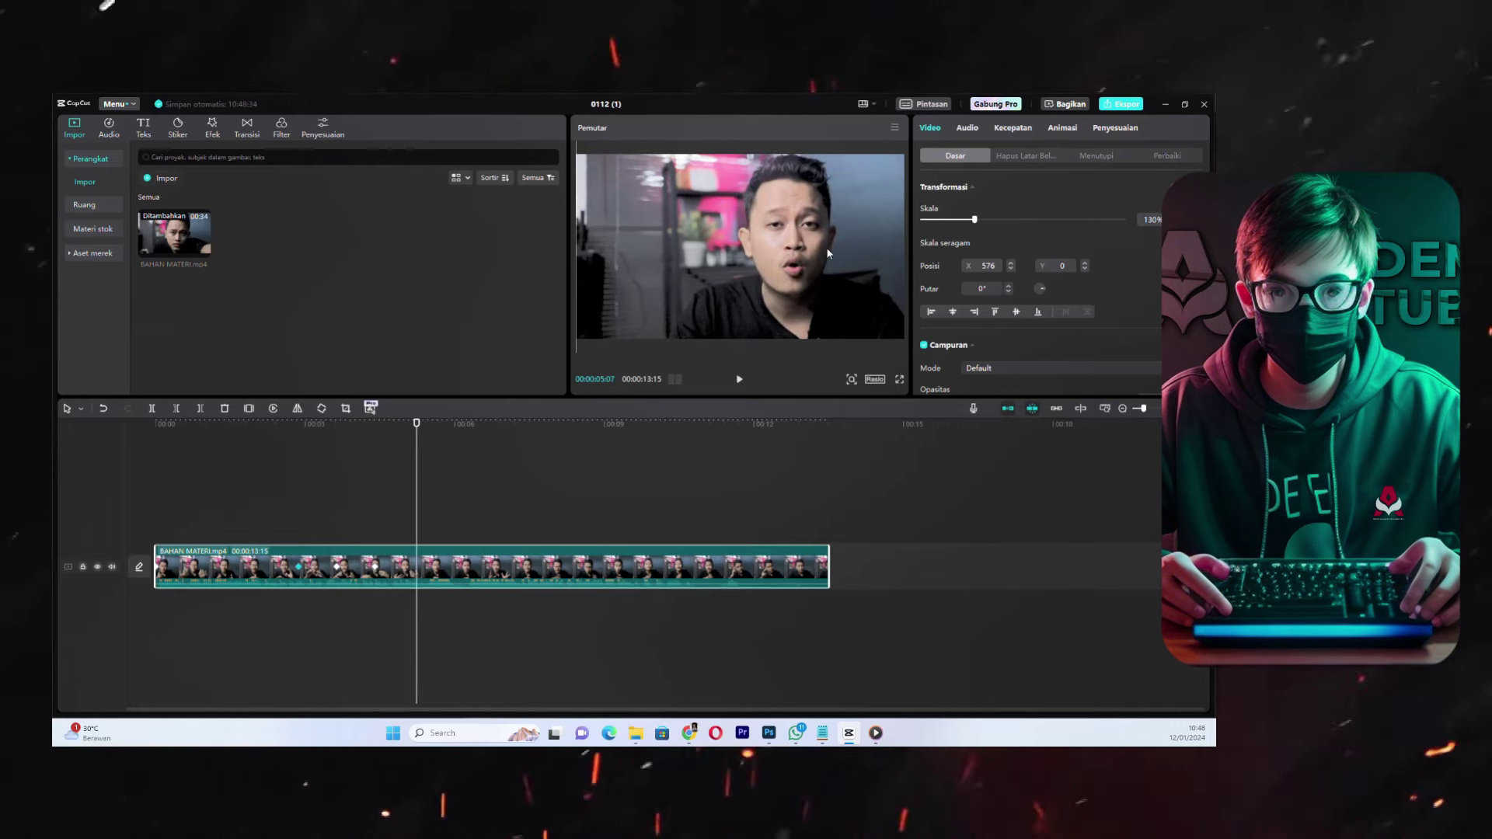
drag(828, 252, 731, 245)
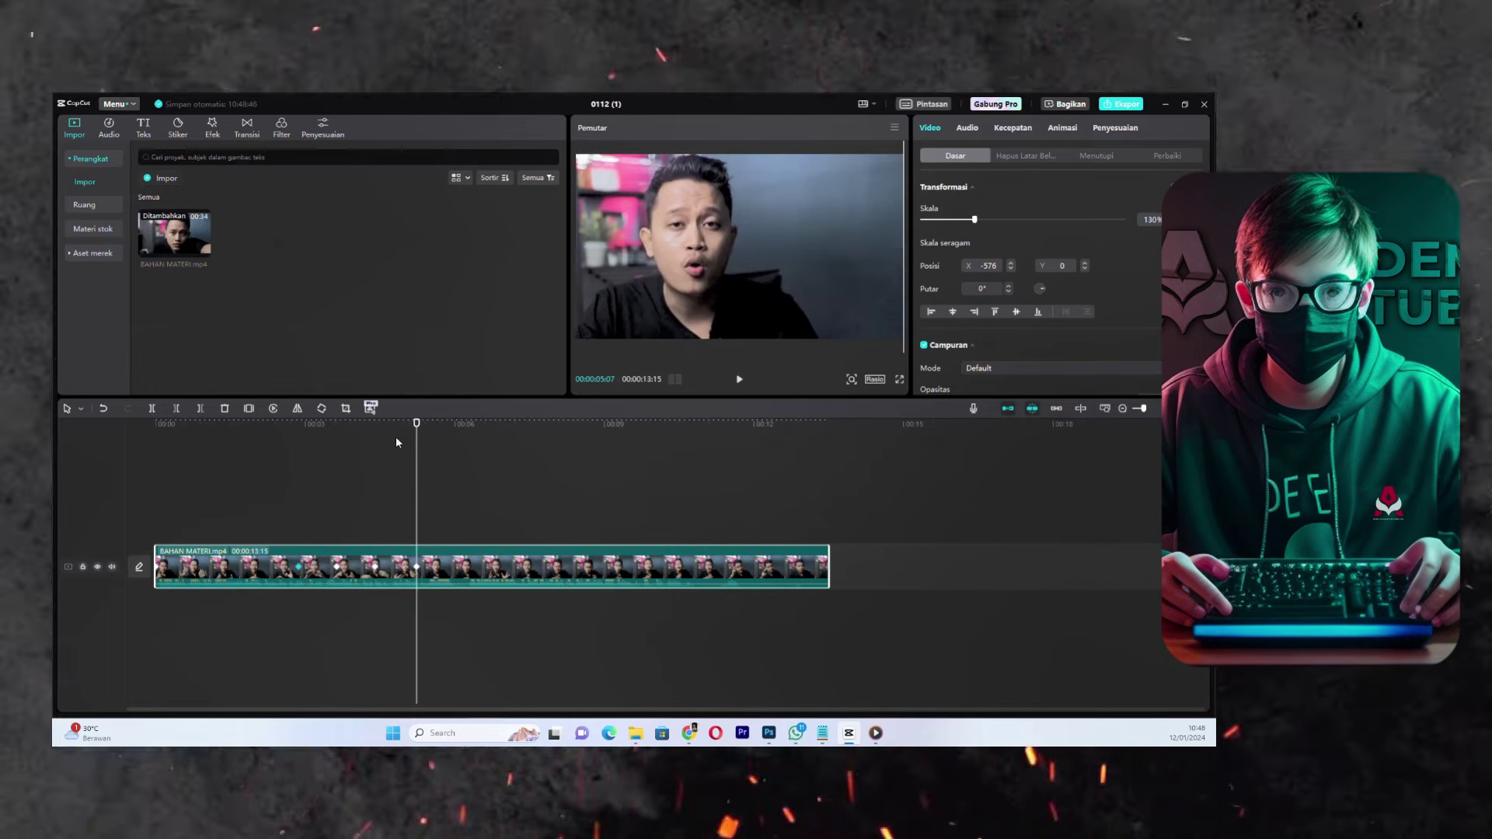
click(262, 424)
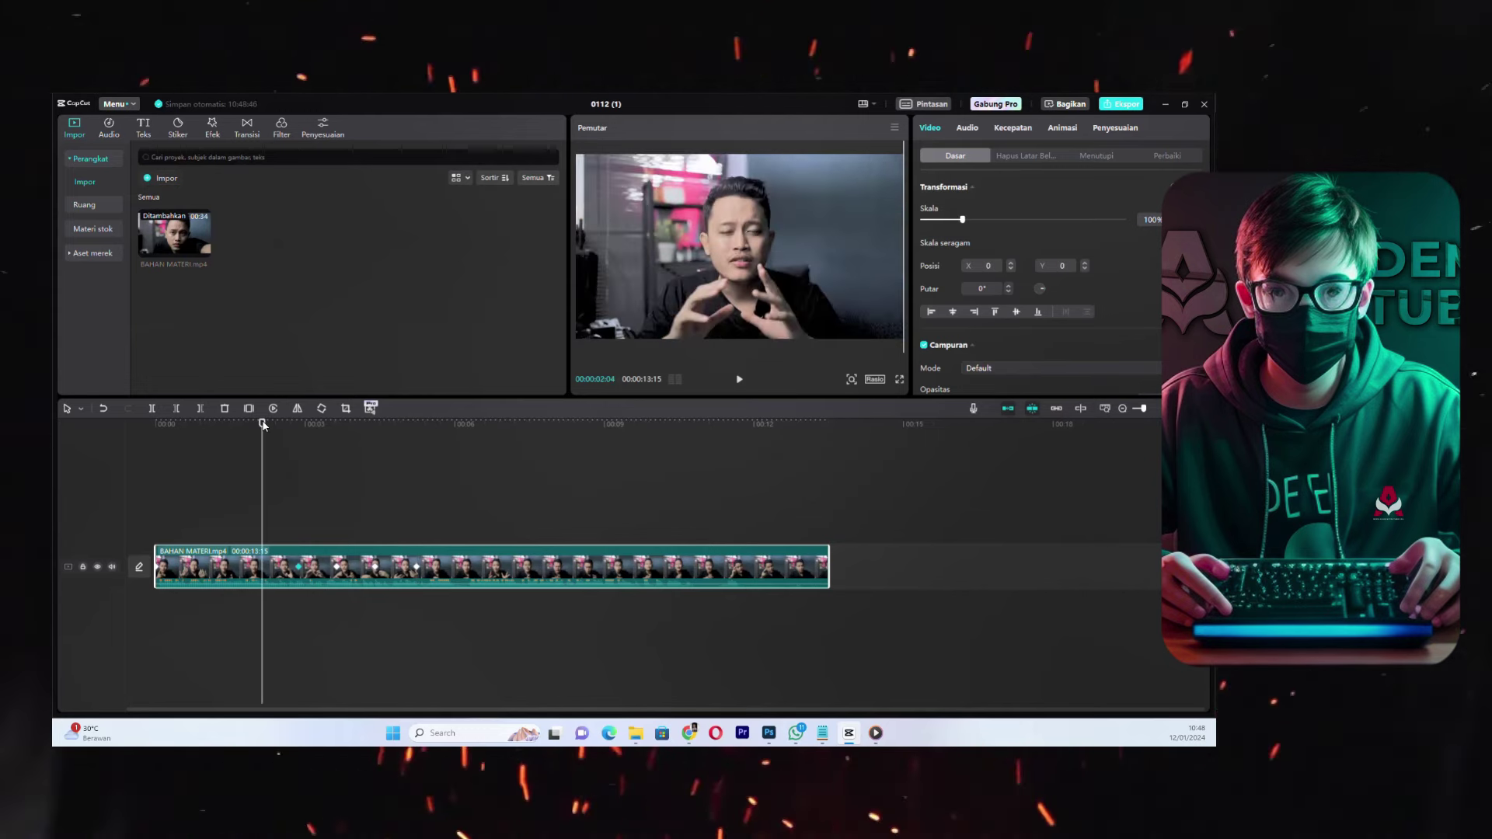
key(space)
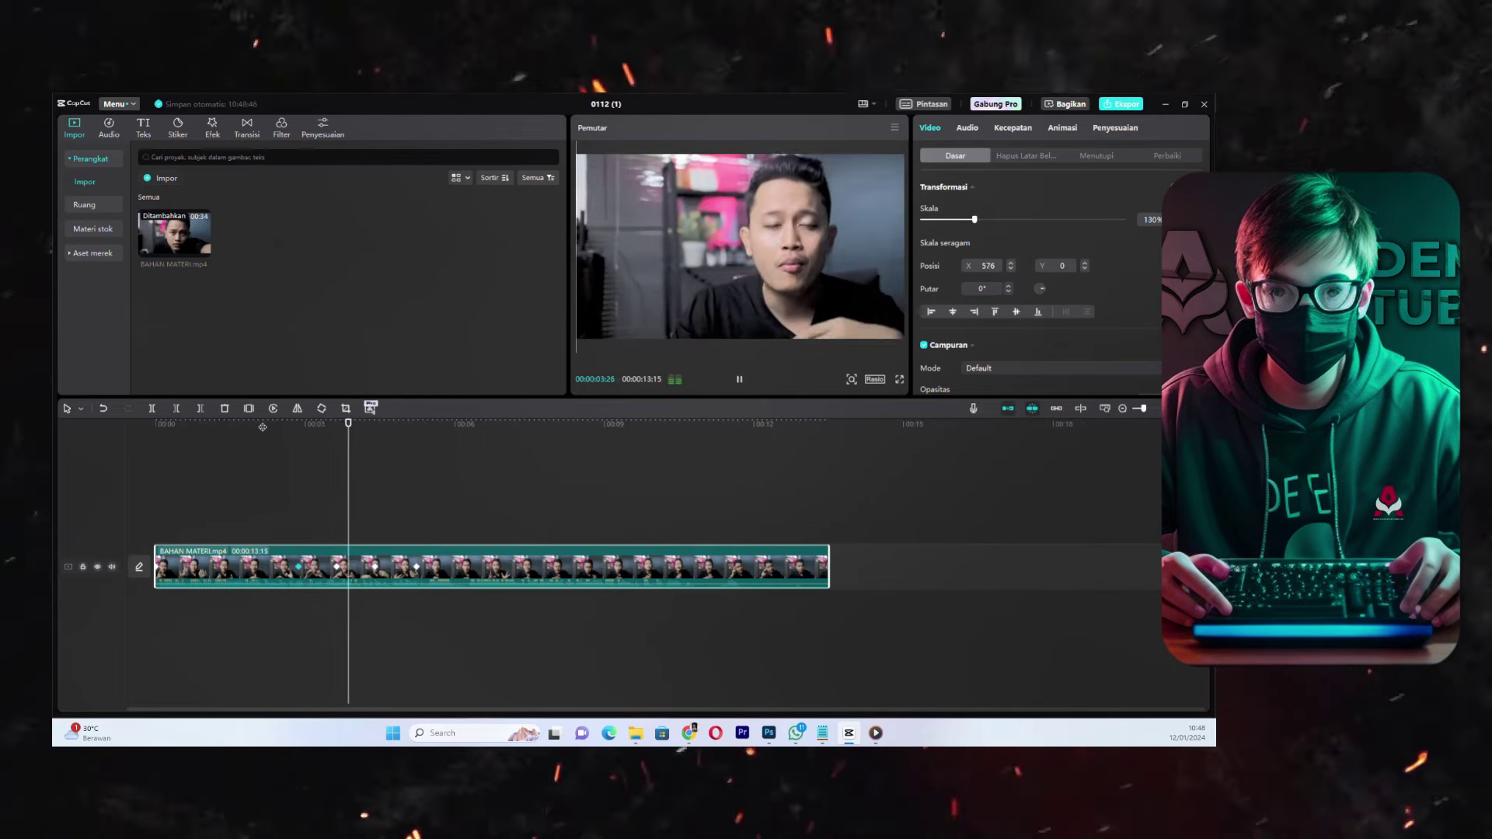
key(space)
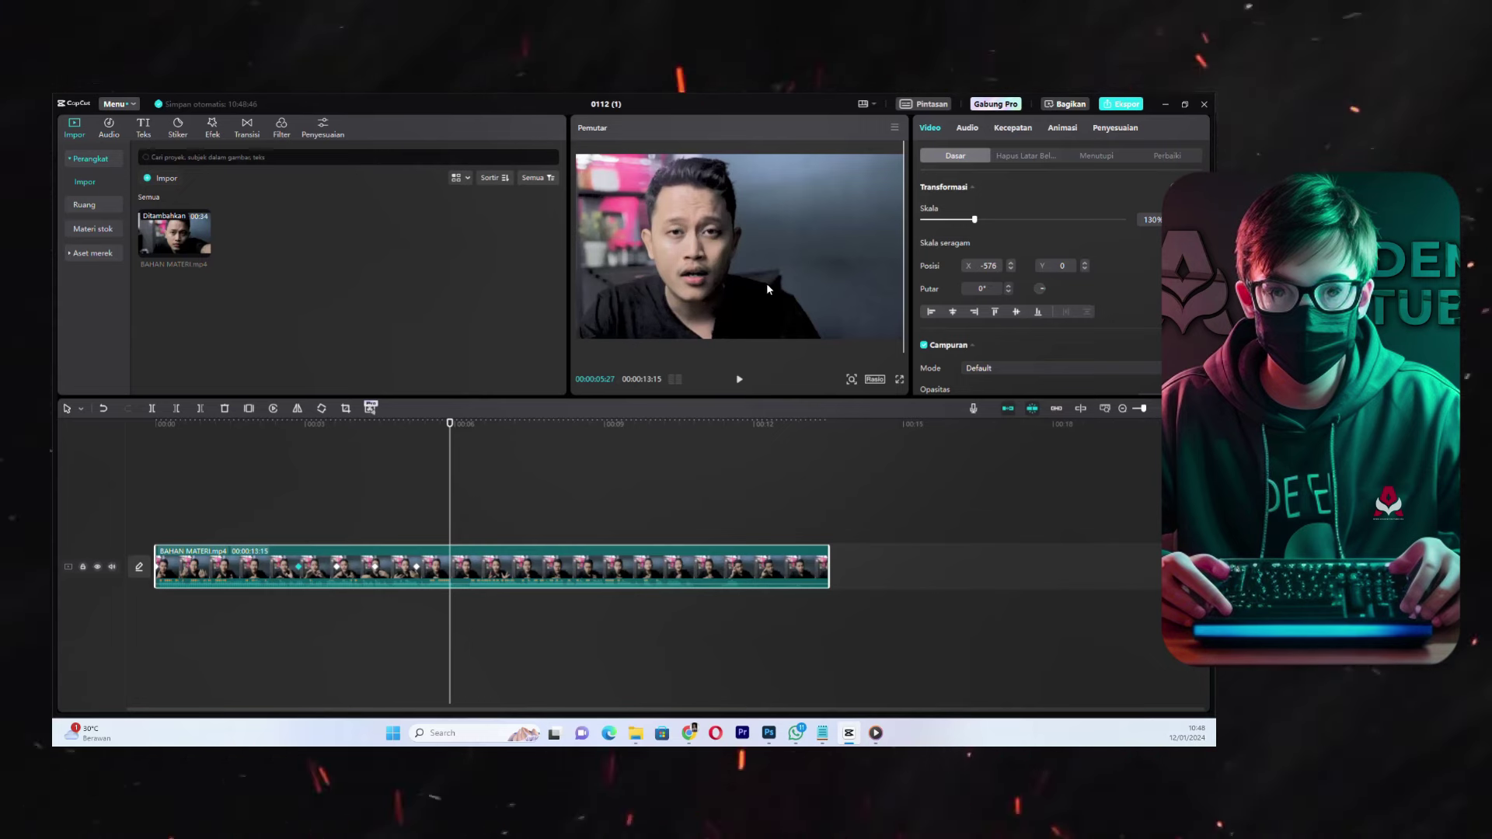
- Try to reset the clip's scale to 100% with a keyframe at 00:00:06:04, and undo the attempt
click(462, 524)
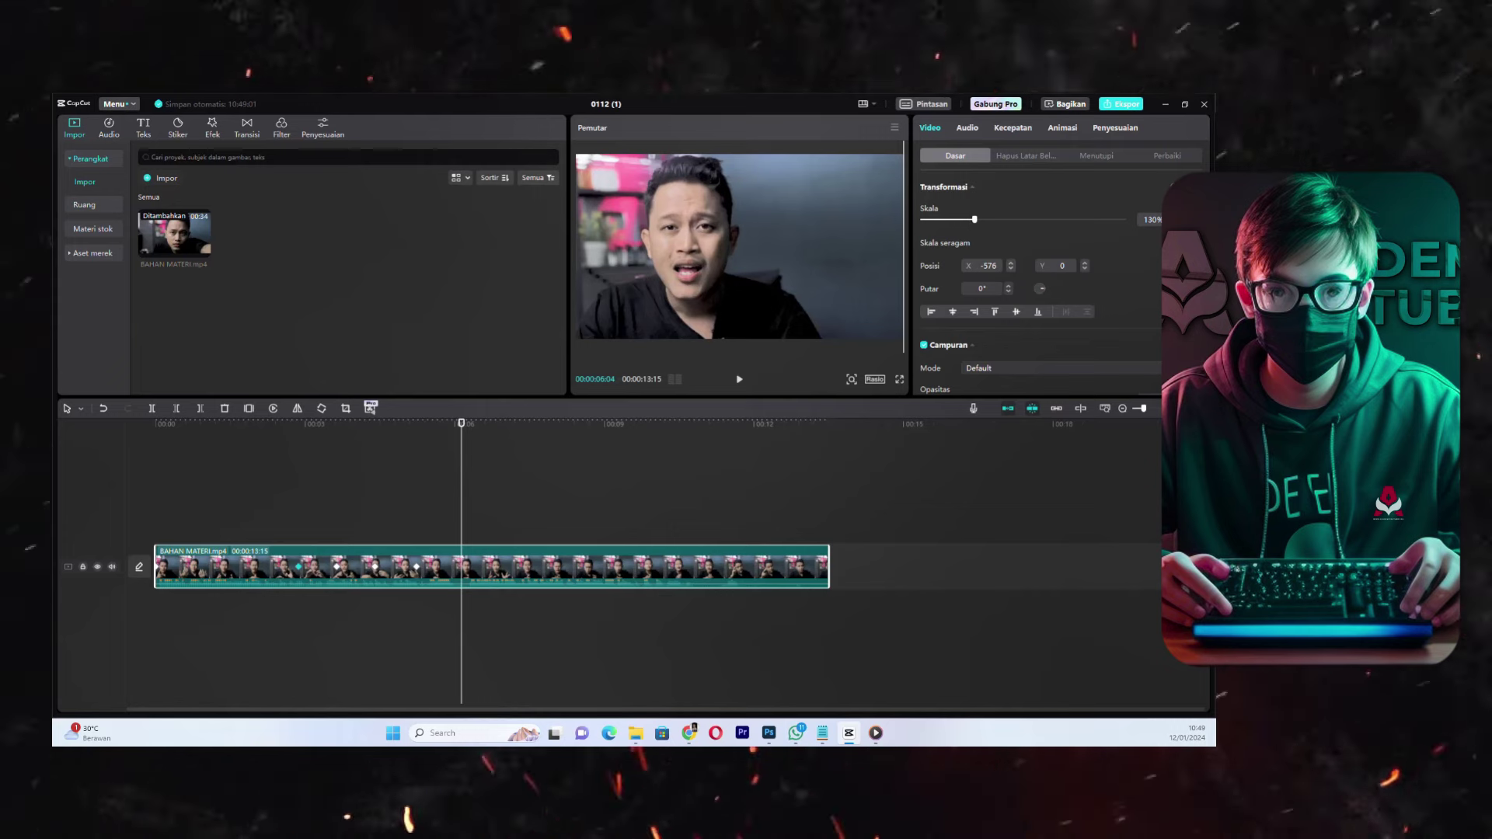
click(1151, 219)
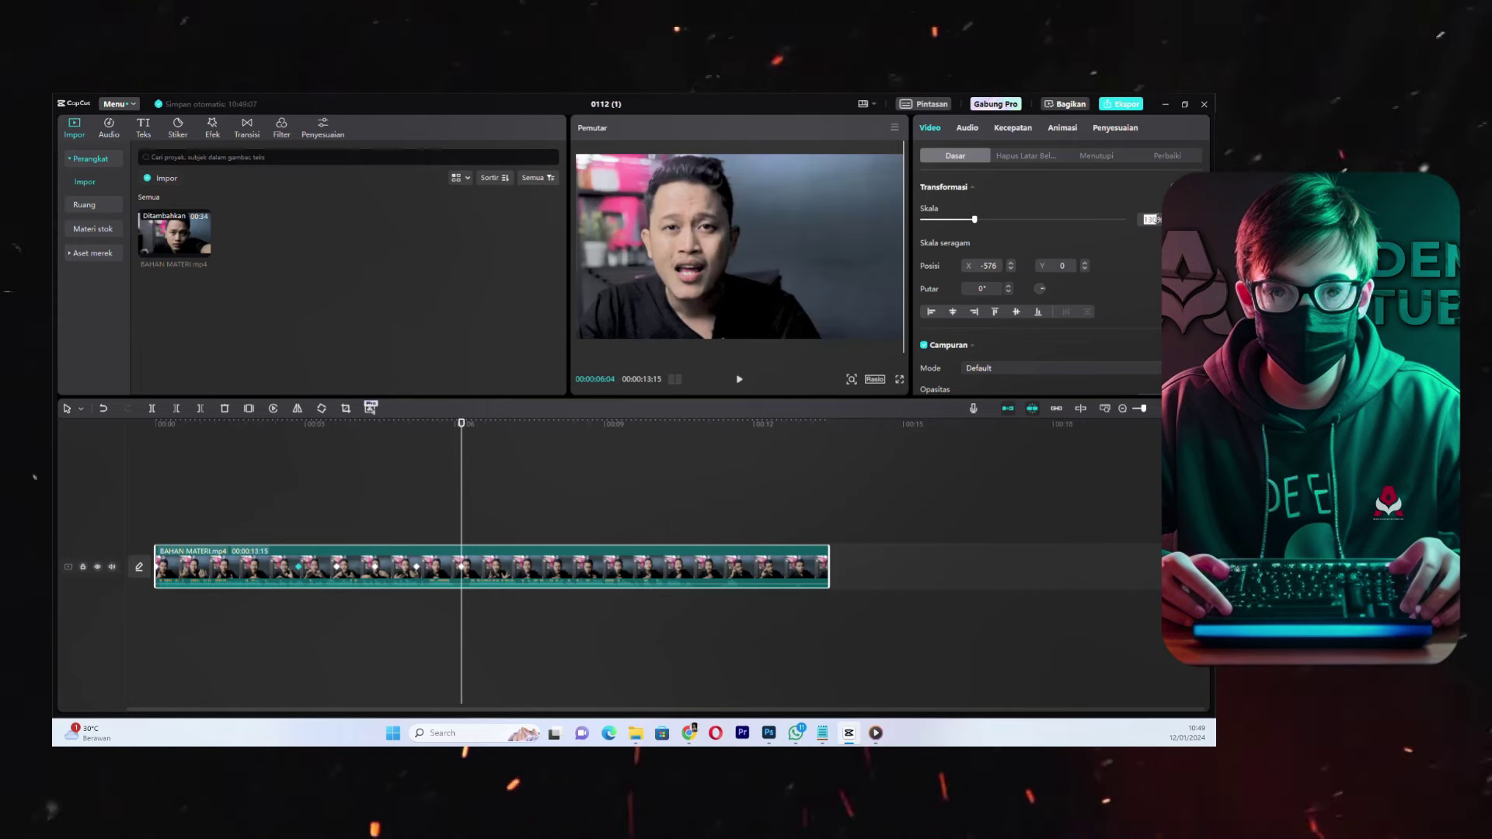
text(100)
key(Return)
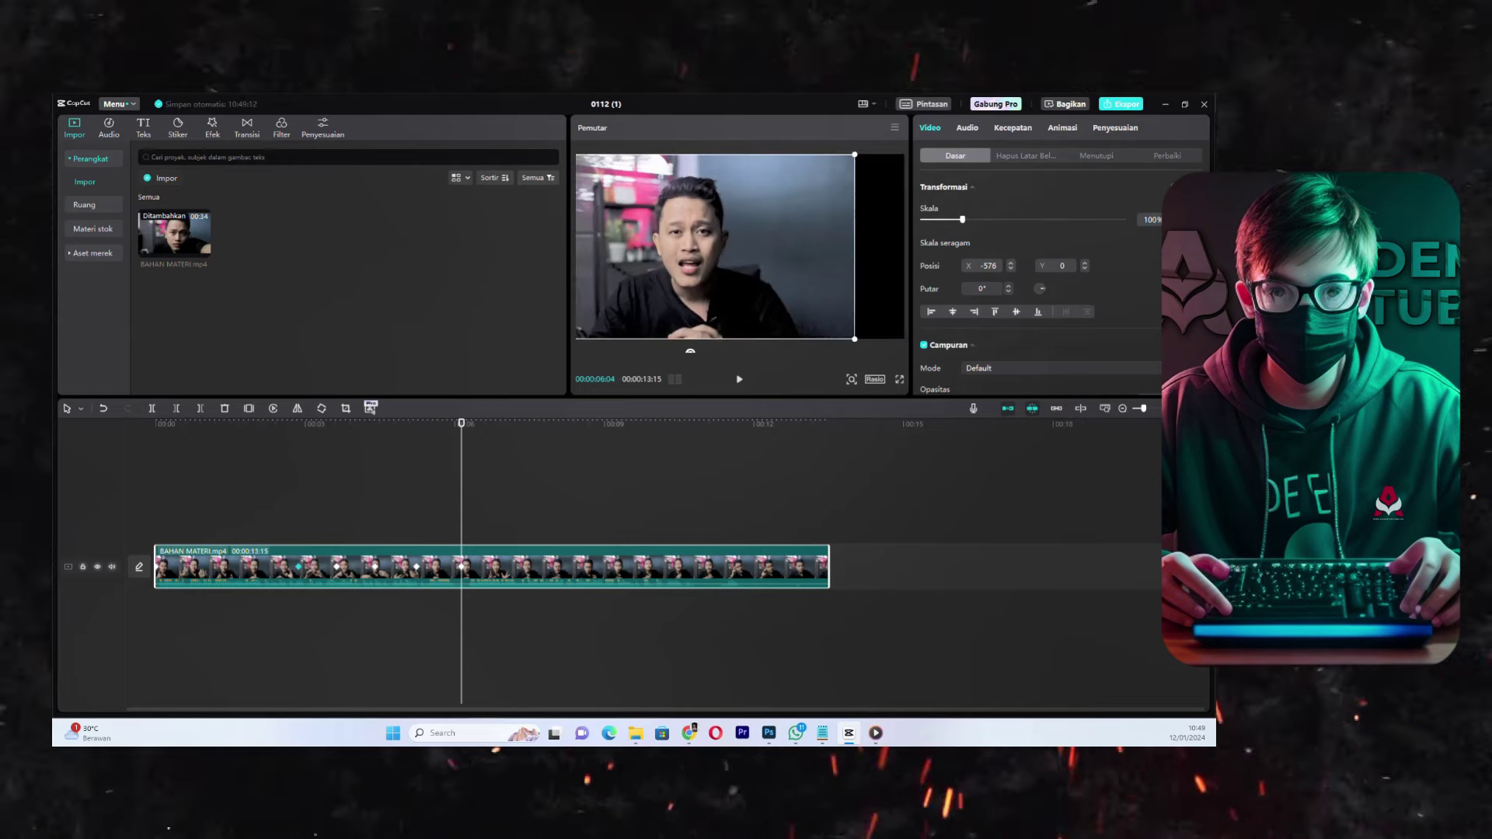
click(988, 266)
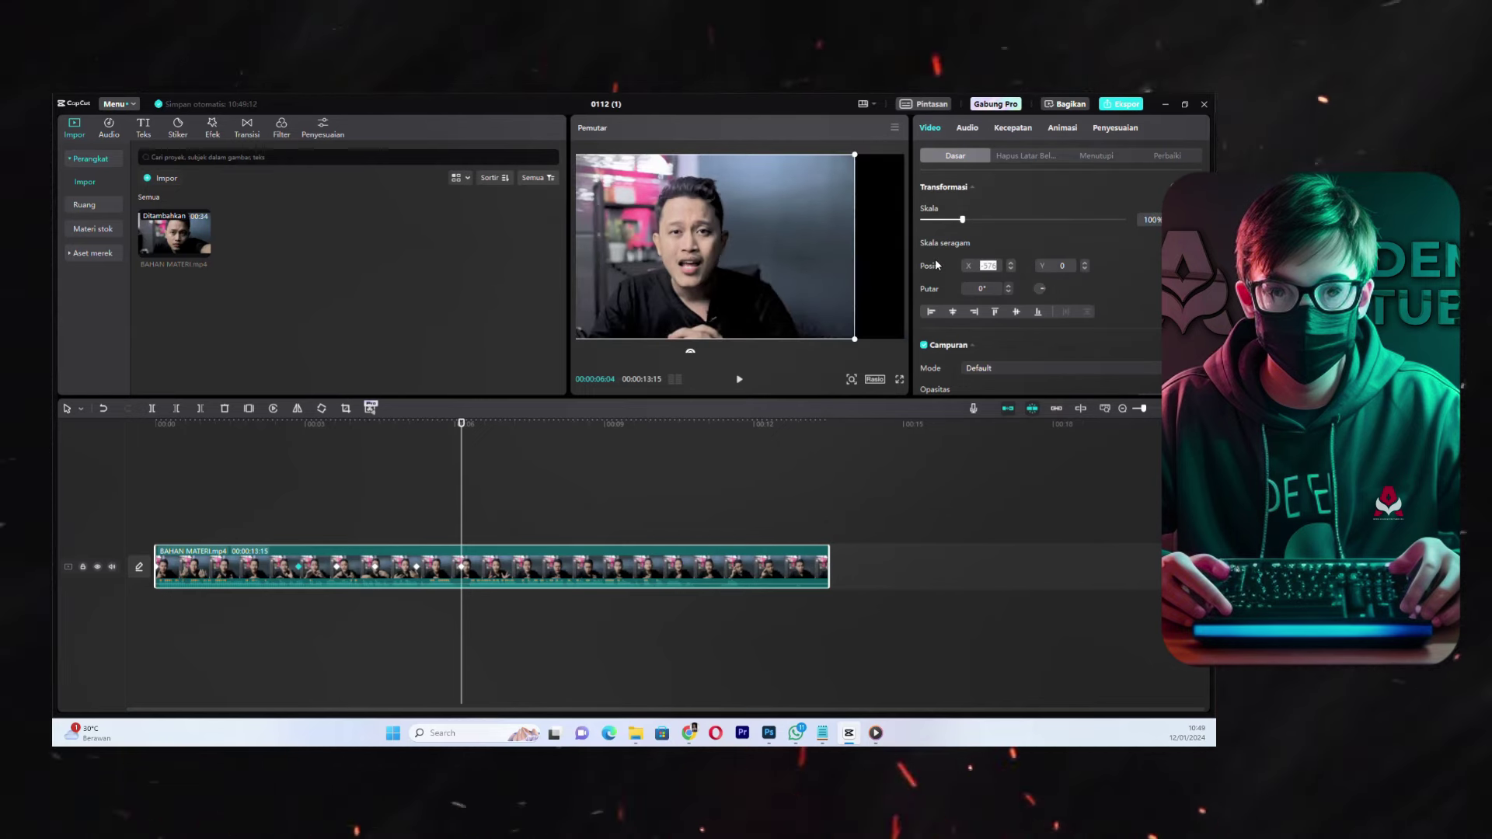
key(ctrl+z)
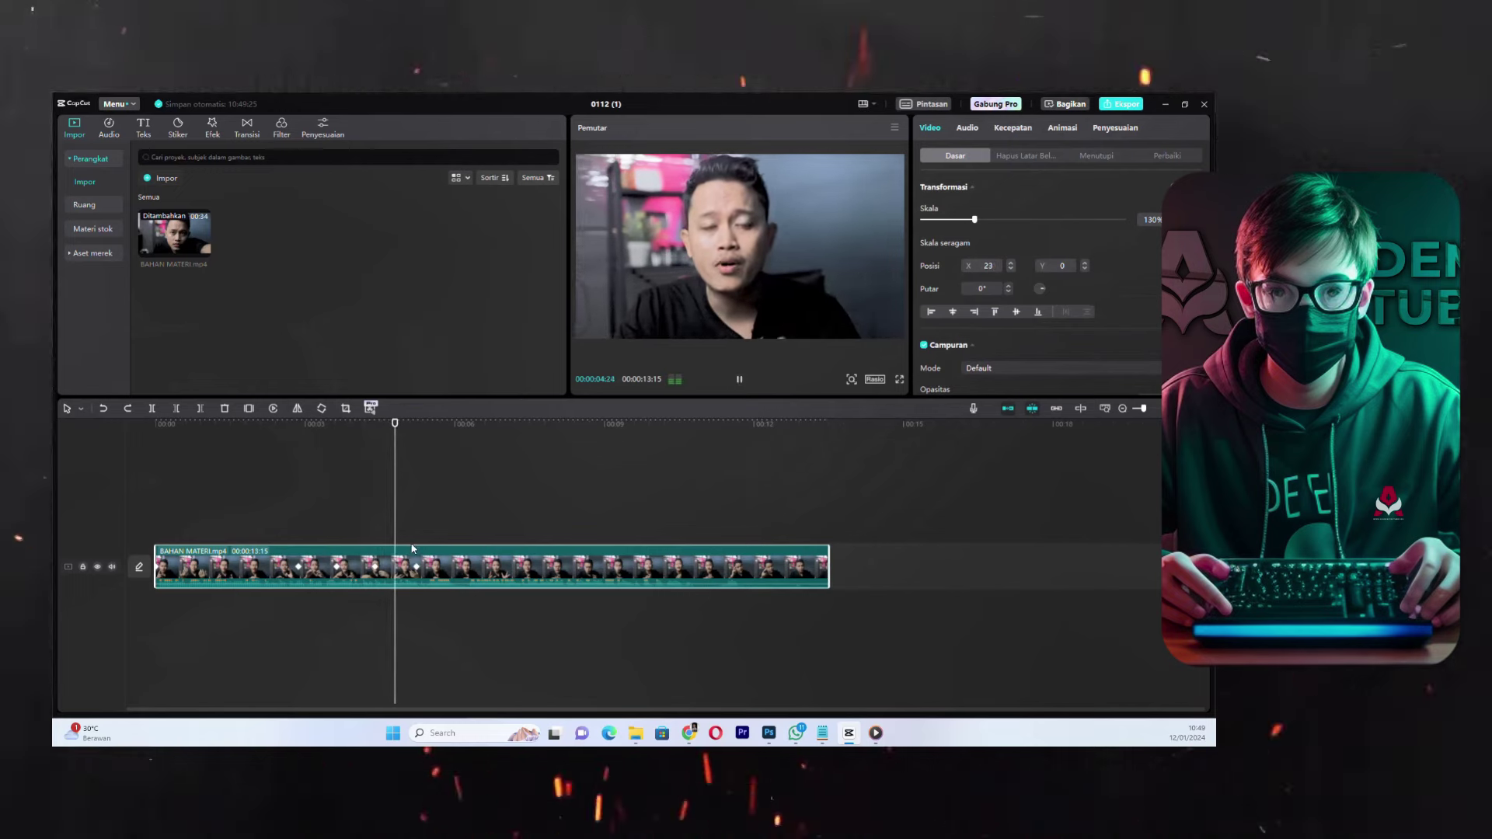
- Add a keyframe at 00:00:05:25 to hold the shifted, enlarged framing of the clip
key(space)
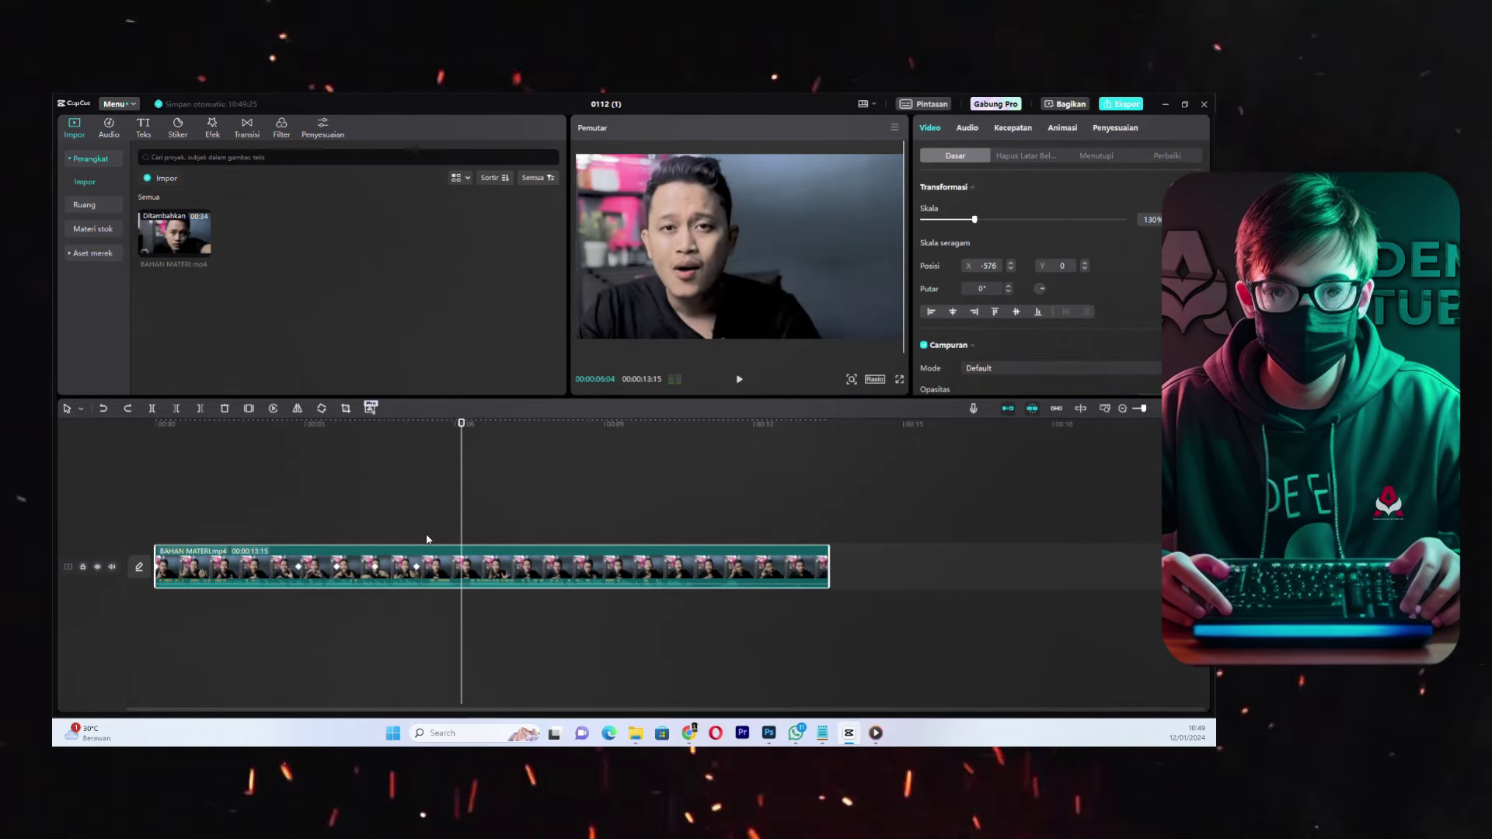
click(426, 534)
click(405, 522)
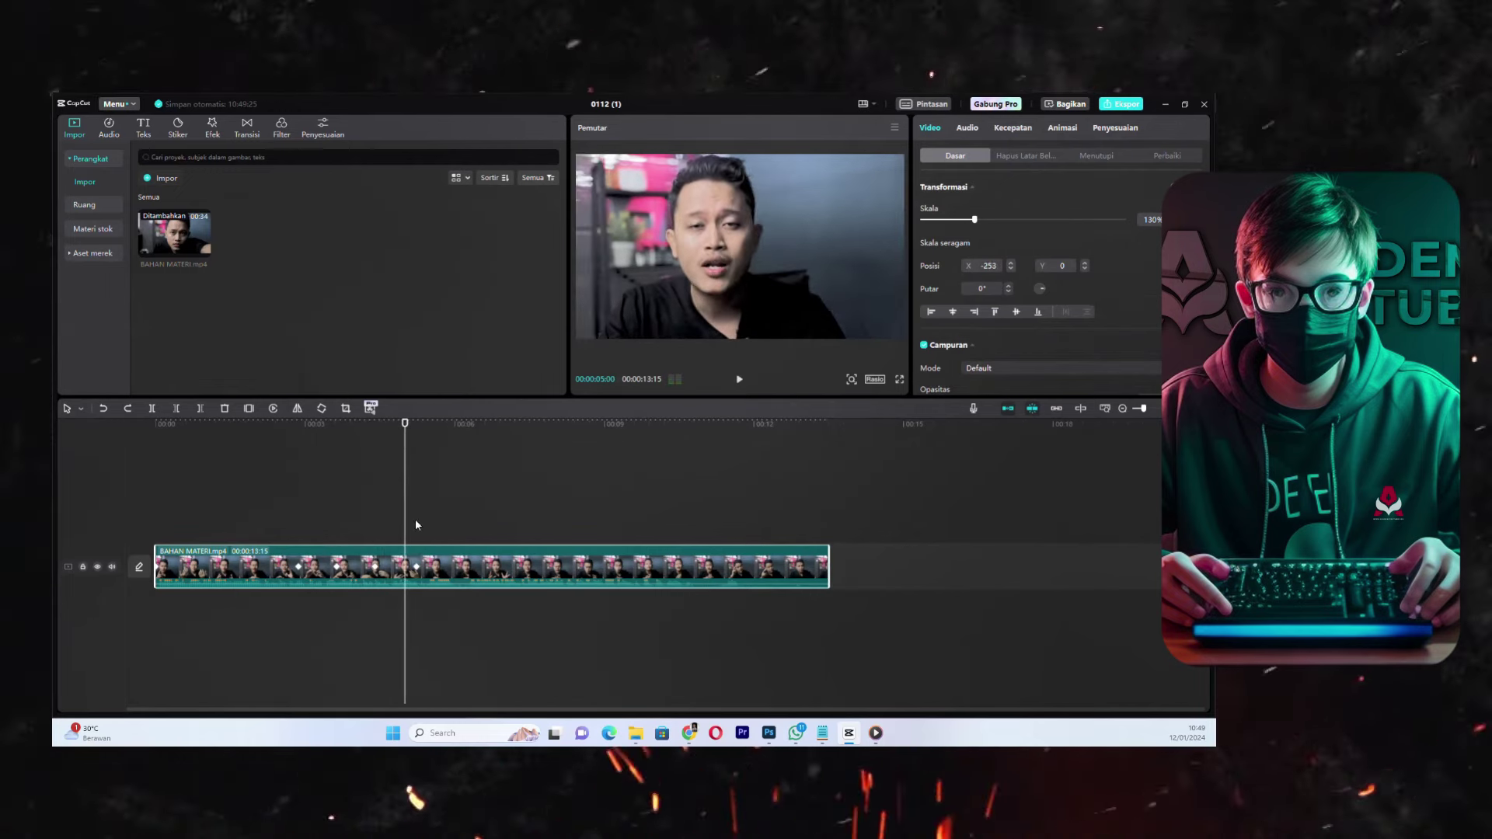
mouse_move(407, 521)
mouse_down()
mouse_move(458, 530)
mouse_move(416, 529)
mouse_up()
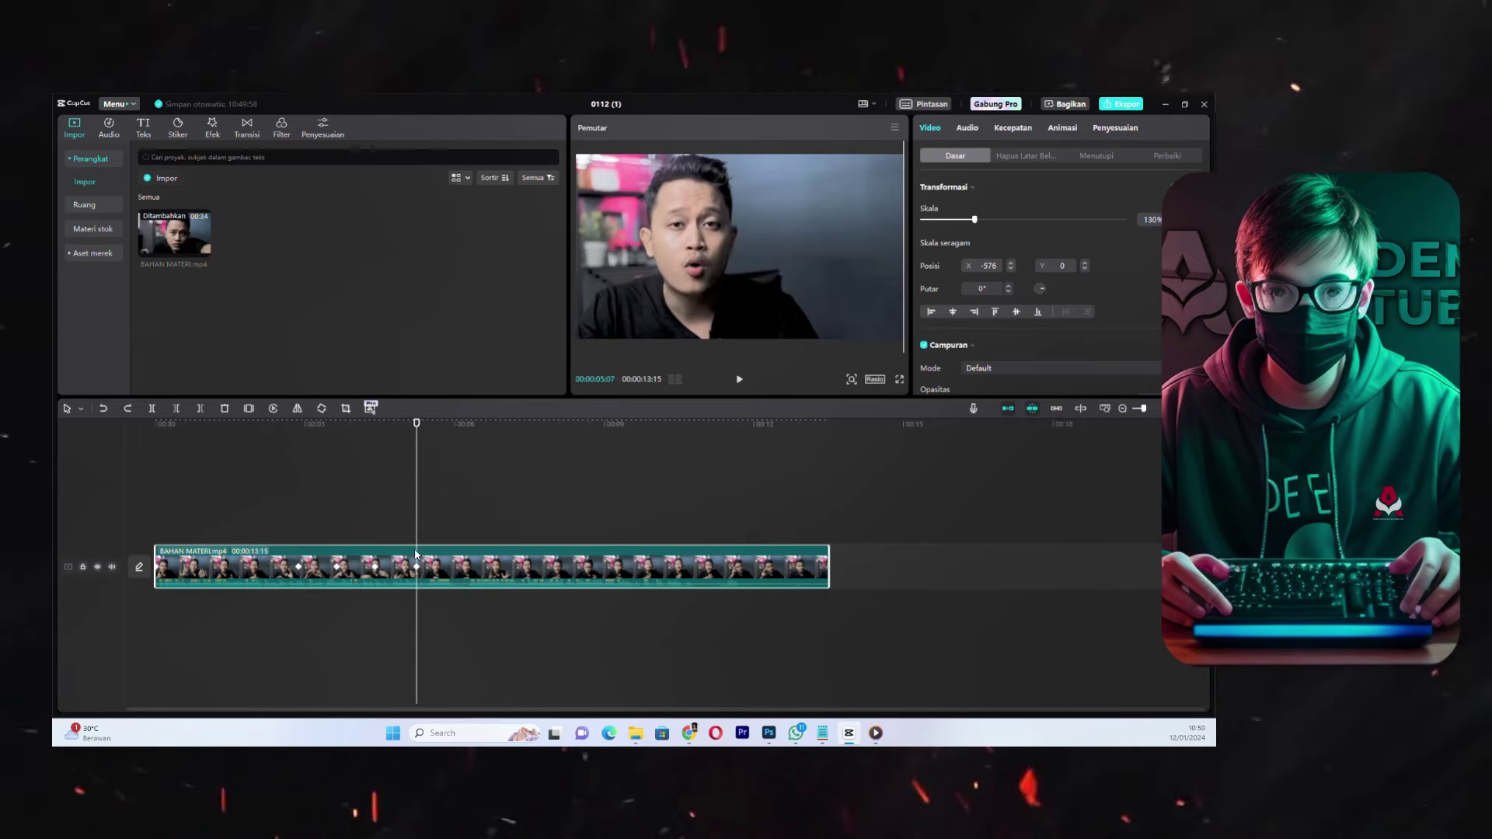
drag(422, 549, 447, 550)
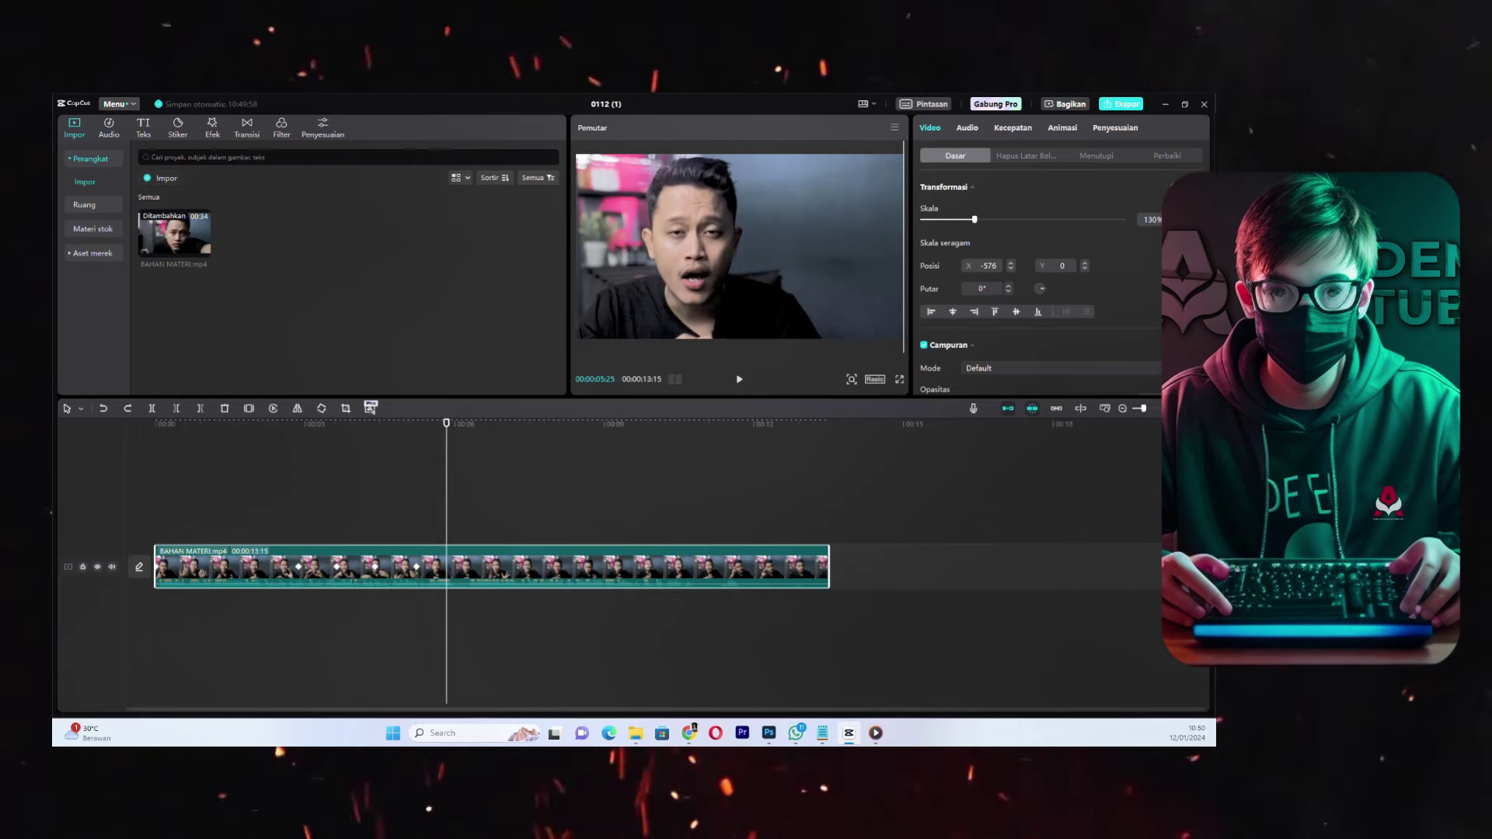
click(1173, 219)
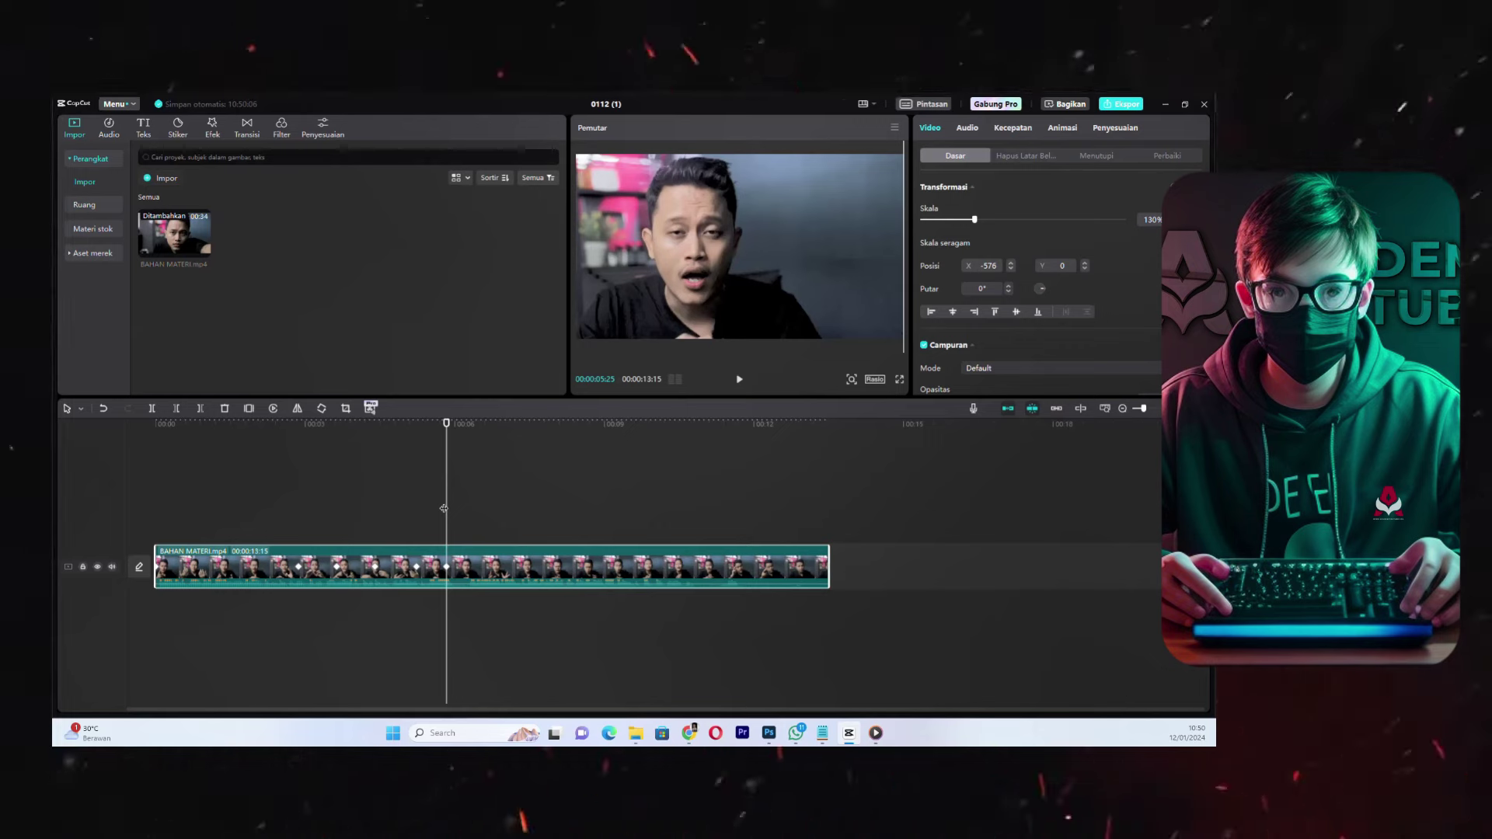
- Set the clip's scale to 100% and position X to 0 at 00:00:06:04
drag(447, 510, 462, 514)
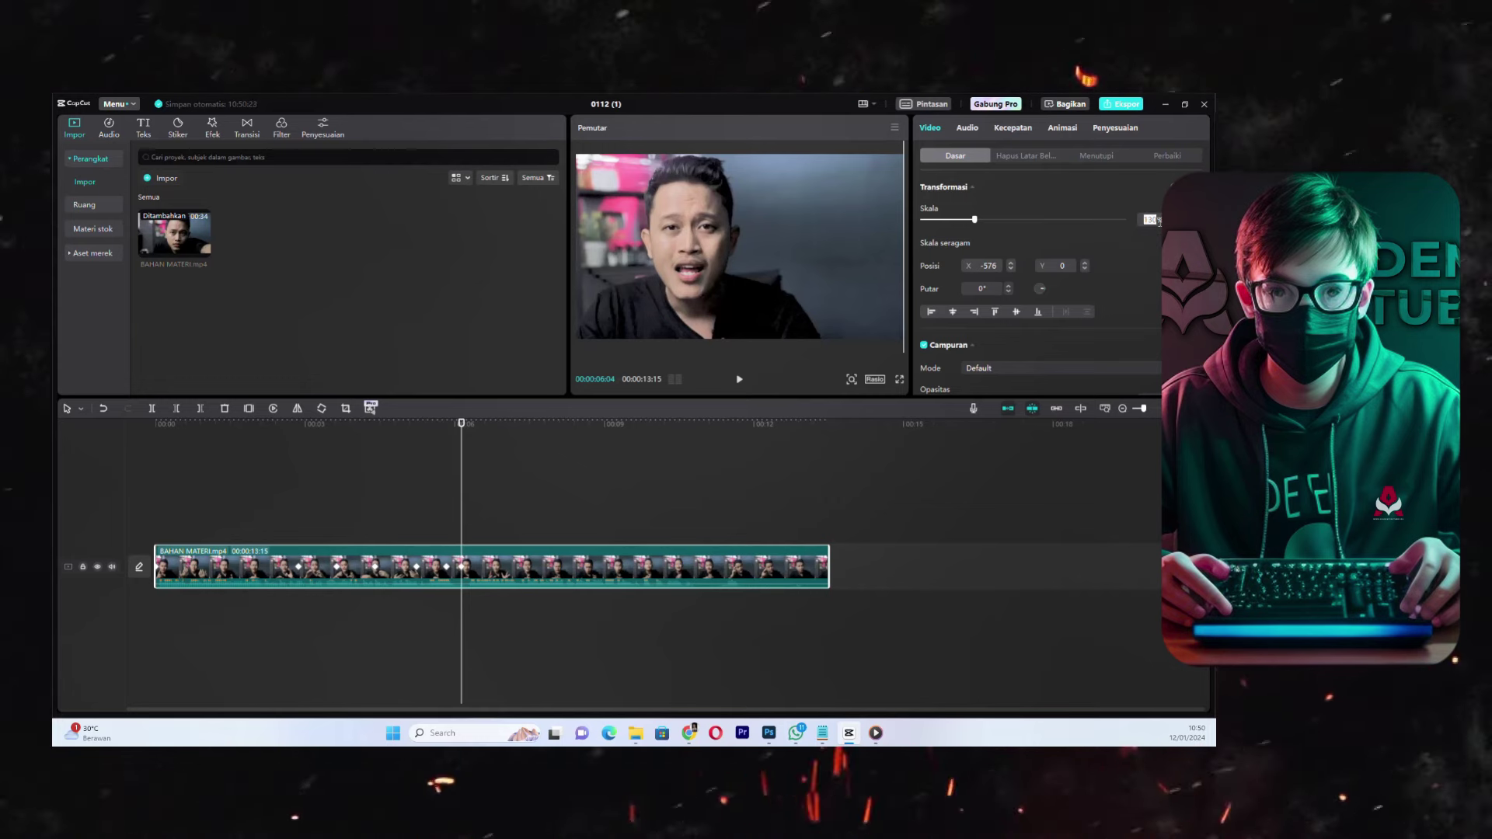
text(0)
key(Return)
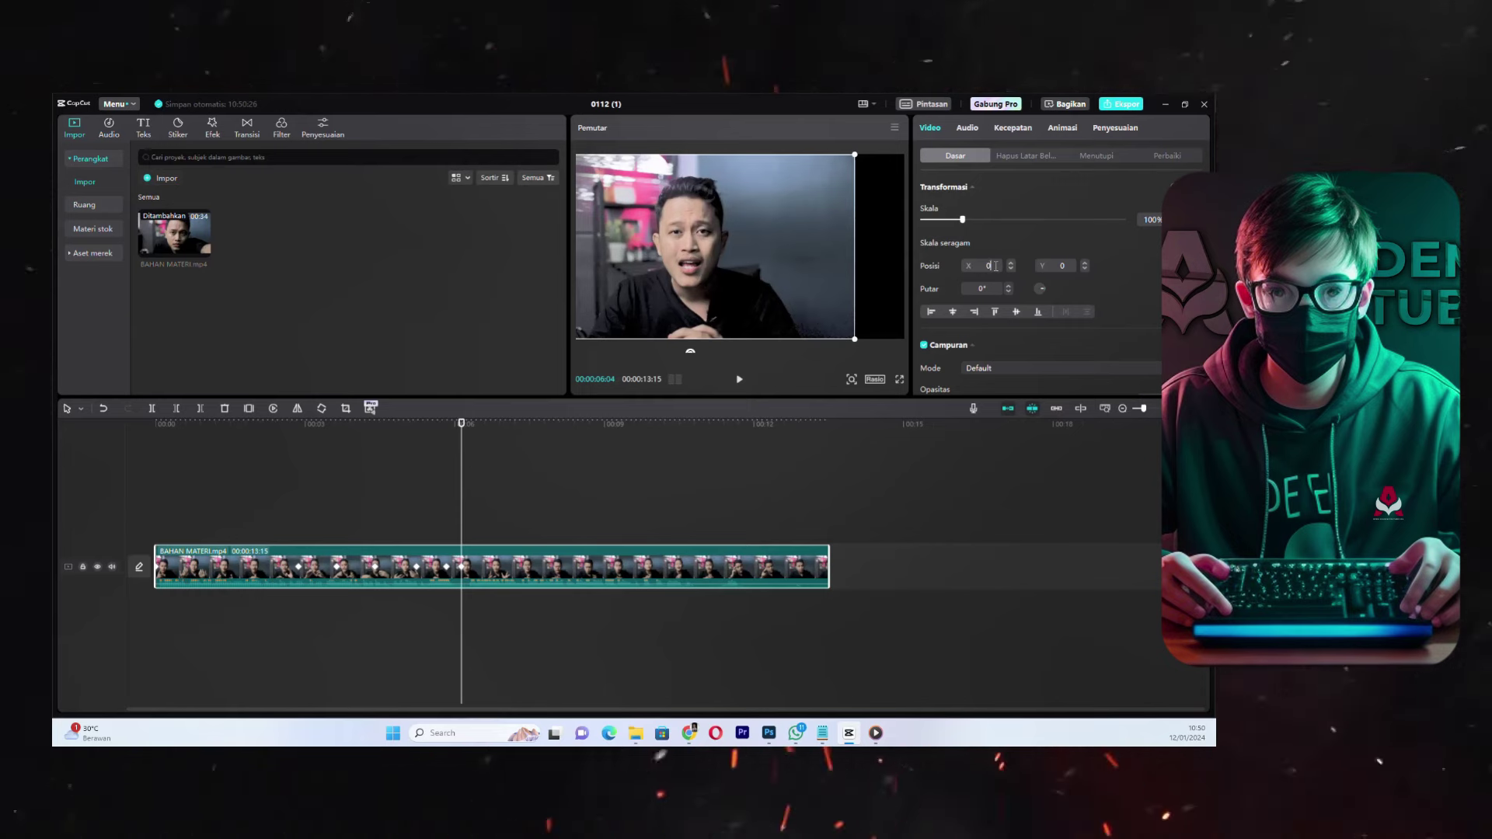
click(280, 434)
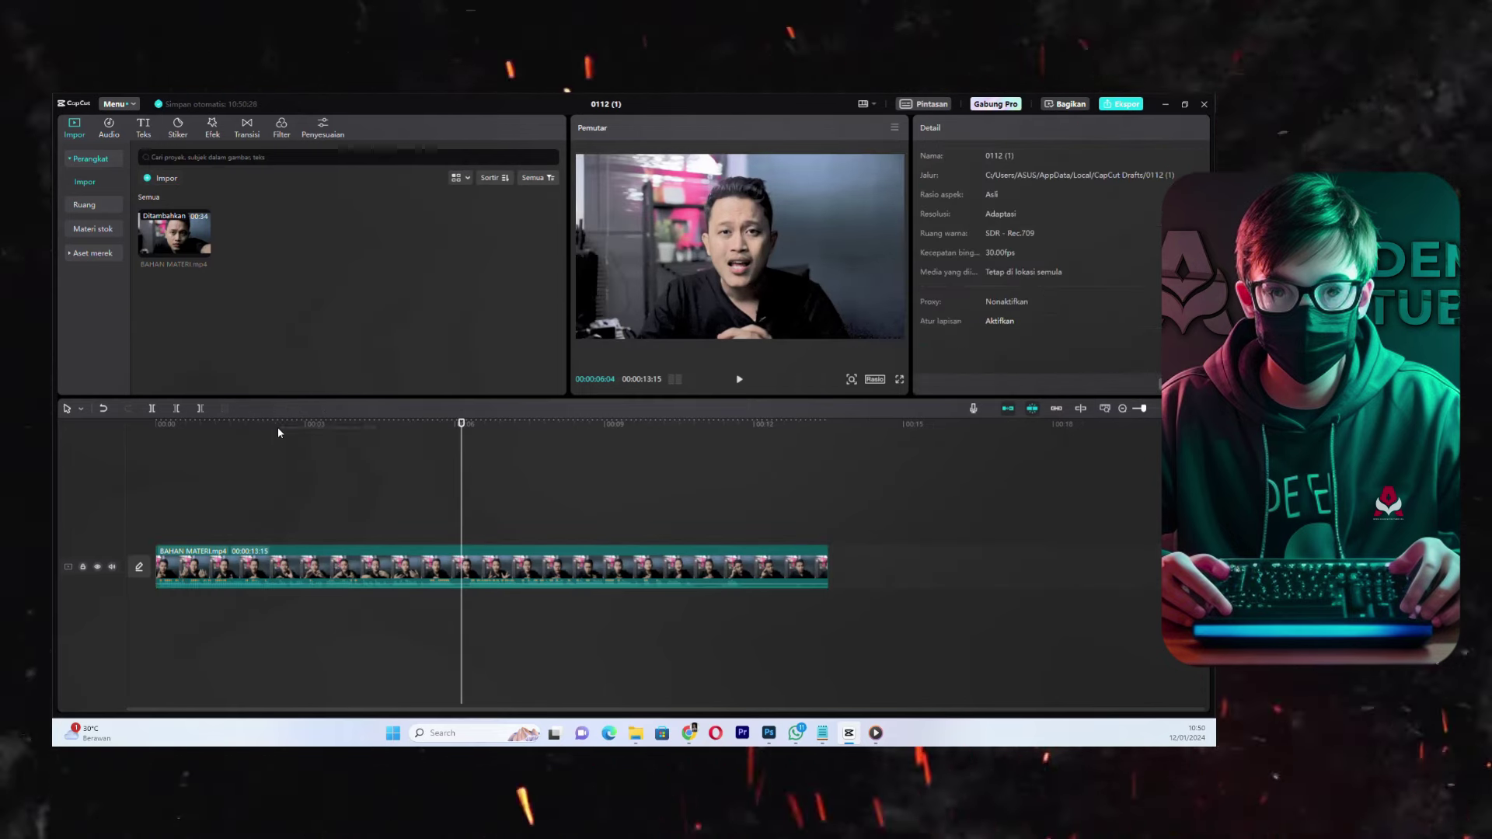
- Play back the keyframed section to review the return to the full frame, and reselect the clip
click(266, 426)
key(space)
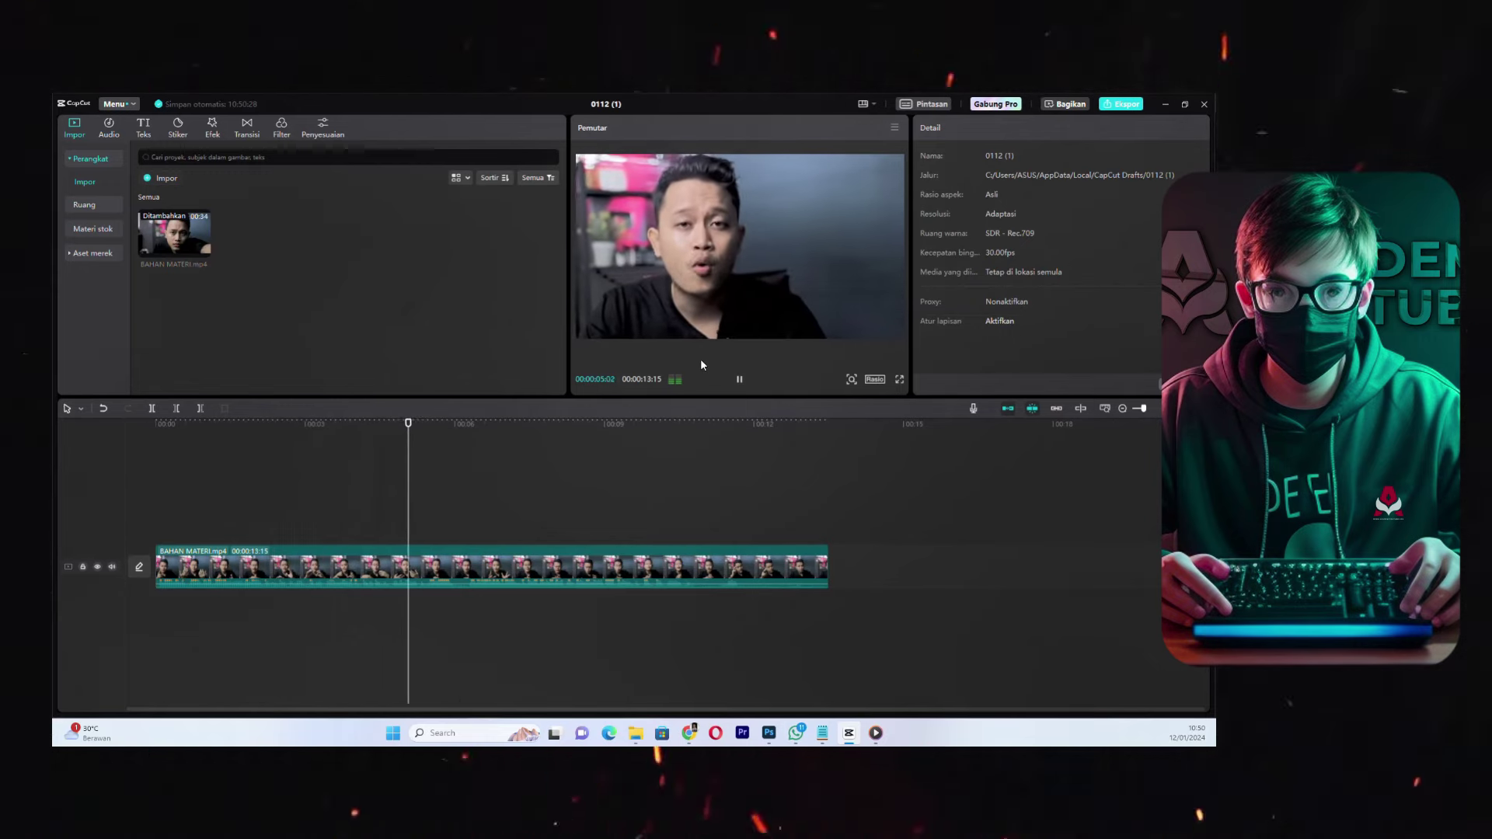
key(space)
click(427, 560)
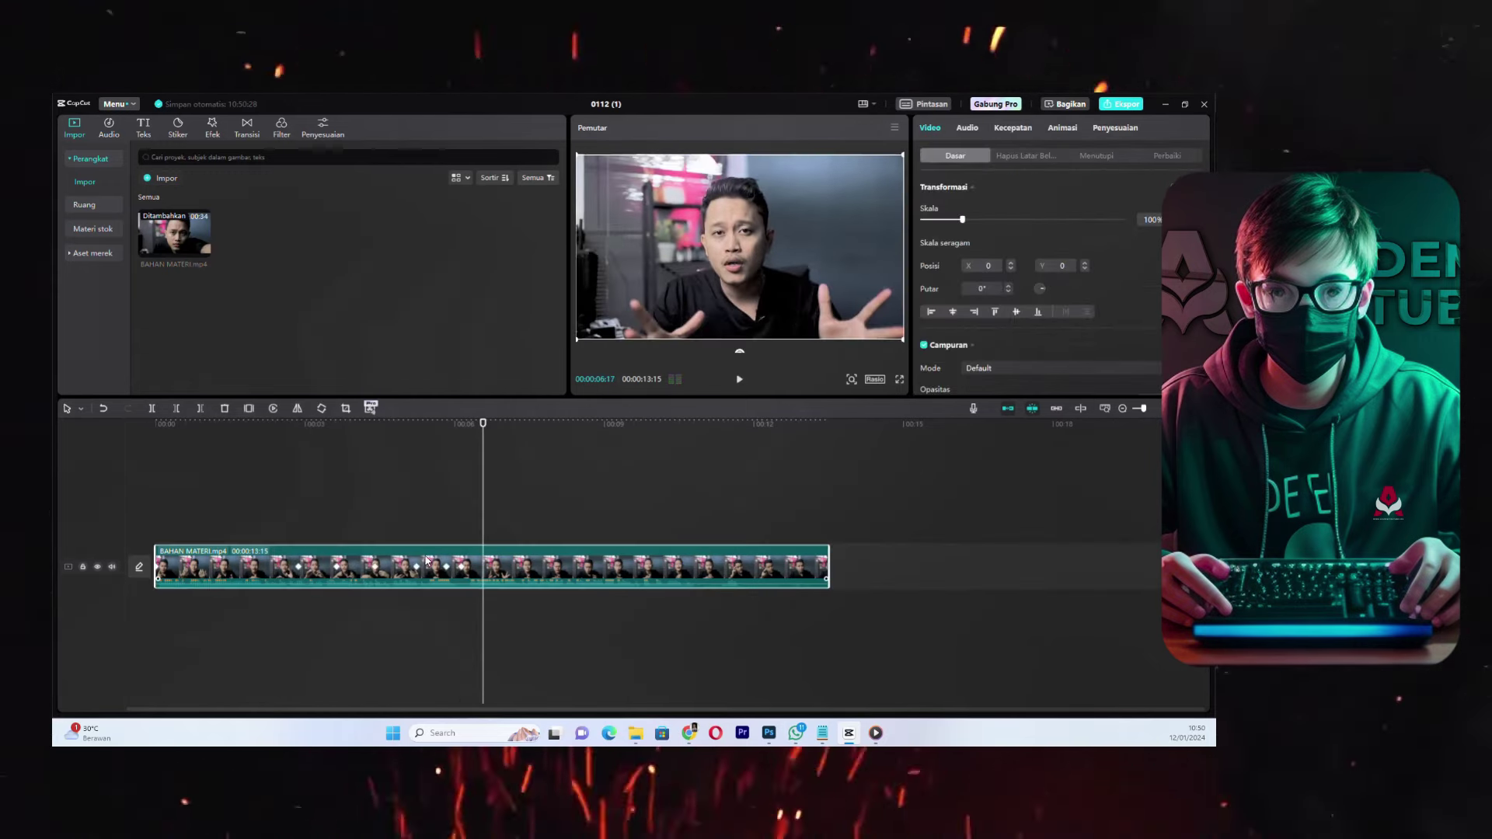
- Replace the clip's last two keyframes with a single keyframe at 00:00:05:25 that holds the shifted framing
scroll(427, 560, down, 2)
scroll(374, 530, up, 3)
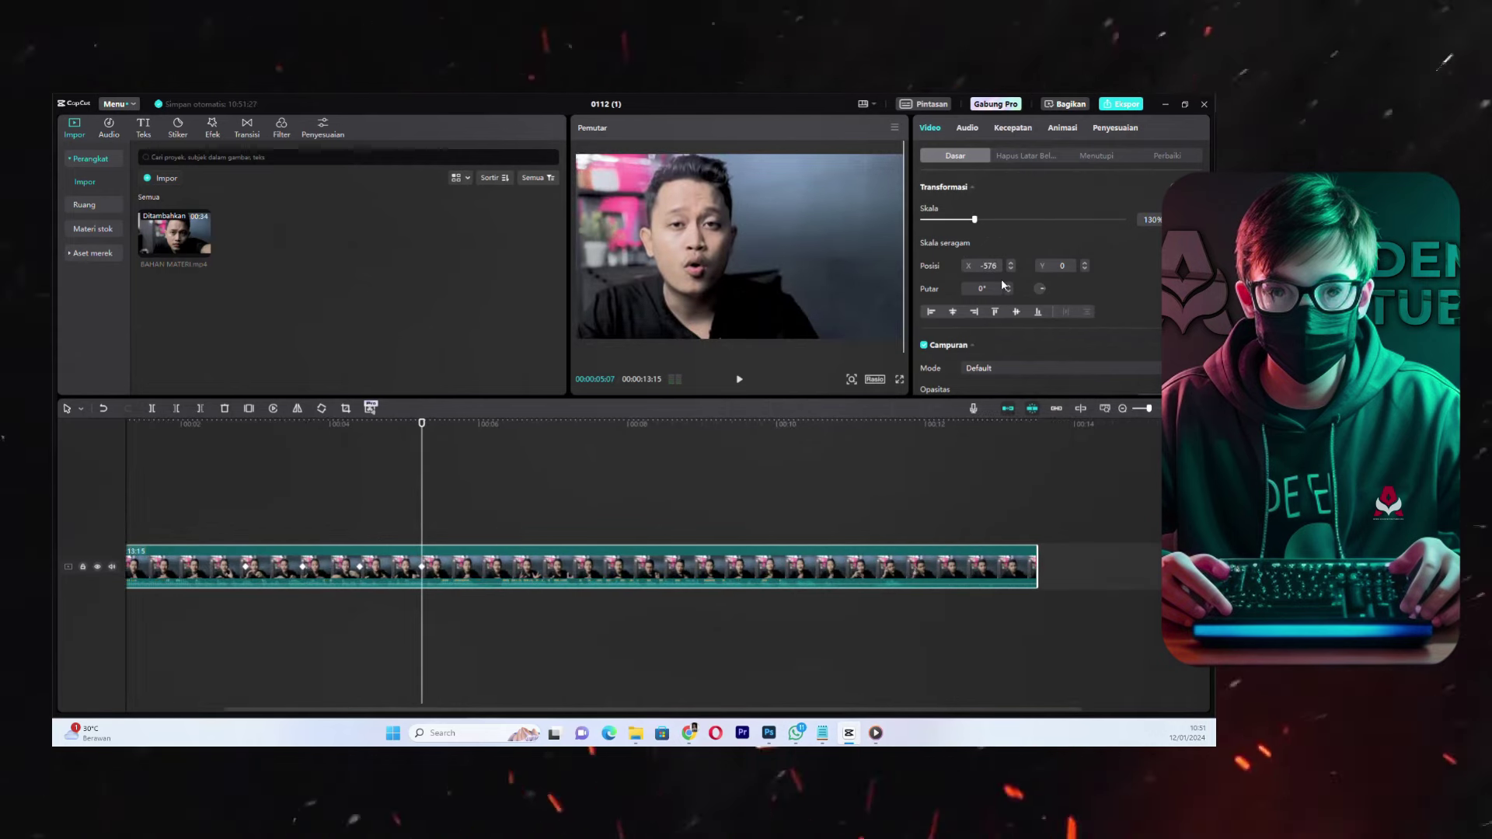
drag(422, 509, 467, 510)
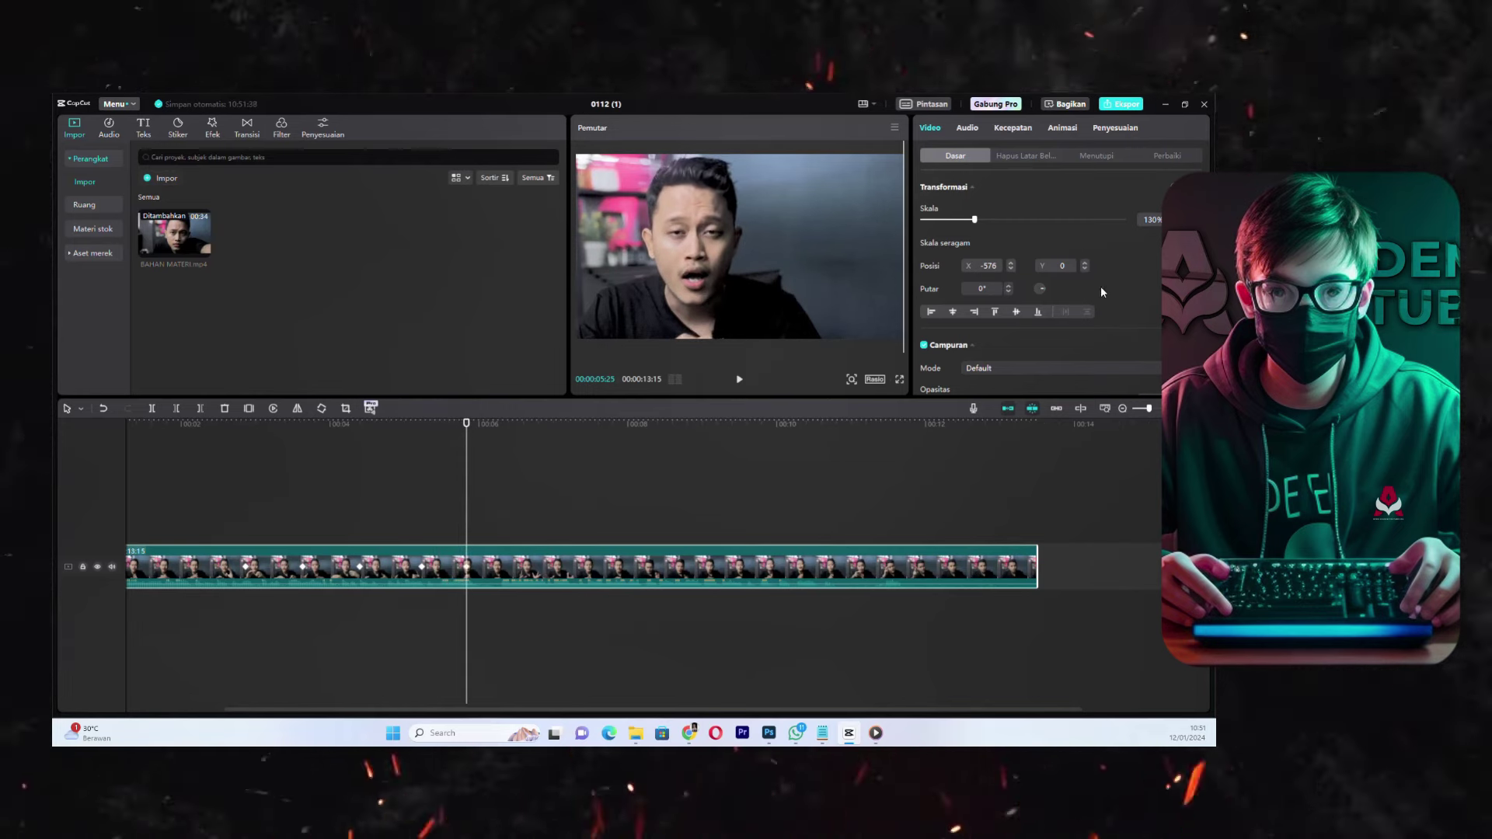
- Add a keyframe at 00:00:06:11 and set the clip's scale to 100% and position X to 0 there
click(396, 439)
key(space)
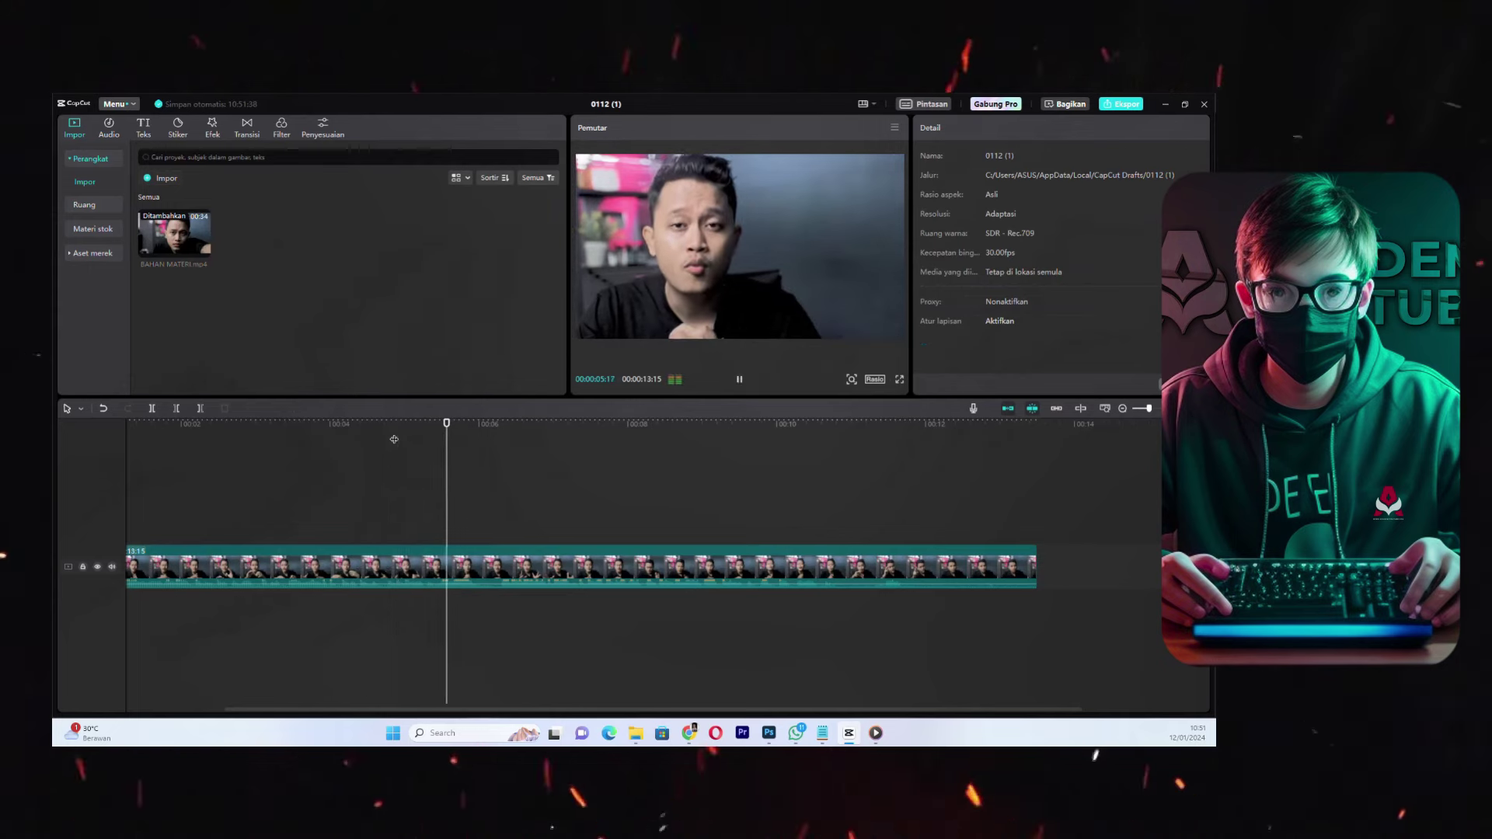
key(space)
click(485, 574)
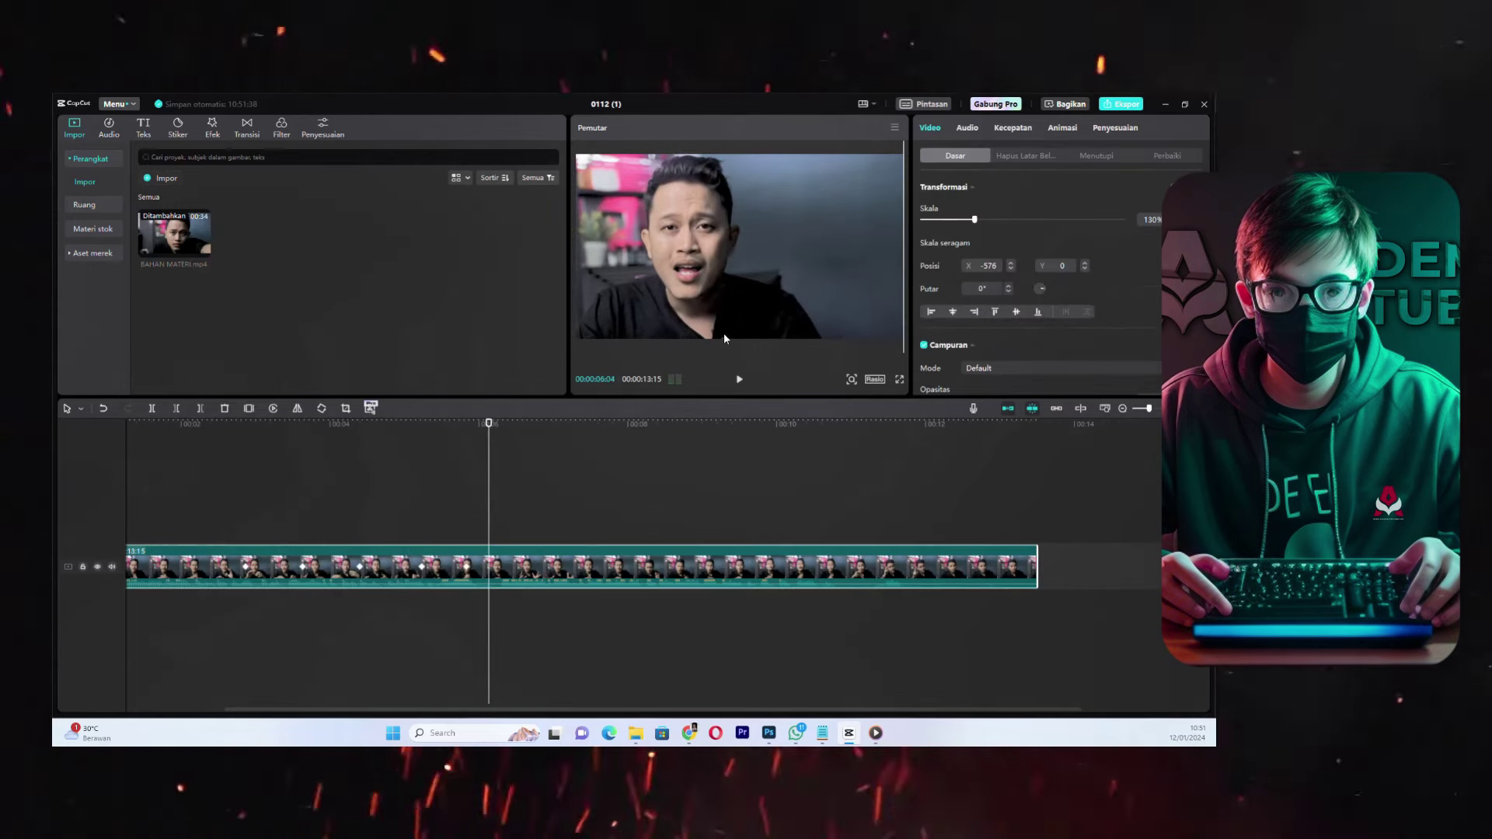
key(space)
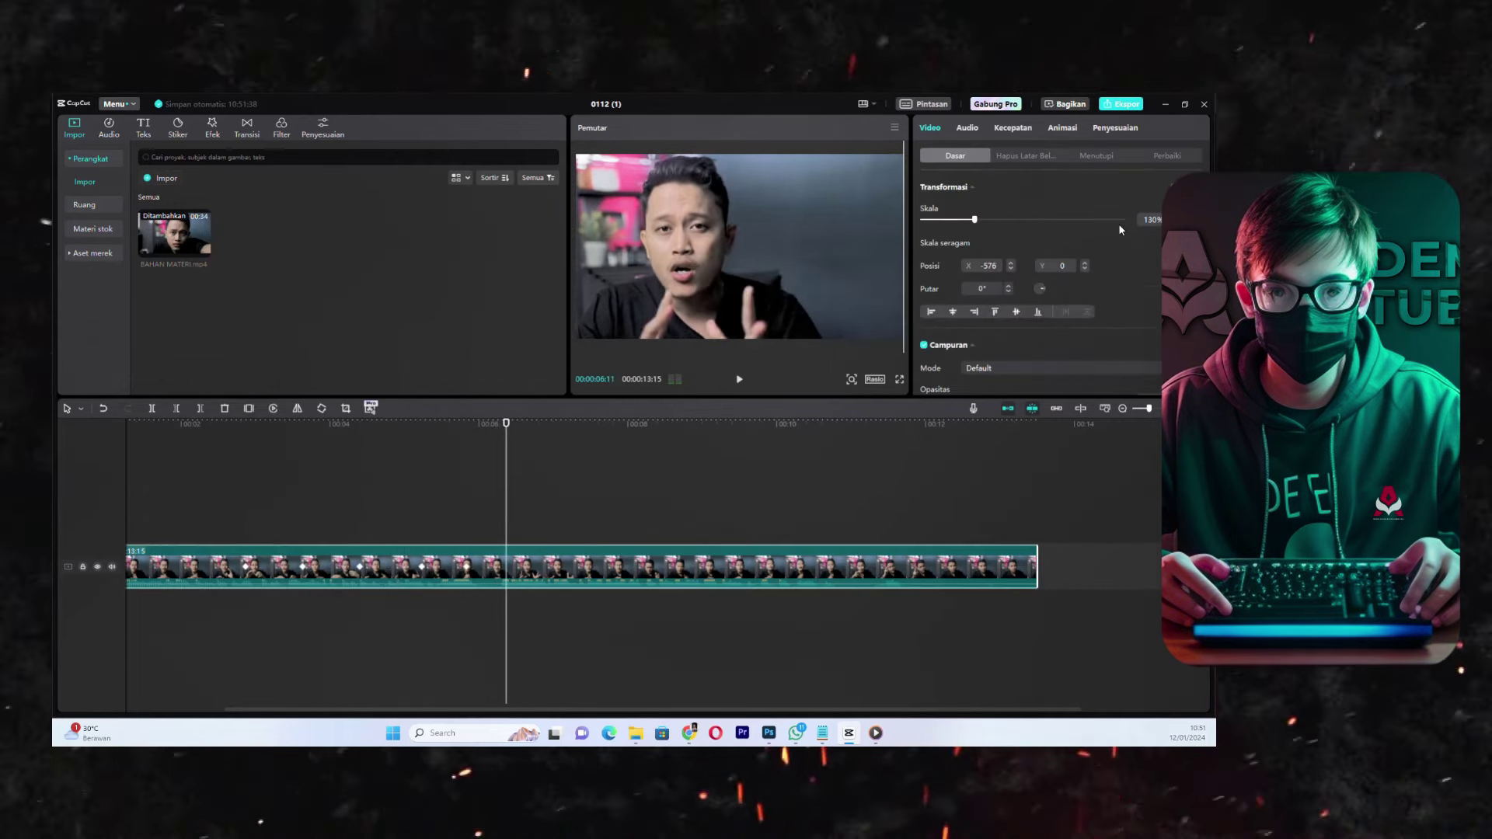
key(alt+k)
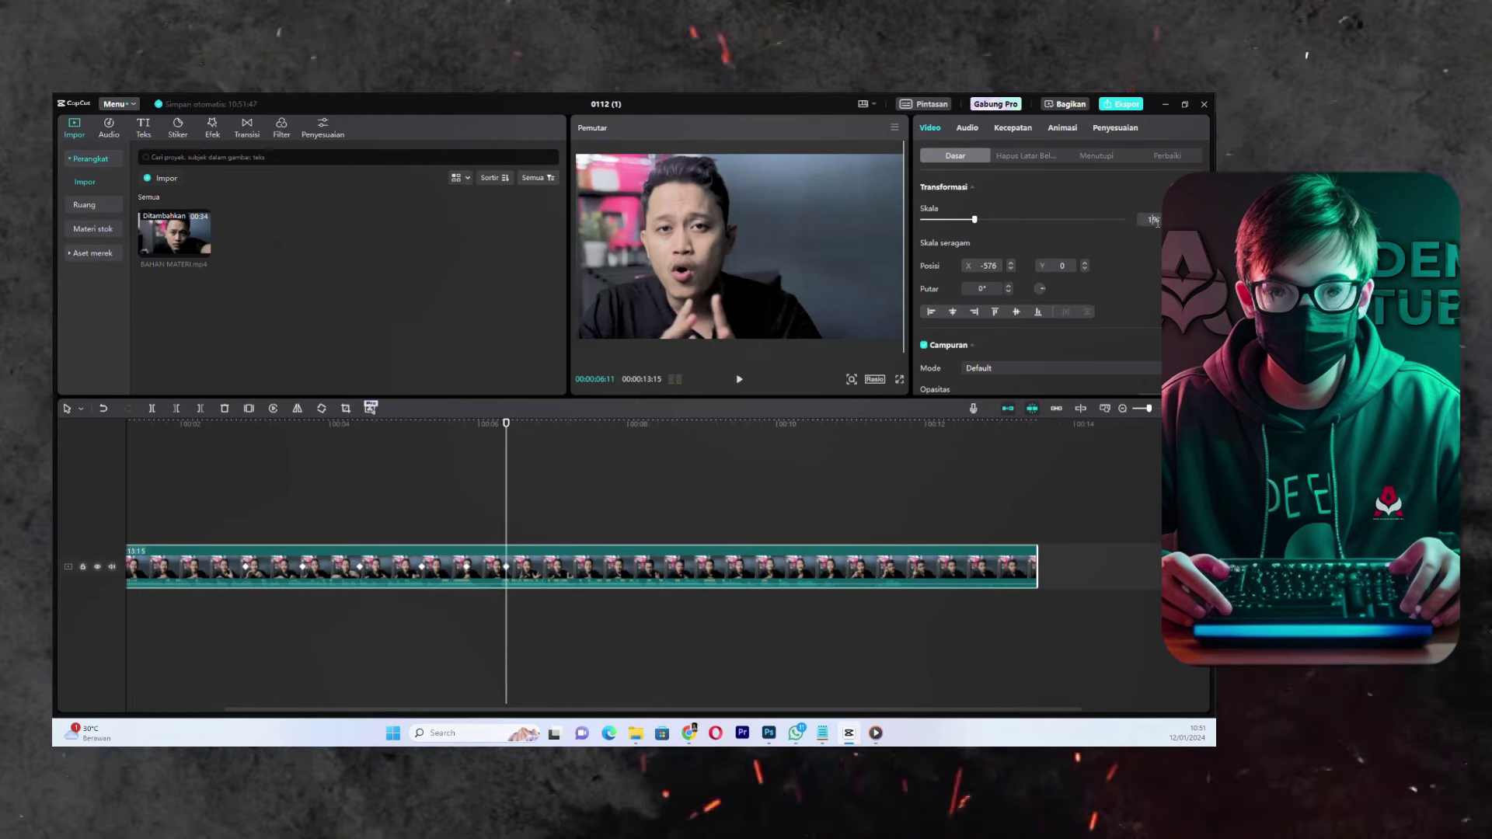
text(100)
key(Return)
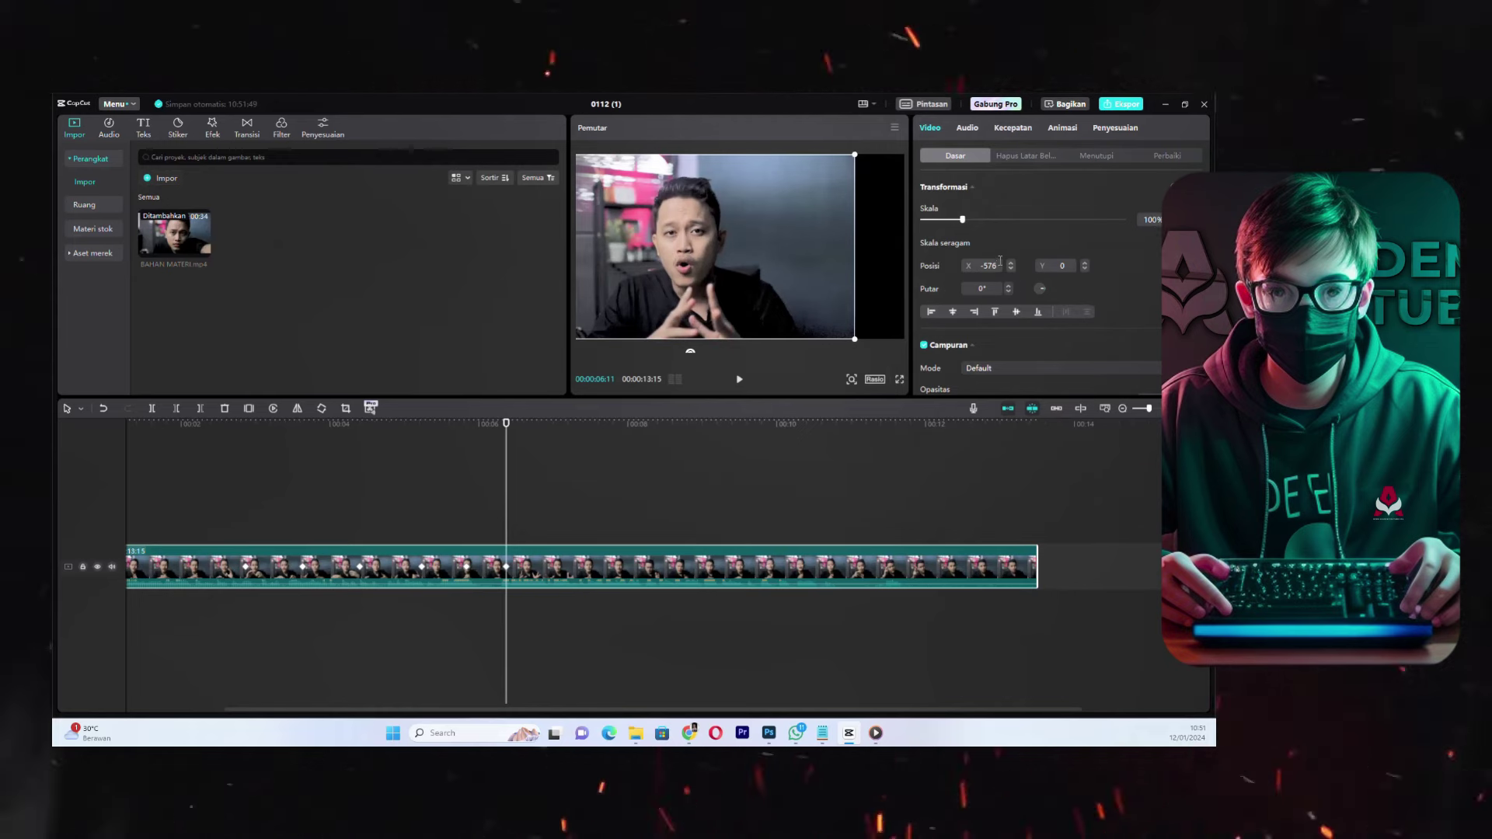
text(0)
key(Return)
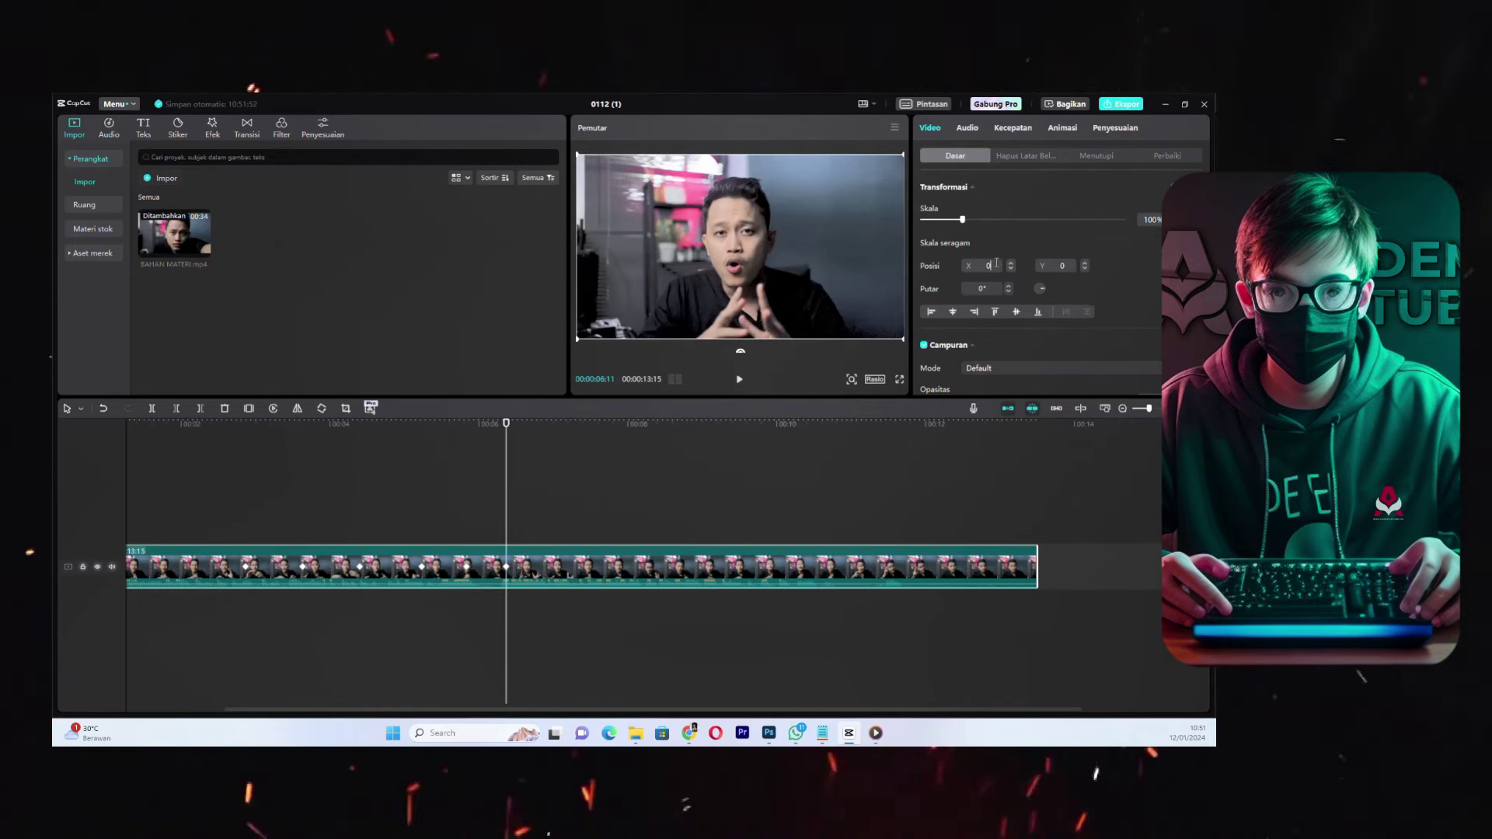
- Play back the clip's keyframed section to review the zoom-in, sideways move and return to full frame
click(360, 423)
key(space)
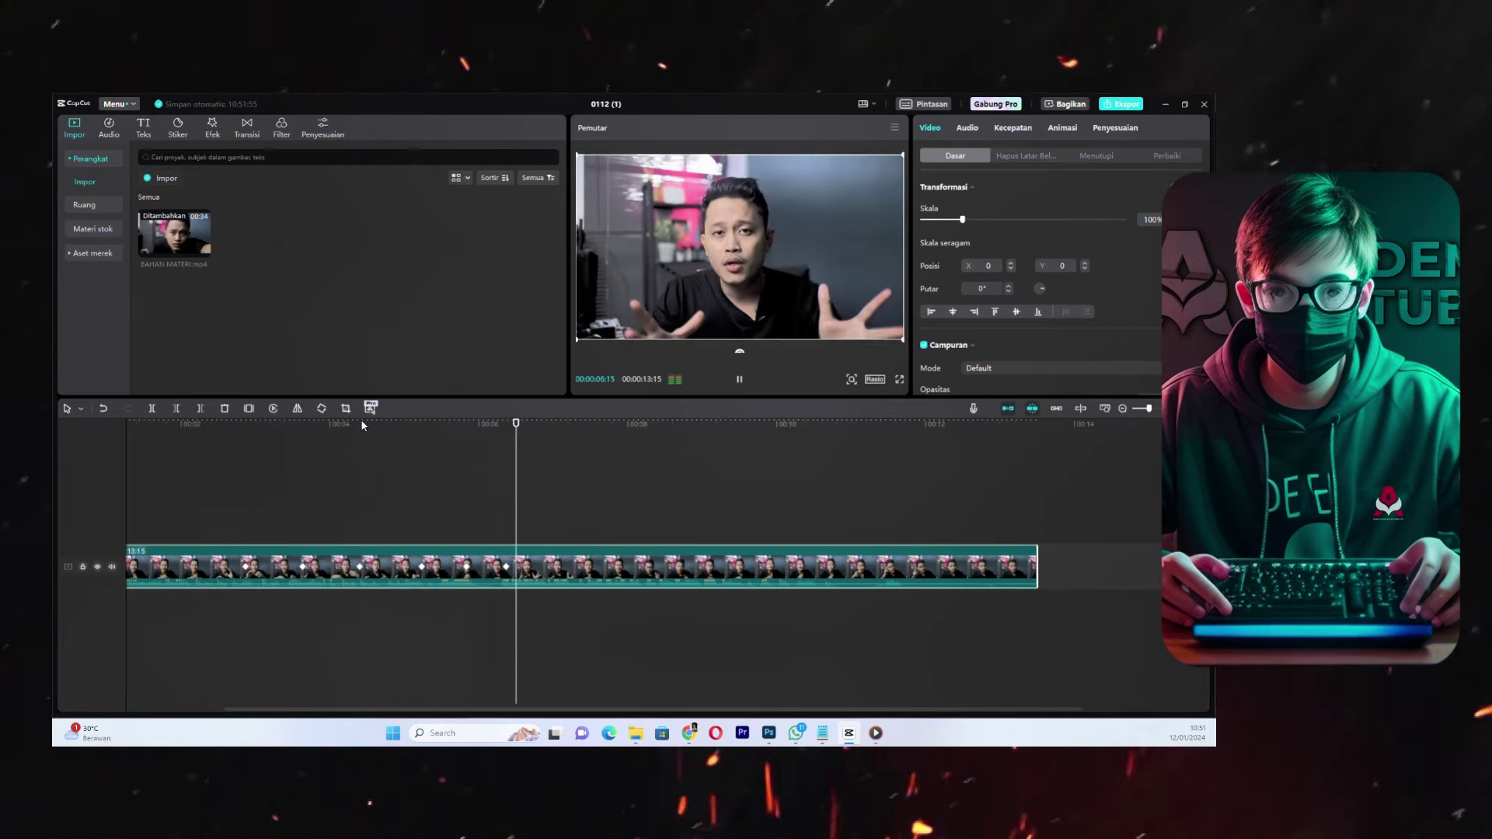
click(370, 445)
click(233, 424)
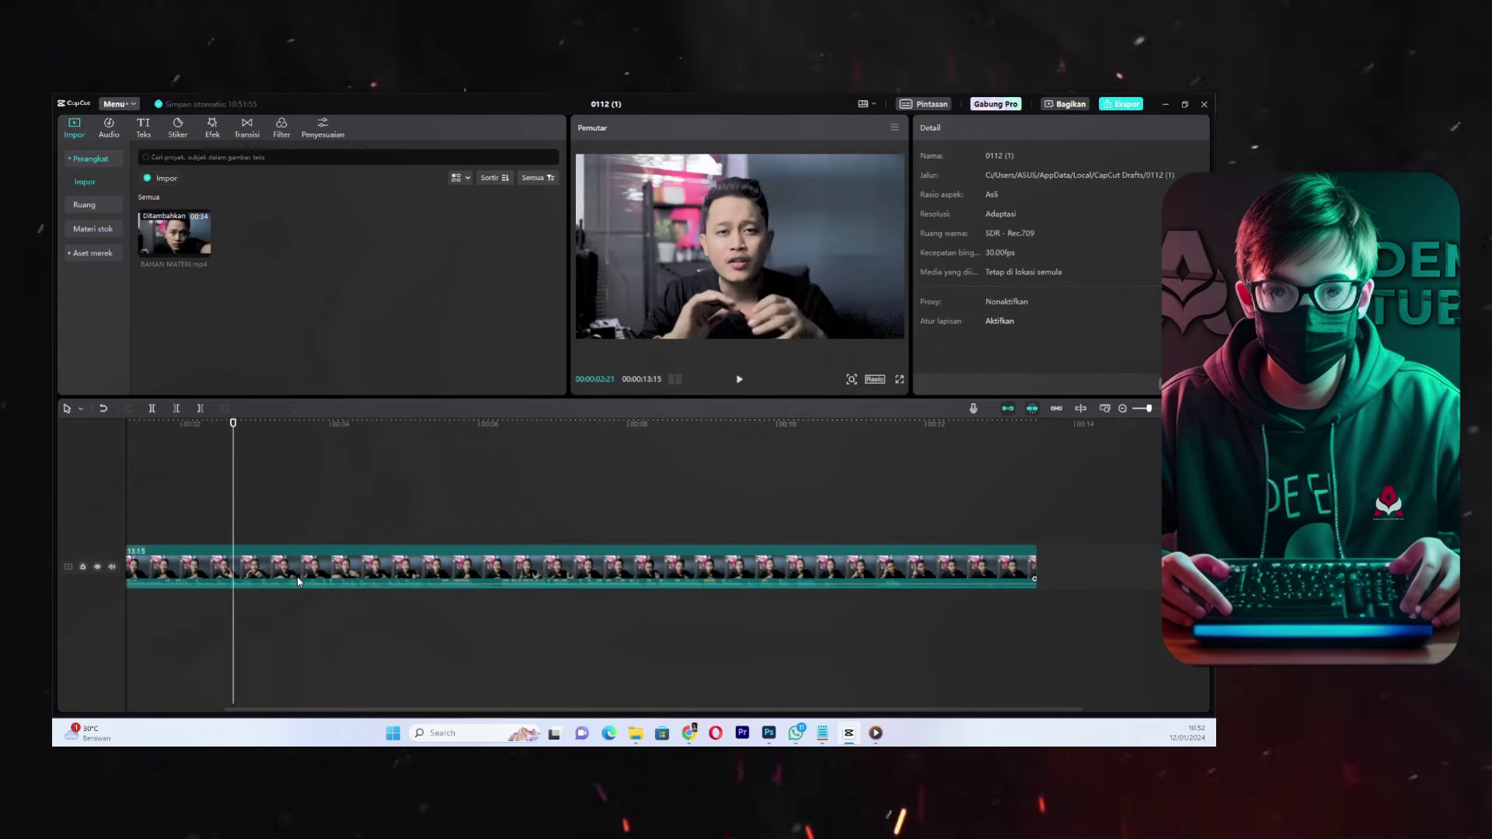
click(335, 549)
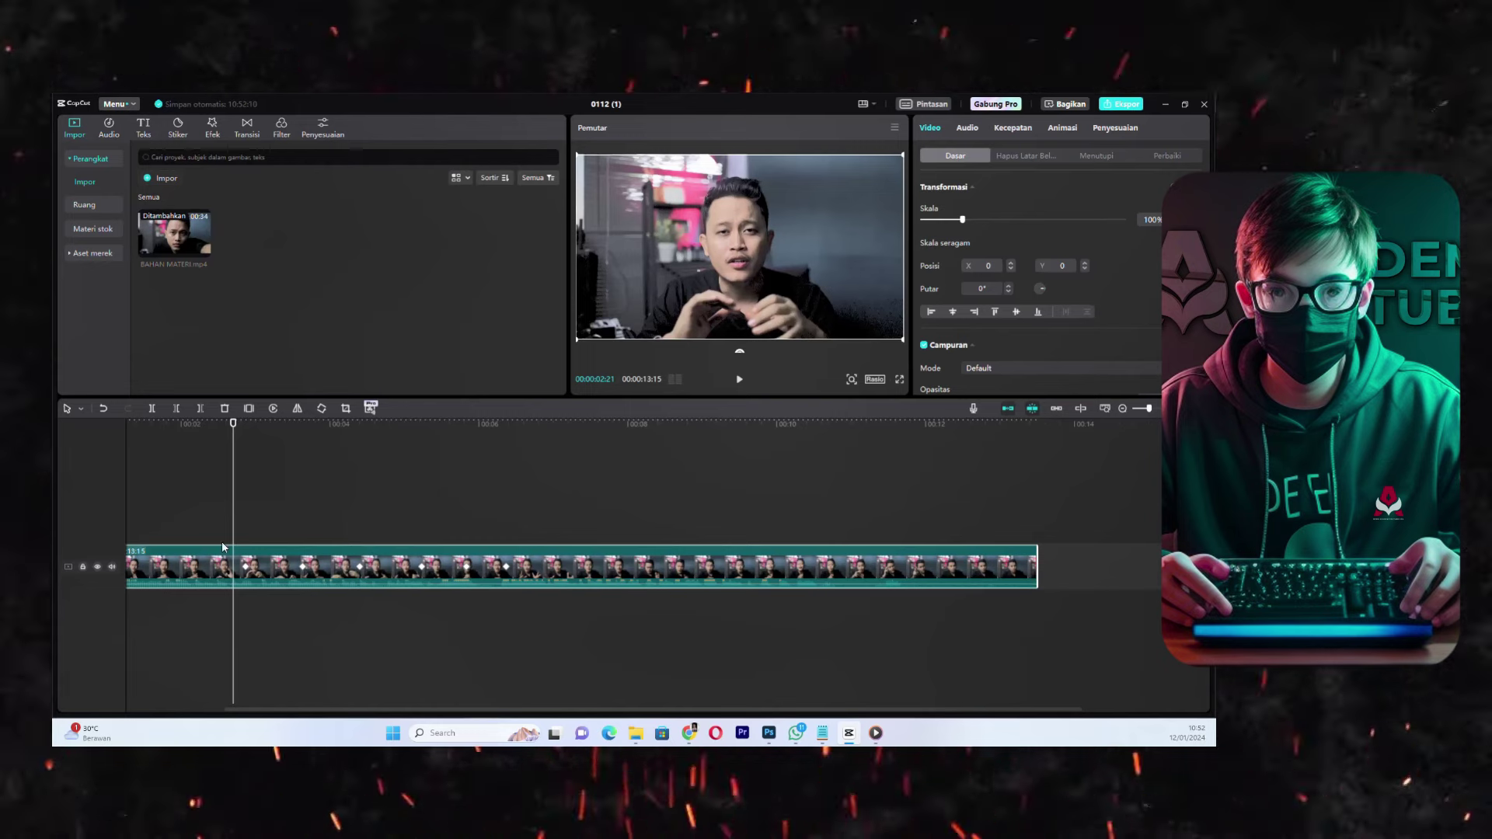
key(space)
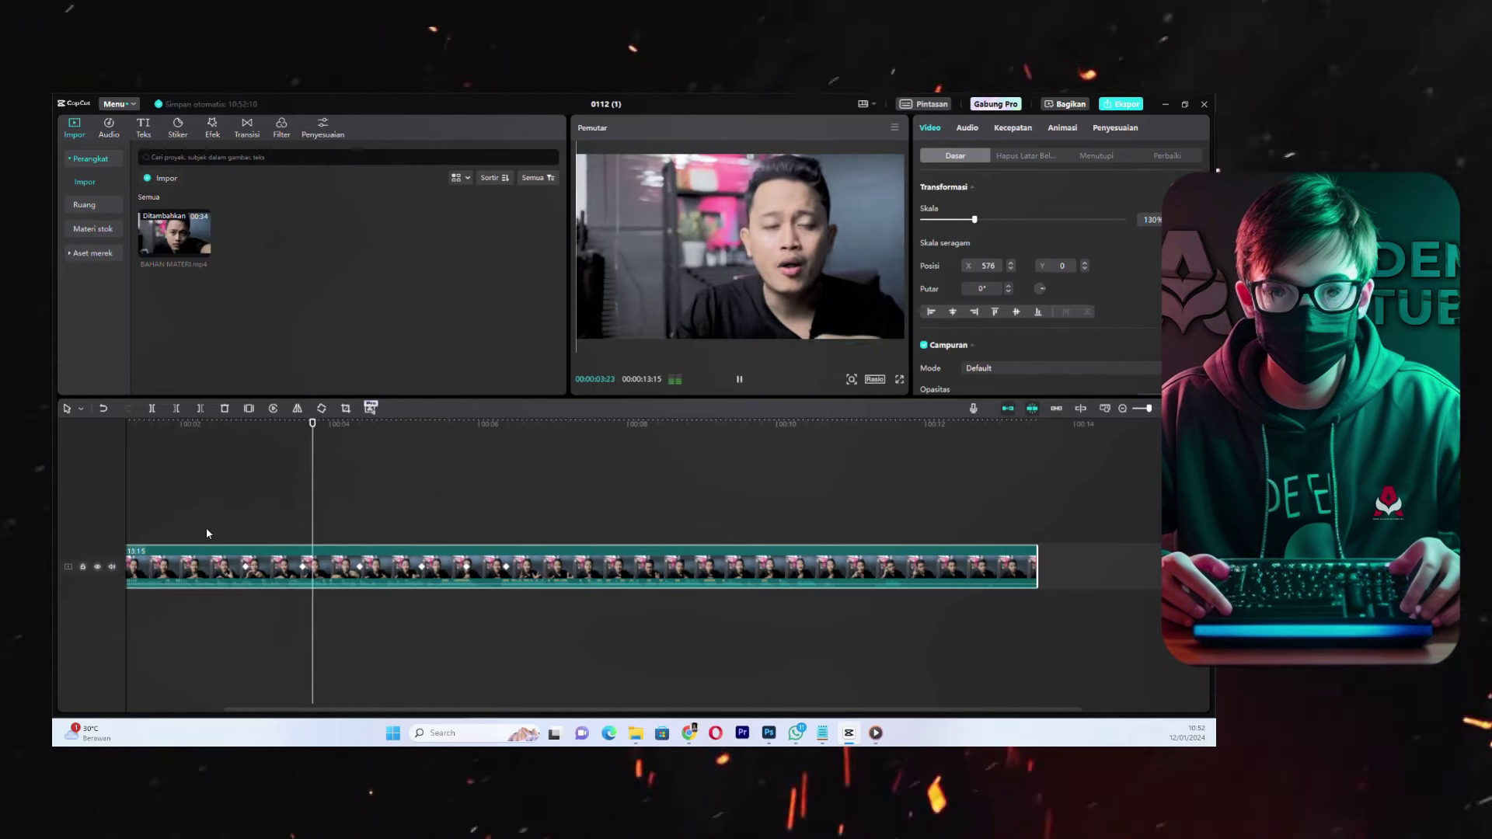
- Replay the keyframed section to check the timing of the sideways move
key(space)
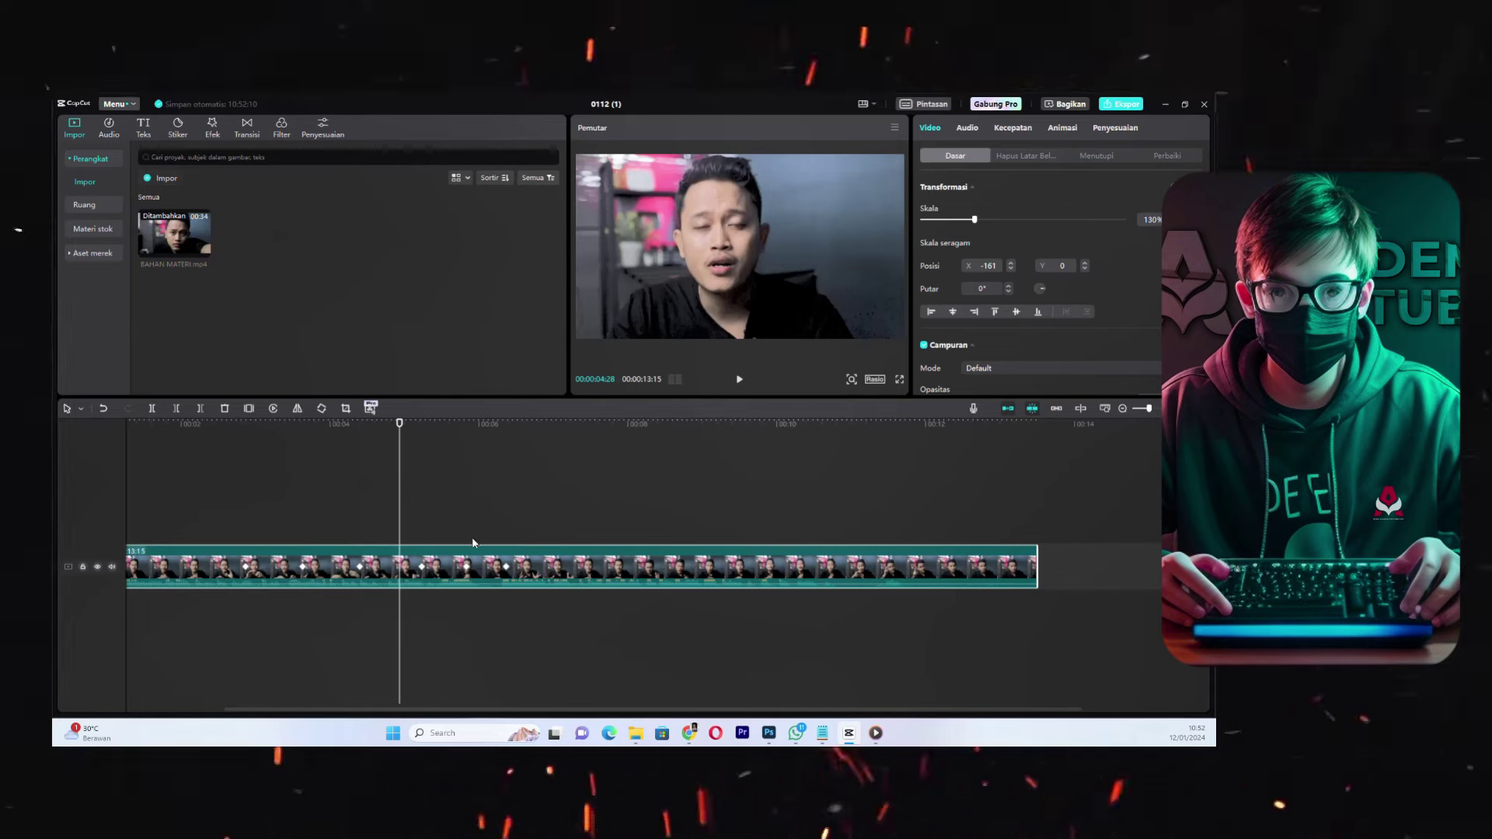
drag(401, 501, 319, 502)
key(space)
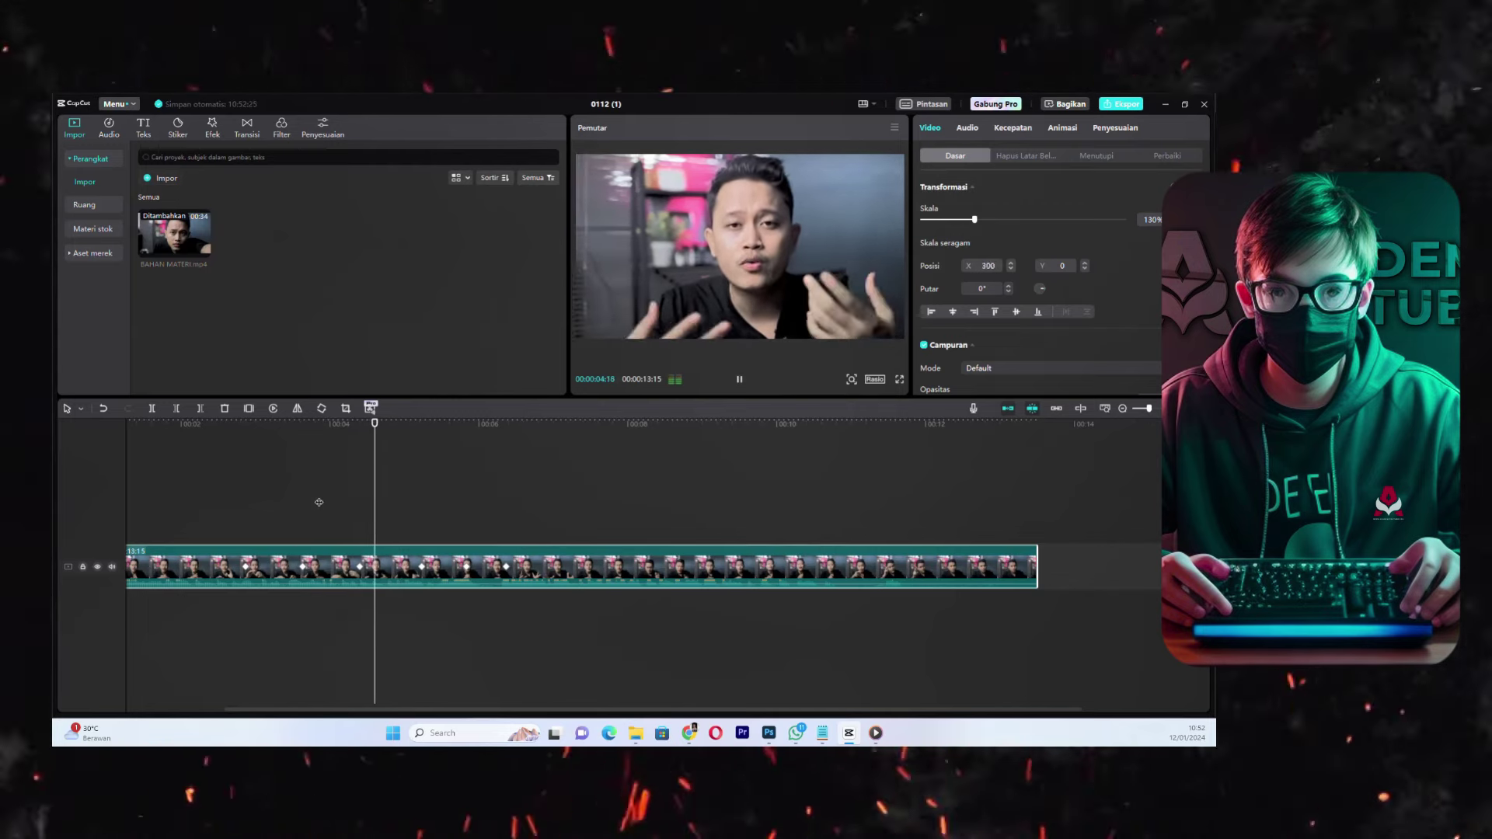
key(space)
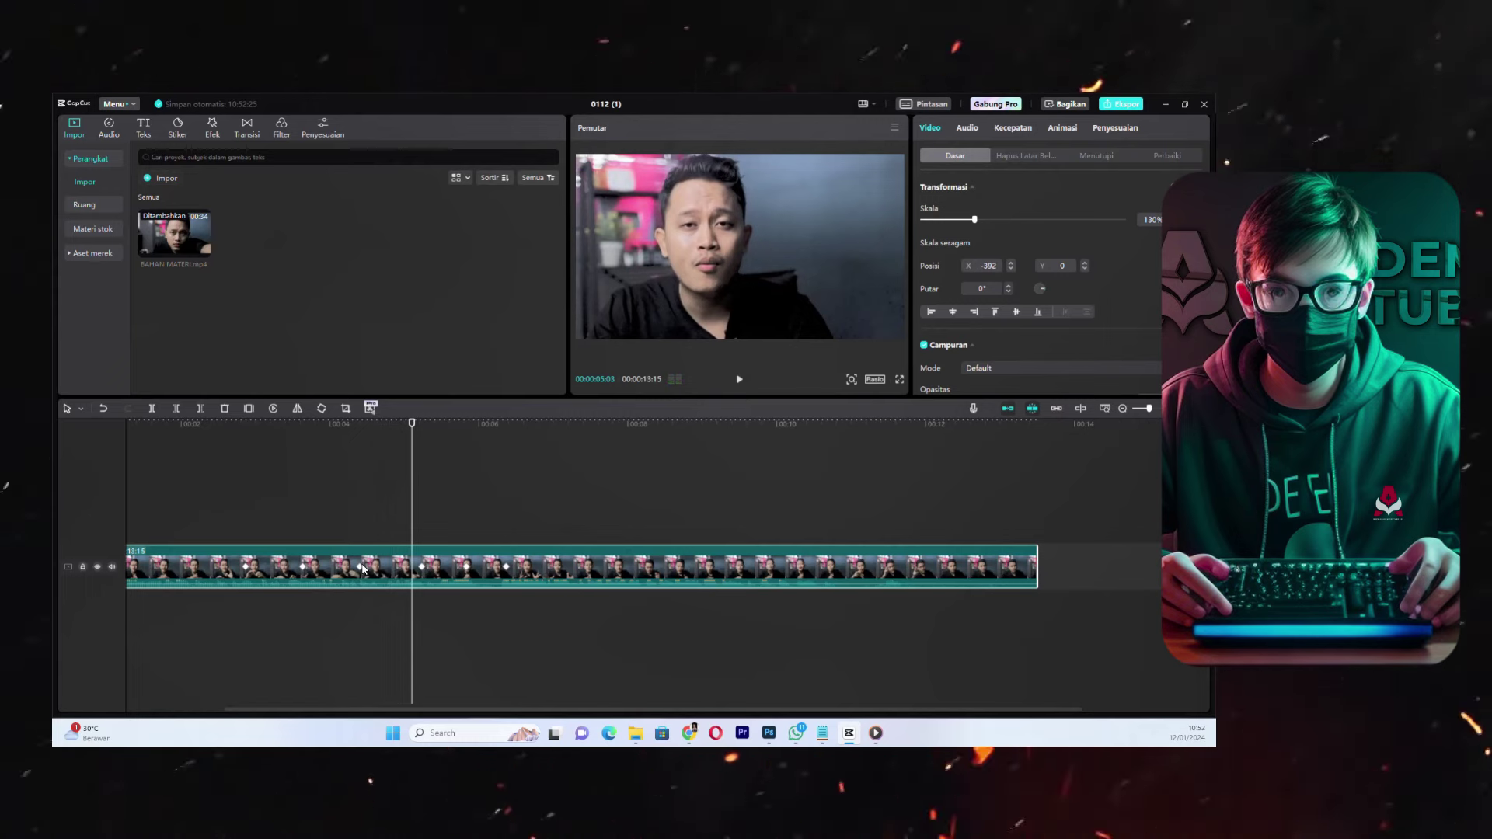
- Move the keyframes that start and end the clip's sideways move slightly earlier, checking the timing with a playback
click(360, 568)
click(423, 572)
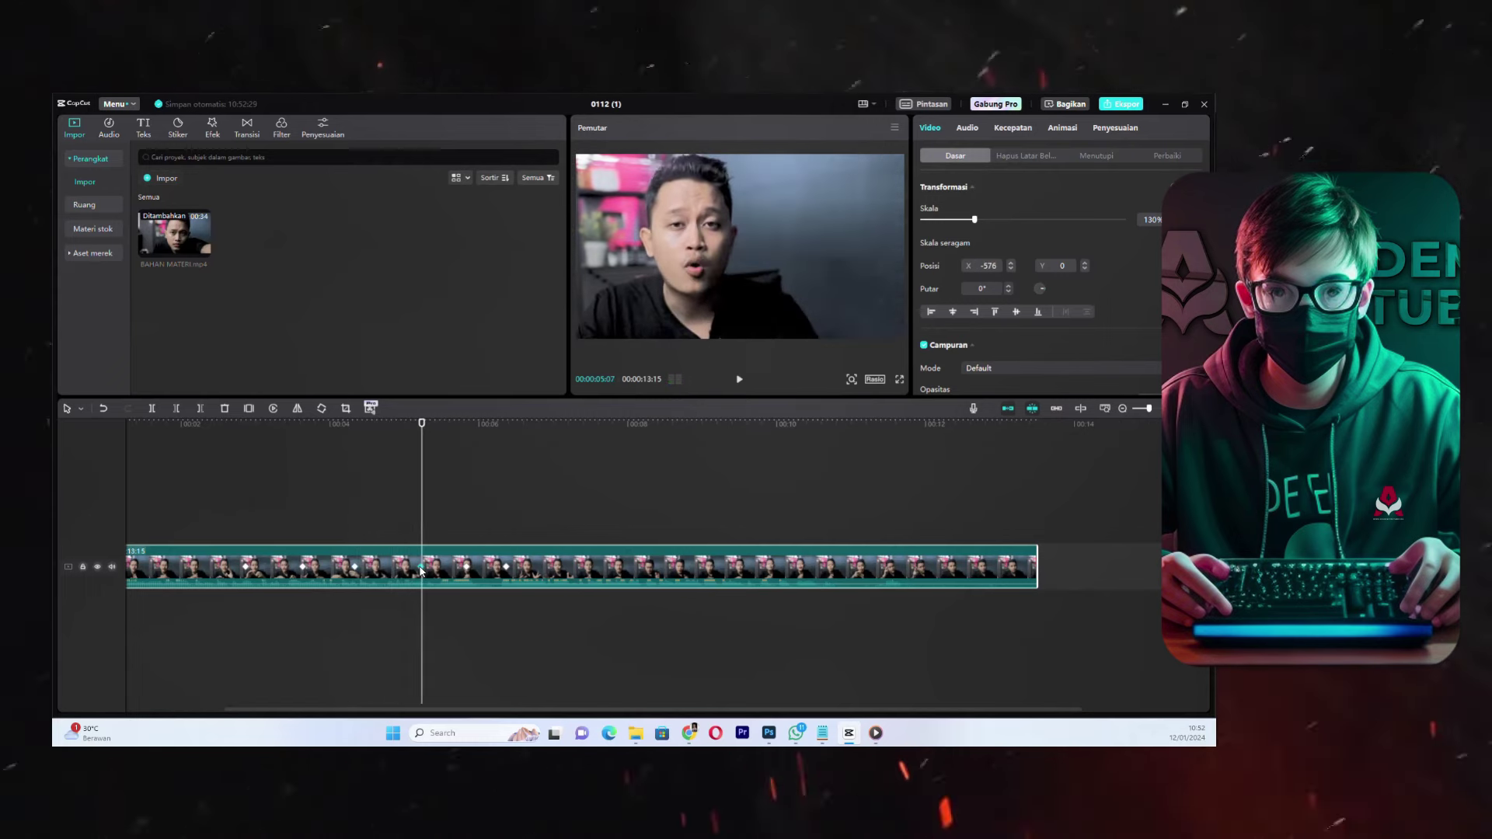
click(275, 452)
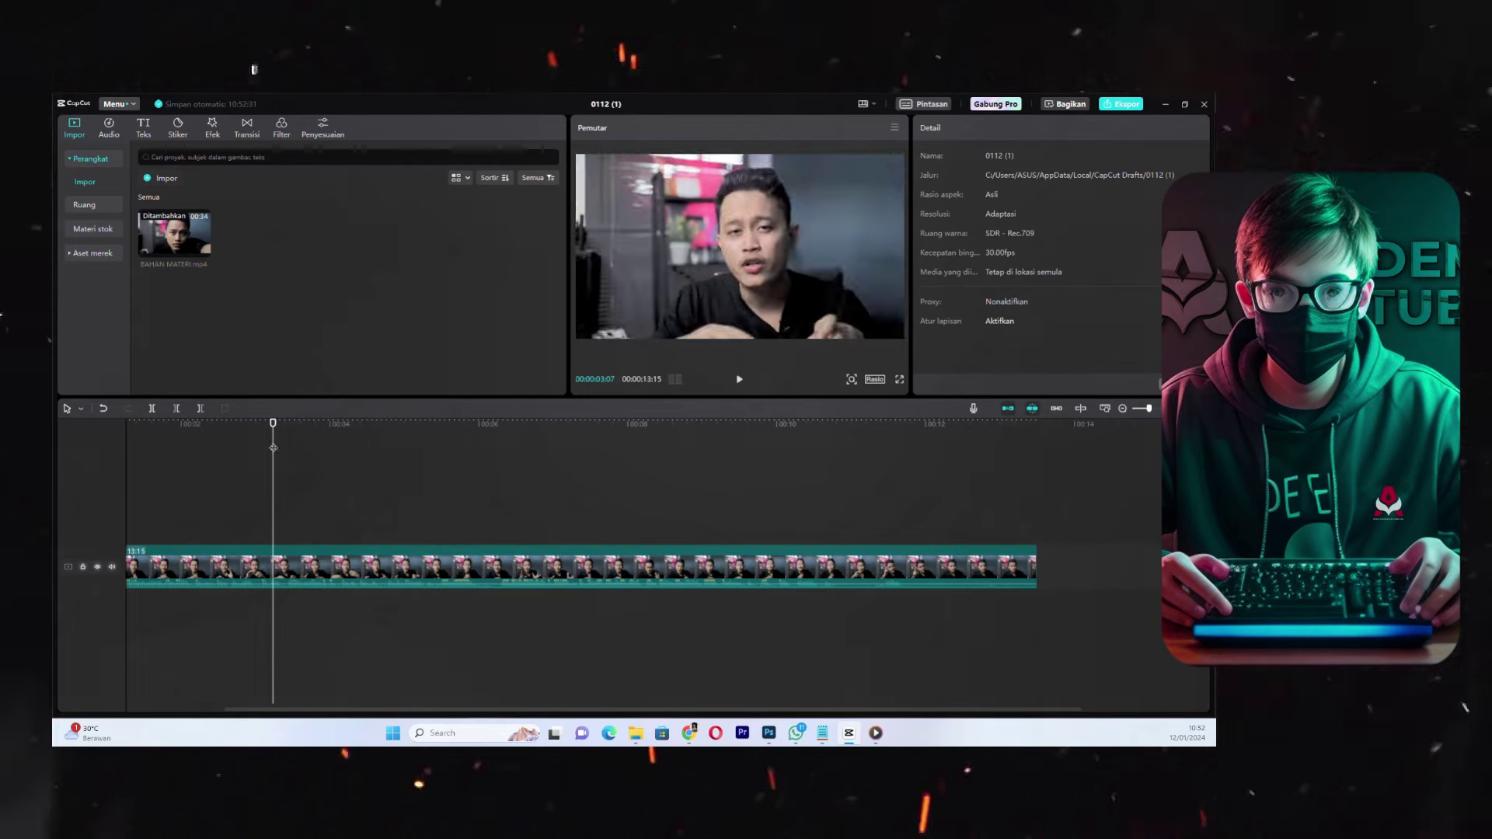
key(space)
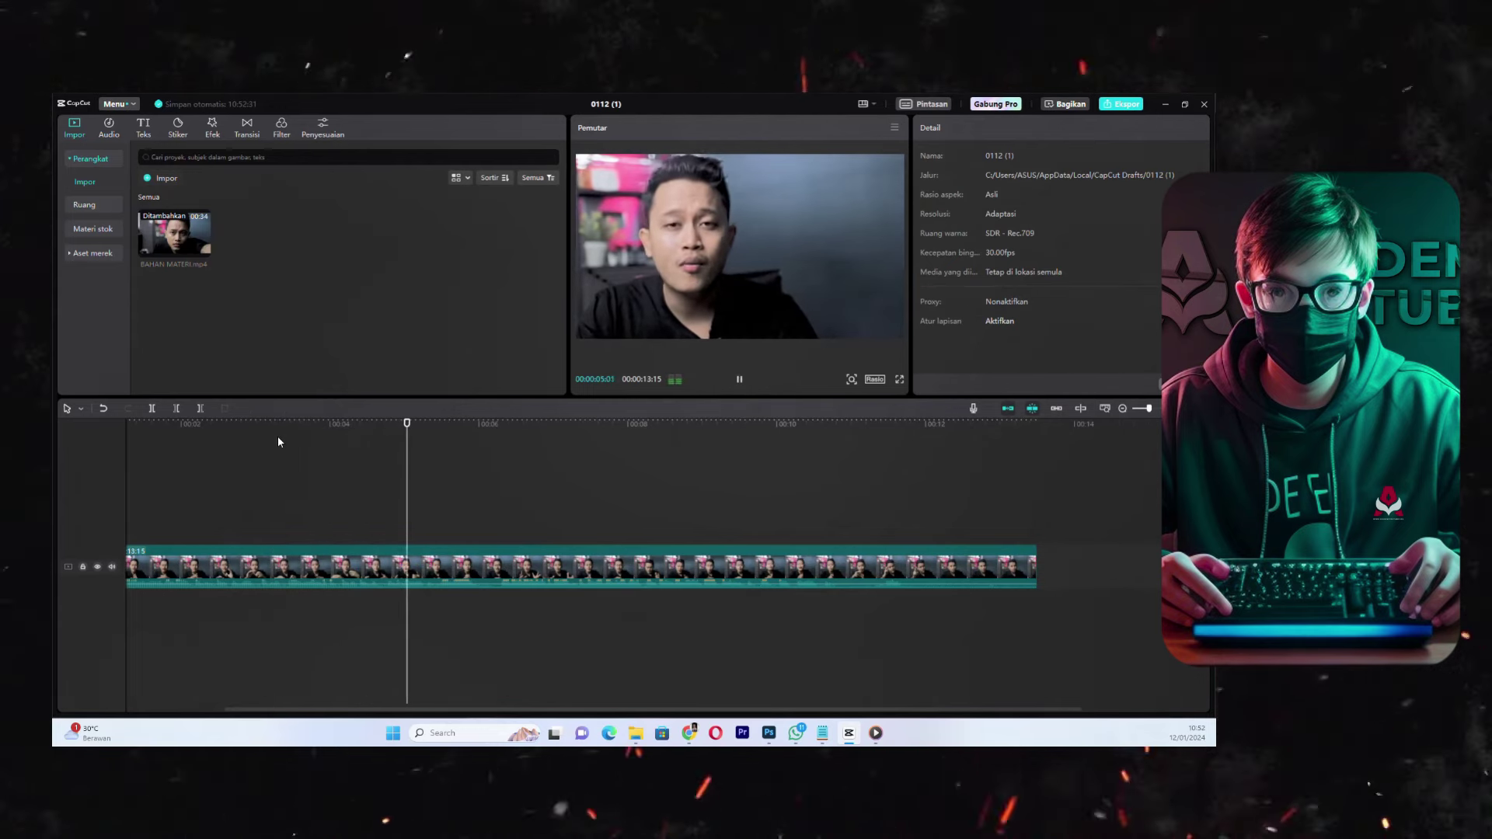
click(370, 572)
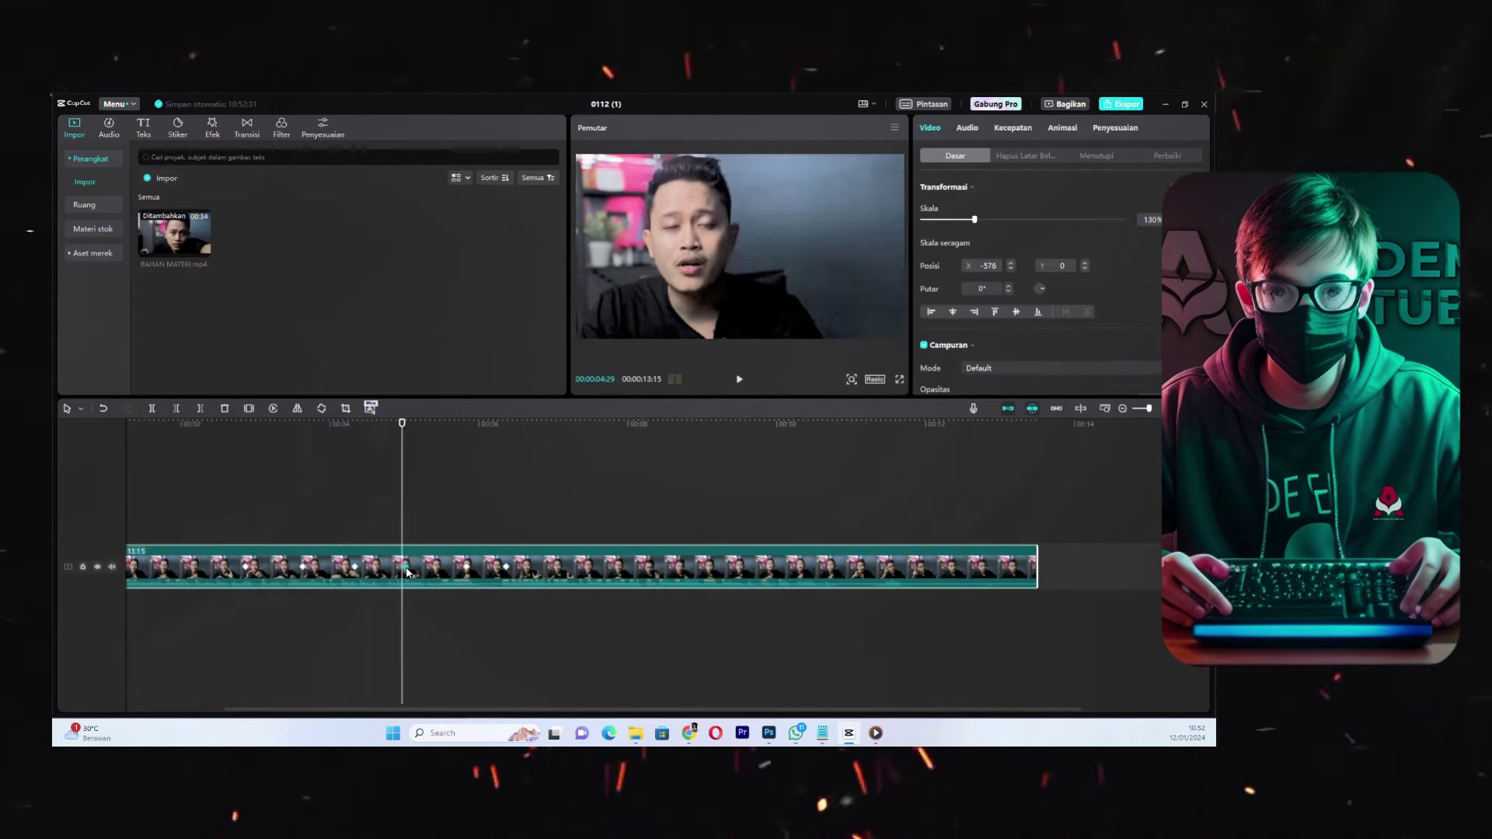
- Play back the keyframed section and the clip from its beginning to review the retimed sideways move
click(288, 430)
key(space)
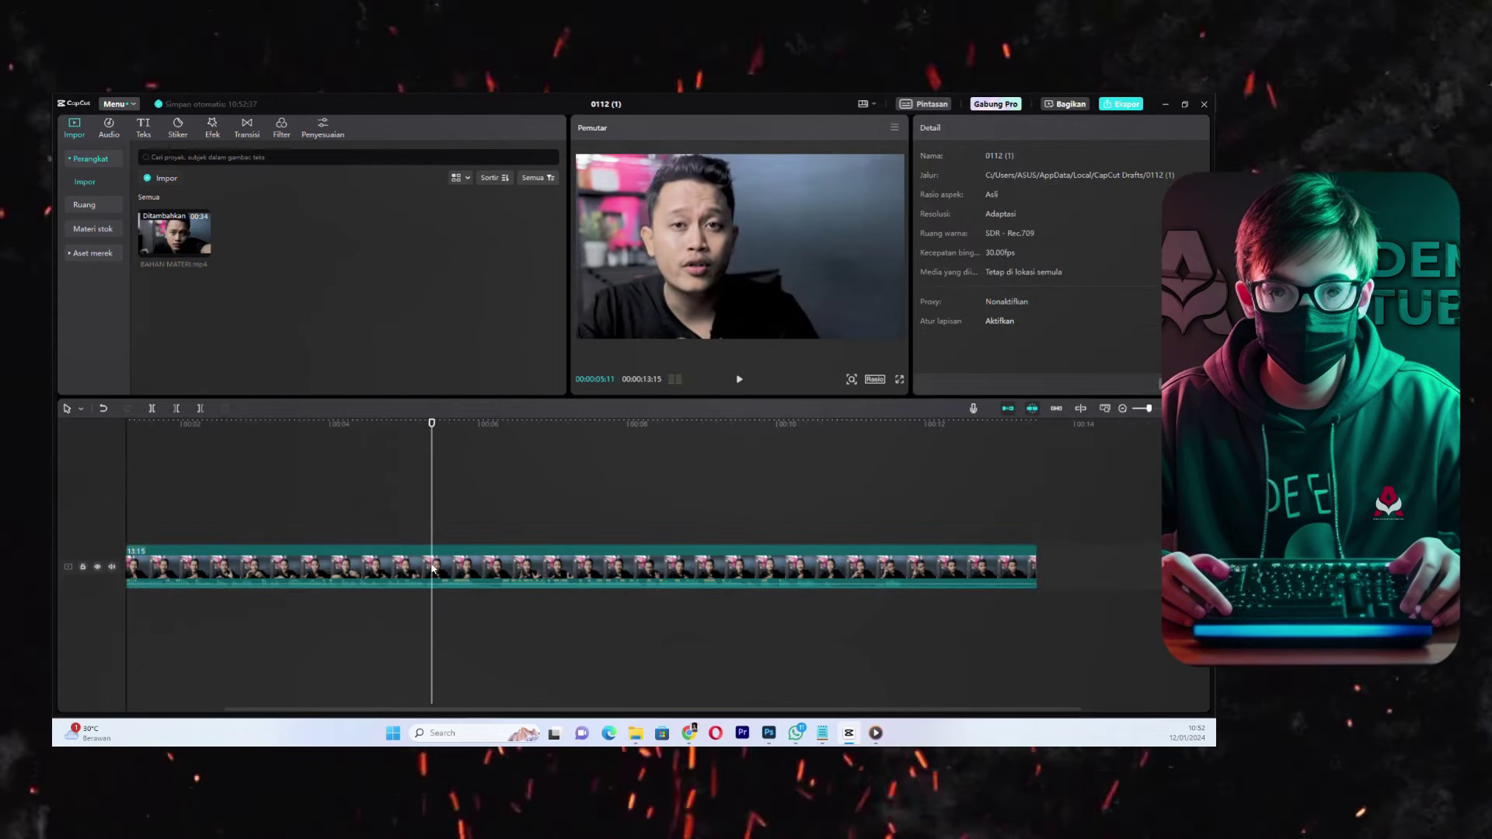
click(467, 572)
key(space)
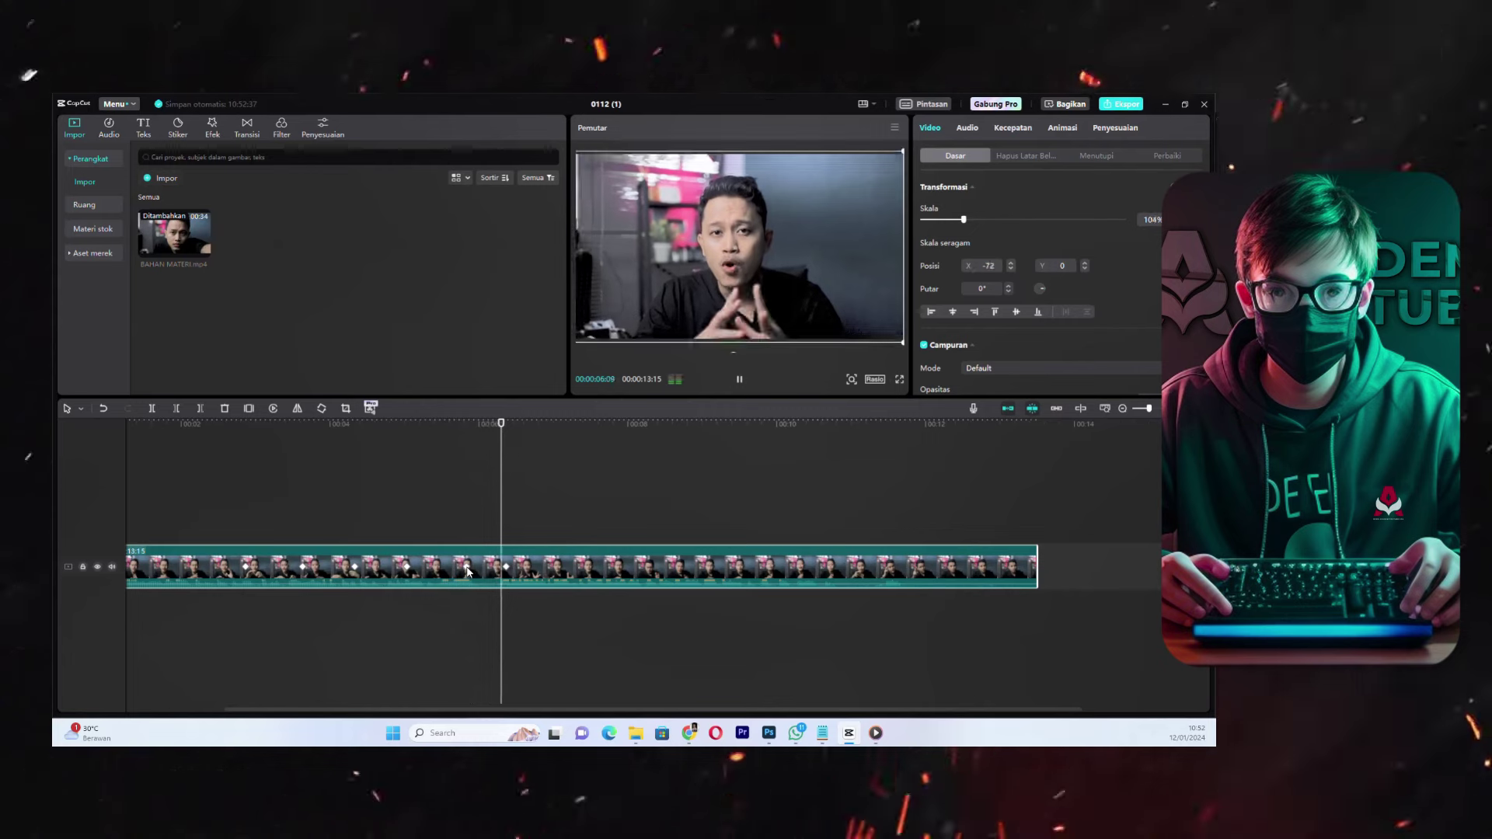
click(465, 515)
scroll(472, 525, down, 2)
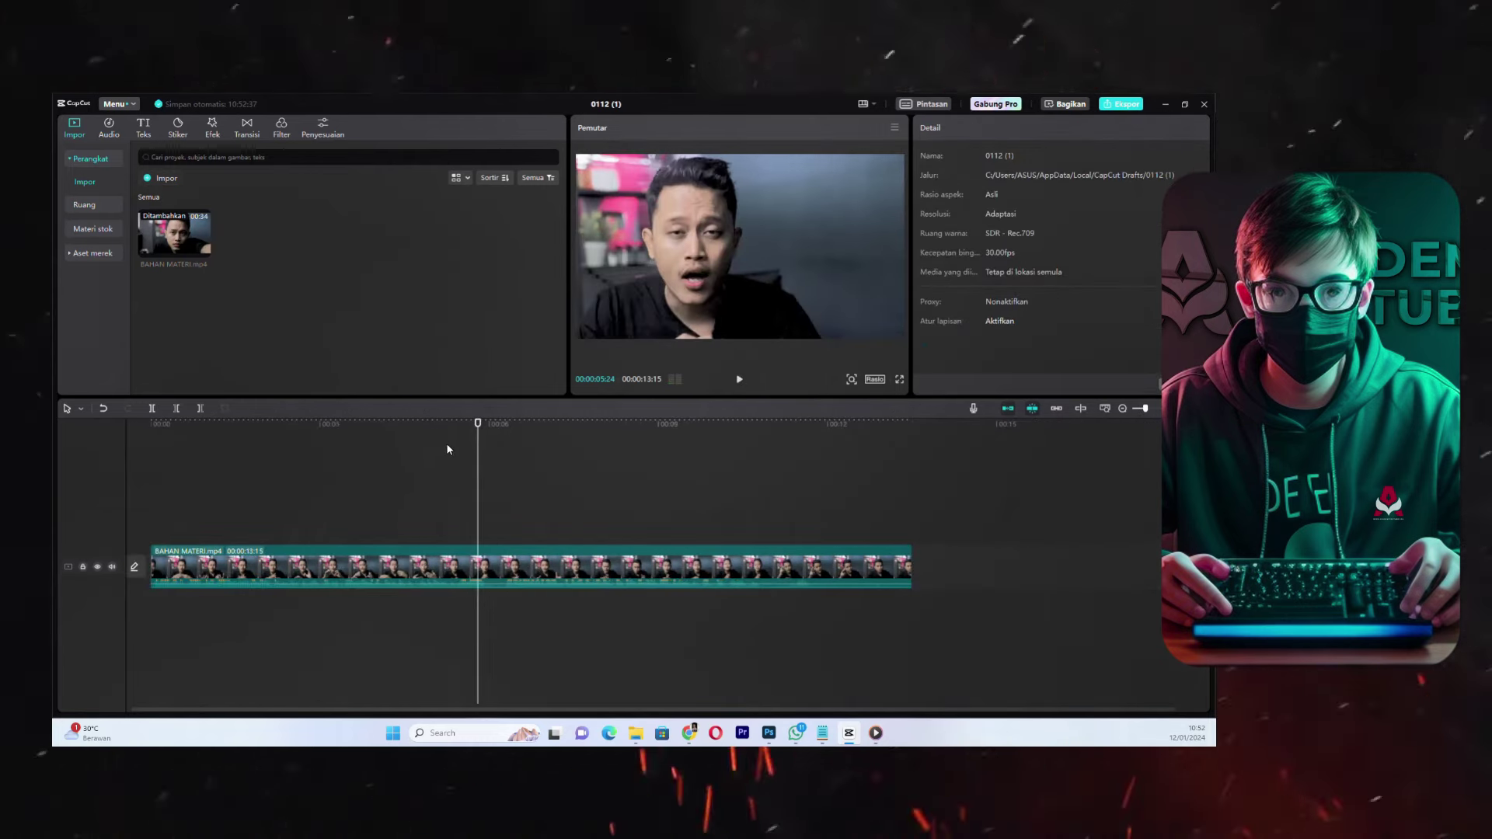
drag(464, 424, 54, 422)
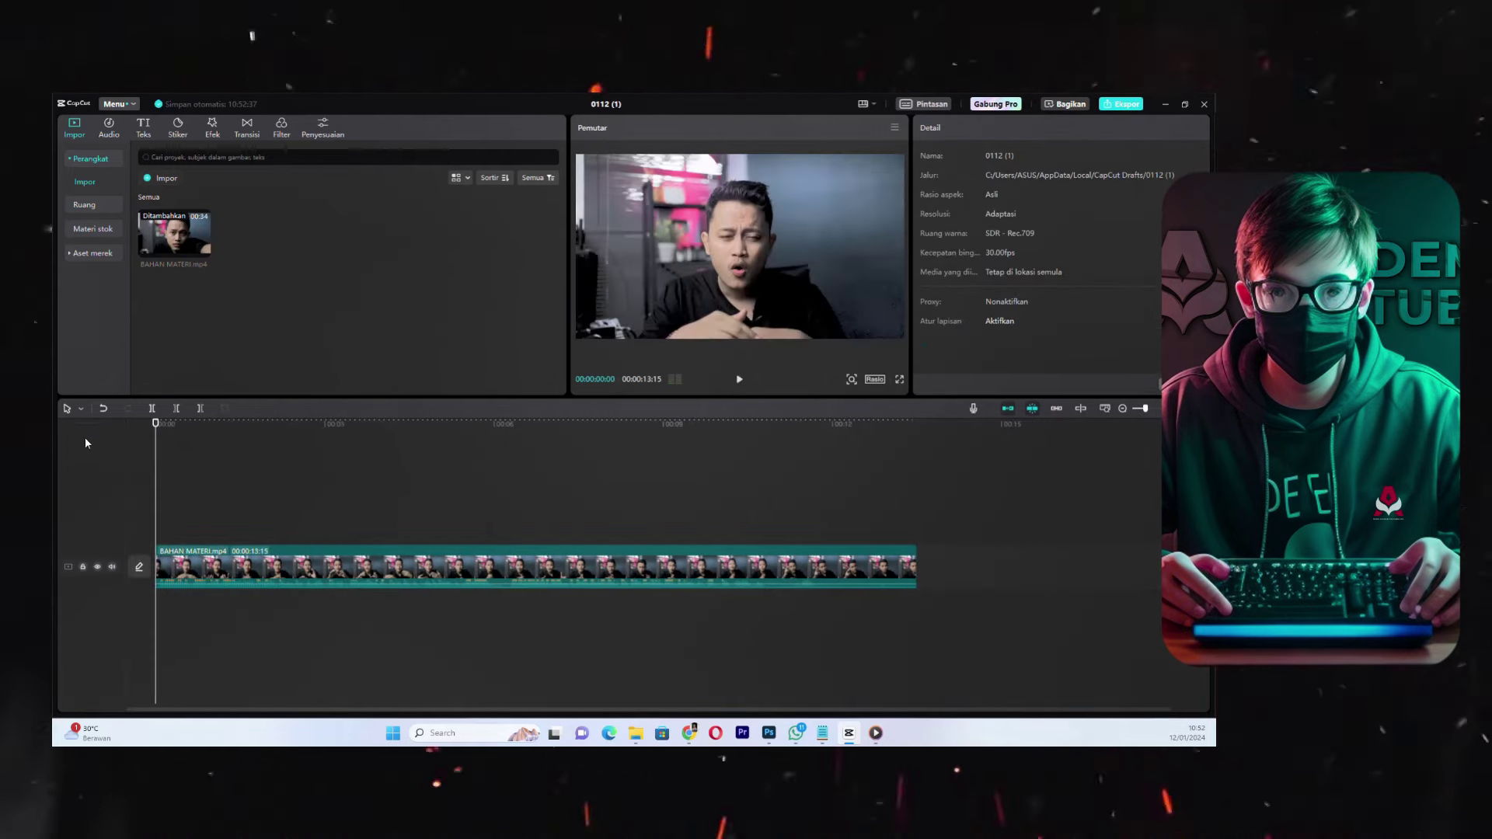
key(space)
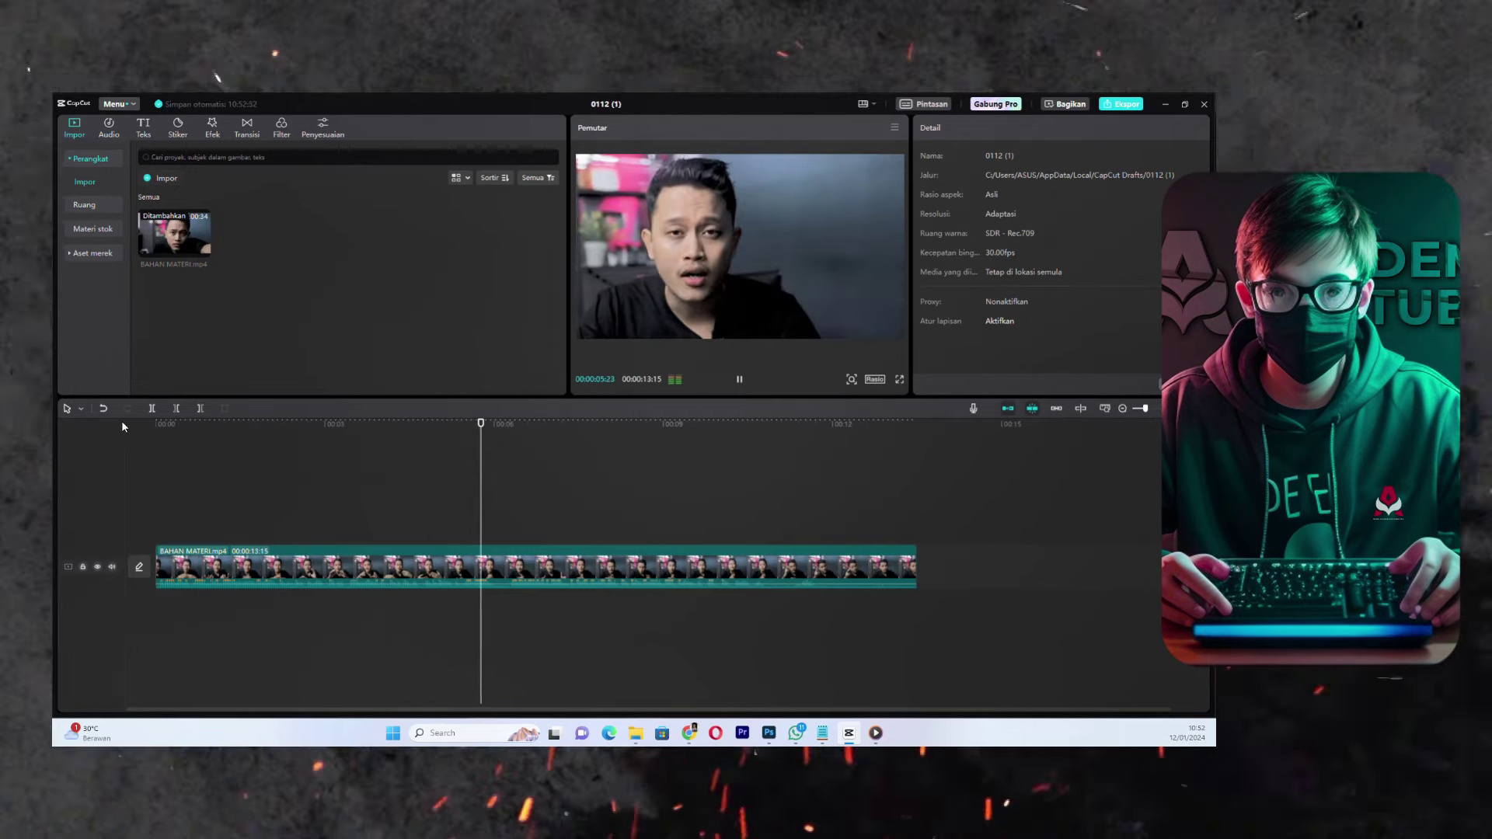
key(space)
- Show the keyframe animation of the BAHAN MATERI.mp4 clip and expand its Scale curve
click(370, 582)
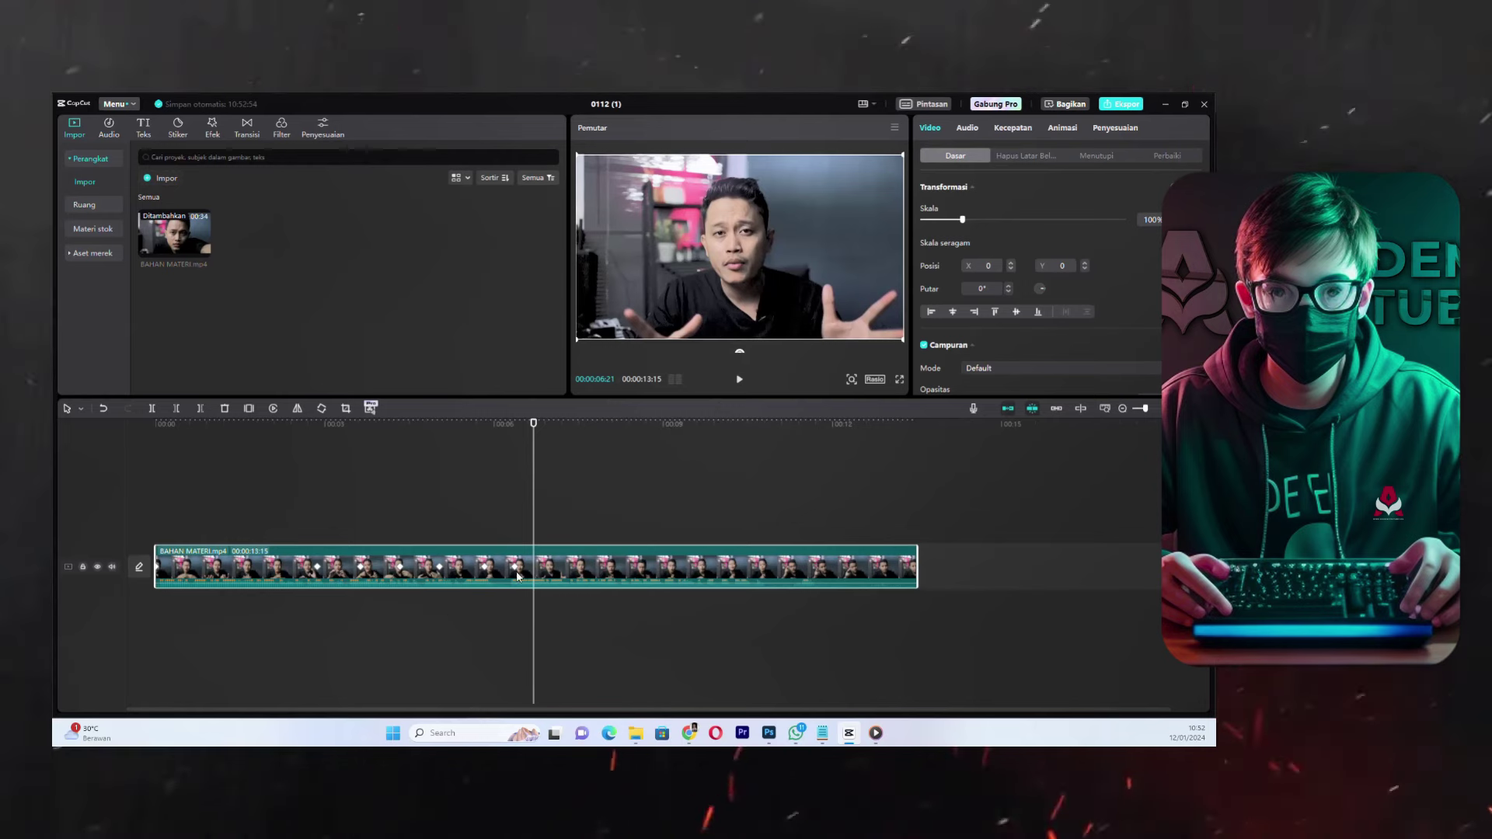
right_click(478, 558)
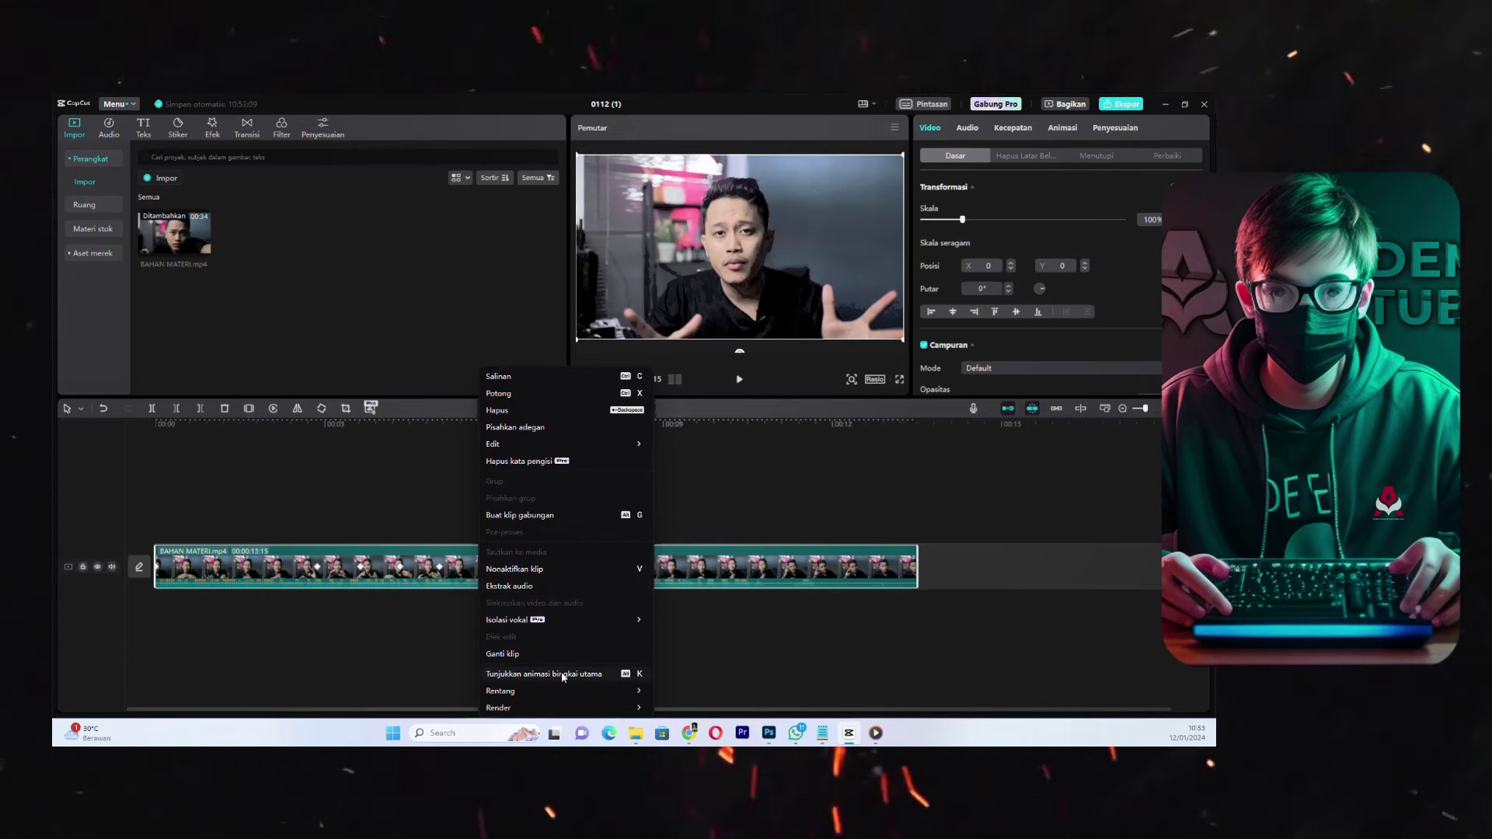
click(564, 675)
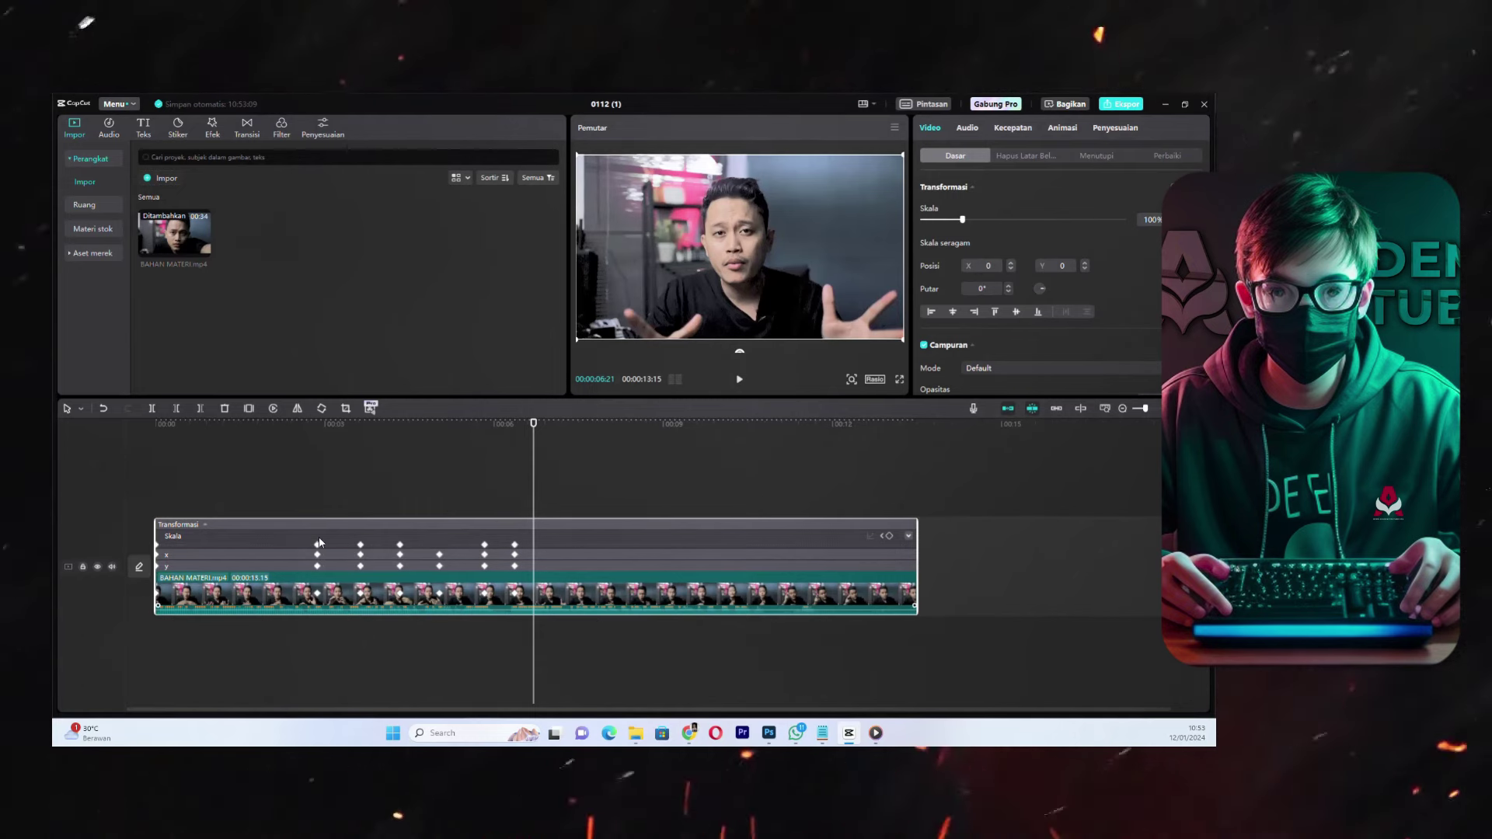
click(909, 536)
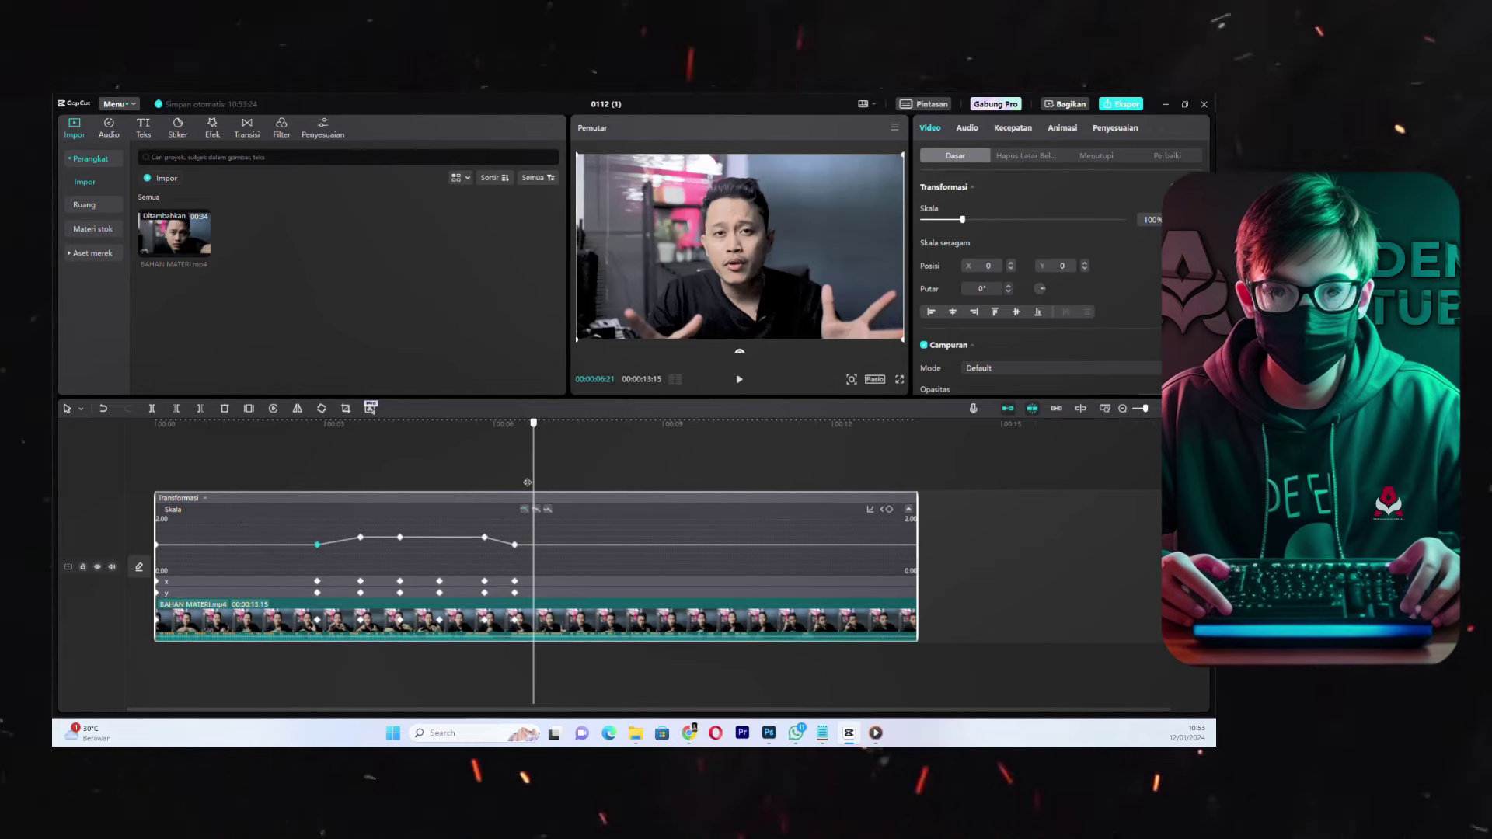
- Apply the automatic curve (Kurva otomatis) to the clip's scale keyframes and collapse the Scale graph
click(537, 510)
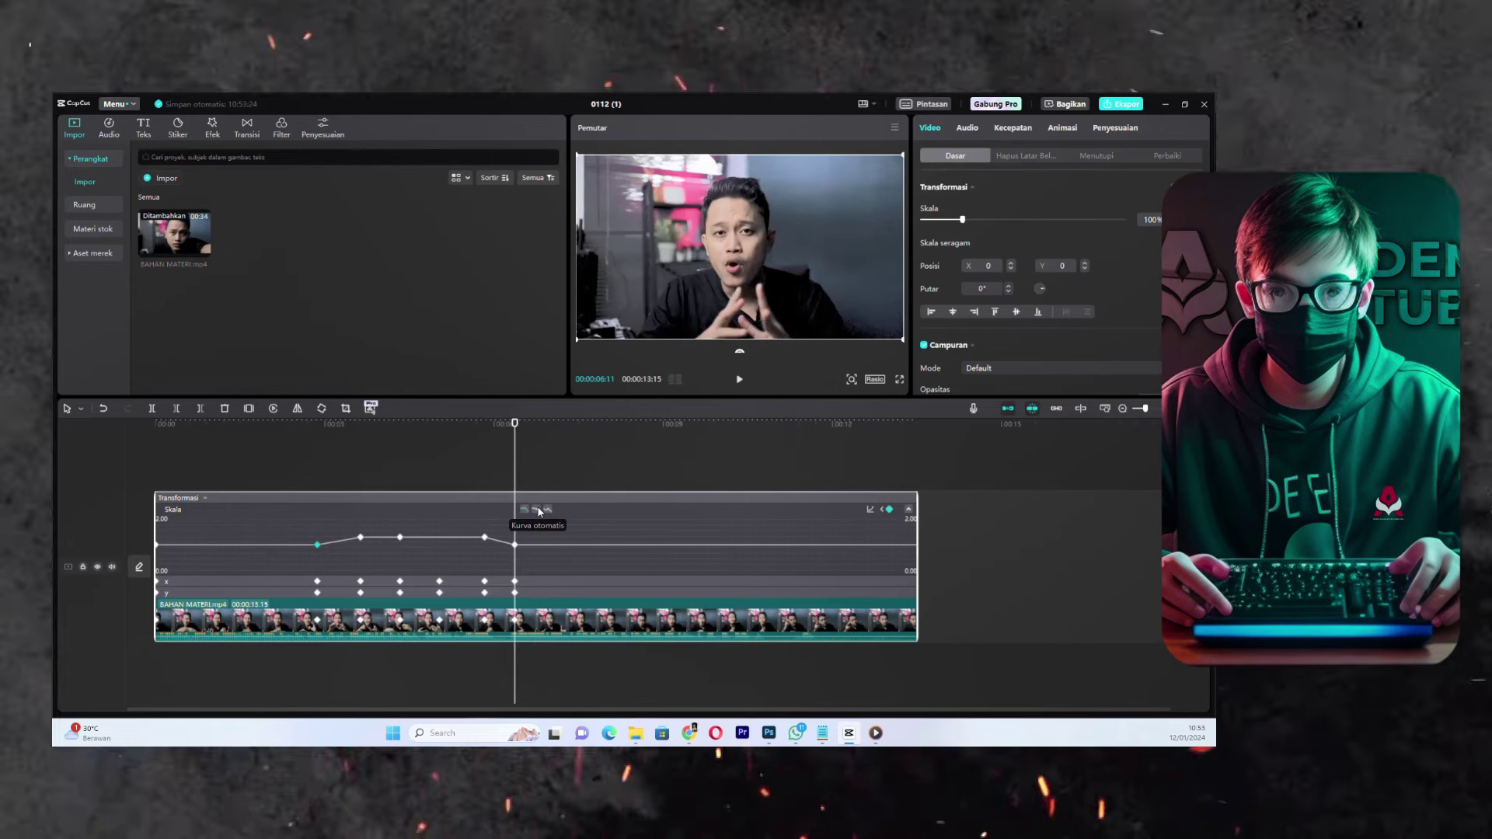
click(539, 513)
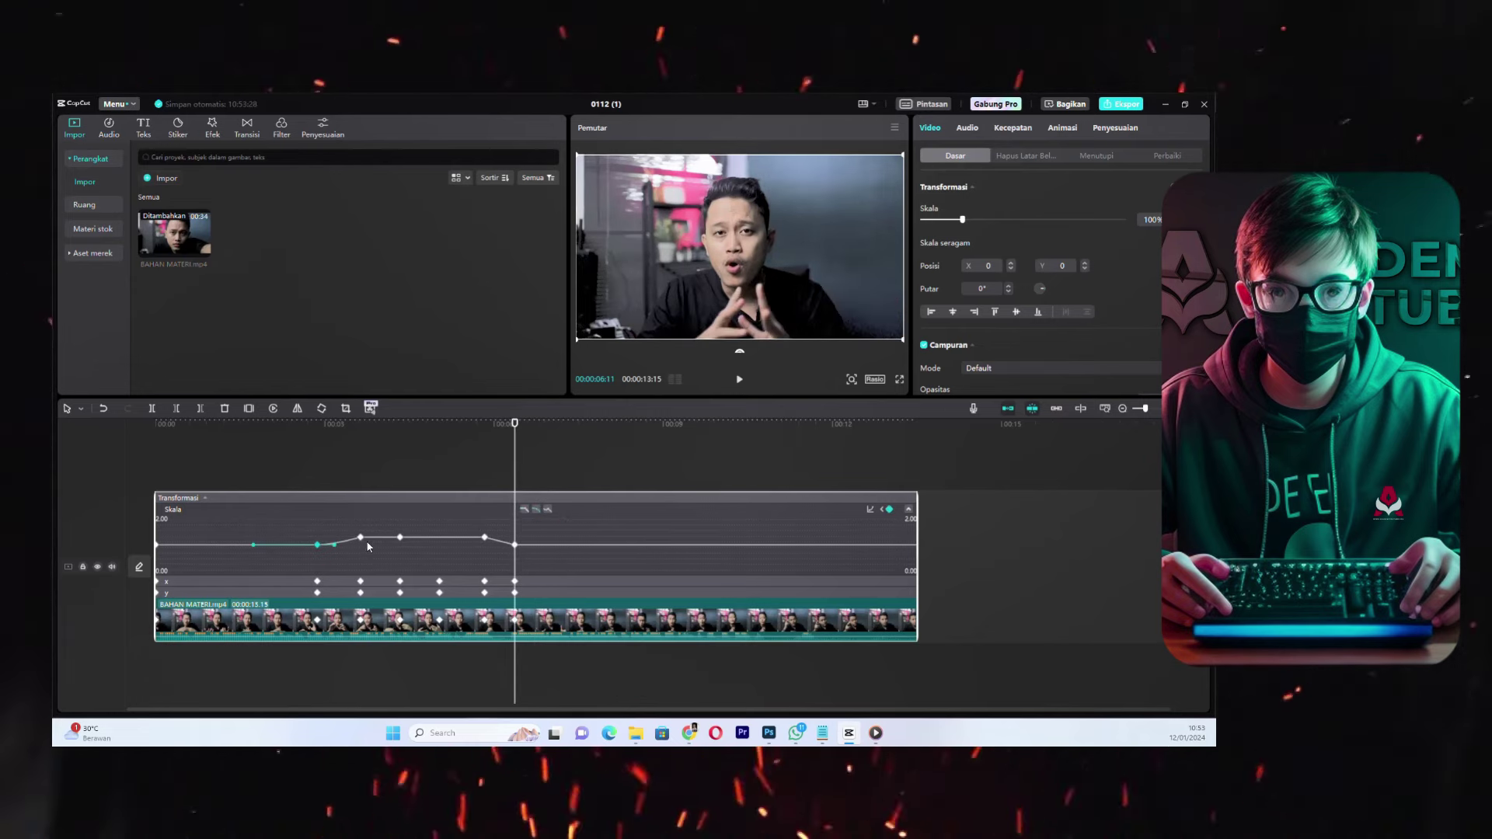
click(362, 537)
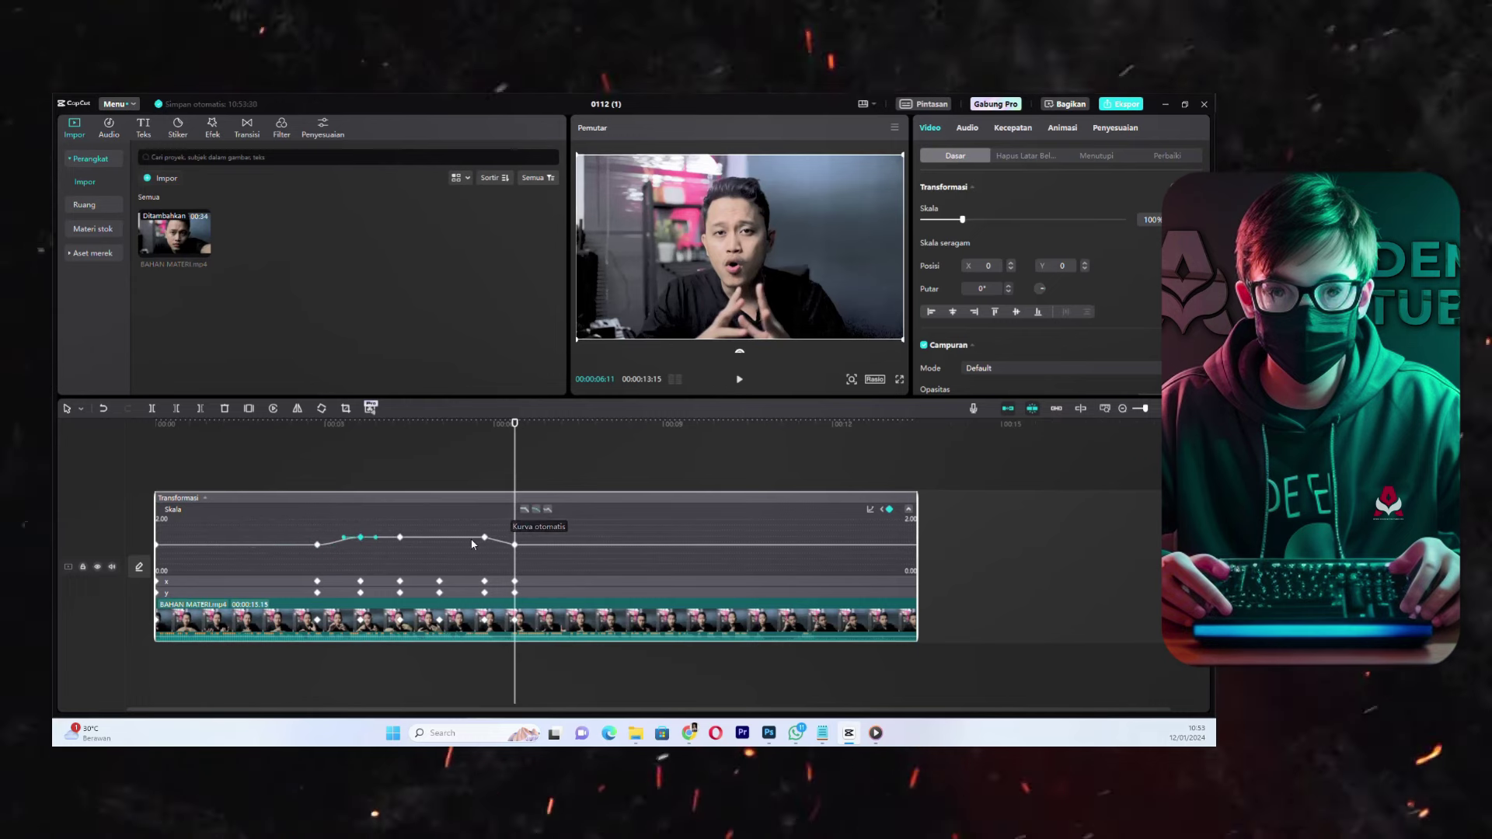
click(403, 538)
click(535, 511)
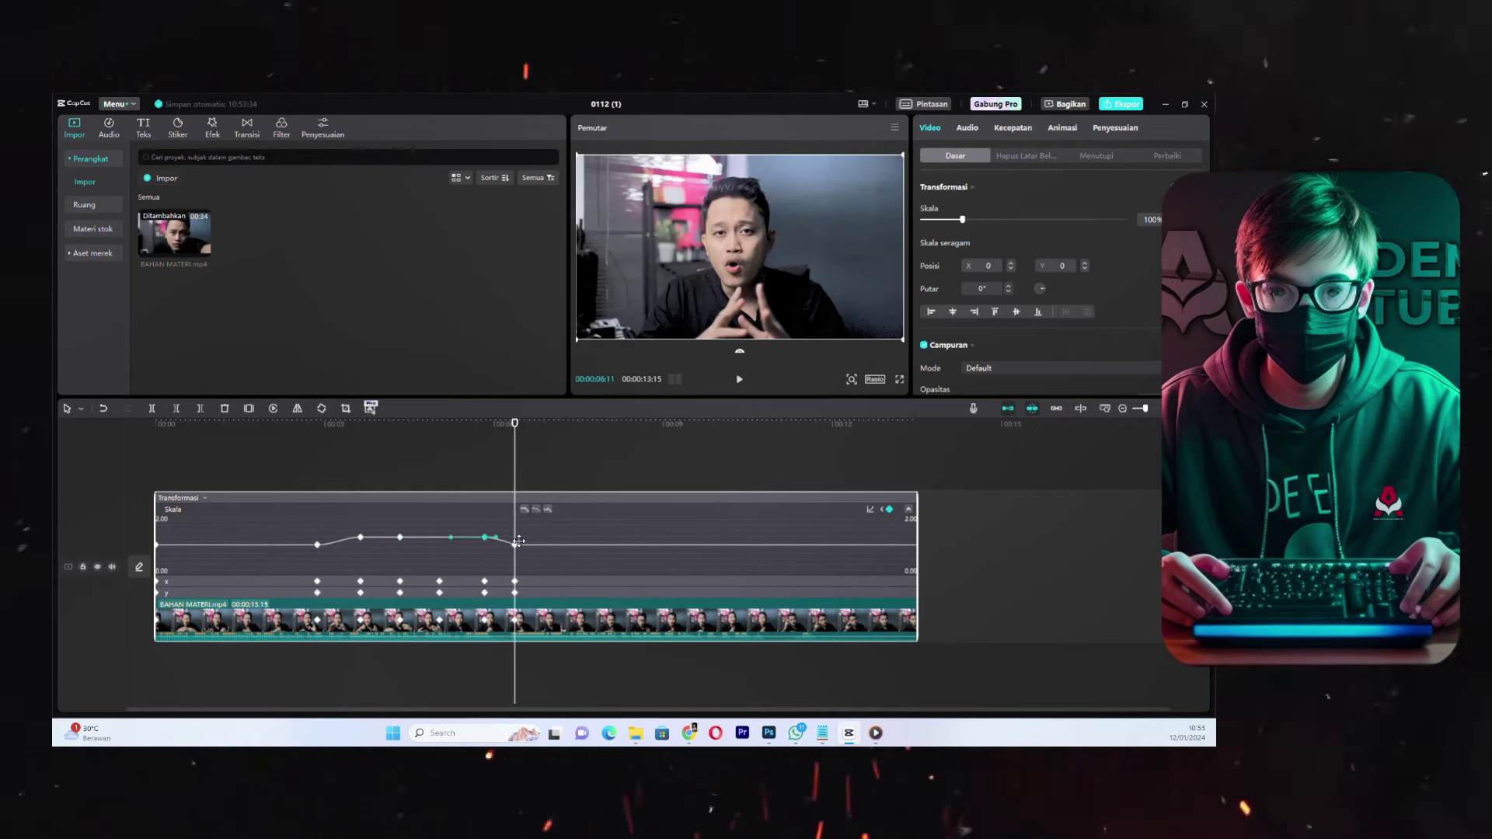
click(535, 509)
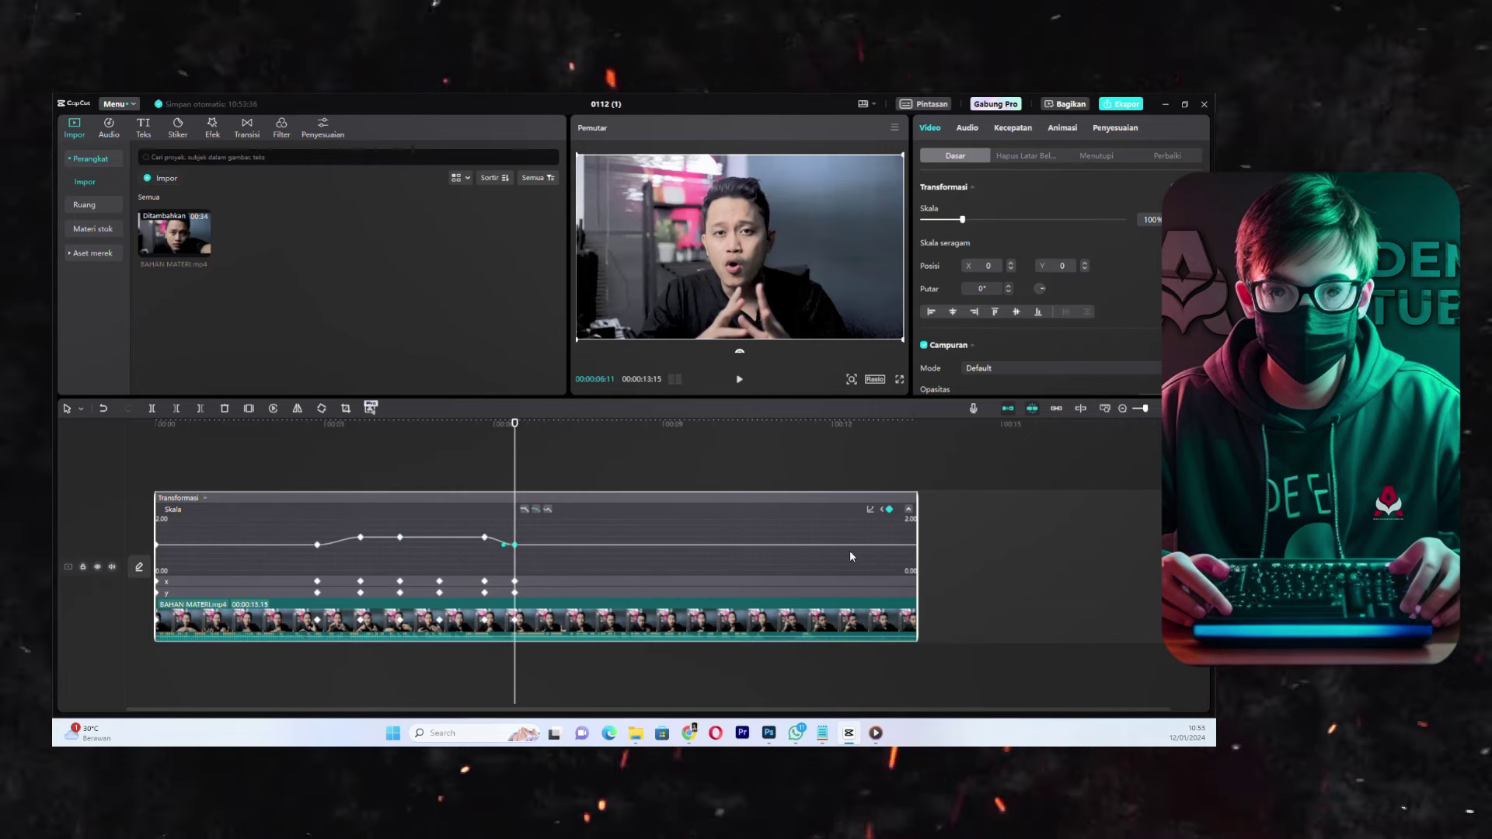
click(908, 509)
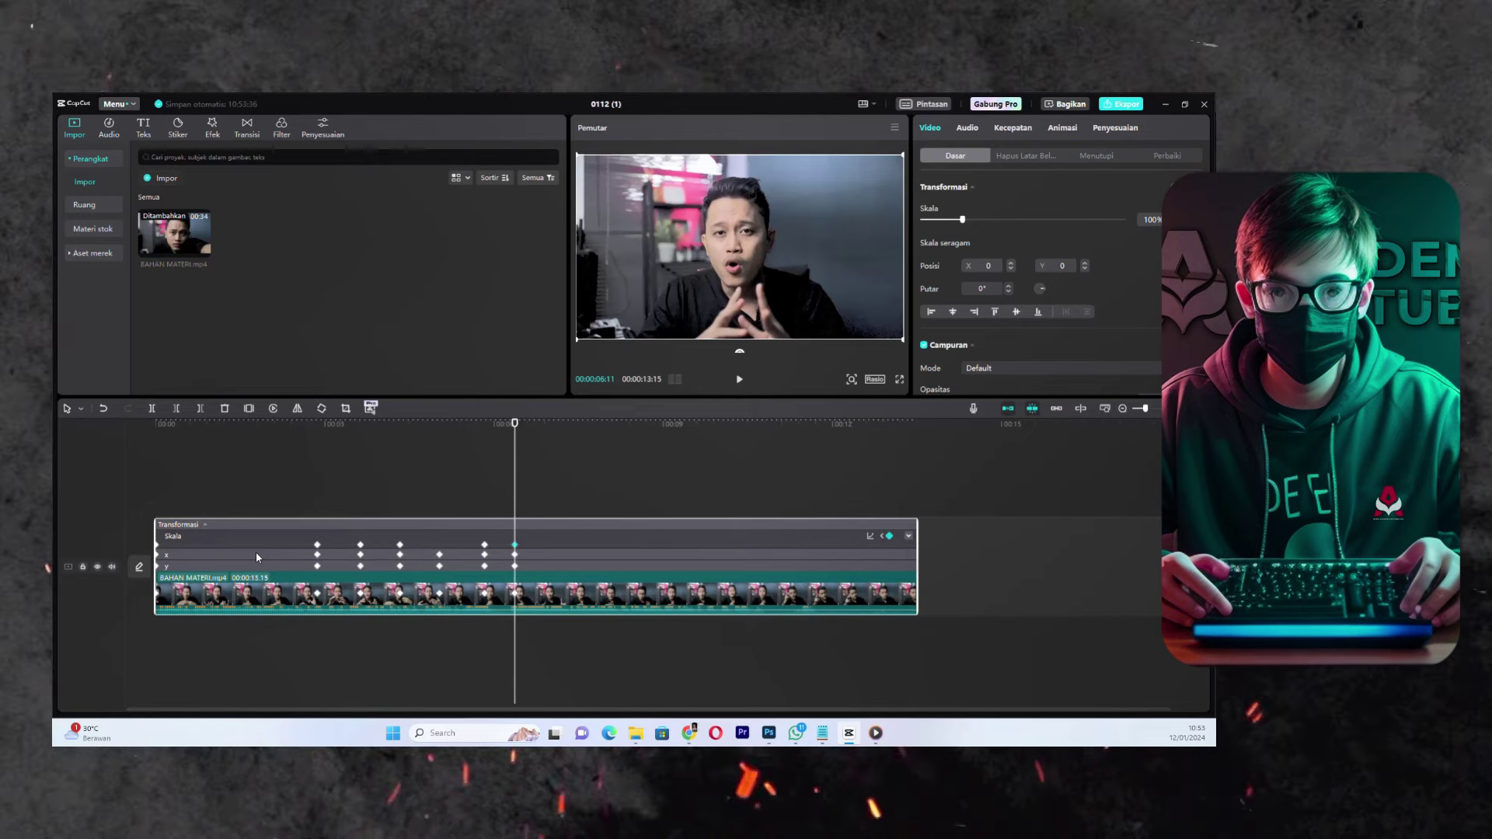
- Expand the X position graph, smooth its keyframes with the automatic curve, and collapse it
click(256, 556)
click(906, 548)
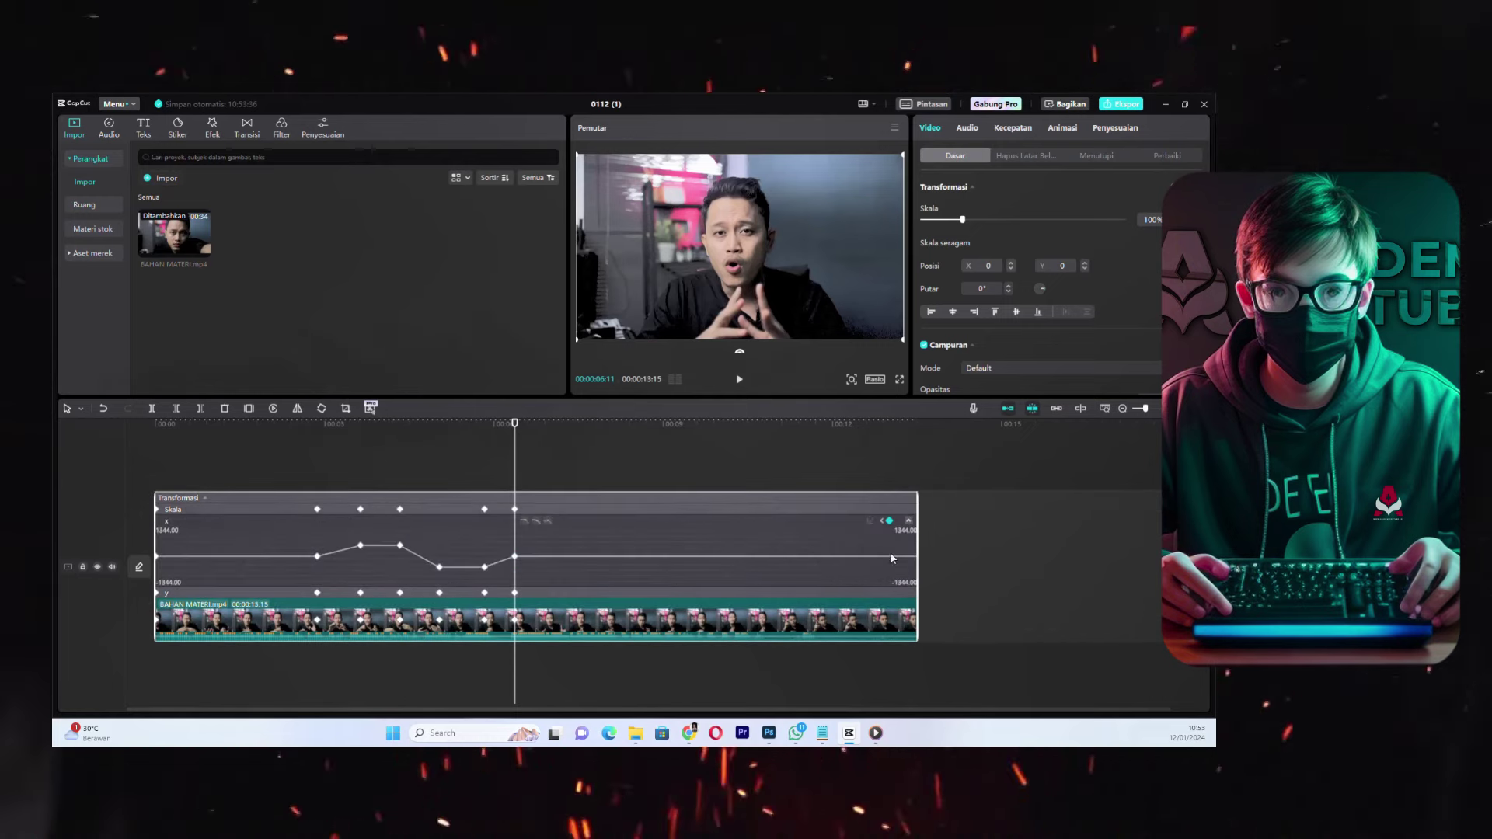
mouse_move(318, 554)
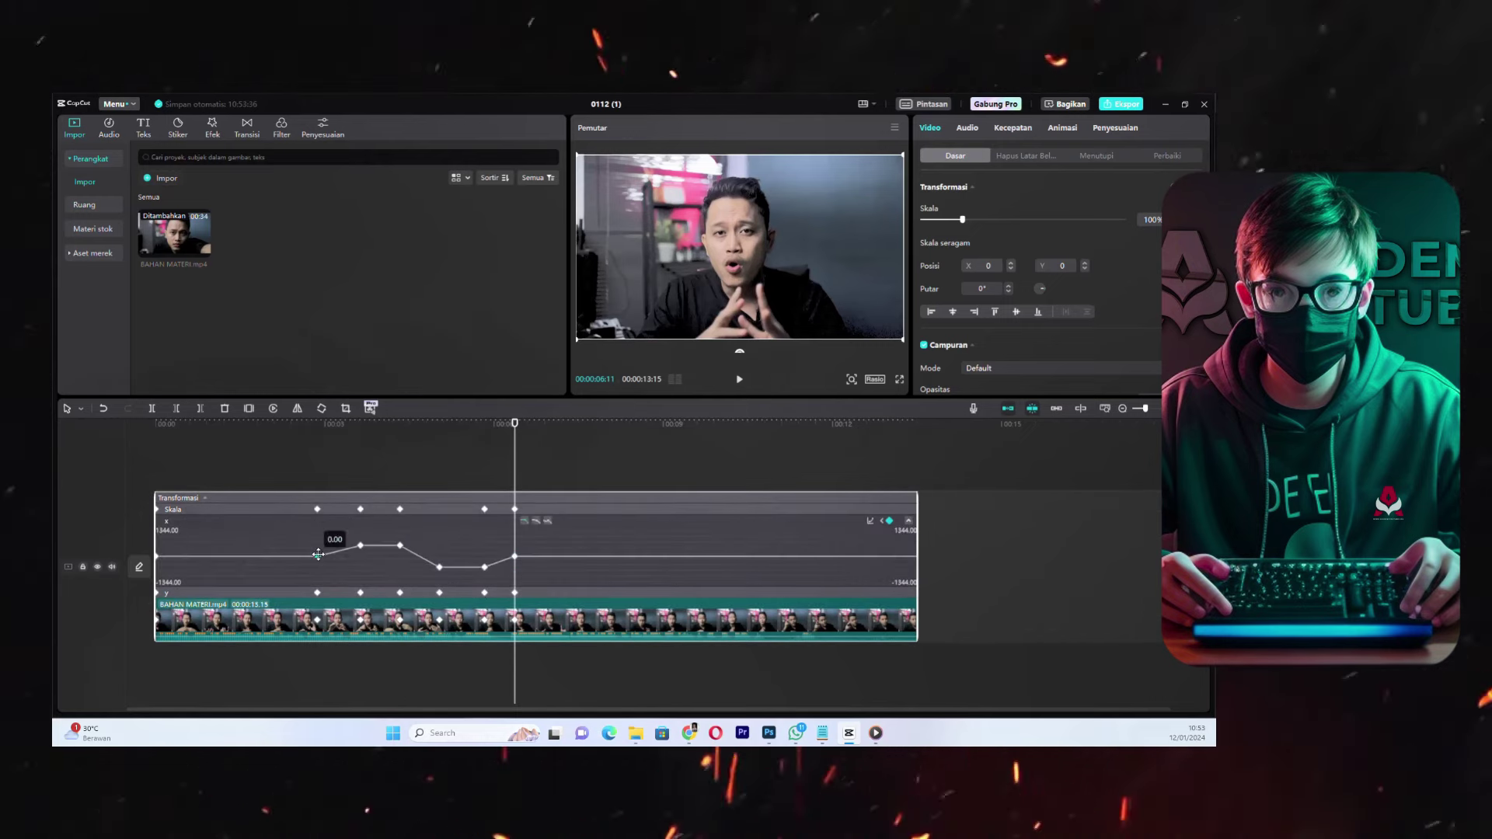
click(536, 520)
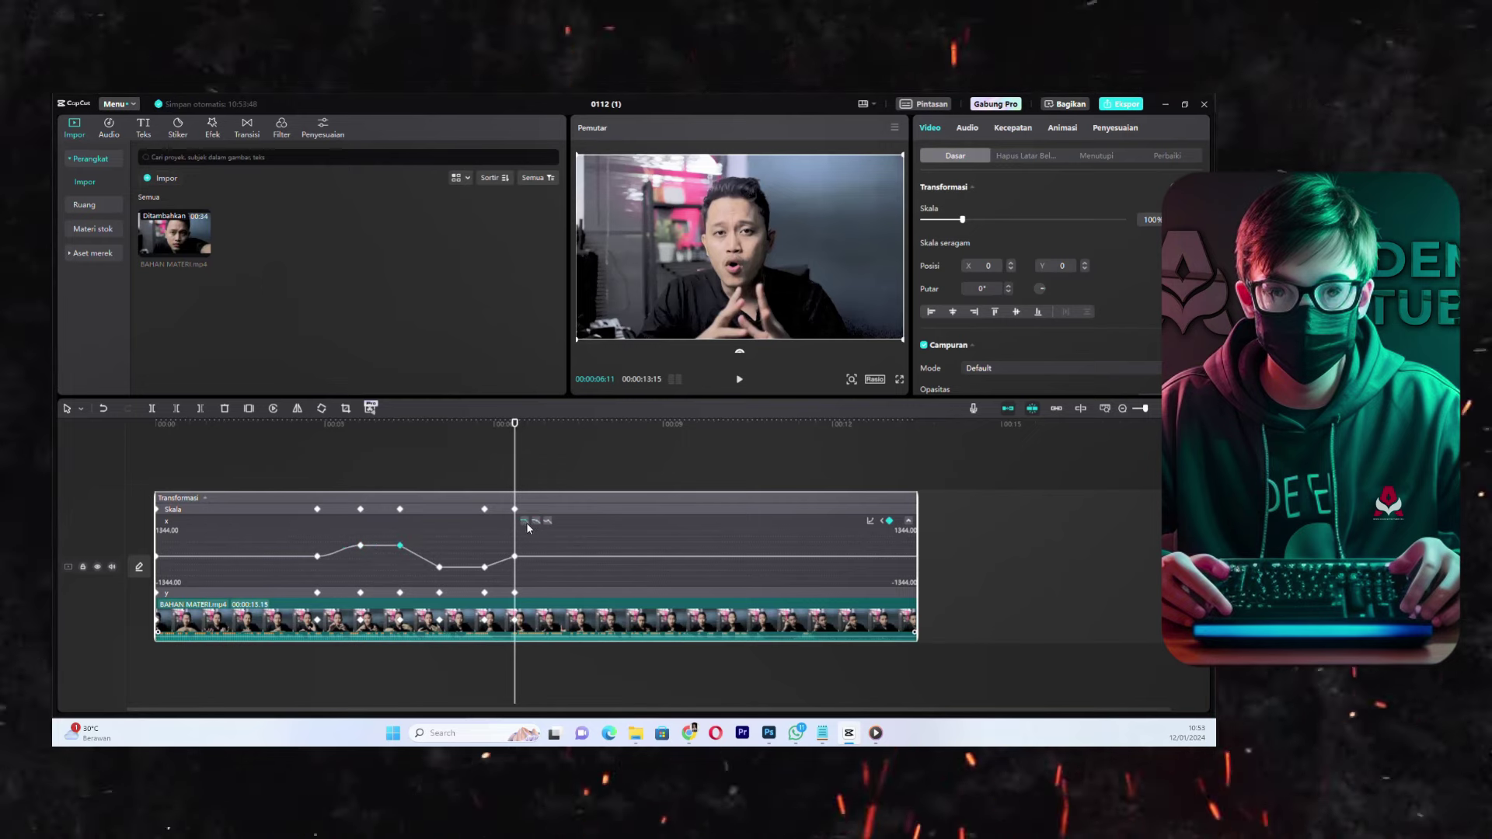
click(441, 567)
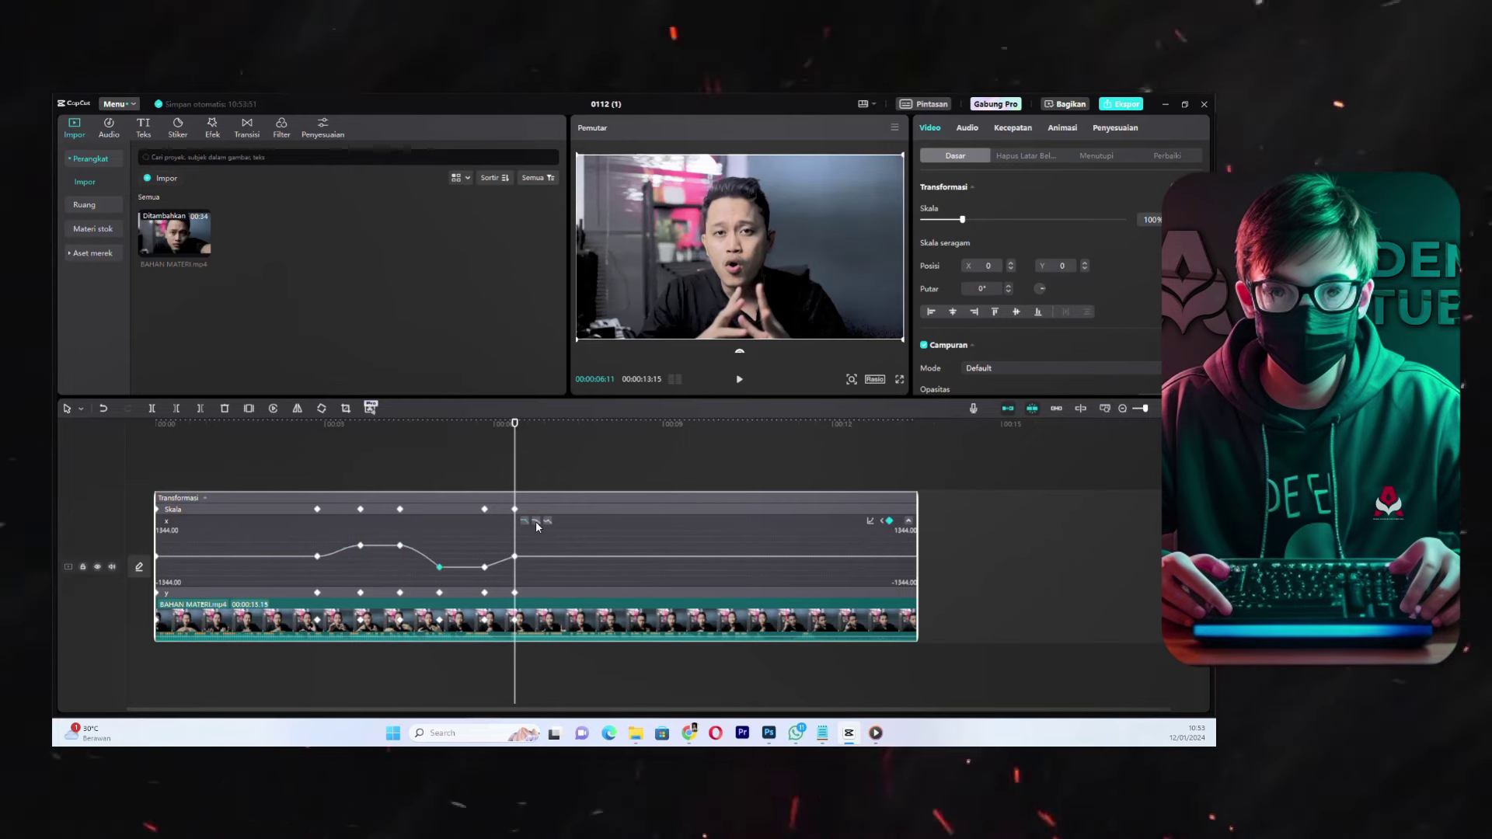
click(485, 566)
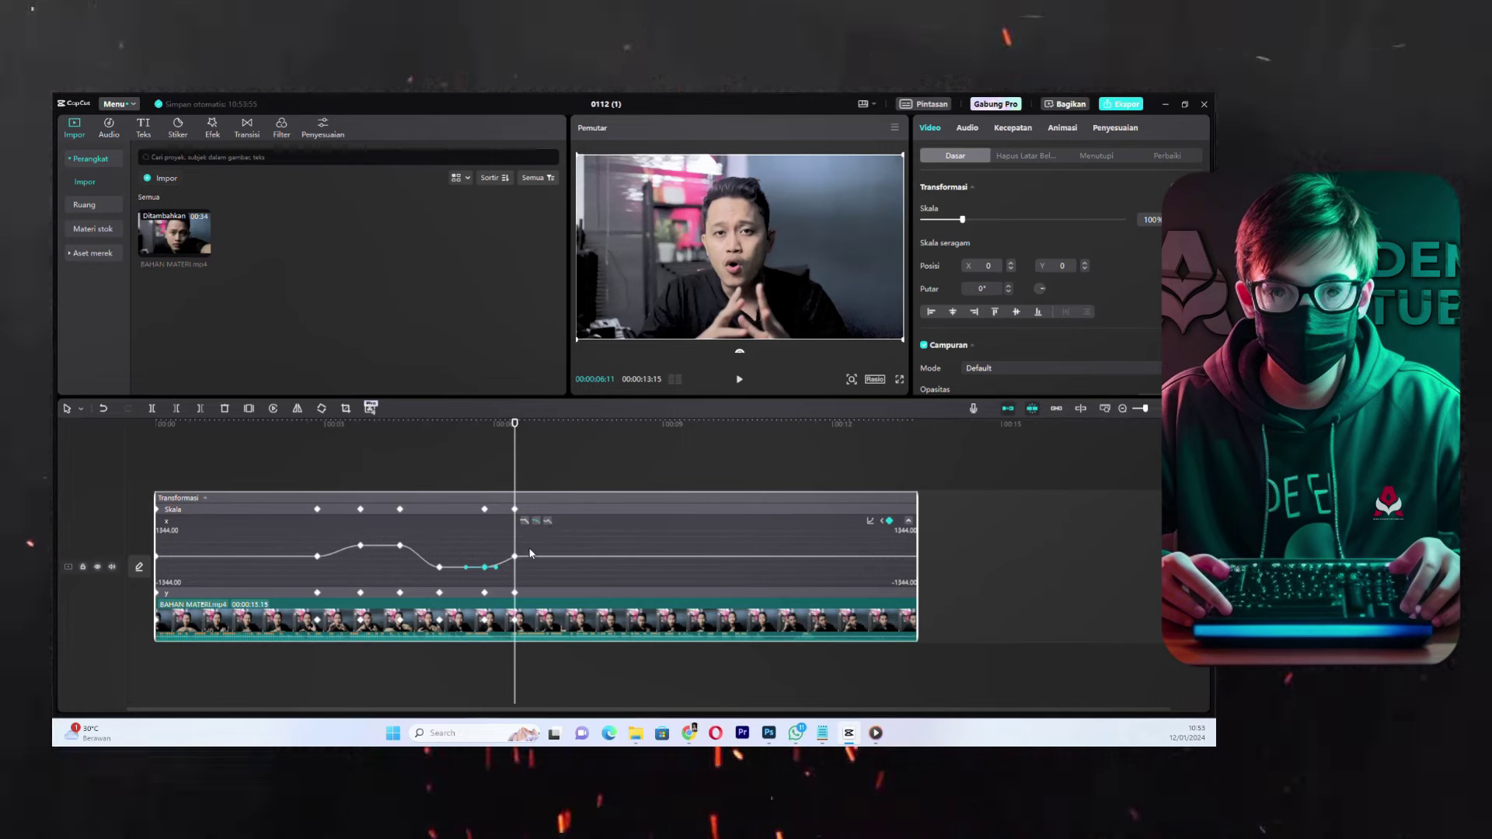
click(909, 521)
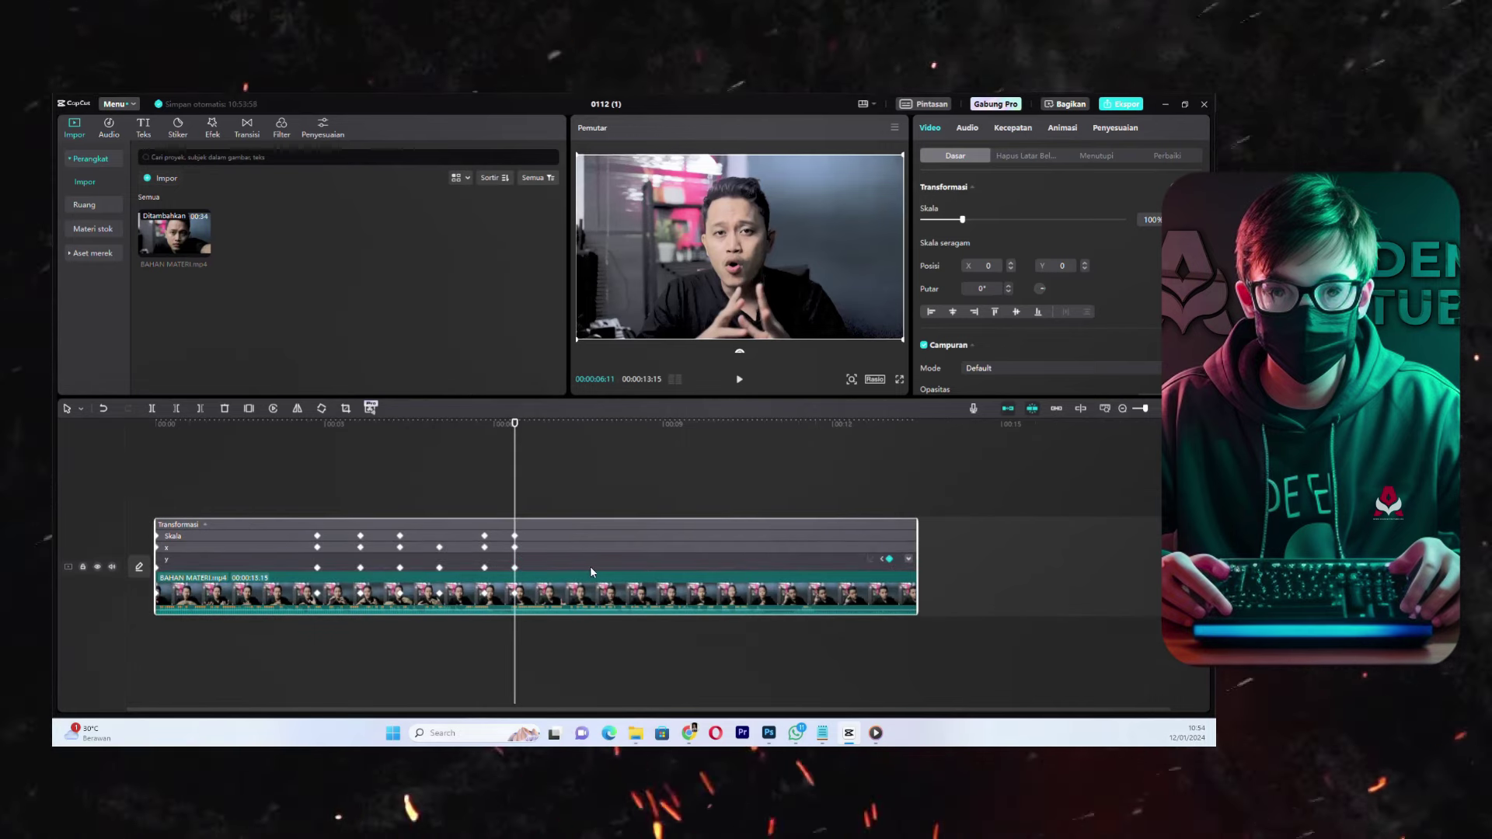
- Check the Y position graph and hide the clip's keyframe animation
click(909, 559)
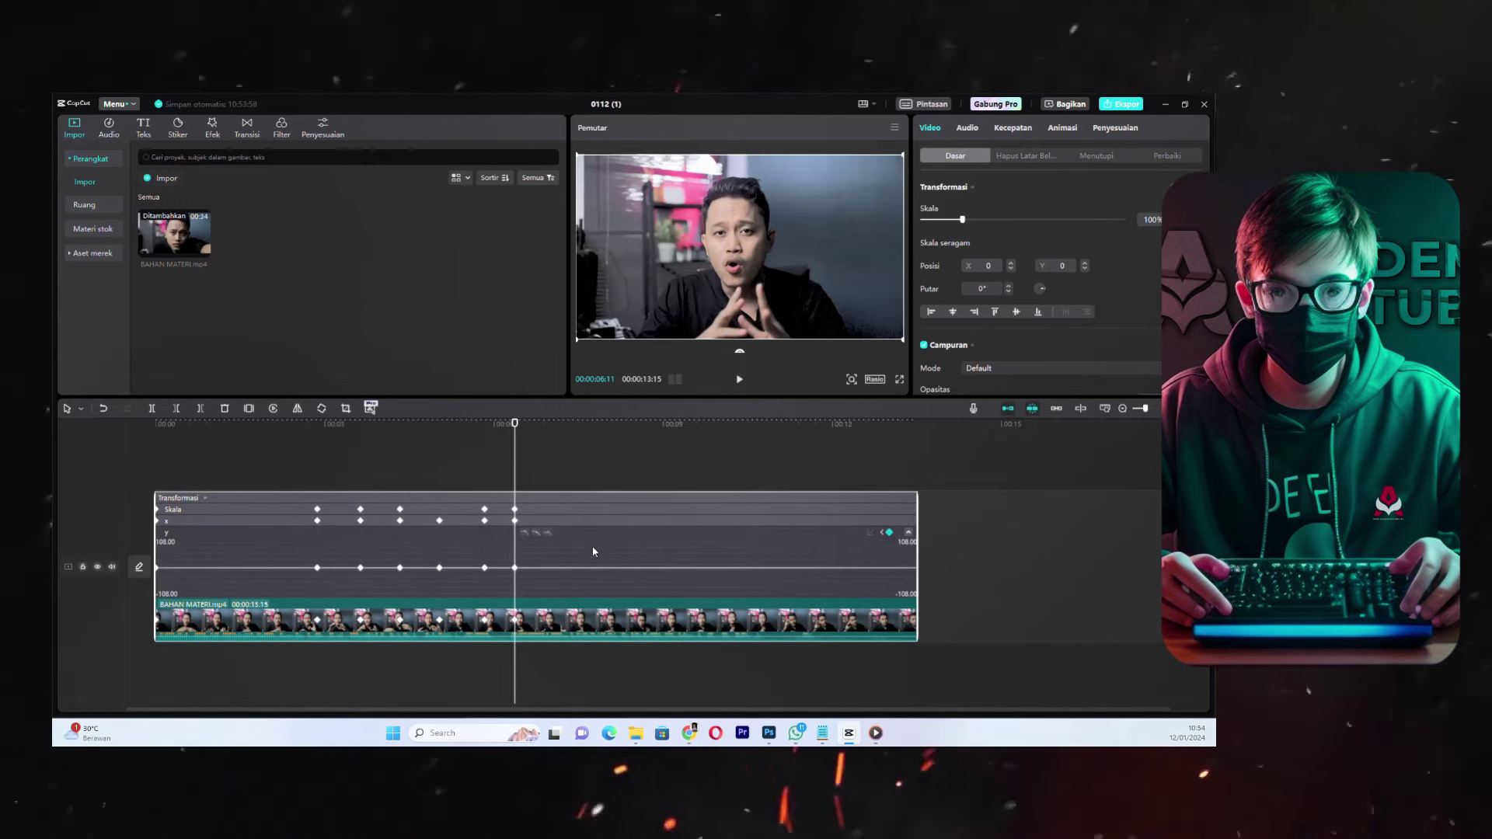
click(908, 533)
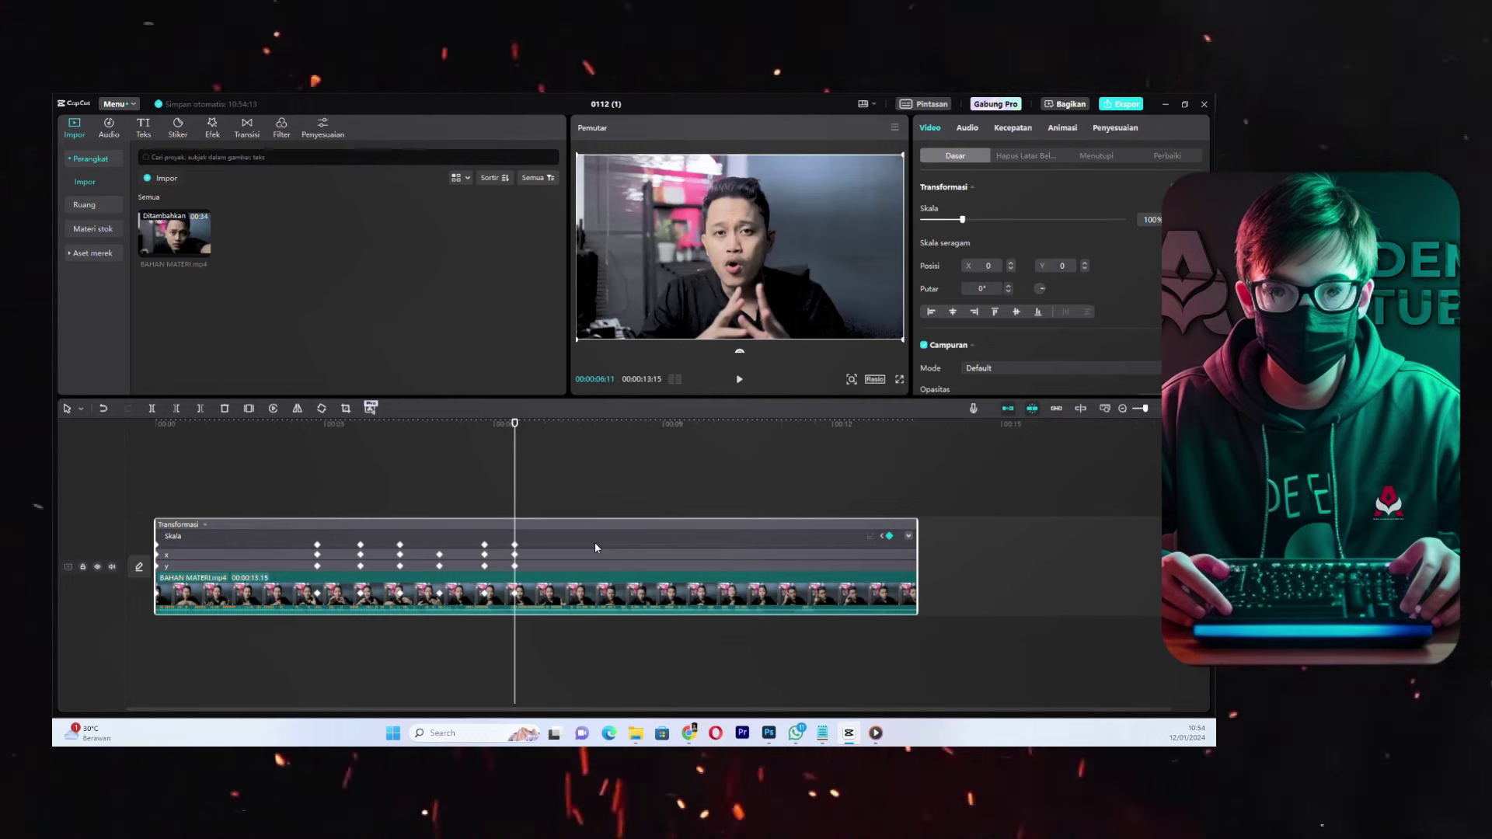
right_click(605, 549)
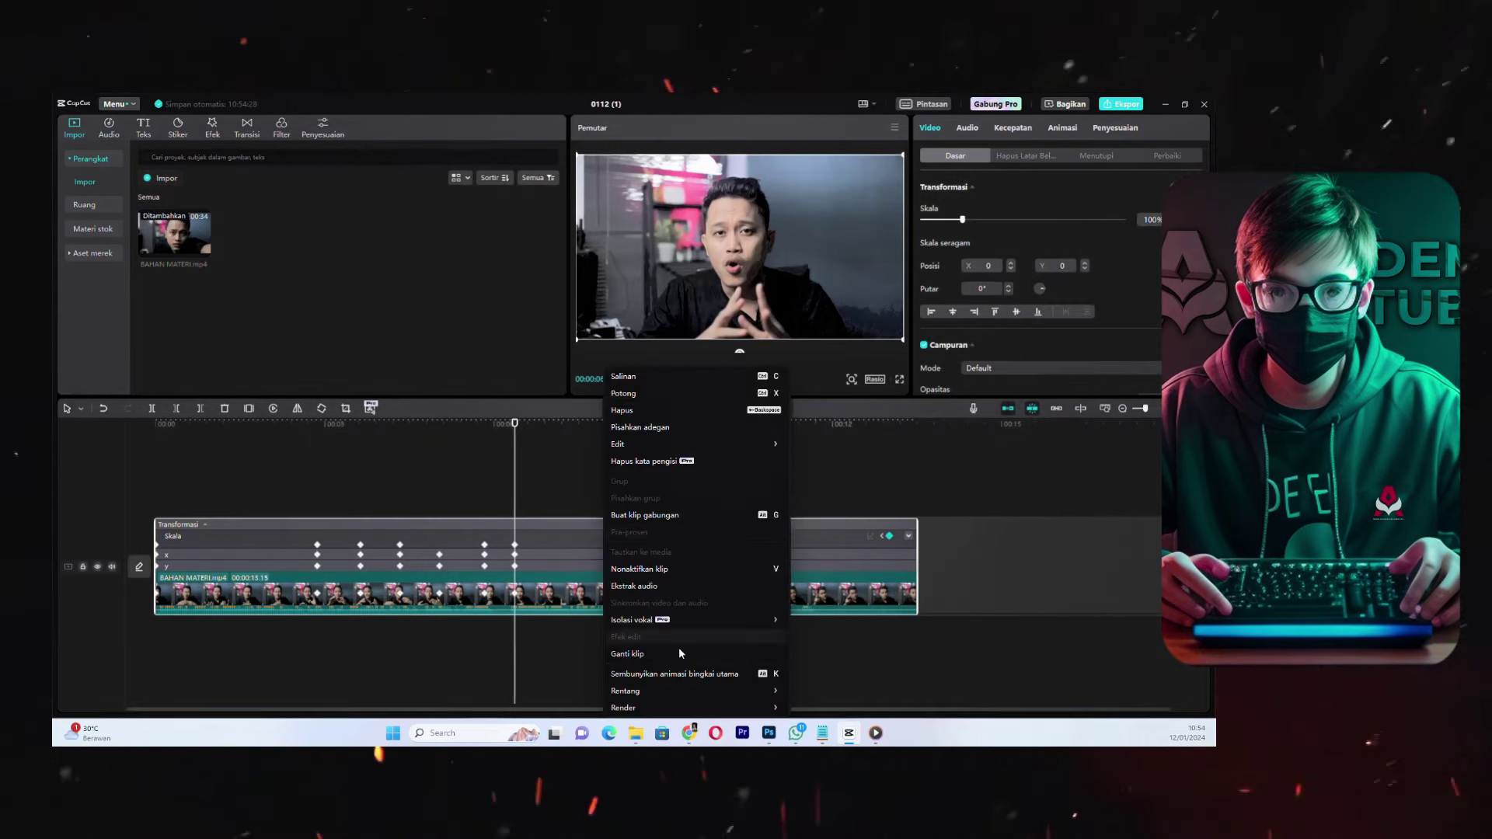
click(698, 674)
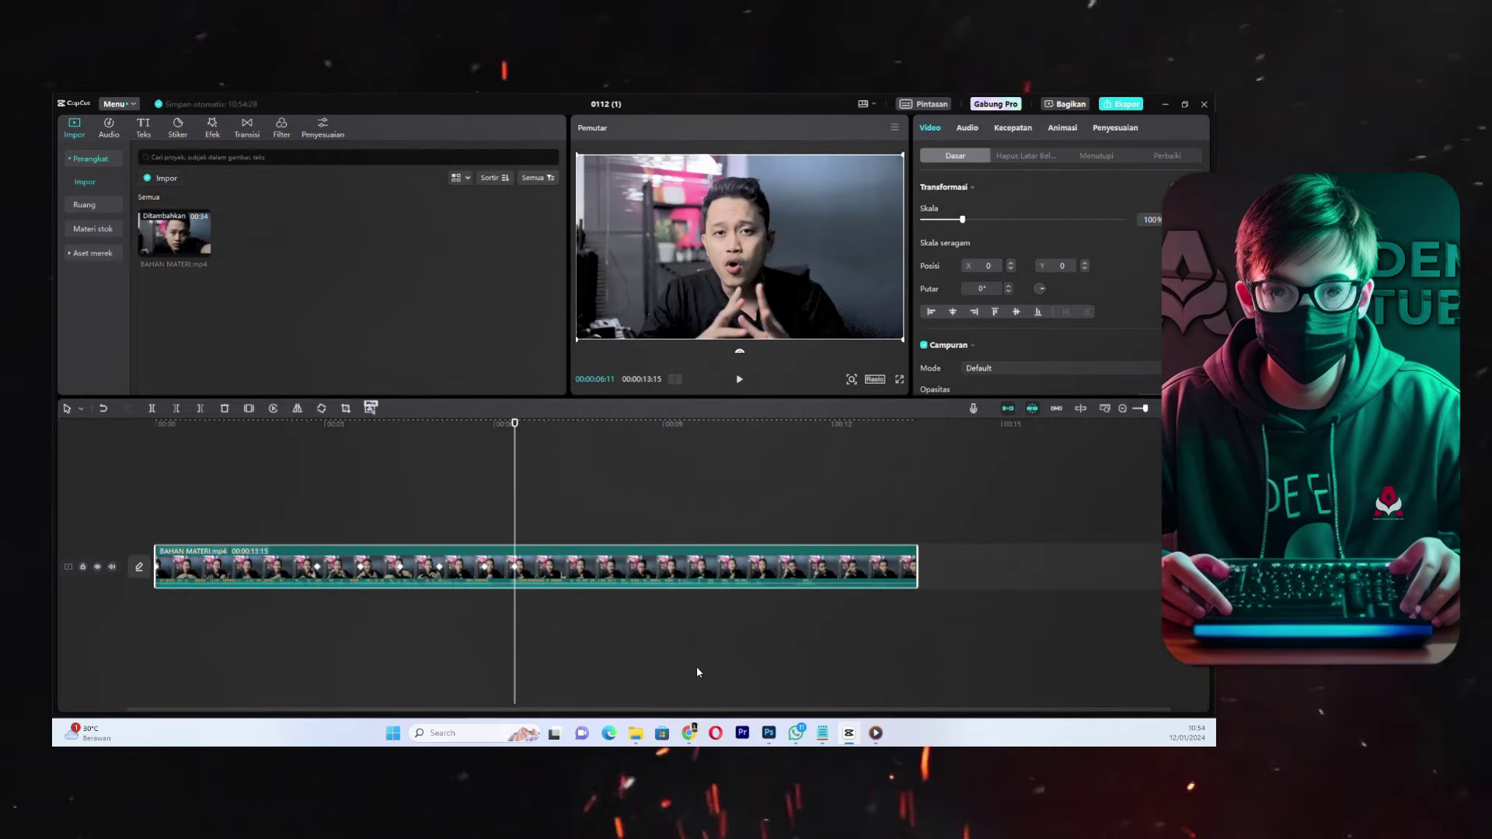
- Play back the clip from before its zoom-in to review the smoothed scale and position movement
drag(512, 481, 256, 487)
key(space)
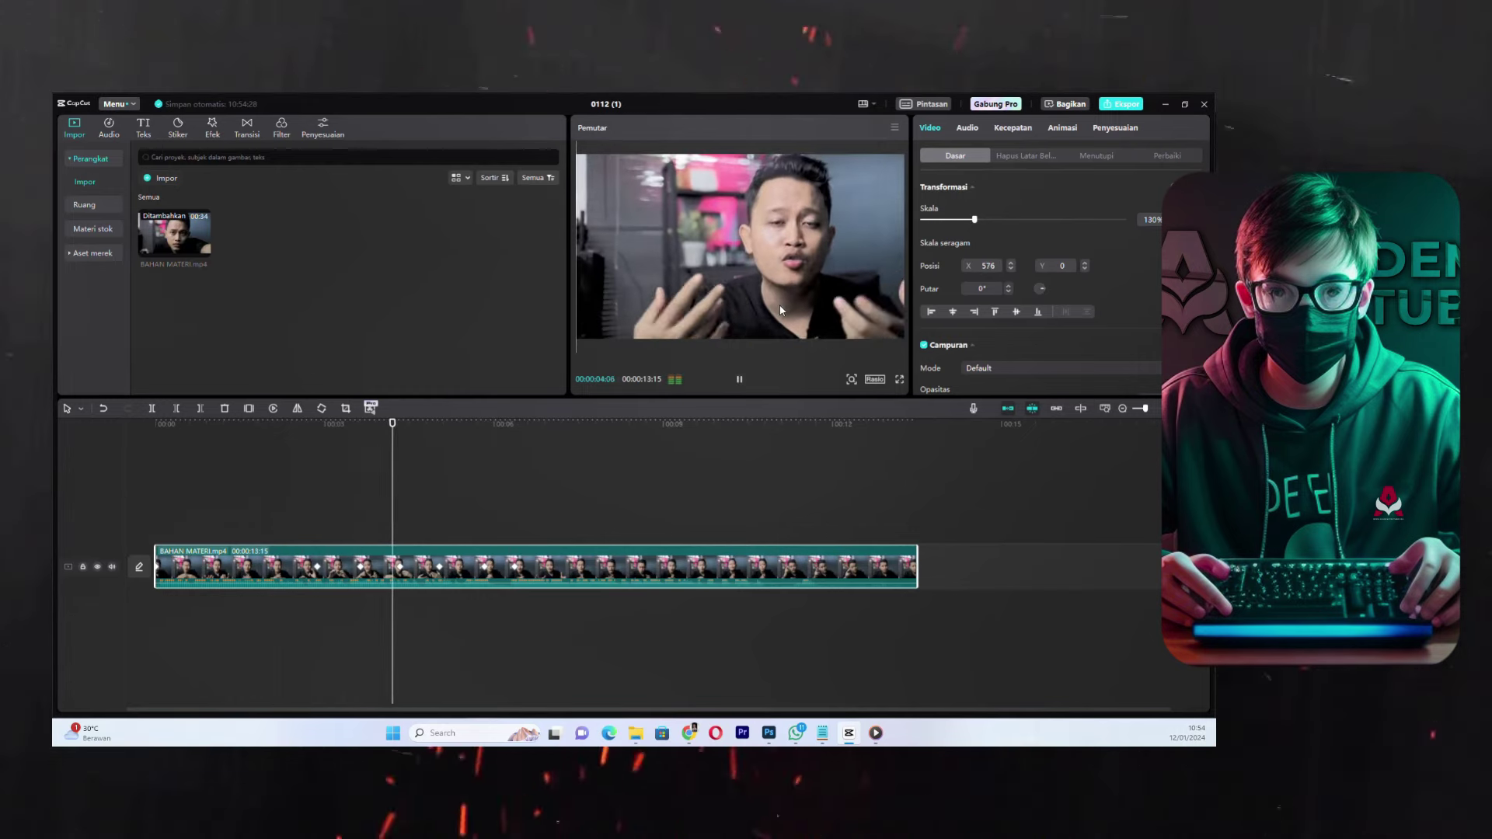
key(space)
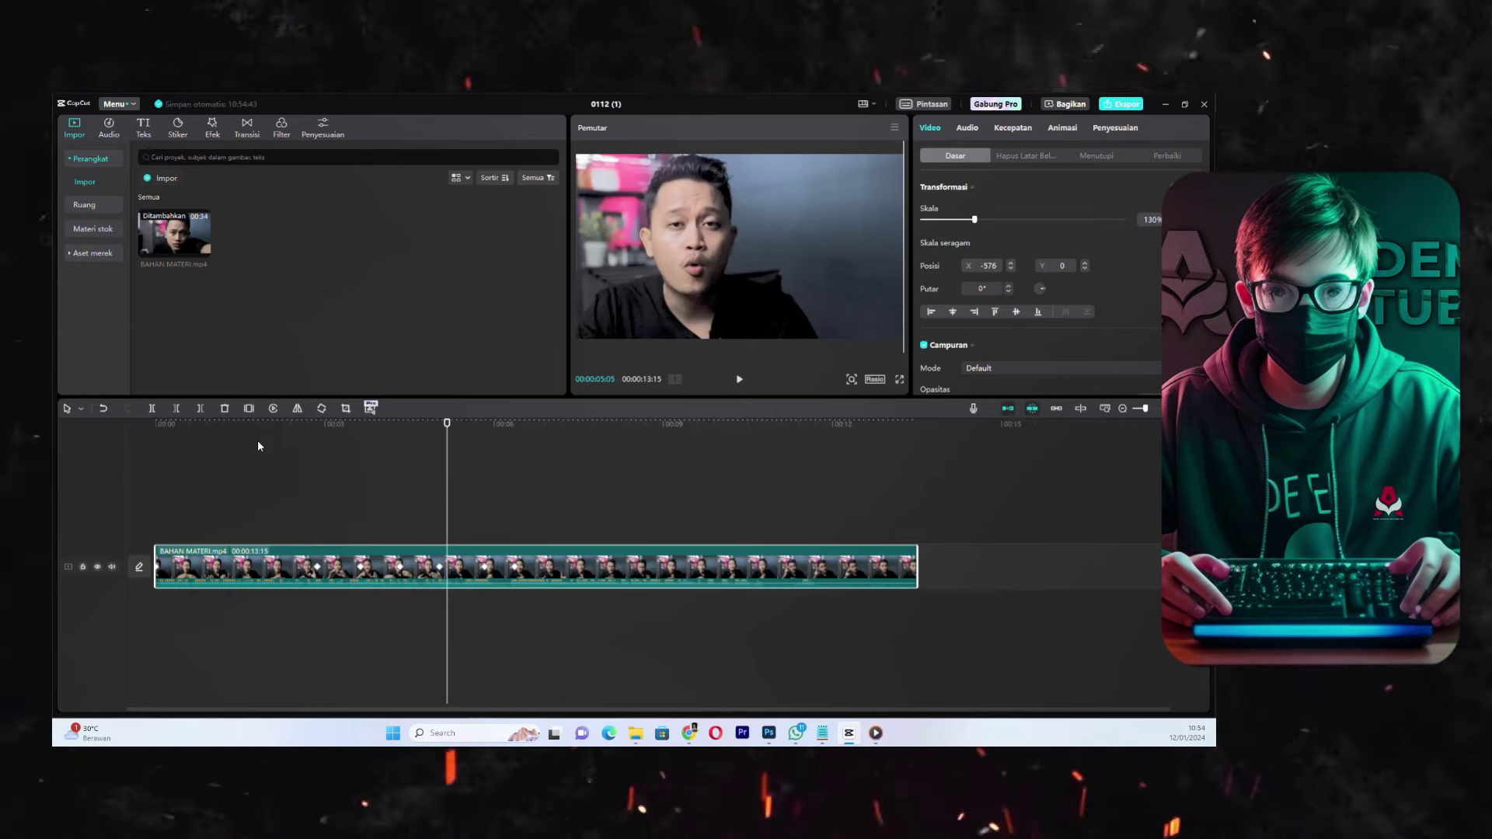
click(258, 445)
key(space)
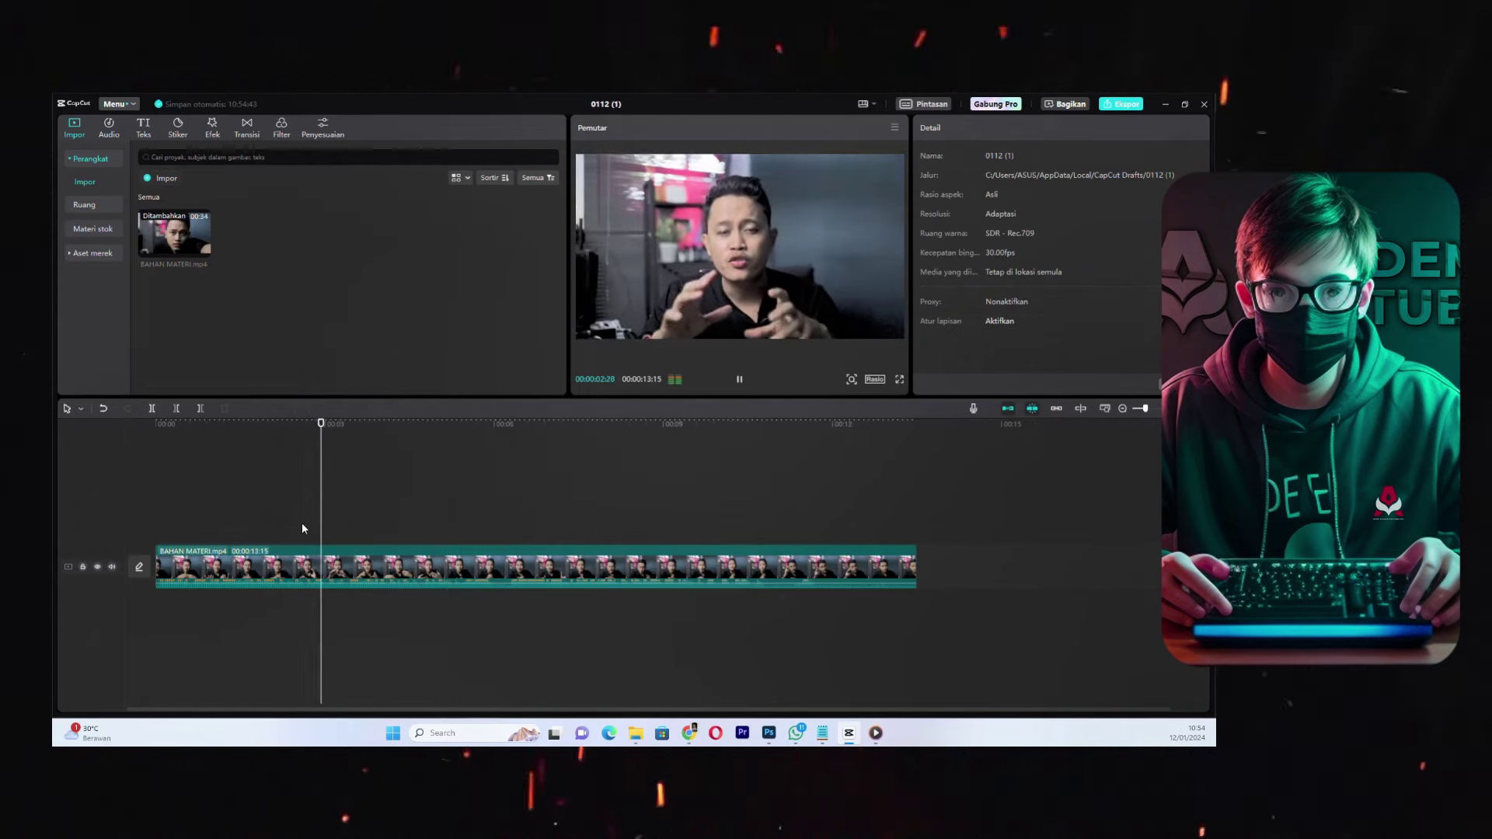
- Select the video clip and replay its zoom-in and sideways move, stopping once the full zoom is reached
click(306, 529)
click(325, 569)
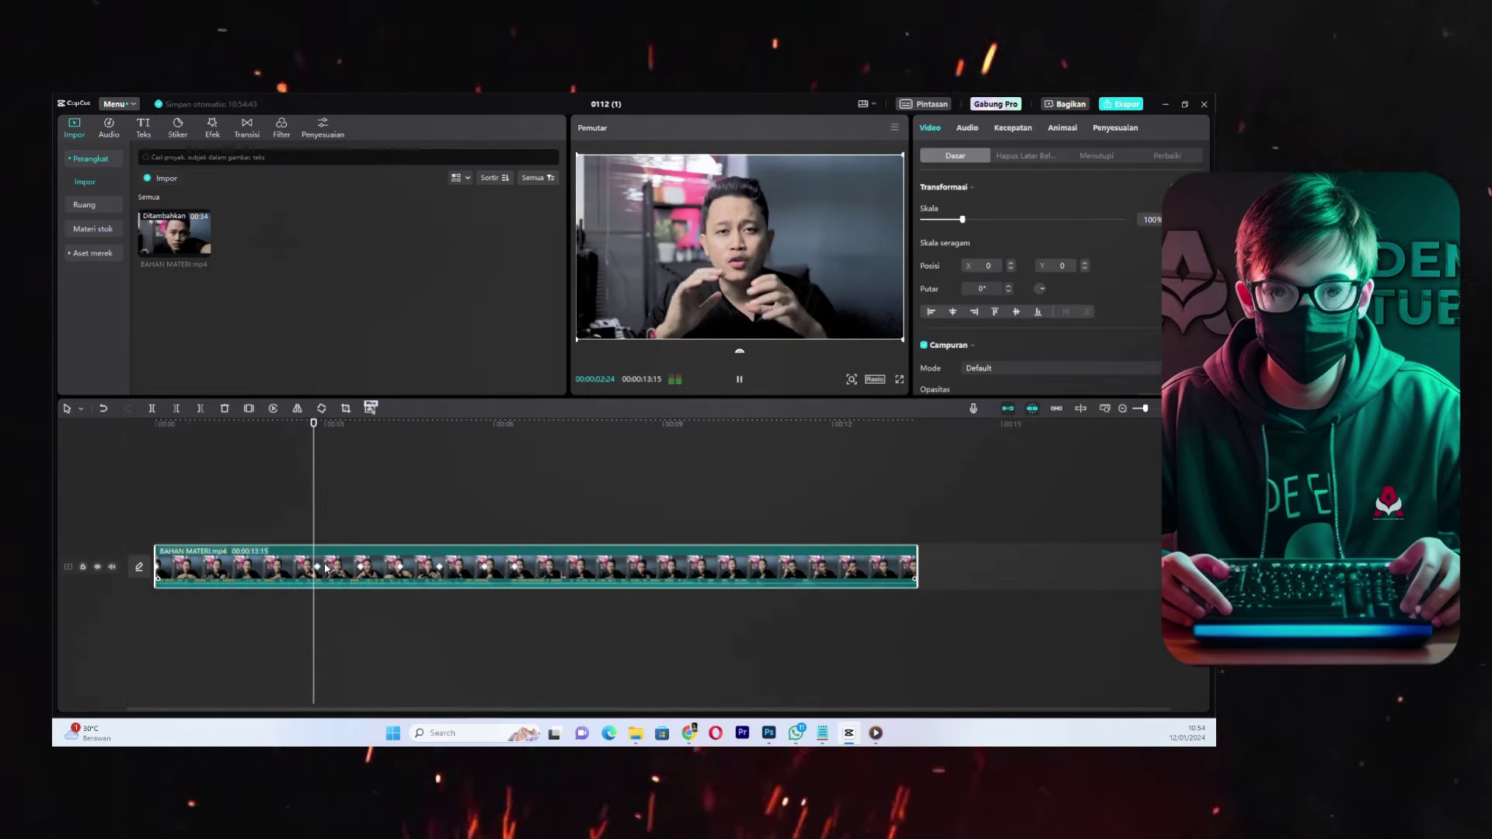
key(space)
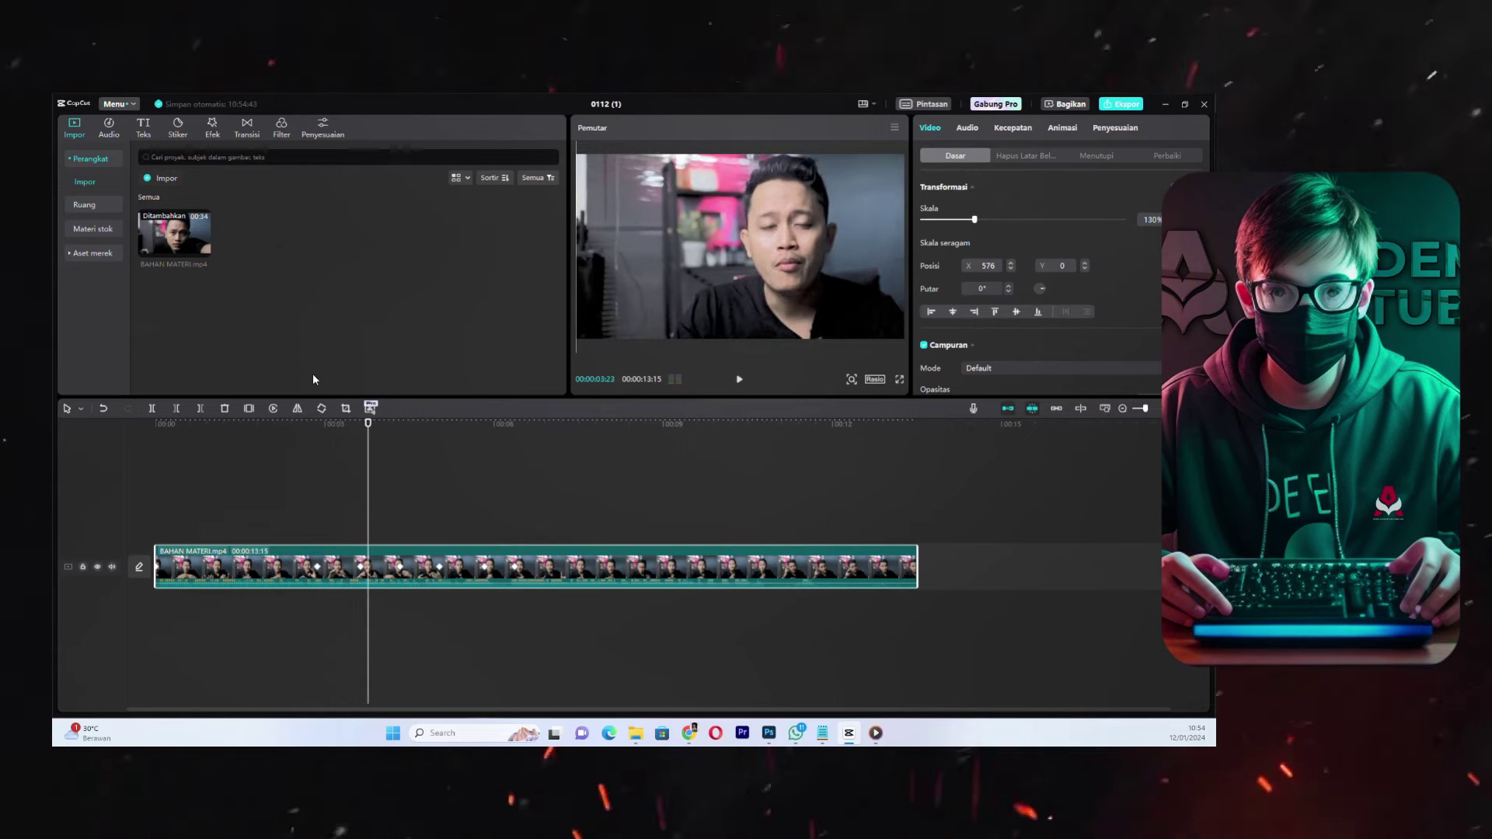
- Add a default text to the timeline at 00:00:03:23 and select its placeholder wording
click(144, 129)
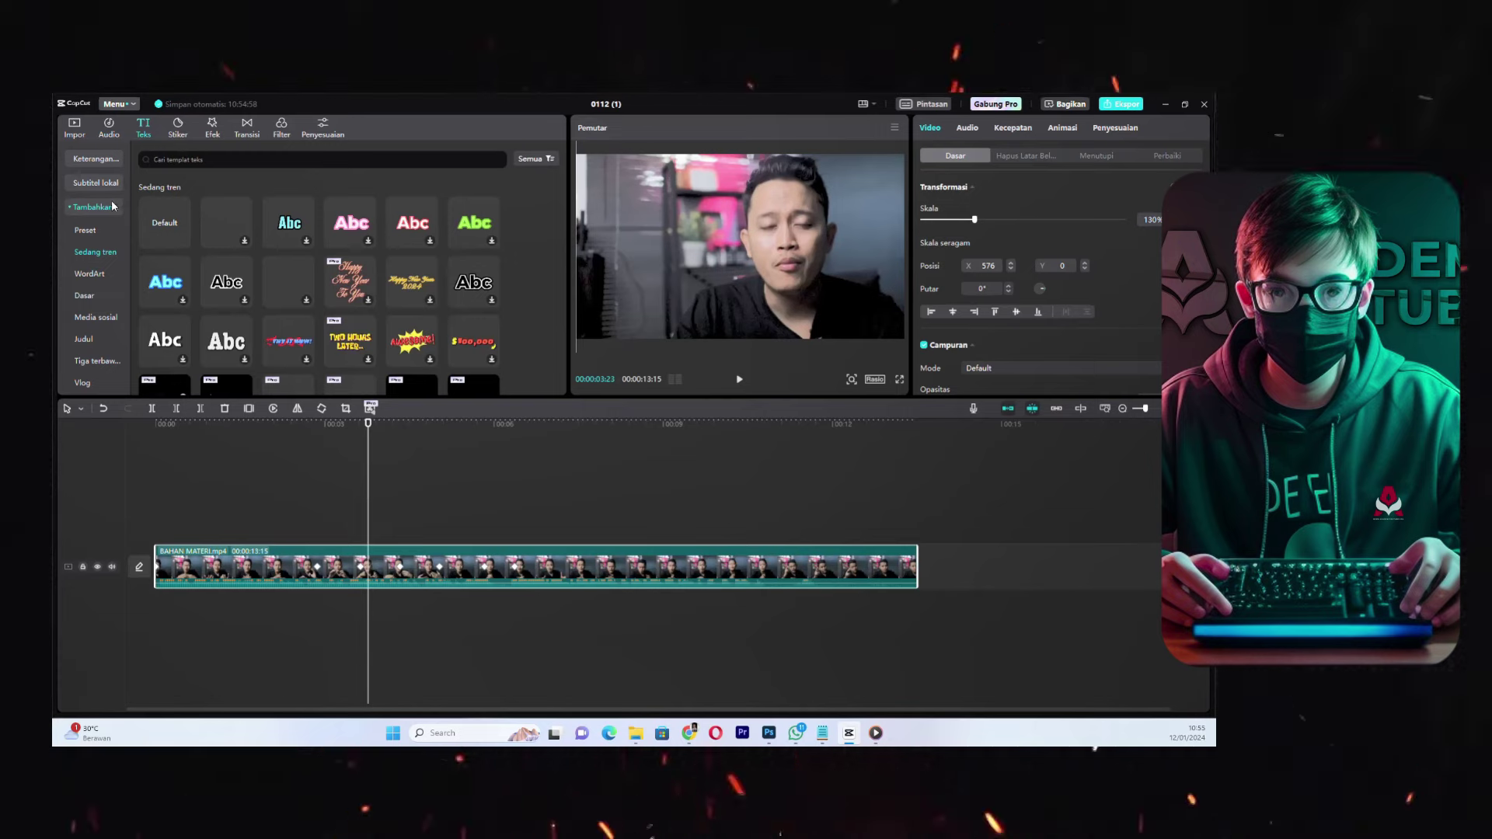
mouse_move(163, 237)
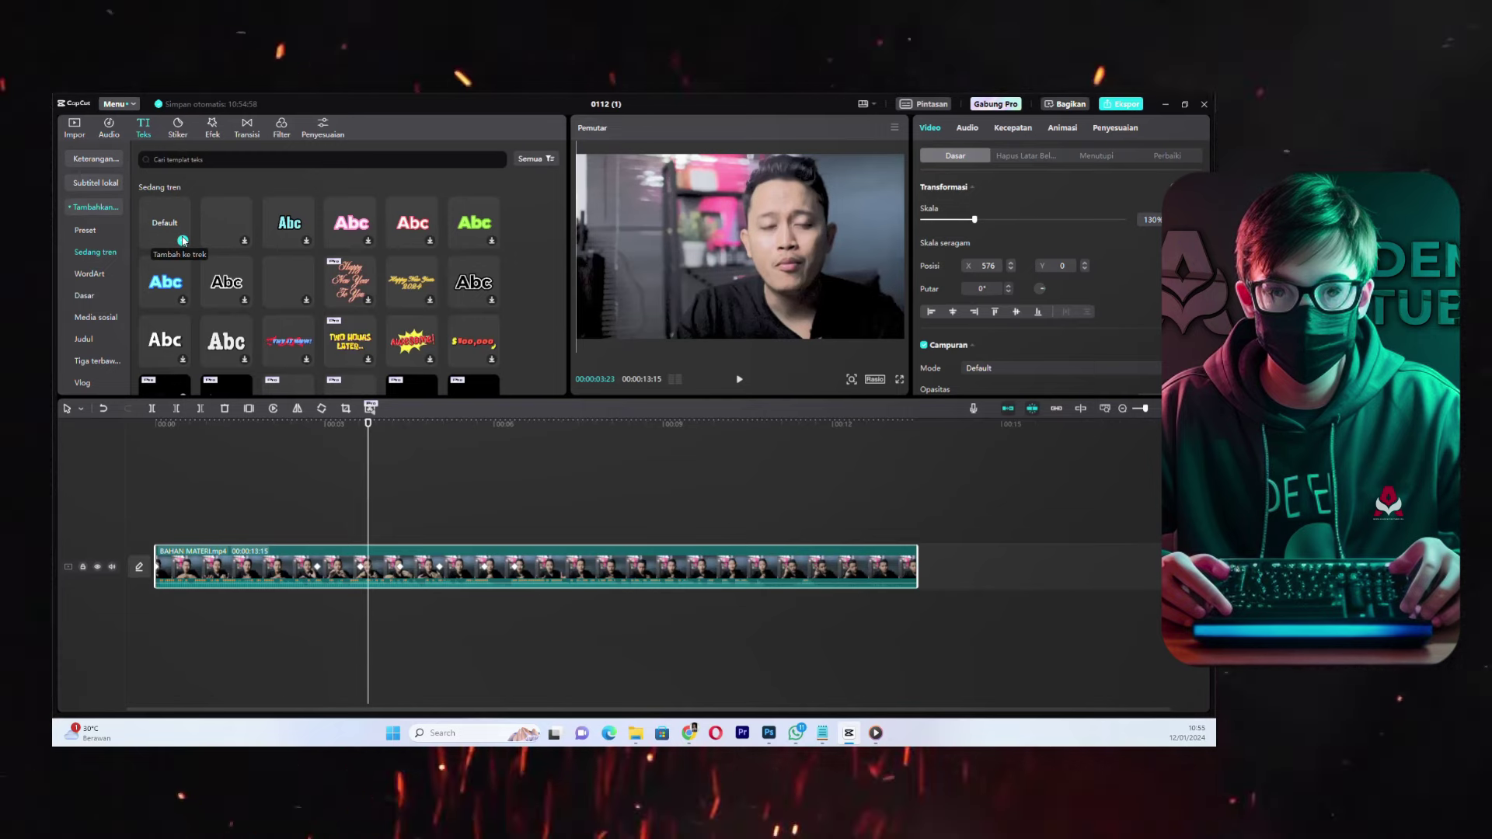
click(183, 242)
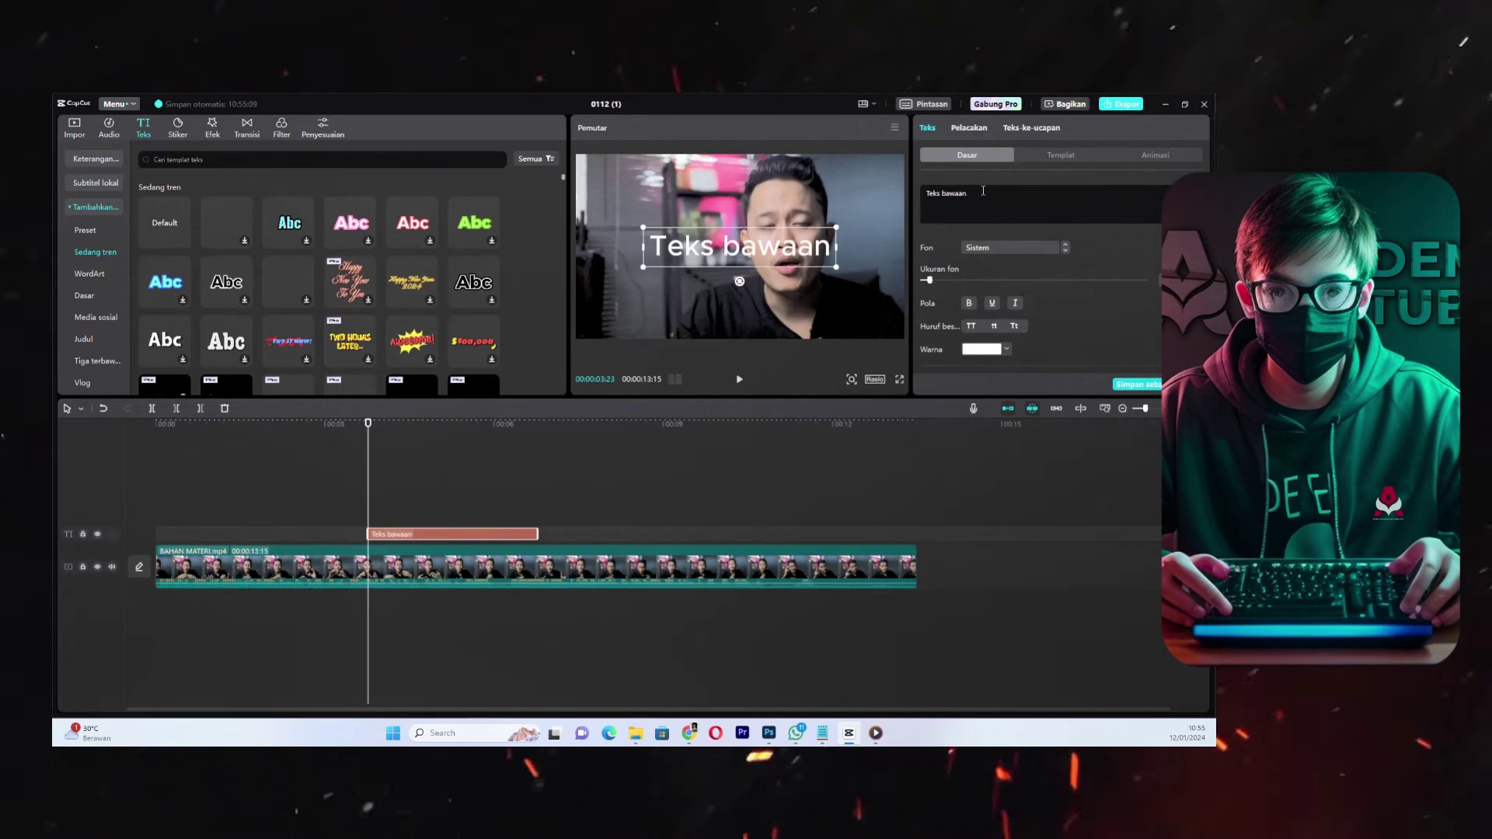
click(998, 199)
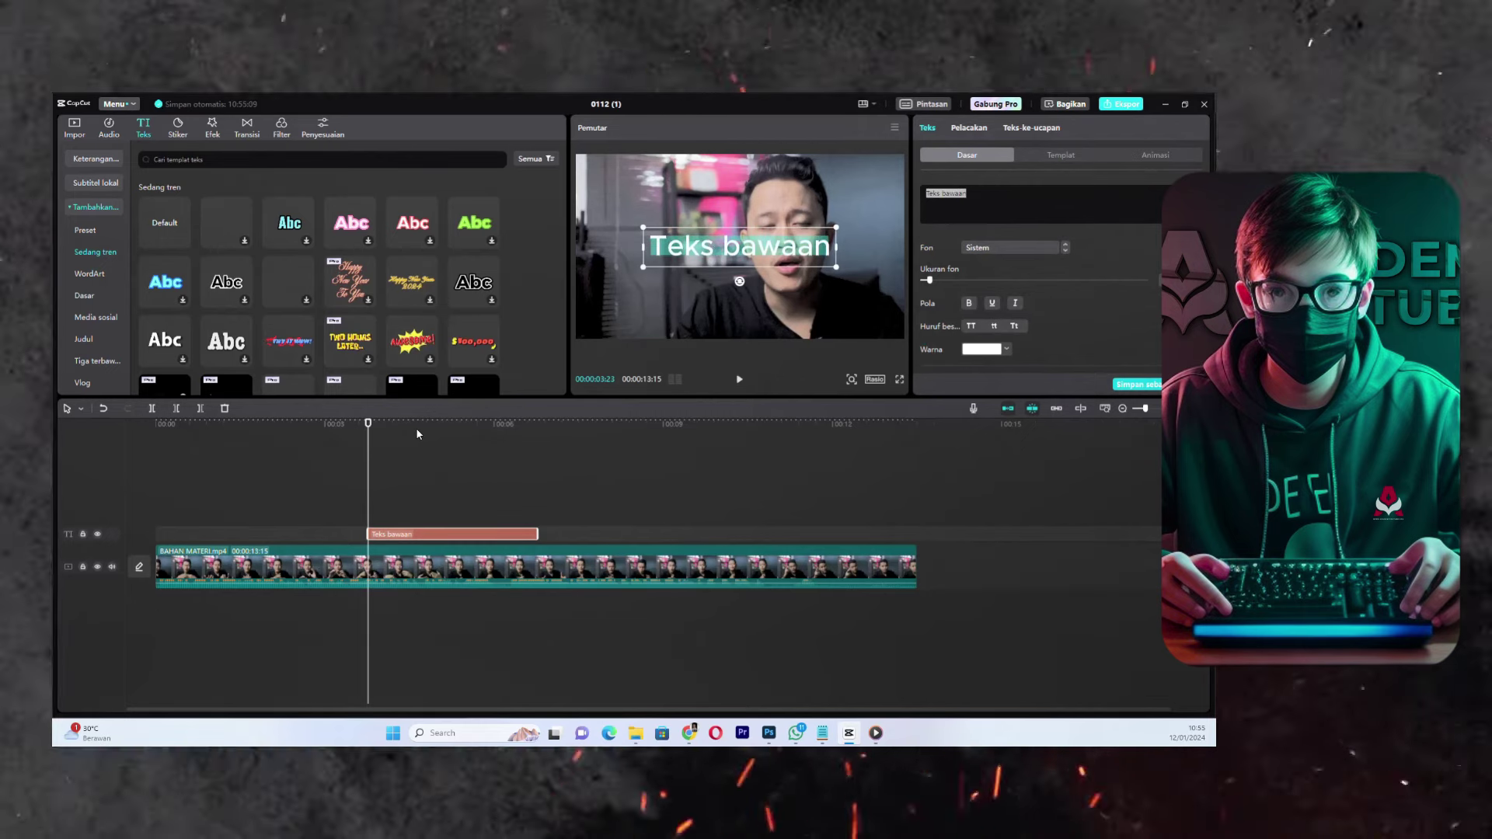
- Replay the section around the new text to hear what the speaker says there
click(332, 438)
key(space)
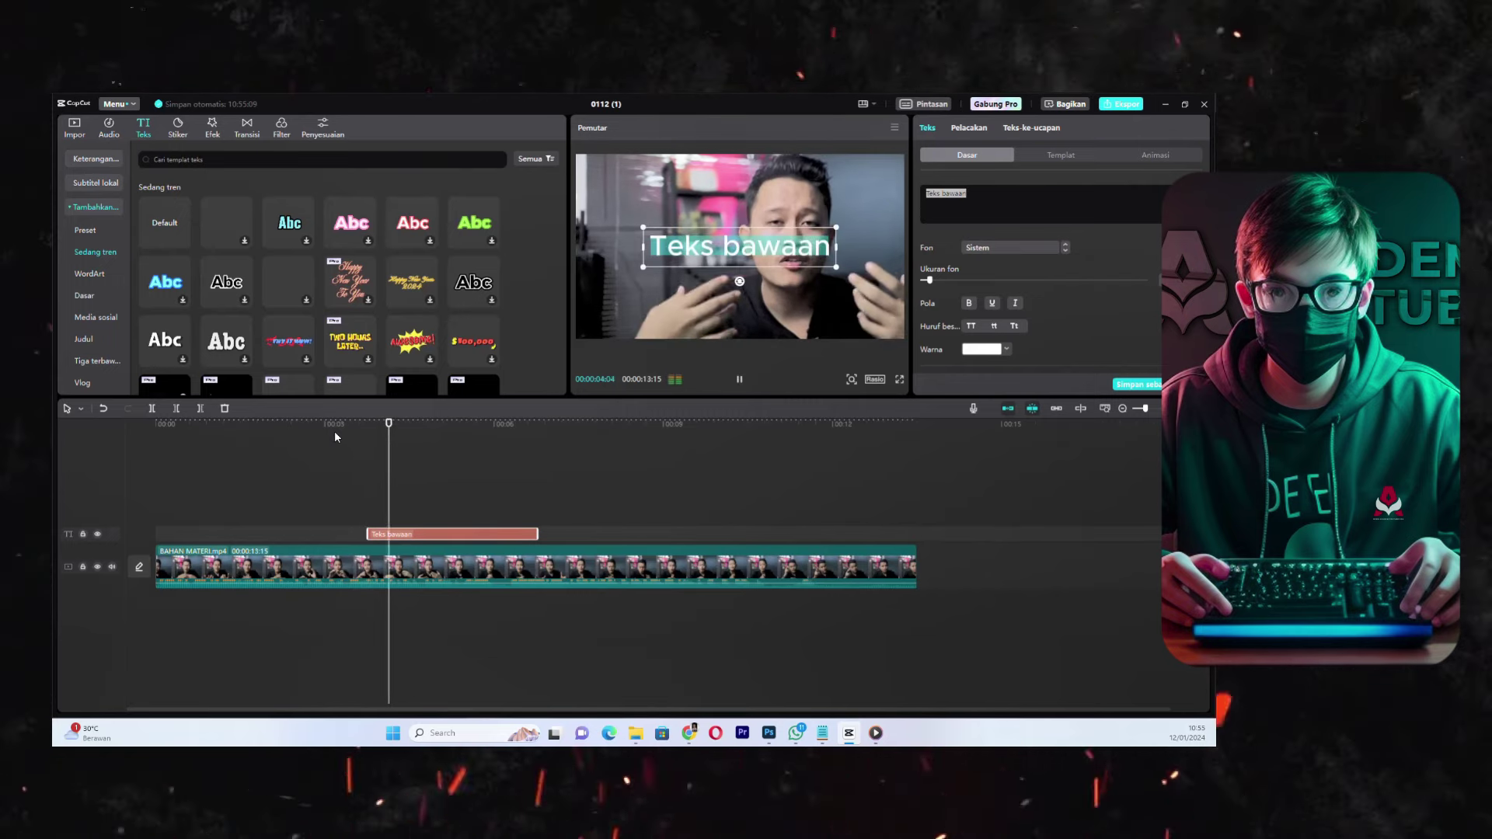
click(307, 427)
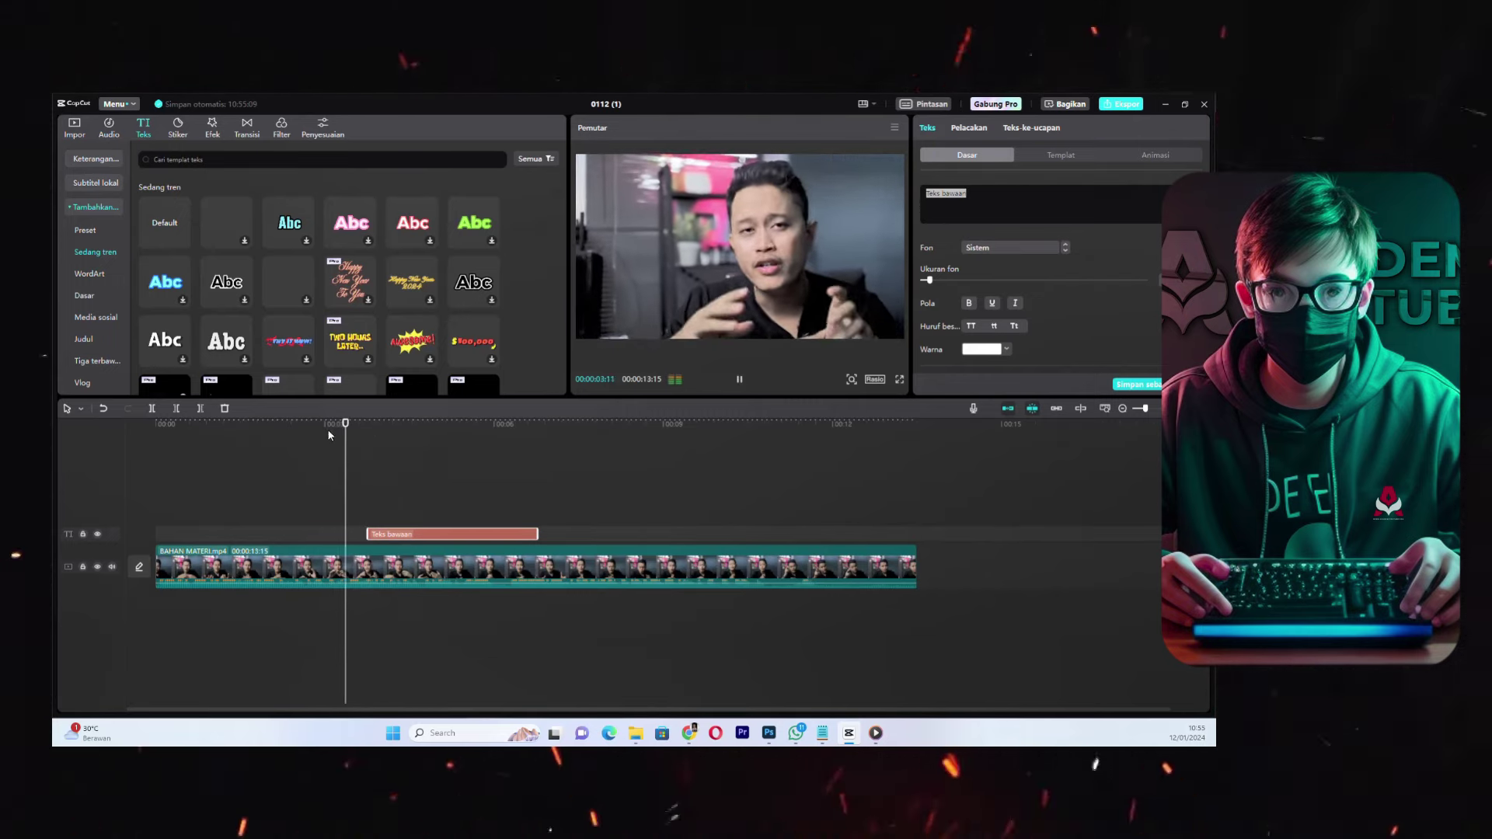
key(space)
- Replace the text's placeholder wording with "VIDEO SHIRTS"
click(980, 210)
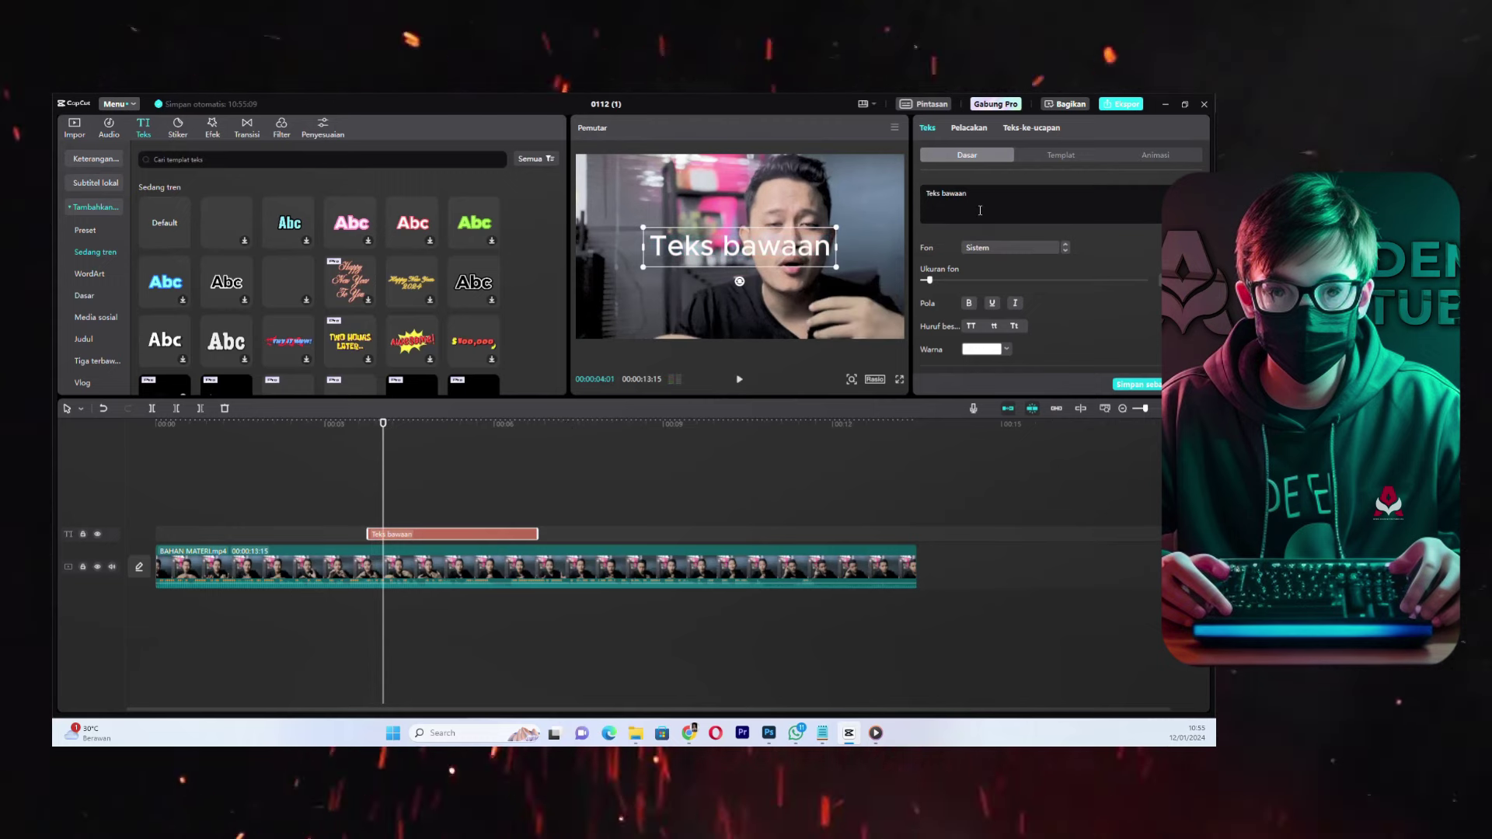
text(v)
key(BackSpace)
key(BackSpace)
key(BackSpace)
key(BackSpace)
key(BackSpace)
key(BackSpace)
key(BackSpace)
key(BackSpace)
key(BackSpace)
key(BackSpace)
key(BackSpace)
key(BackSpace)
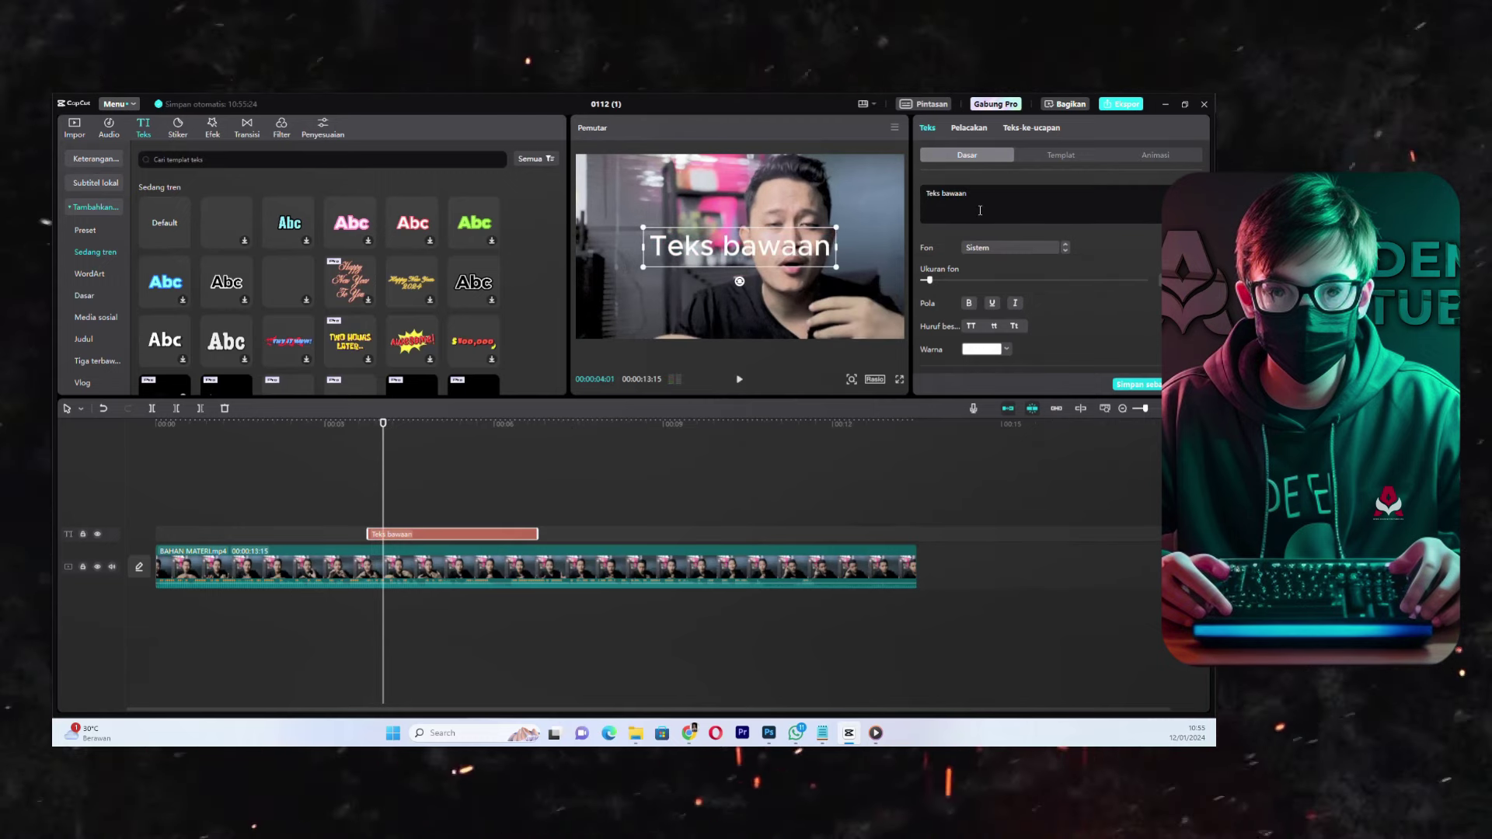
text(VIDEO H)
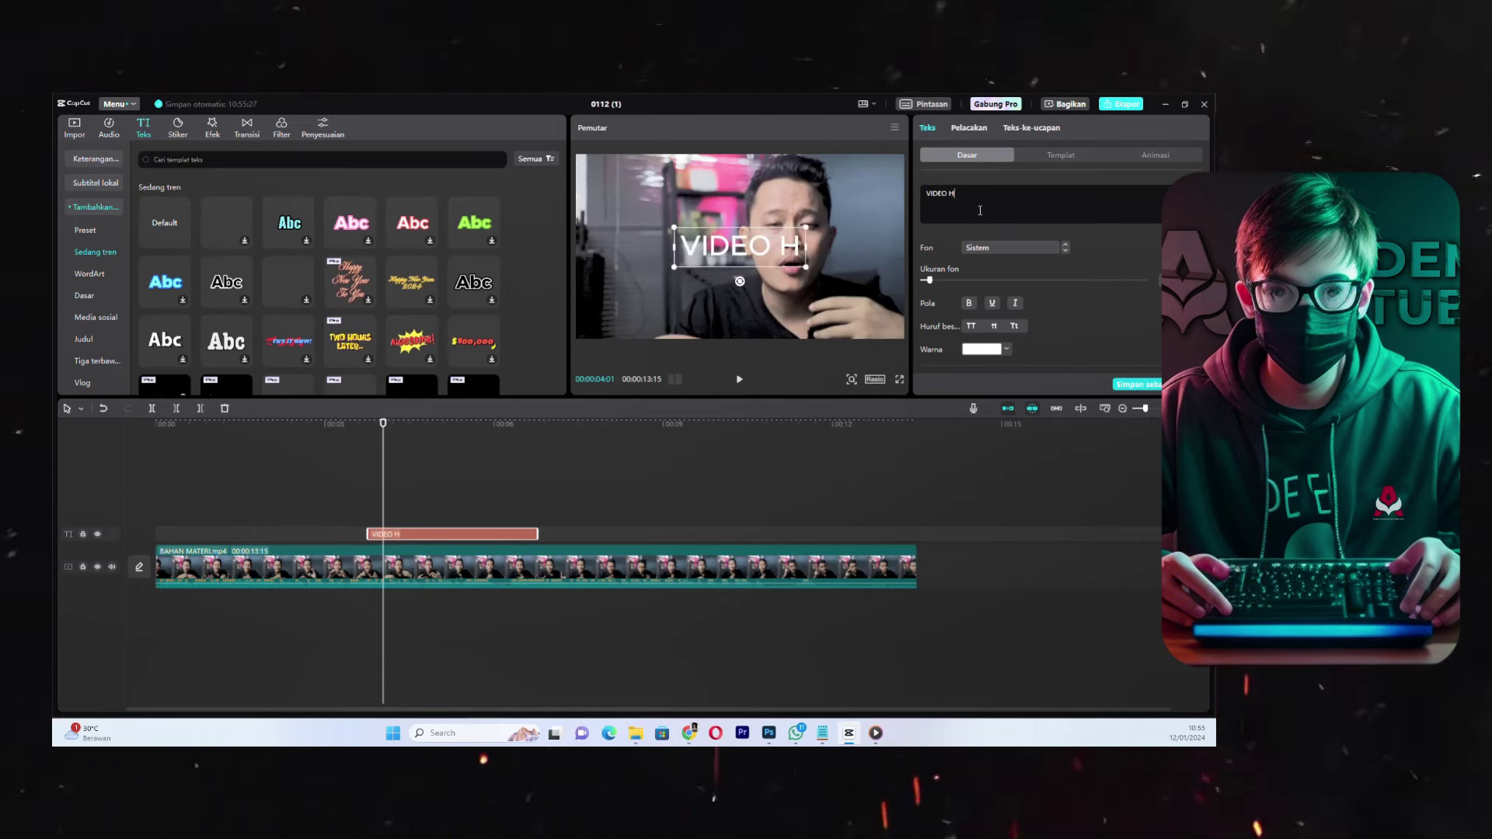
key(BackSpace)
text(SHIRTS)
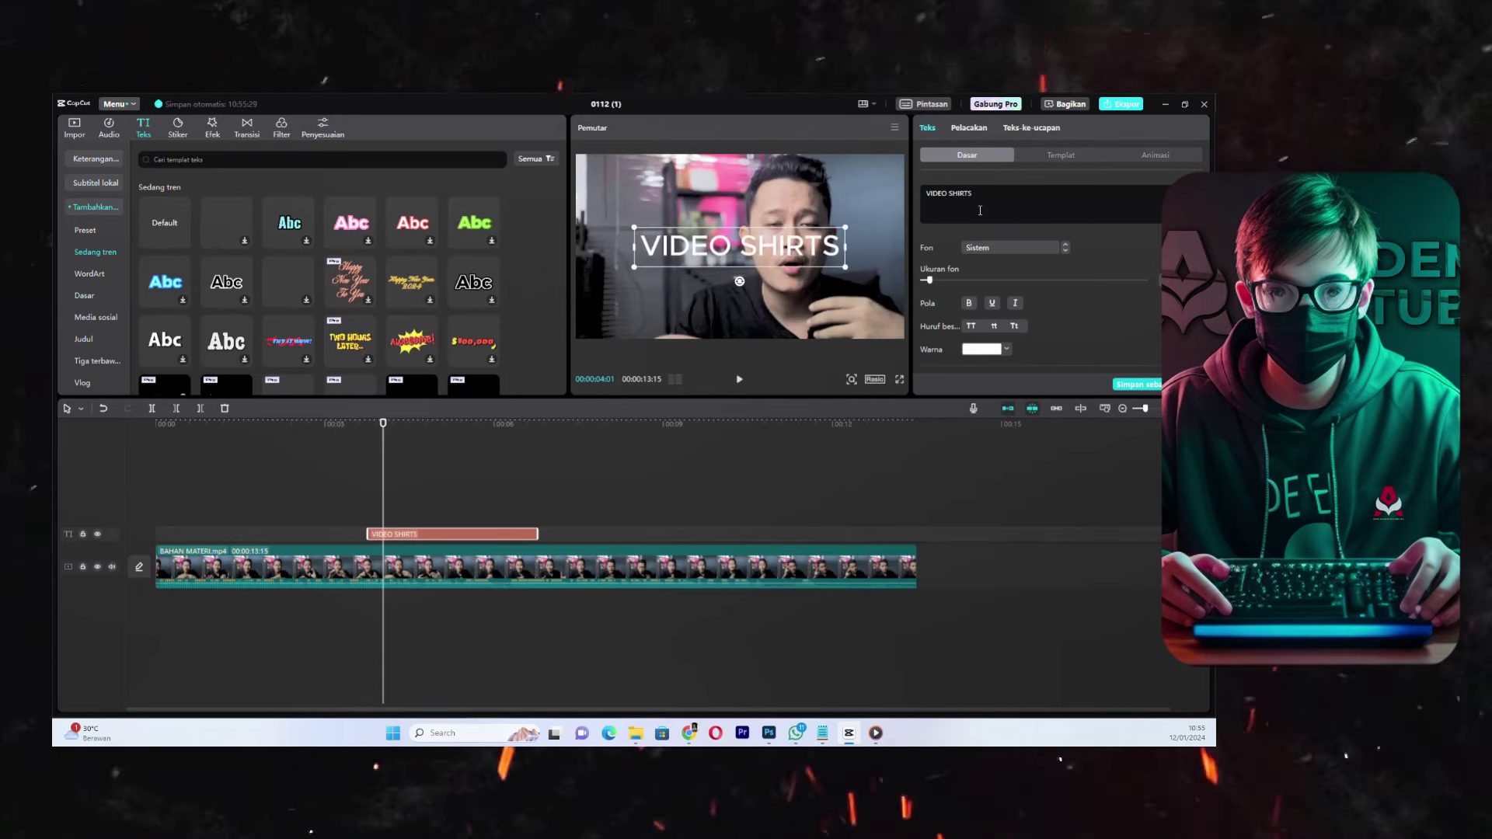
- Add a second line reading "ISLAMI" to the title
key(Return)
text(IL)
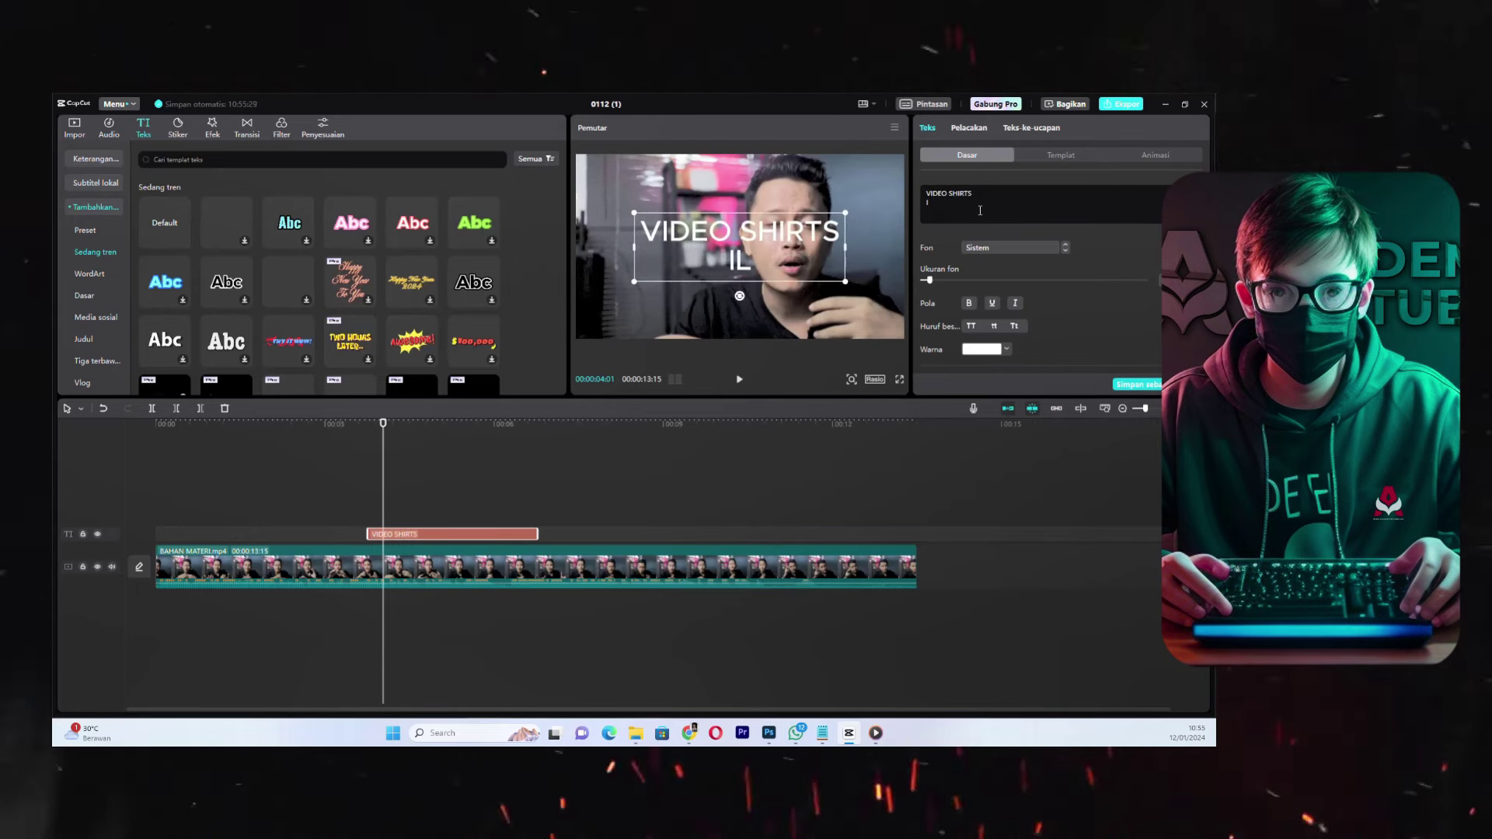
text(S)
key(BackSpace)
key(BackSpace)
text(S)
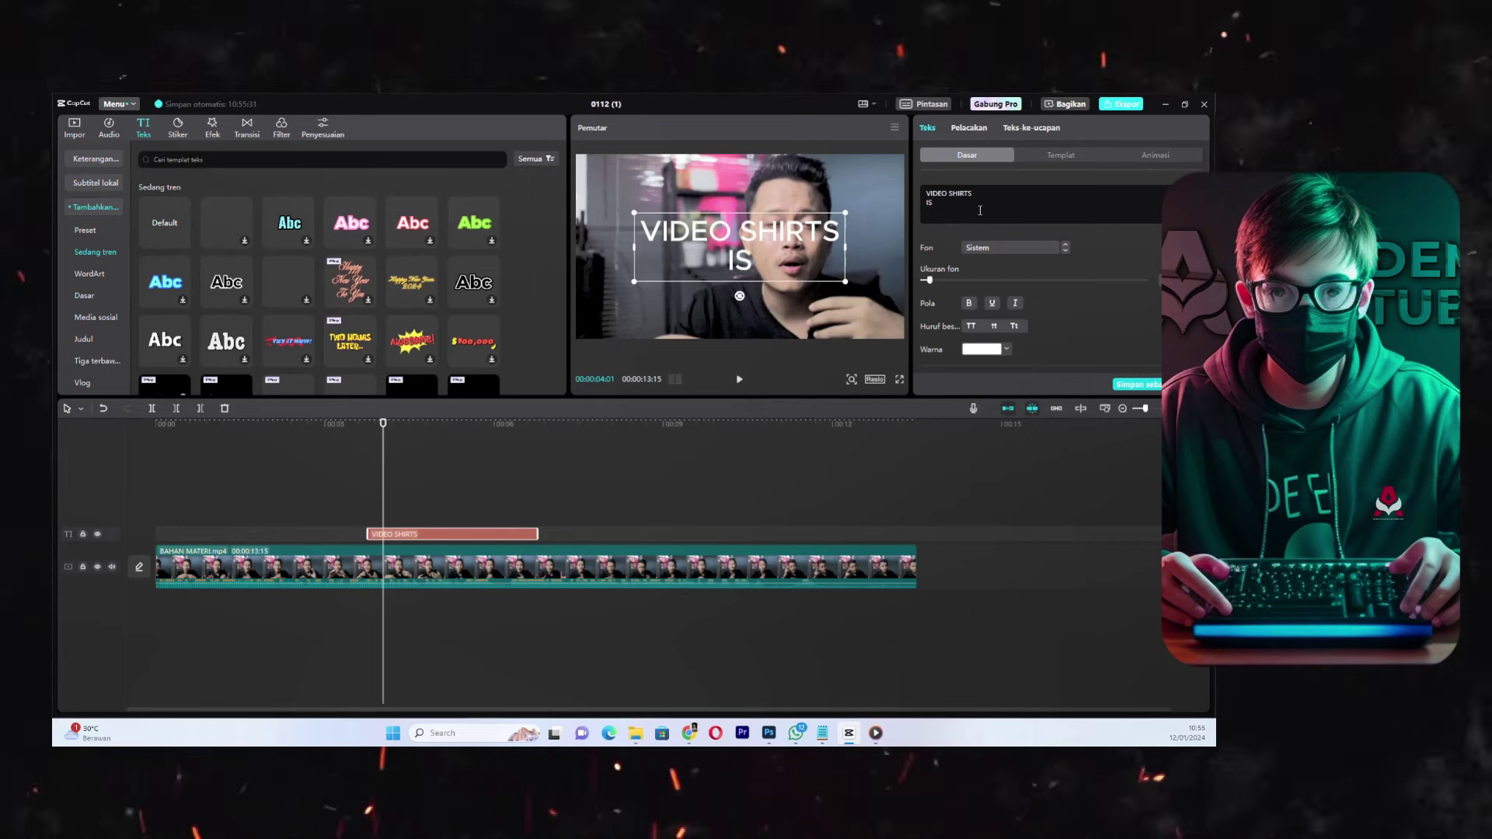
text(LAMI)
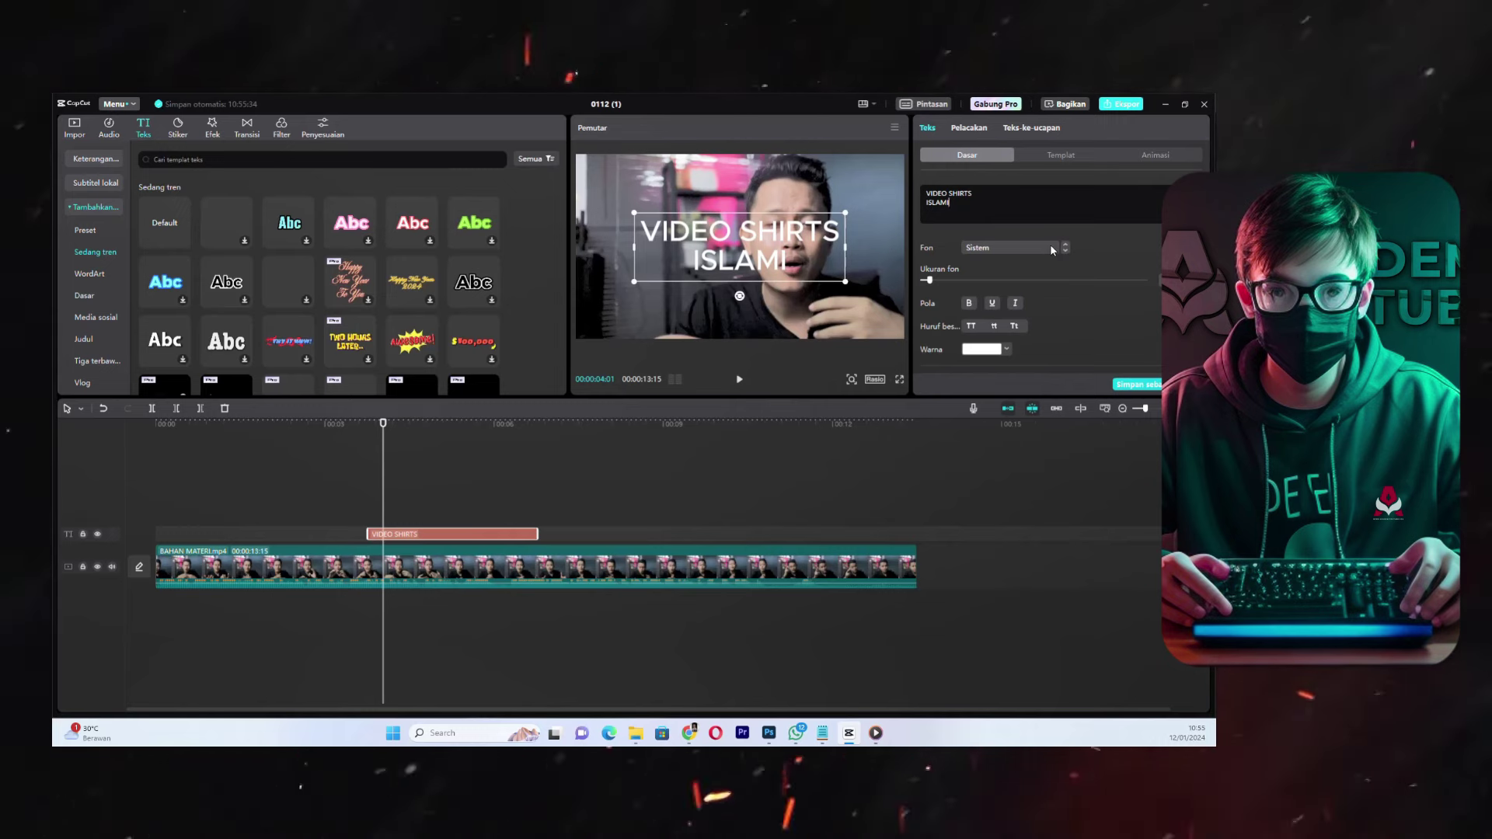
- Set the title's font to Staatliches-Regular and look through the remaining text settings
click(1043, 246)
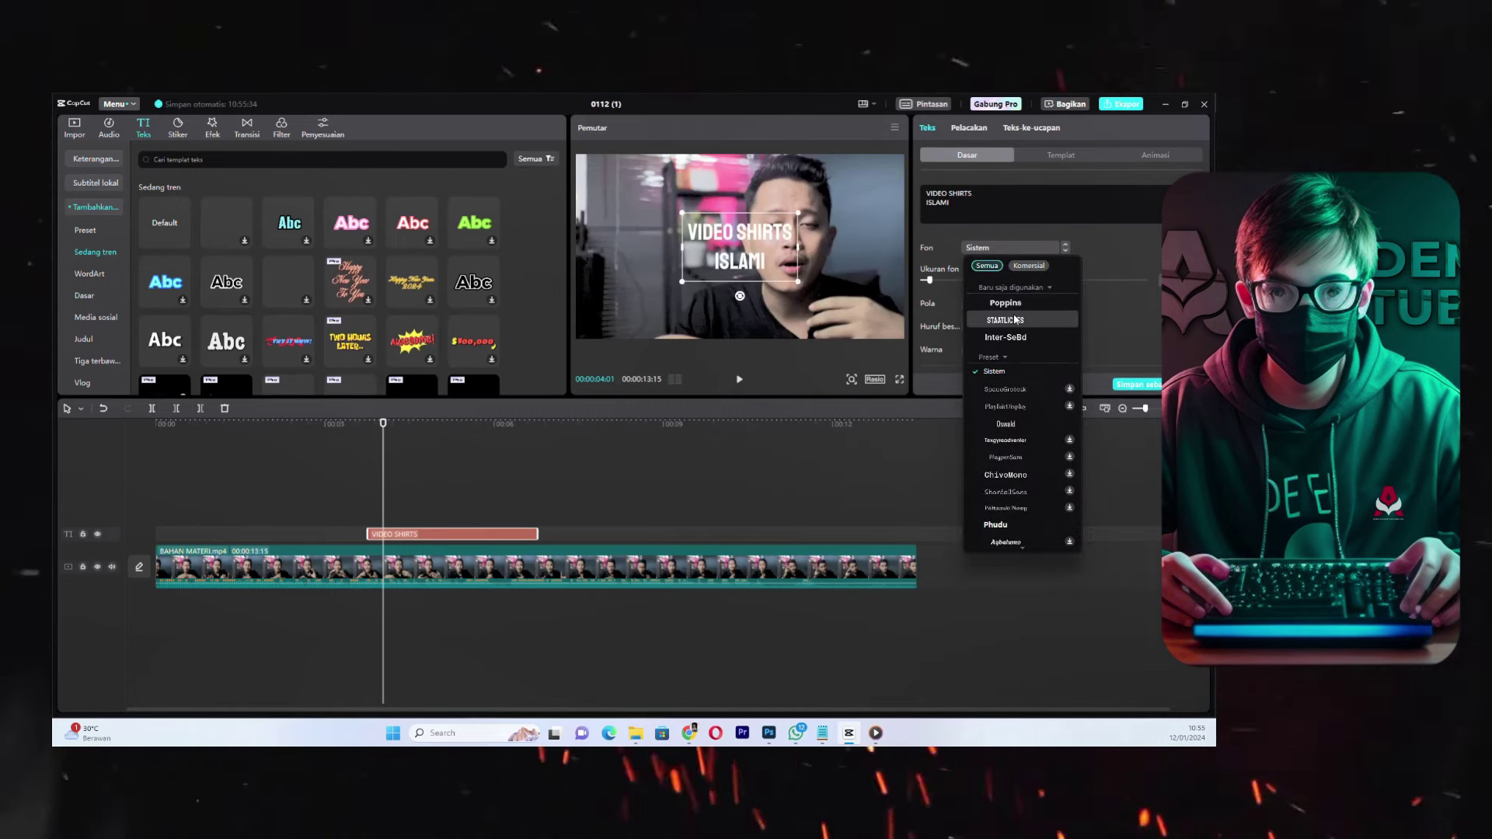
click(1016, 321)
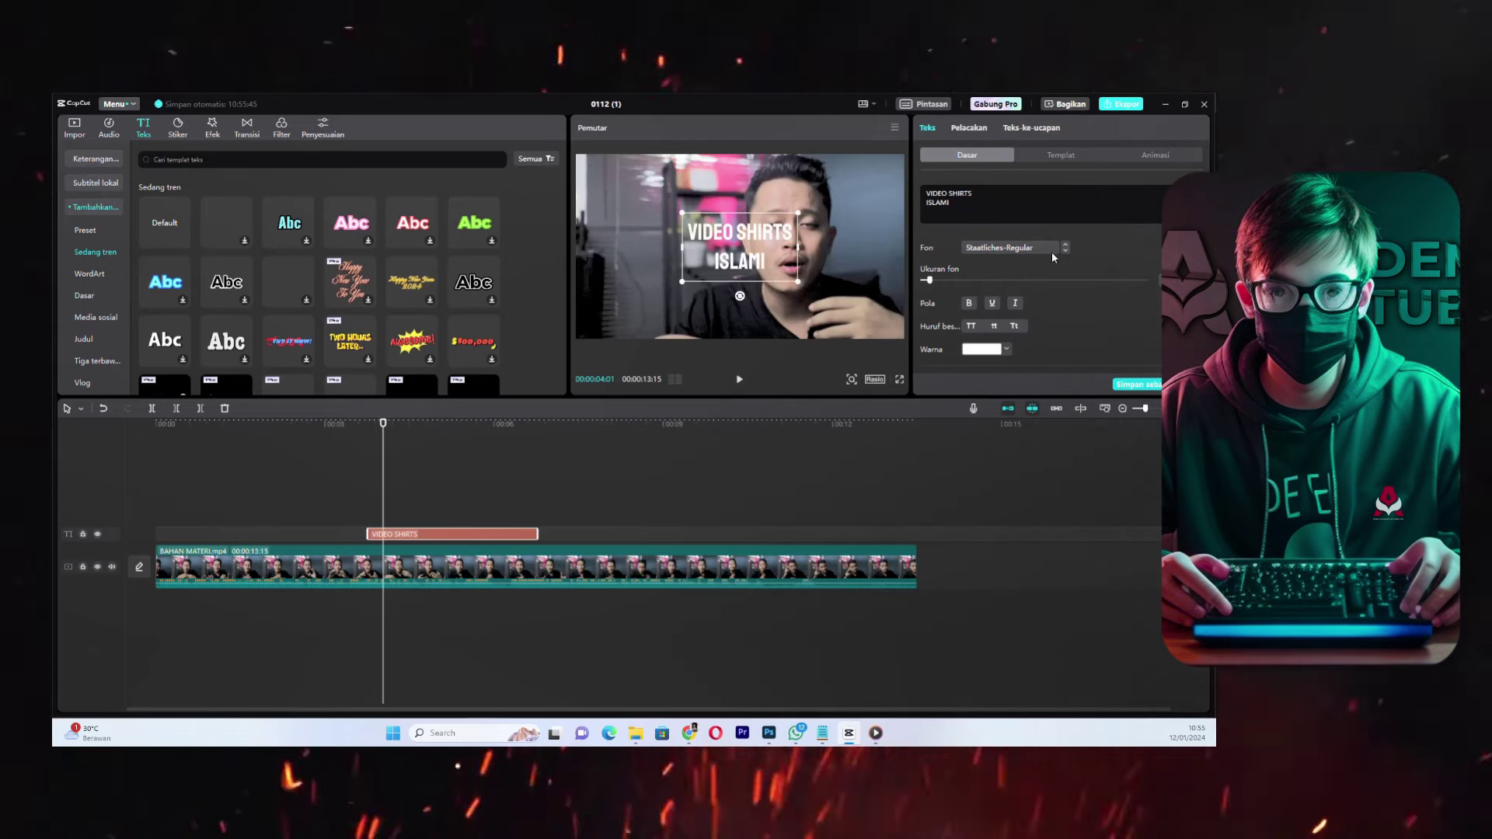
scroll(1088, 265, down, 5)
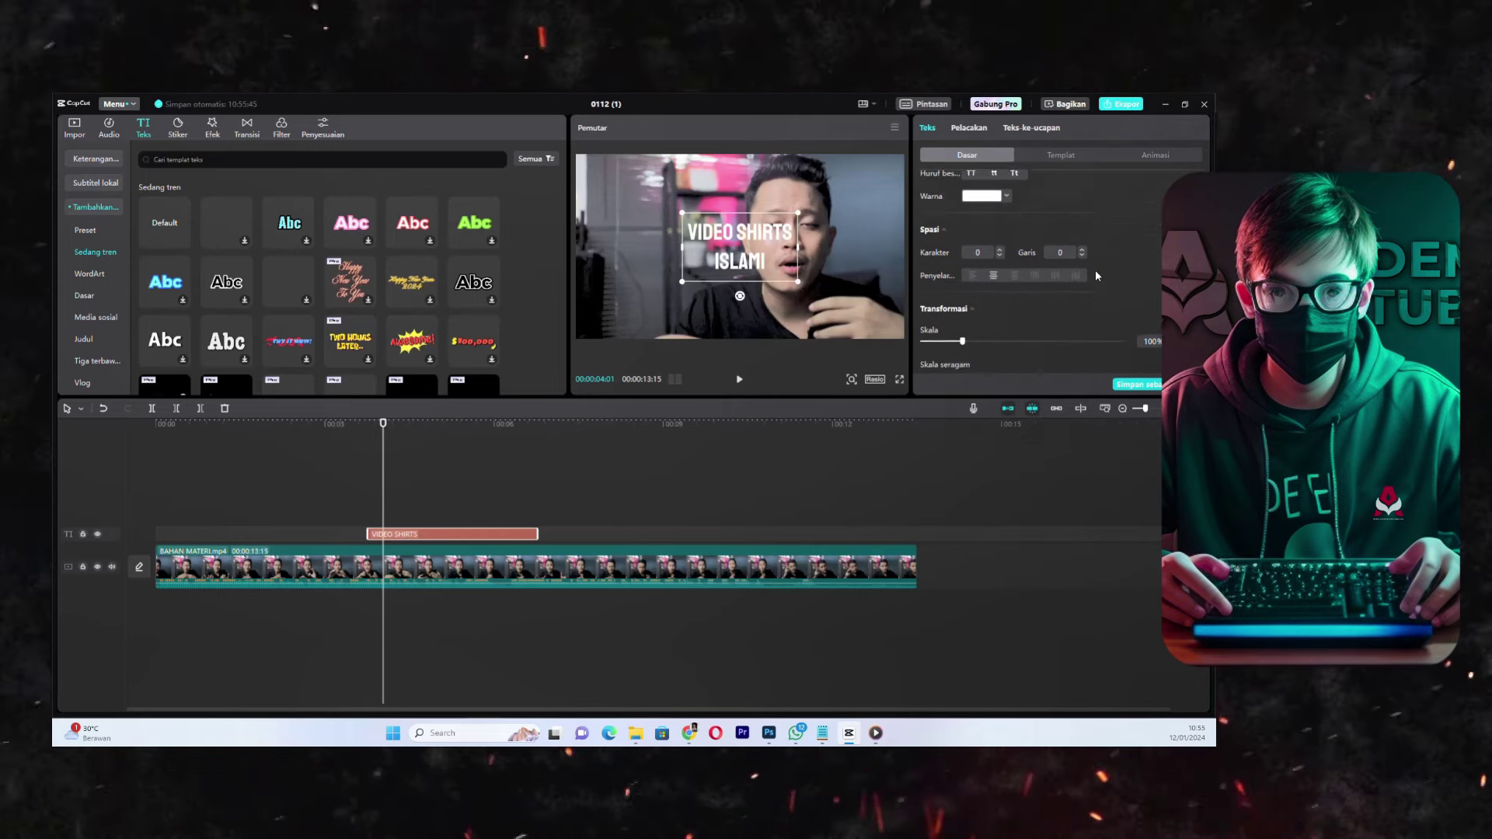
scroll(1094, 269, down, 4)
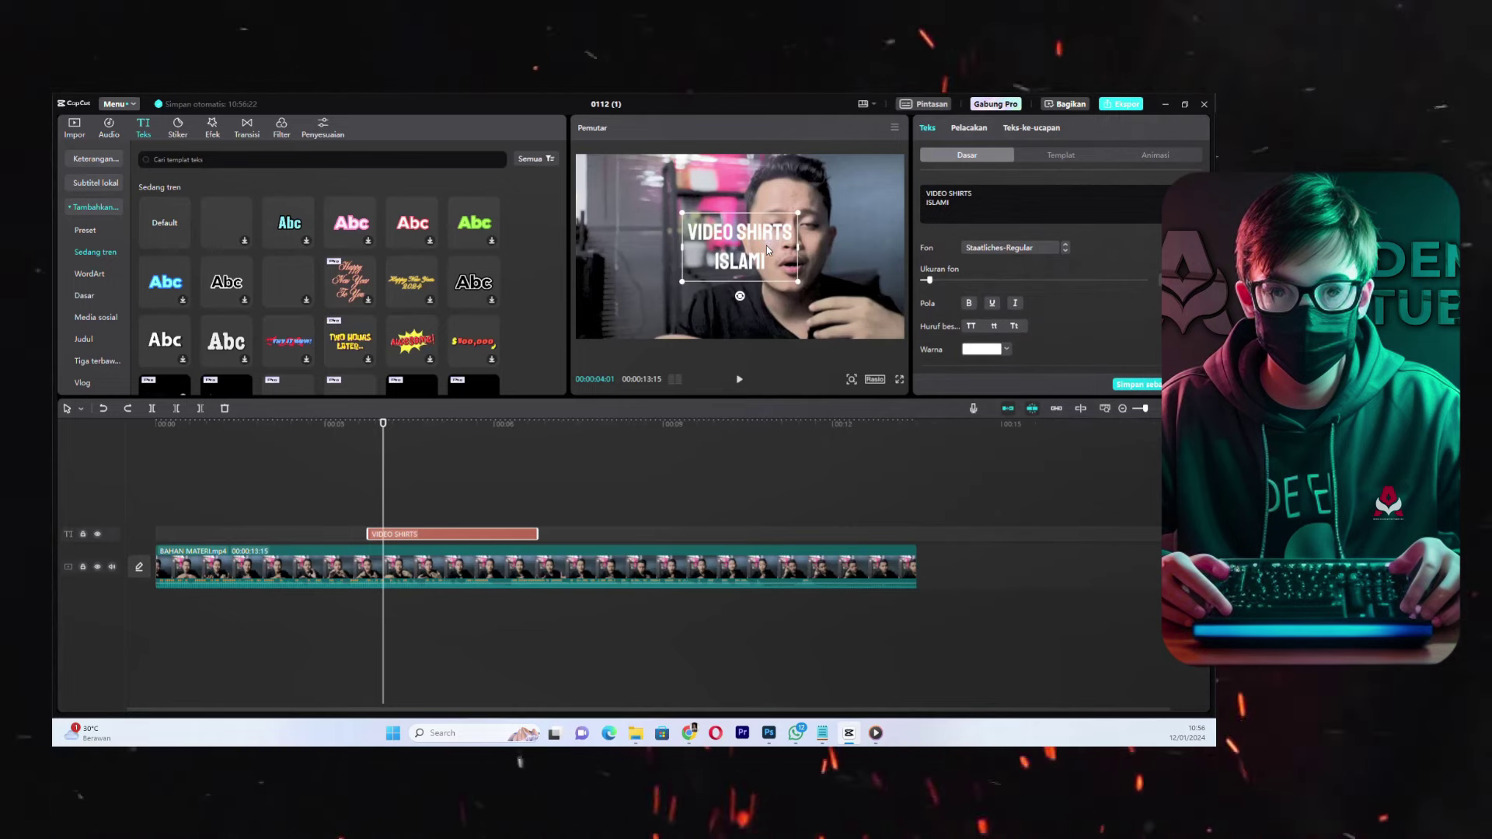
- Move the title into the empty area beside the speaker and restyle it in Bungee-Regular, scaled down to fit there
drag(767, 245, 689, 245)
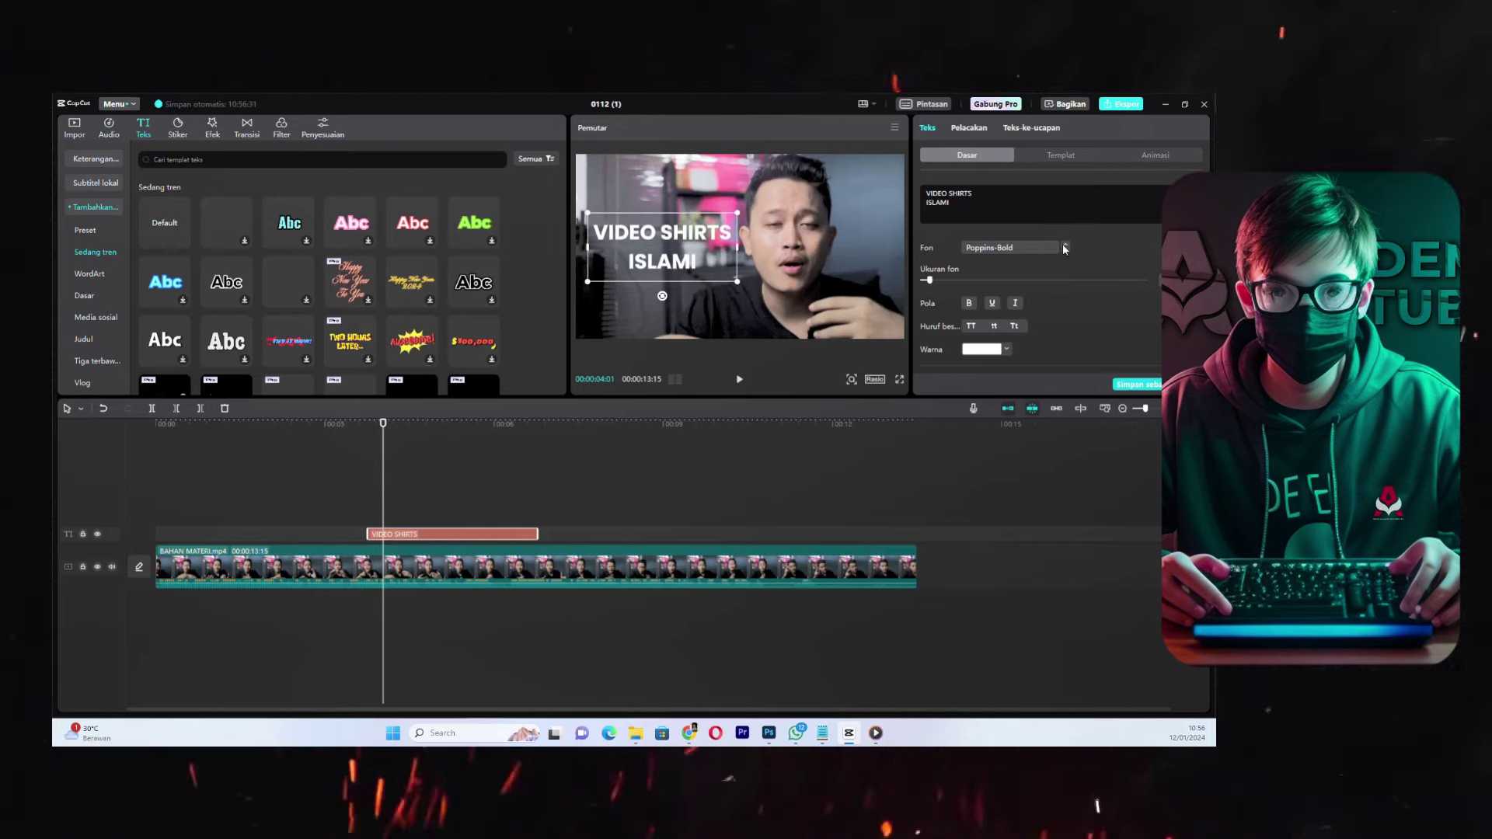
click(1065, 251)
click(1065, 252)
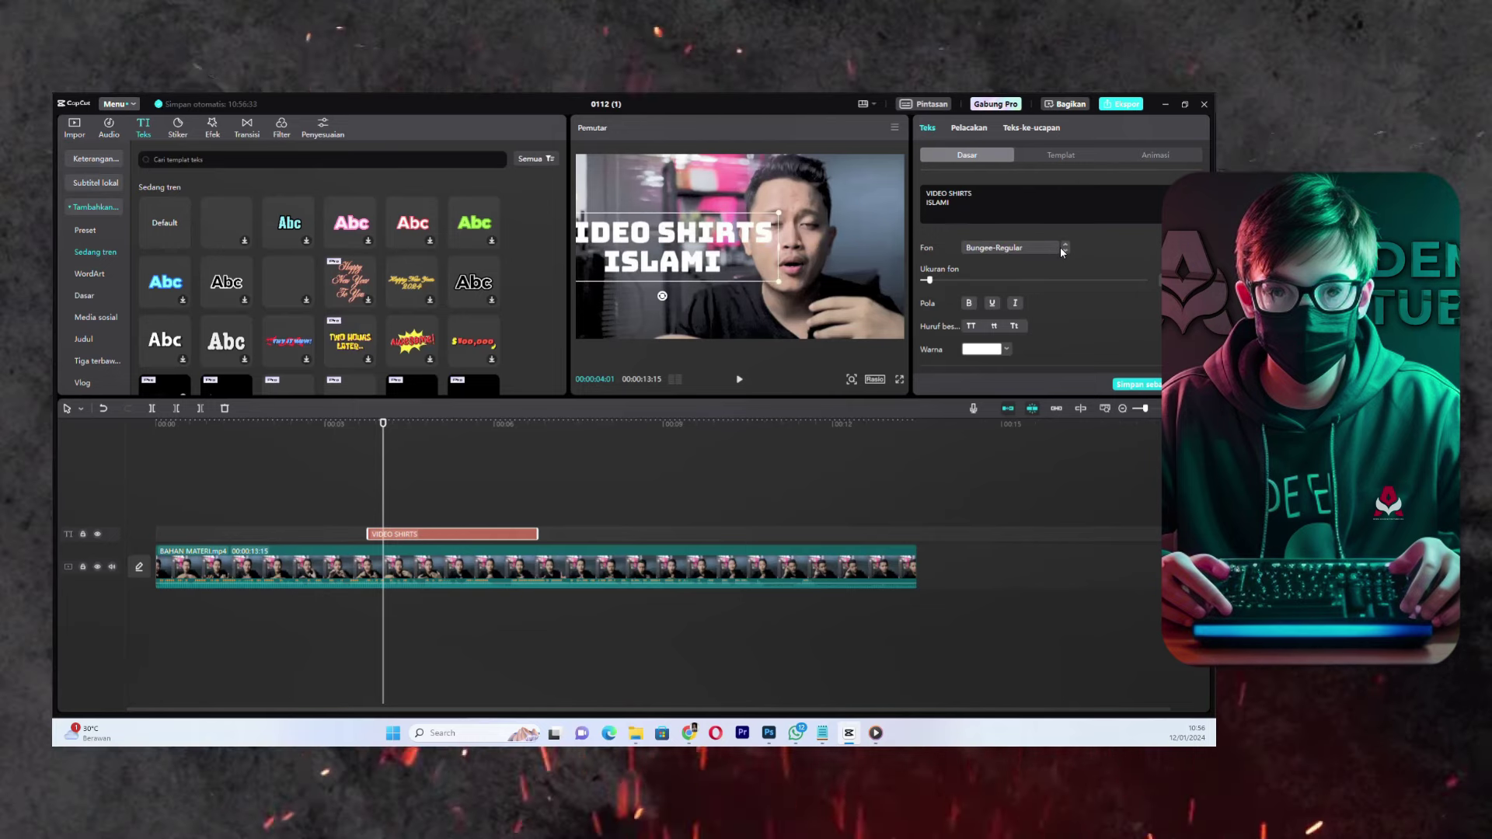
drag(778, 281, 692, 251)
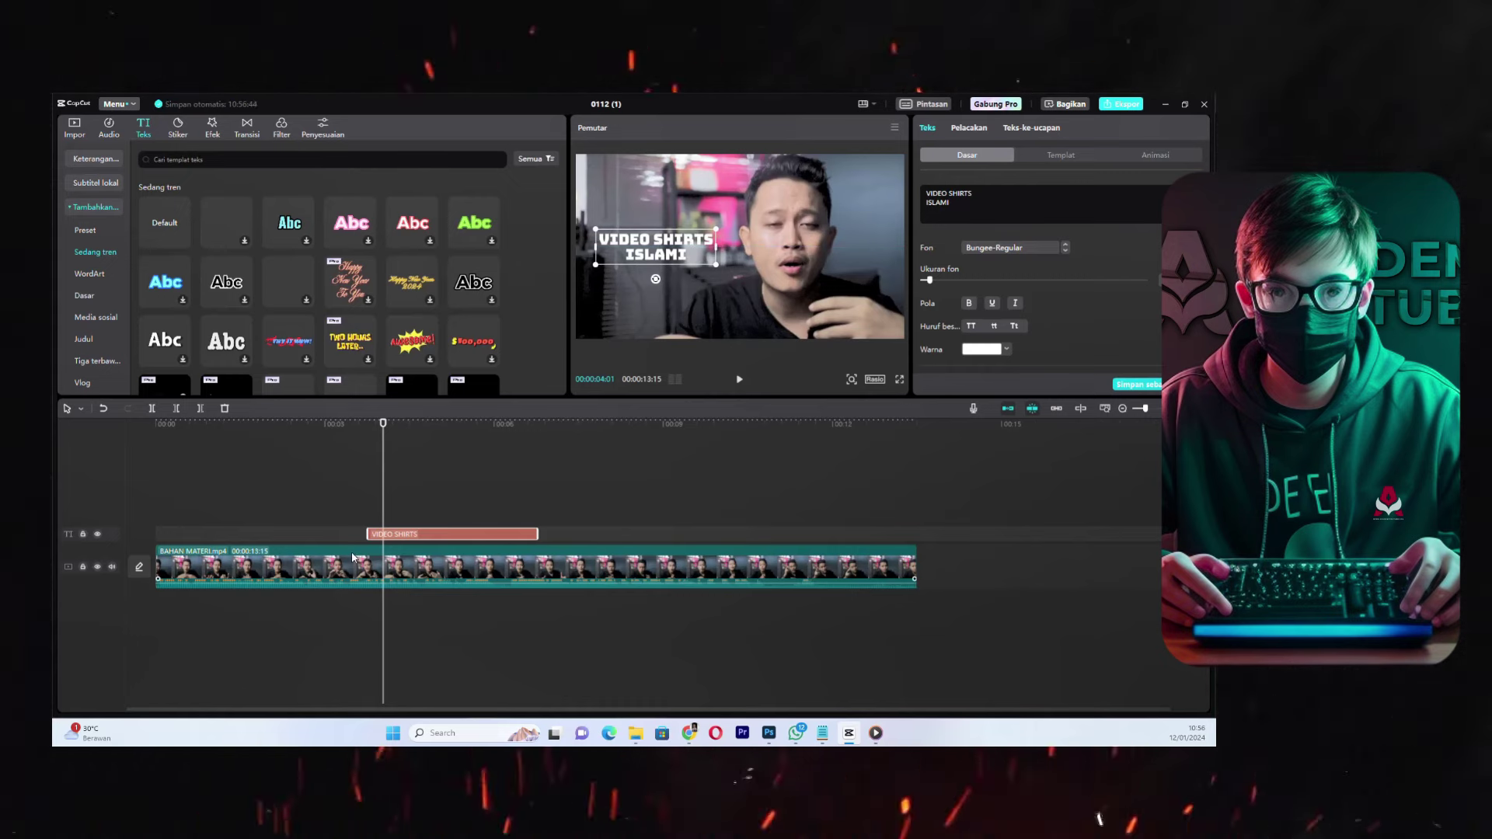
- Show the video clip's keyframes and replay the zoom-in to find where the title should enter
click(353, 558)
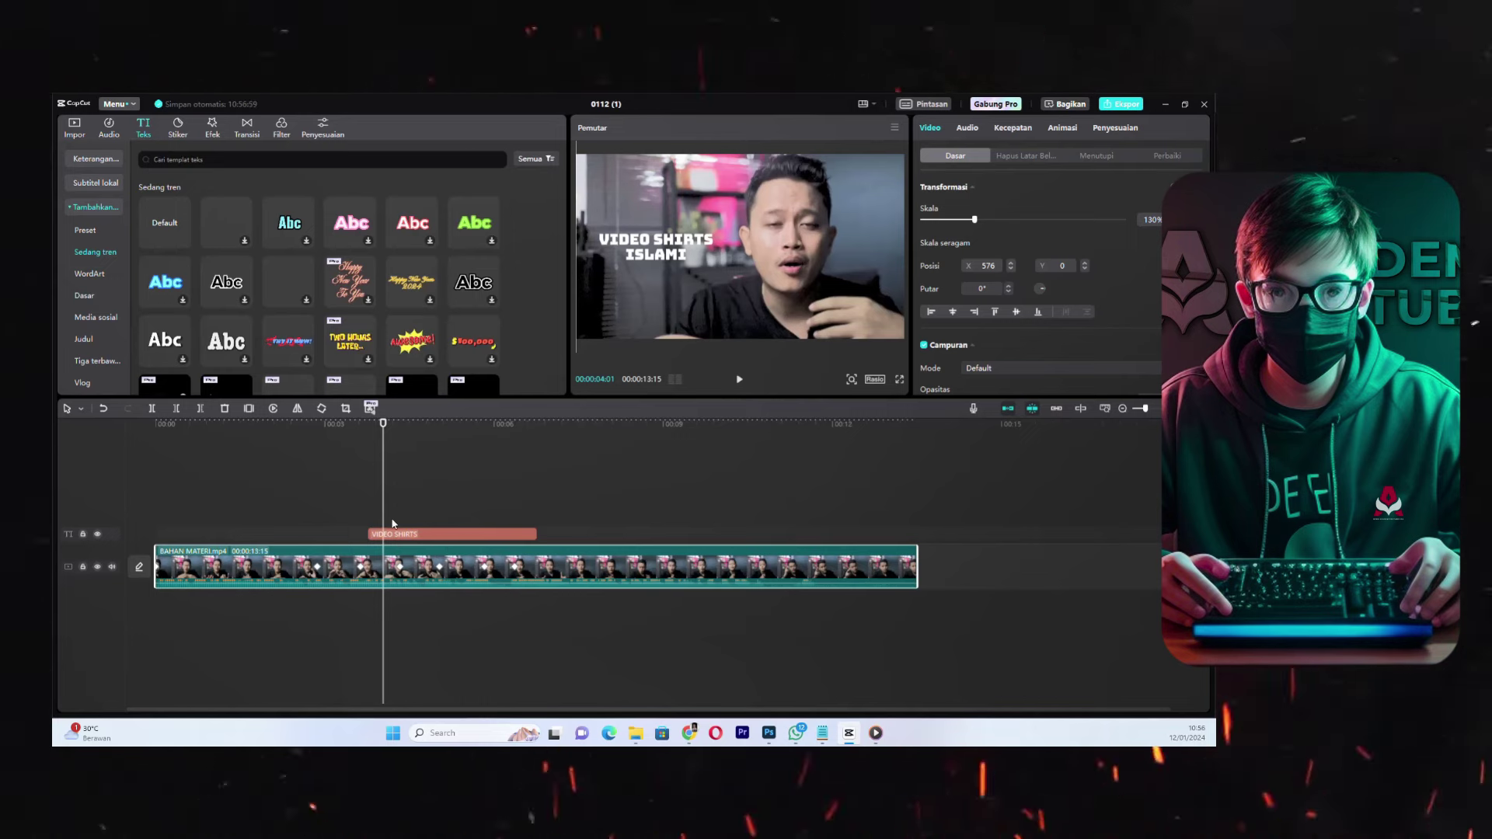
click(369, 474)
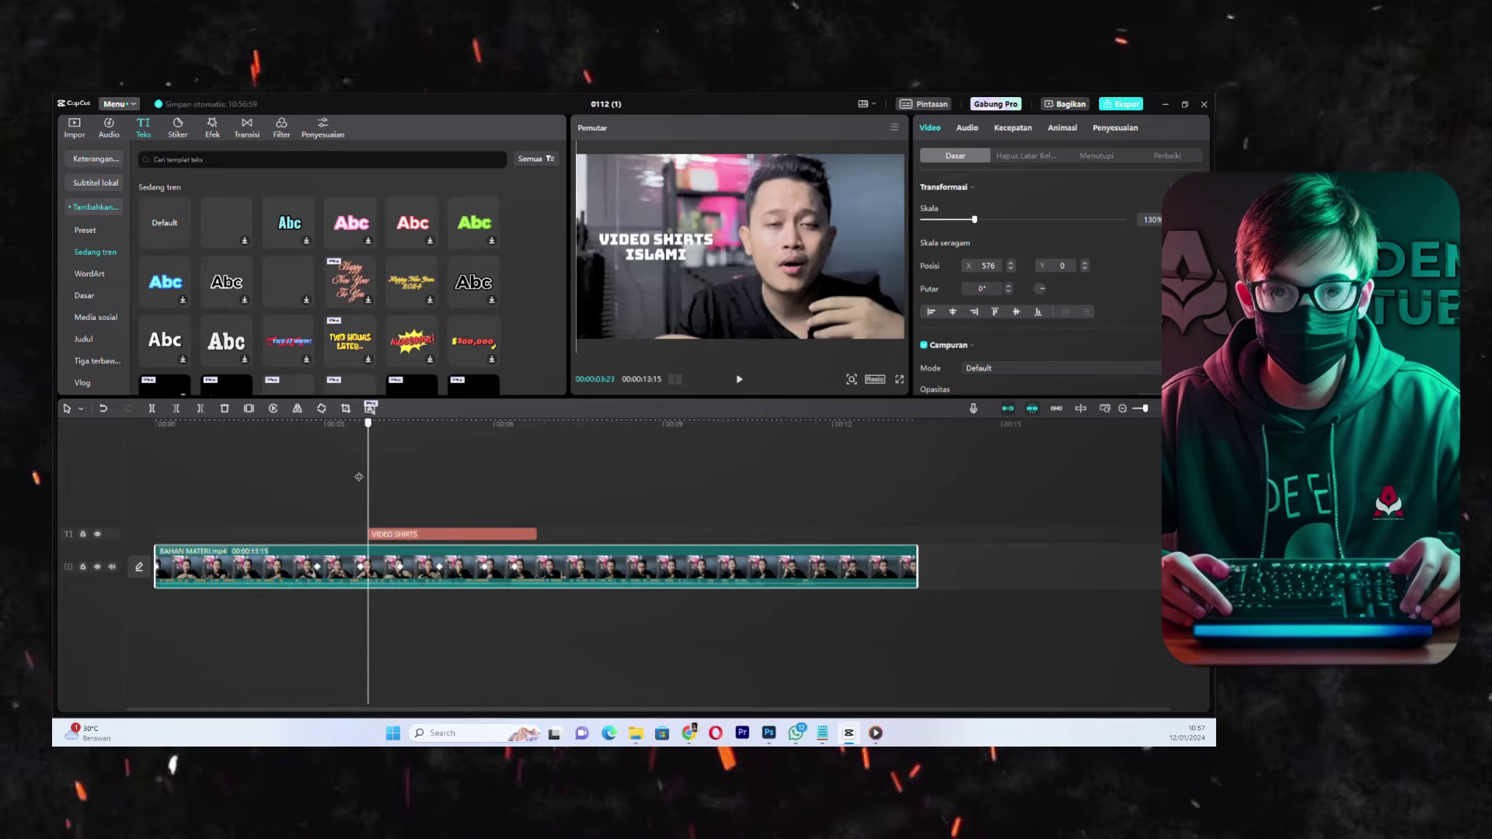
click(325, 476)
click(319, 475)
key(space)
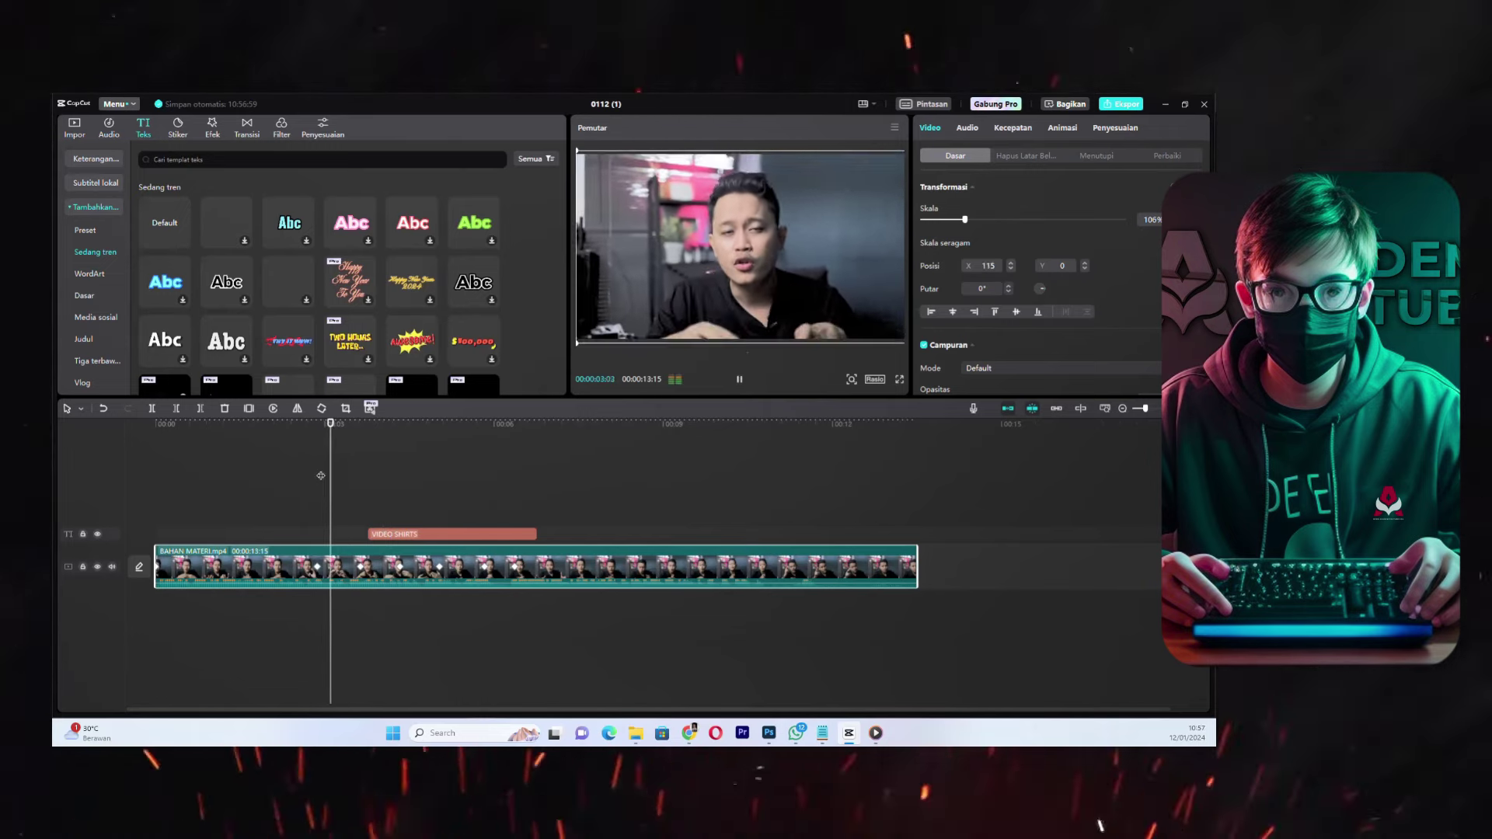
key(space)
click(317, 445)
click(325, 449)
click(347, 482)
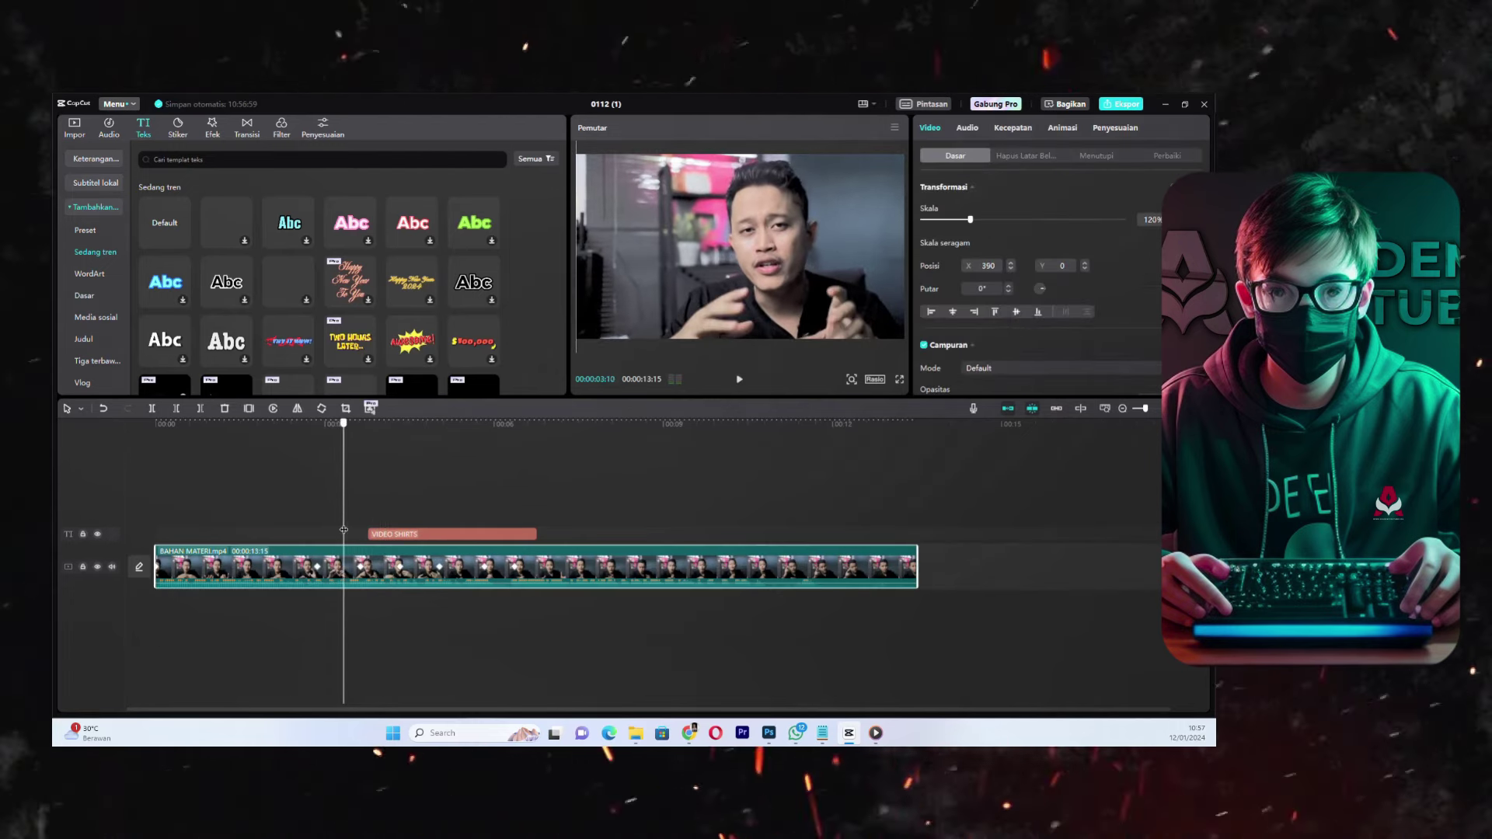
- Move the title clip earlier on its track so it starts midway between the video clip's first two zoom-in keyframes
key(Left)
key(Left)
key(Left)
key(Left)
key(Left)
drag(374, 537, 343, 515)
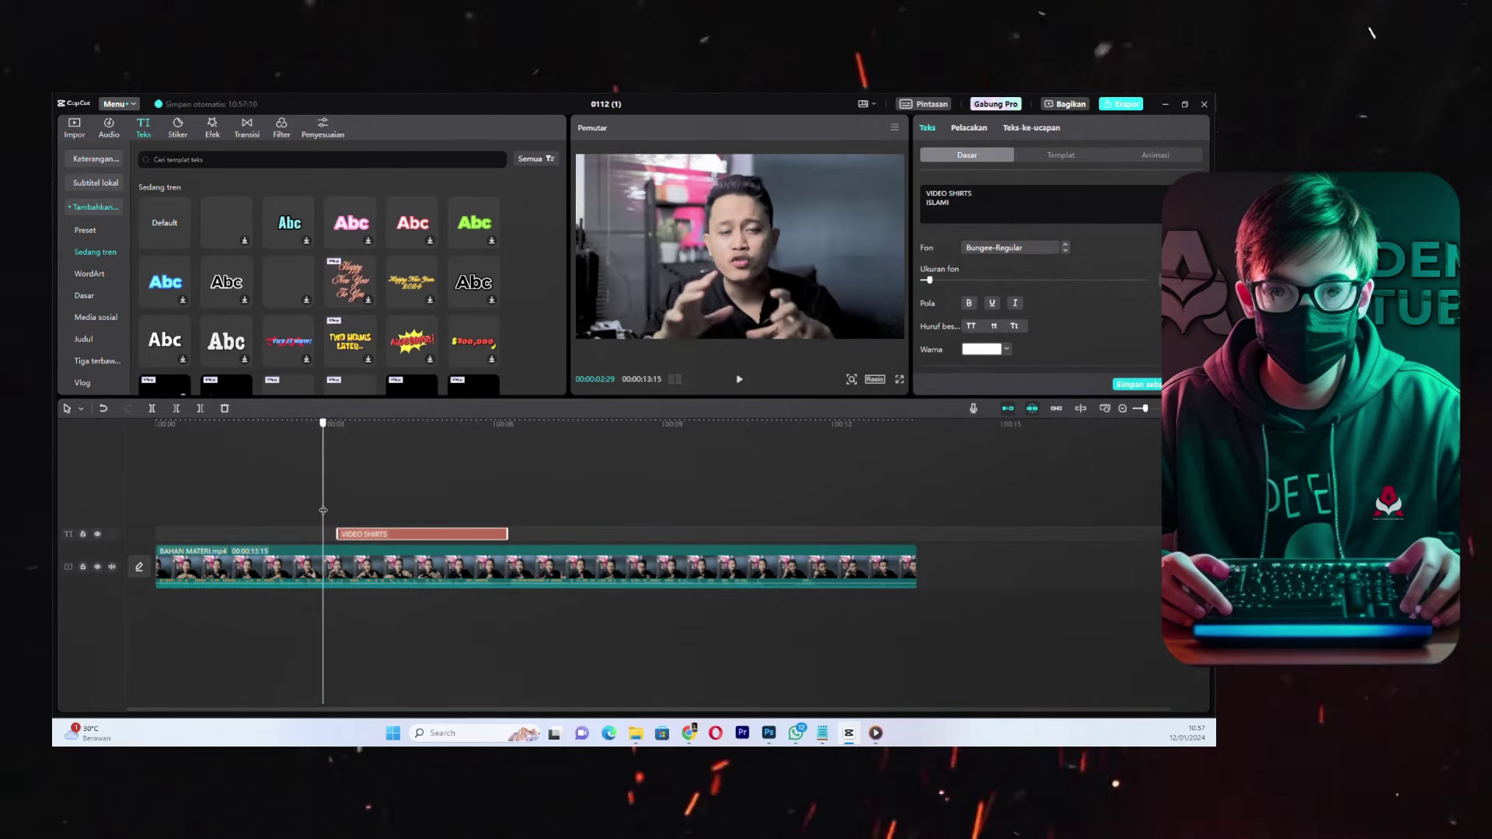
- Check the title over the zoomed footage, stepping back frame by frame to 00:00:03:17
click(367, 543)
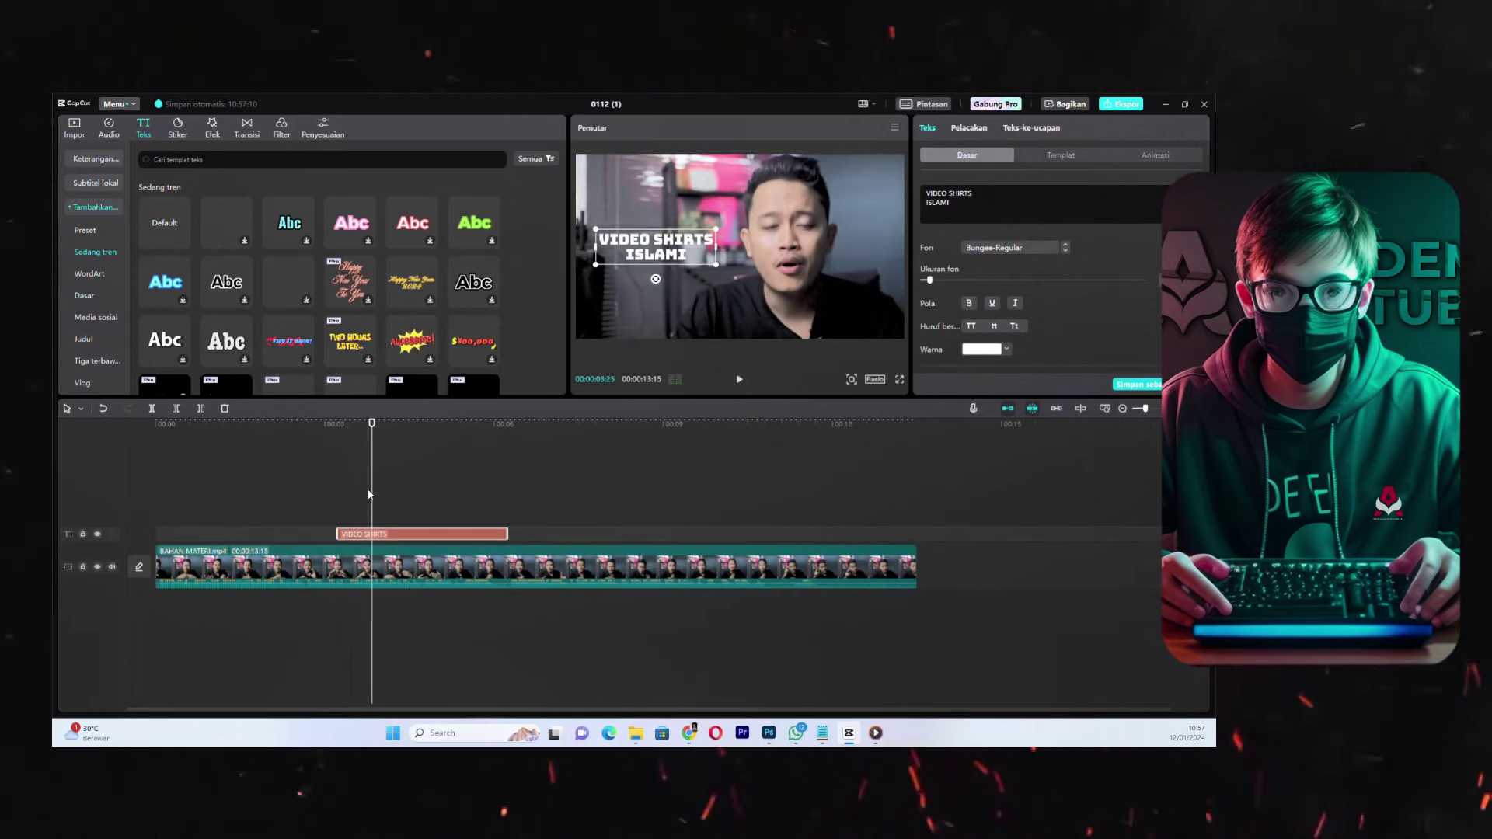
key(Left)
key(Left)
key(Left)
key(Left)
key(Left)
key(Left)
key(Left)
key(Left)
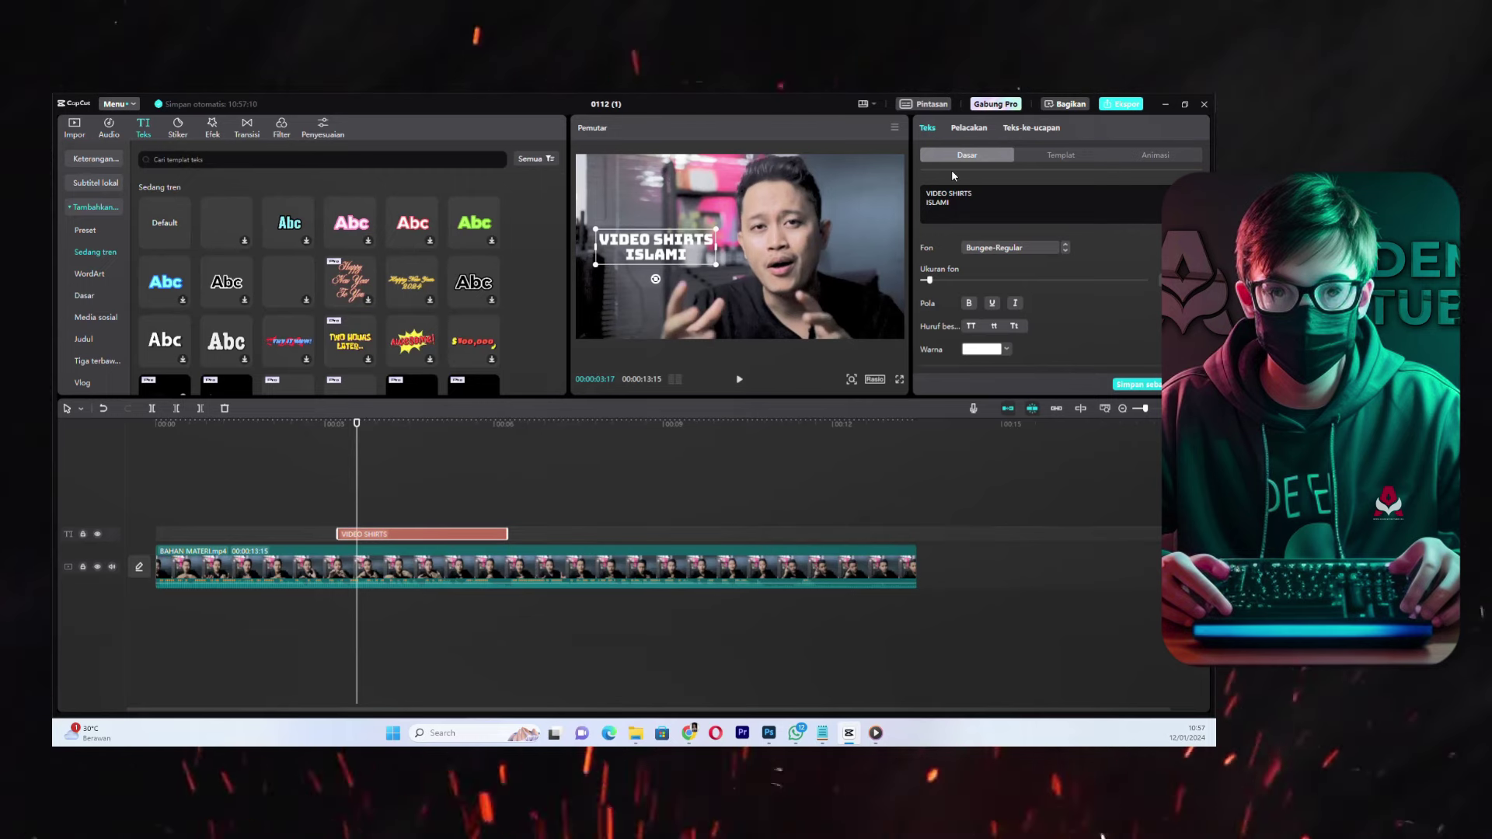
- Apply the slide-up entrance animation (Masuk) to the title and set its duration to 0.7 s
click(1156, 155)
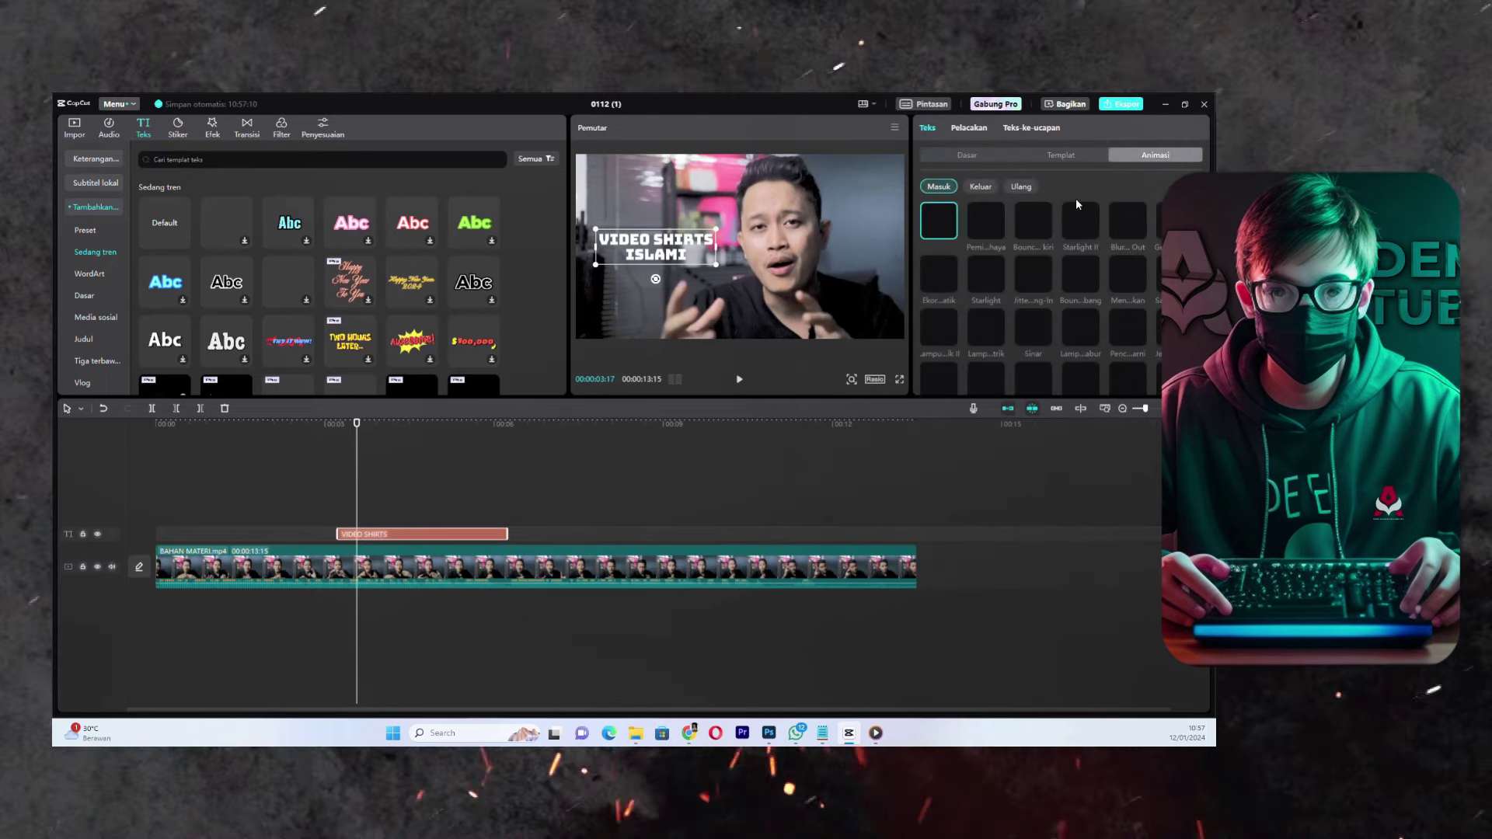
scroll(1061, 226, down, 2)
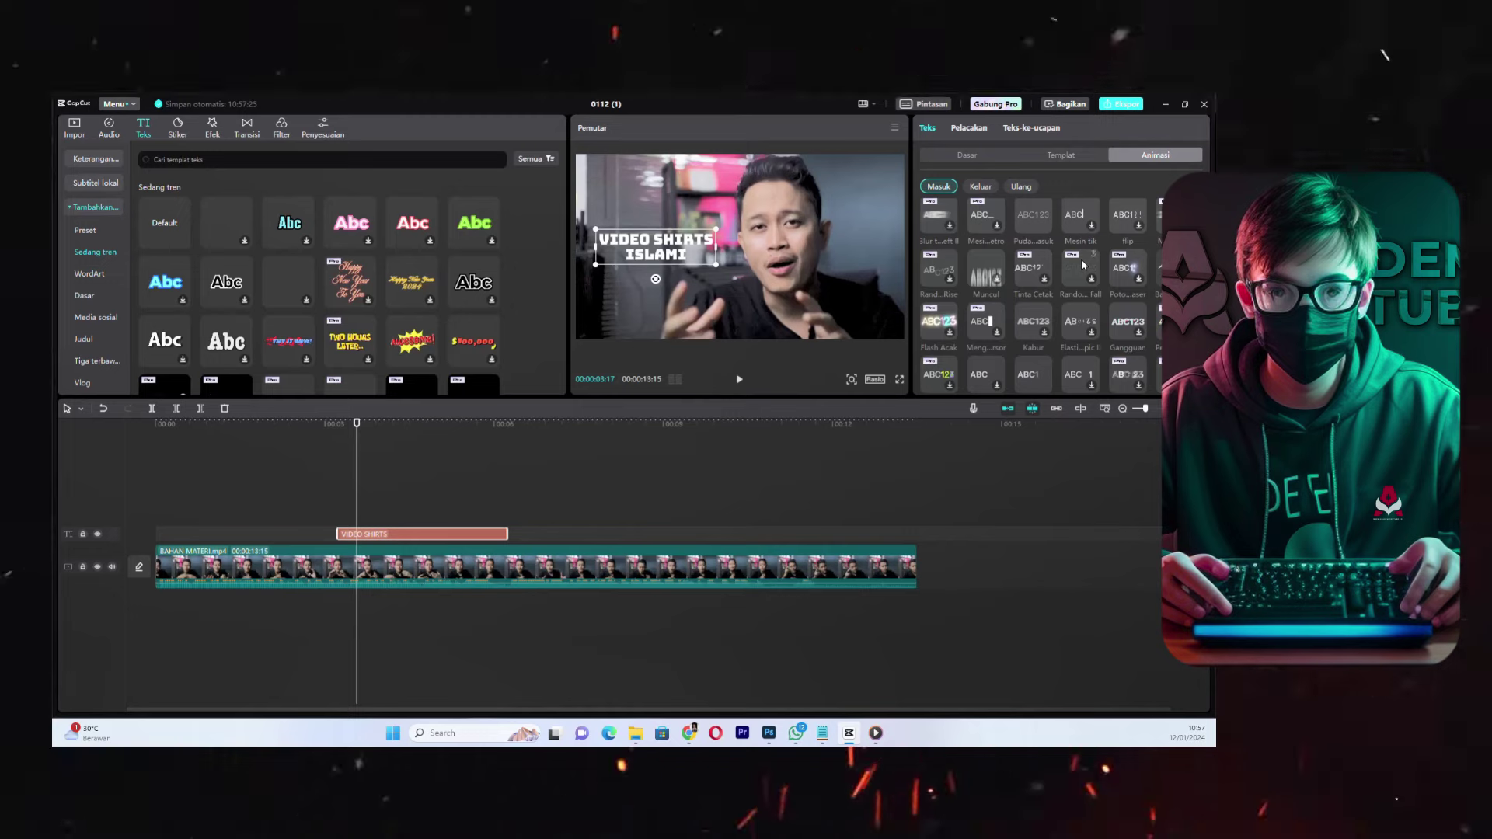
scroll(1083, 267, down, 5)
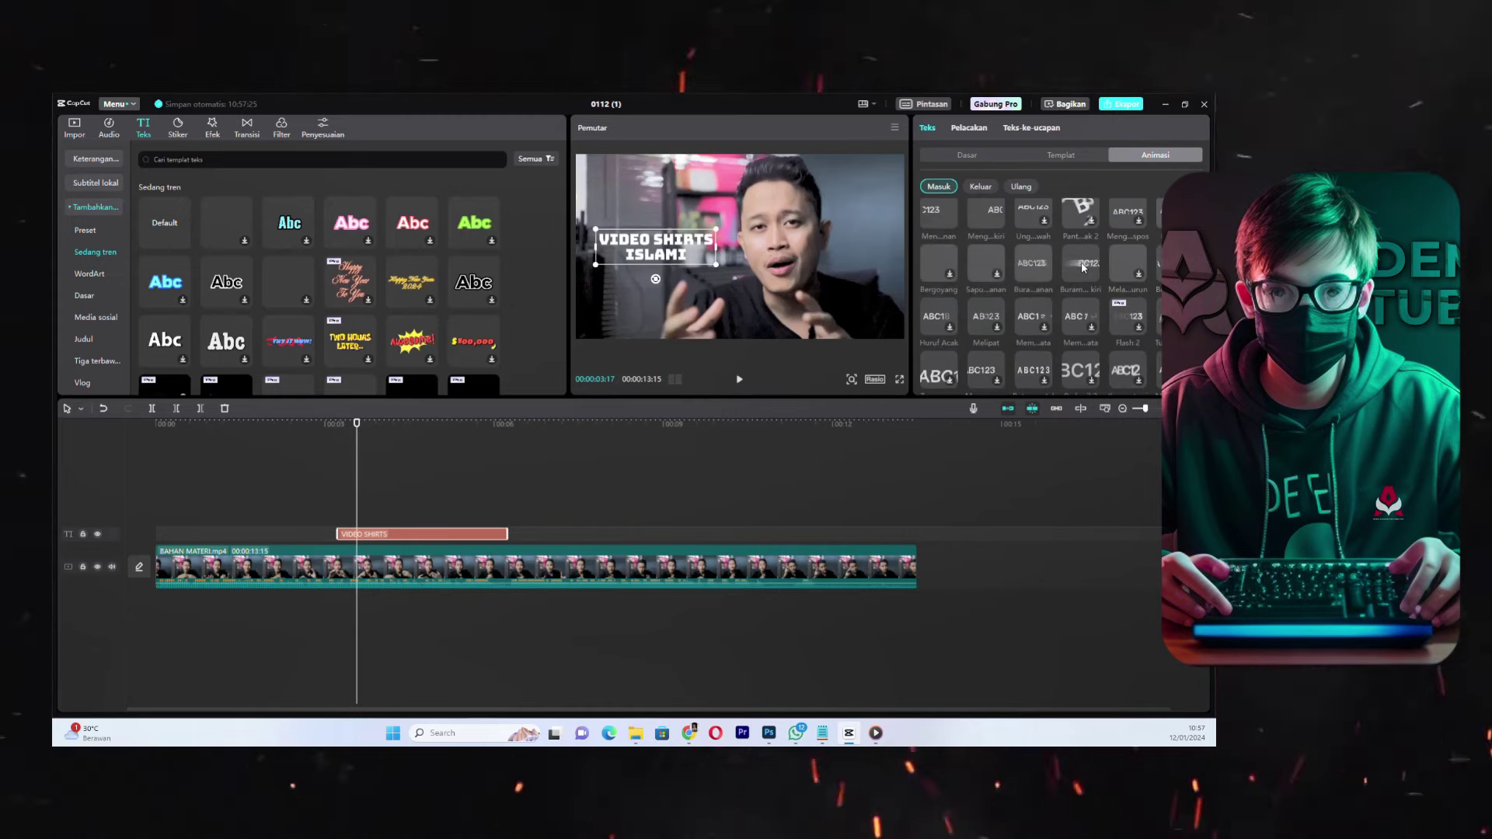
scroll(1083, 266, down, 3)
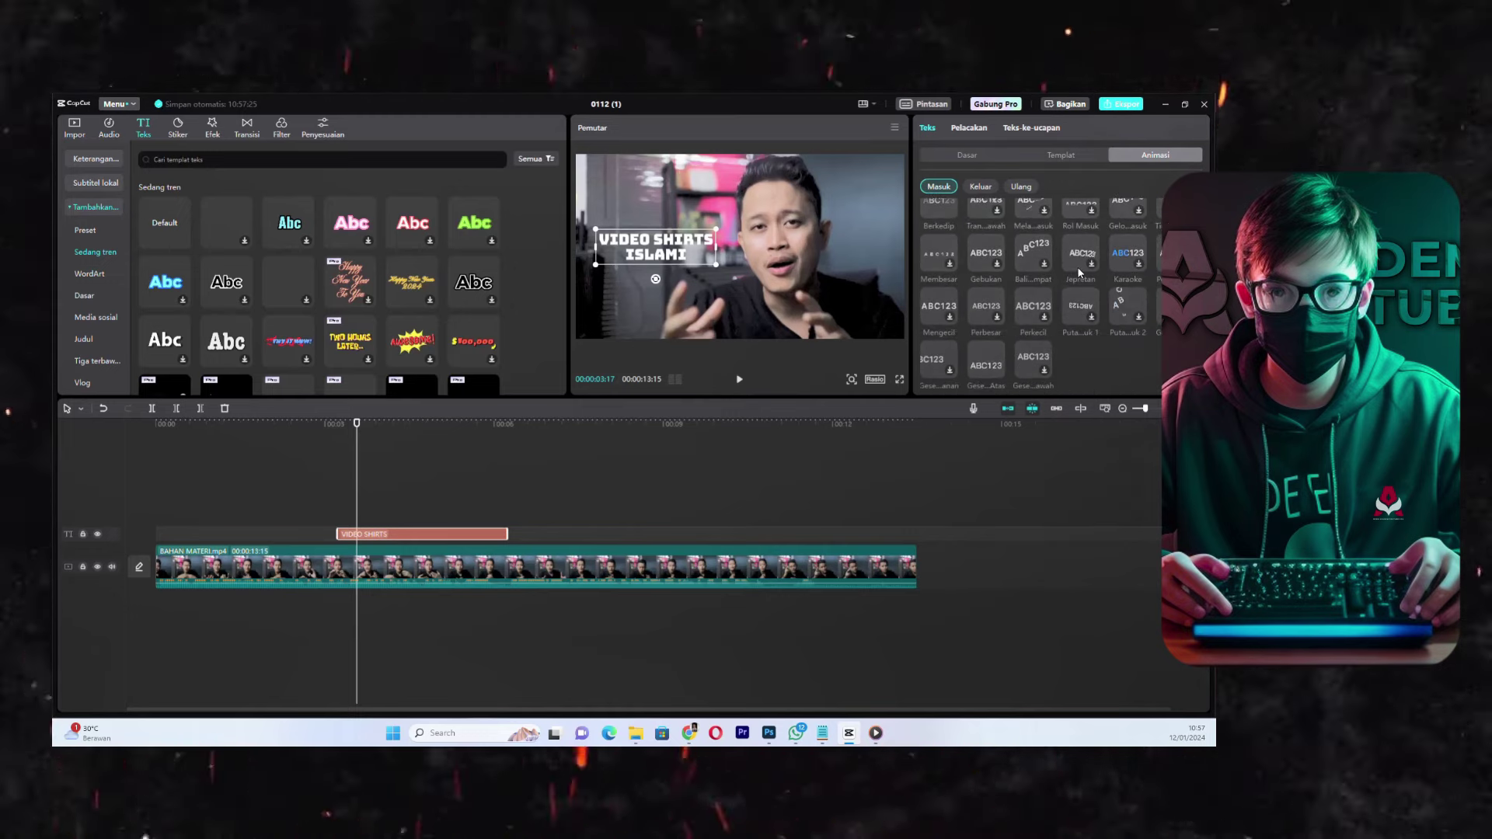
click(991, 359)
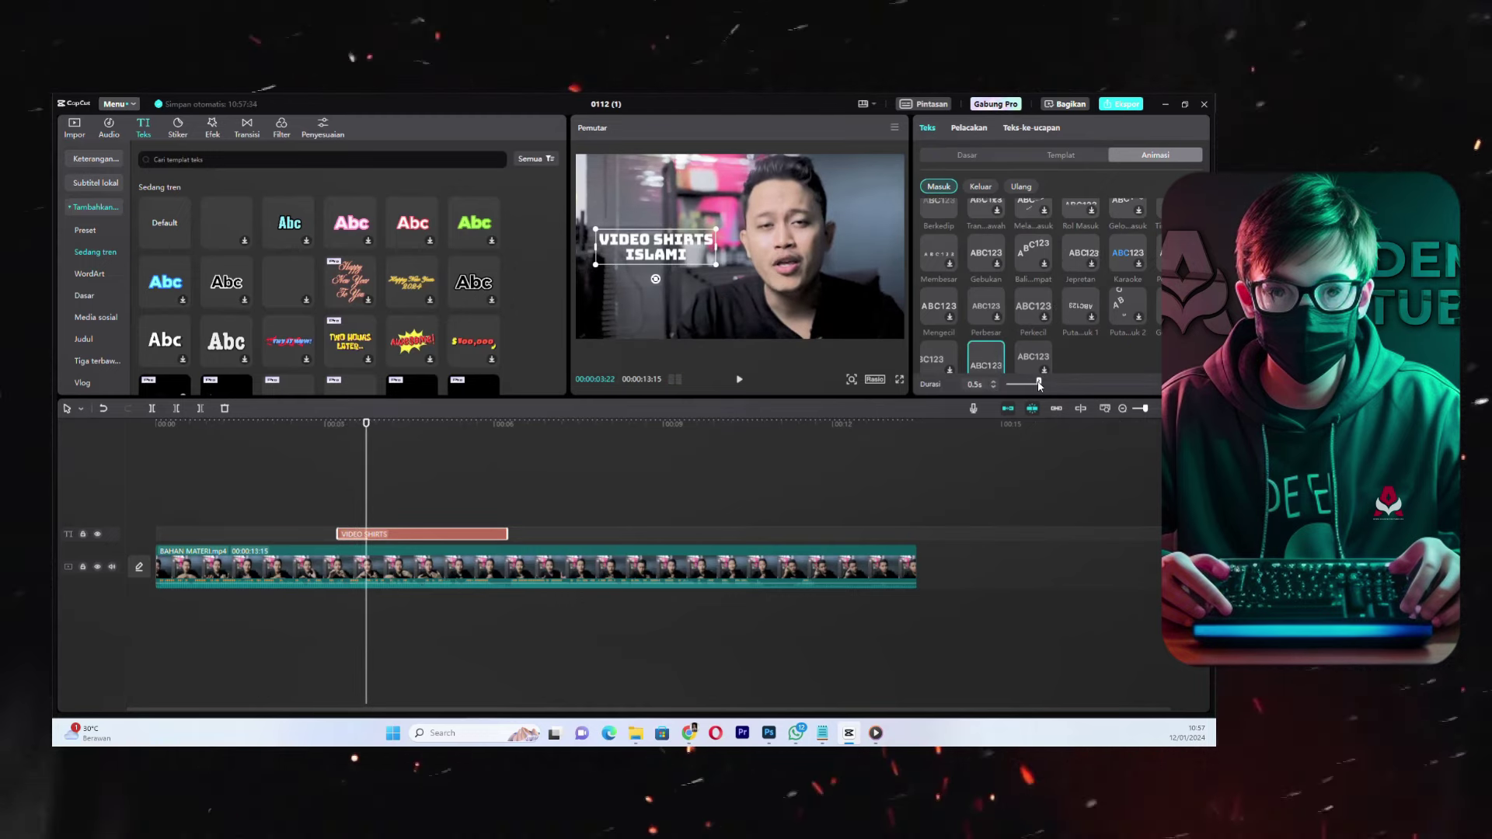
drag(1050, 389, 1051, 382)
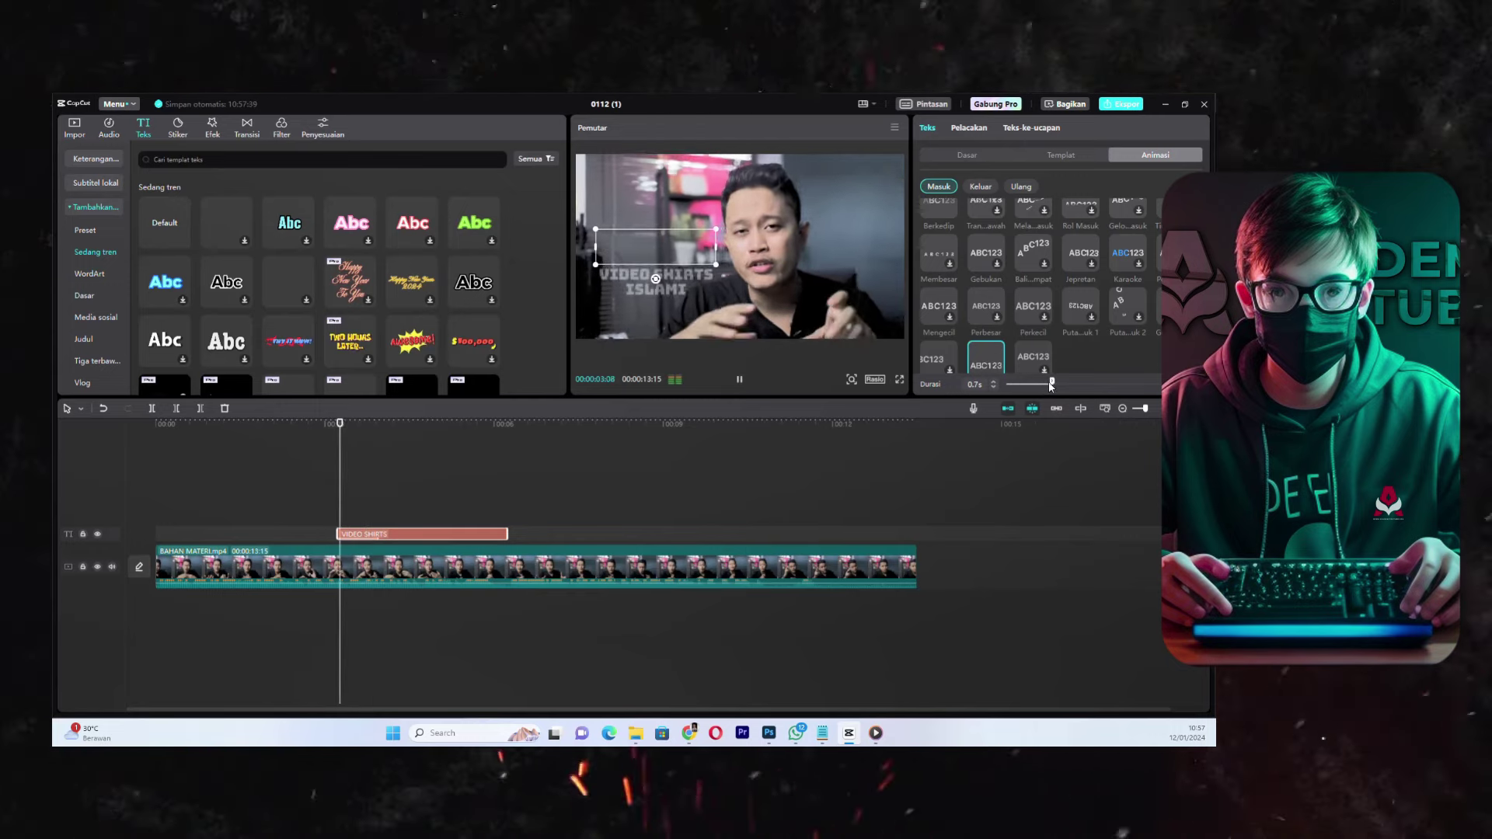
- Shift the title clip slightly closer to the video clip's first zoom-in keyframe and replay its entrance
click(336, 562)
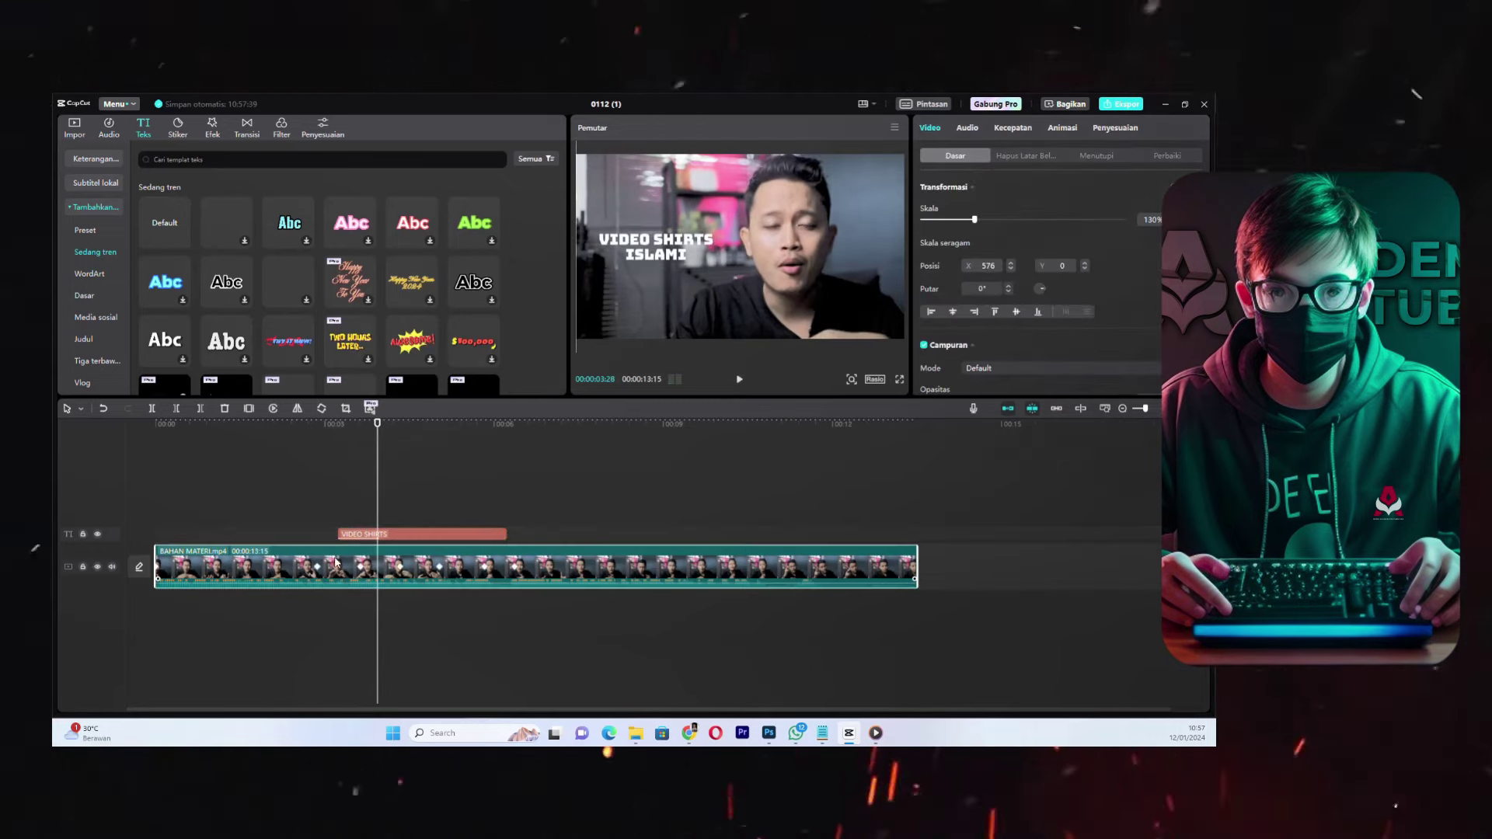
drag(387, 539, 376, 542)
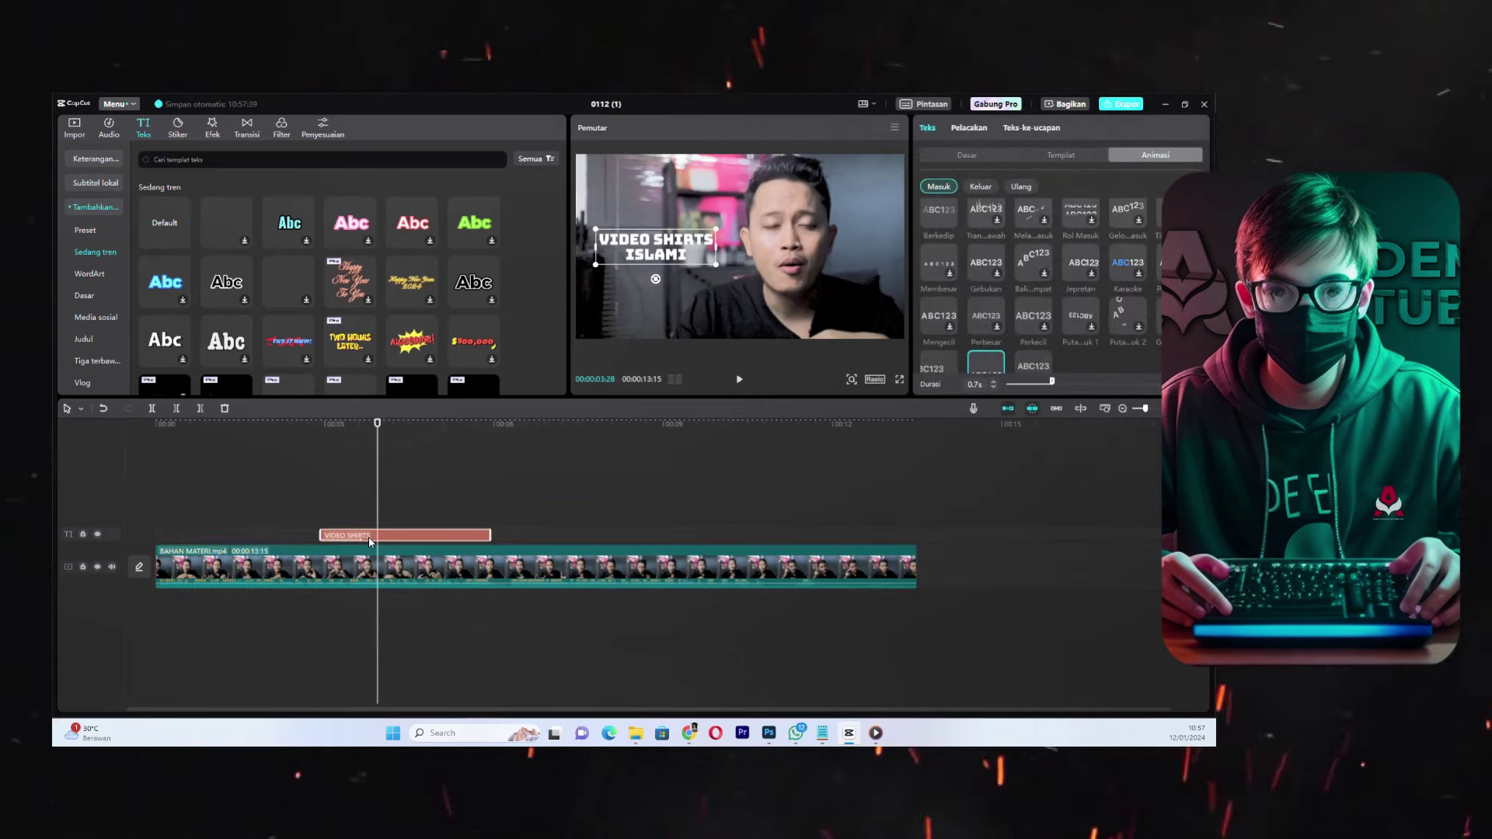
click(241, 442)
key(space)
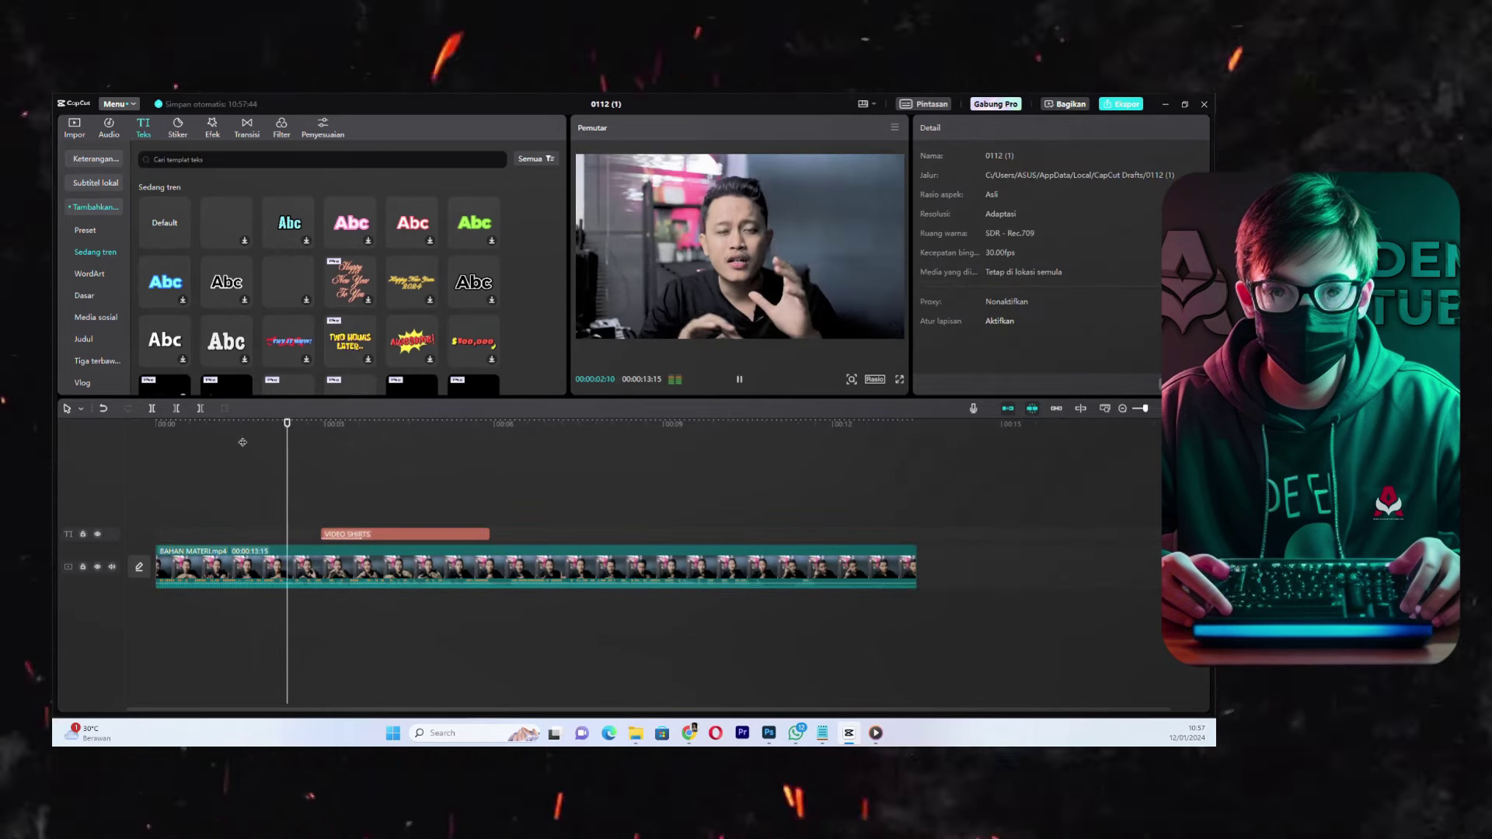
key(space)
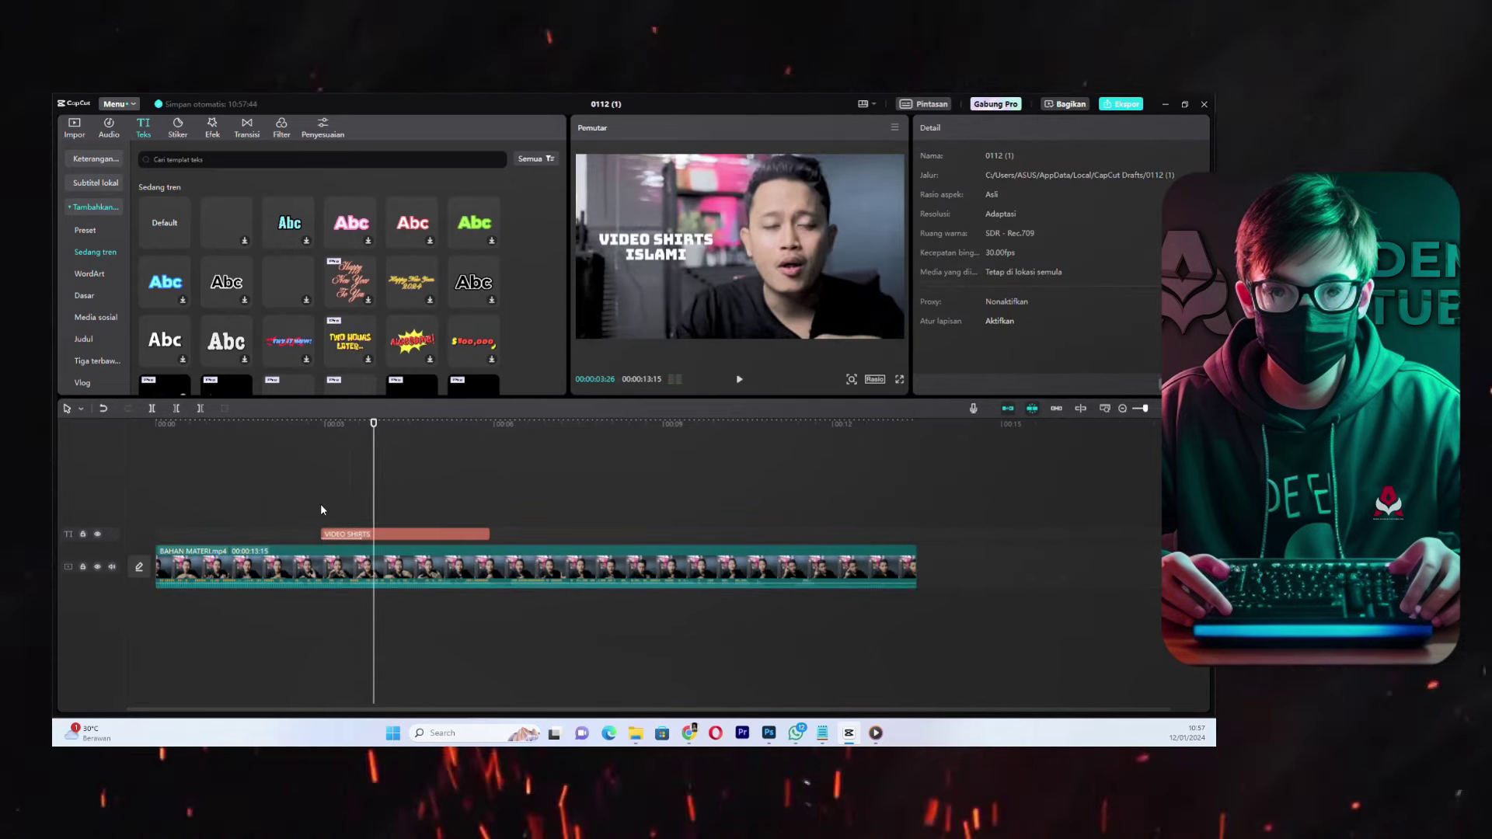
click(334, 425)
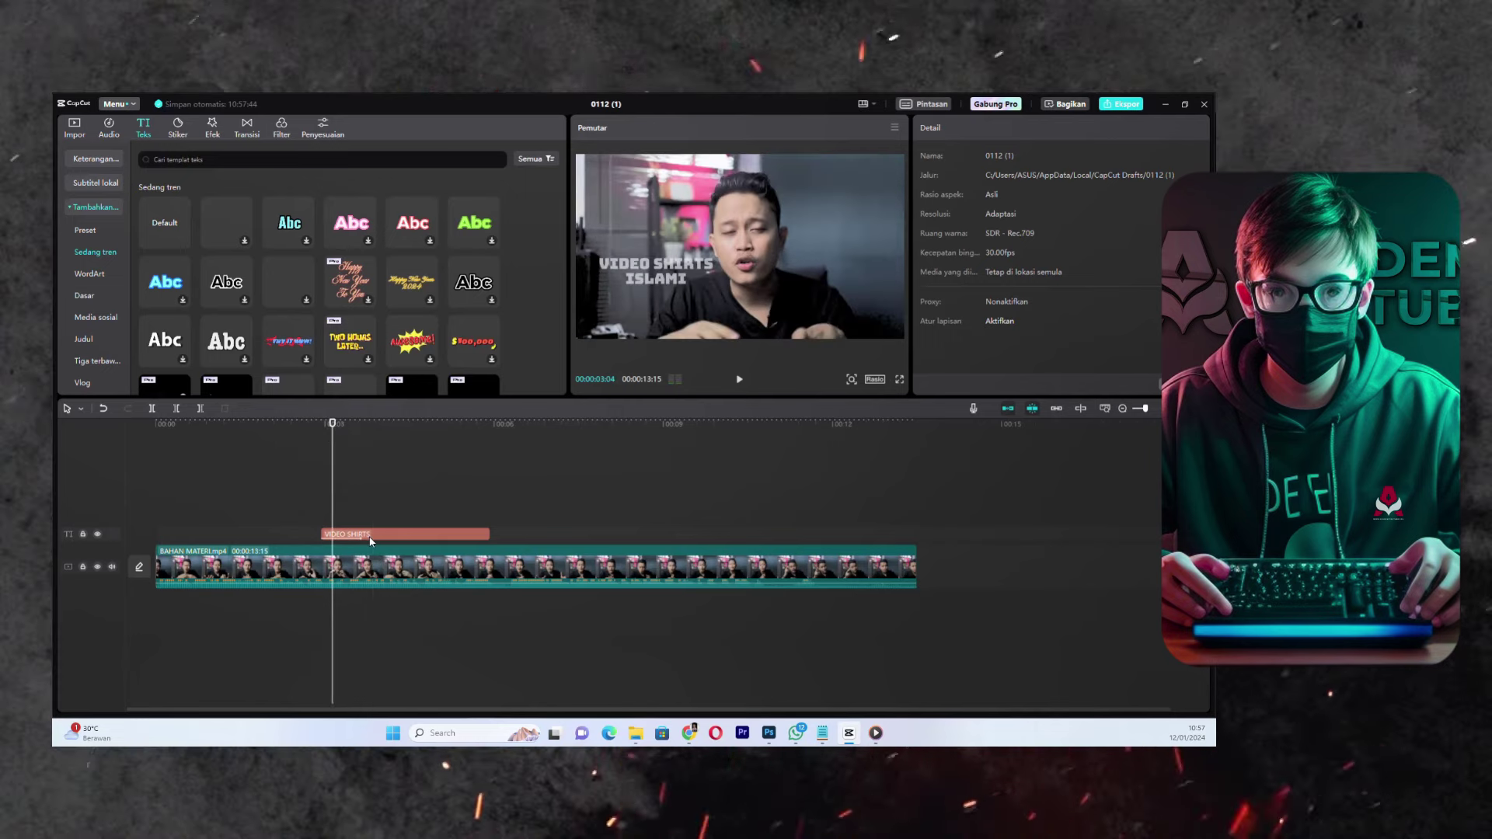
- Nudge the title clip slightly later on its track and replay the zoom-in to check its entrance timing
drag(376, 535, 386, 535)
click(311, 453)
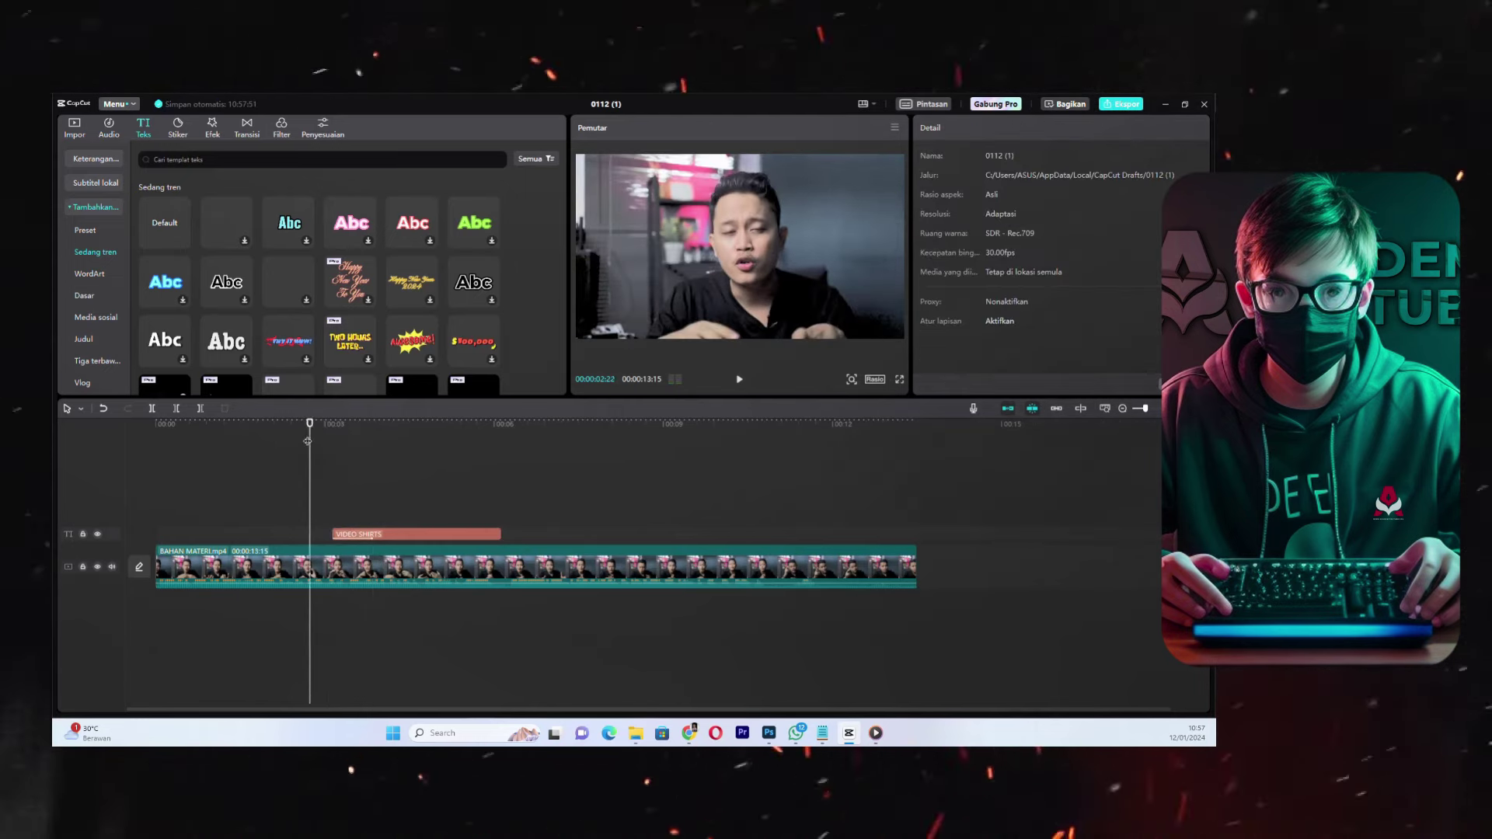
key(space)
key(space)
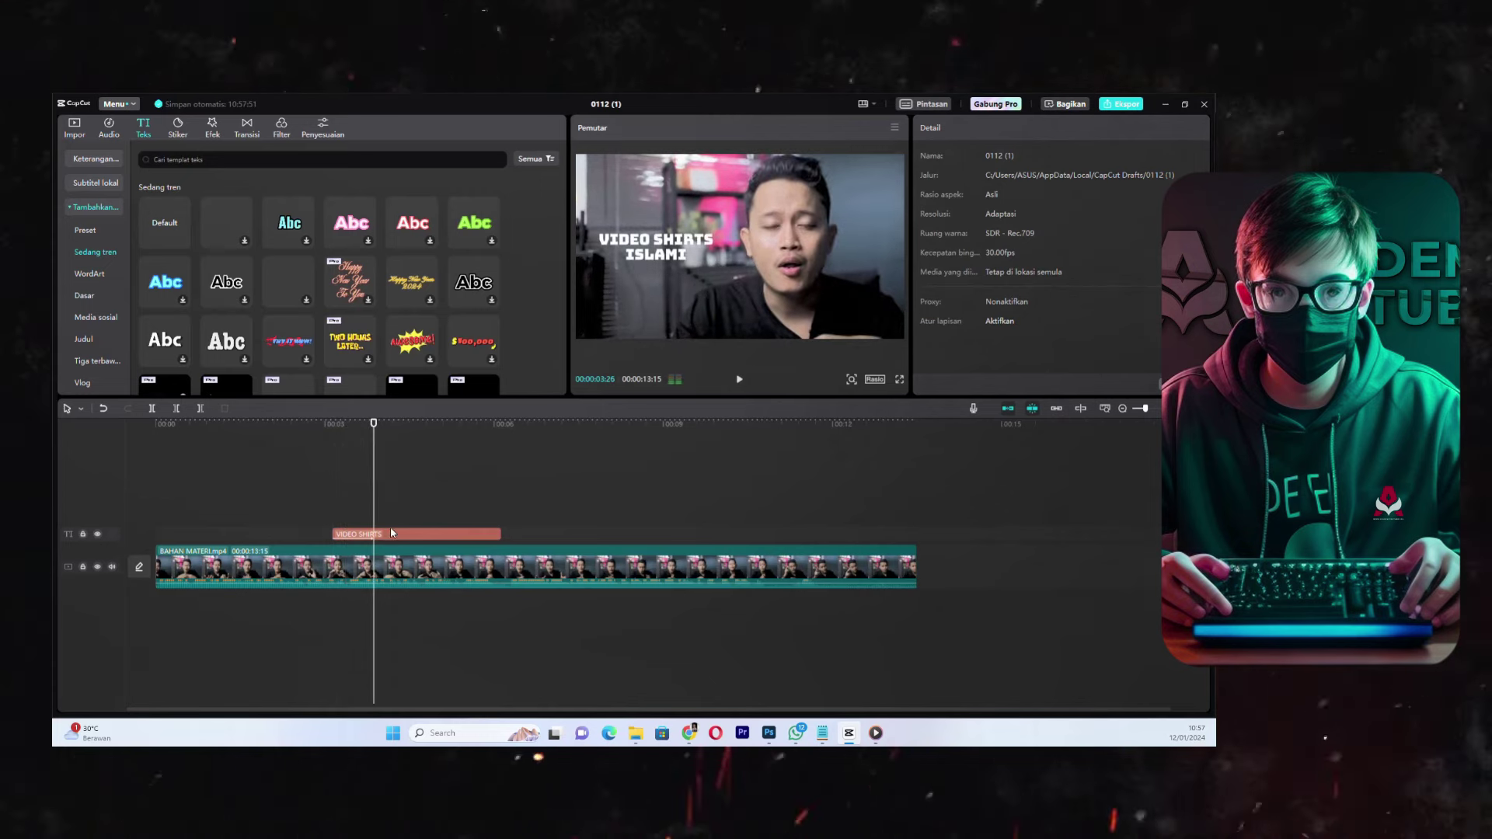
- Extend the title clip's end well past the video clip's last keyframe, so it lasts about 5 seconds
click(392, 534)
click(396, 552)
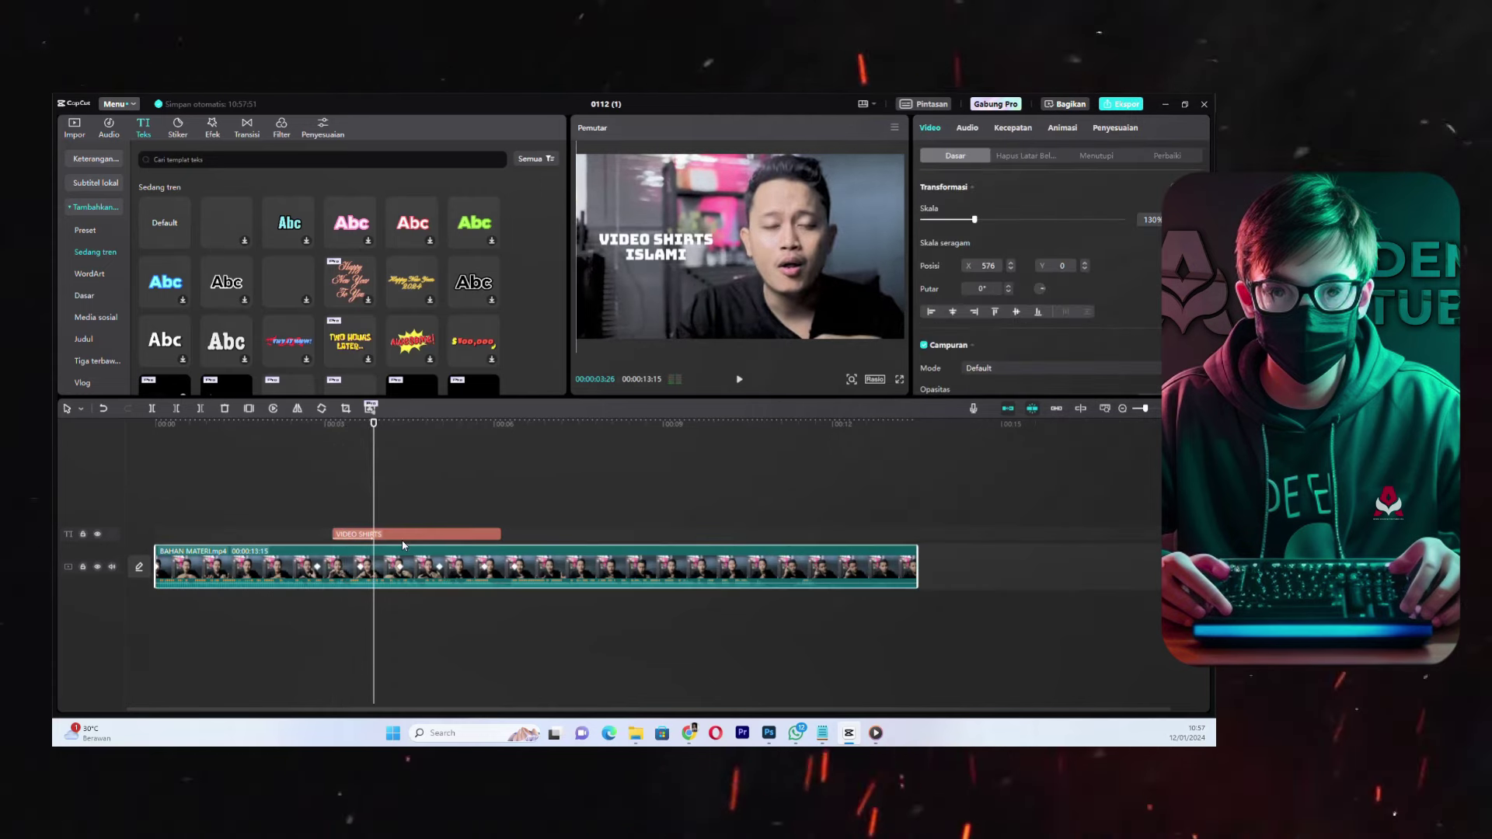
click(403, 534)
click(495, 549)
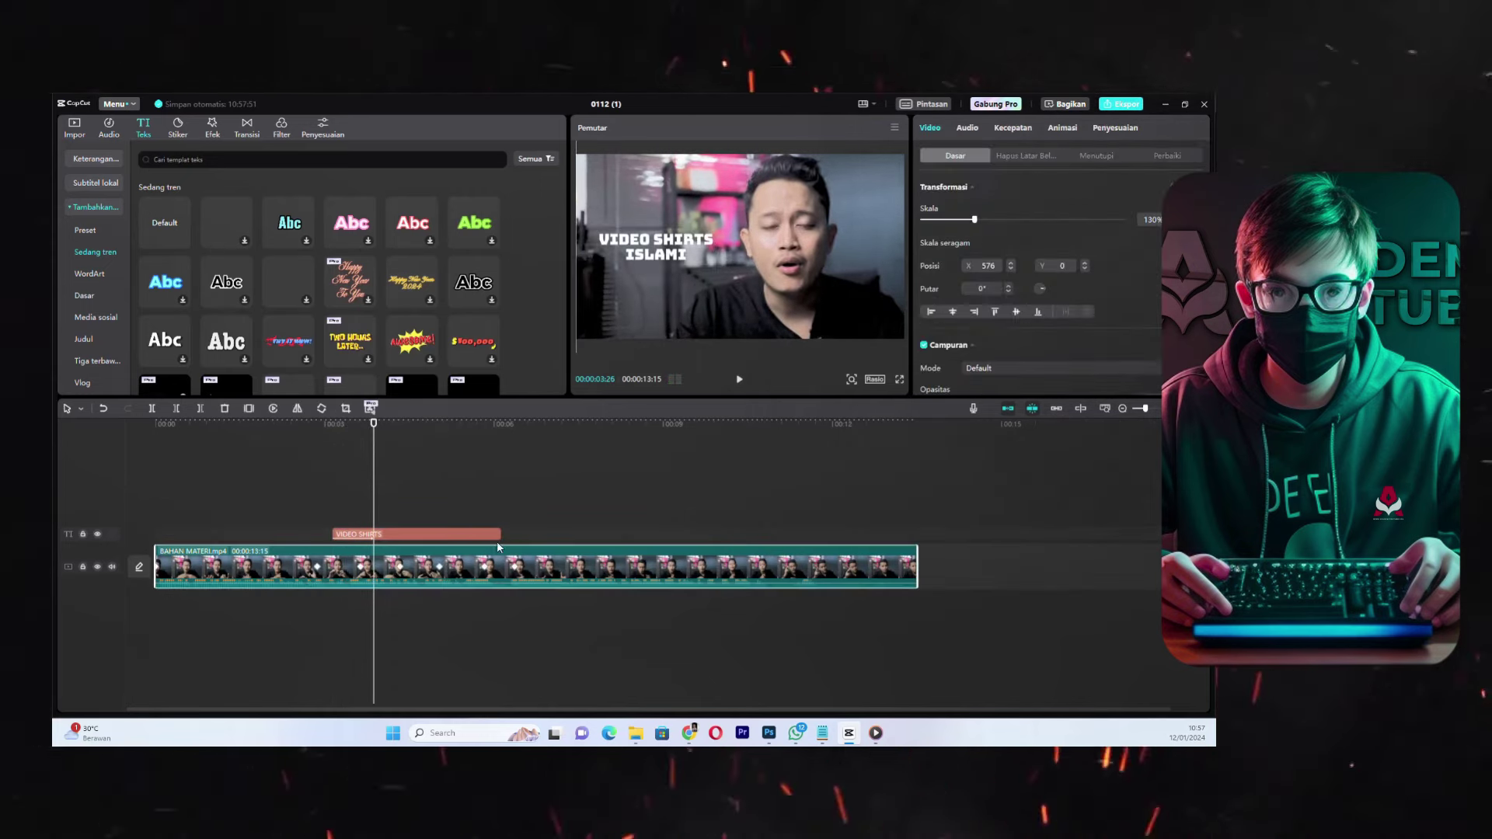
click(498, 534)
drag(497, 535, 626, 535)
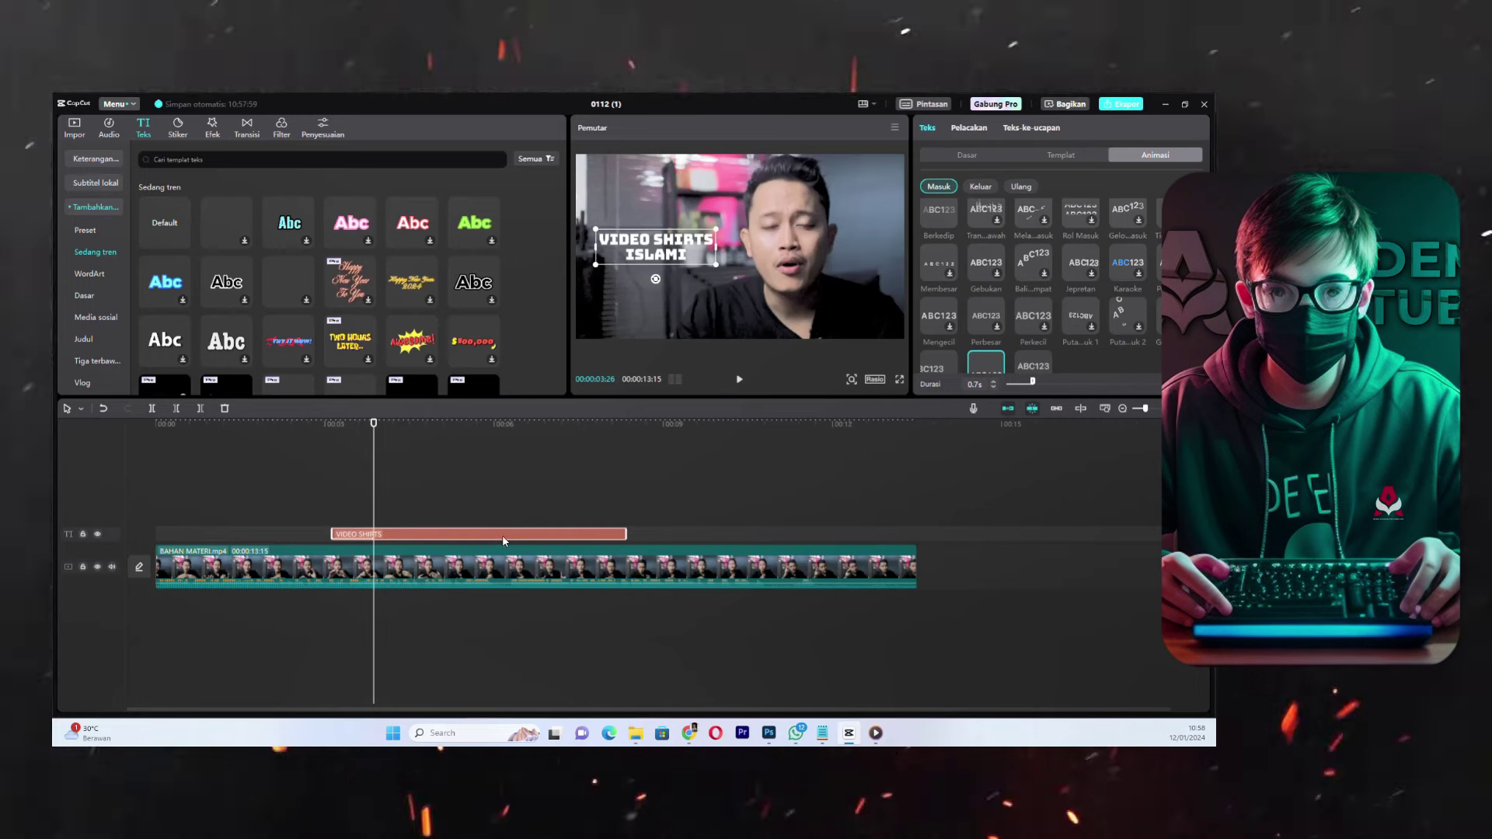
- Show the video clip's keyframes and replay the next camera move to examine how the fixed title overlaps the speaker
click(446, 569)
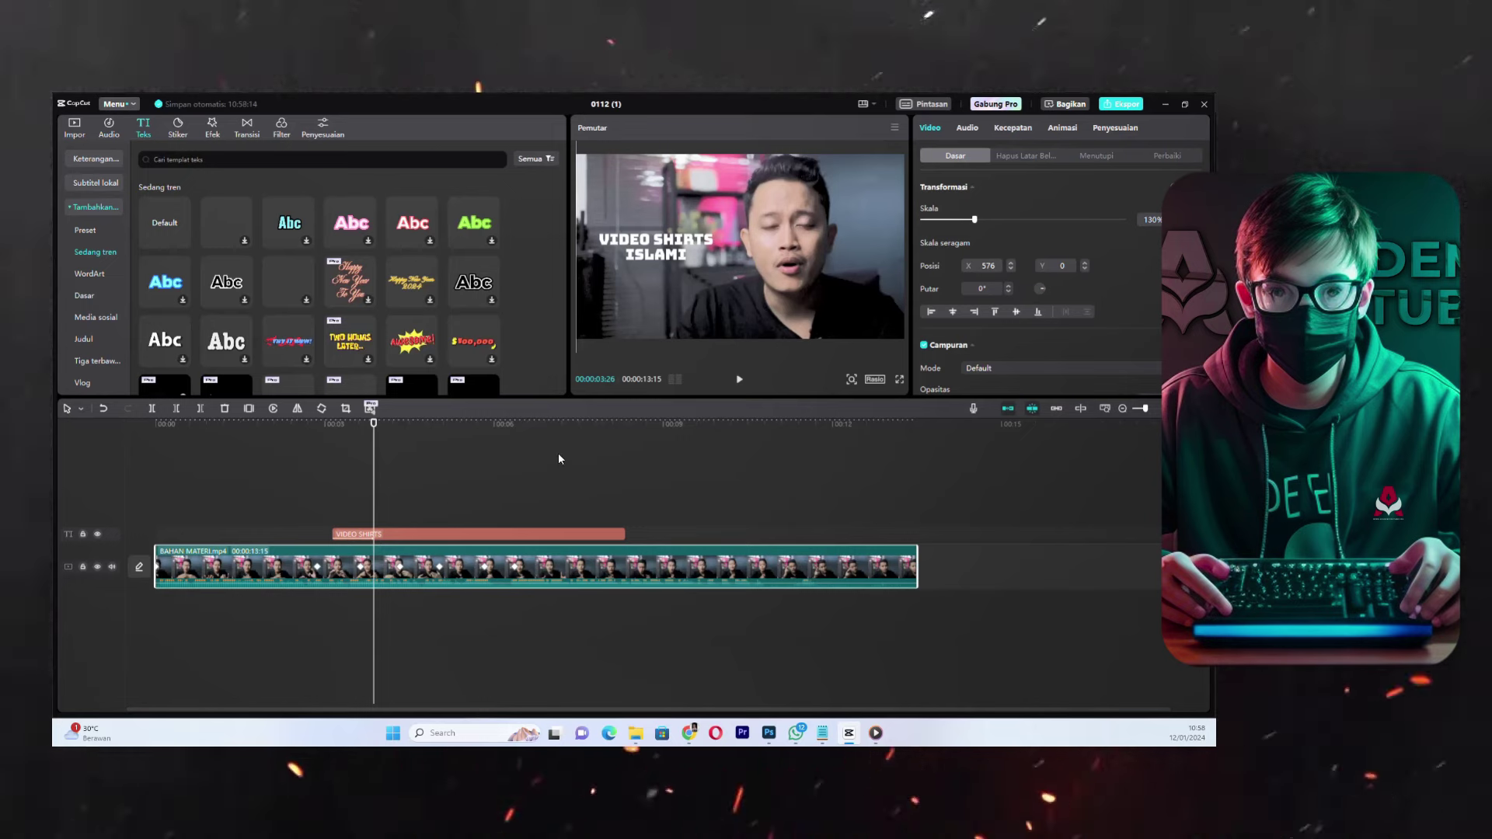
key(space)
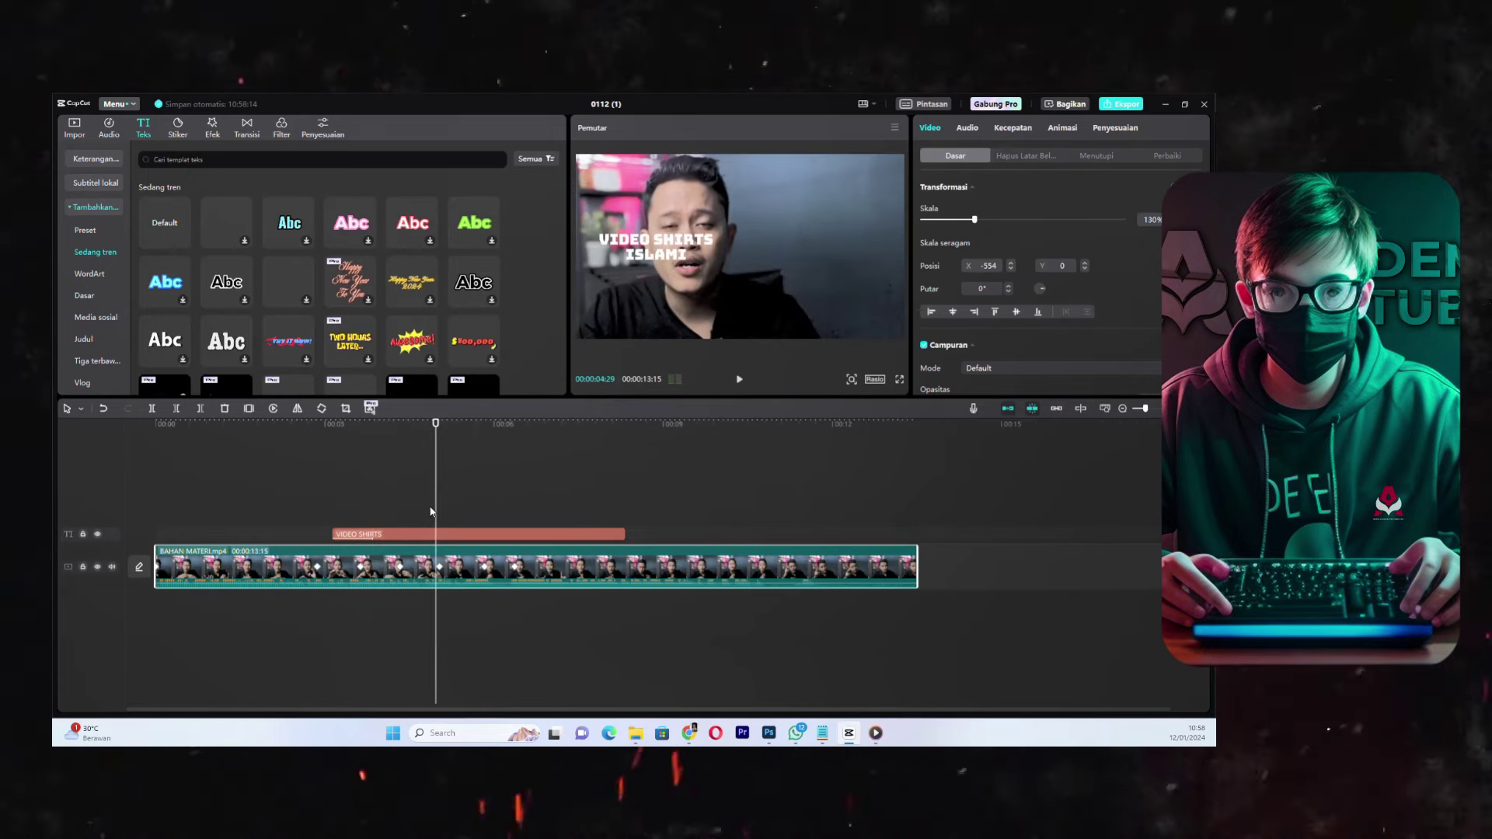
click(438, 516)
click(447, 558)
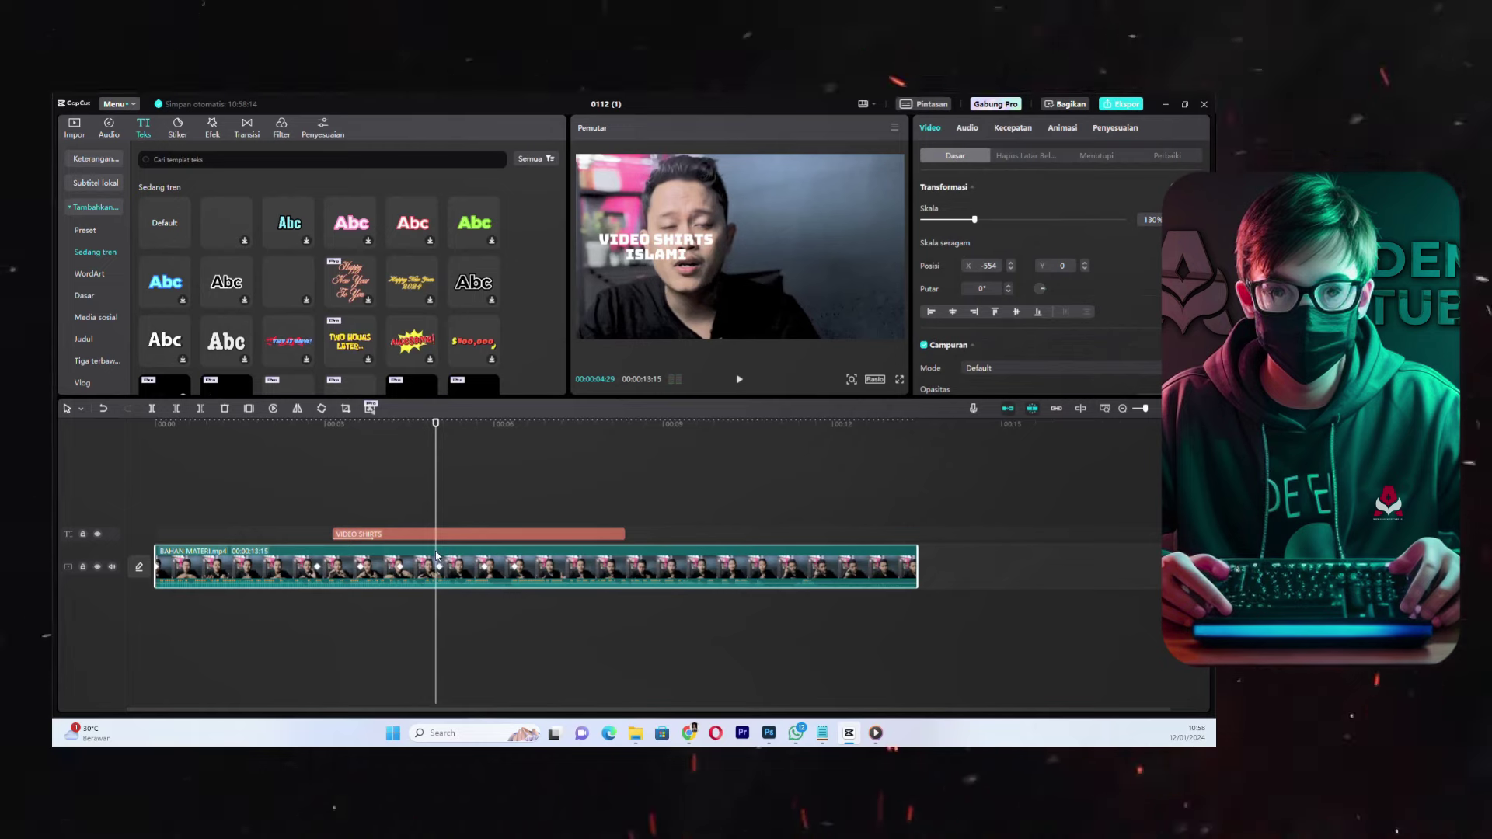
drag(434, 521, 408, 522)
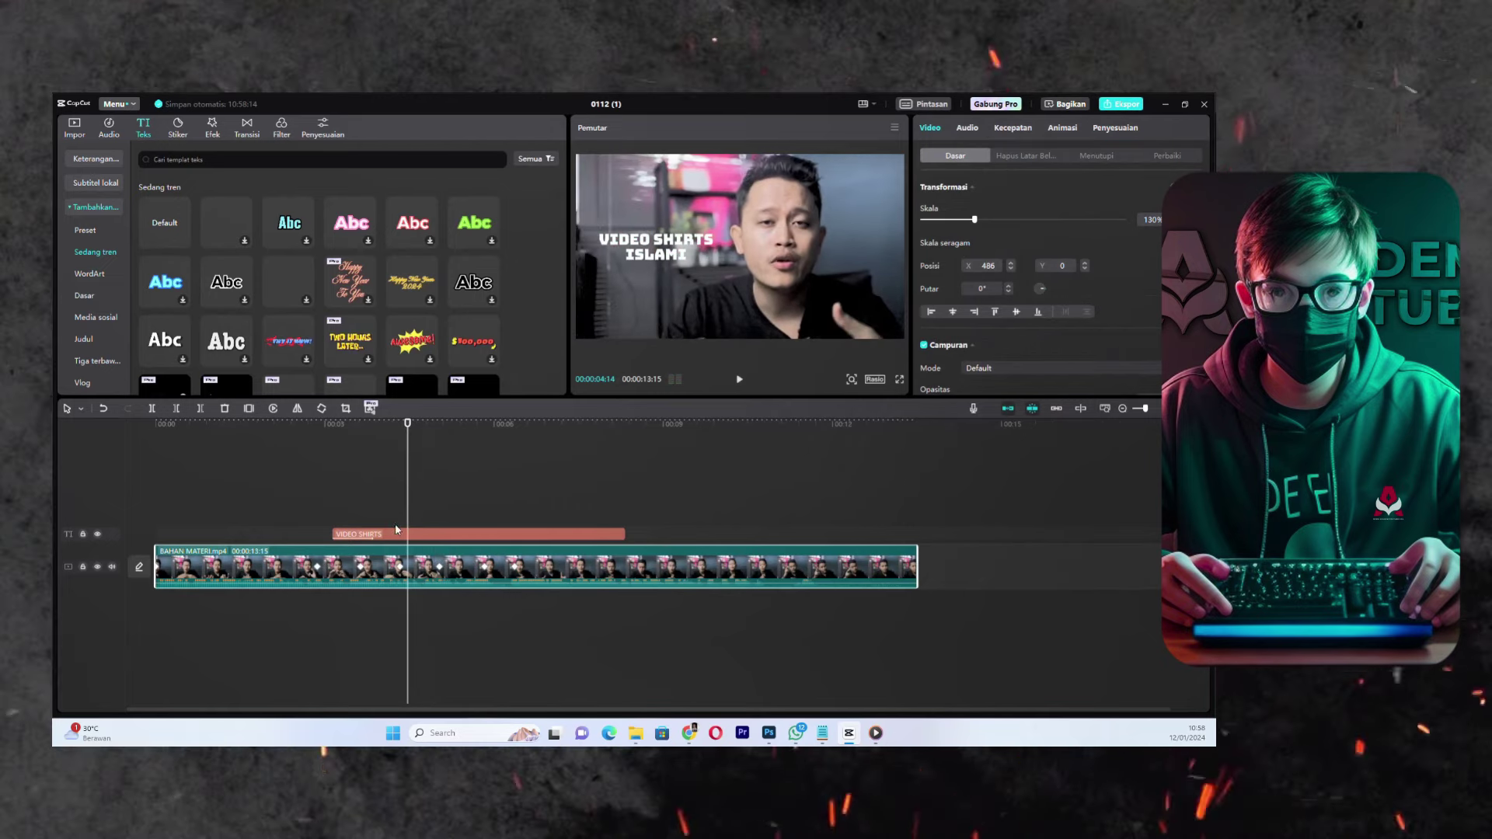
- Move the title clip so it starts just before the video clip's first zoom-in keyframe, at 00:00:02:23
click(318, 569)
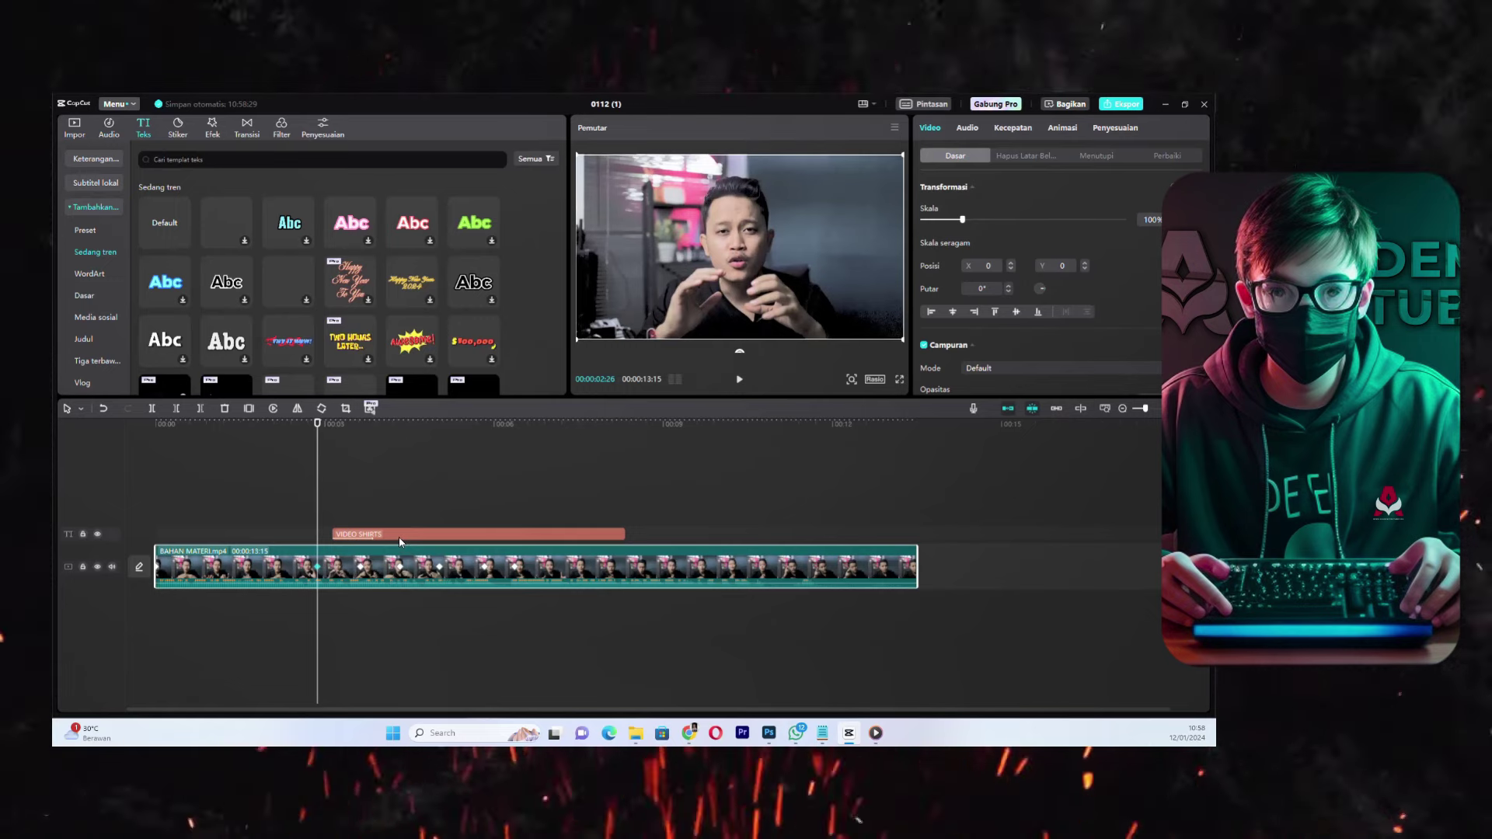
drag(391, 537, 359, 548)
click(320, 568)
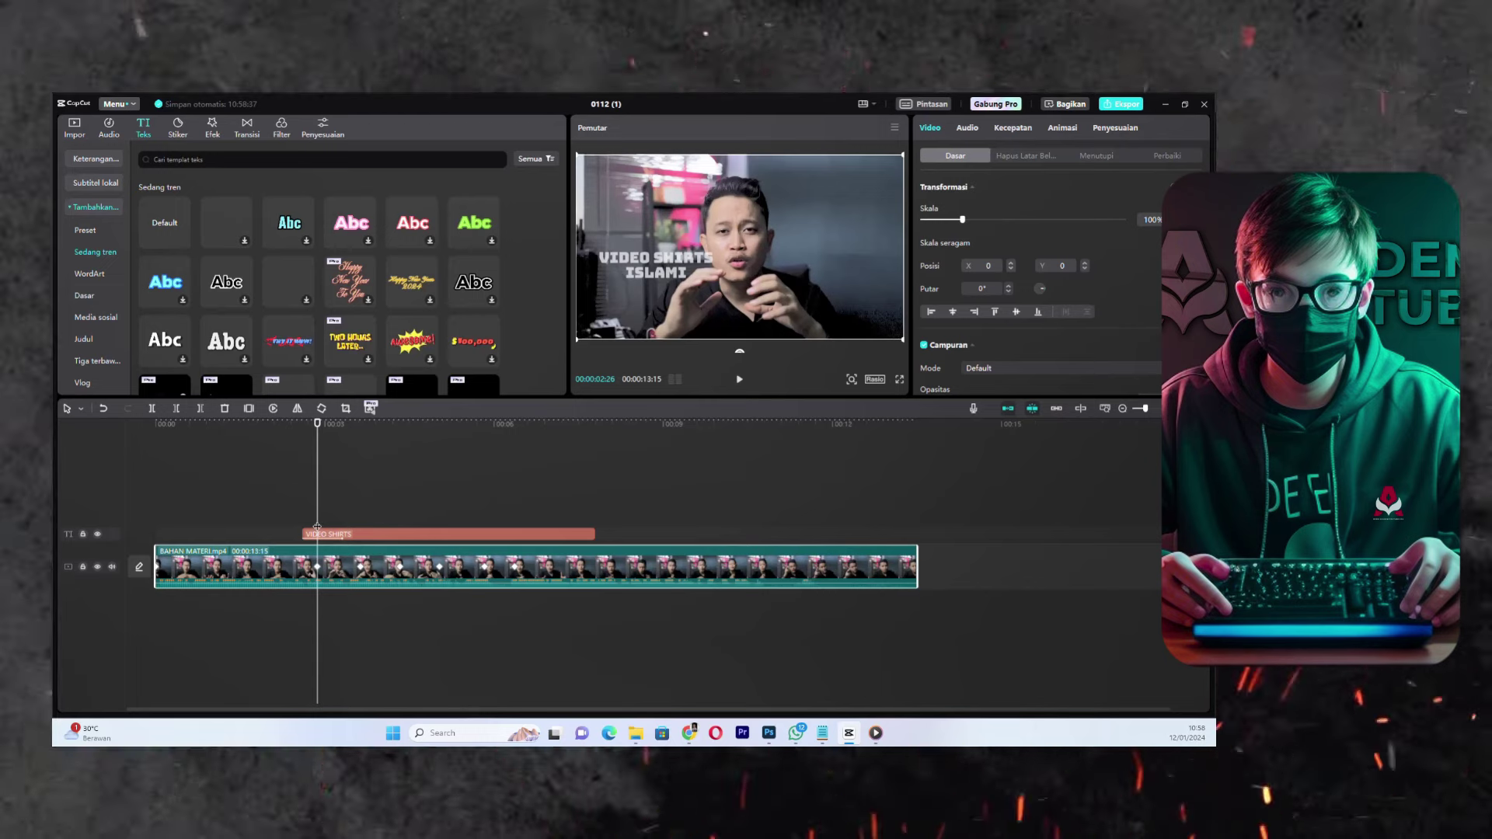
drag(317, 527, 330, 536)
- Try to copy the video clip's first three keyframes onto the title text clip at 00:00:02:26
click(332, 570)
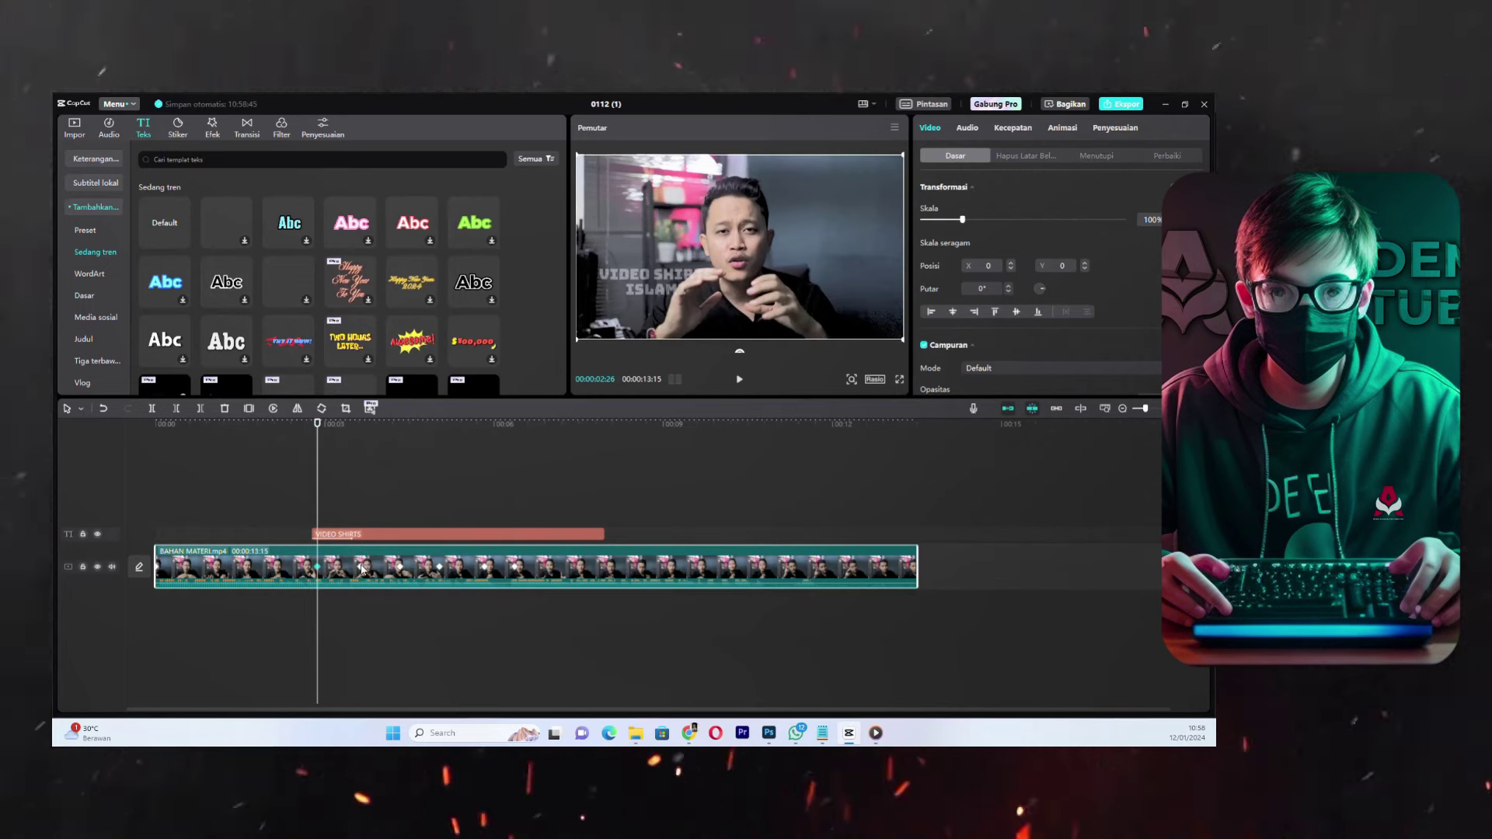
click(360, 570)
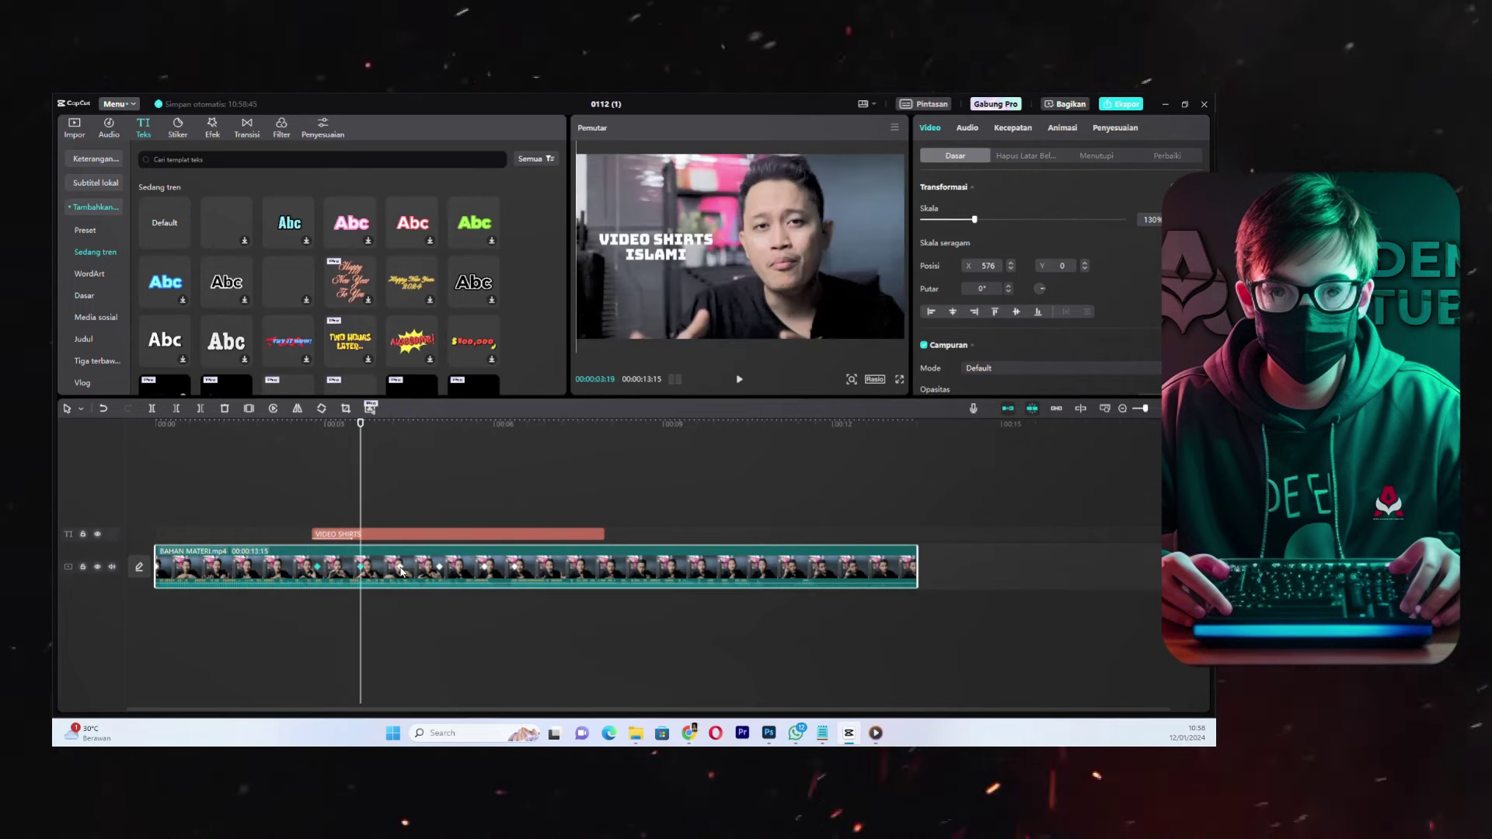
click(401, 571)
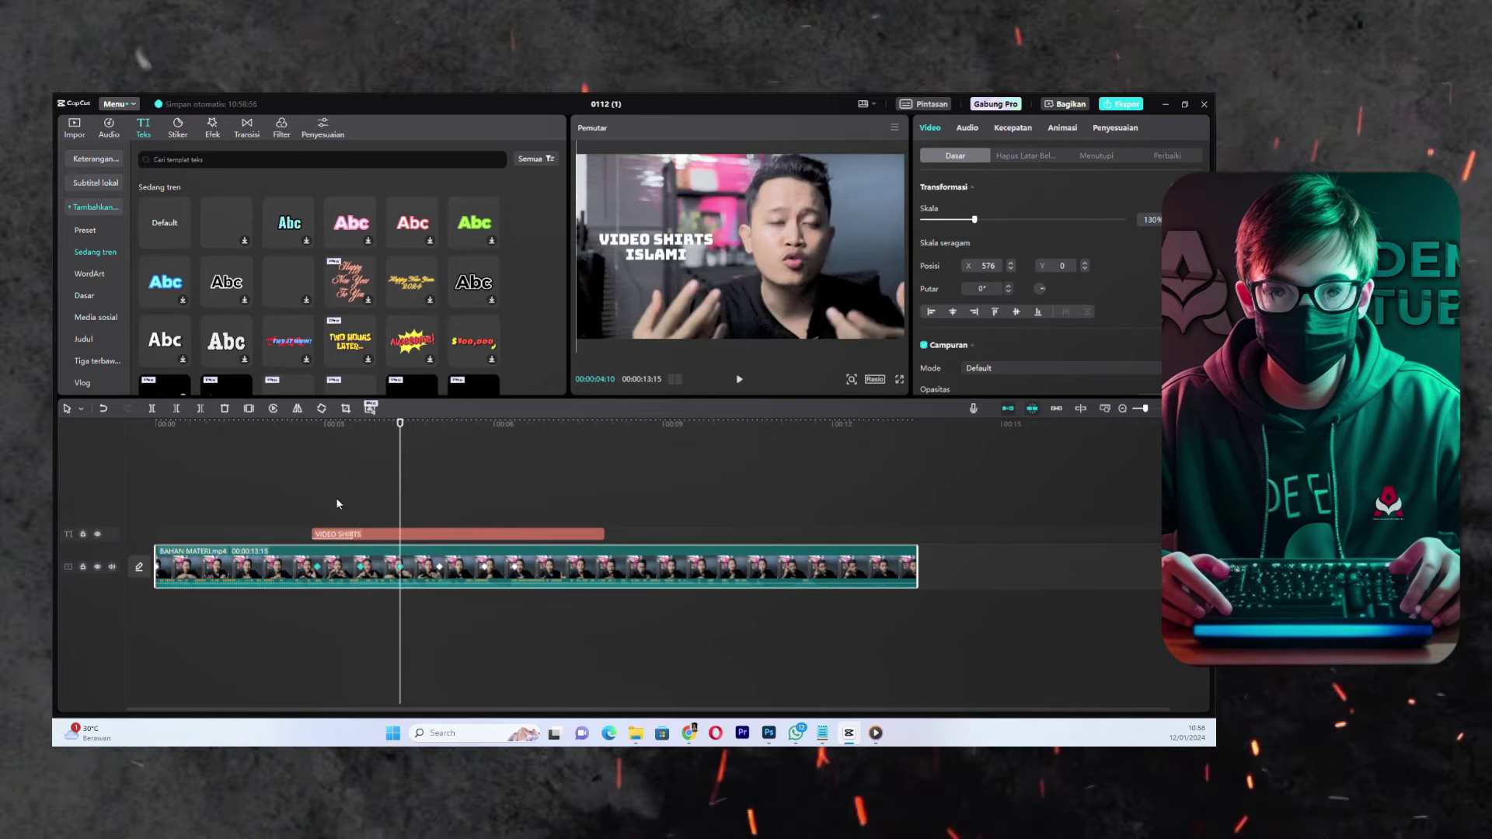
click(320, 569)
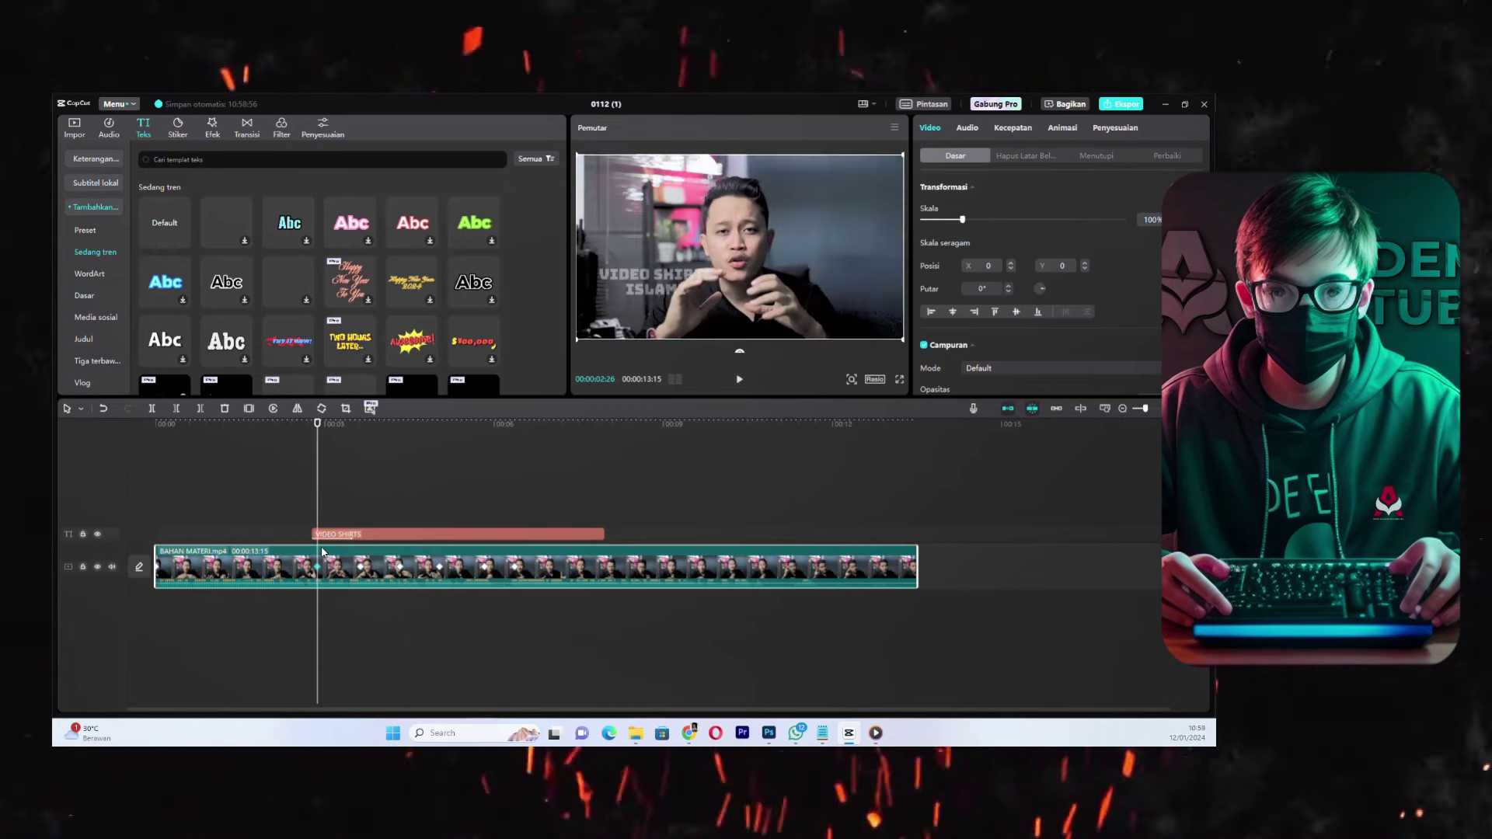
click(333, 534)
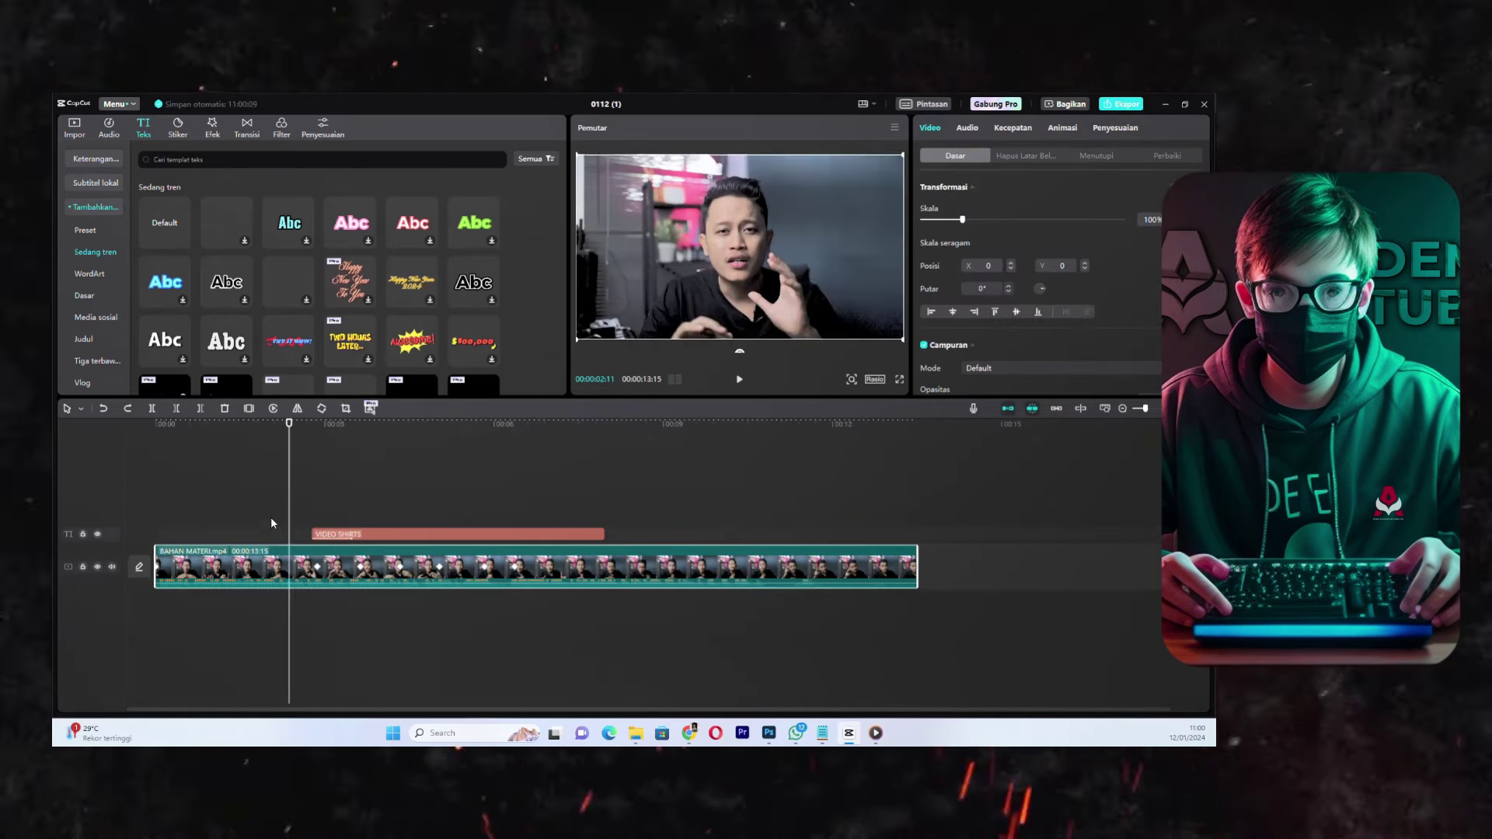
- Convert the VIDEO SHIRTS ISLAMI title into a compound clip (Buat klip gabungan)
click(310, 522)
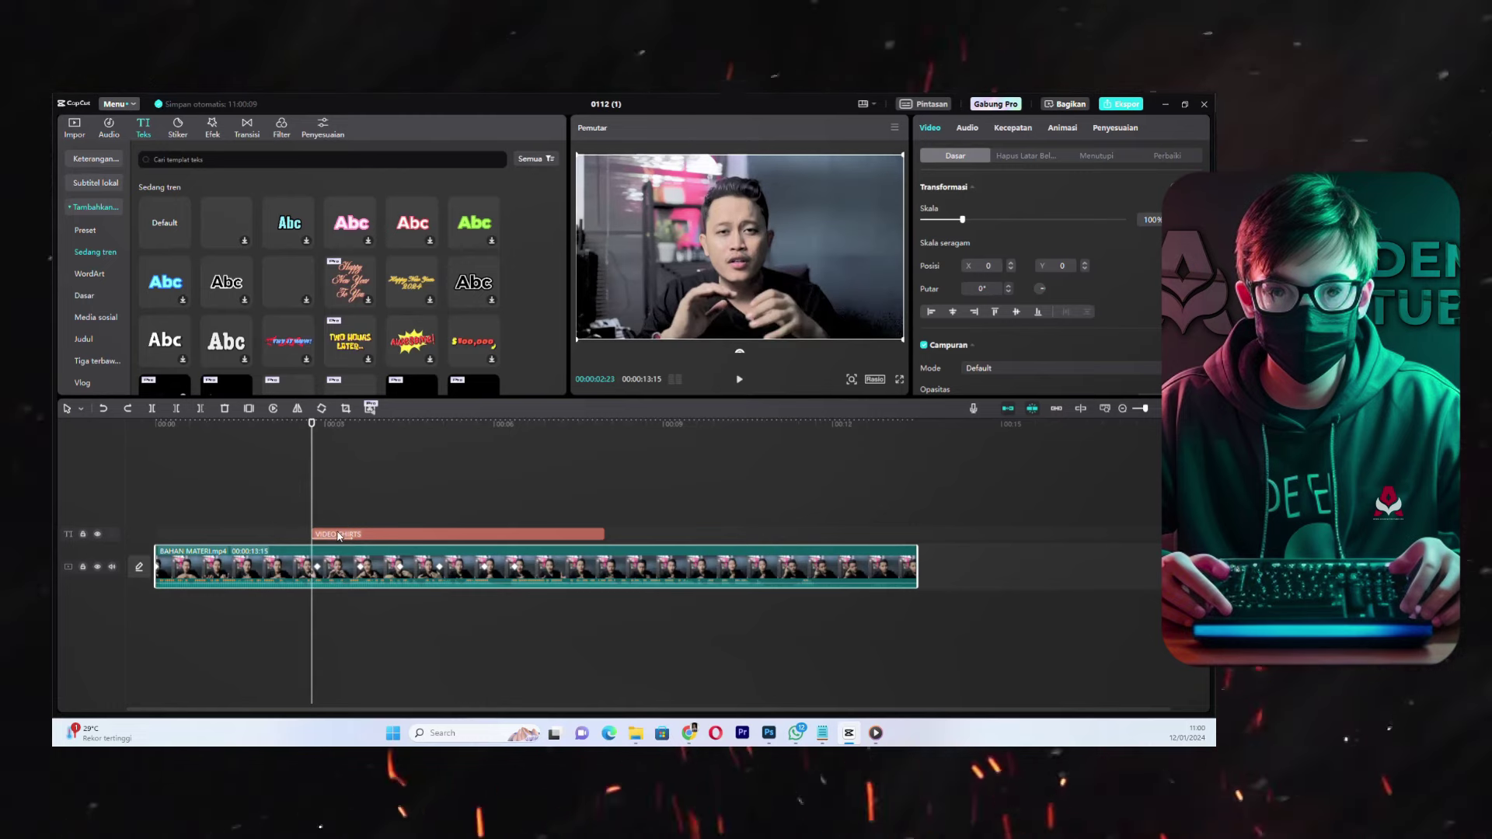
click(339, 535)
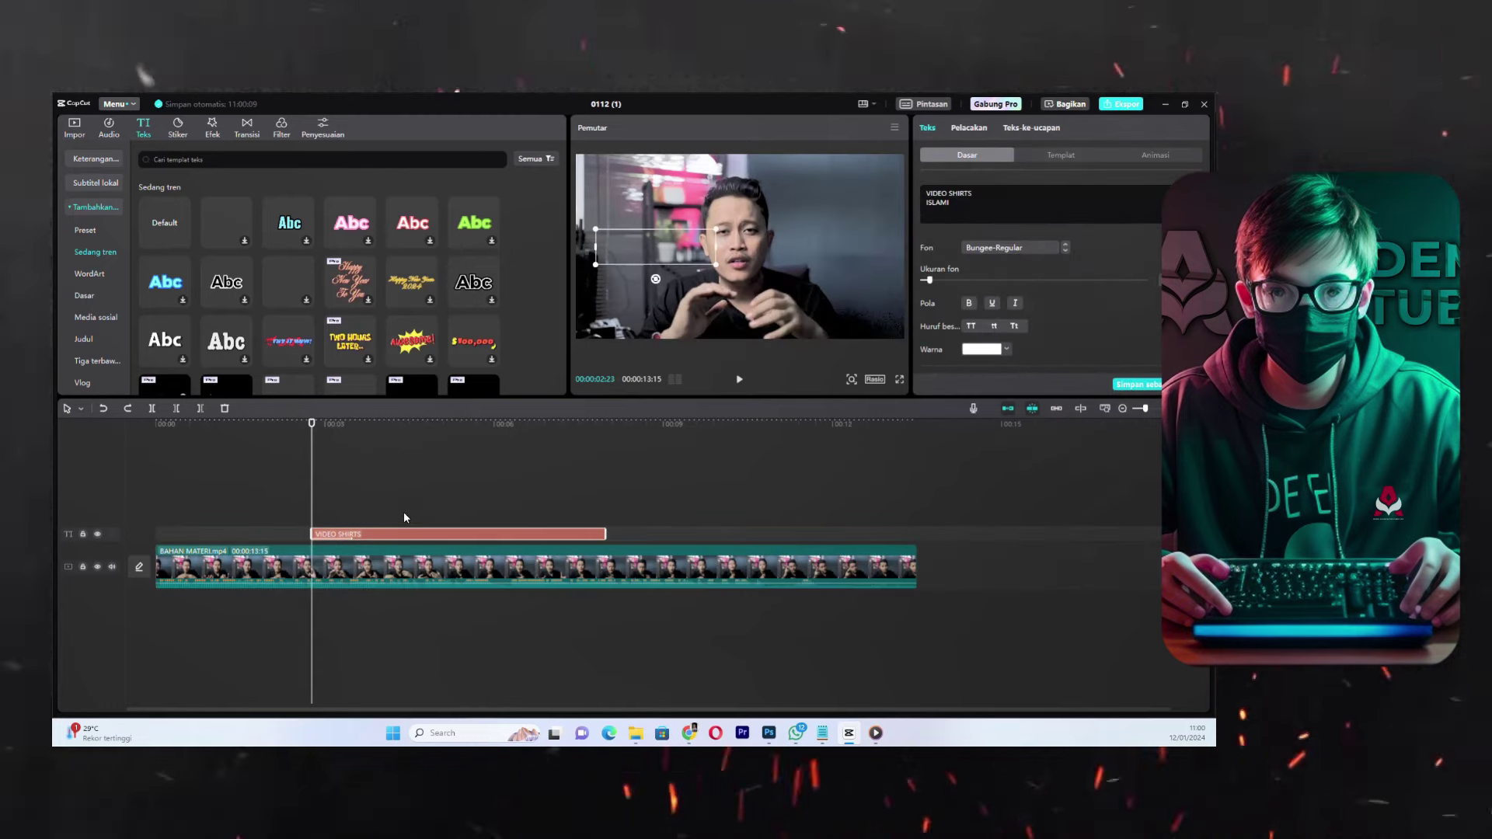
right_click(381, 536)
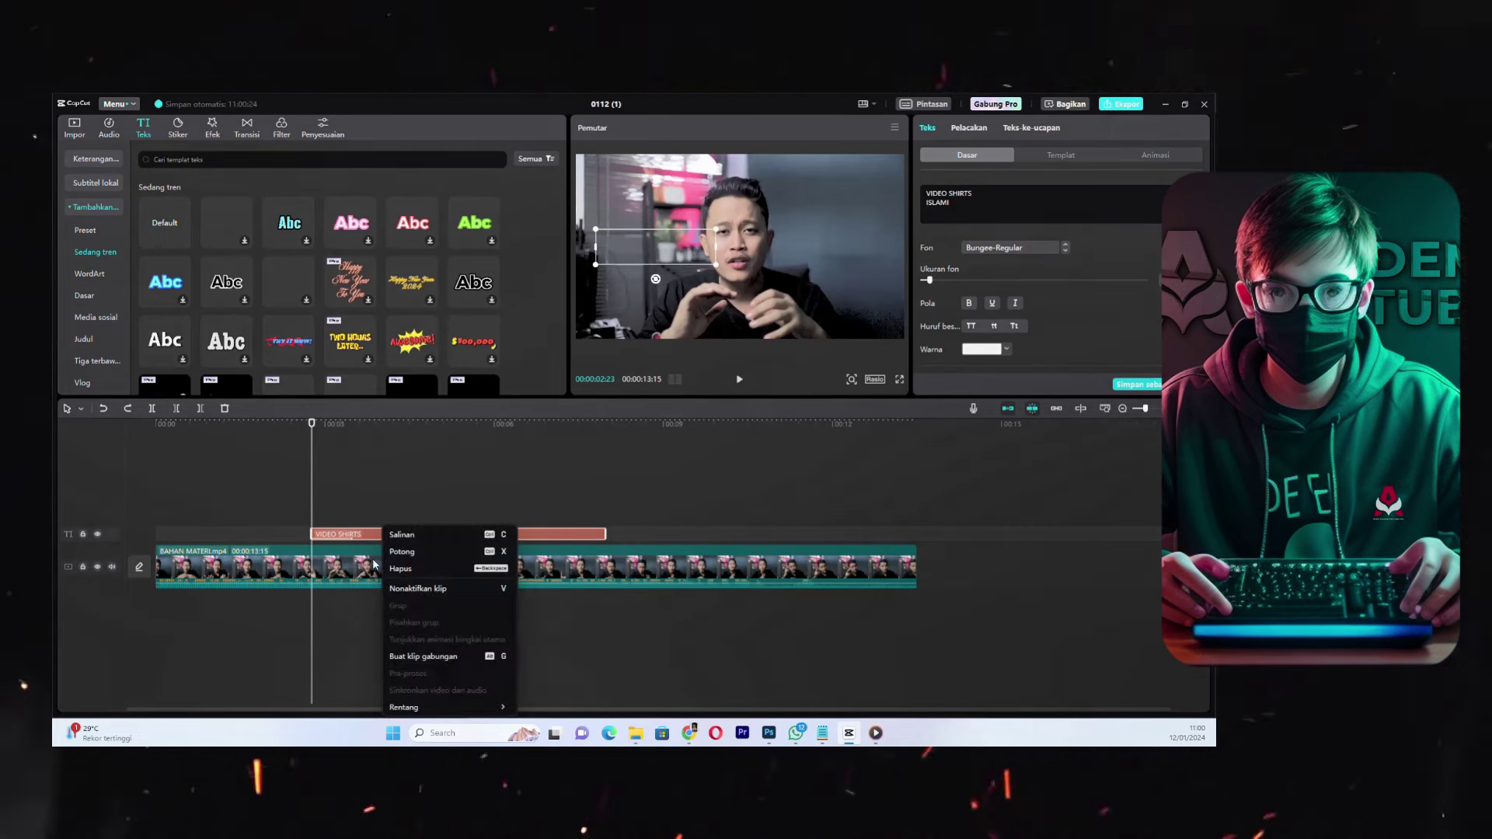
click(432, 656)
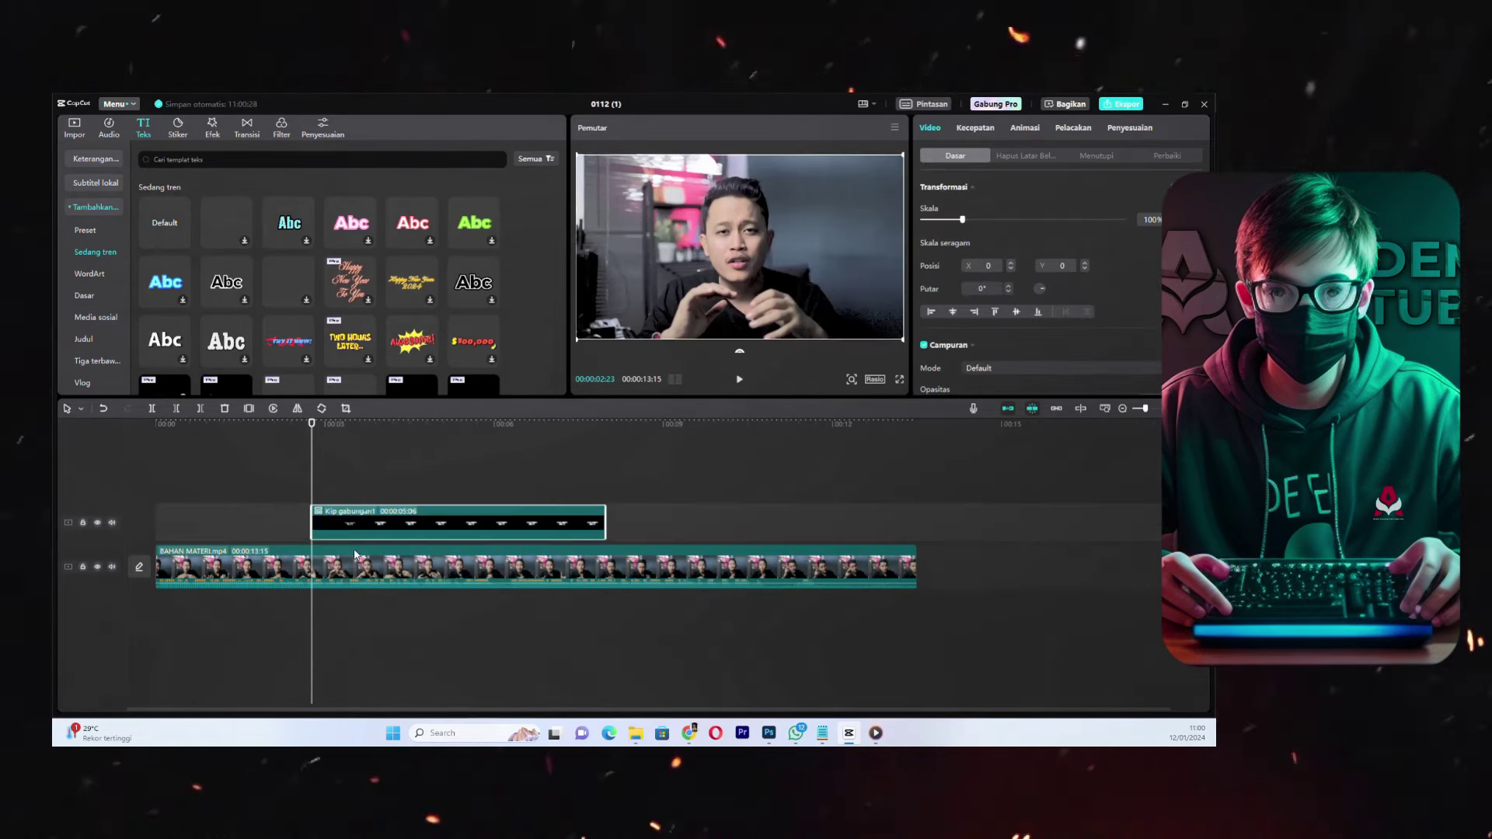
- Copy the video clip's first three keyframes and paste them onto the compound title clip at 00:00:02:26
click(334, 572)
click(317, 571)
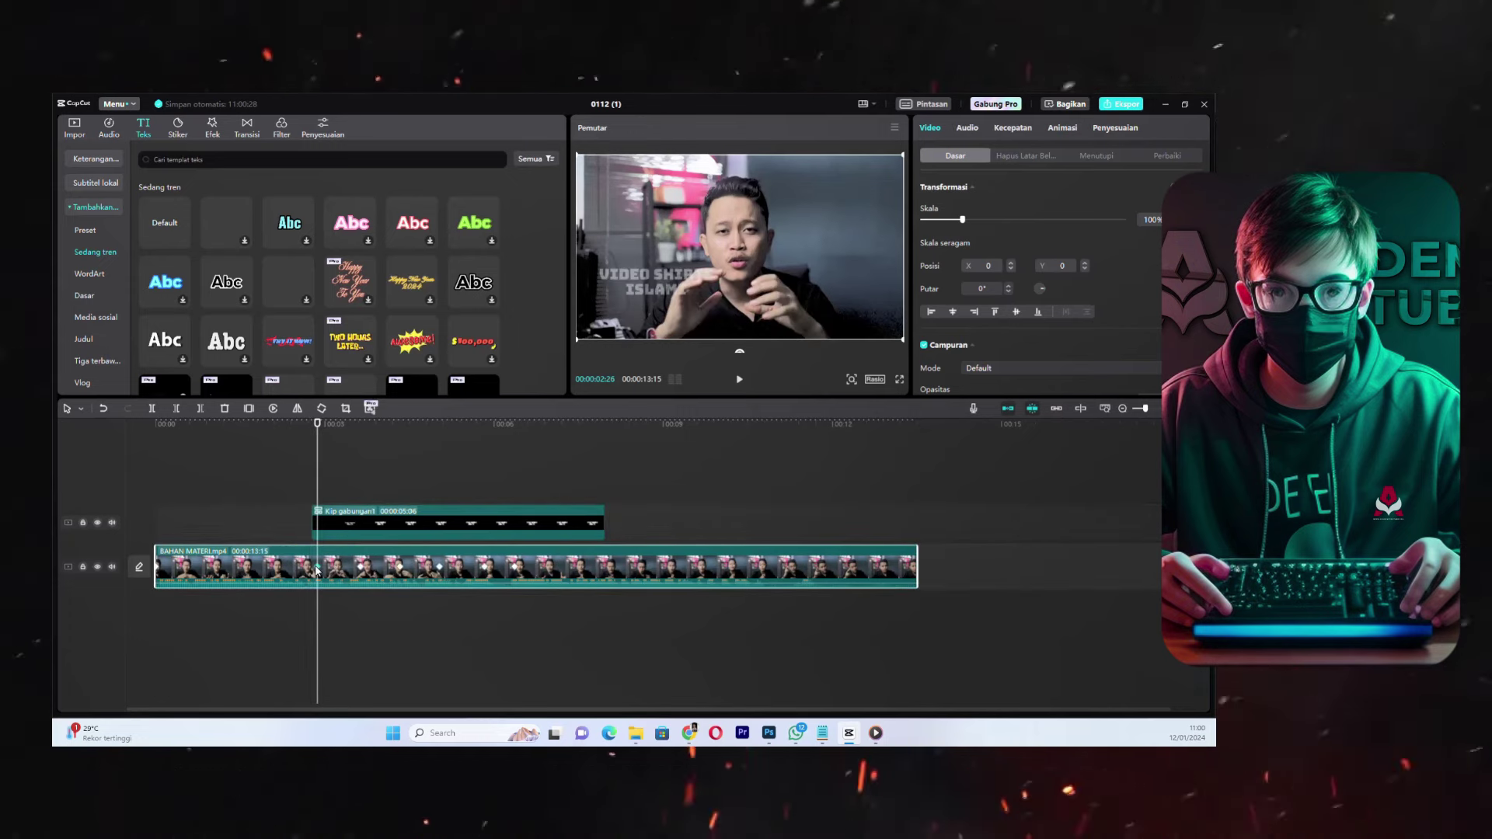
click(360, 570)
click(399, 575)
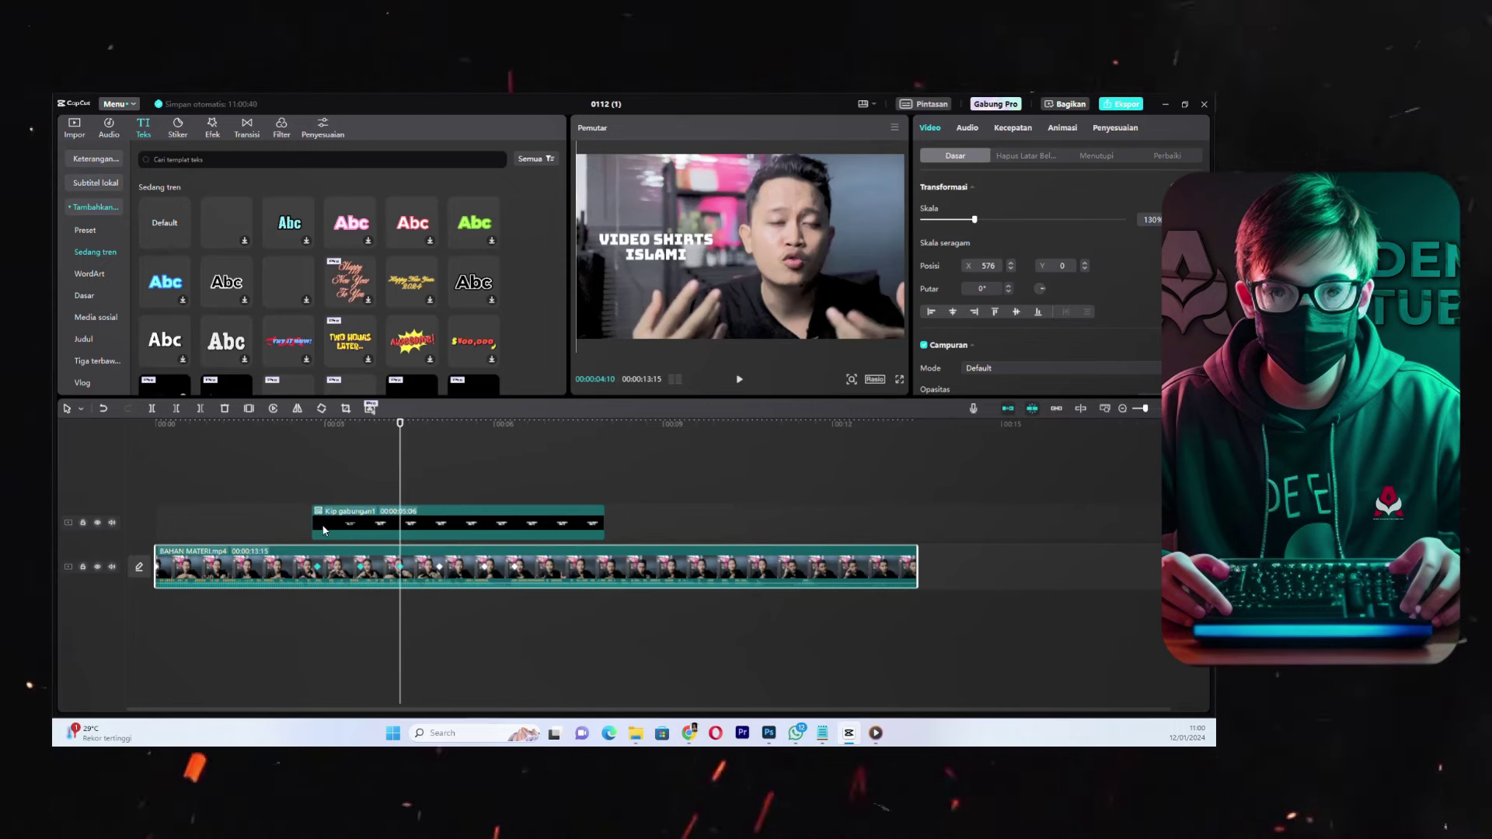
click(318, 571)
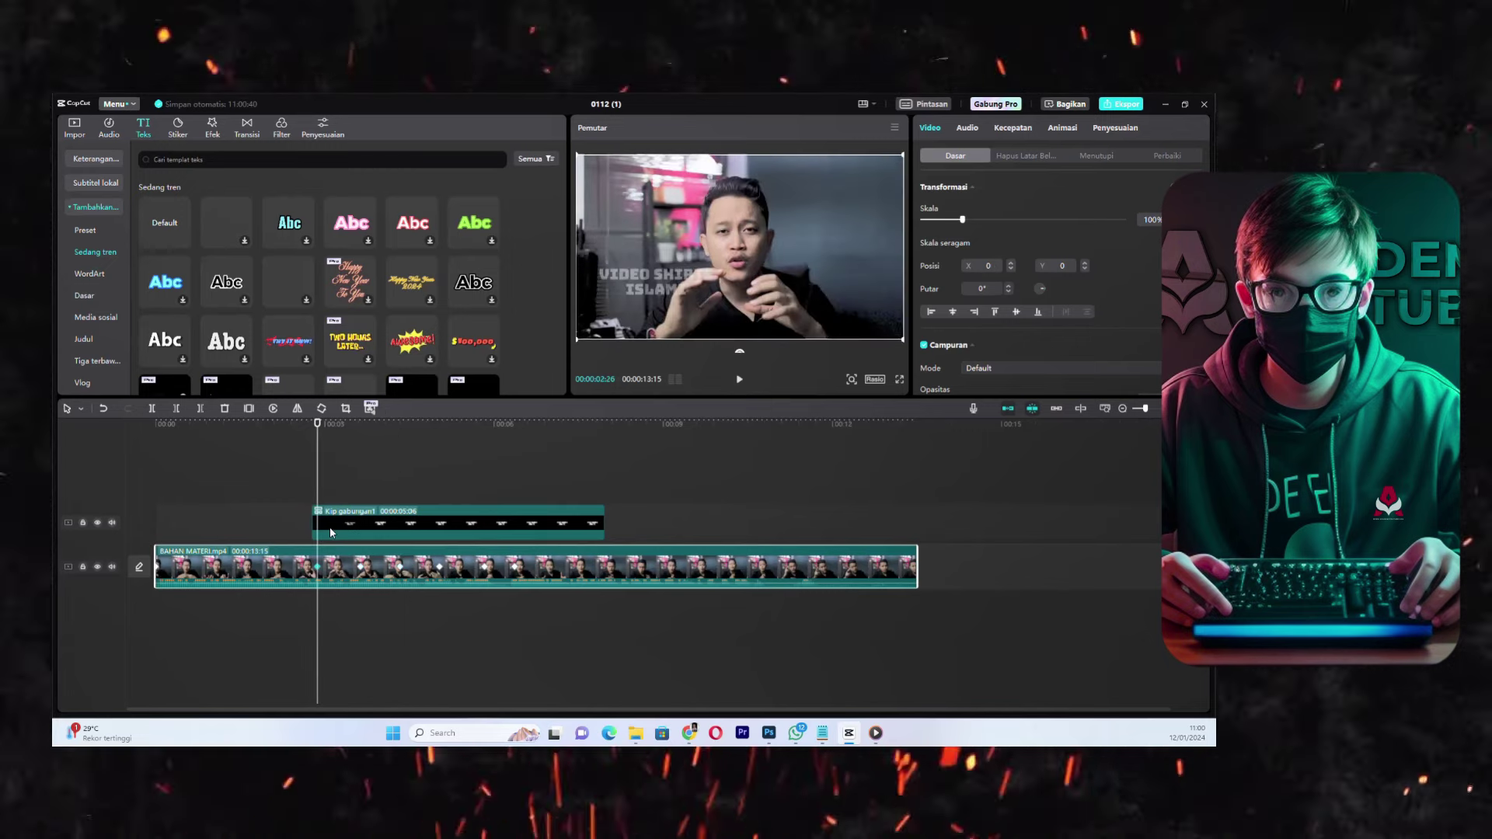
click(331, 531)
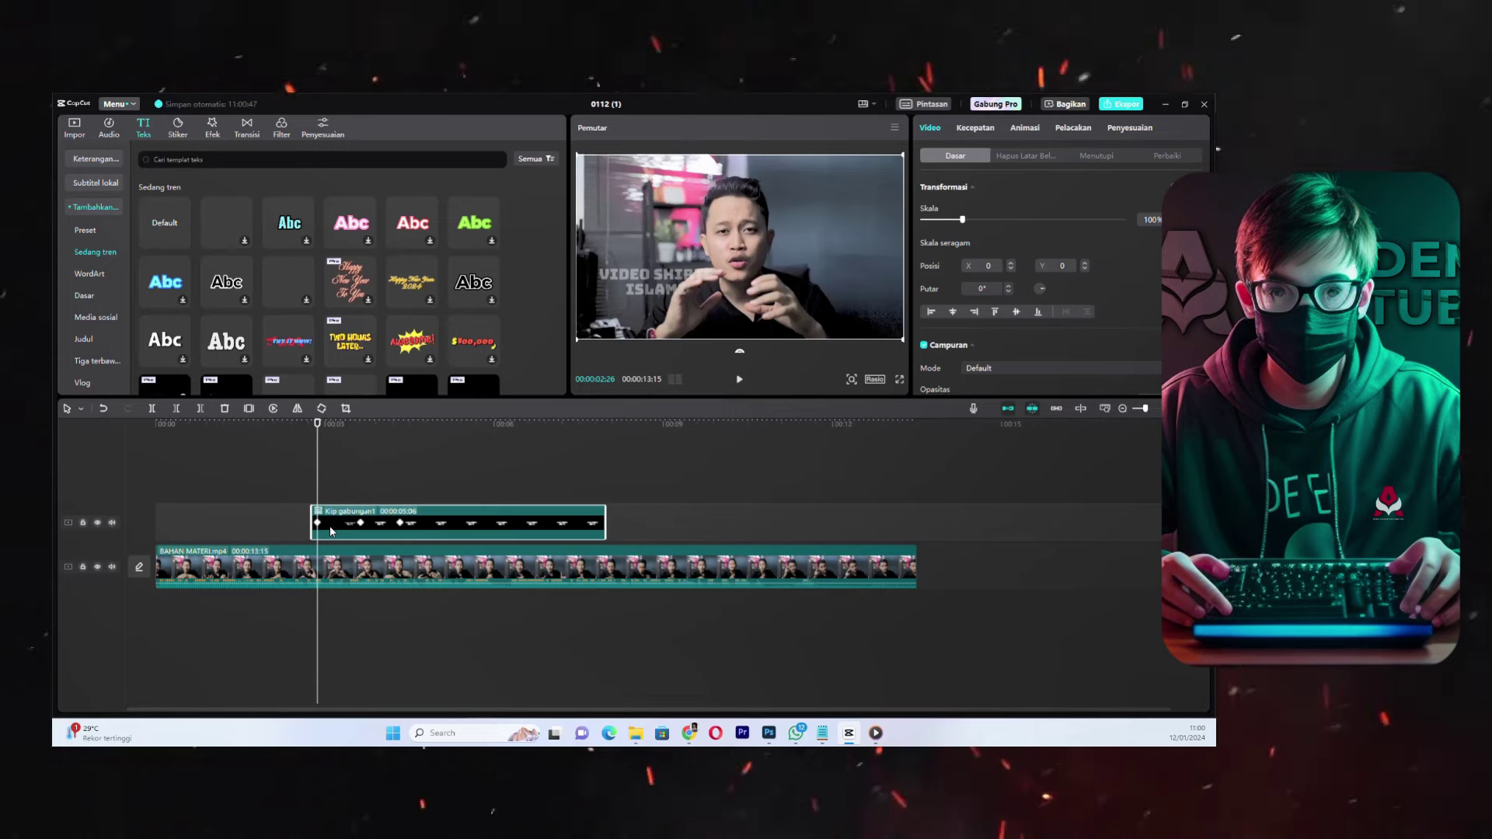
- Replay the zoom-in to check how the compound title clip moves with the pasted keyframes
click(270, 478)
key(space)
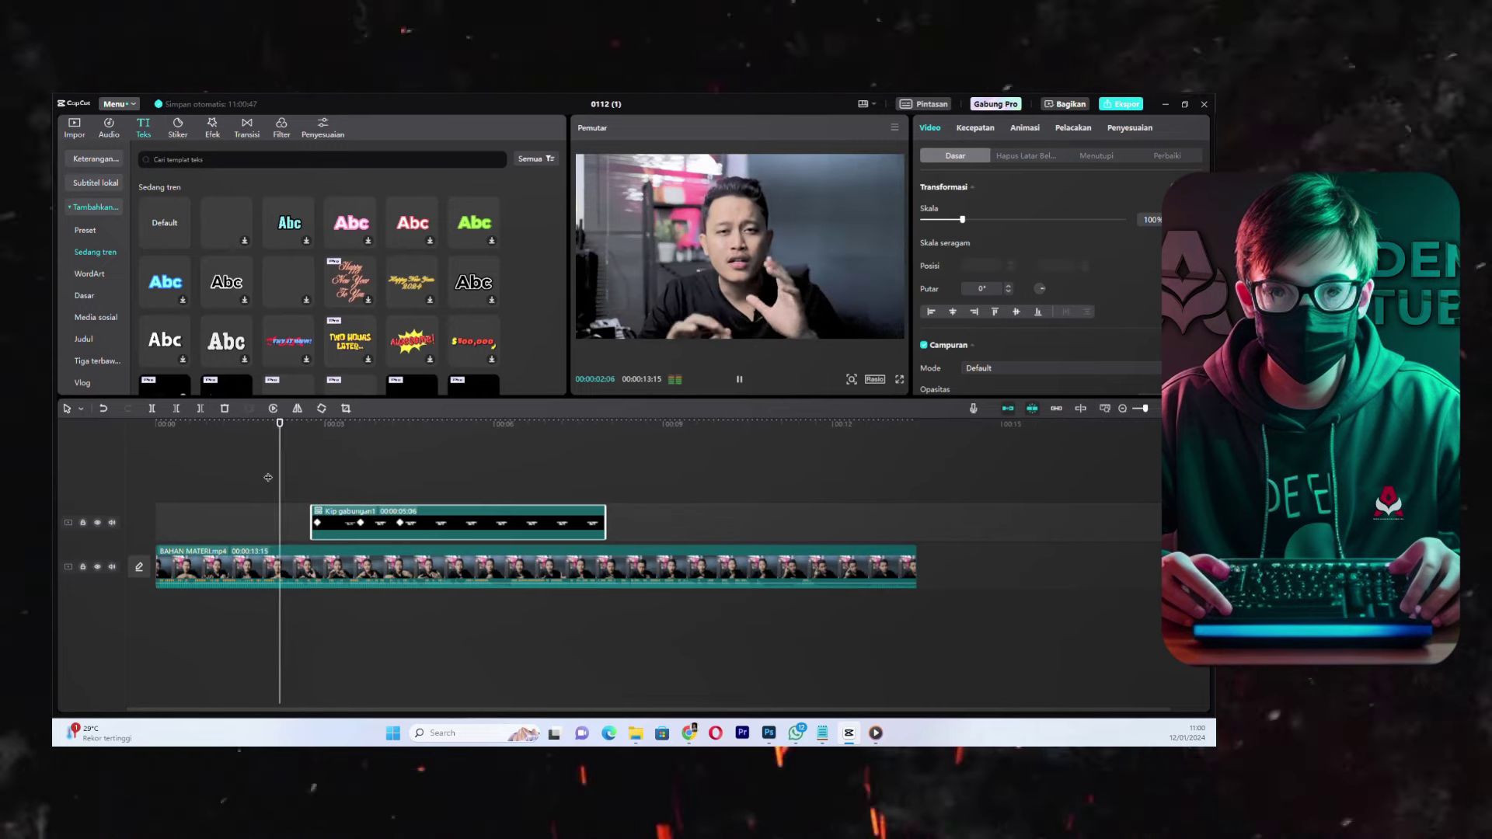
key(space)
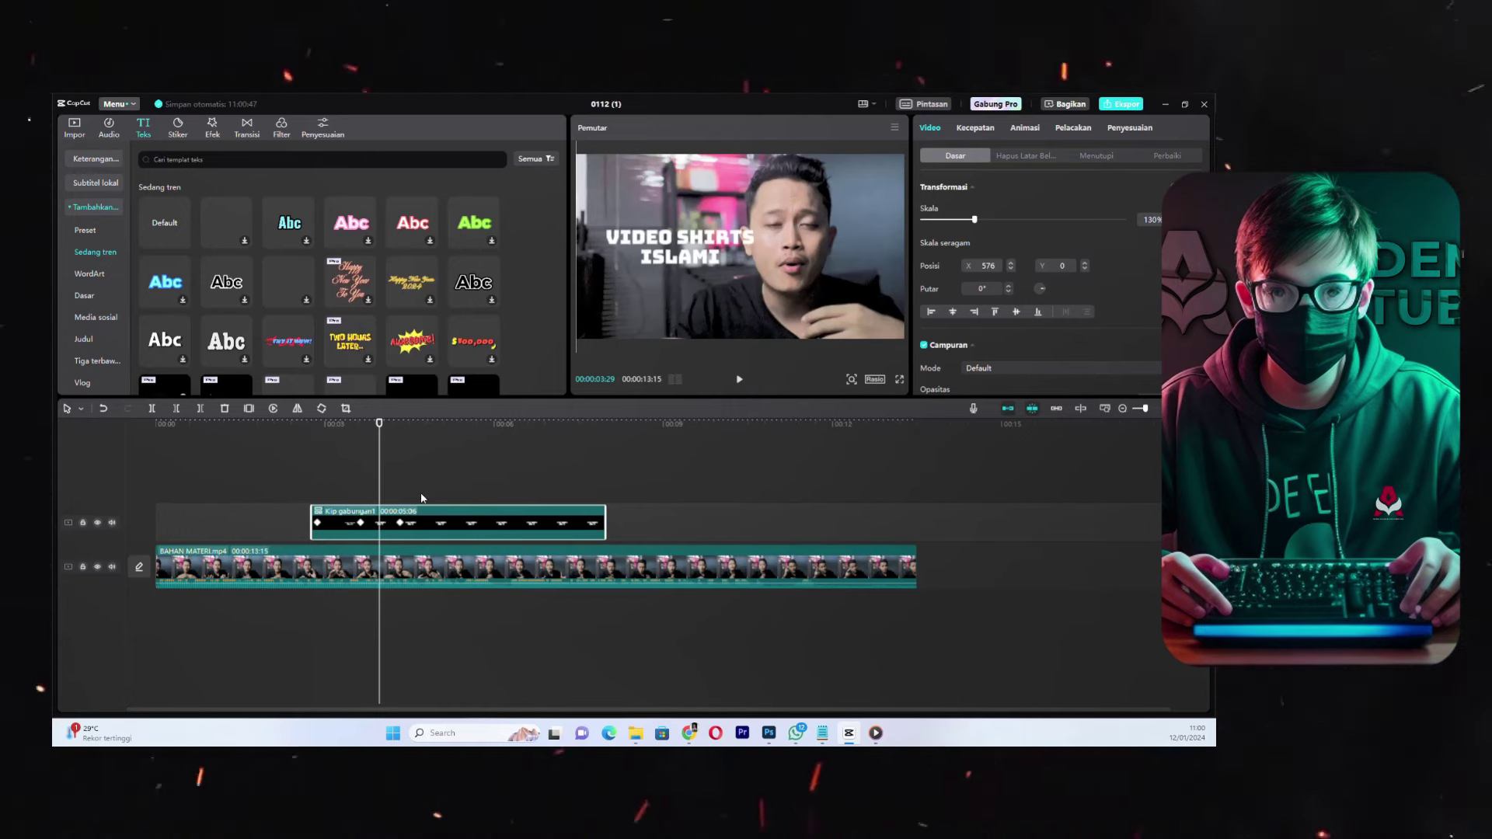
- At the compound title clip's second keyframe, set the scale to 100% and the X position to 0
click(318, 526)
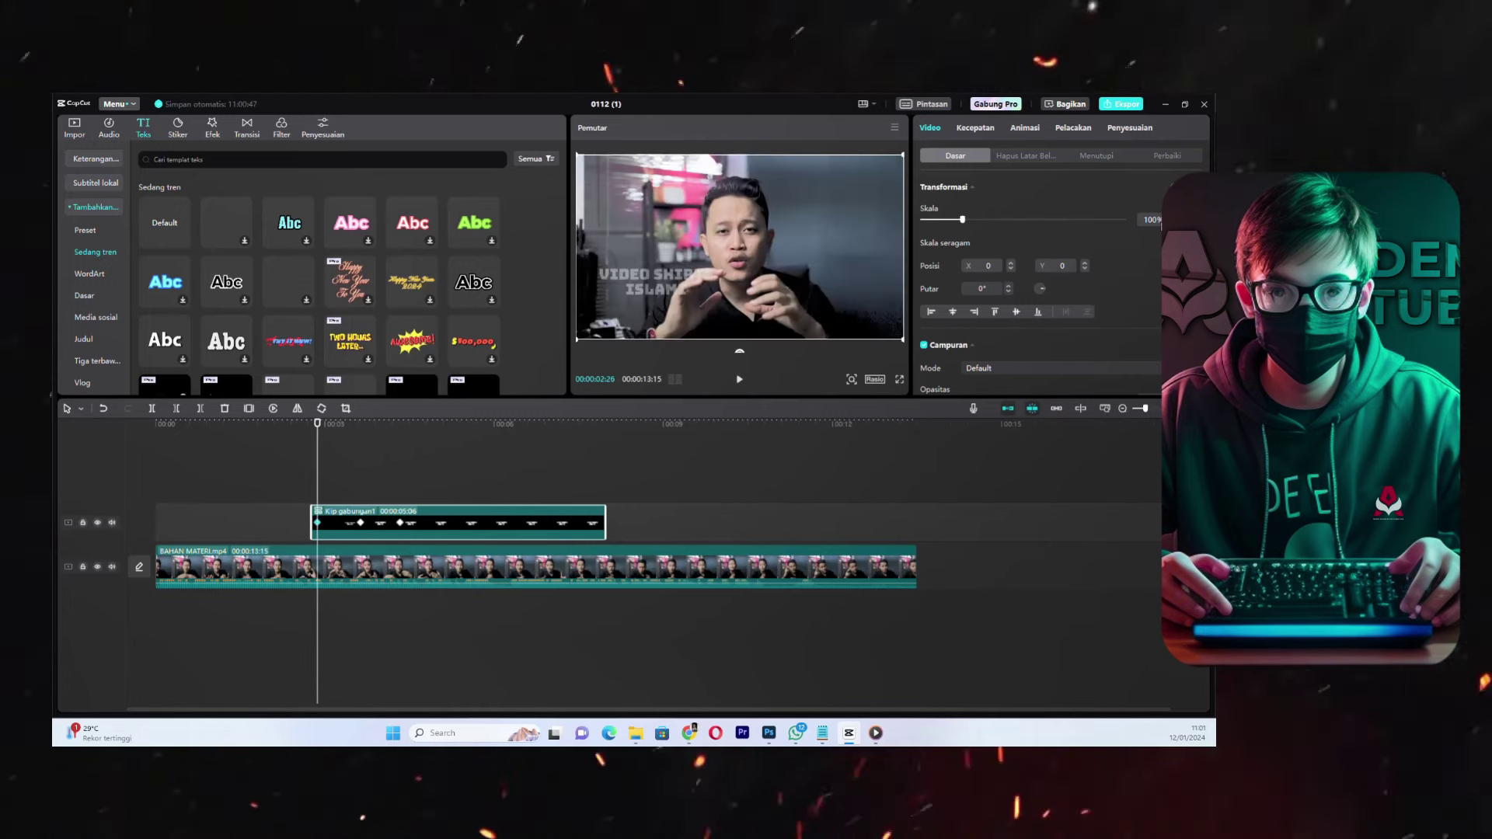
click(362, 525)
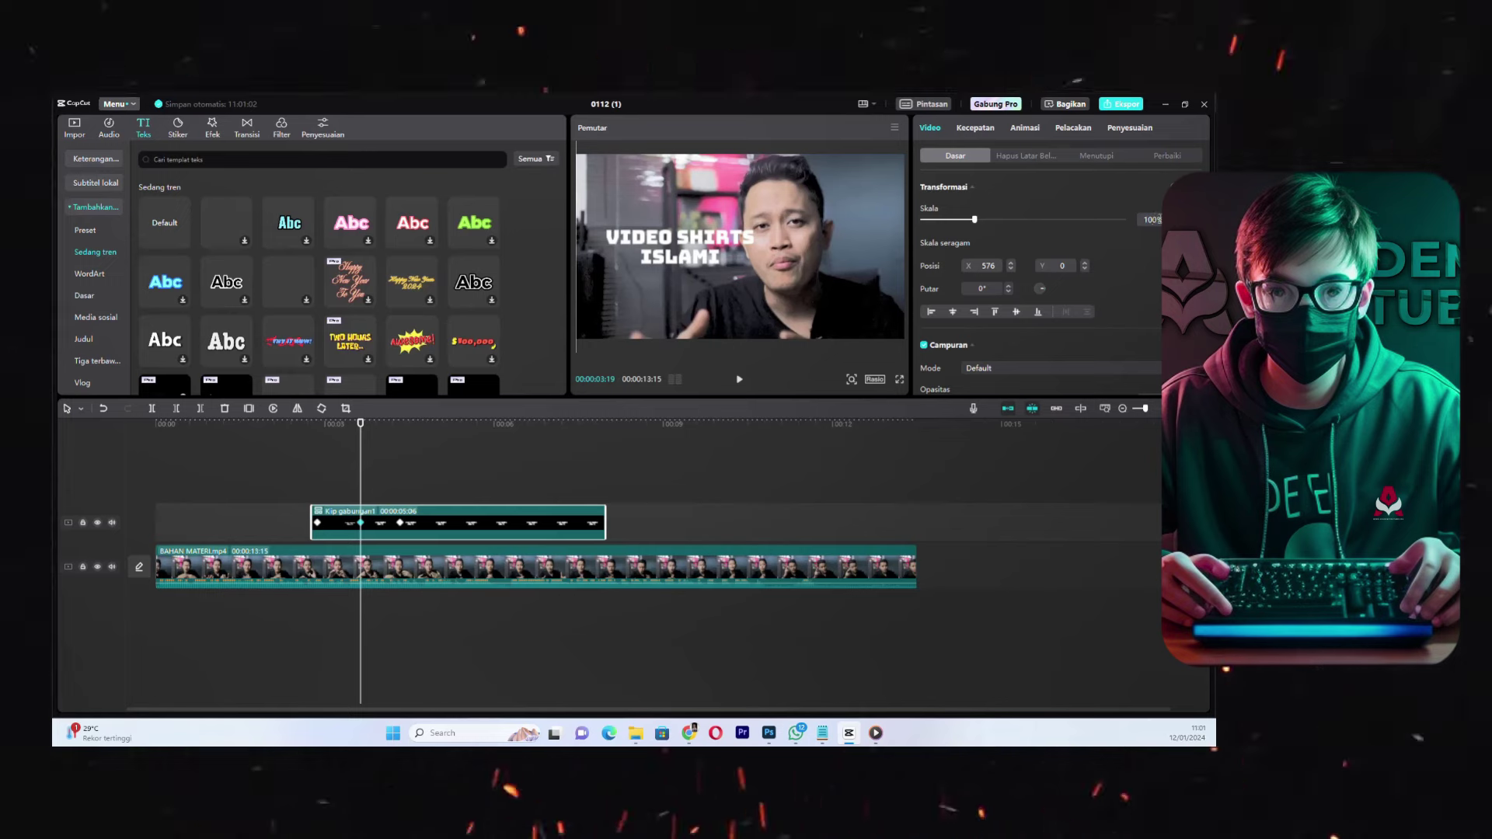
key(Return)
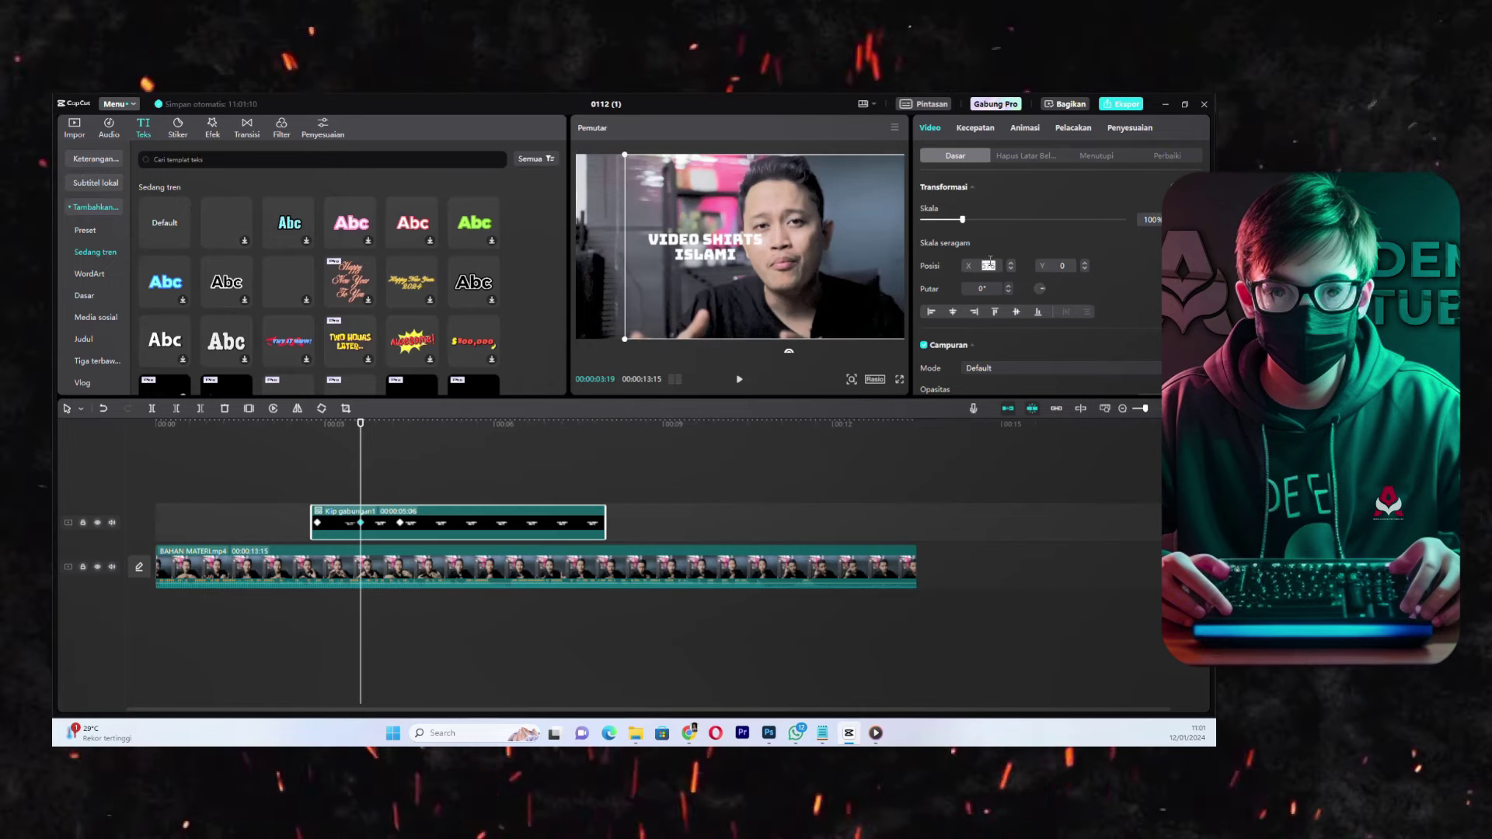
click(987, 266)
text(0)
key(Return)
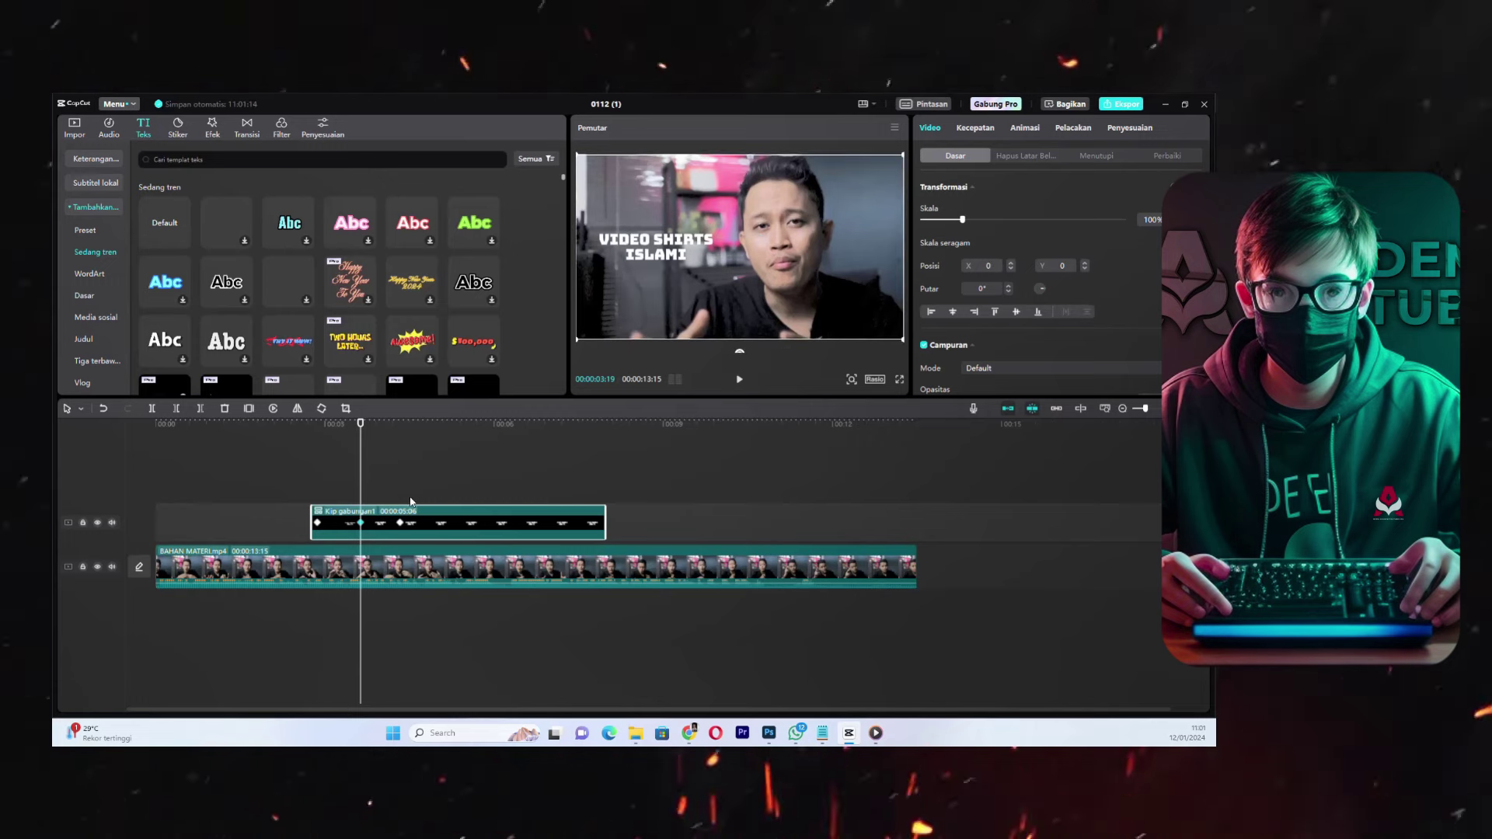
- At the compound title clip's third keyframe, set the scale to 100% and the X position to 0
click(403, 523)
click(1149, 220)
text(100)
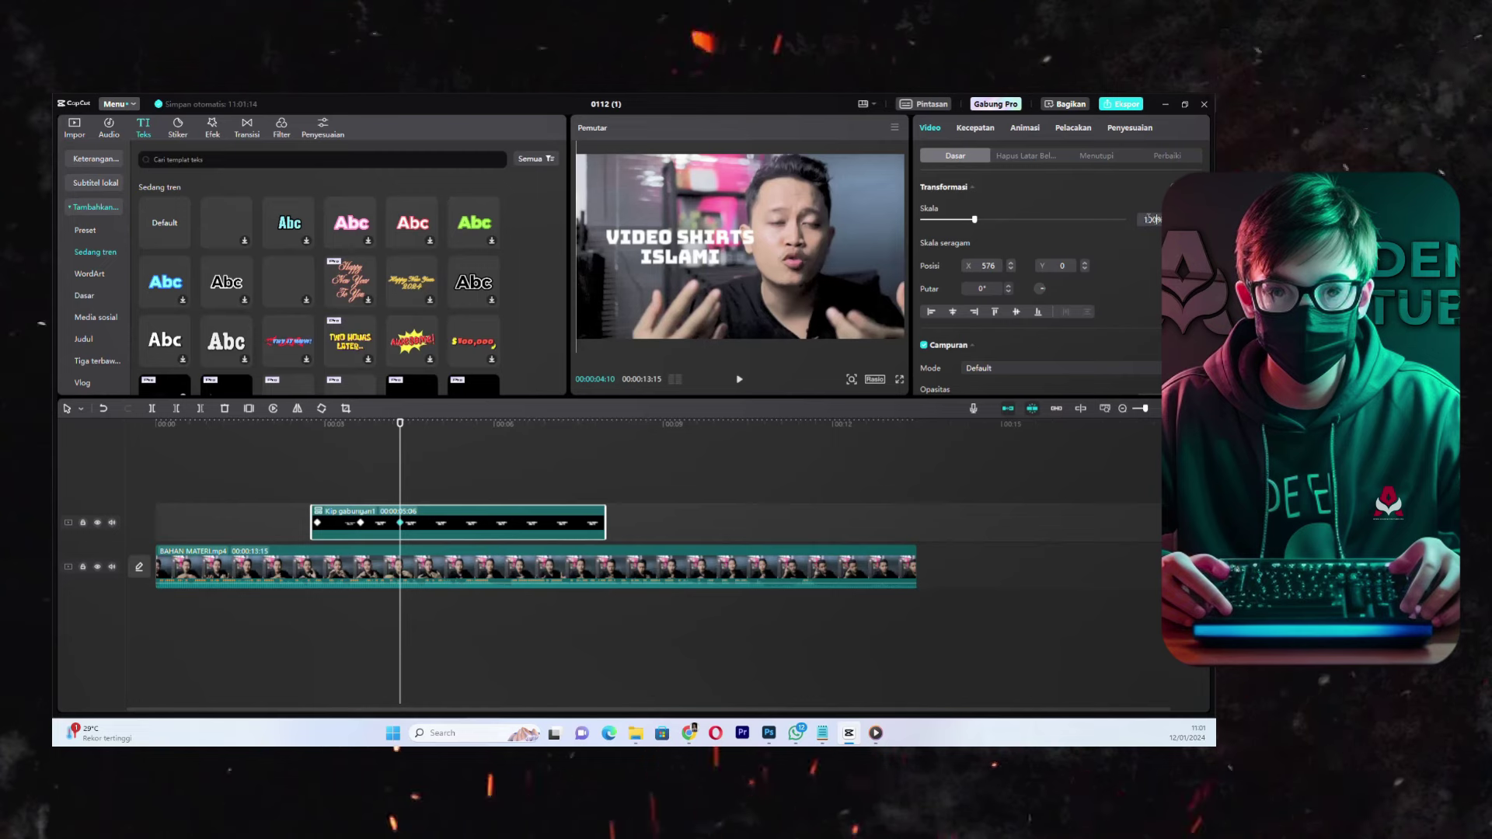
key(Return)
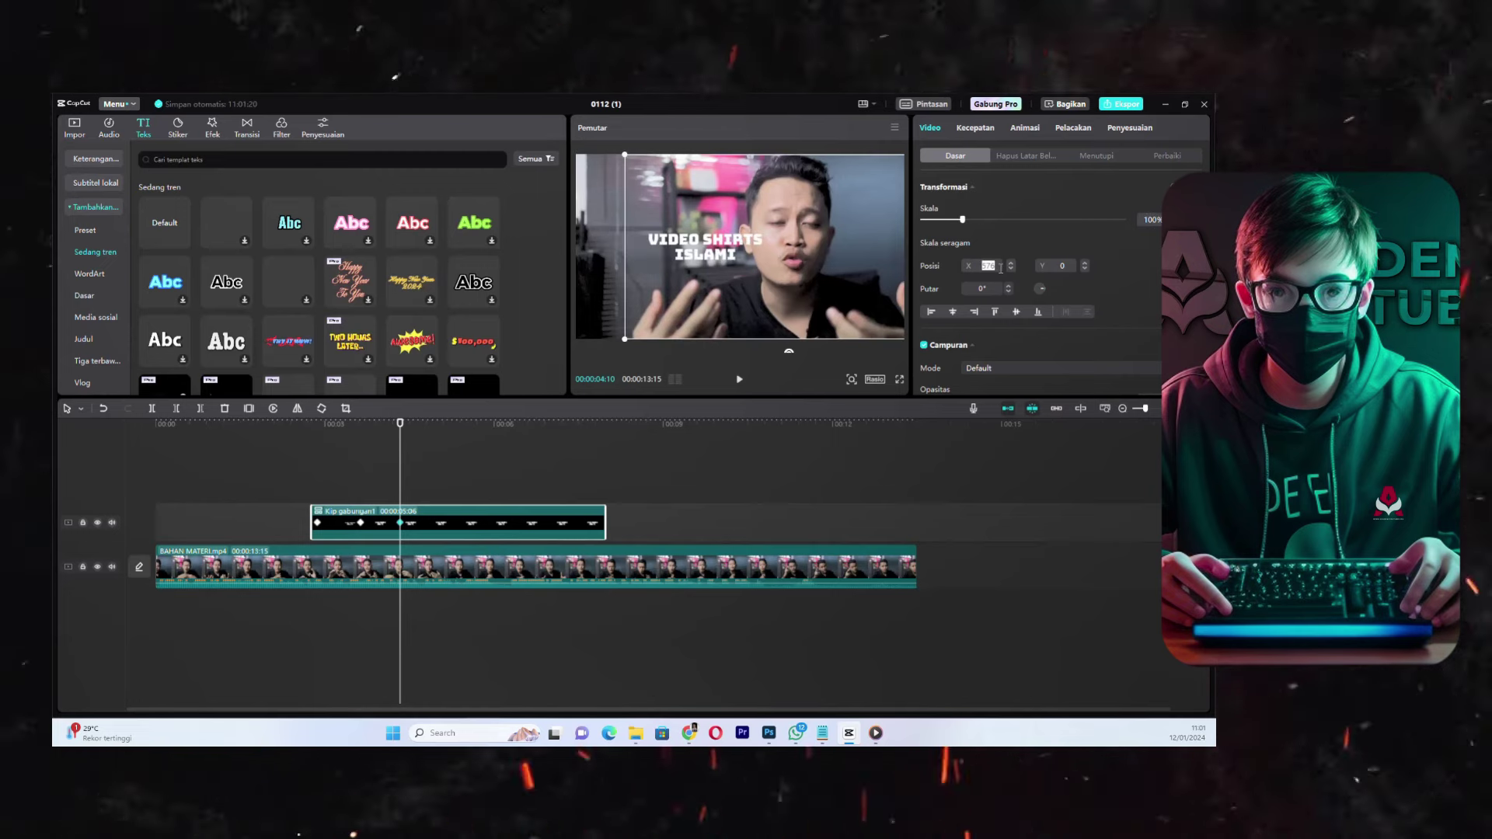
text(0)
key(Return)
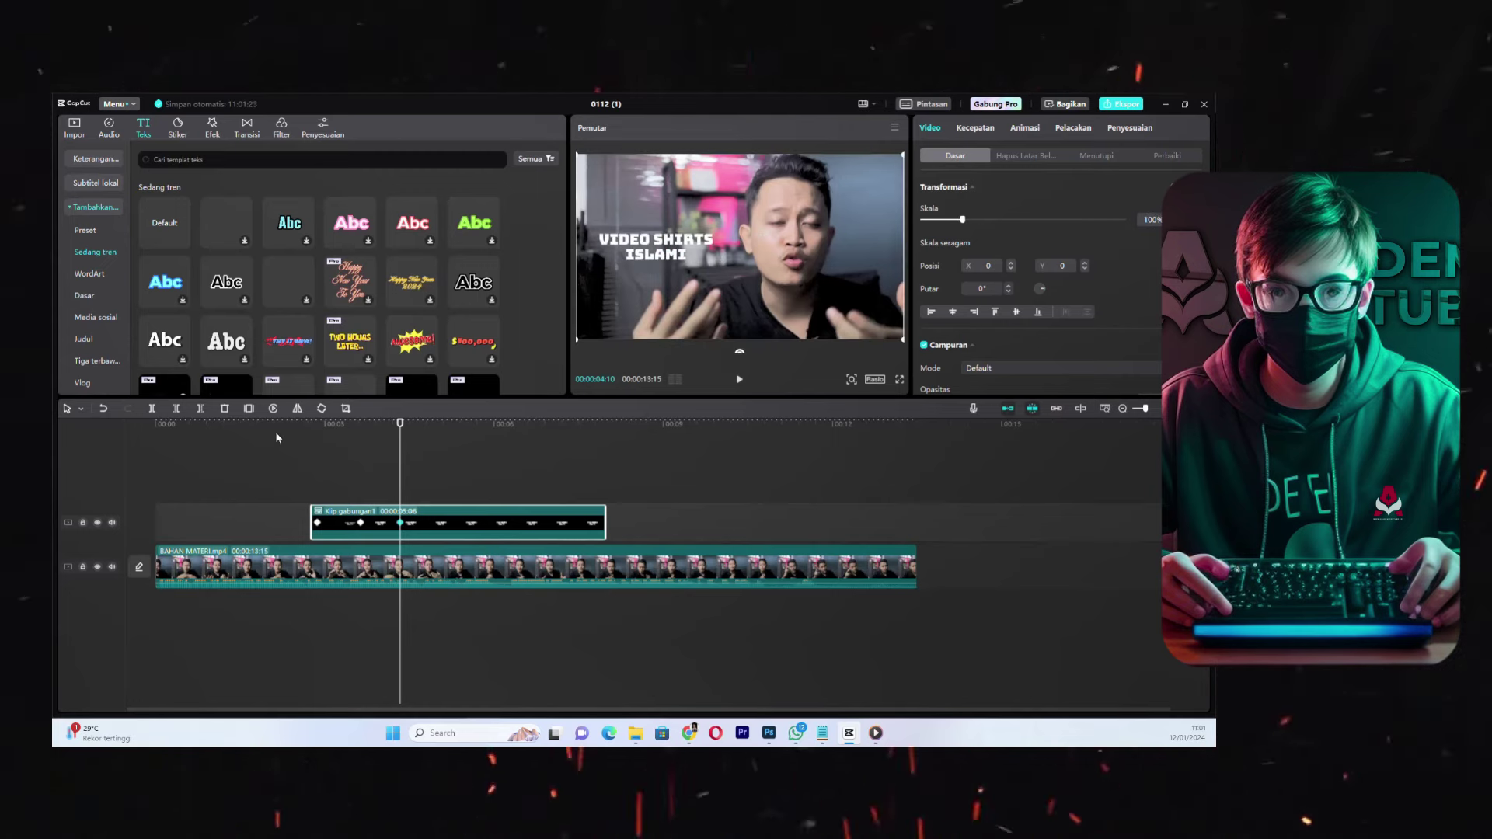
- Replay the title section across its three keyframes to check the compound title against the camera move
click(265, 435)
key(space)
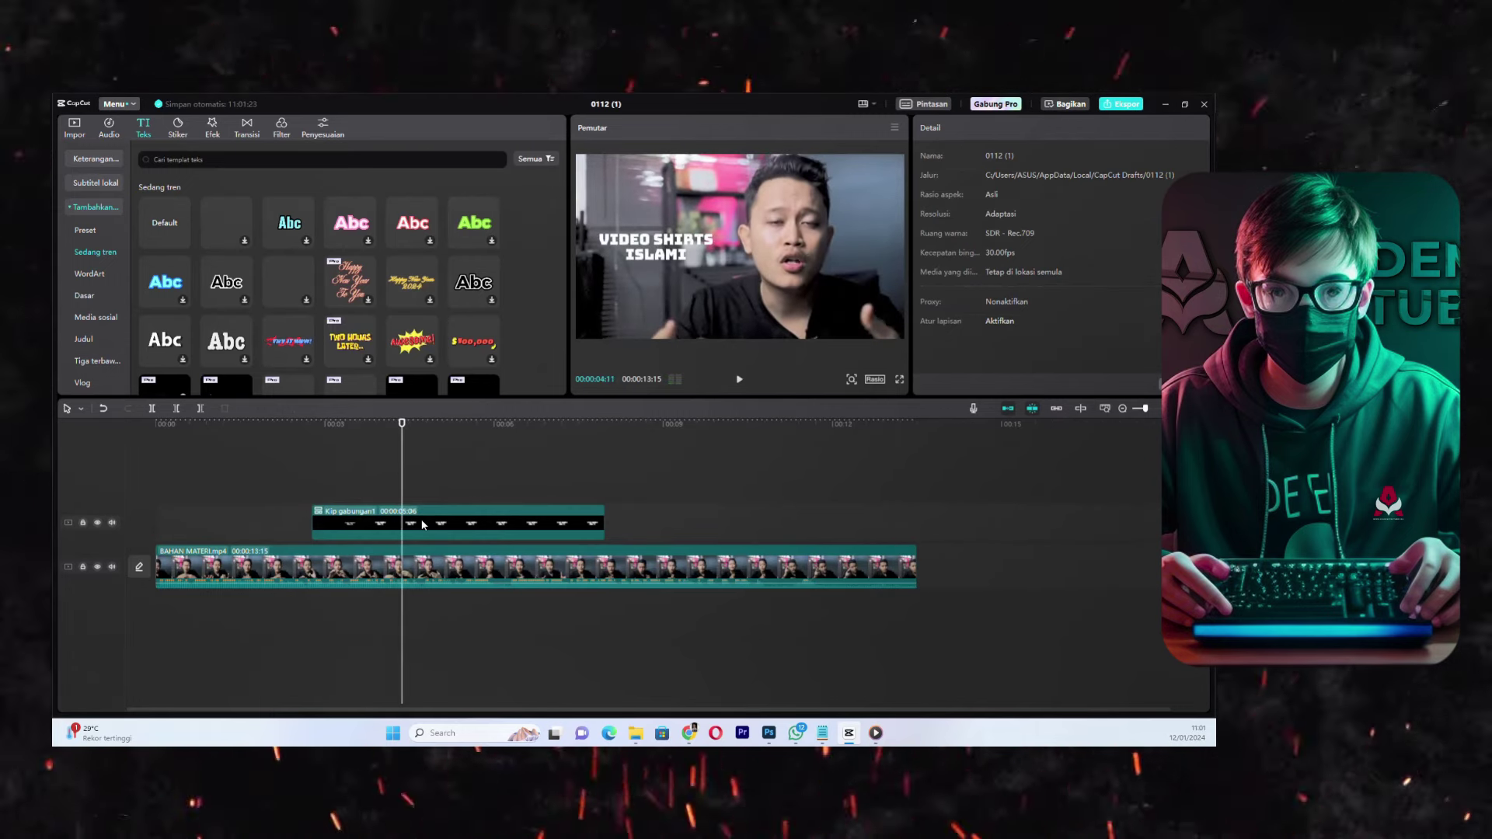
click(420, 525)
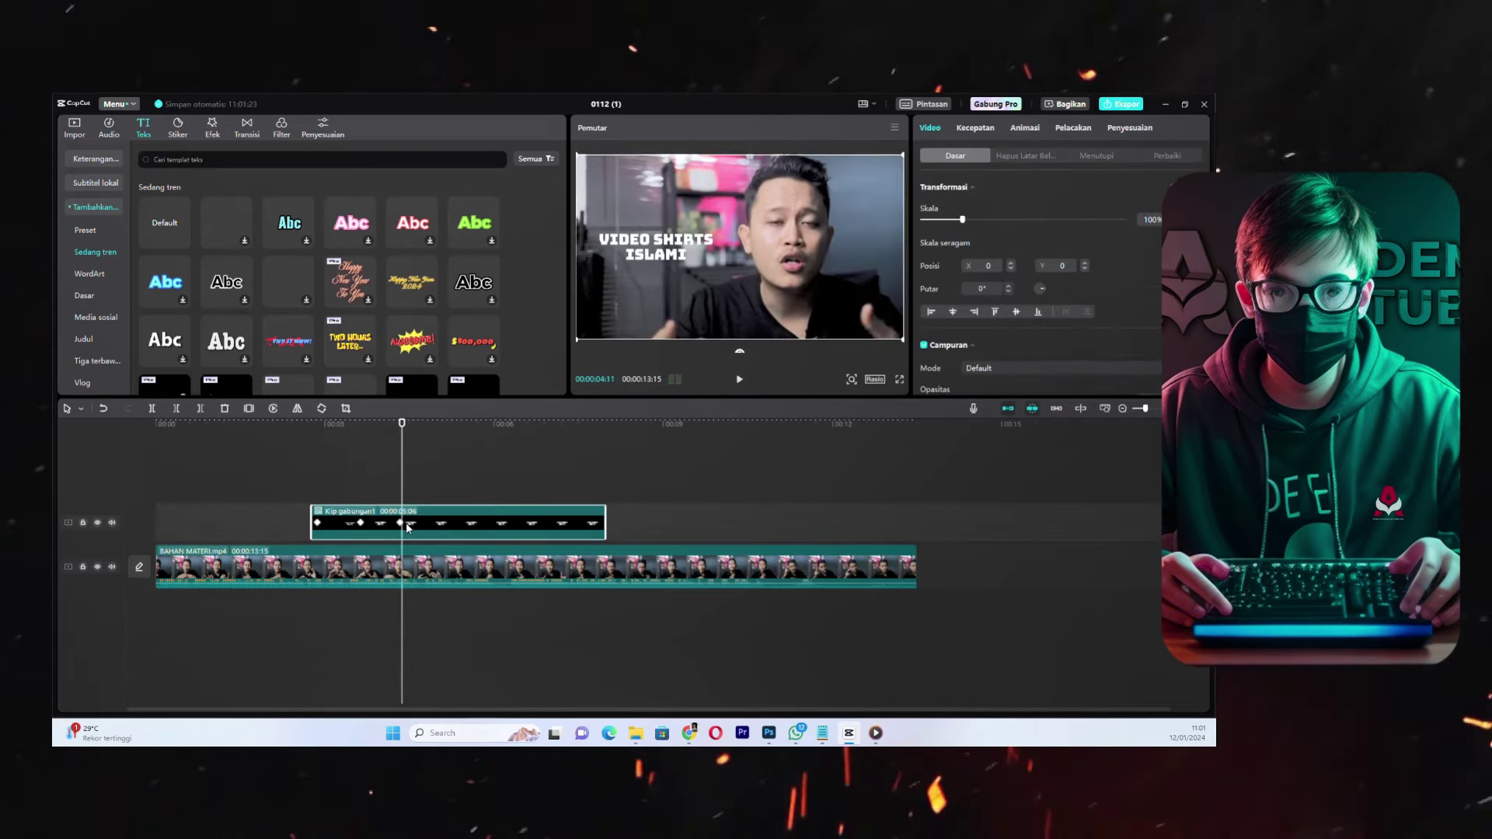
key(Left)
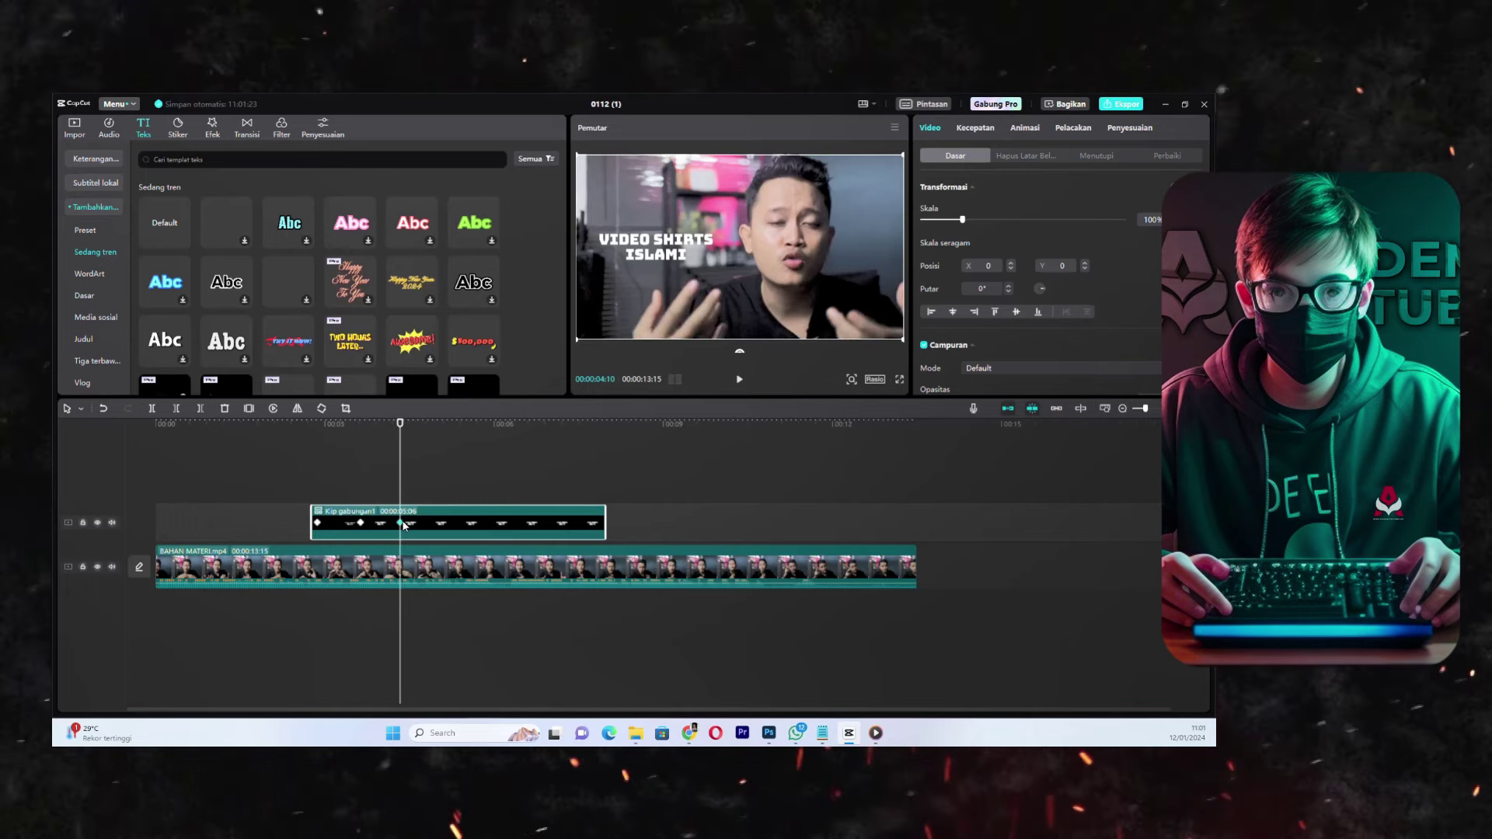
click(336, 471)
click(322, 425)
key(space)
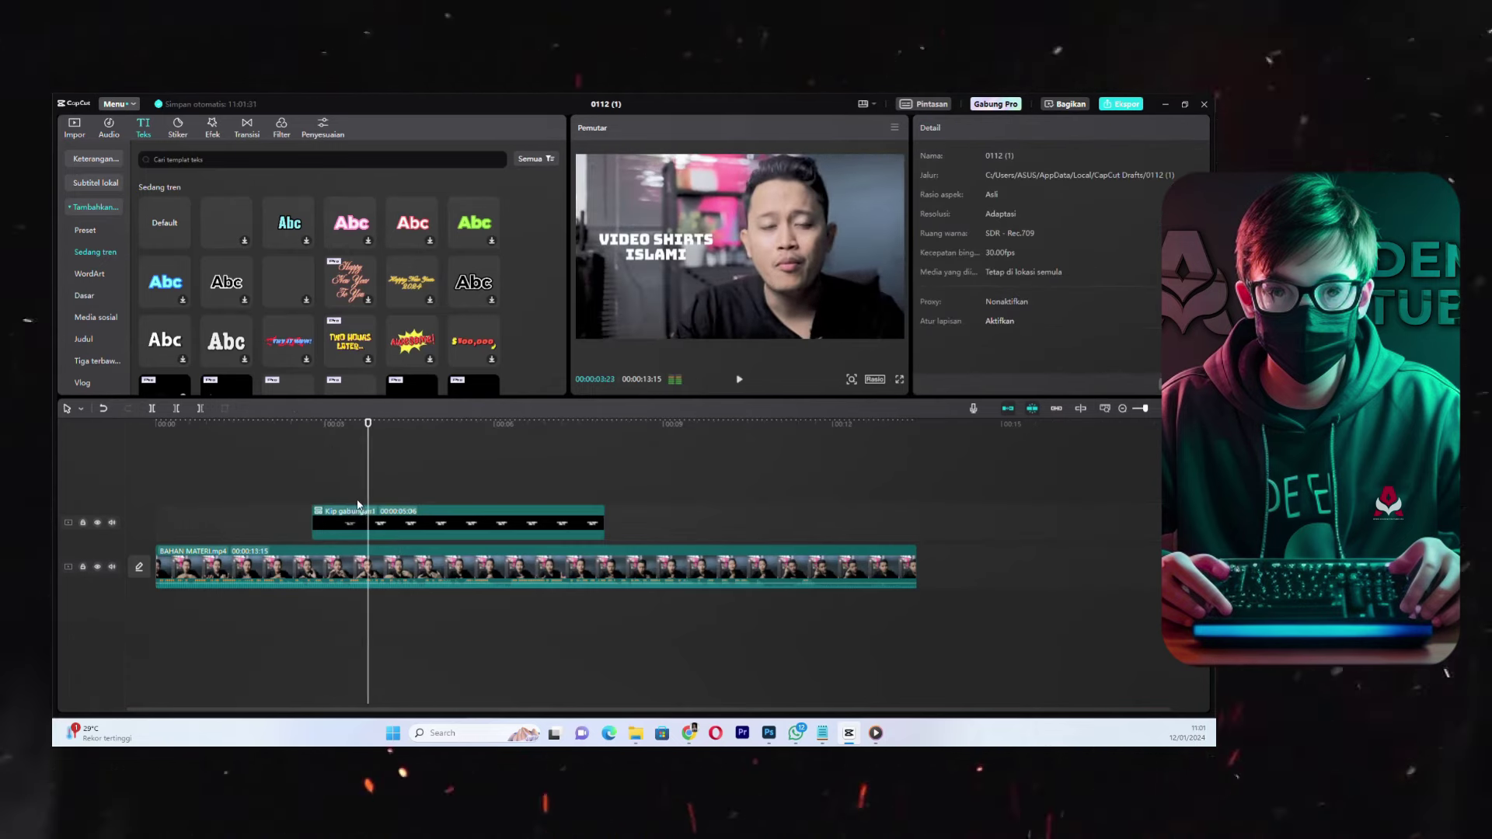
click(363, 518)
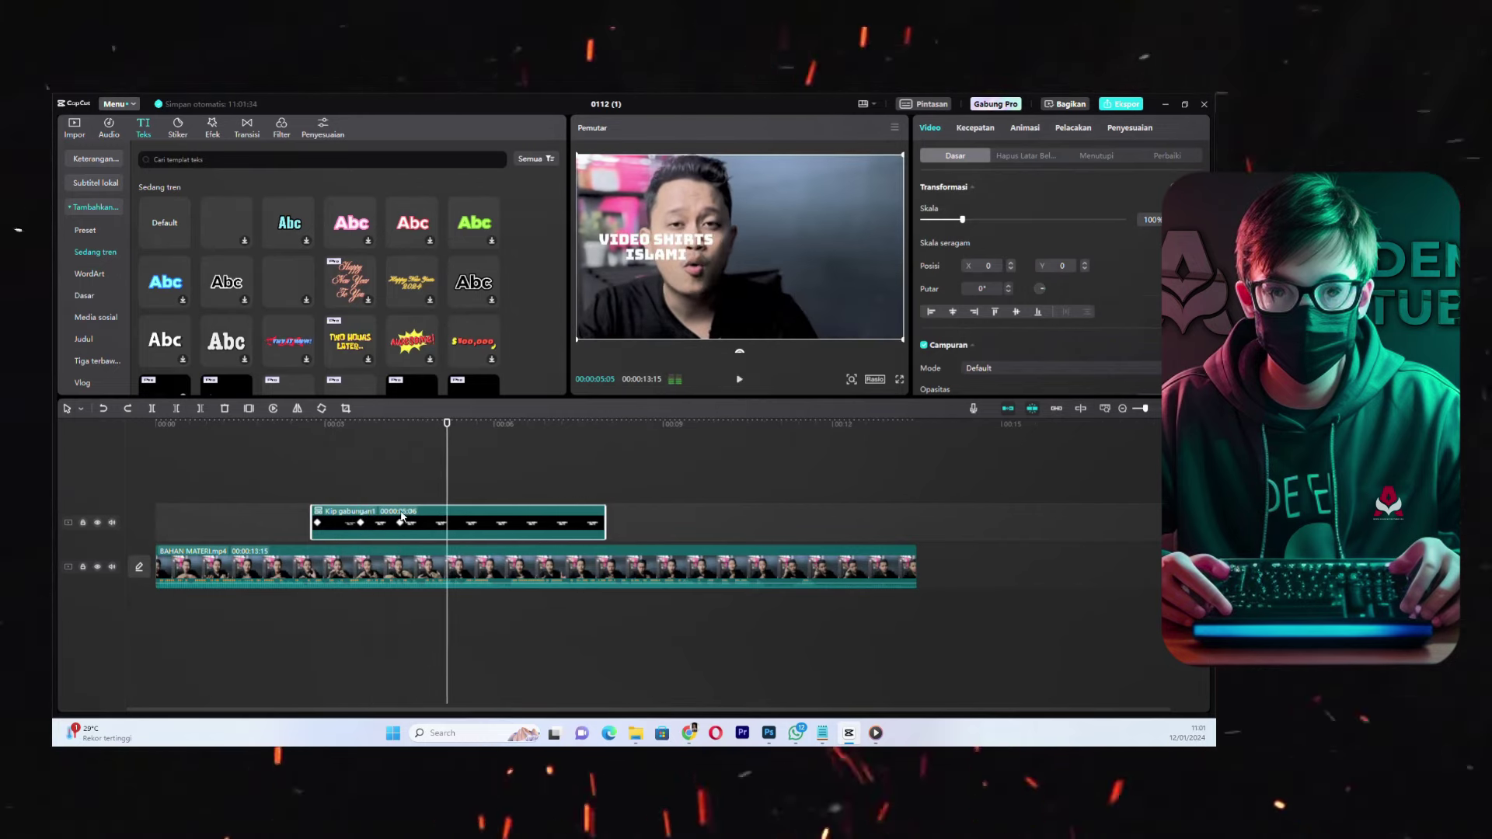
- Split the compound title clip at its third keyframe, at 00:00:04:10
click(389, 474)
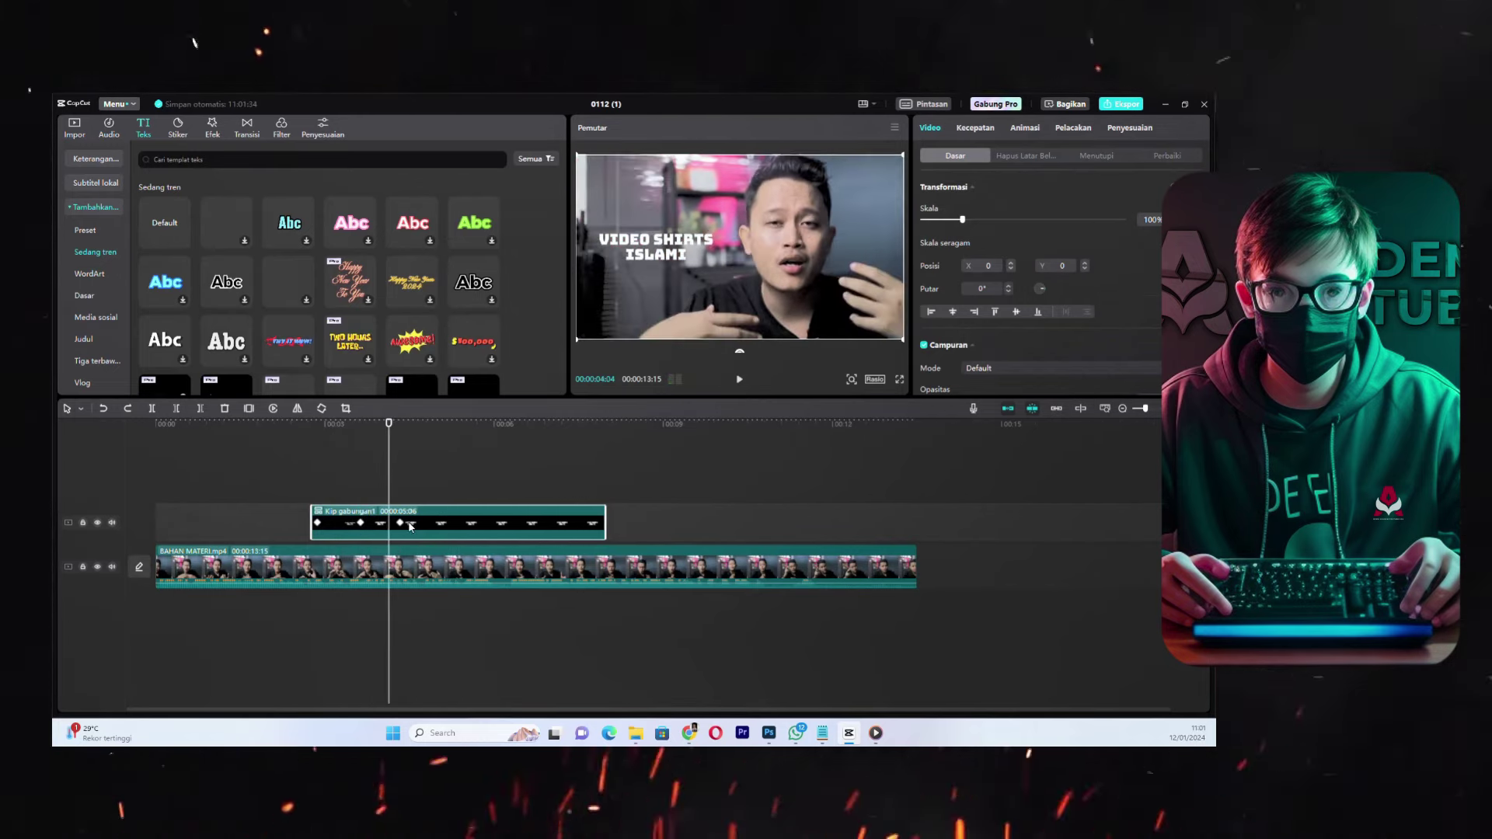
key(space)
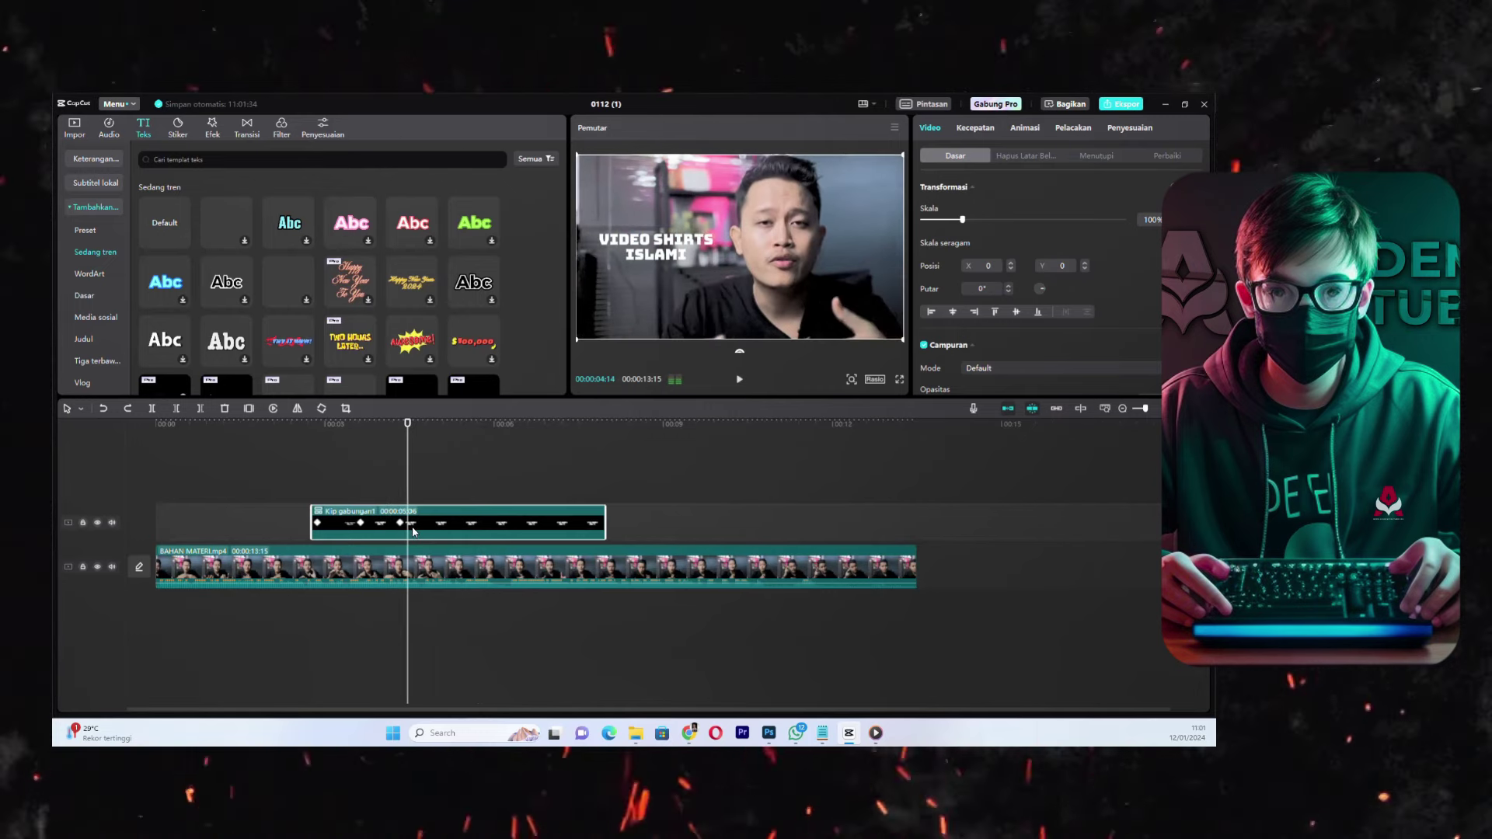
key(b)
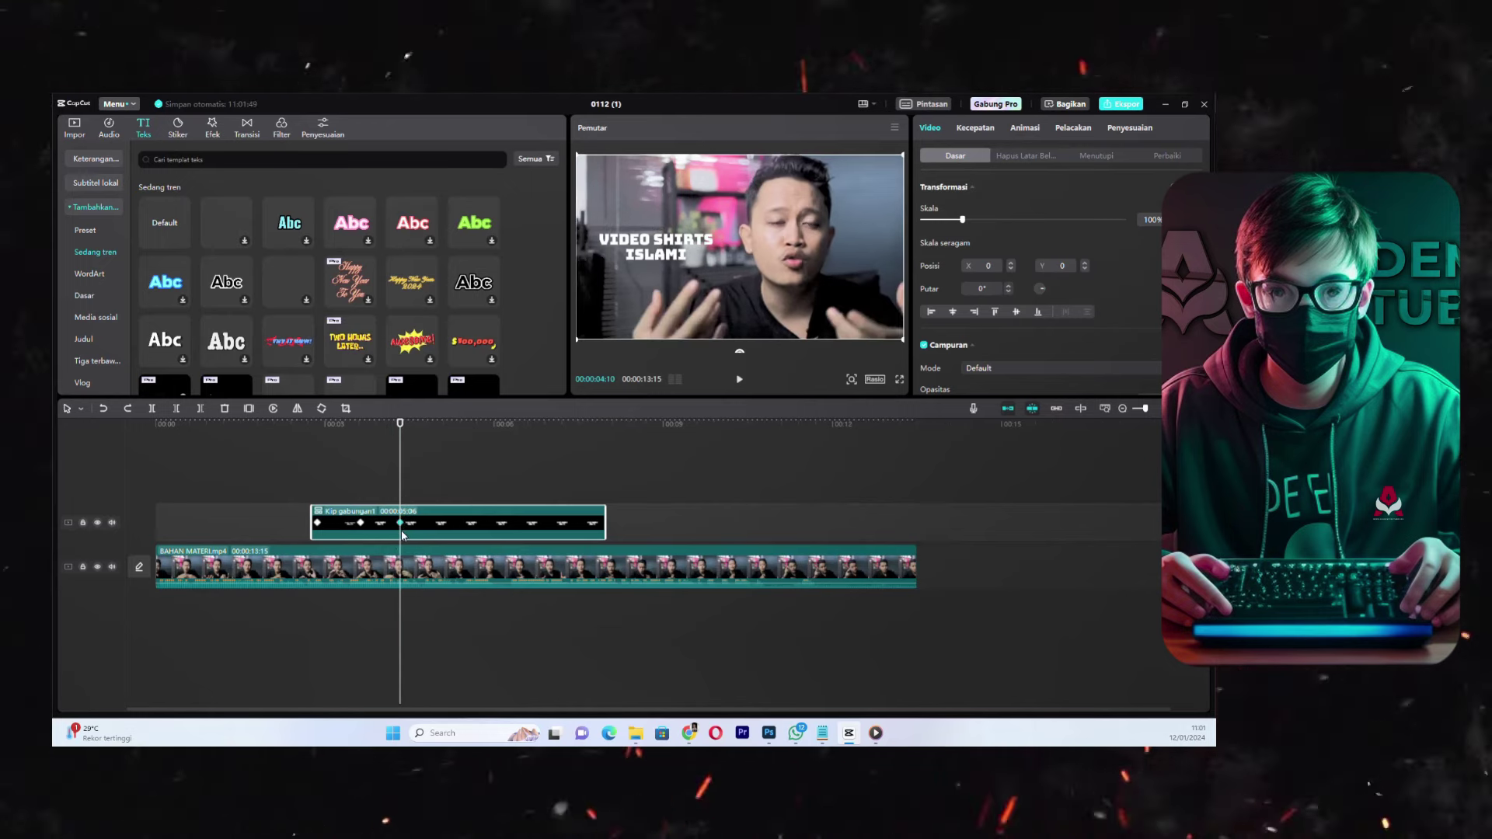
key(ctrl+b)
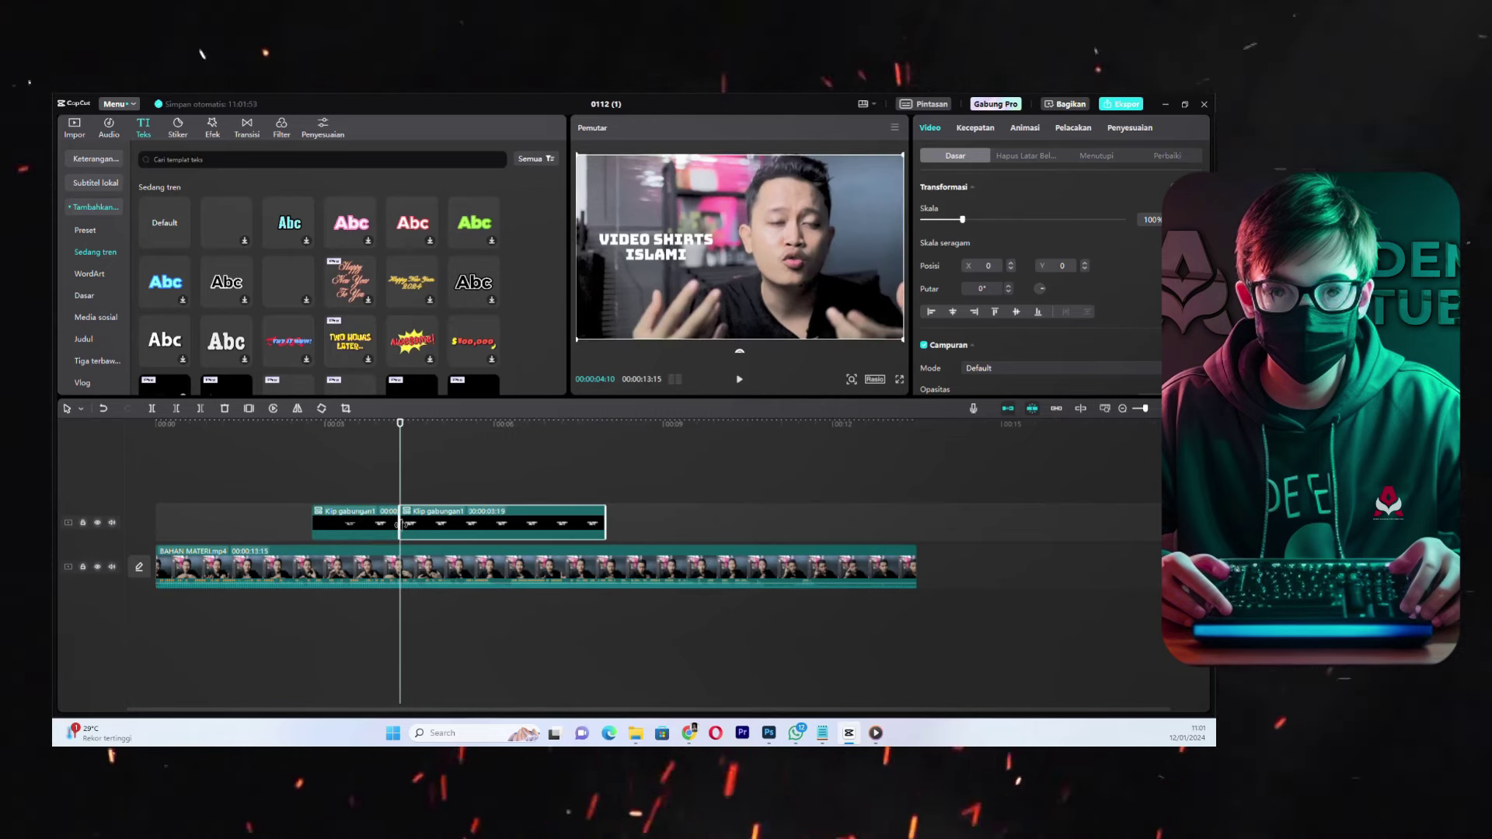
- Play the footage across the title split to check the second title part against the camera pan
click(377, 522)
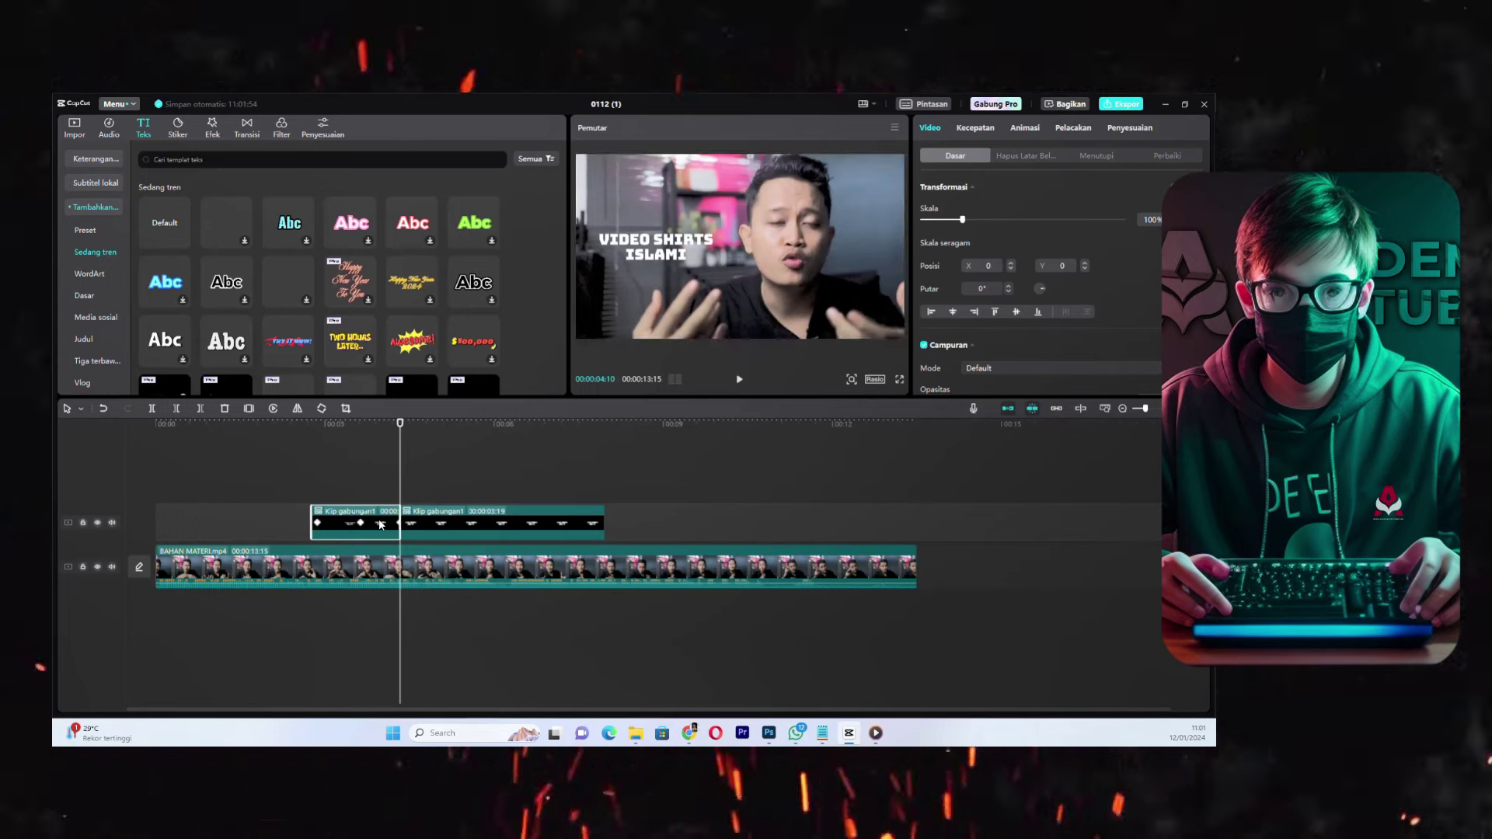
click(362, 426)
key(space)
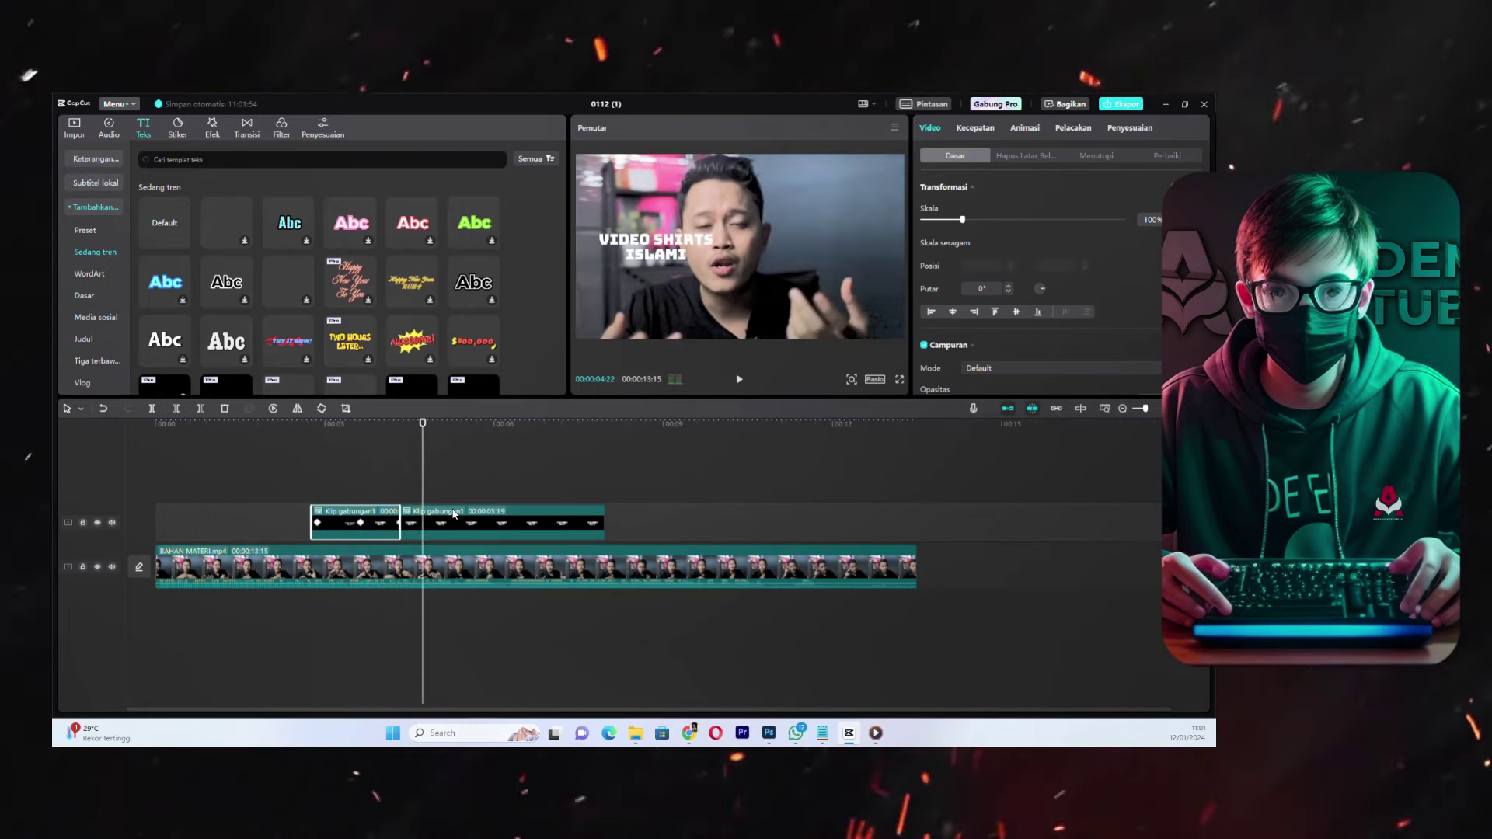
- Try to shift the second title part out of frame, undo the accidental video clip move, and reselect the title part at 00:00:05:01
click(455, 513)
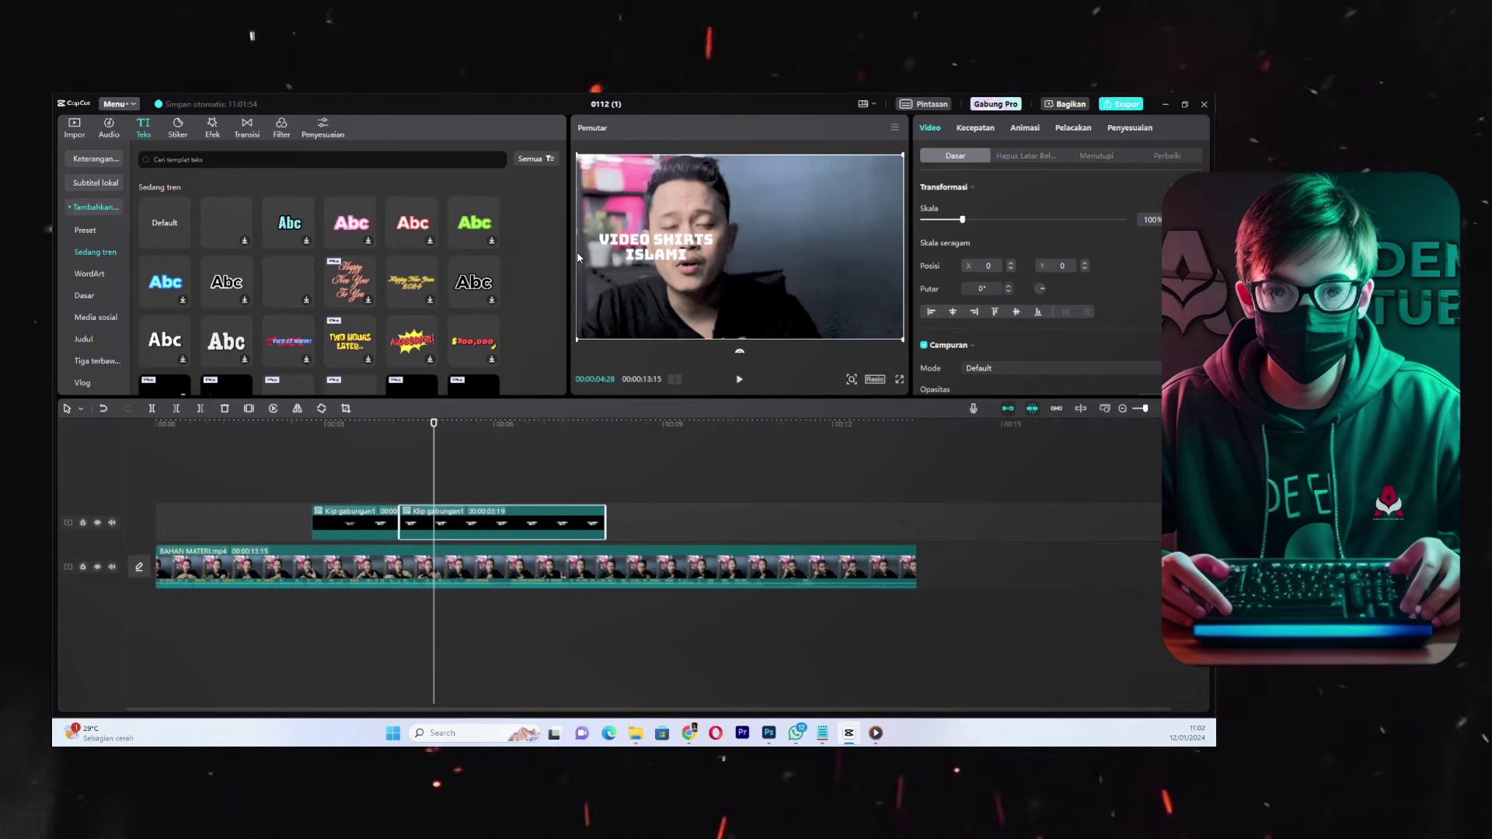
click(436, 571)
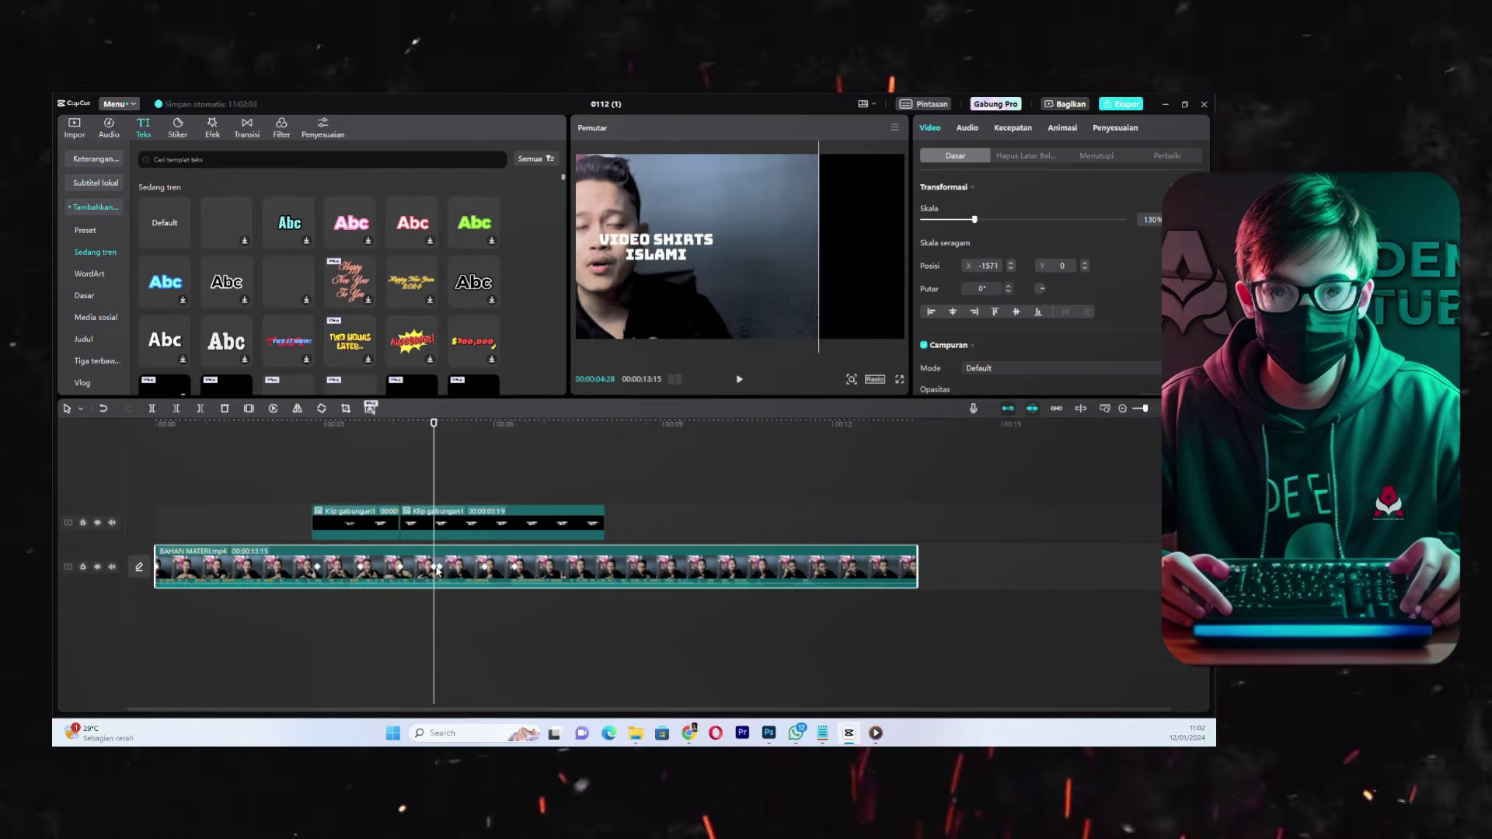
key(ctrl+z)
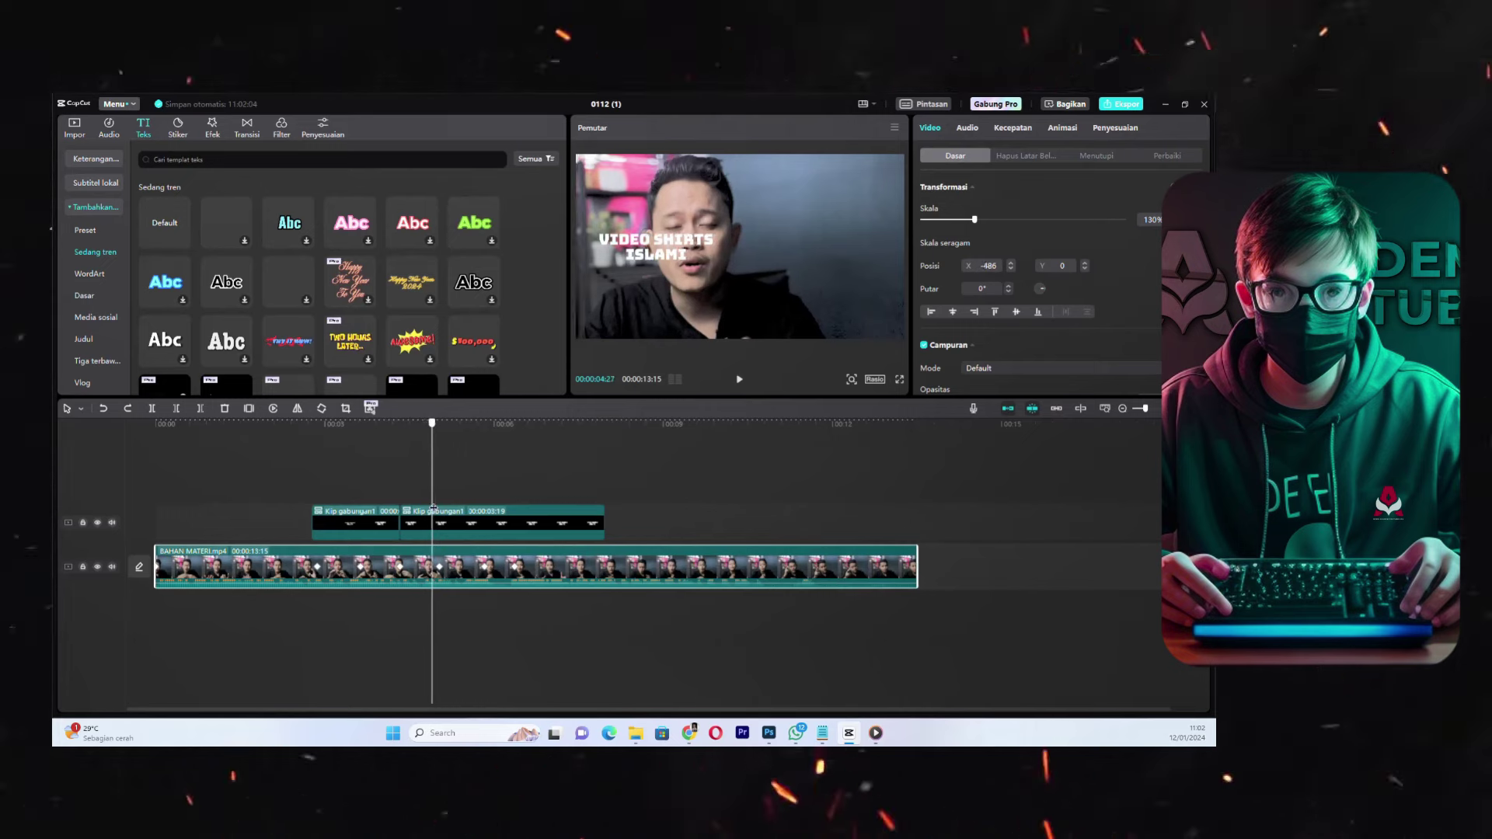
click(439, 512)
click(440, 511)
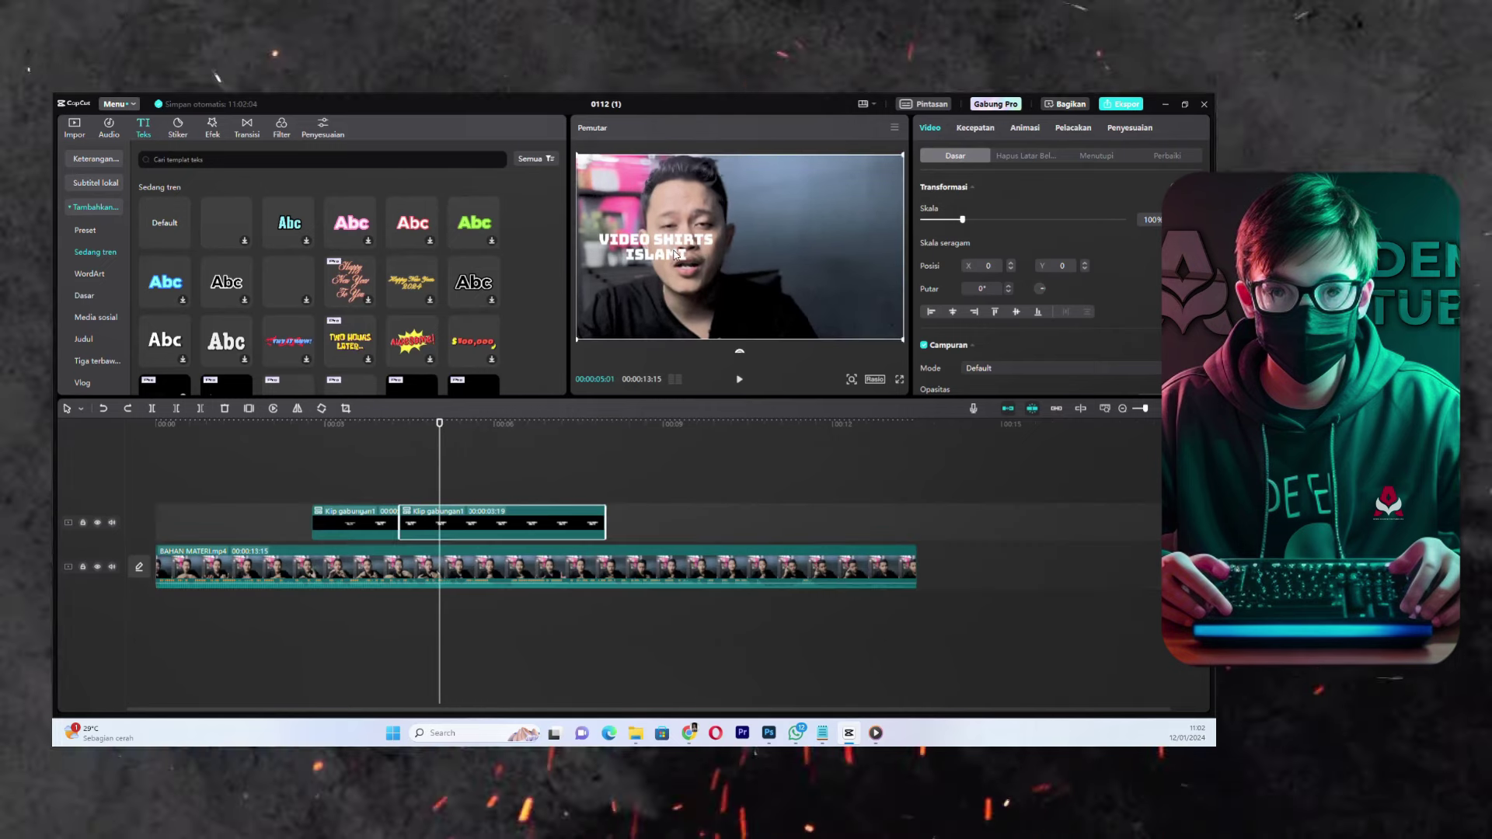
- Lock the main video track and move the second compound title part off the left side of the frame at 00:00:05:01
click(587, 250)
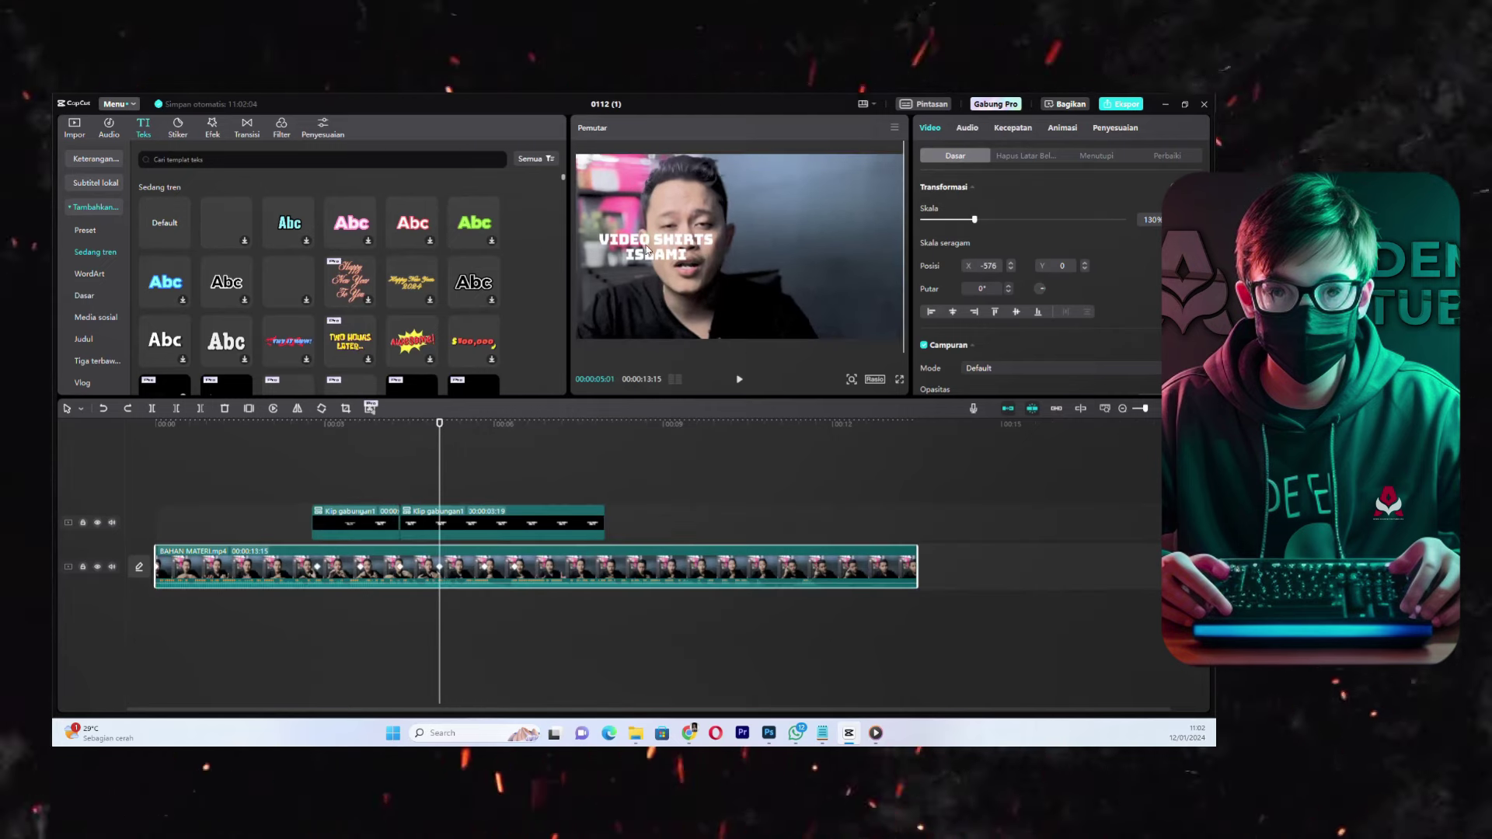
click(440, 533)
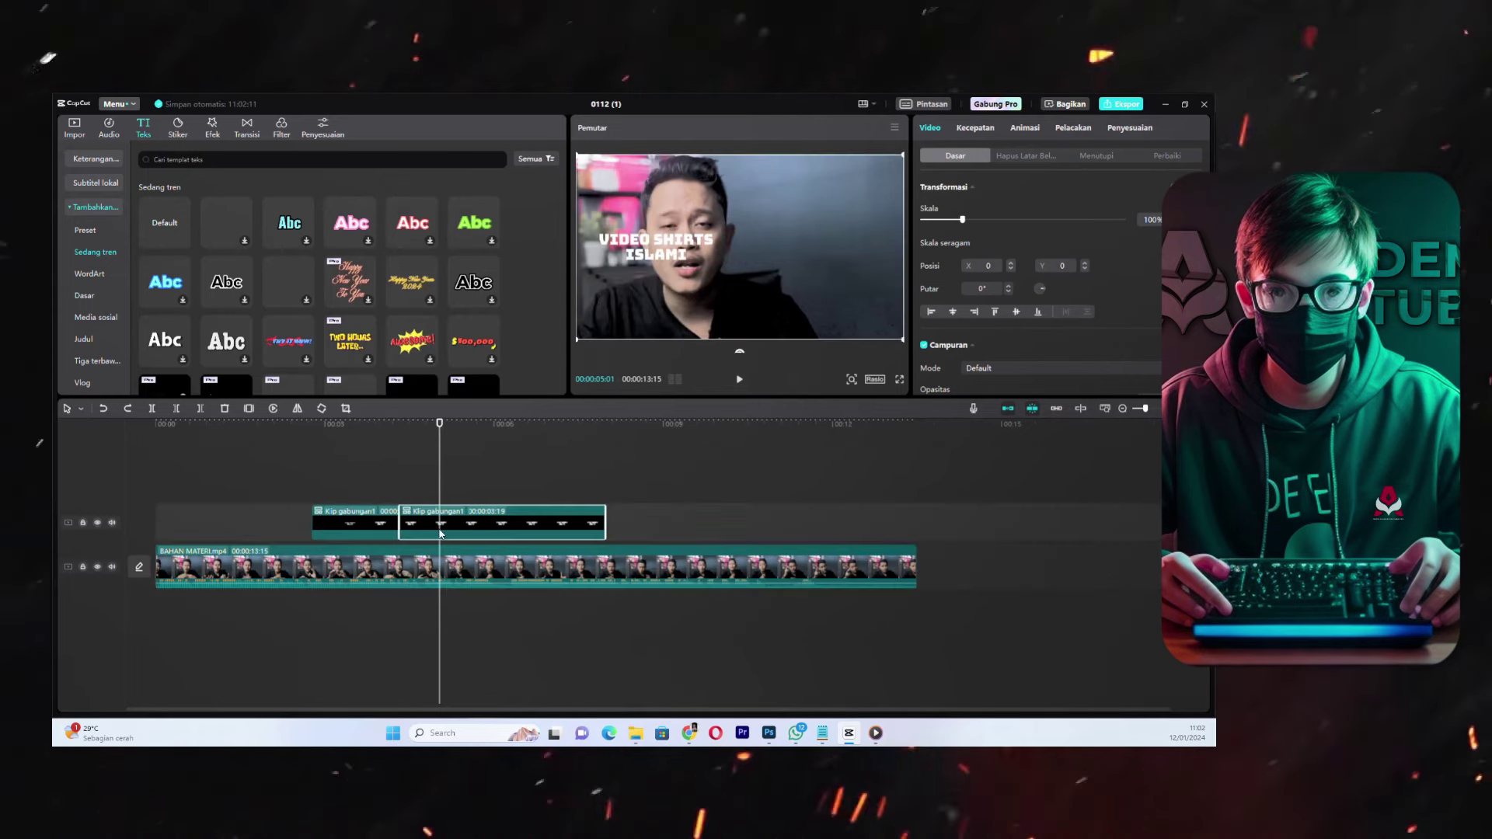
click(83, 567)
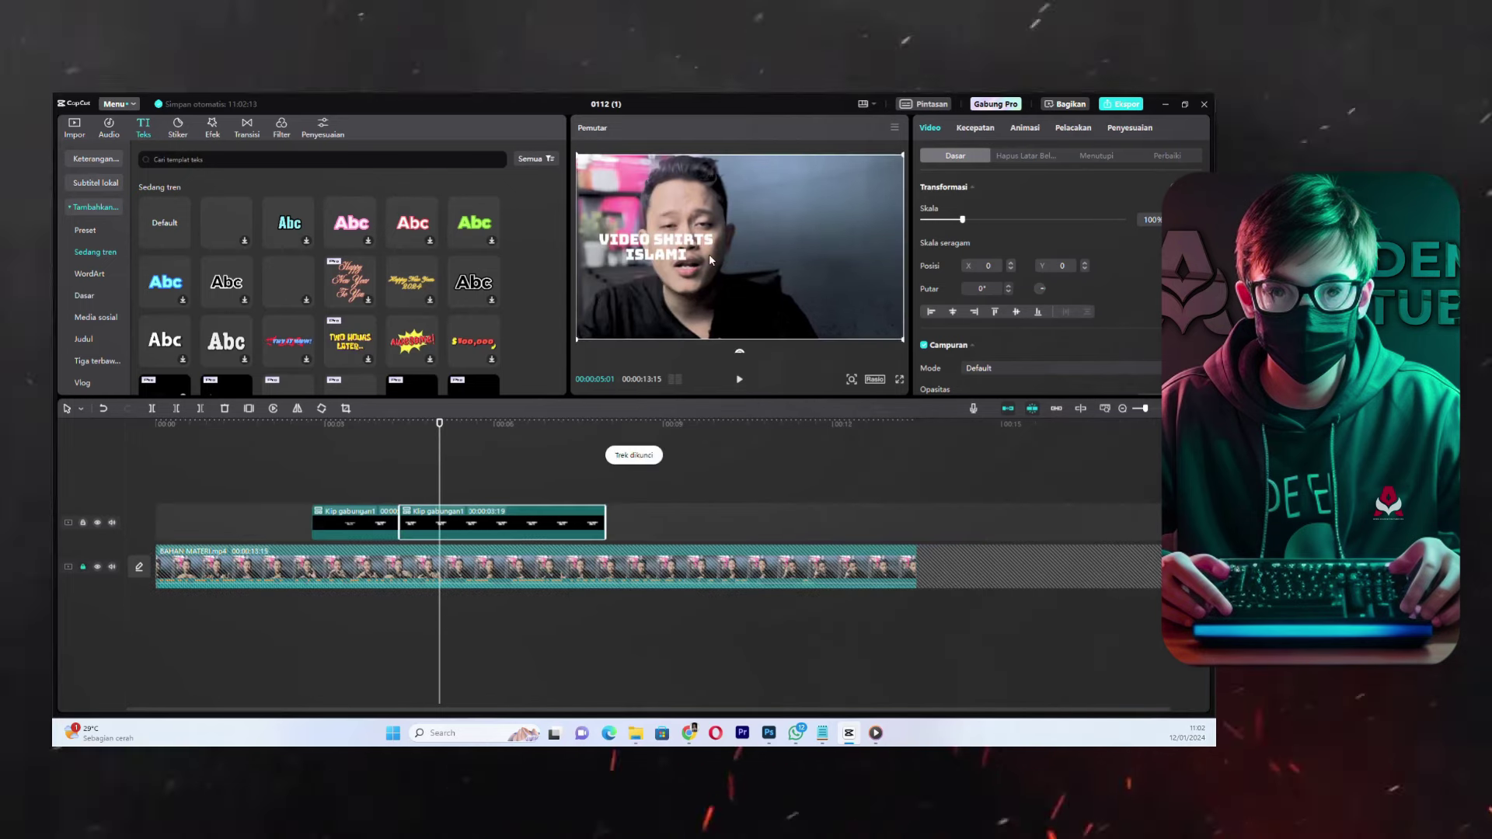
drag(559, 240, 493, 252)
- Replay the title section and undo the compound clip edits back to the original VIDEO SHIRTS ISLAMI text clip
click(299, 429)
key(space)
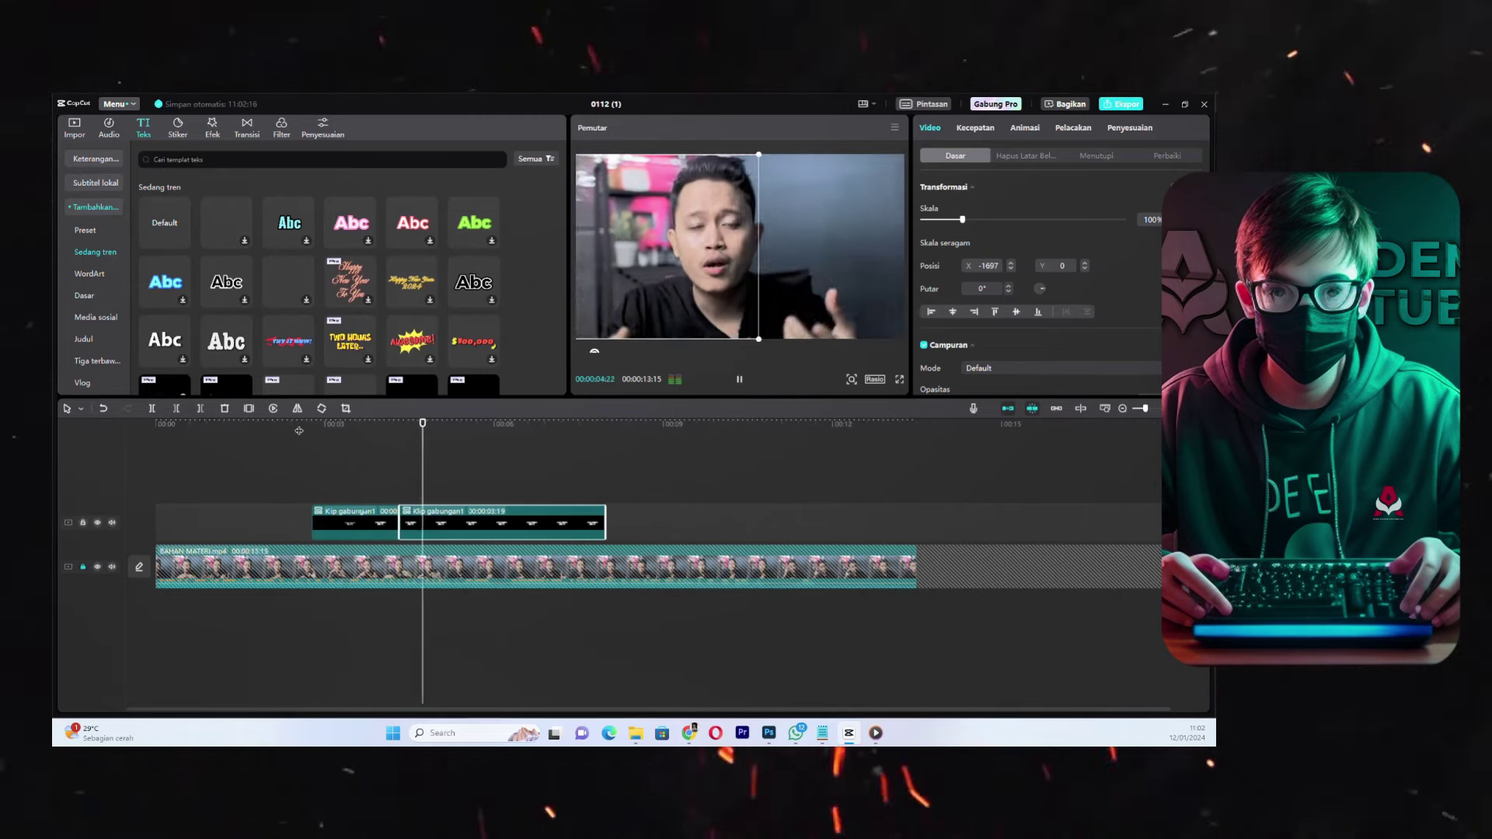
key(ctrl+z)
key(space)
key(ctrl+z)
key(ctrl+z)
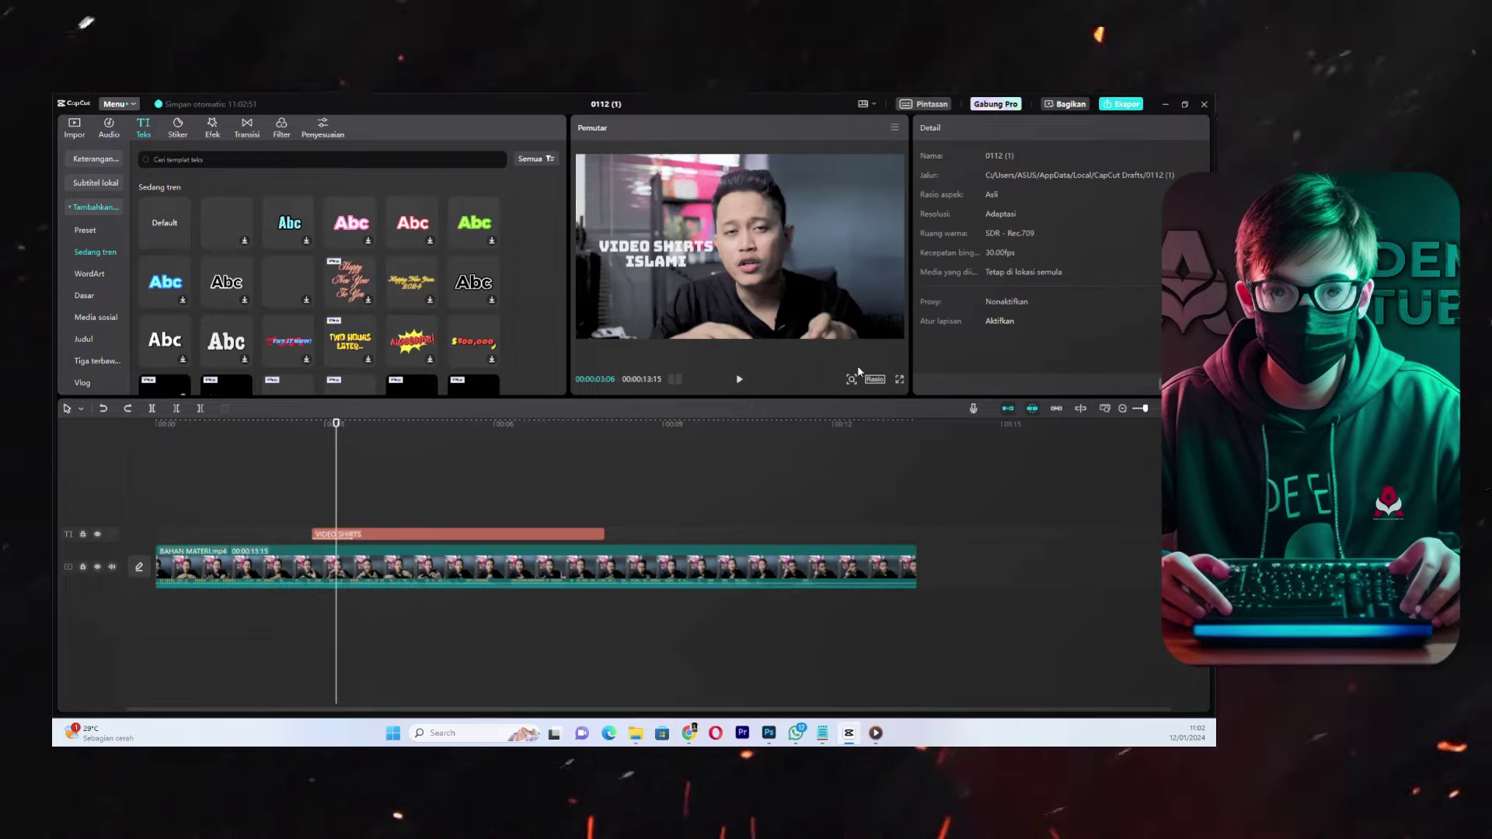
- Switch to Media Player, watch the COBA SAHA reference video for its line and title motion, and return to CapCut
click(877, 733)
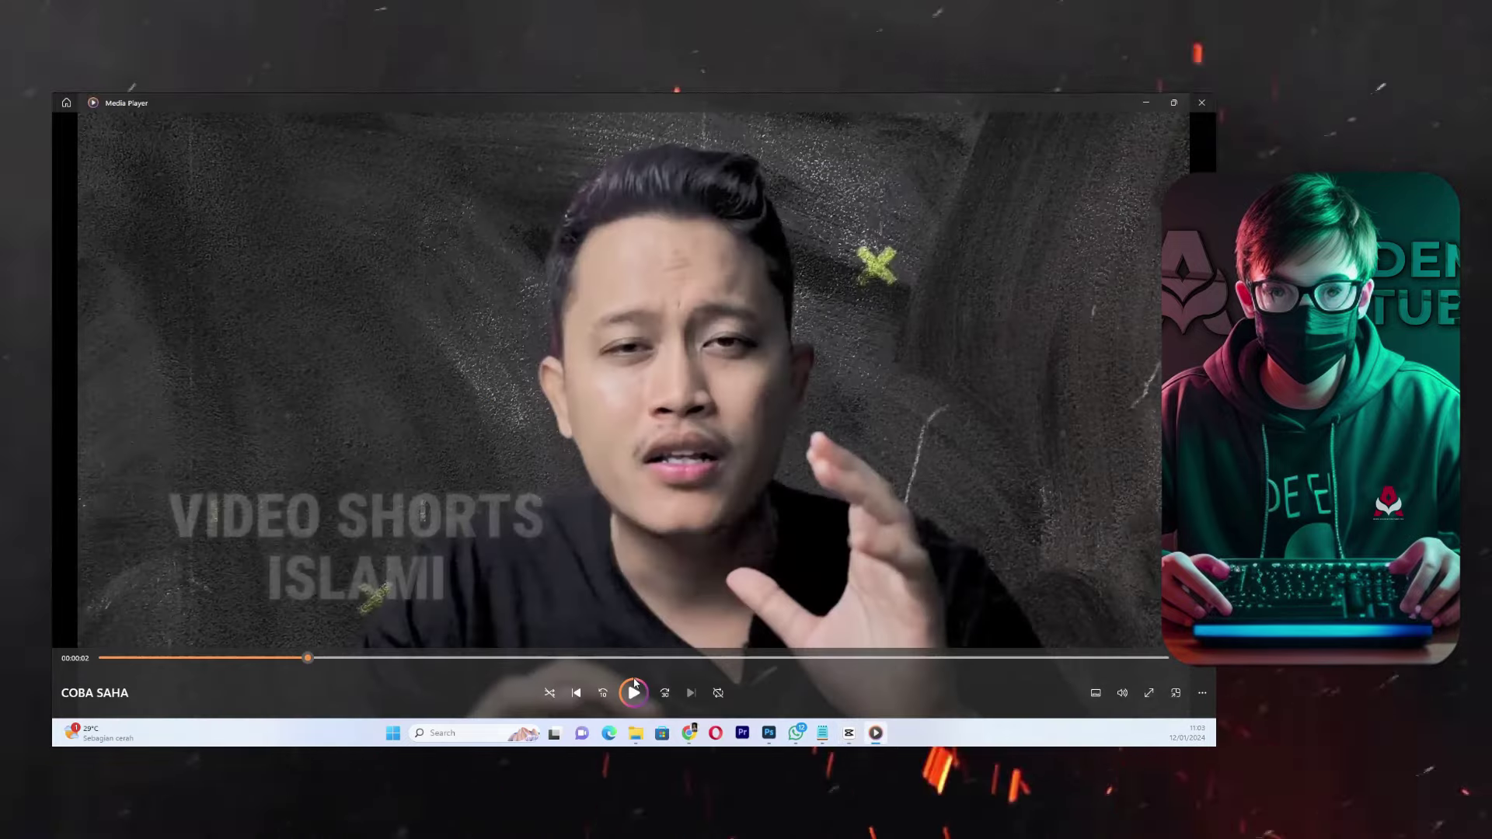
click(633, 691)
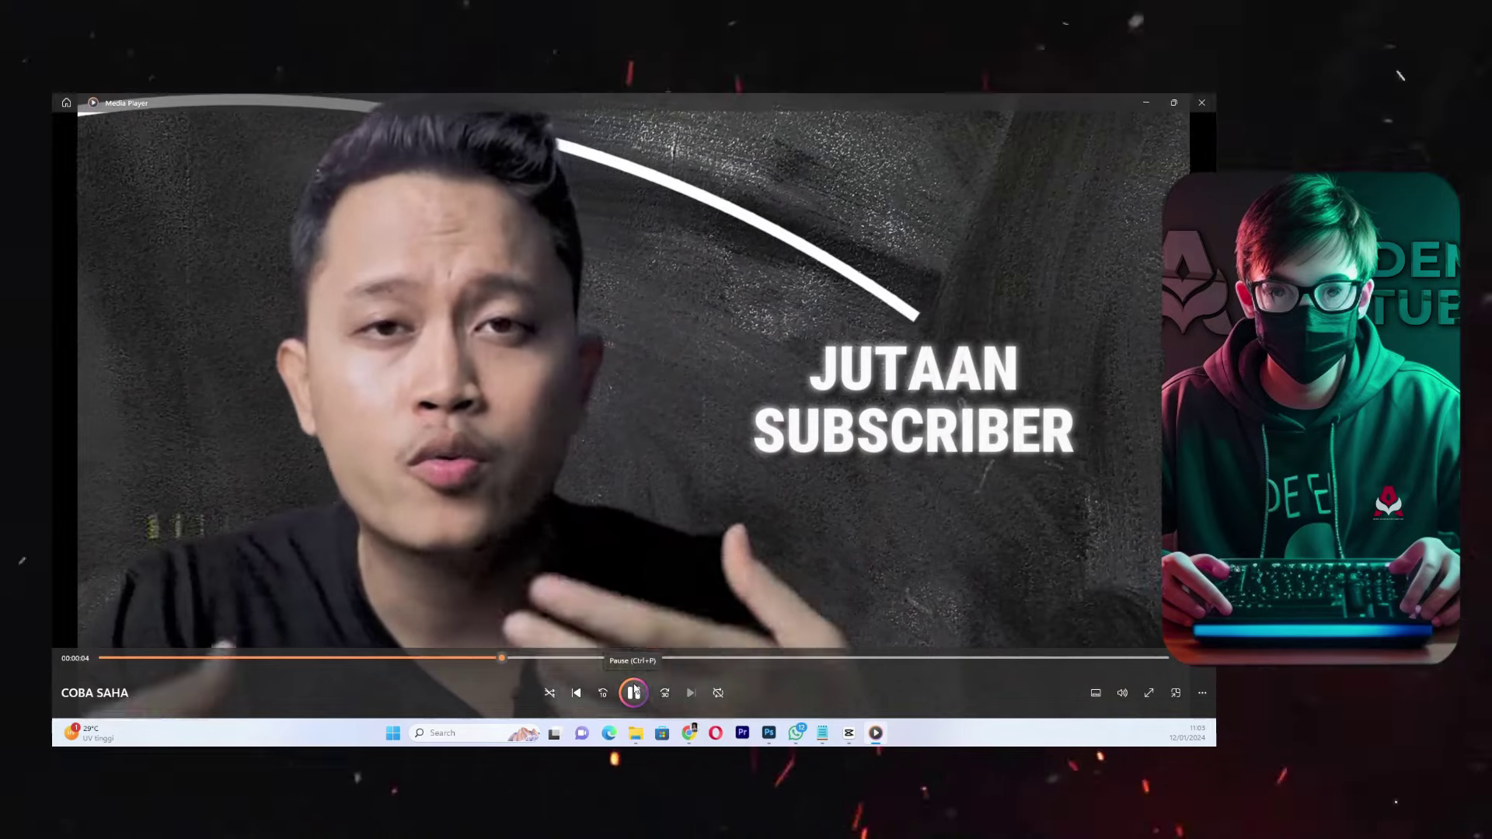
click(788, 363)
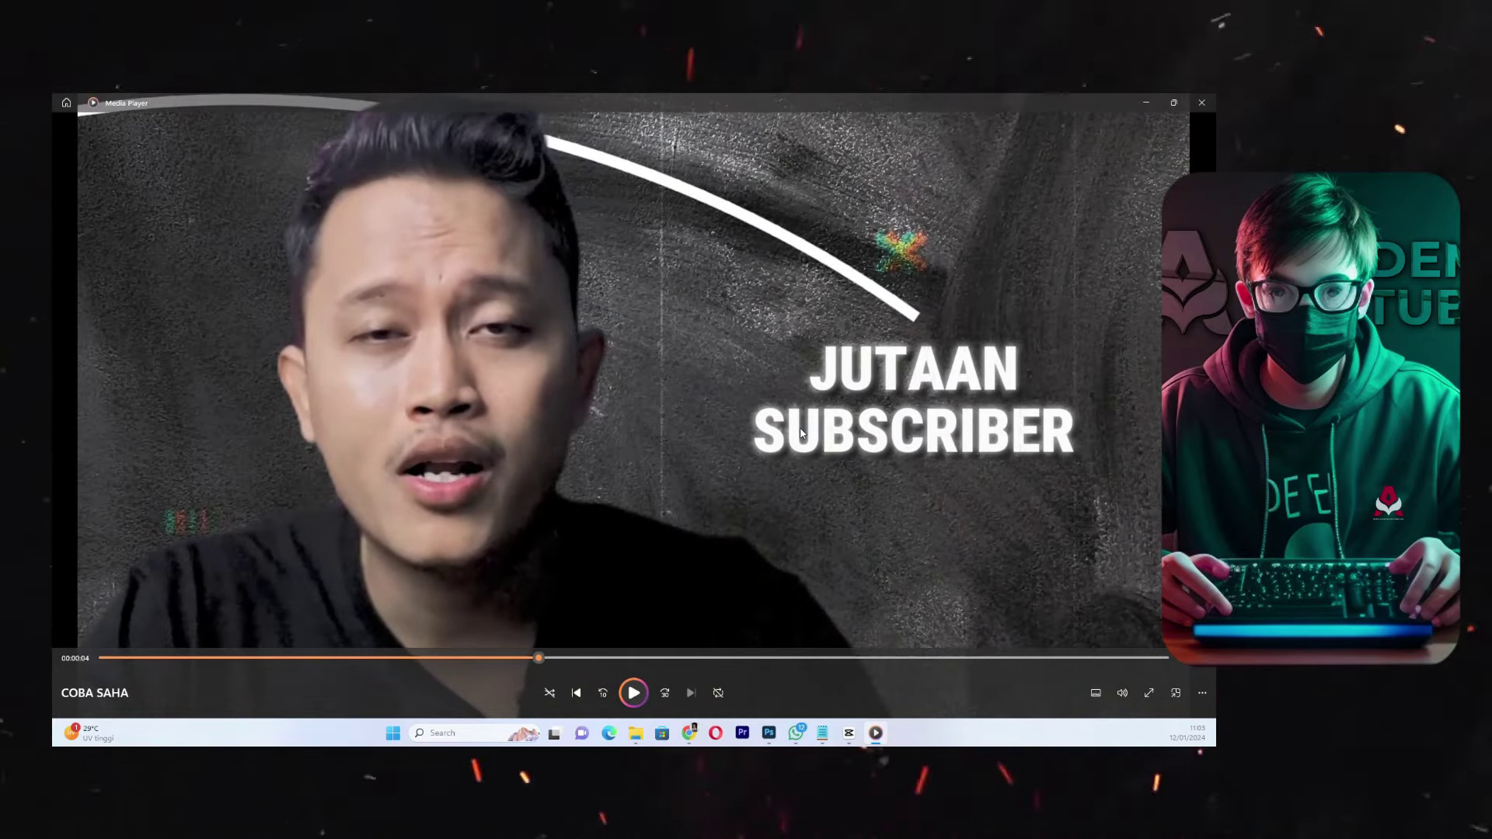
click(1149, 693)
key(Escape)
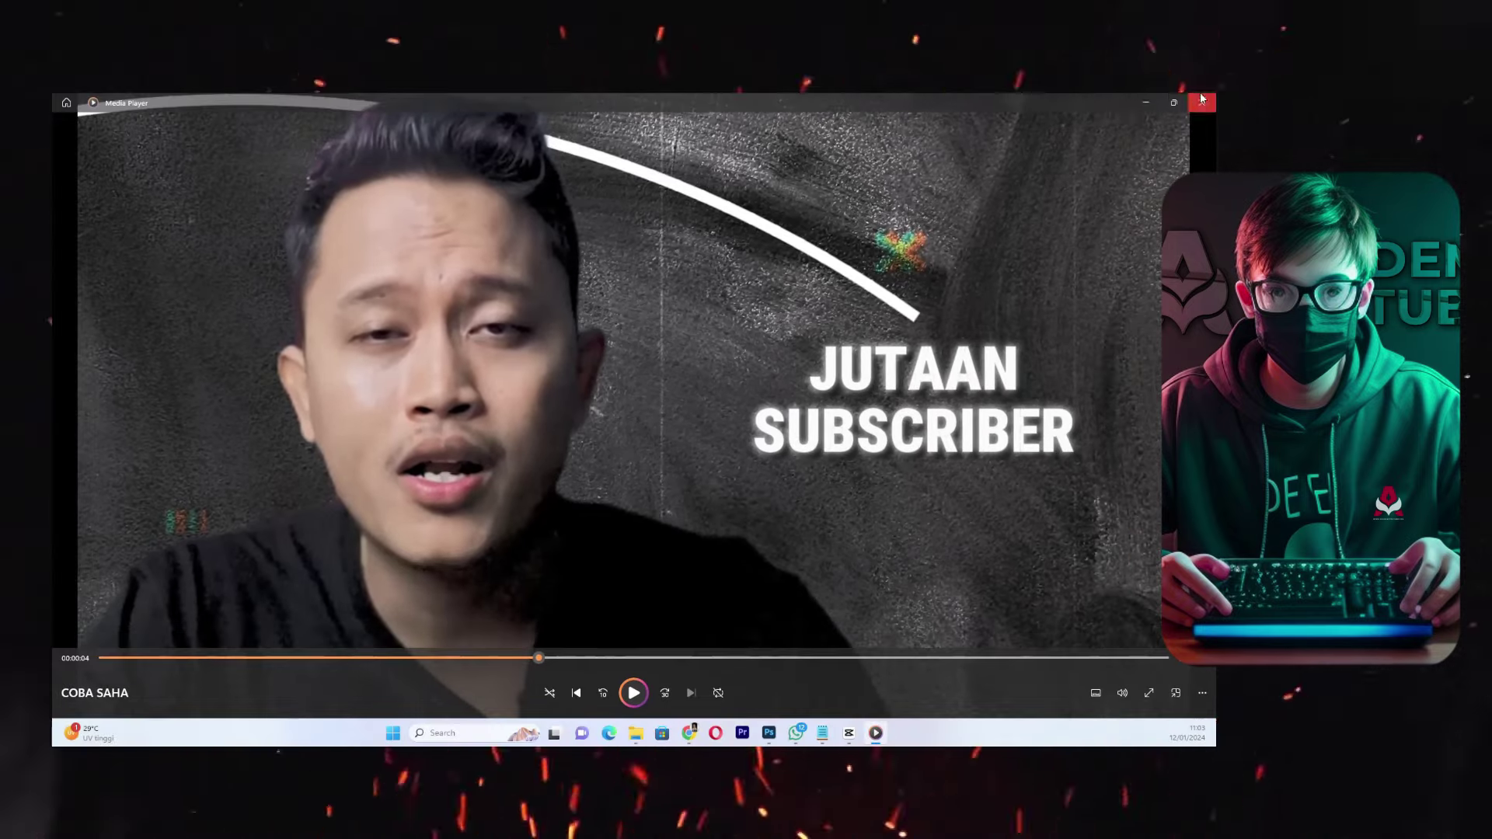
click(1140, 105)
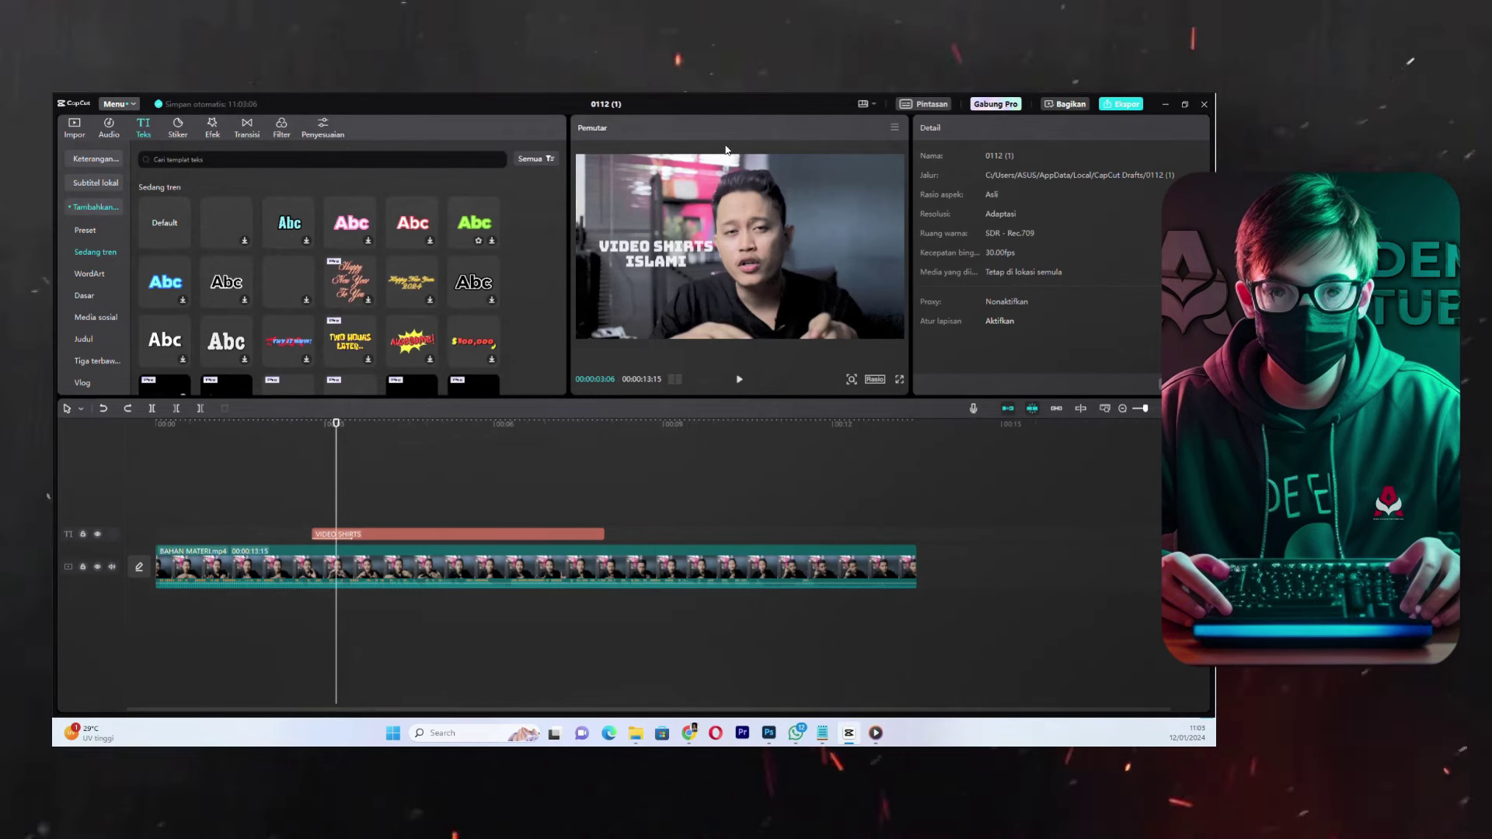
- Add a default text at 00:00:03:06, replace its content with a row of hyphens, and set the character spacing to -3
click(183, 240)
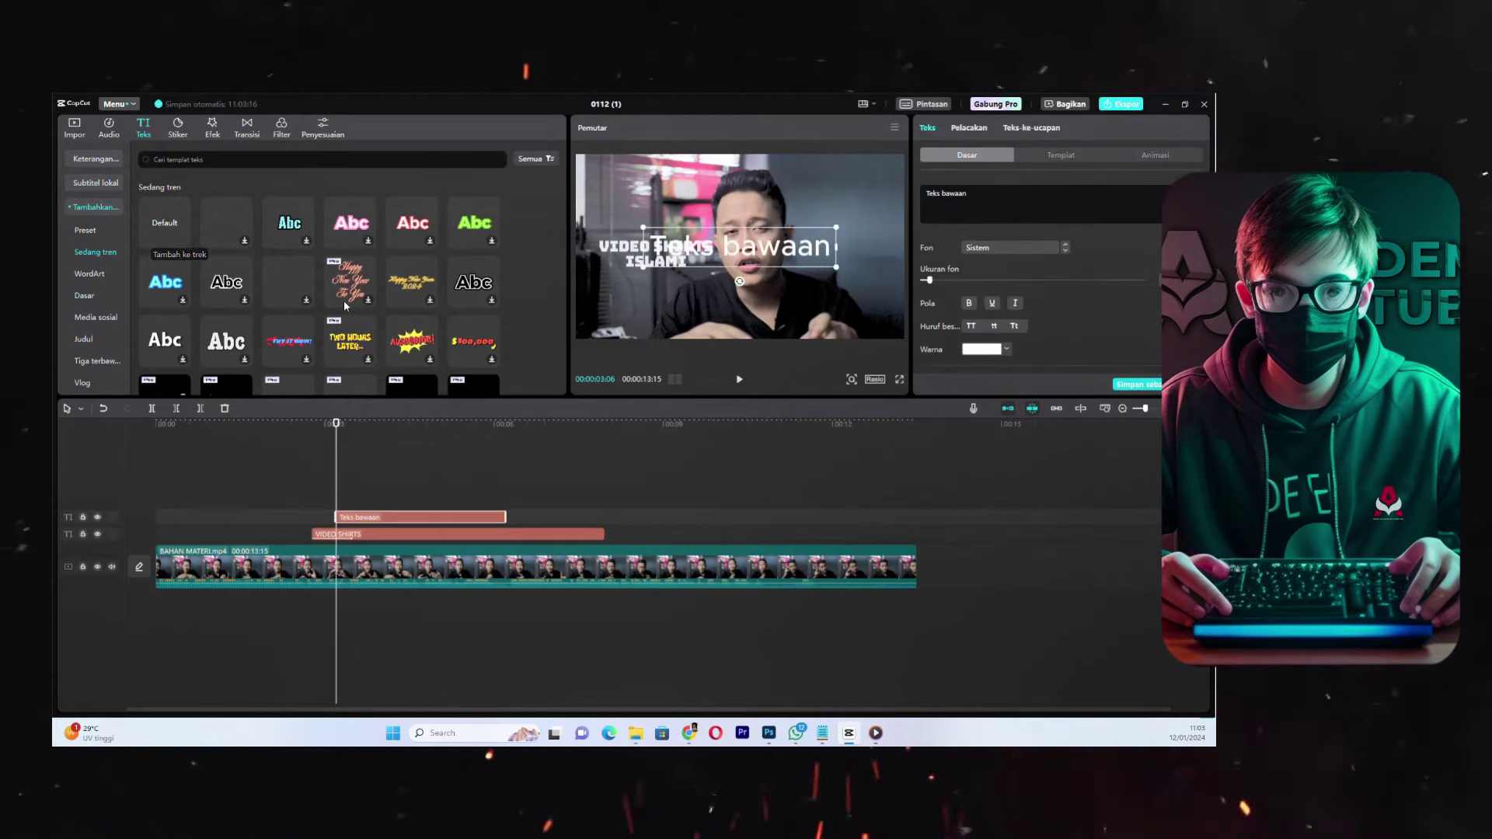
triple_click(992, 205)
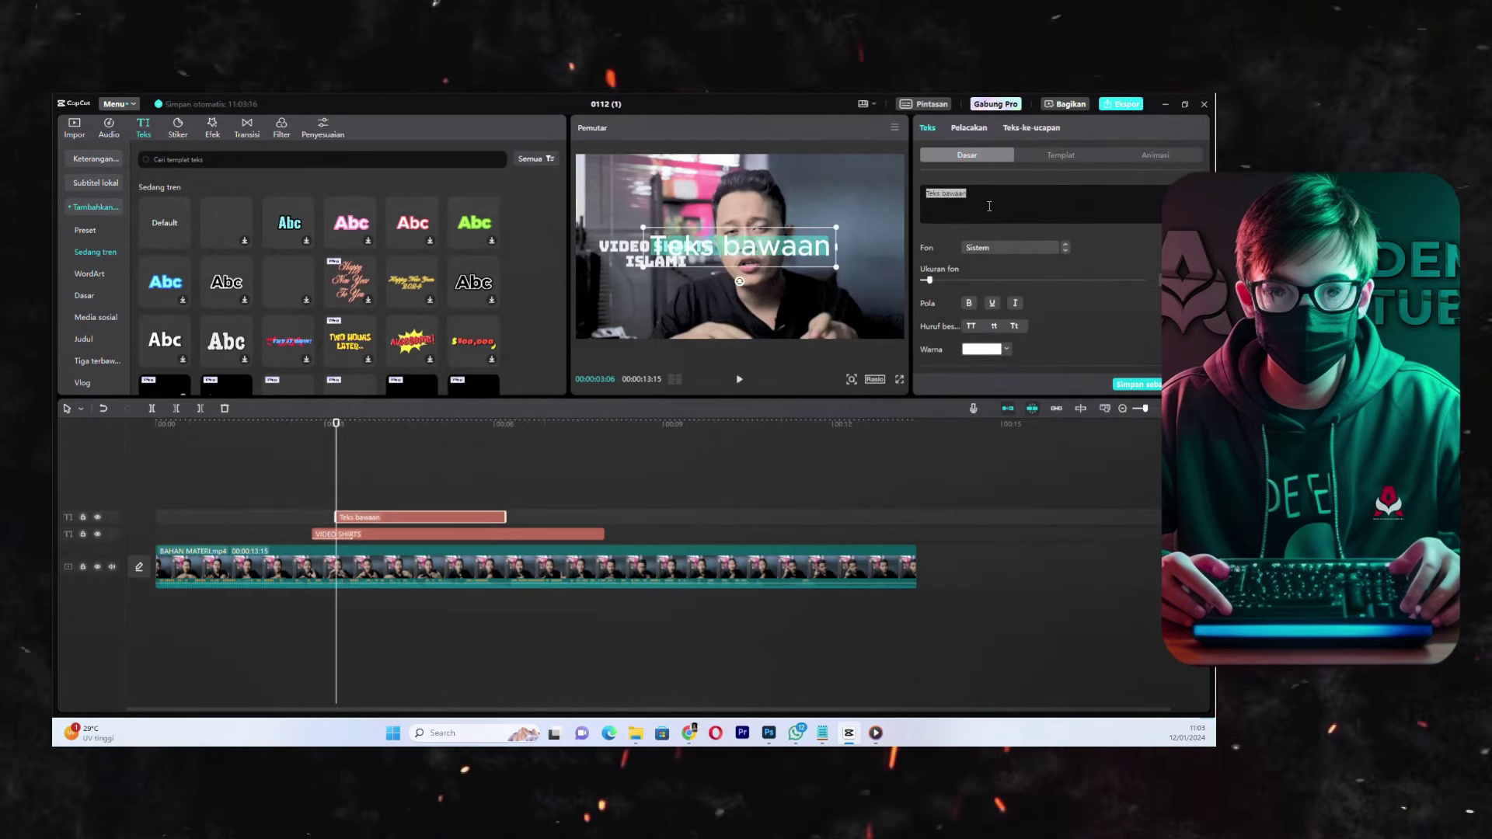
text(------------------)
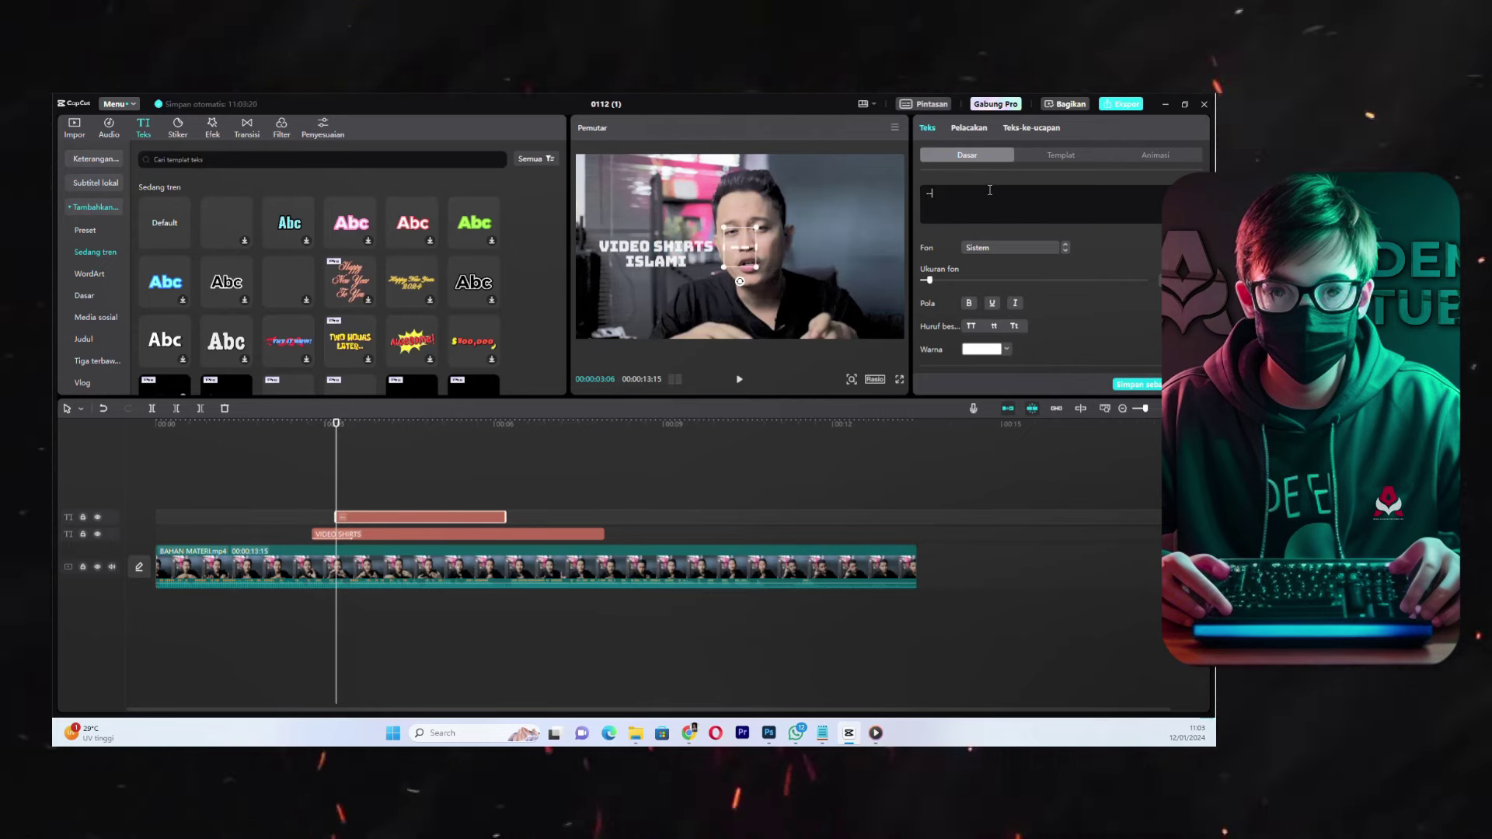
text(------------)
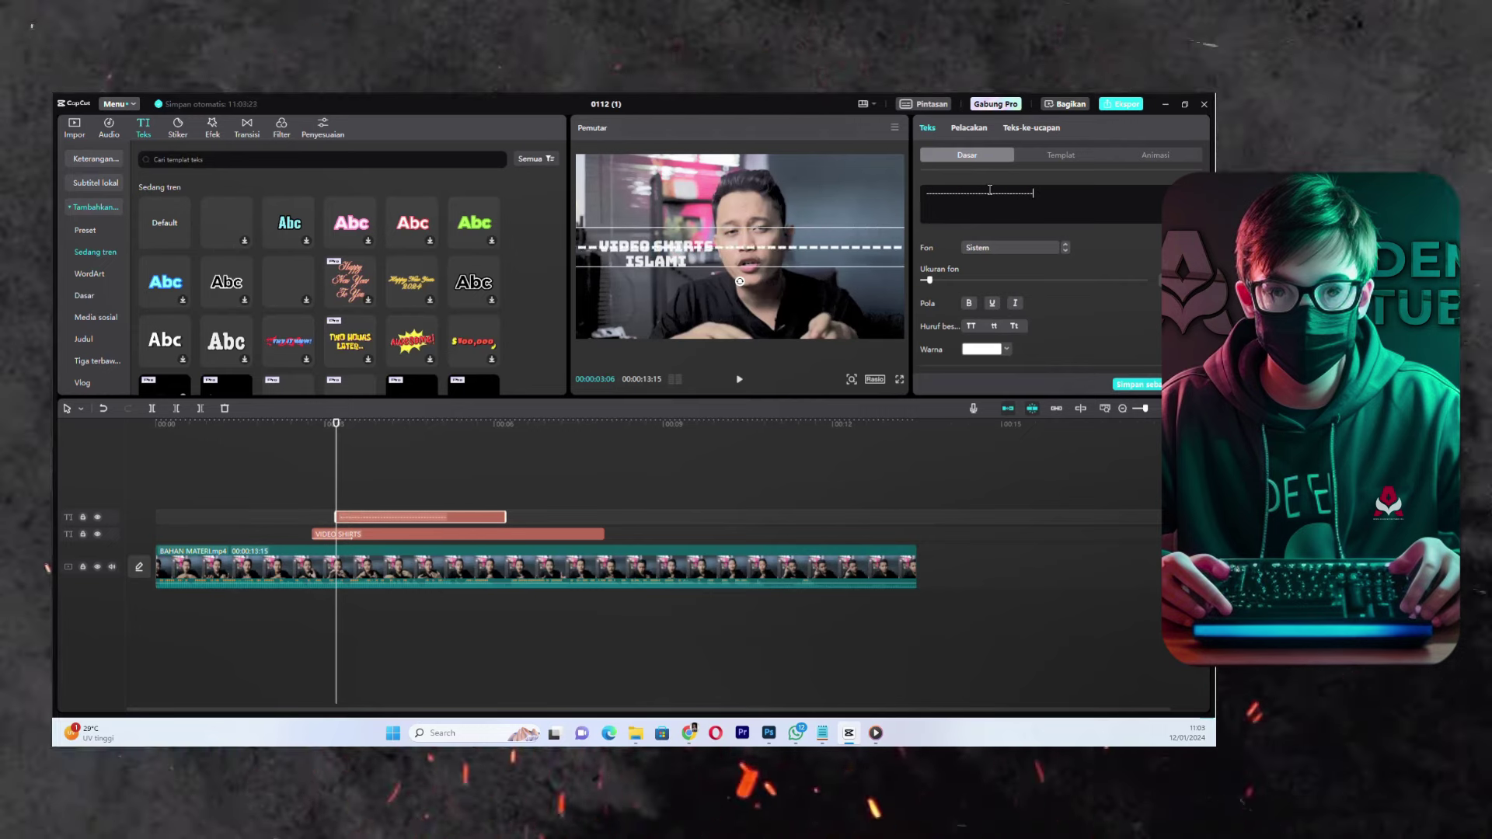
text(--)
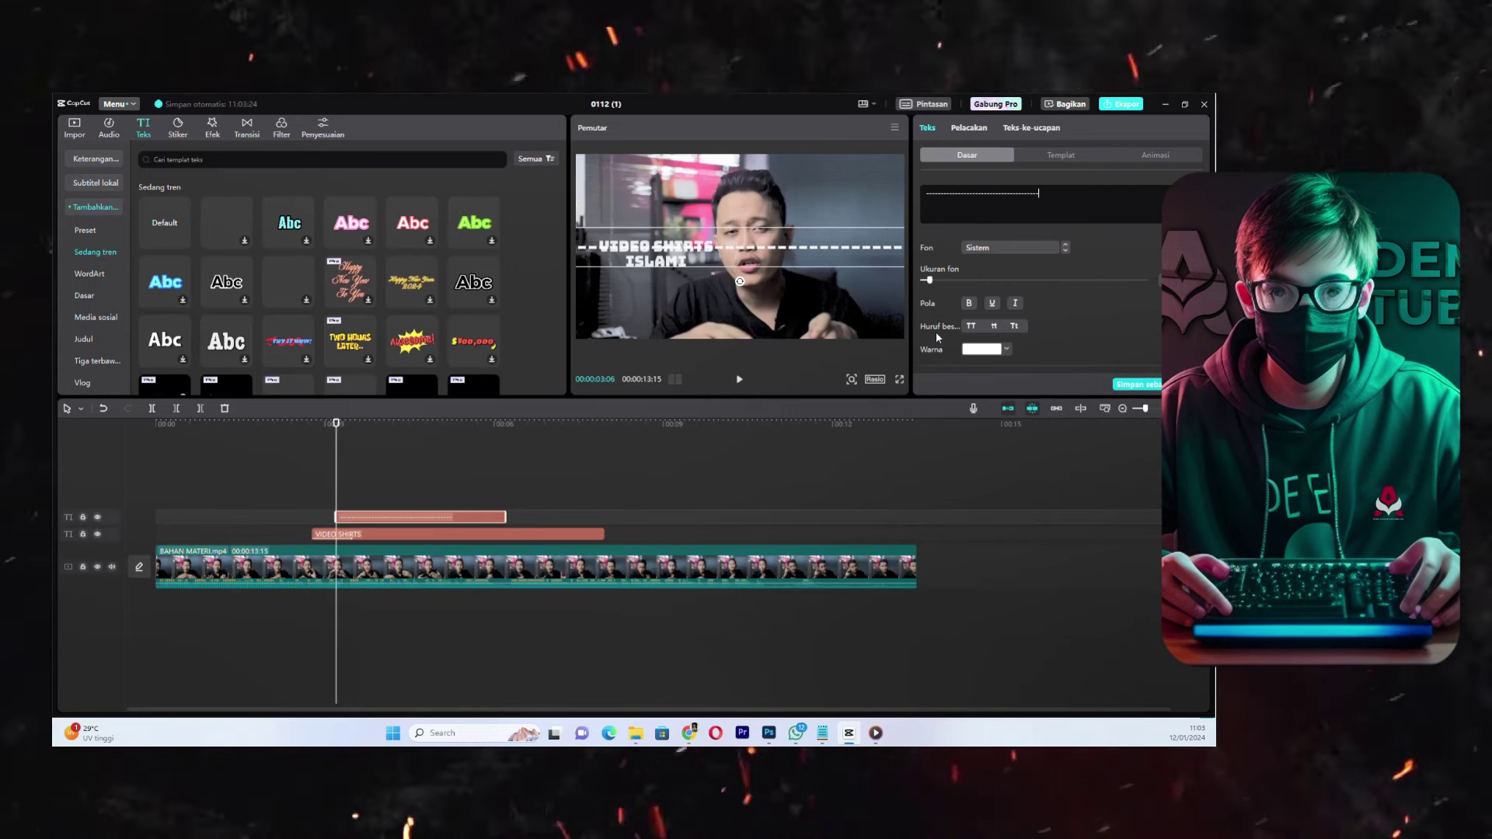
scroll(1054, 318, down, 3)
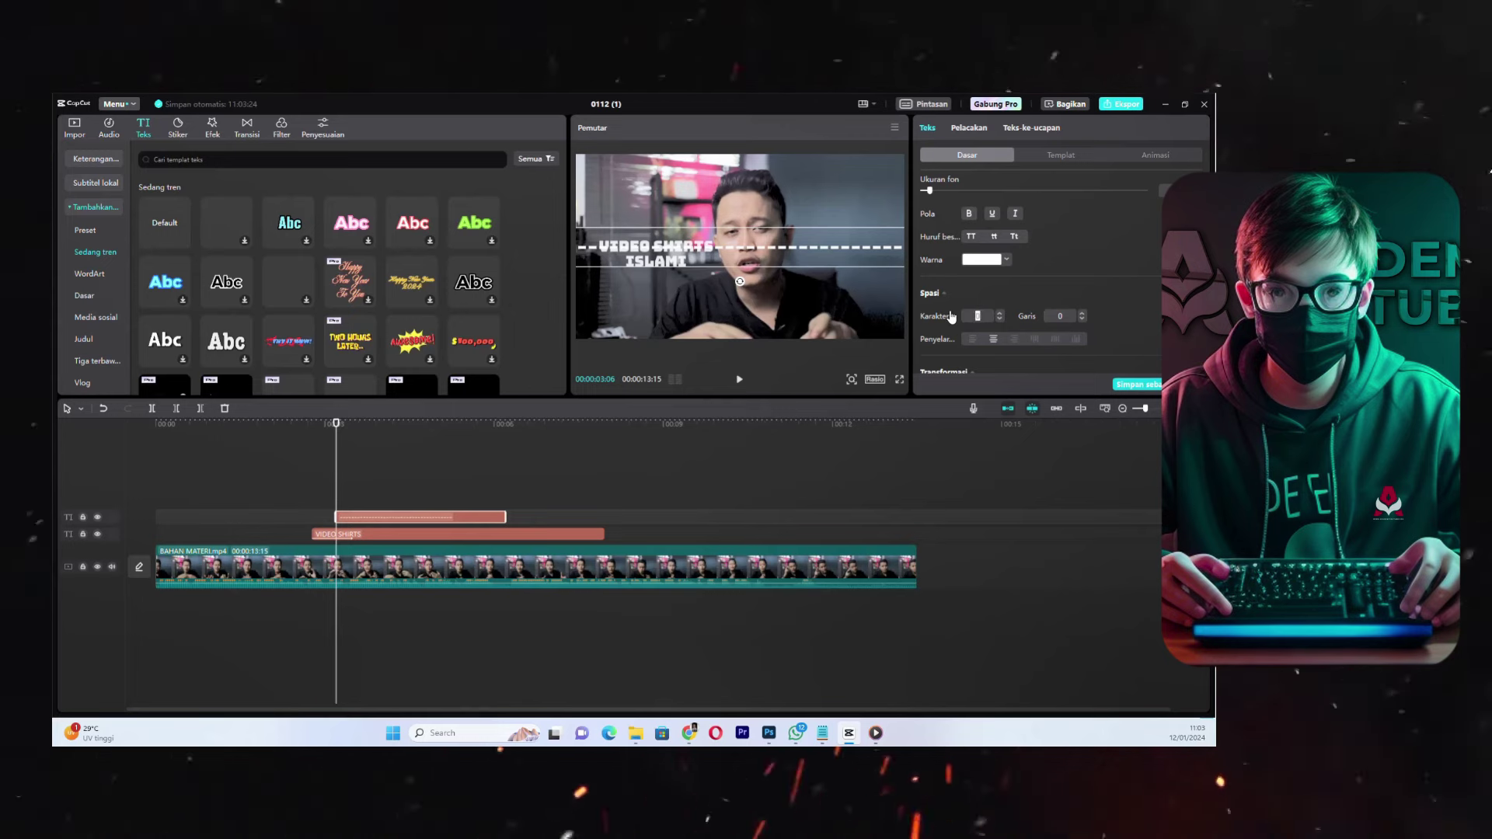
text(-3)
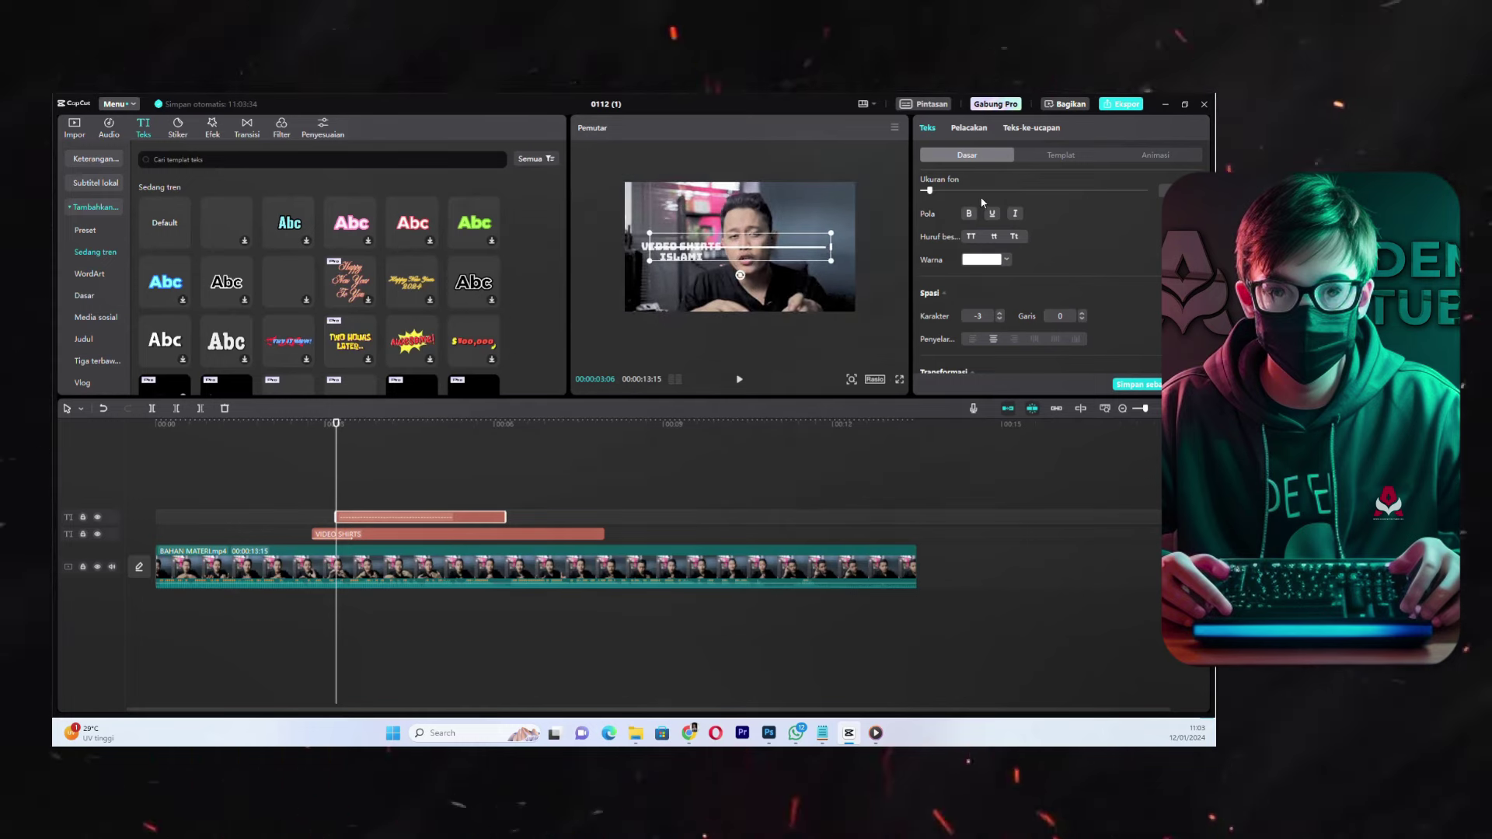
- Lengthen the line text by adding more hyphens and scale it up to span the full frame width
scroll(986, 192, up, 3)
scroll(988, 197, up, 1)
text(--)
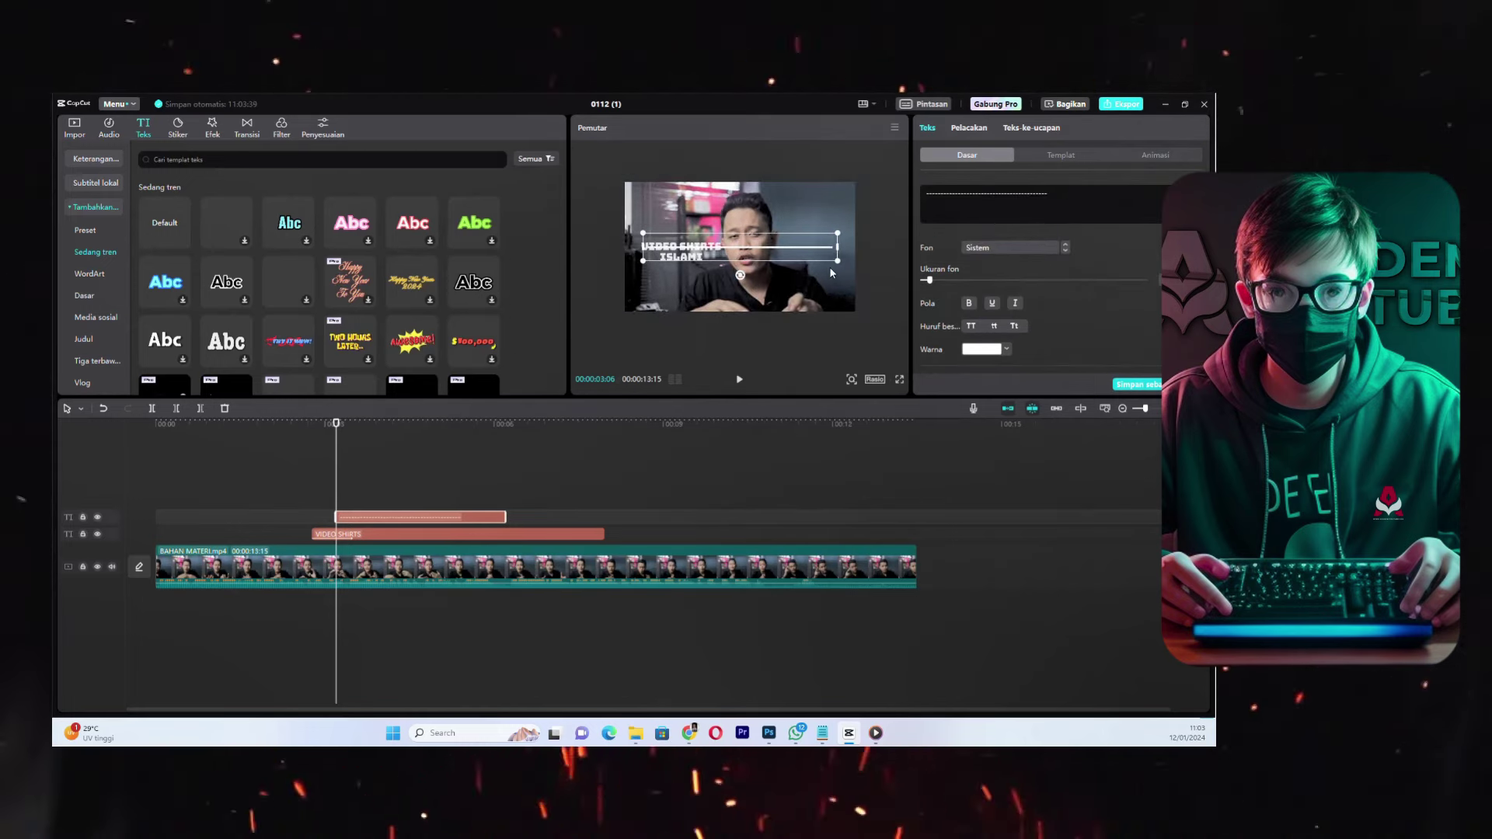
drag(838, 262, 861, 273)
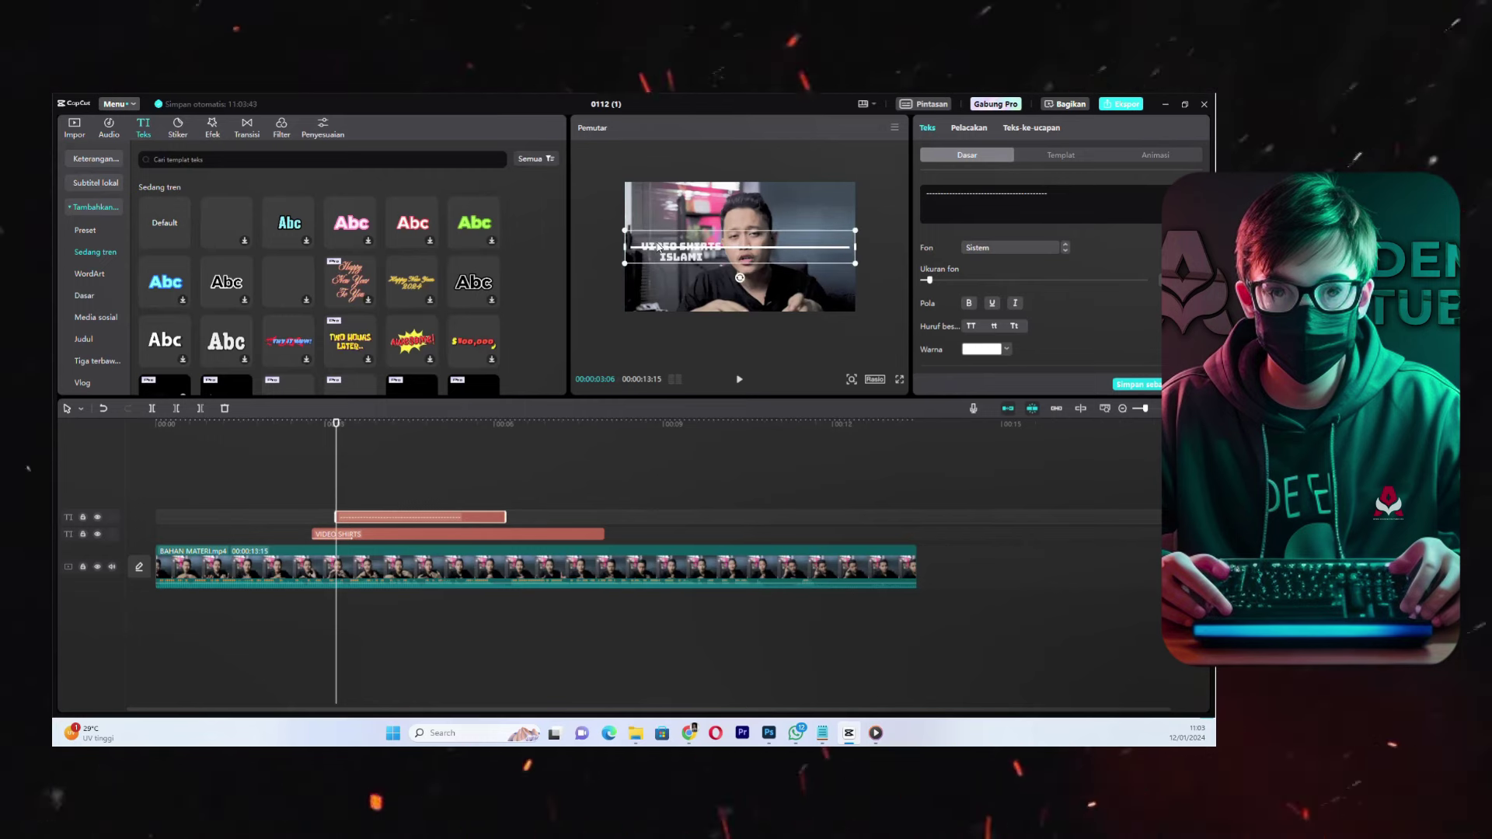
- Enable the Kurva option on the hyphen line text at 00:00:04:04 and set its strength to 132°
click(282, 454)
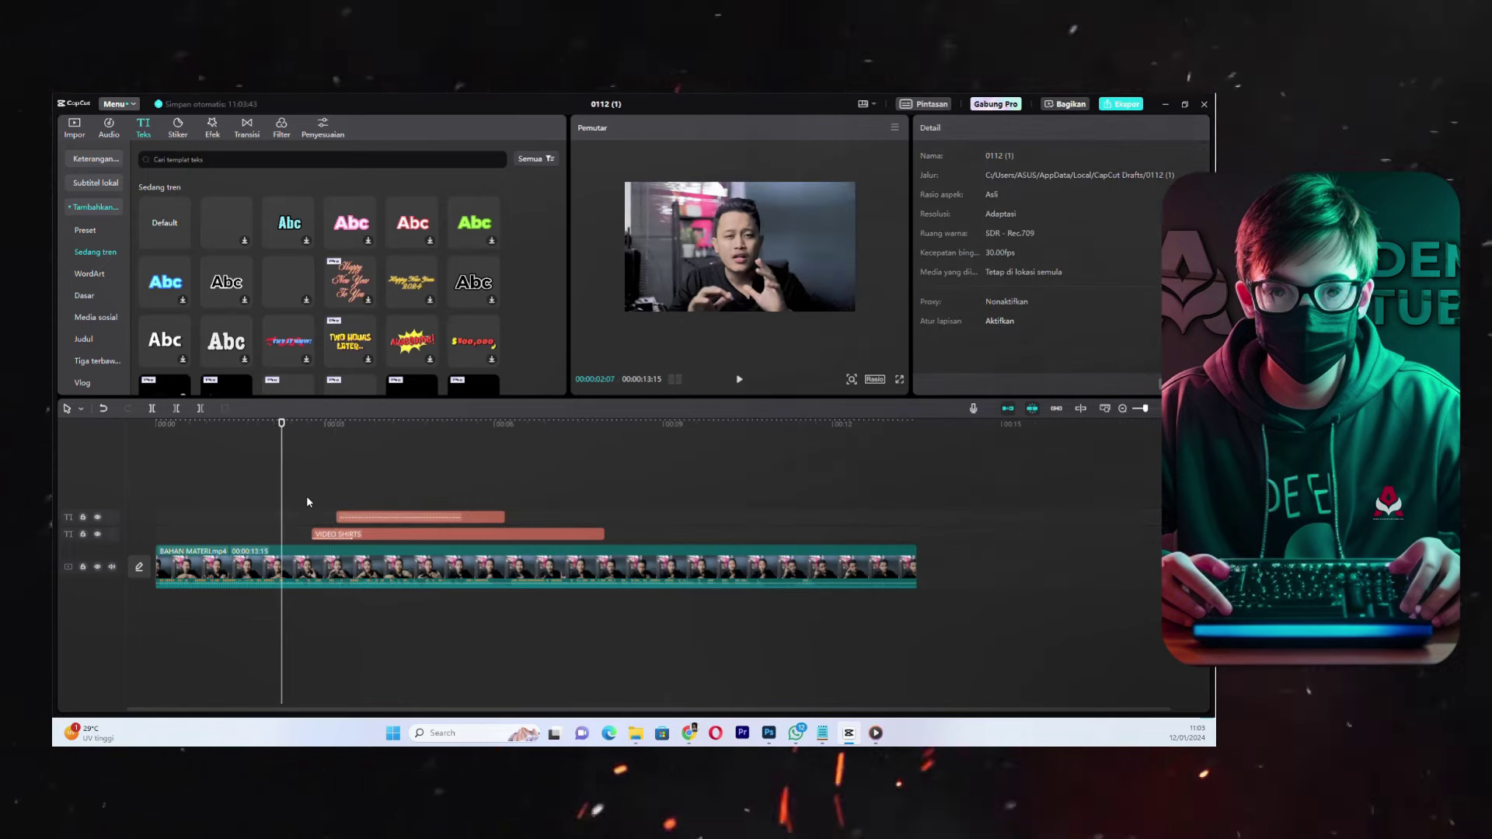
ctrl+scroll(306, 496, up, 2)
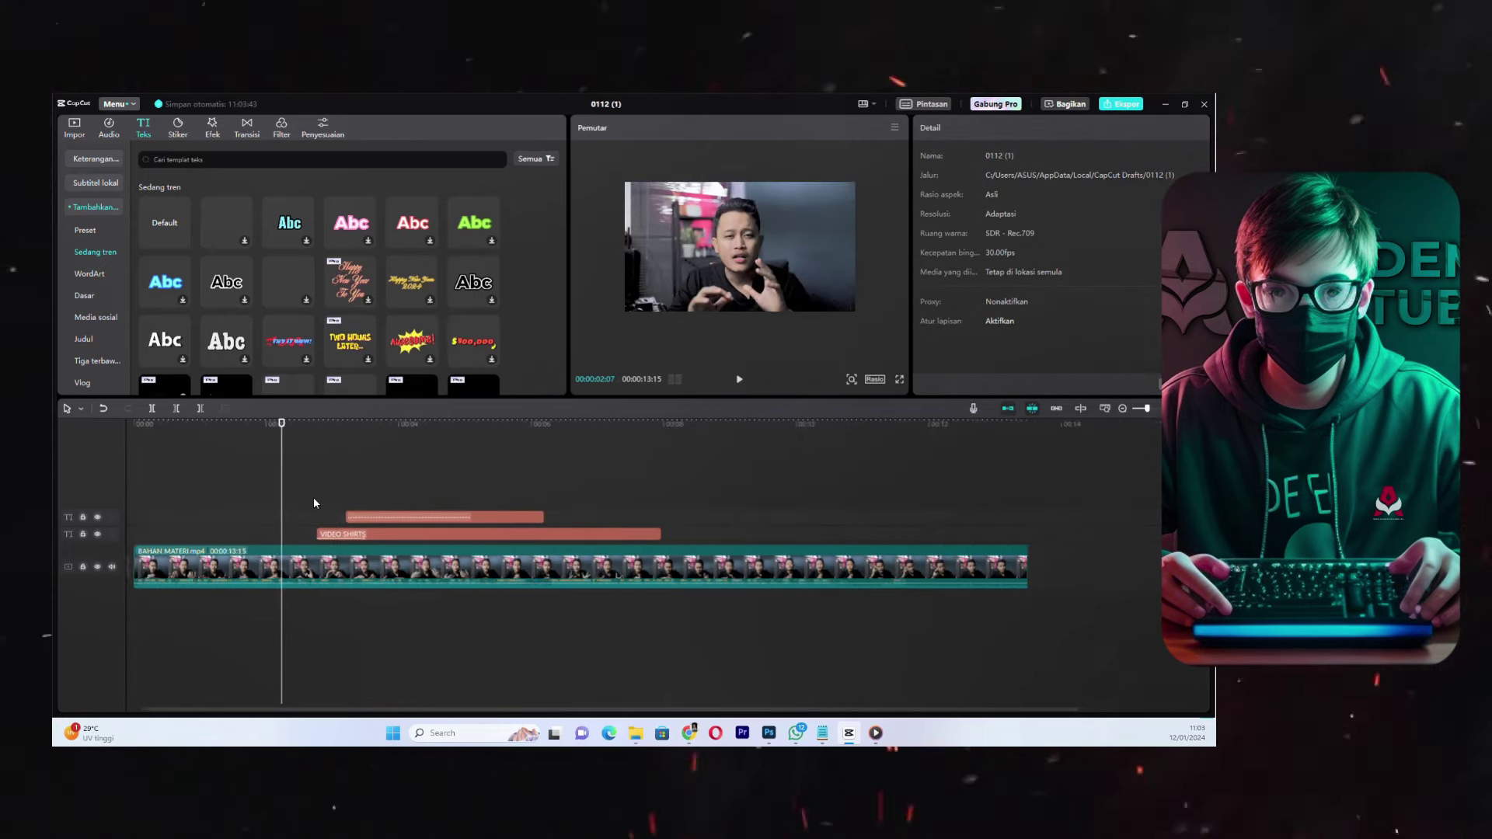
click(413, 424)
click(431, 517)
scroll(1130, 223, down, 10)
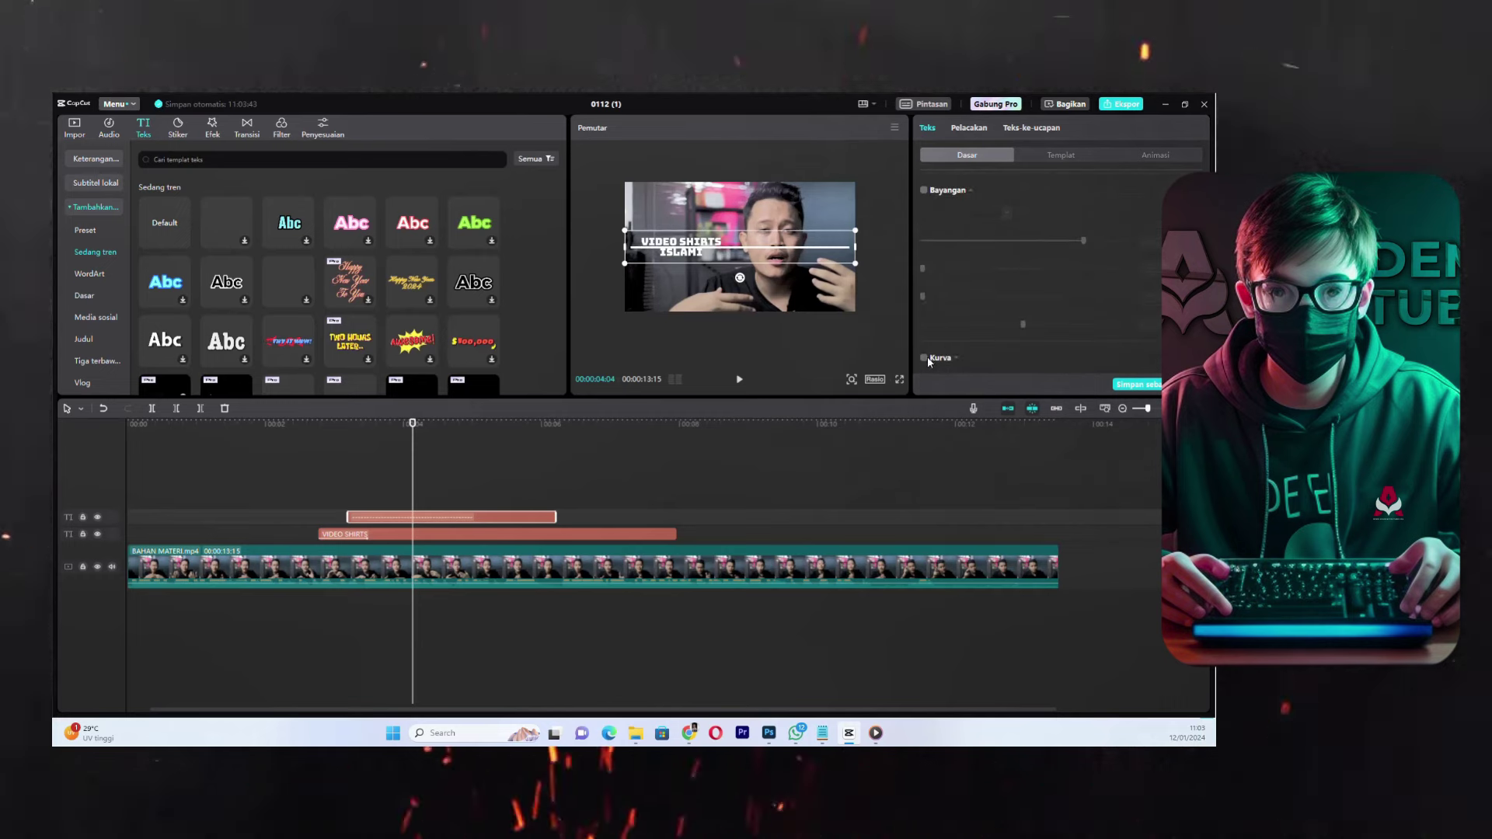
click(924, 358)
scroll(1013, 342, down, 1)
scroll(1021, 339, down, 2)
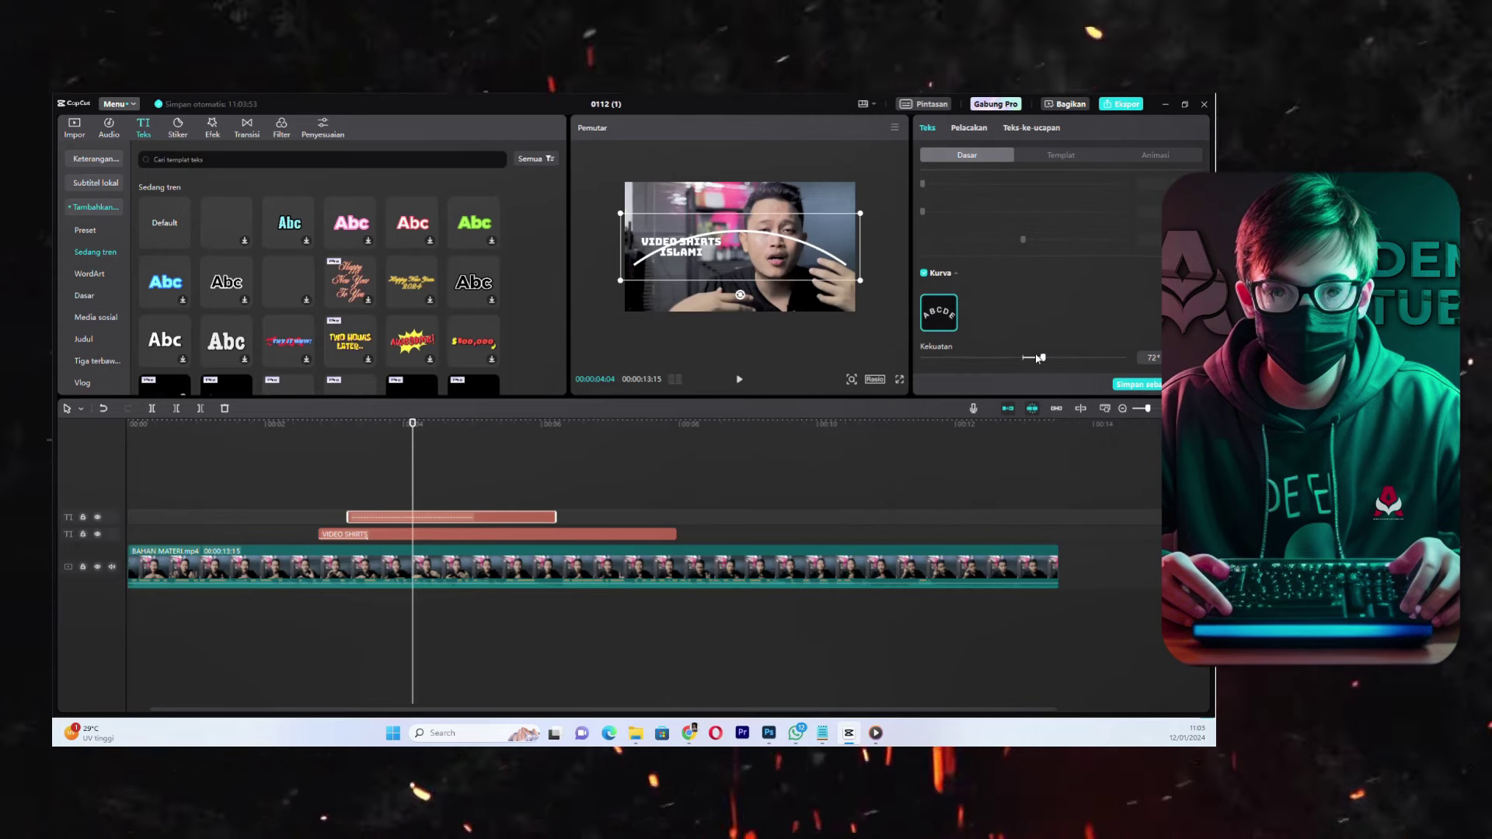
mouse_move(1046, 359)
mouse_down()
mouse_move(1071, 367)
mouse_move(946, 355)
mouse_move(1058, 339)
mouse_up()
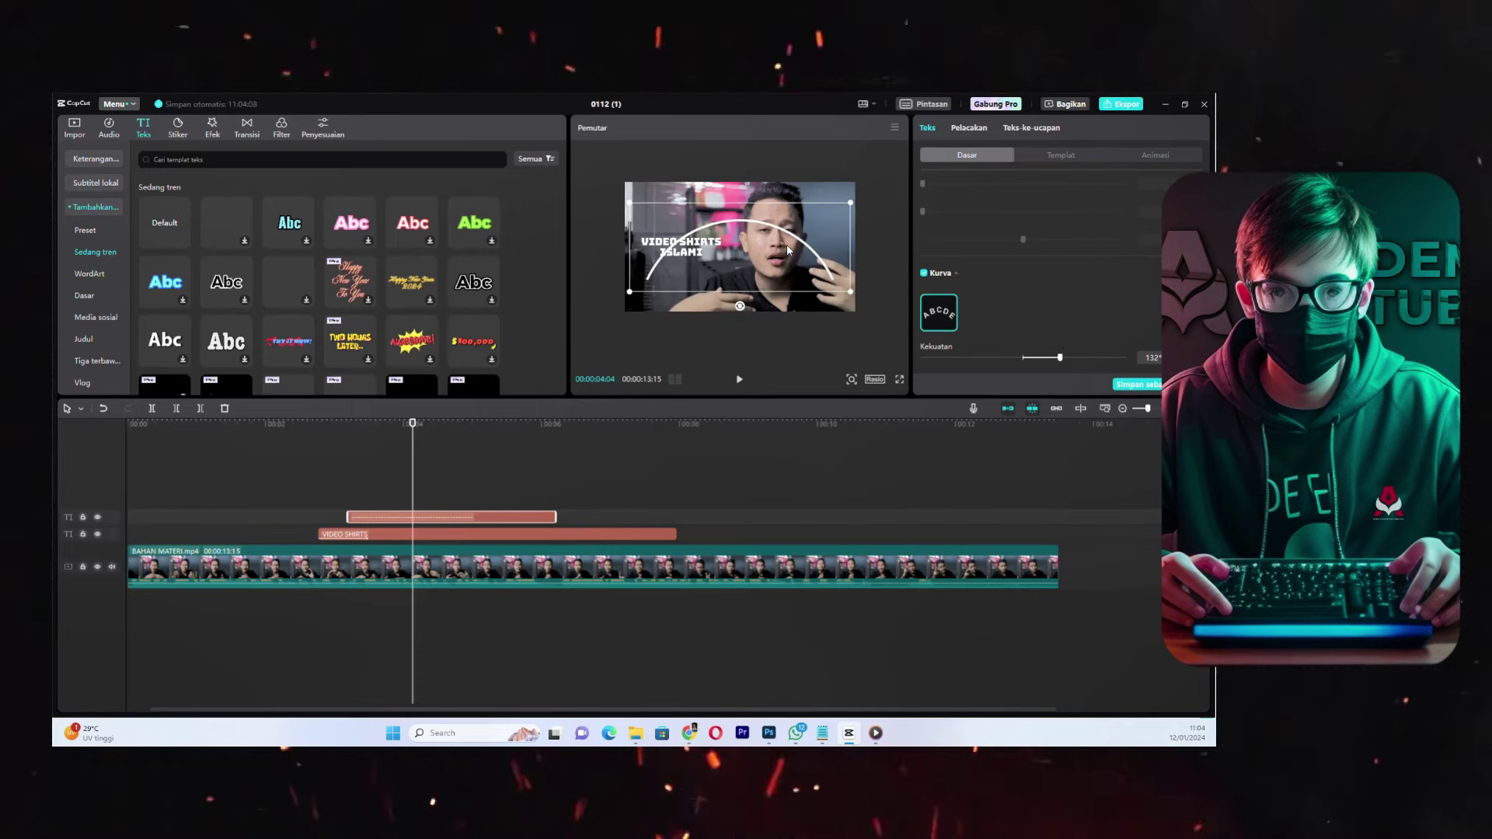
- Move the curved line up and right to arch over the speaker's head, and compare it with COBA SAHA in Media Player before returning to CapCut
drag(788, 249, 815, 204)
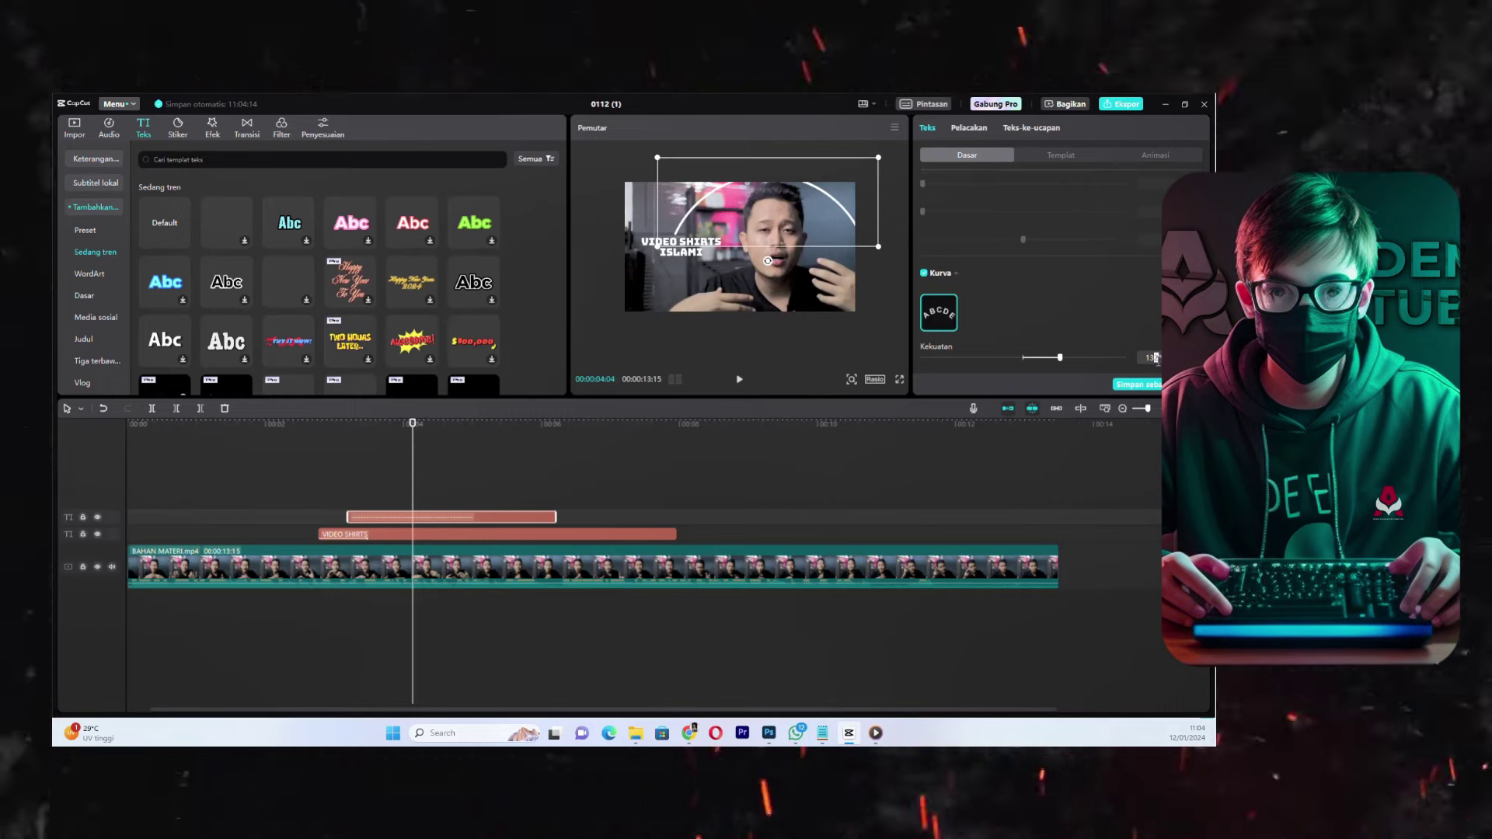
click(874, 738)
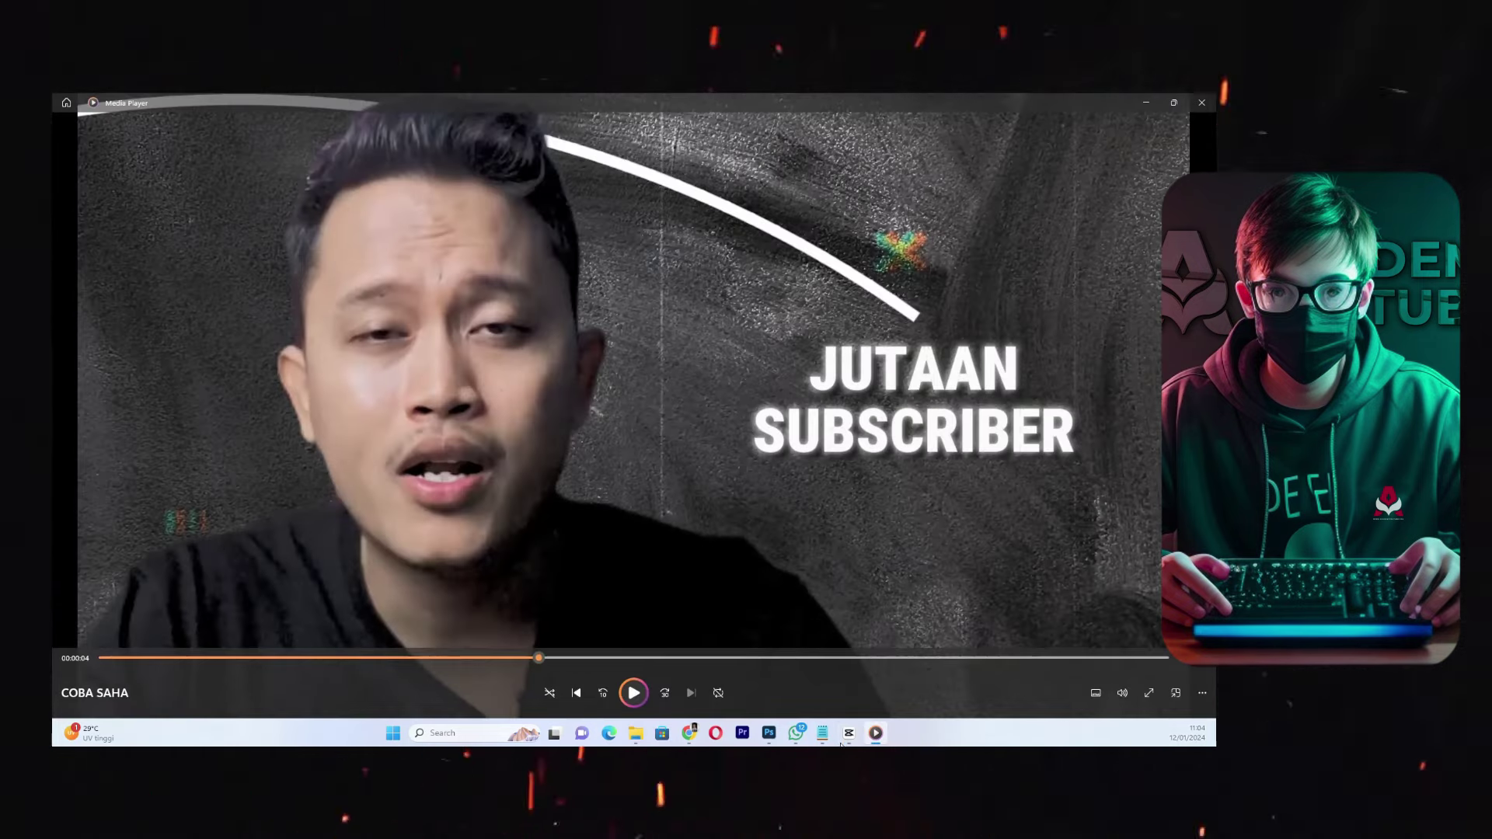
click(847, 734)
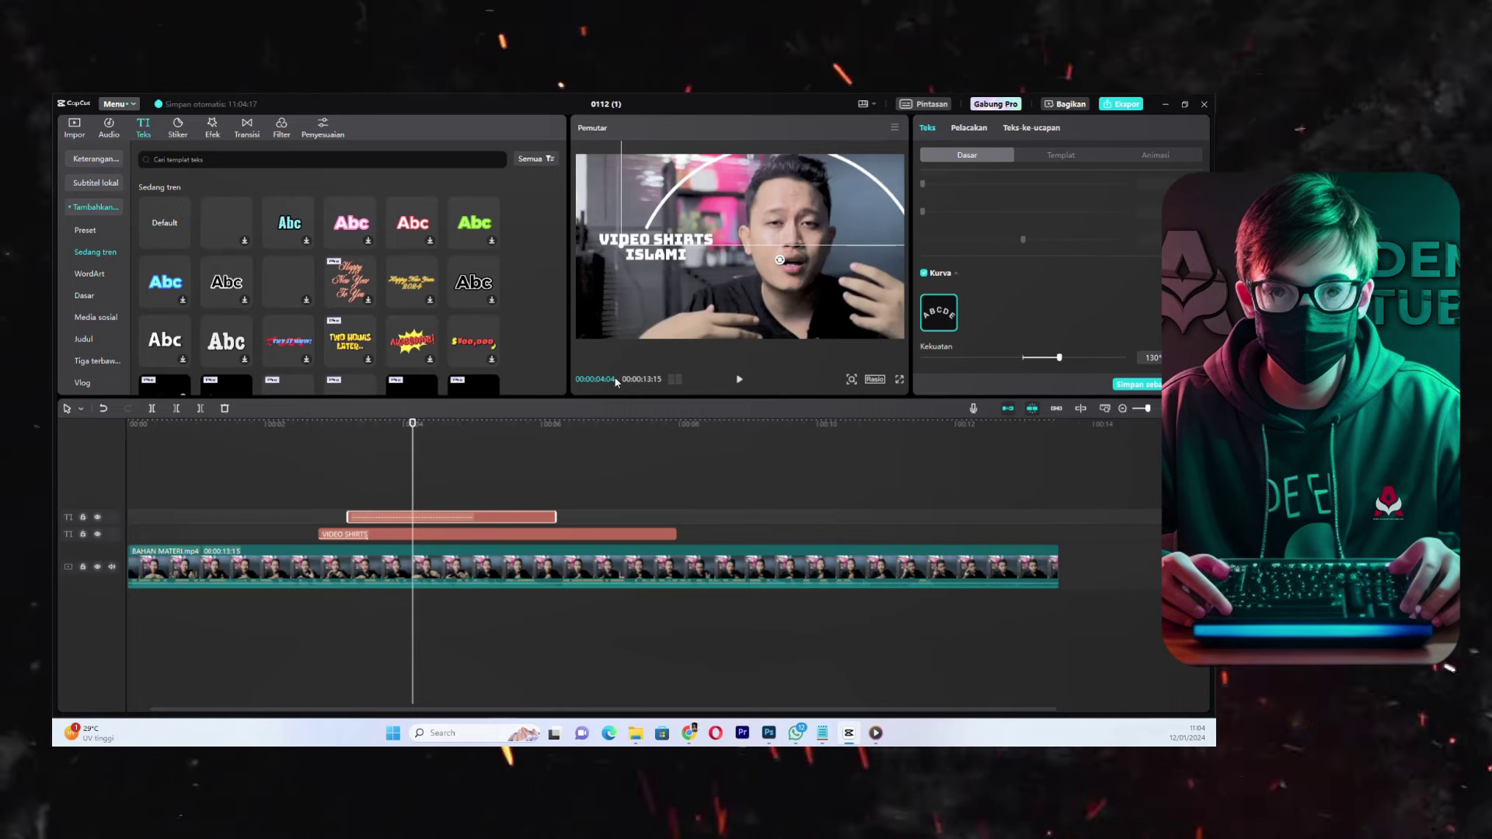
- Shift the curved line clip to start at about 00:00:03:15 and extend its end past the title clip, to about 00:00:05:10 long
click(355, 505)
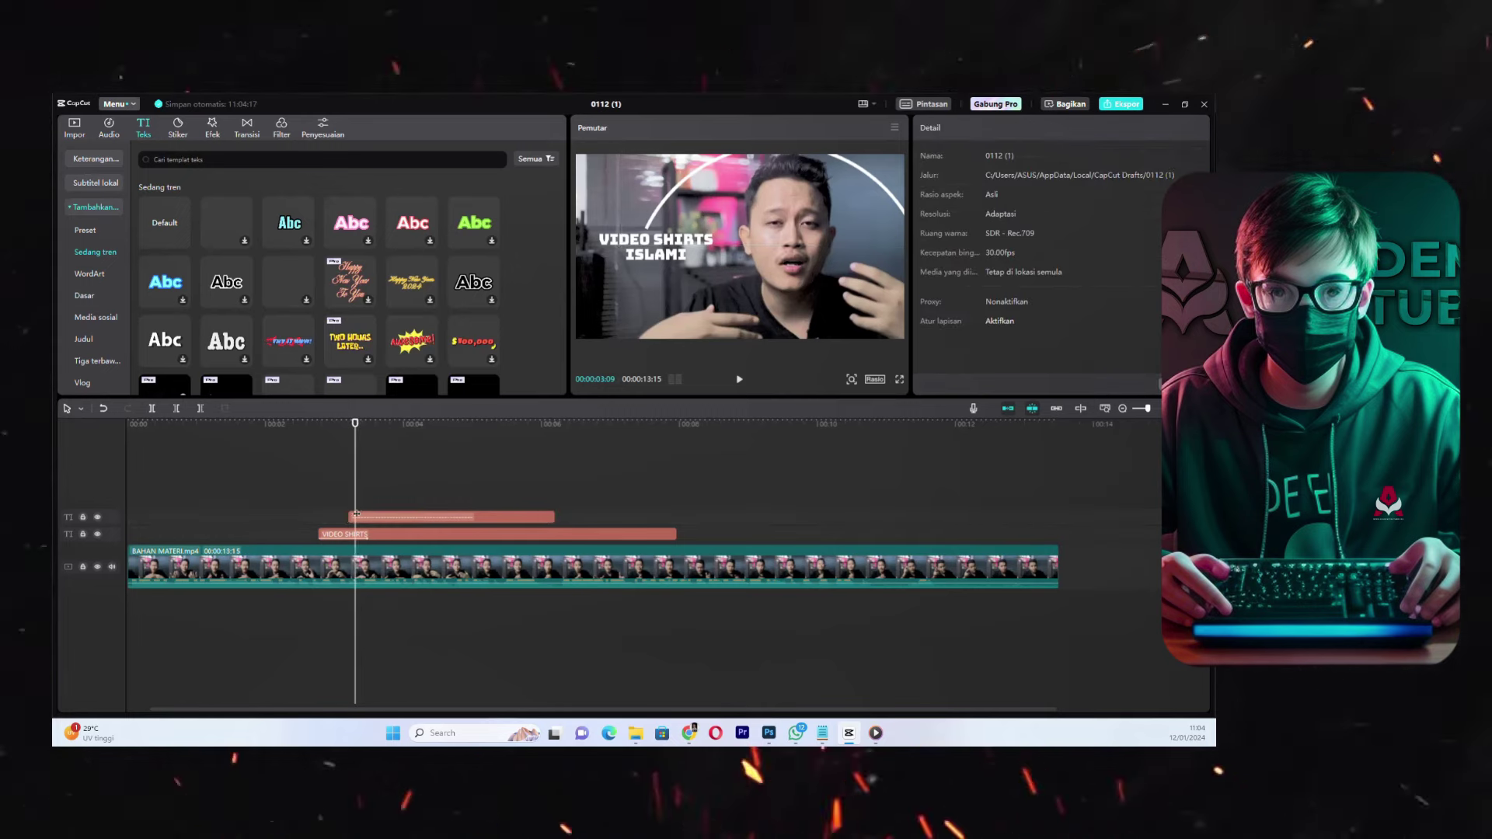
click(359, 564)
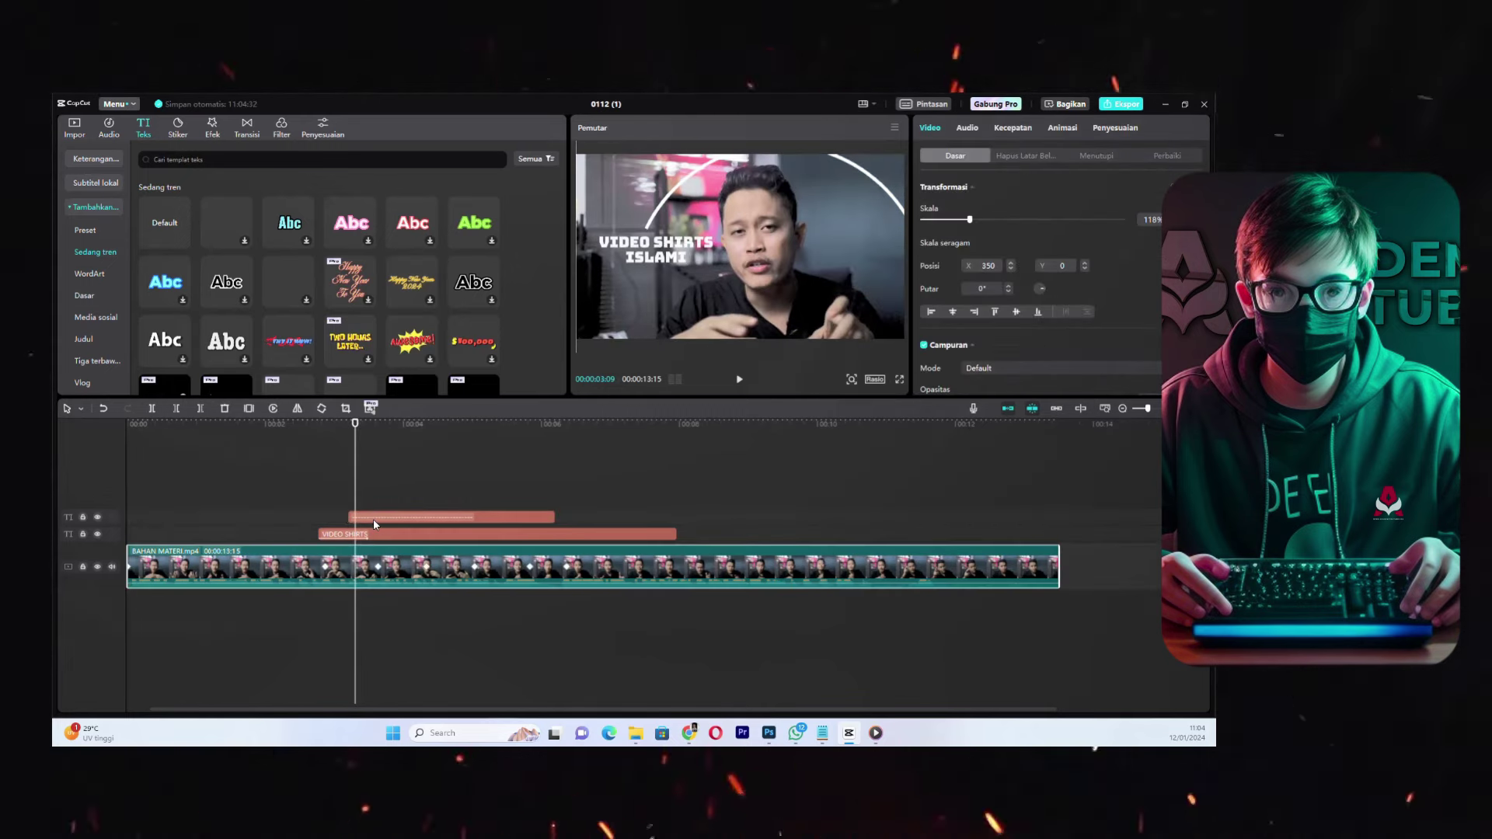
drag(374, 520, 386, 521)
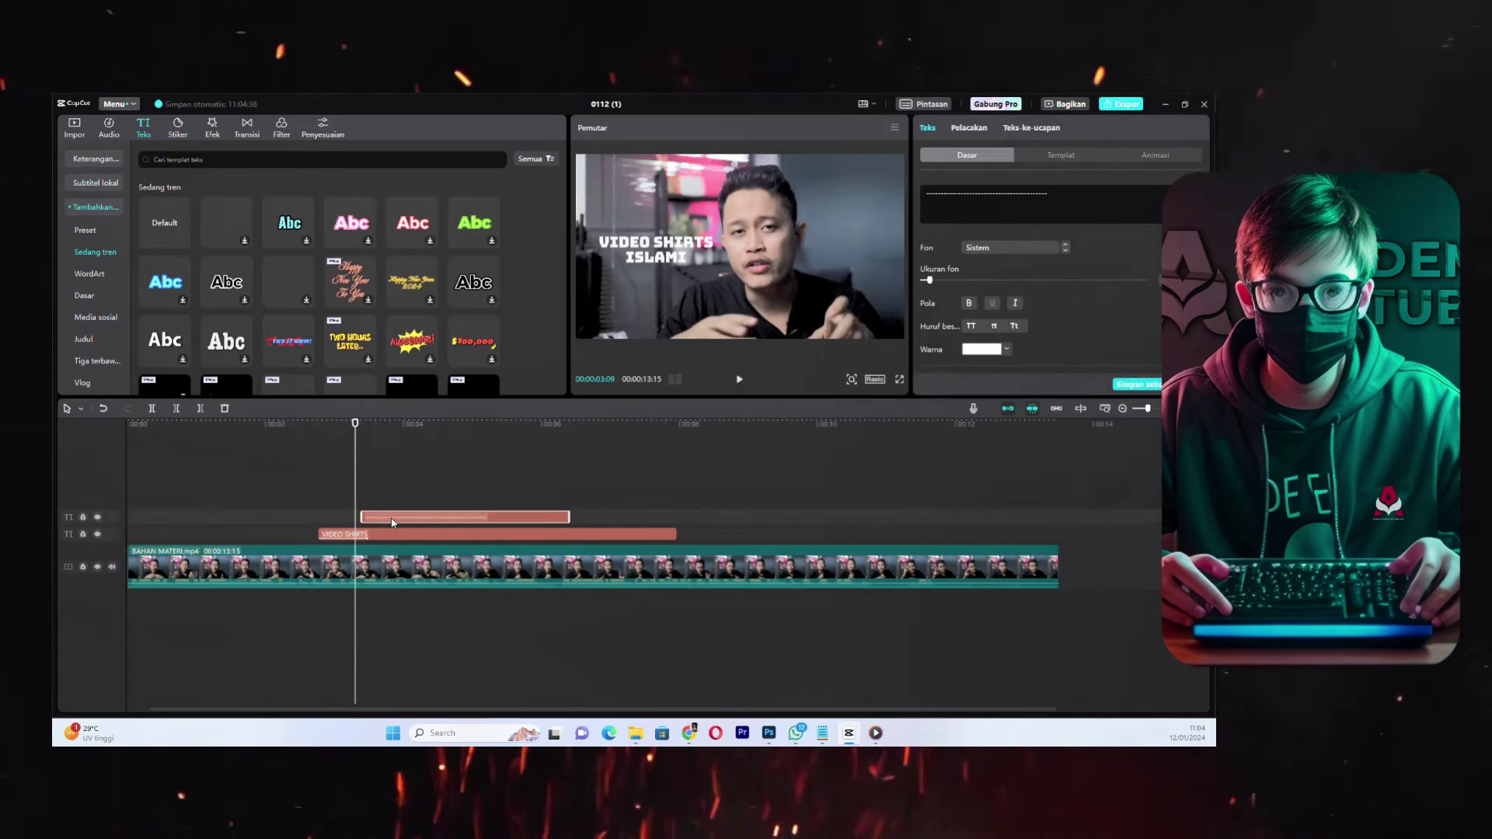
key(space)
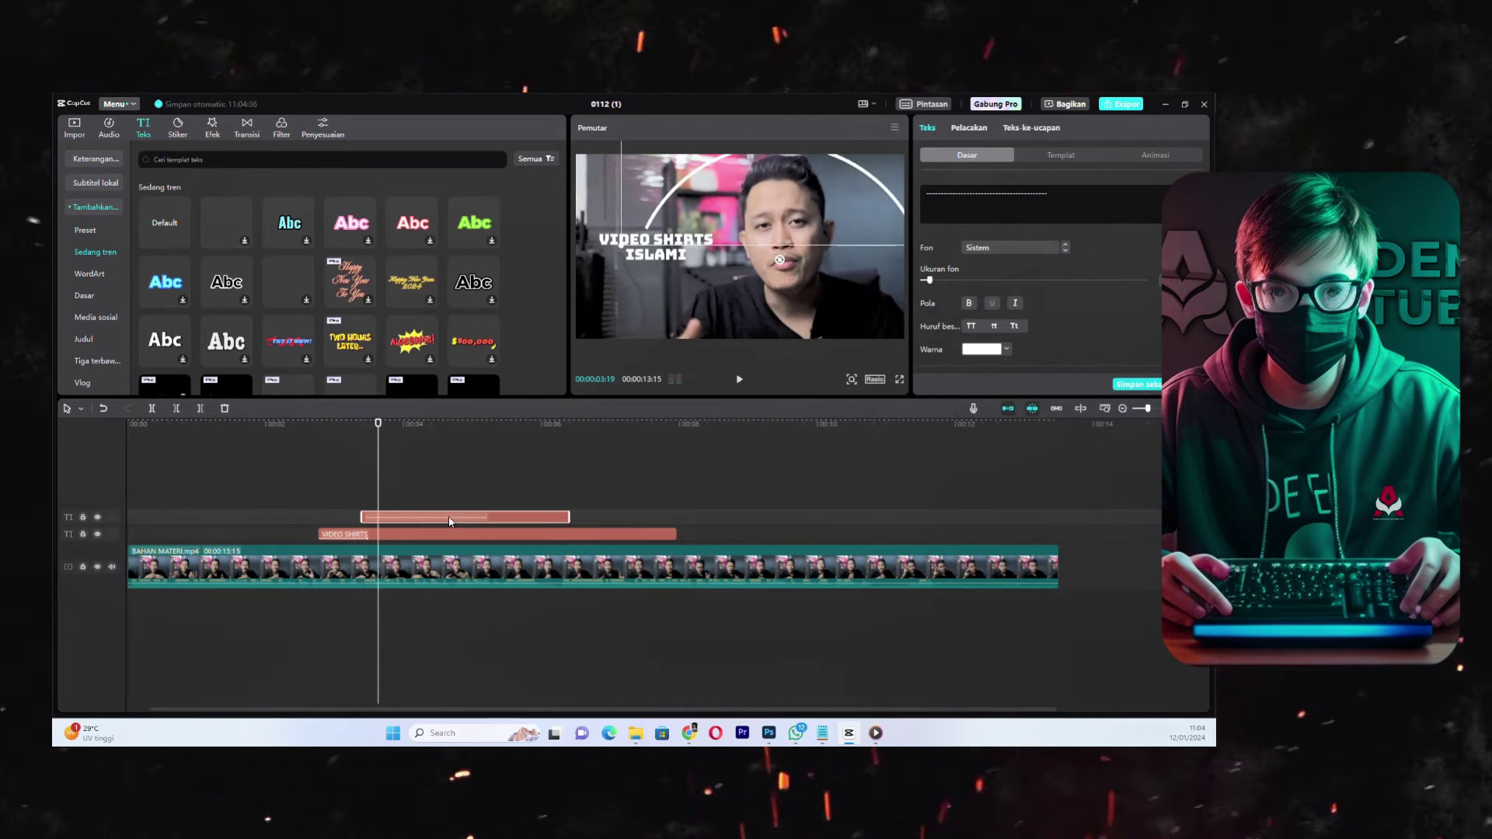
click(420, 573)
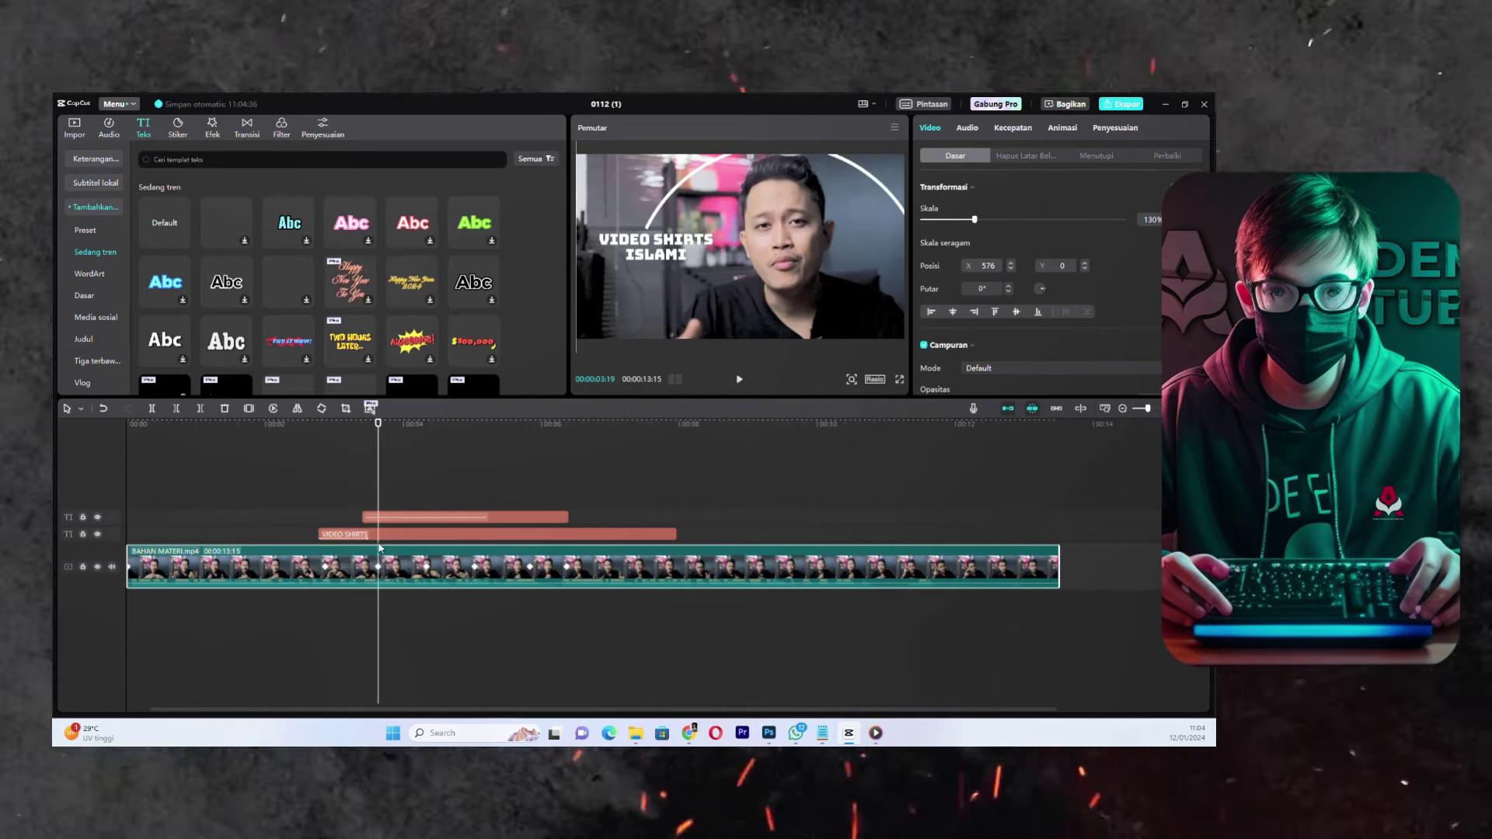
drag(379, 505, 446, 521)
key(space)
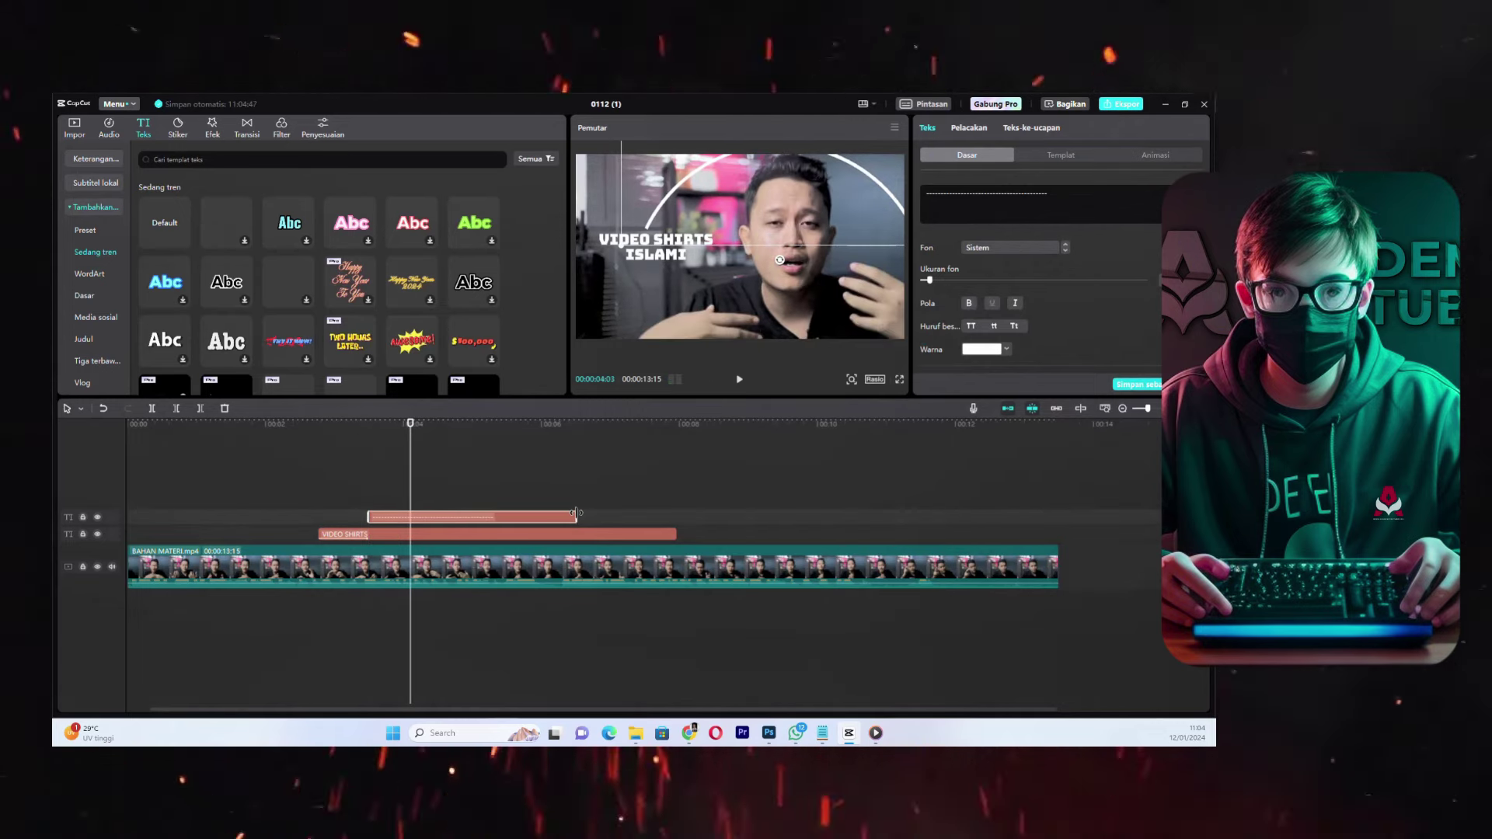
drag(576, 513, 738, 517)
drag(412, 509, 410, 509)
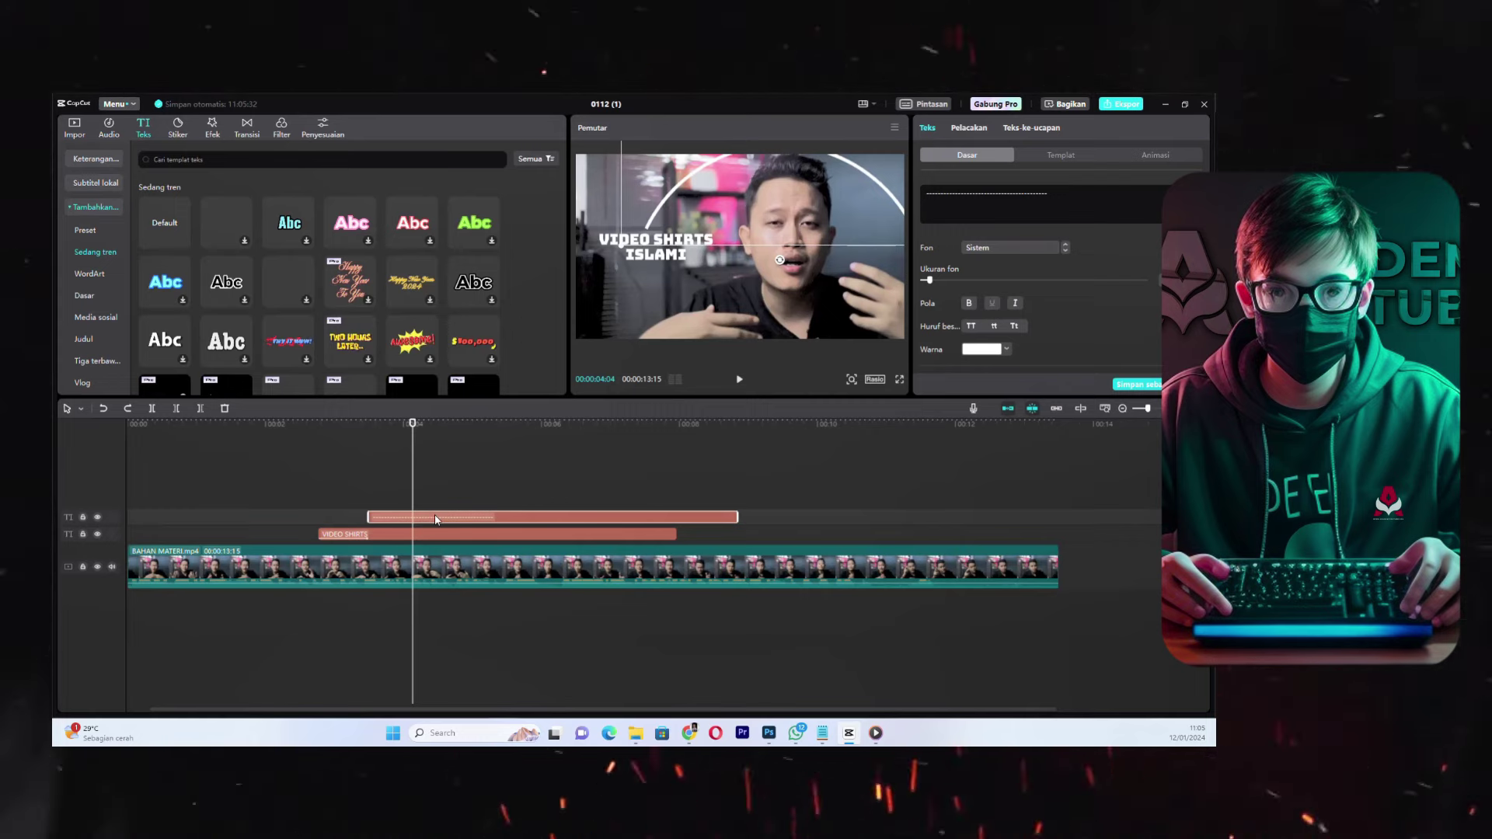
- Turn the curved line into a compound clip, add a Horizontal mask, and move it to X 64, Y 538 at 00:00:03:15
right_click(435, 520)
click(495, 650)
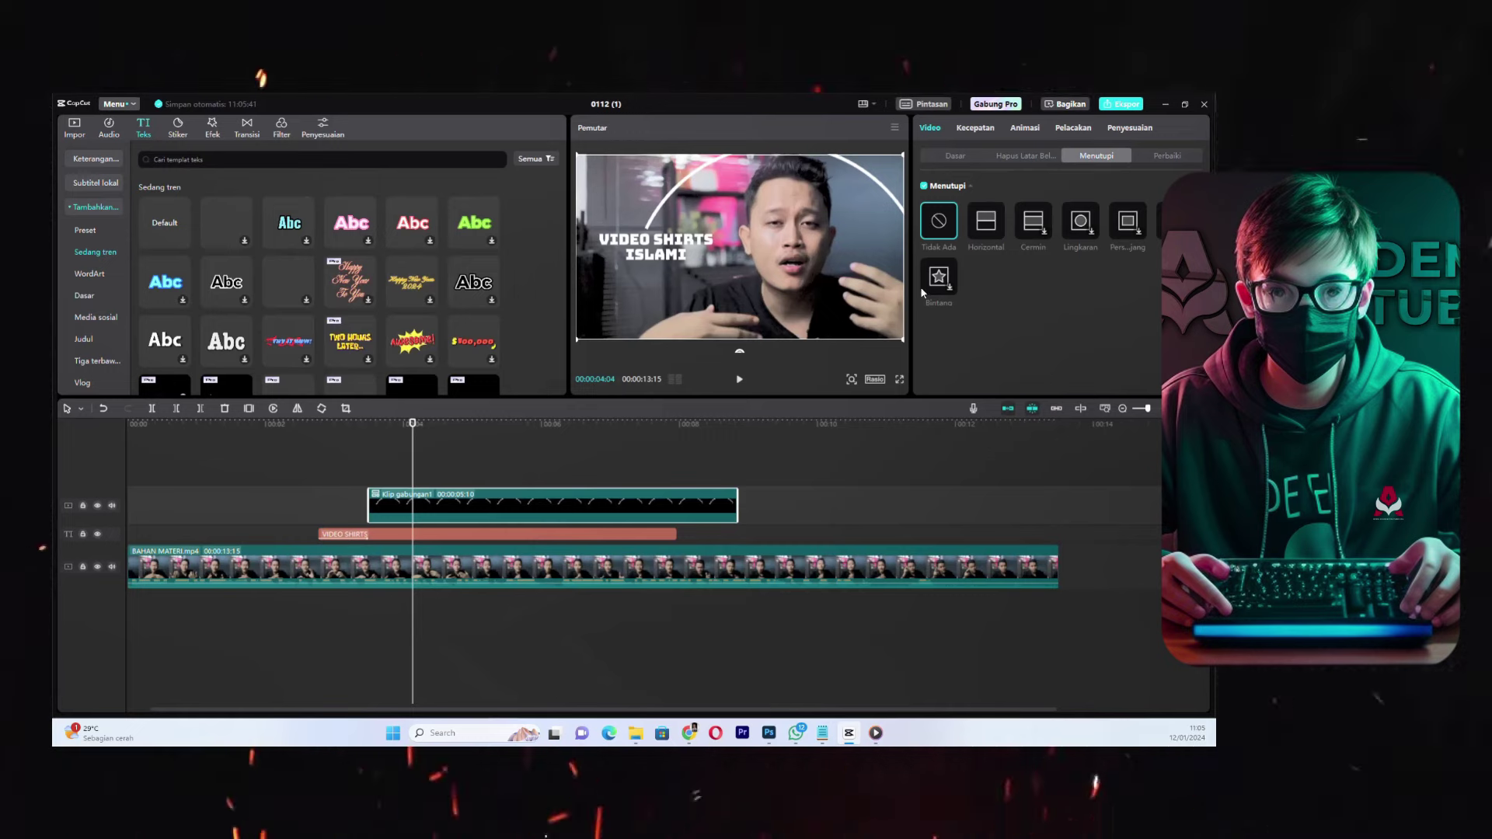
click(993, 228)
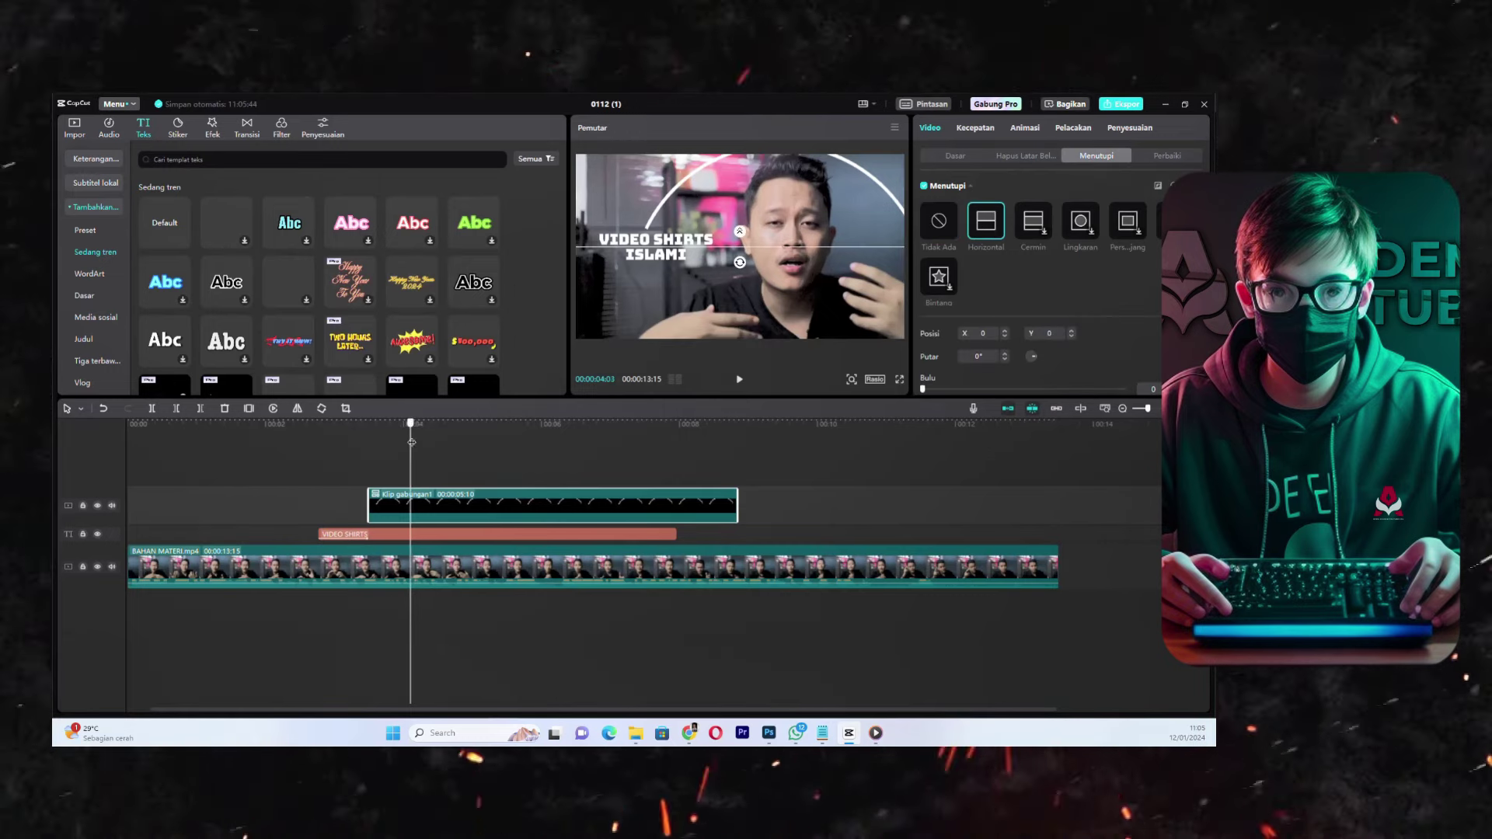
drag(410, 439, 370, 440)
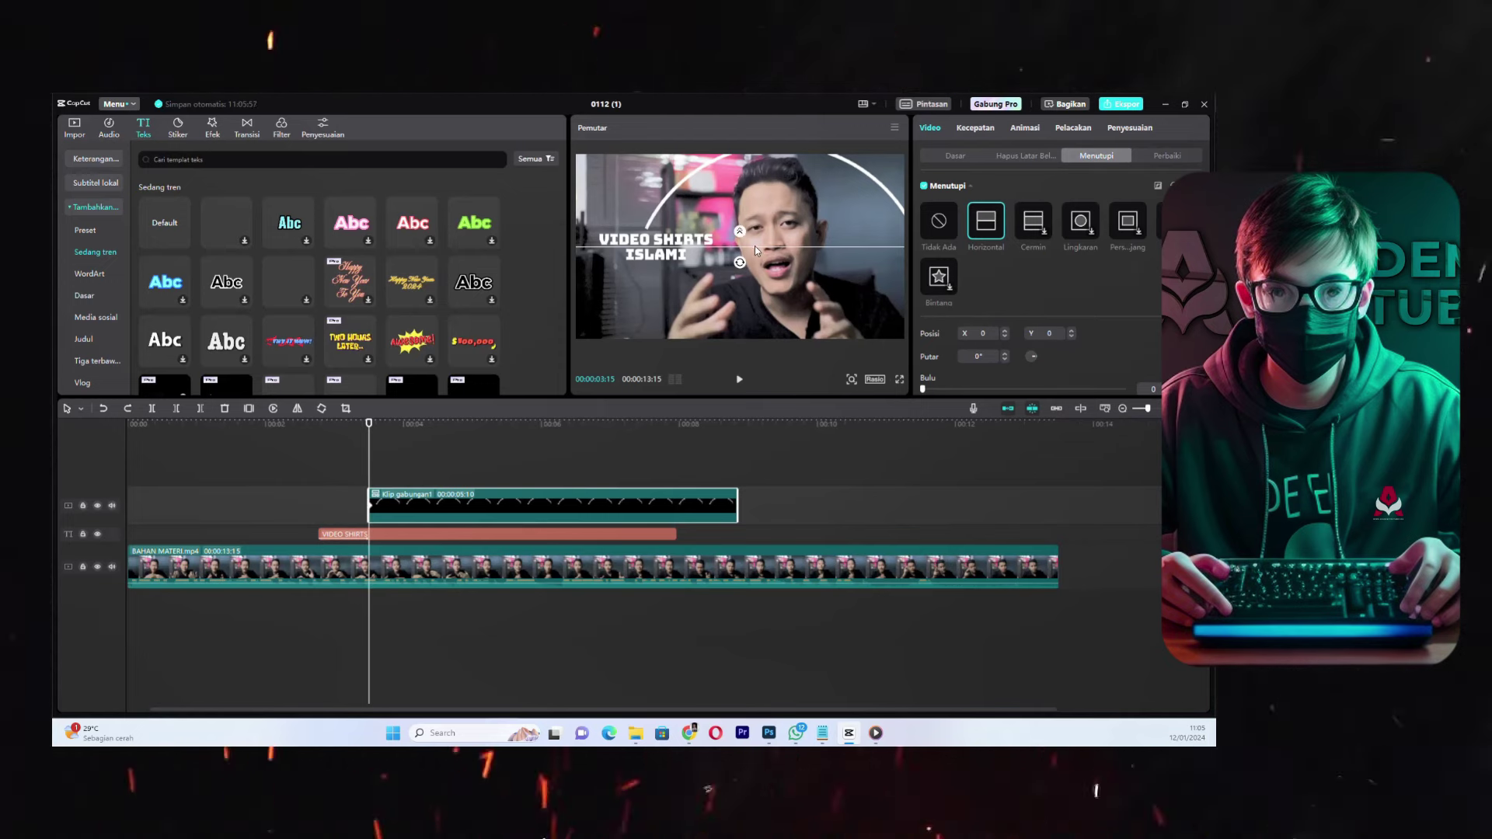
drag(754, 246, 767, 154)
- Locate the main video's keyframe at 00:00:05:01, return to 00:00:03:15, and try adjusting the line's mask before undoing that adjustment
click(439, 559)
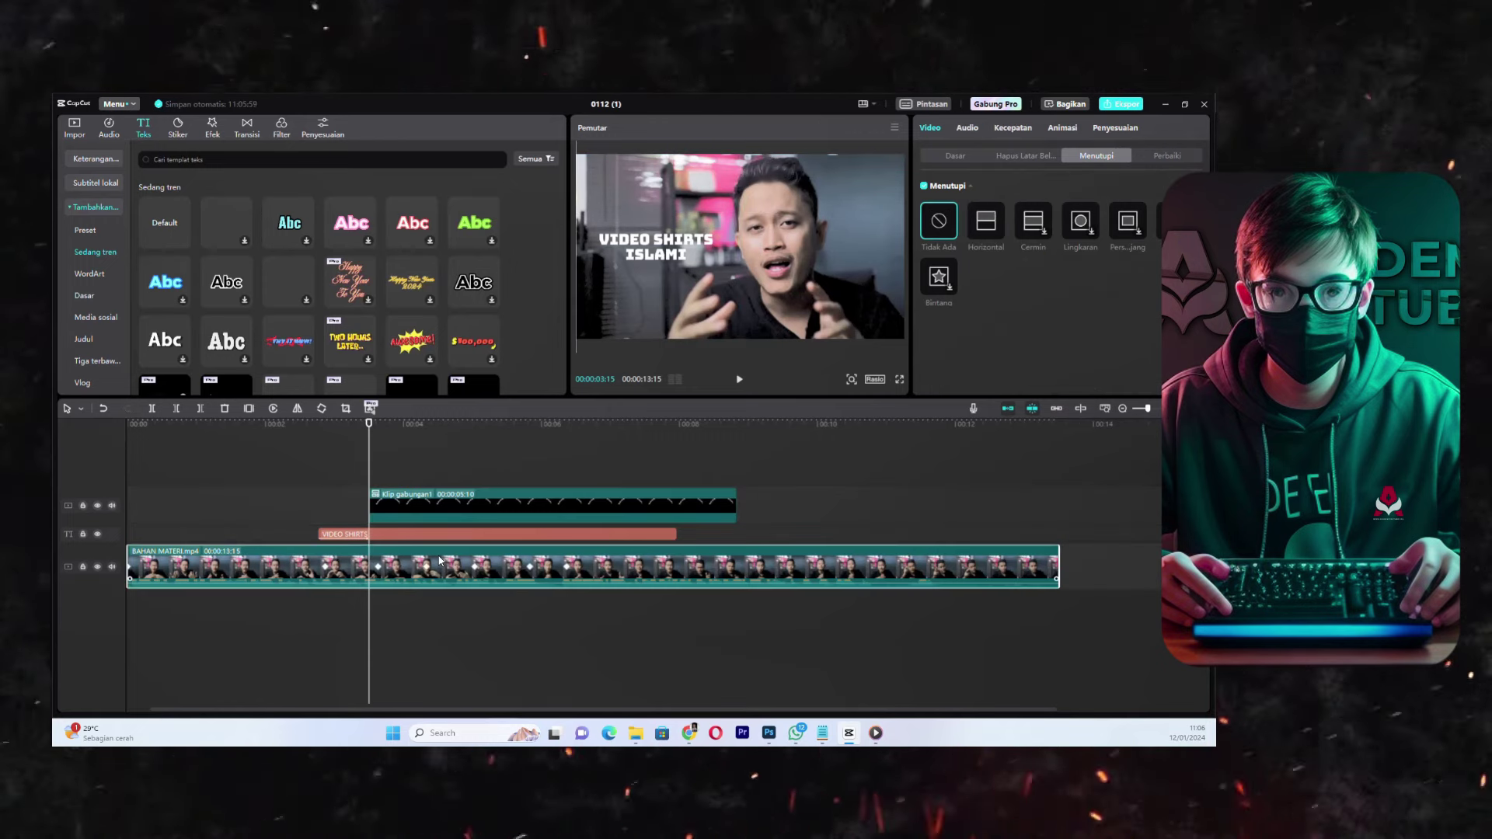
drag(369, 482, 476, 485)
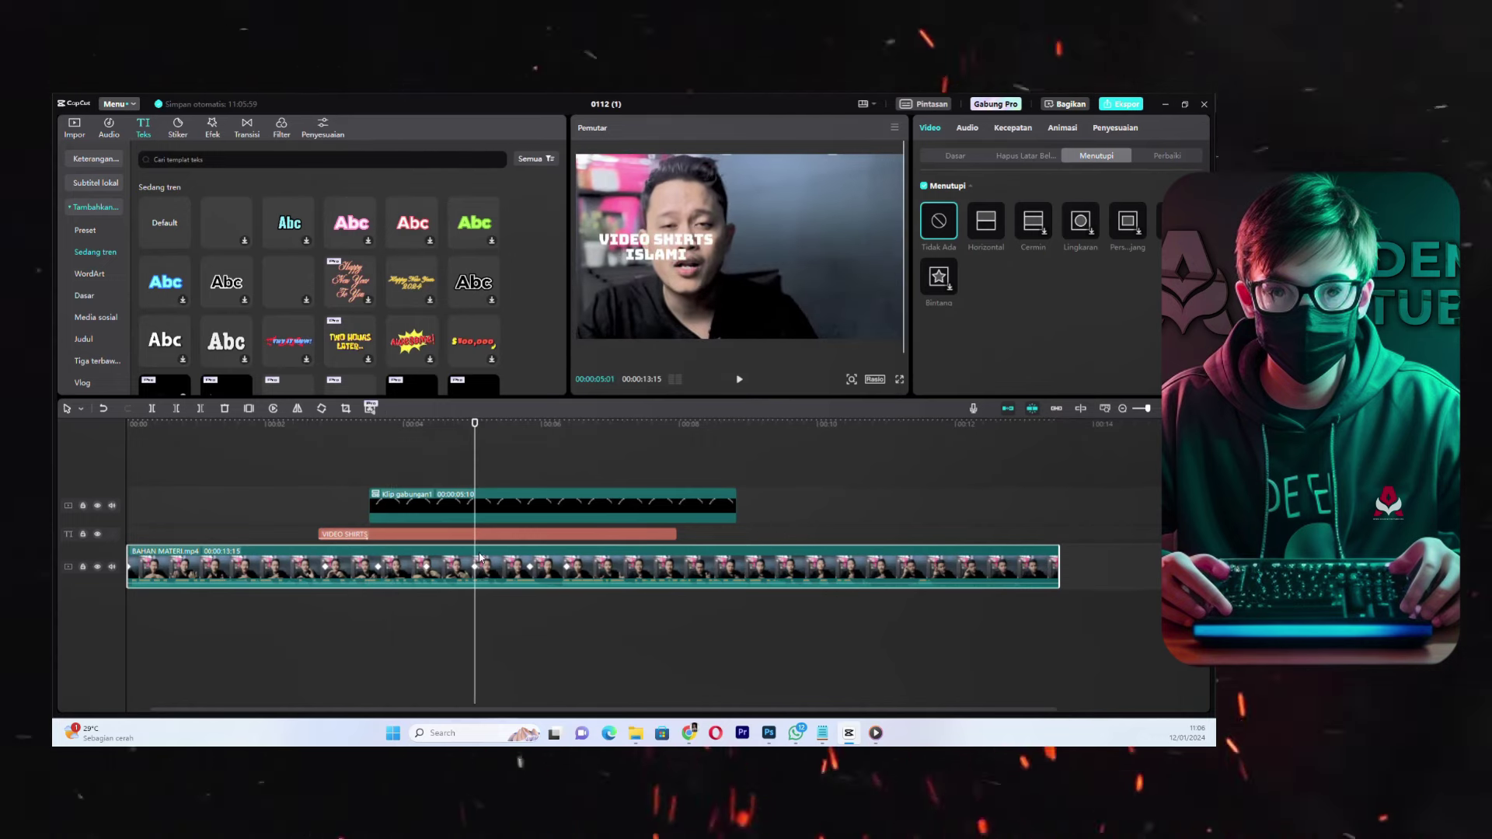
click(480, 514)
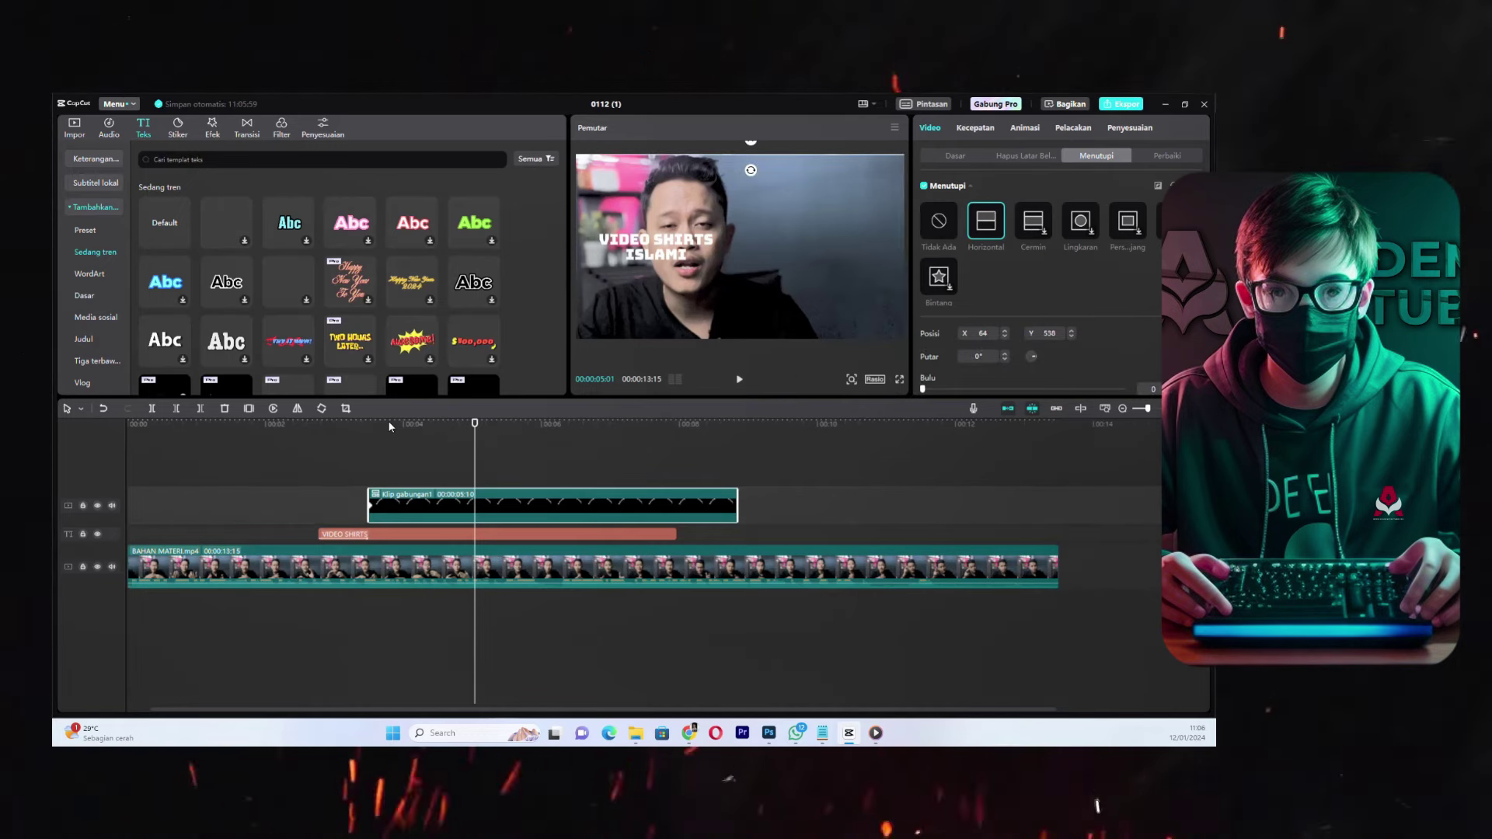
click(384, 511)
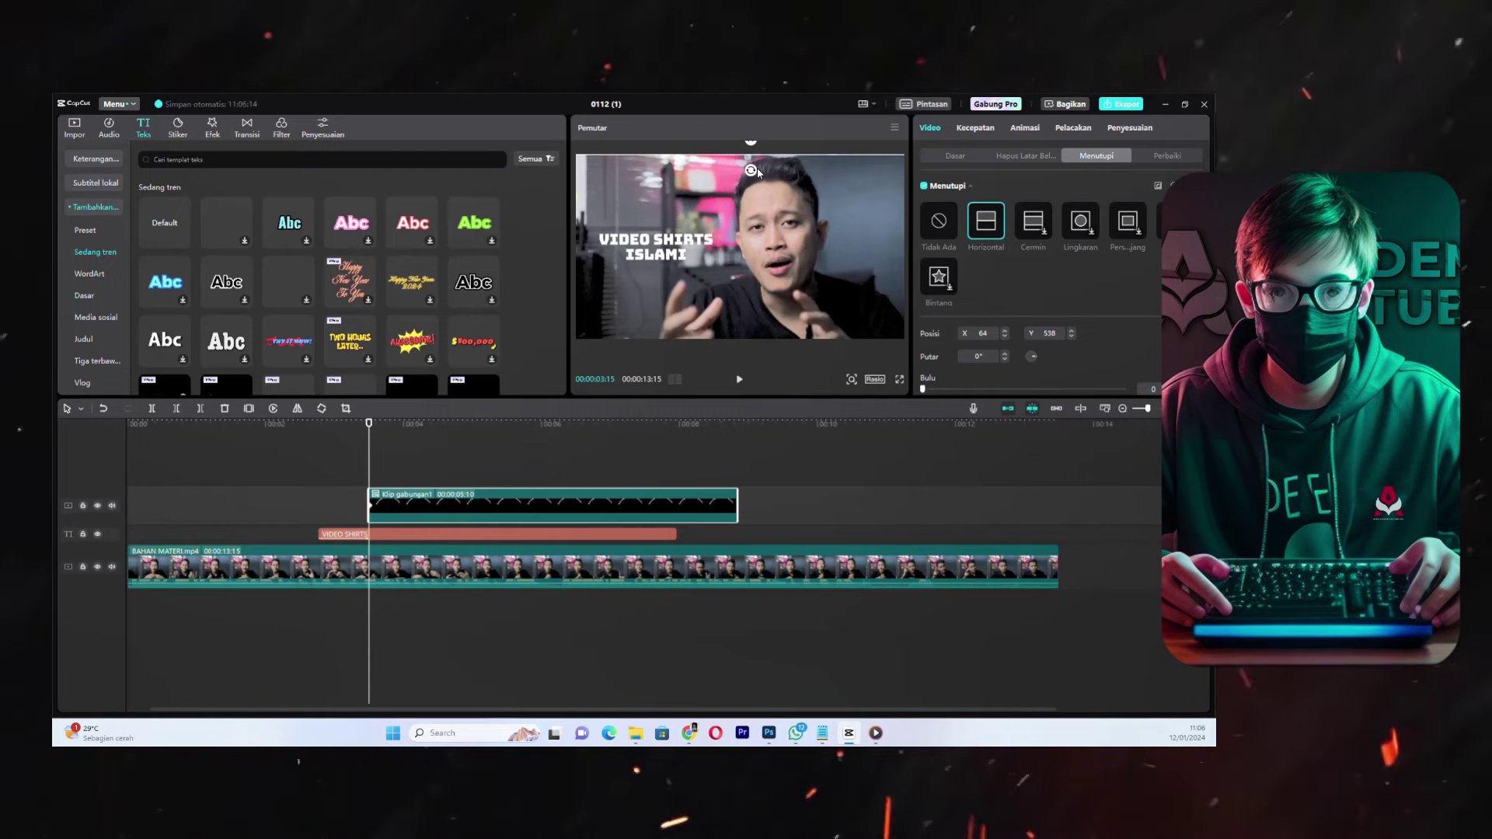
drag(755, 169, 738, 199)
key(ctrl+z)
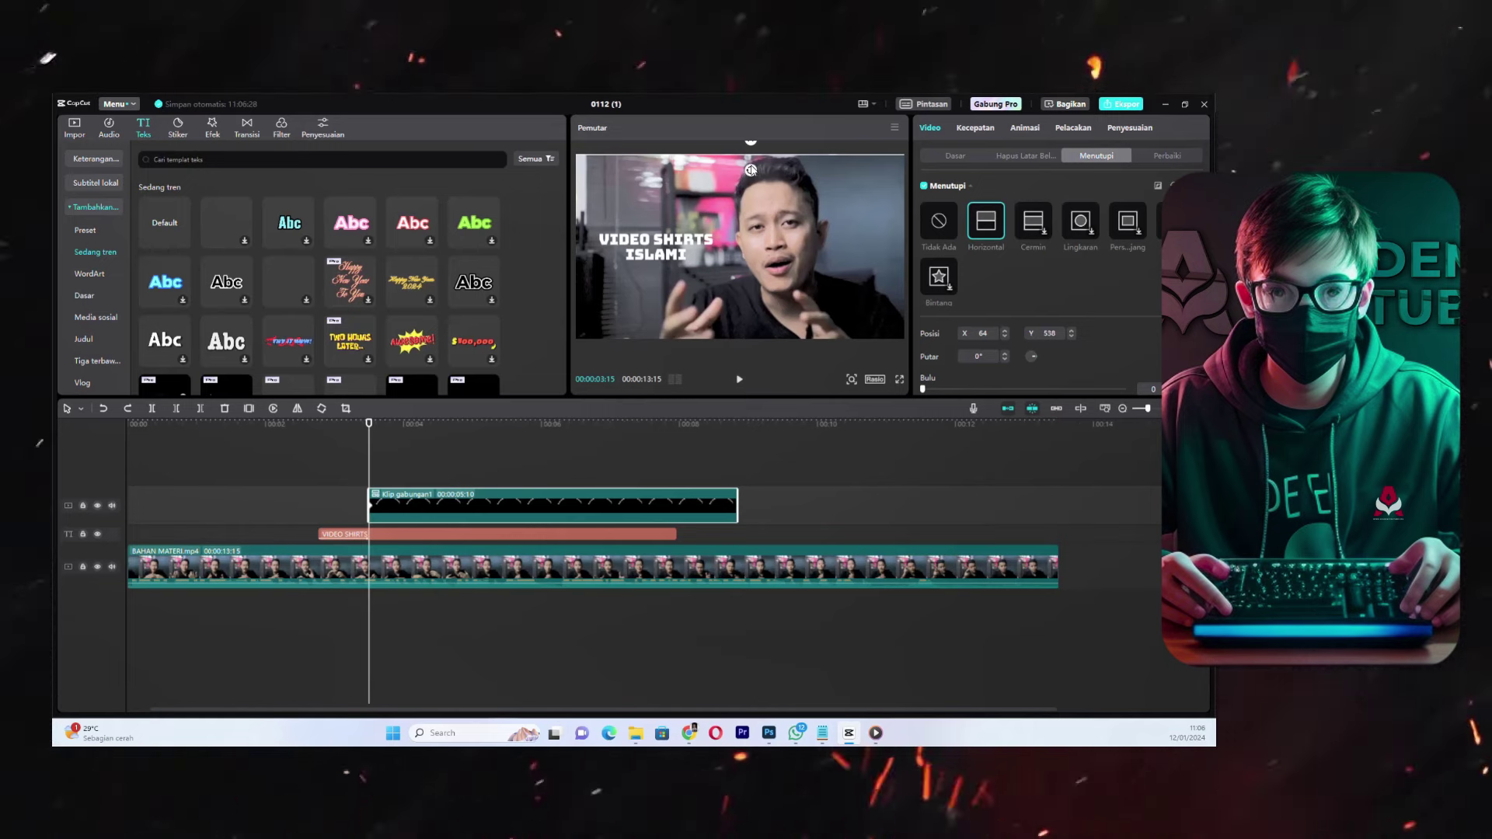
- At 00:00:03:15, place the line's Horizontal mask at X 120, Y 540 and rotate it to -110°
drag(751, 169, 763, 137)
drag(773, 139, 757, 145)
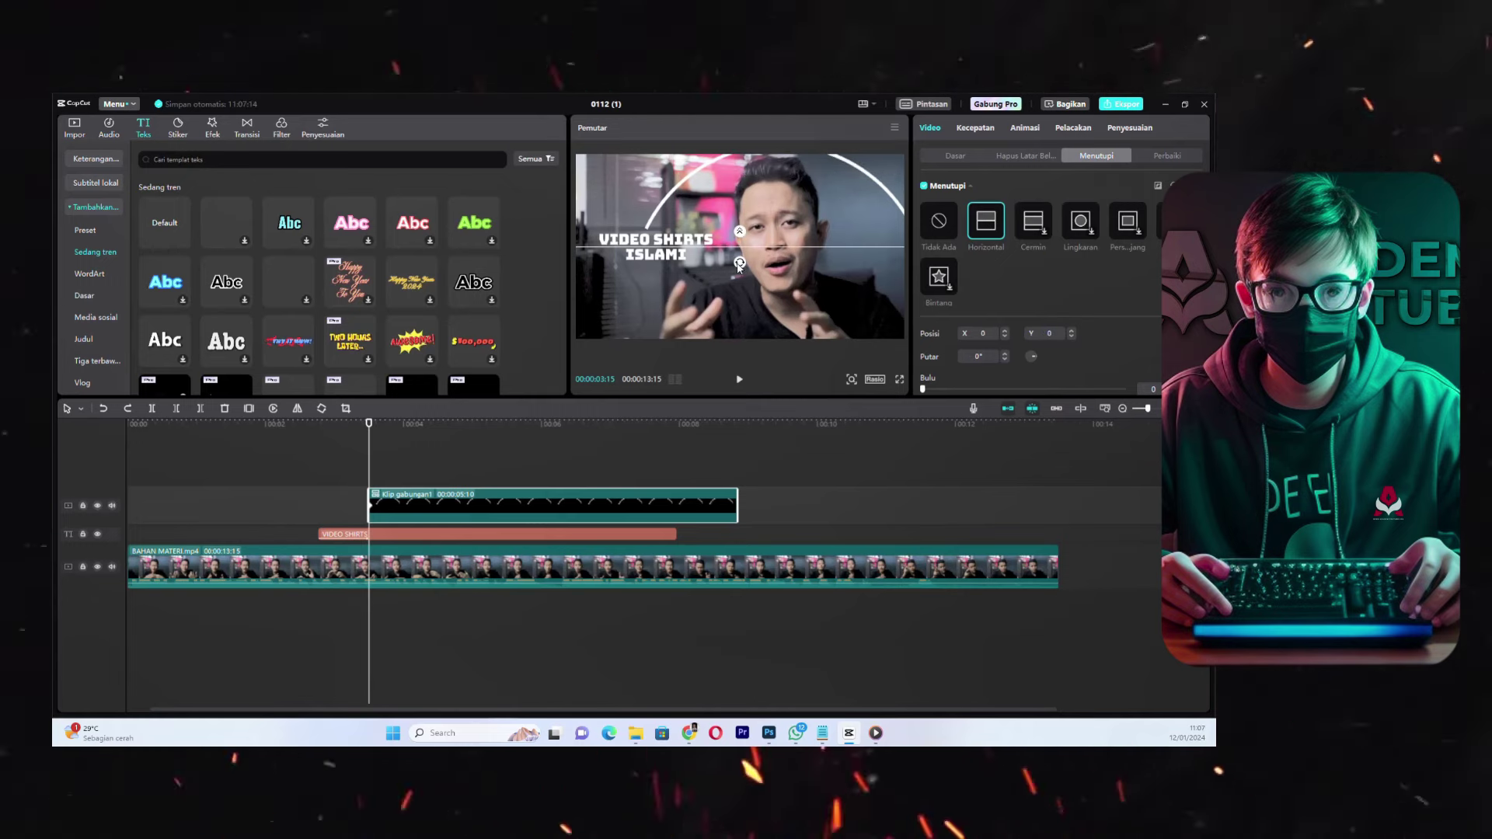
drag(740, 265, 684, 242)
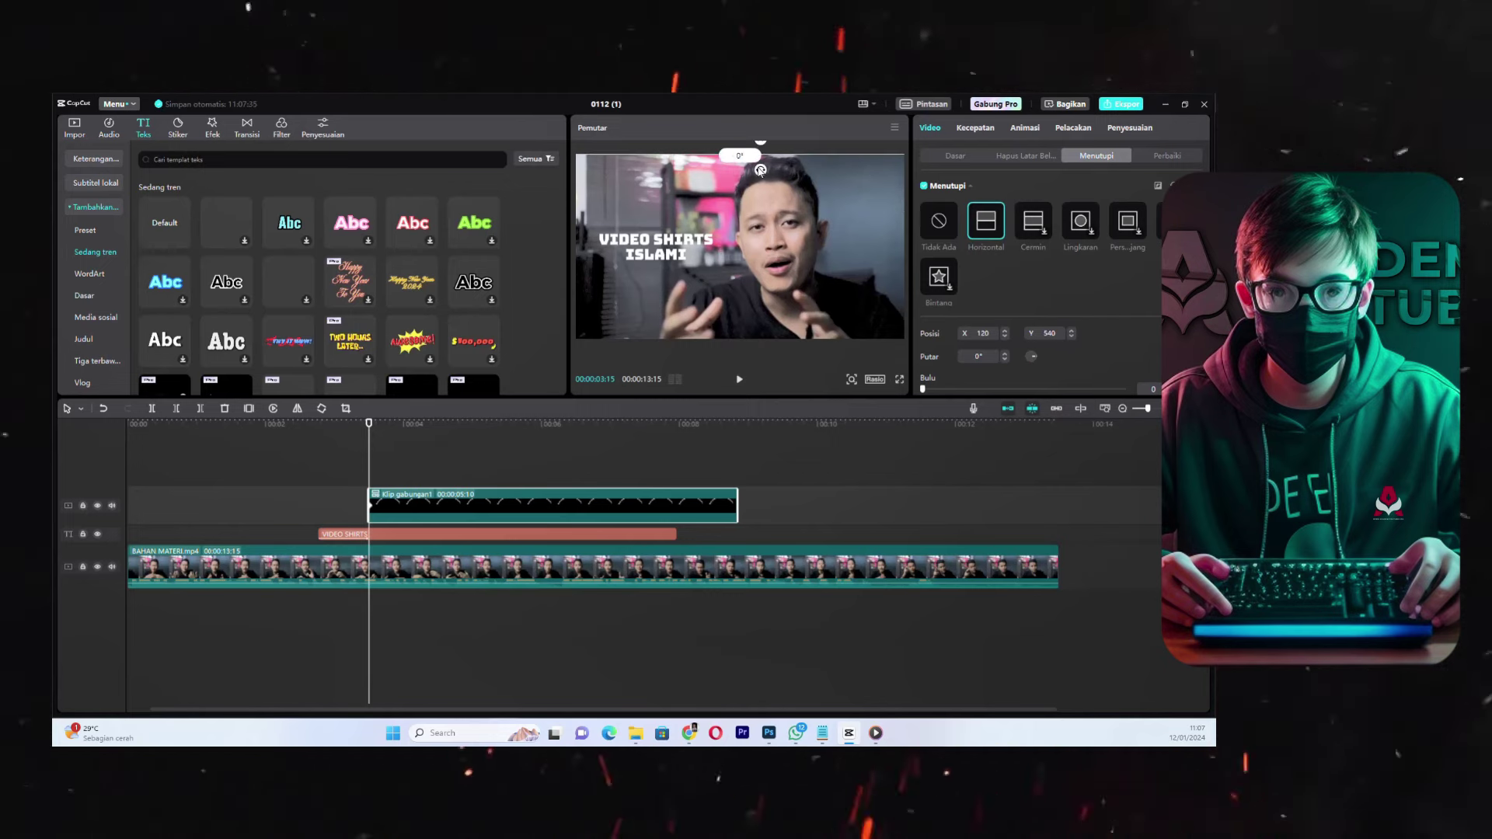
mouse_move(760, 169)
mouse_down()
mouse_move(795, 195)
mouse_move(870, 180)
mouse_move(852, 133)
mouse_move(778, 142)
mouse_move(764, 149)
mouse_move(794, 148)
mouse_move(769, 158)
mouse_up()
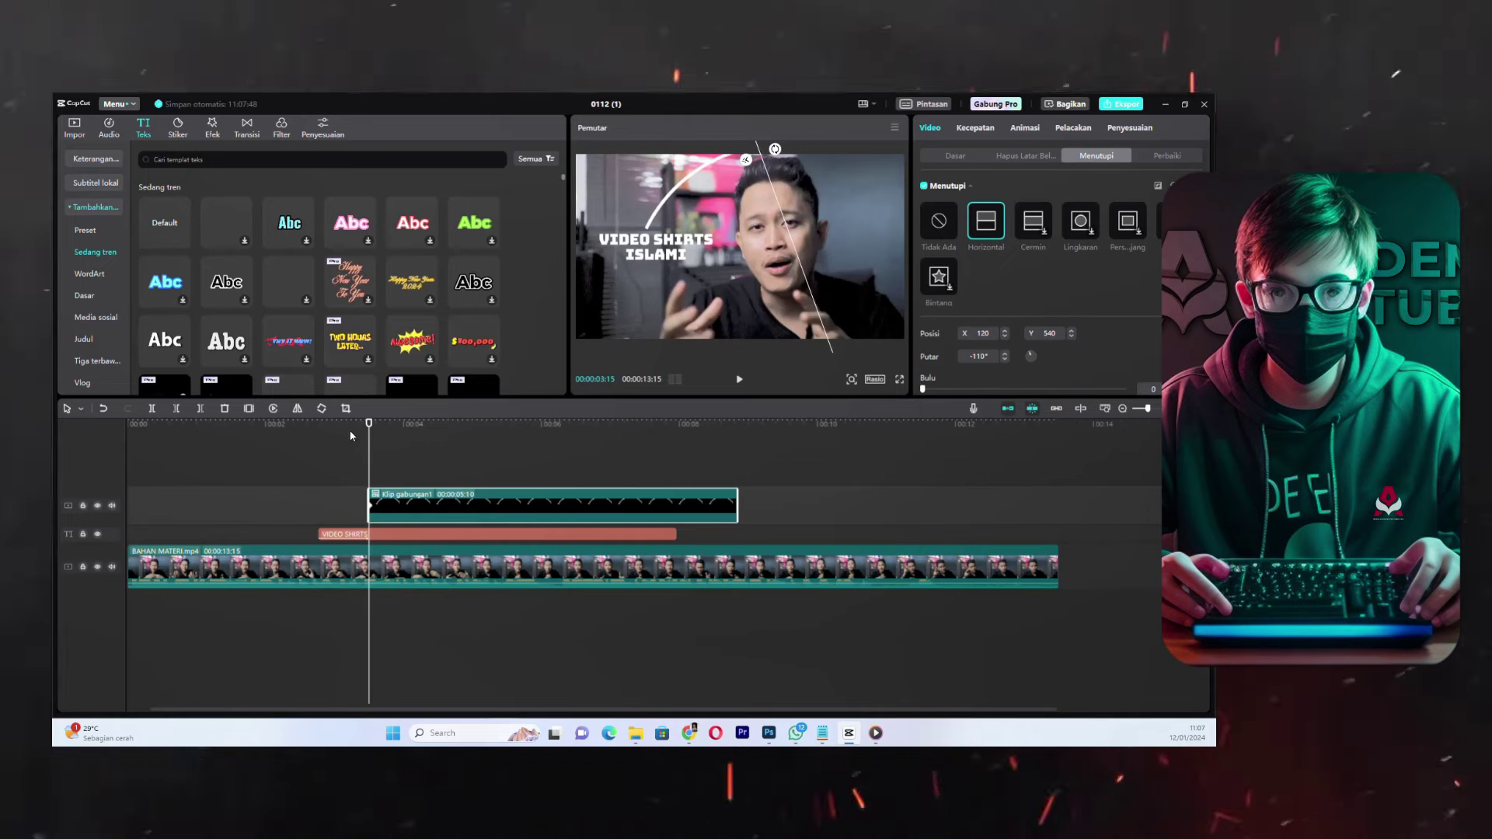
- Try rotating the line's mask further at the main video's 00:00:05:01 keyframe to reveal the curve progressively
click(431, 566)
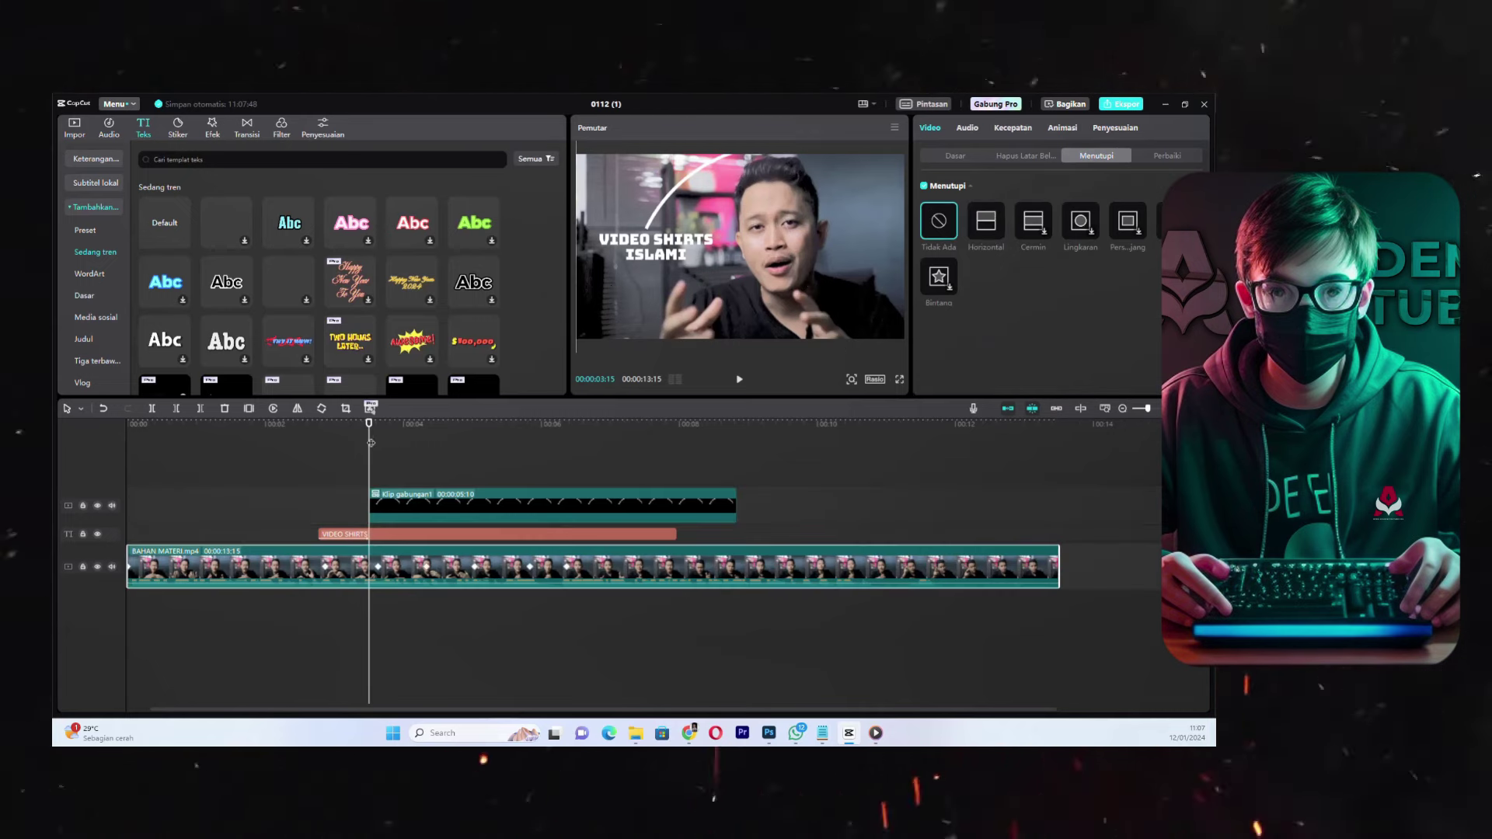
drag(390, 437, 477, 450)
click(497, 506)
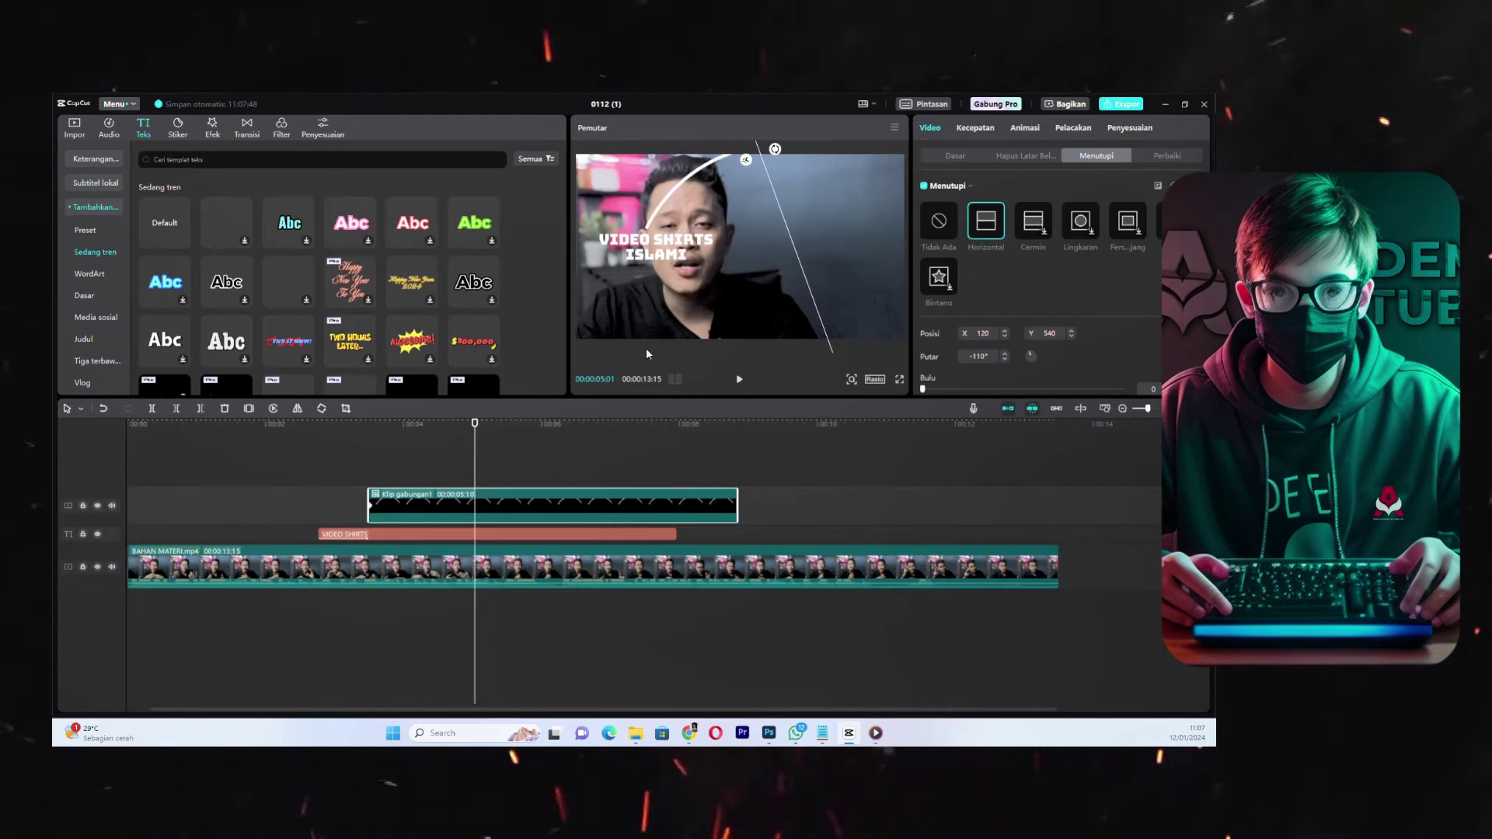
drag(775, 149, 692, 164)
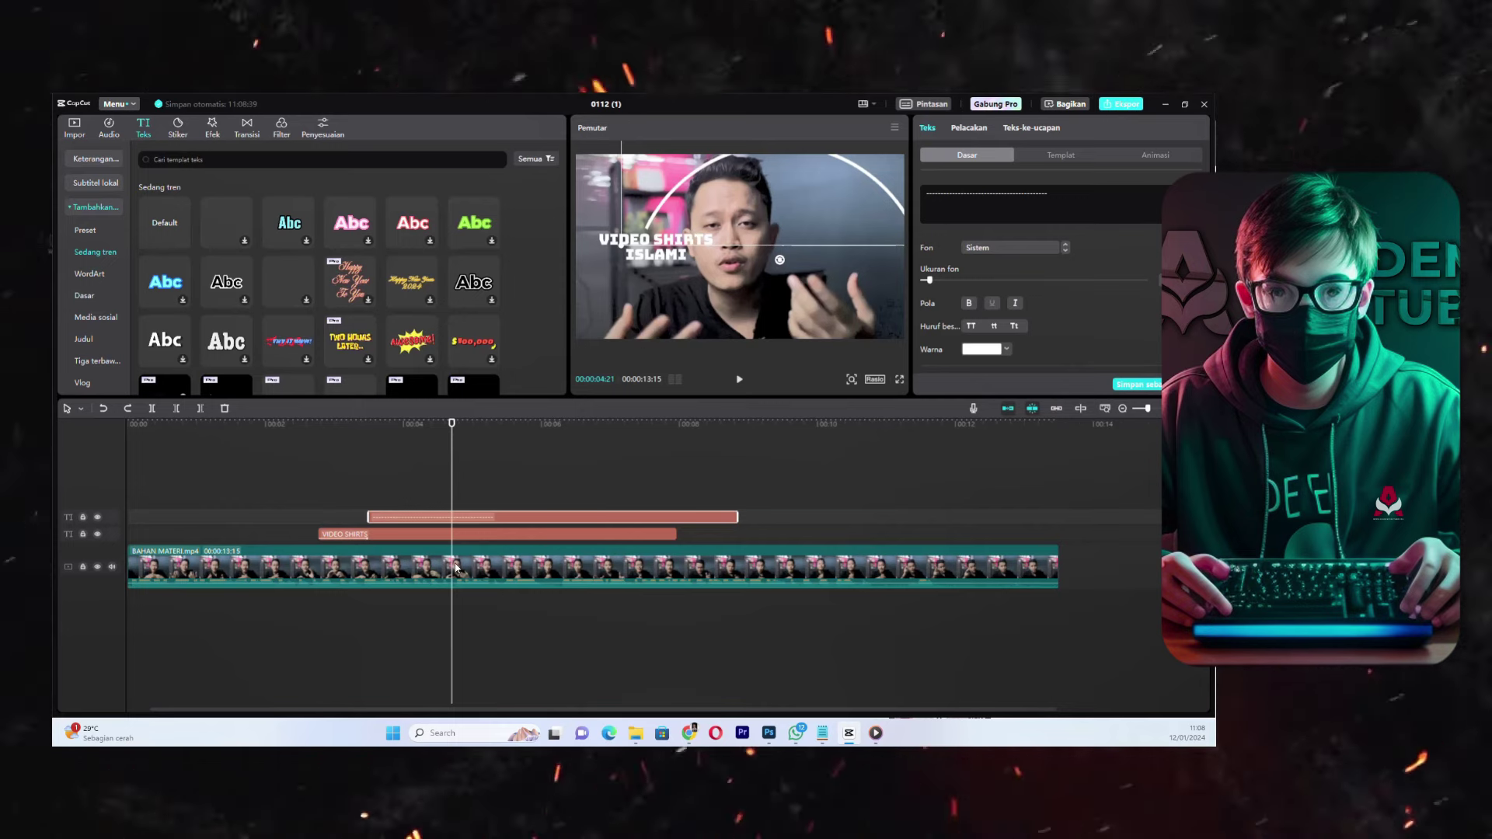
- Try to copy the main video's zoom and position keyframes from 00:00:03:19 through 00:00:06:11 onto the curved line's text clip
click(378, 570)
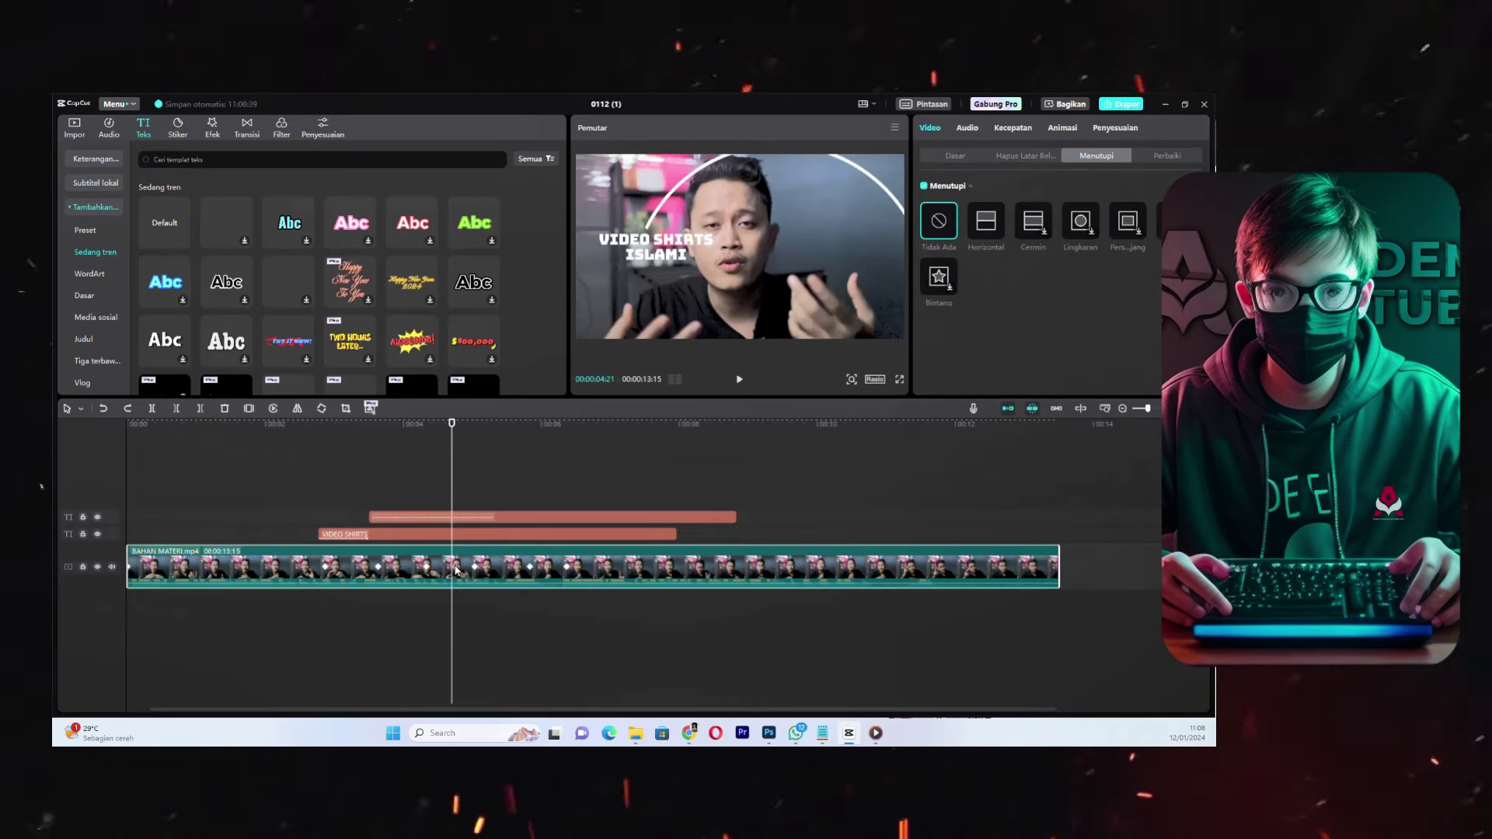
key(space)
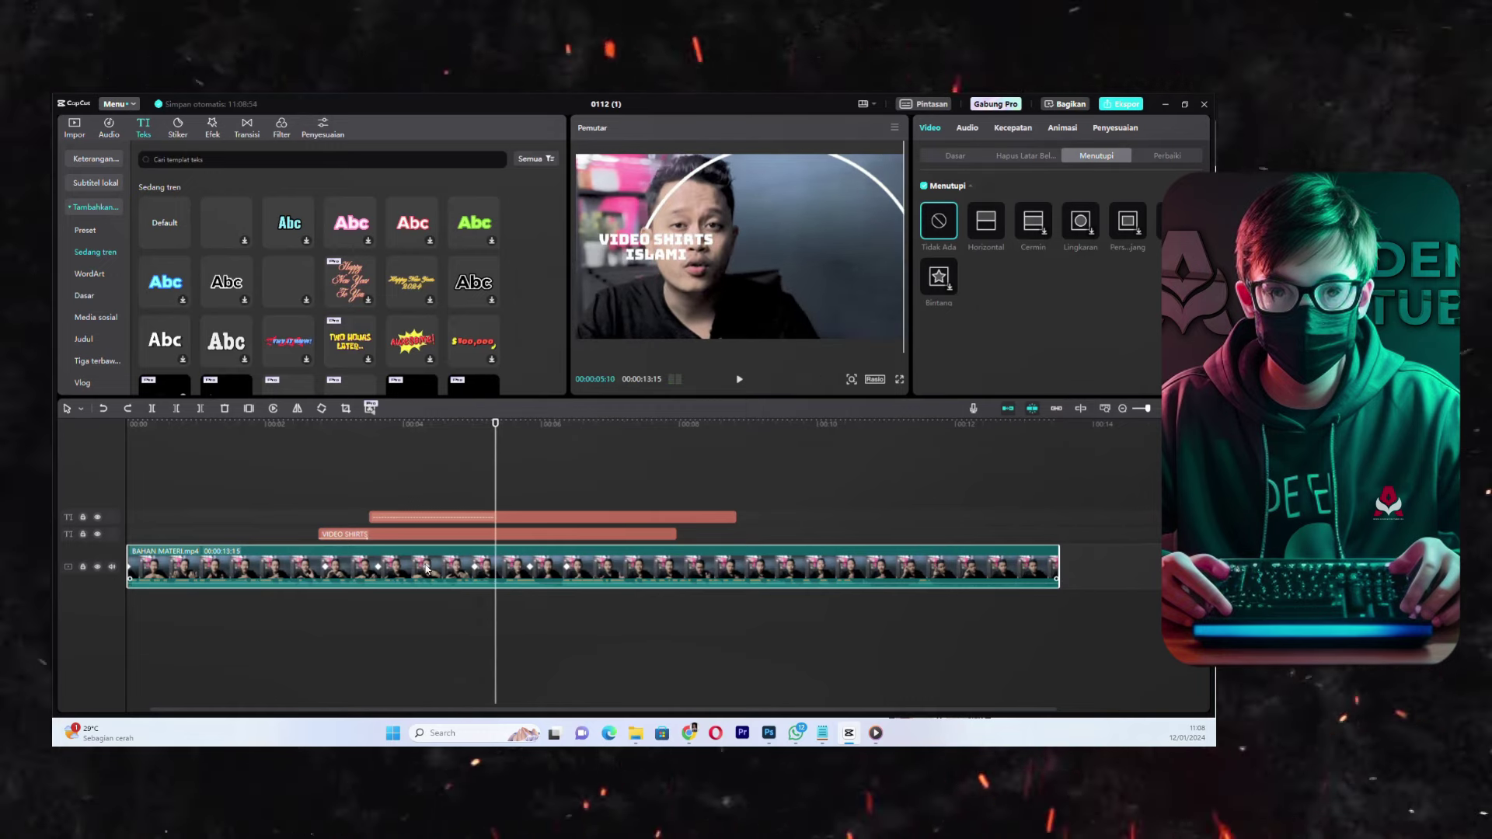
click(379, 570)
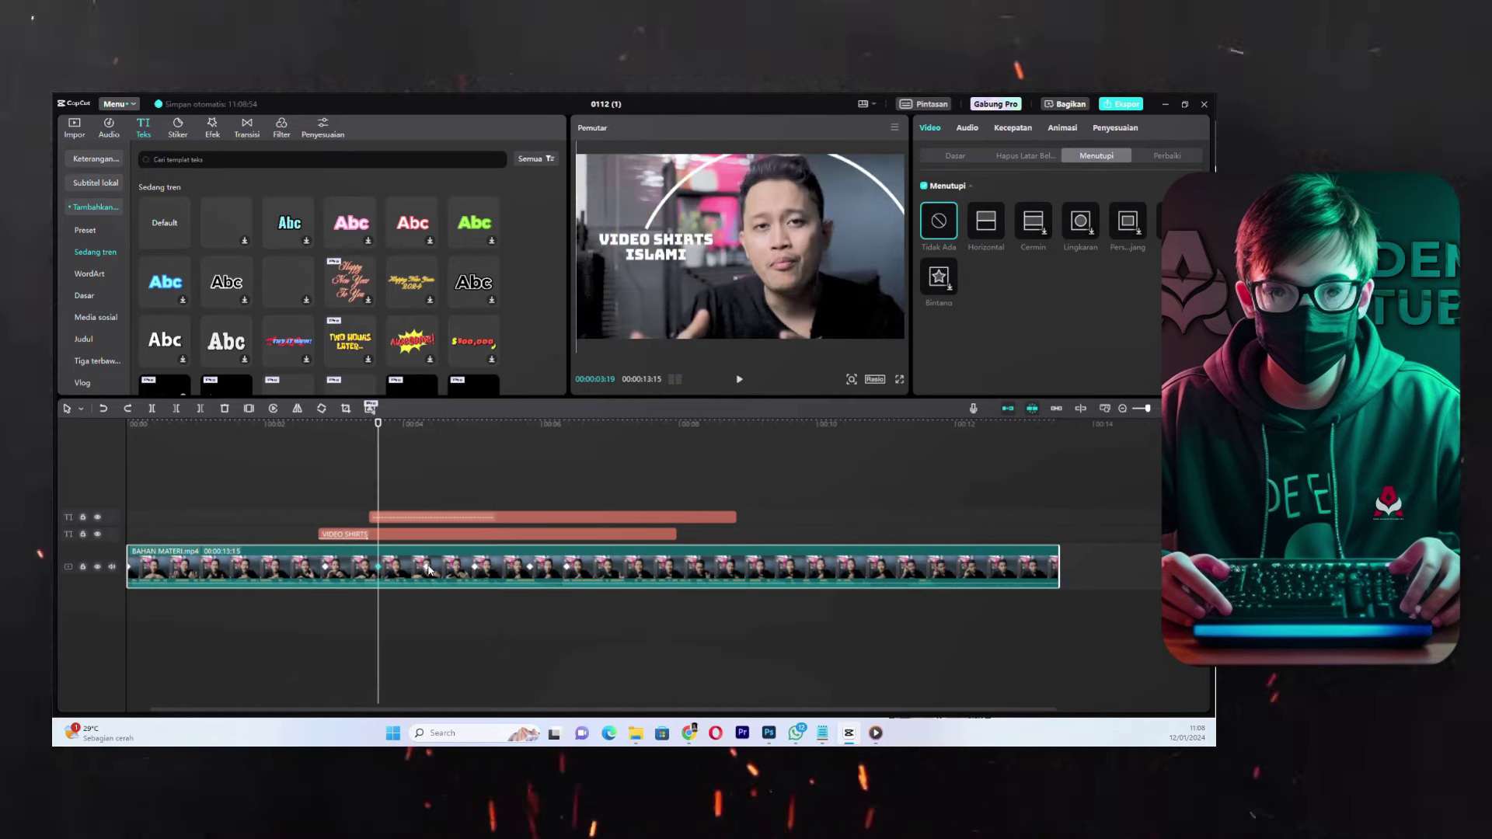
click(426, 570)
click(474, 569)
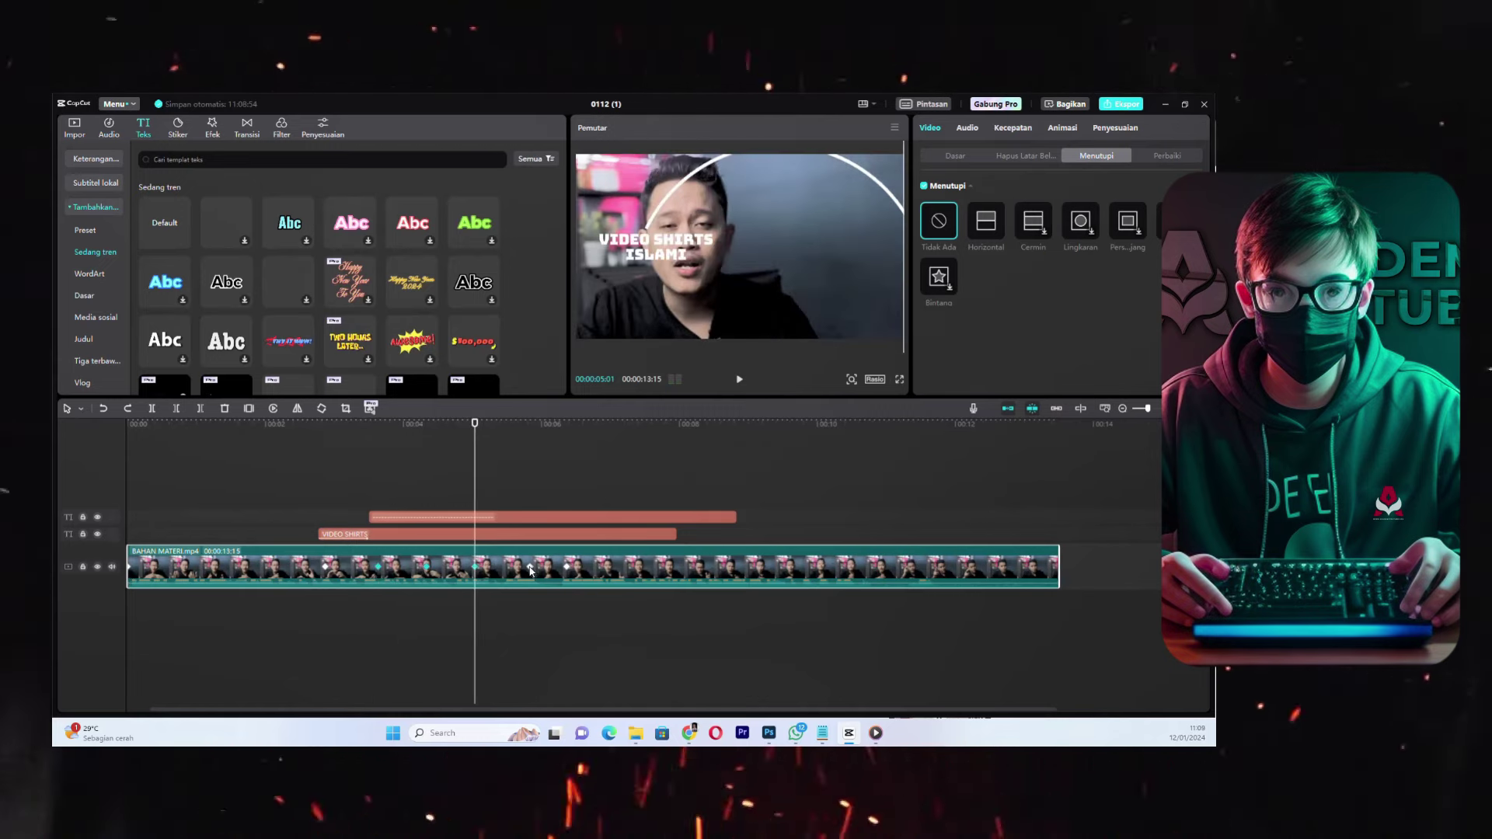
click(532, 570)
click(567, 572)
click(493, 516)
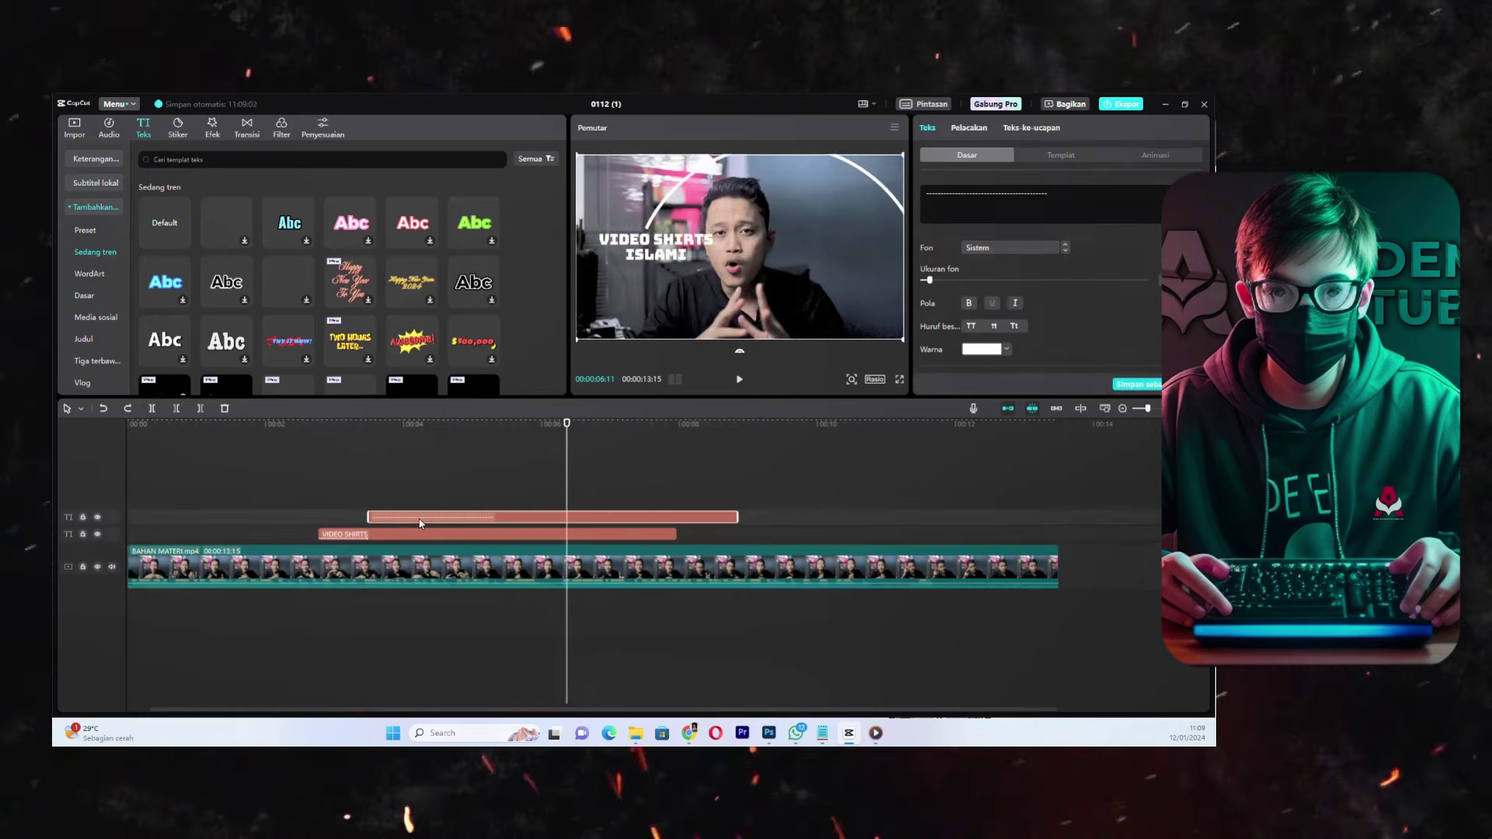
click(387, 553)
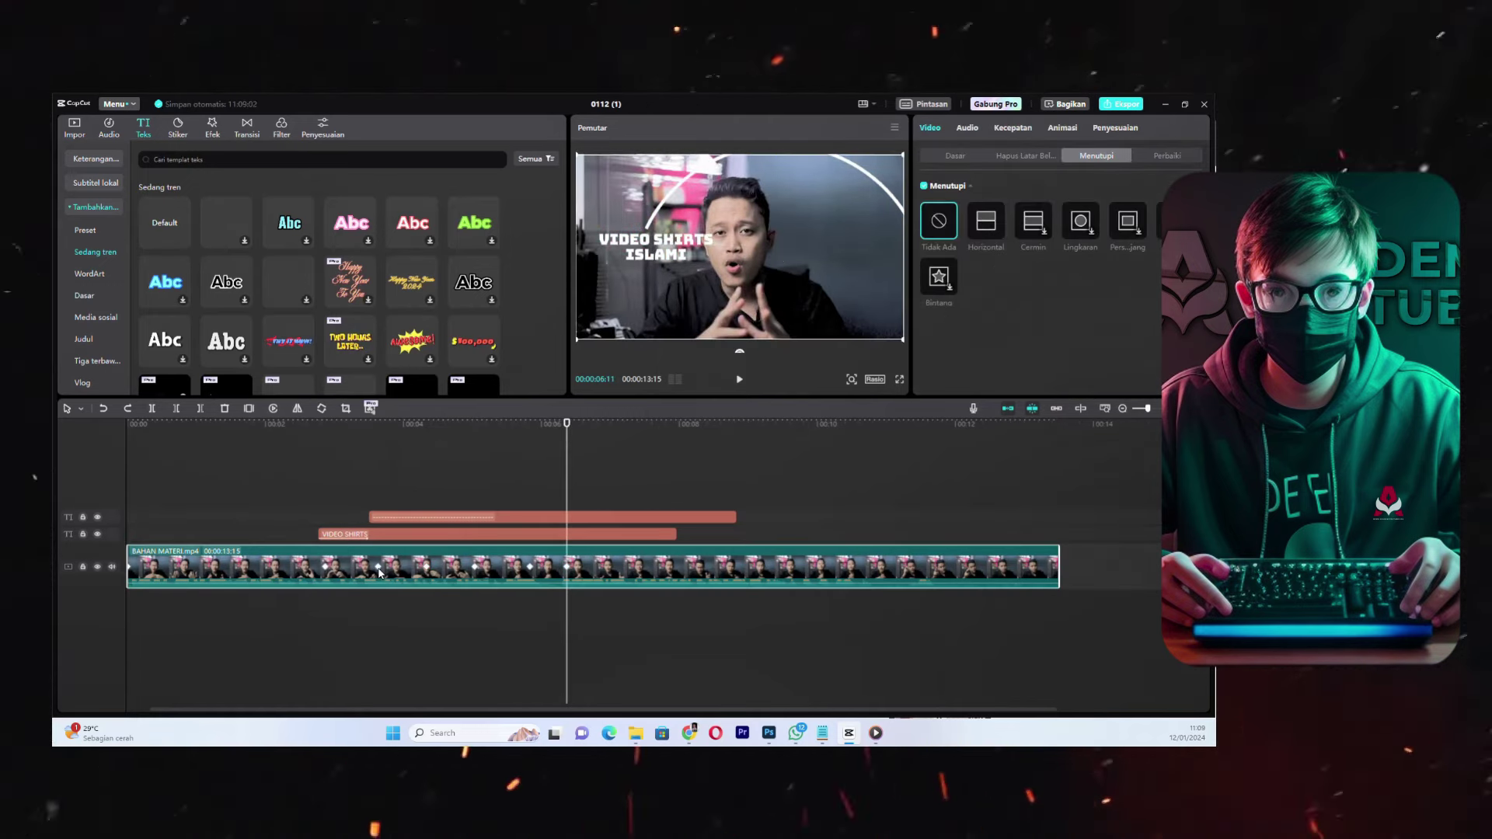
click(378, 560)
click(385, 518)
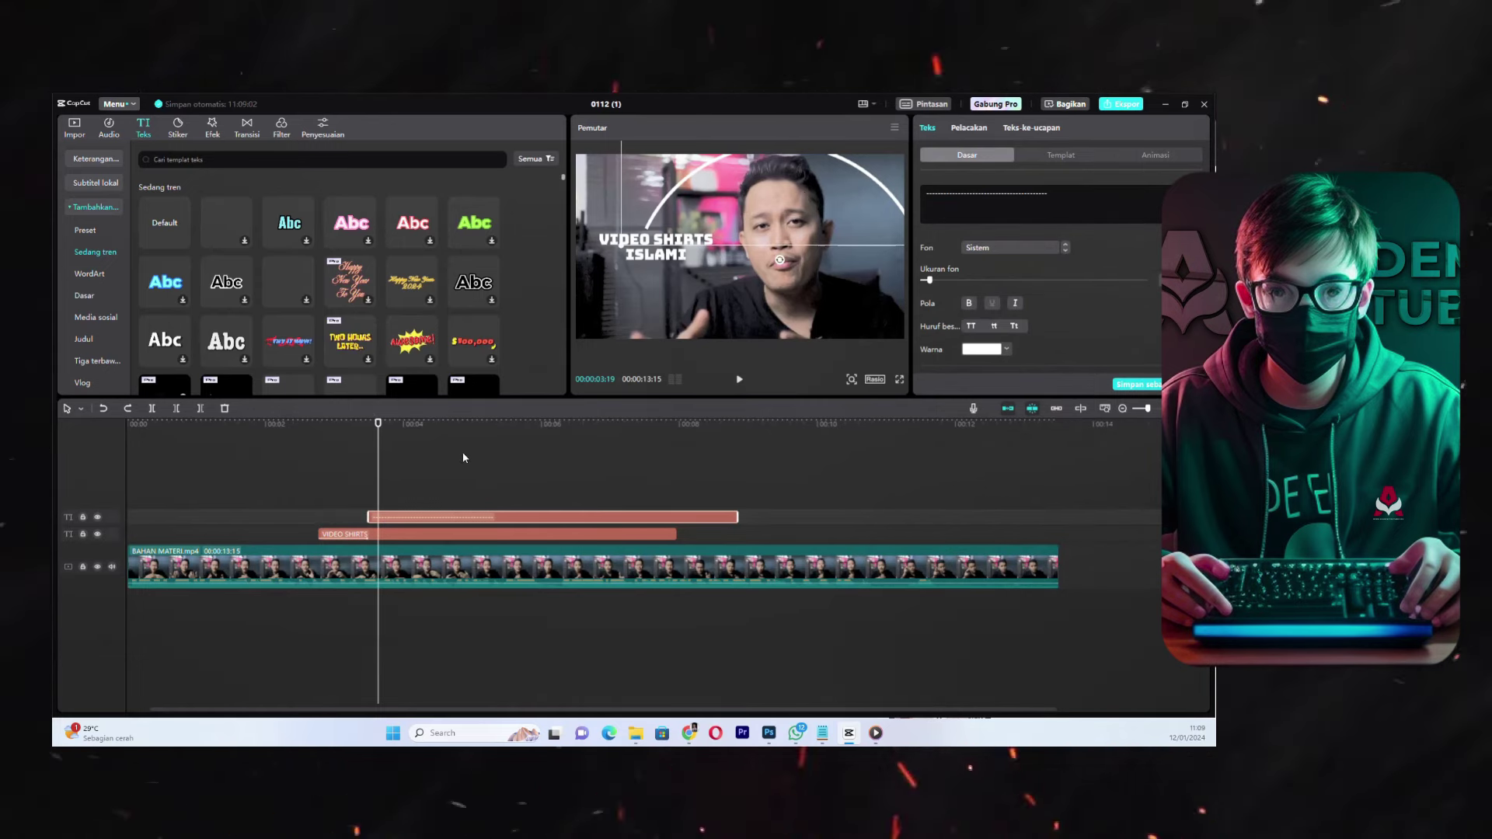
- Turn the curved line's text clip into a compound clip
click(420, 554)
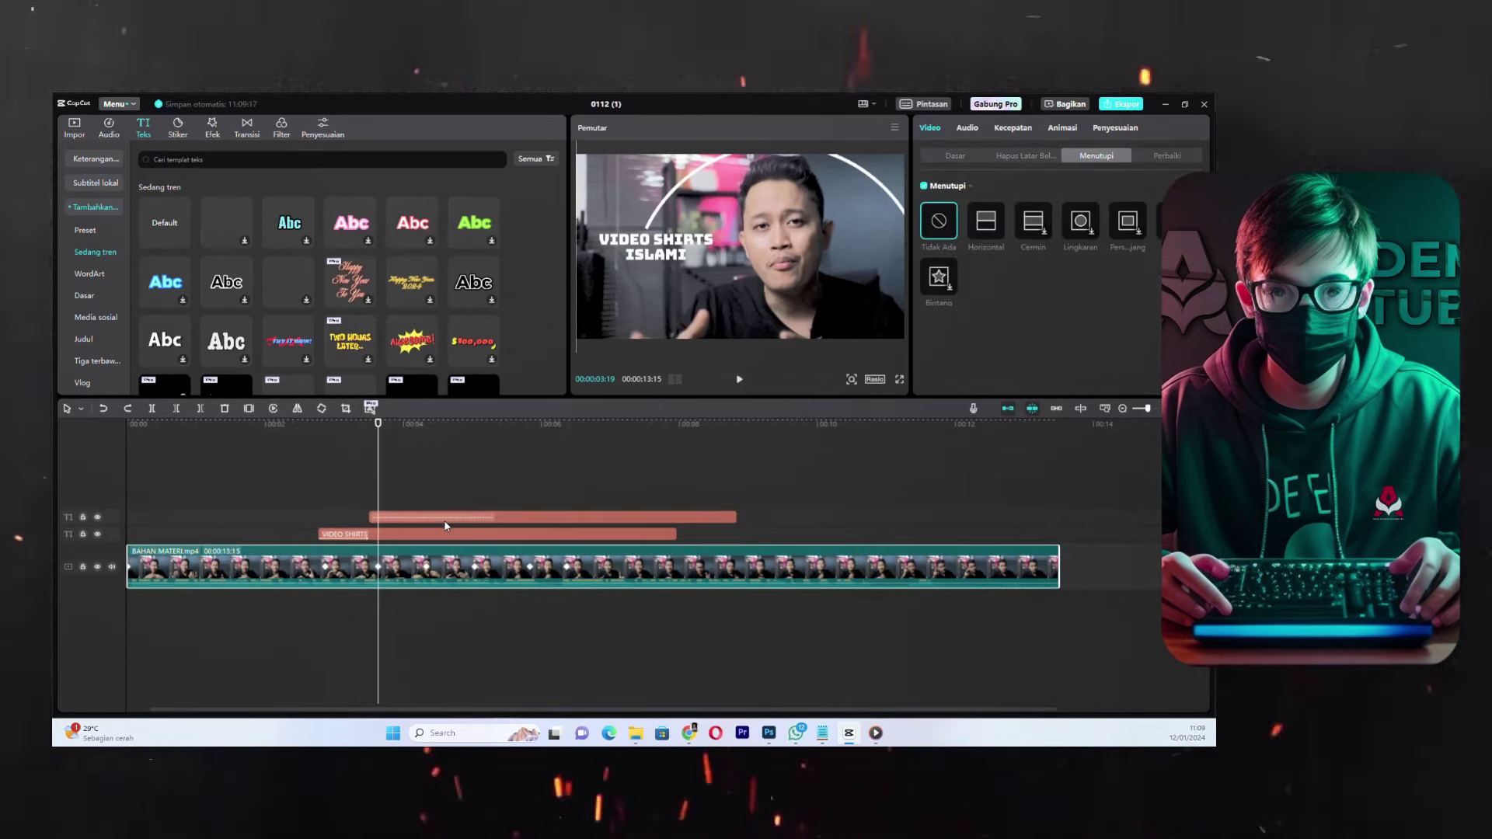
click(445, 519)
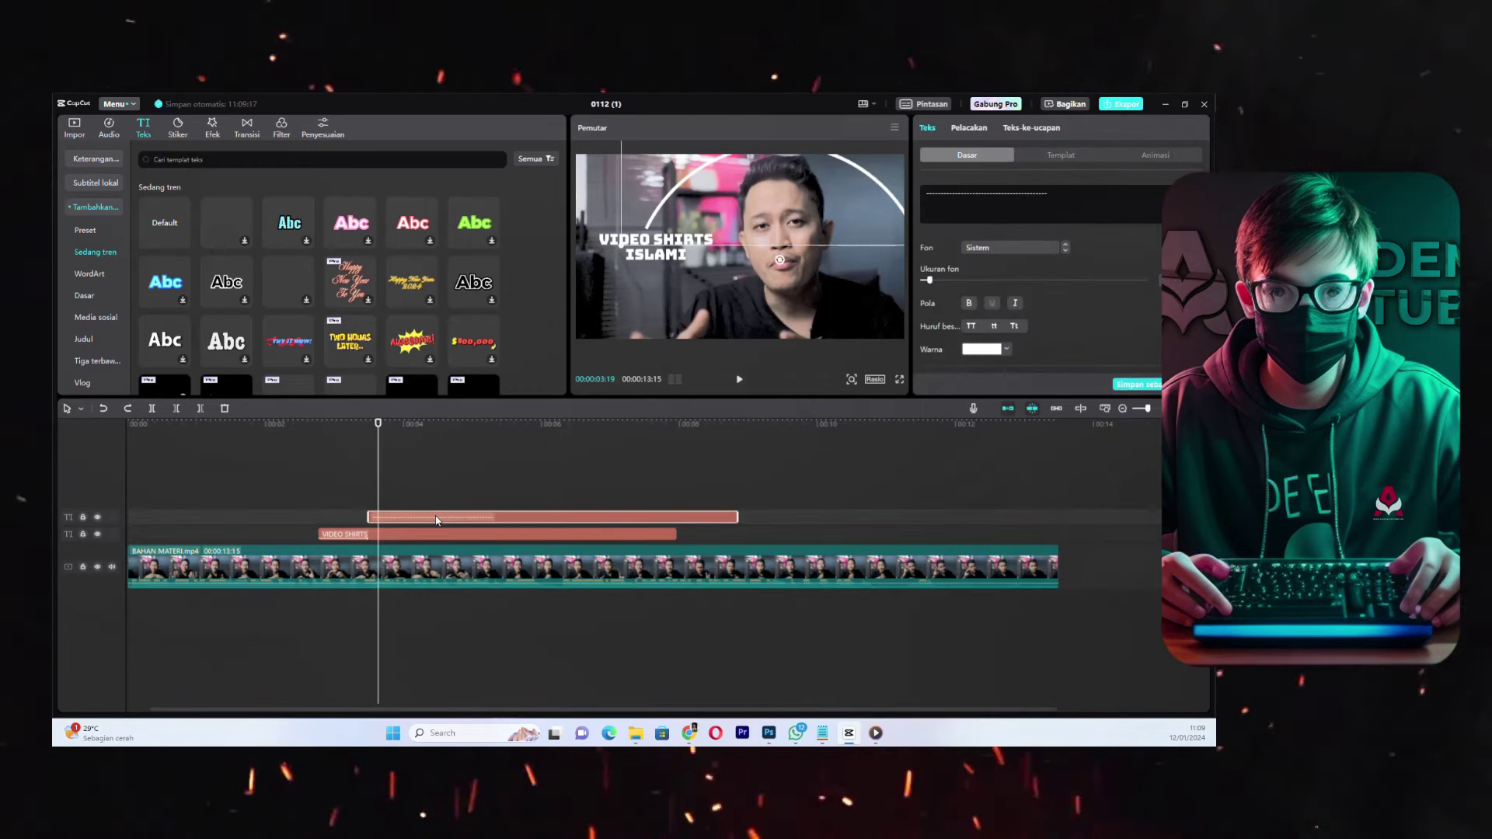
right_click(434, 519)
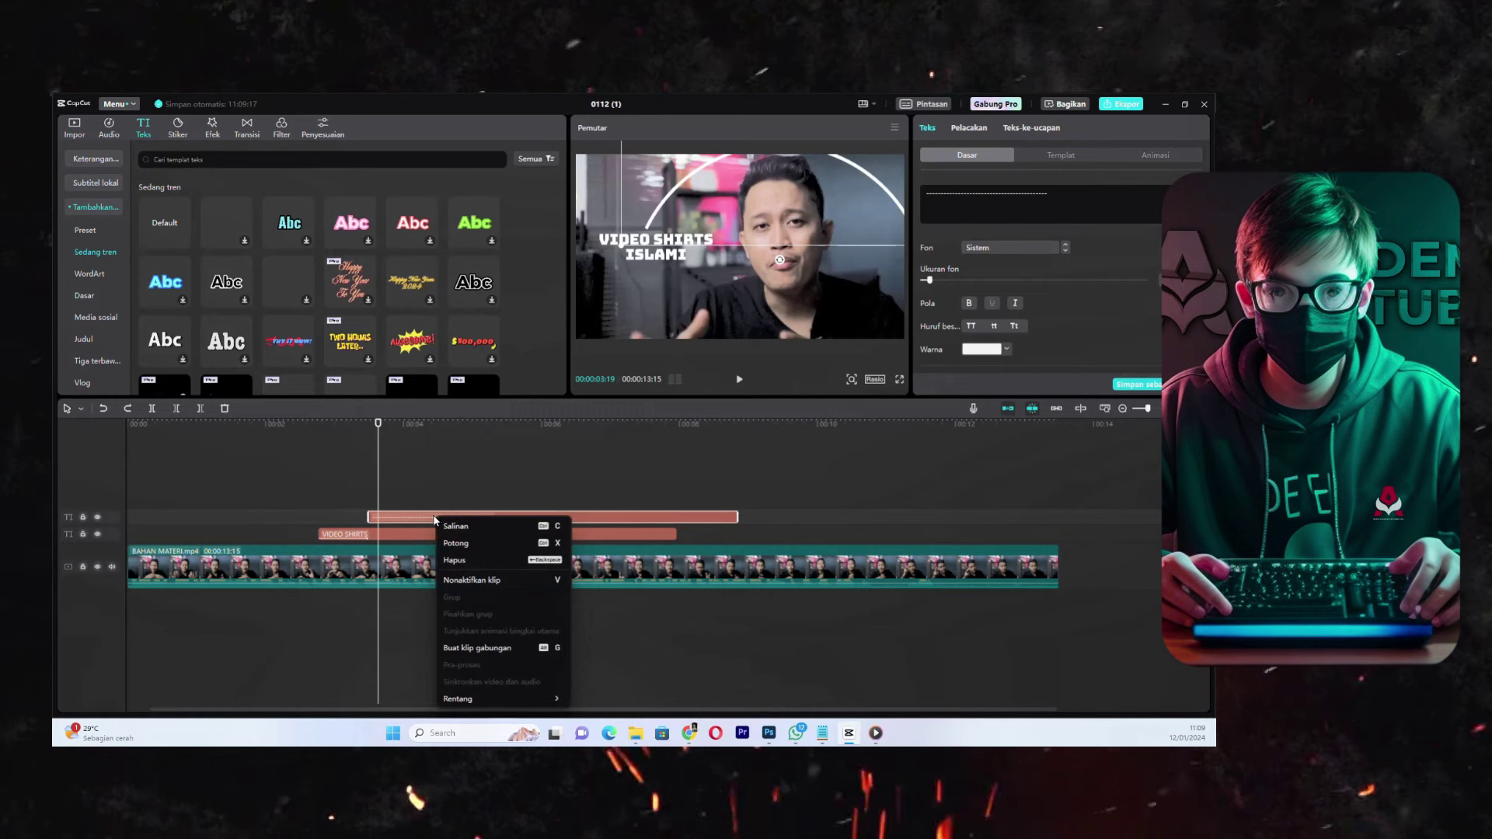
click(425, 520)
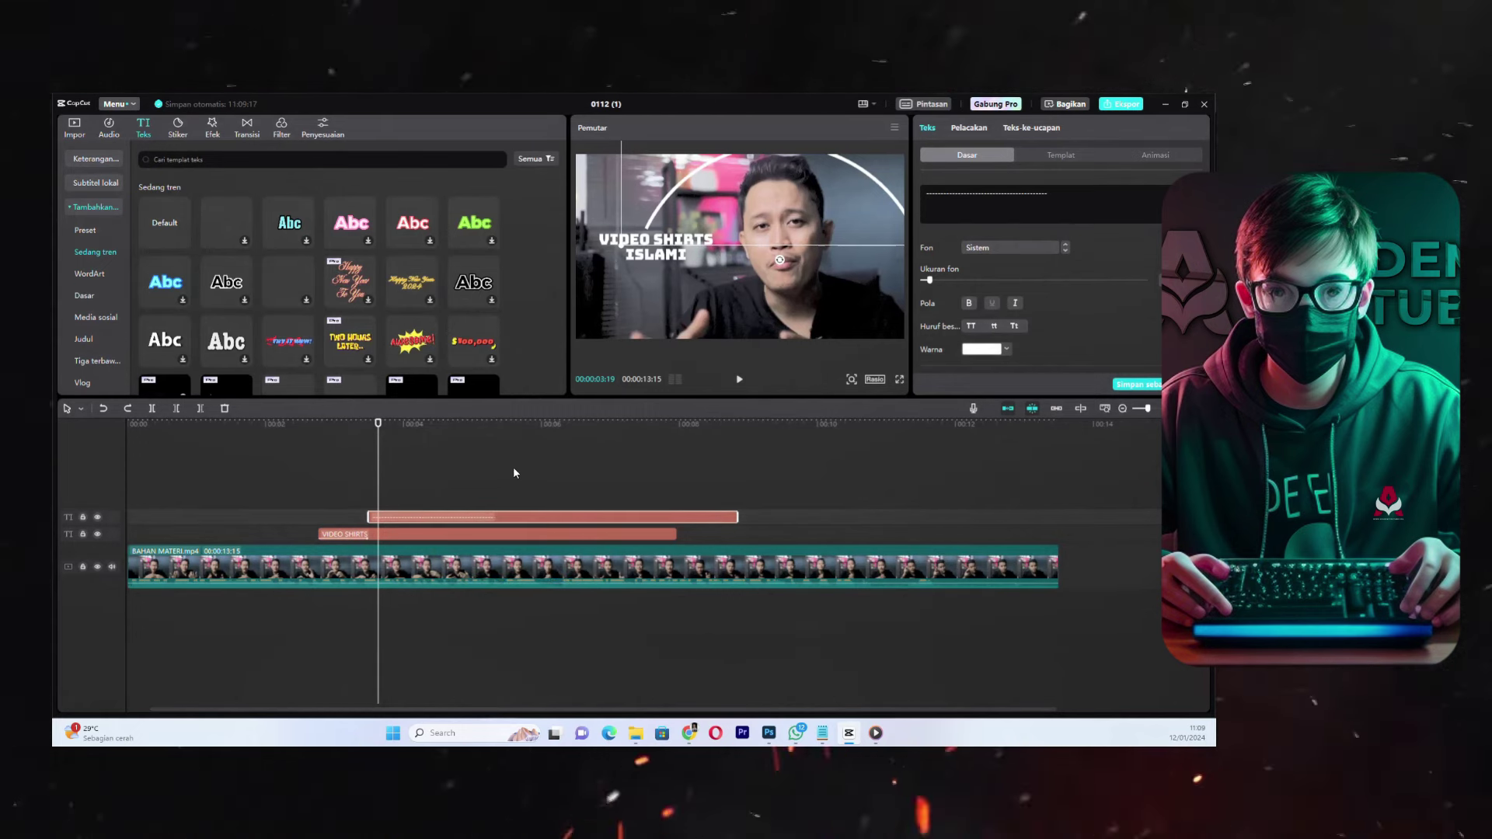
right_click(442, 519)
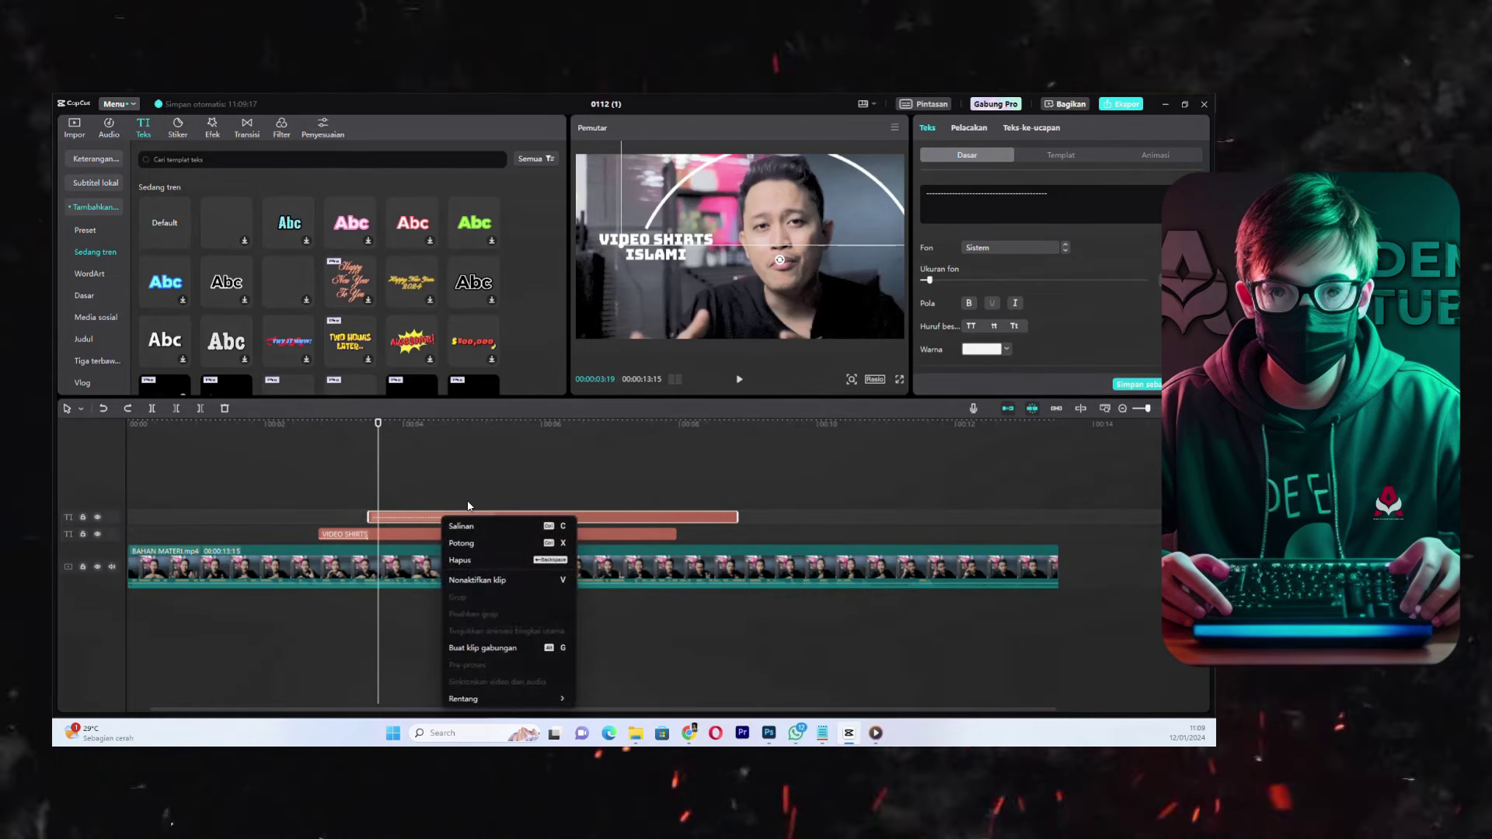
click(457, 650)
- Copy the main video's five keyframes from 00:00:03:19 through 00:00:06:11 onto the line's compound clip, starting at 00:00:03:19
click(434, 563)
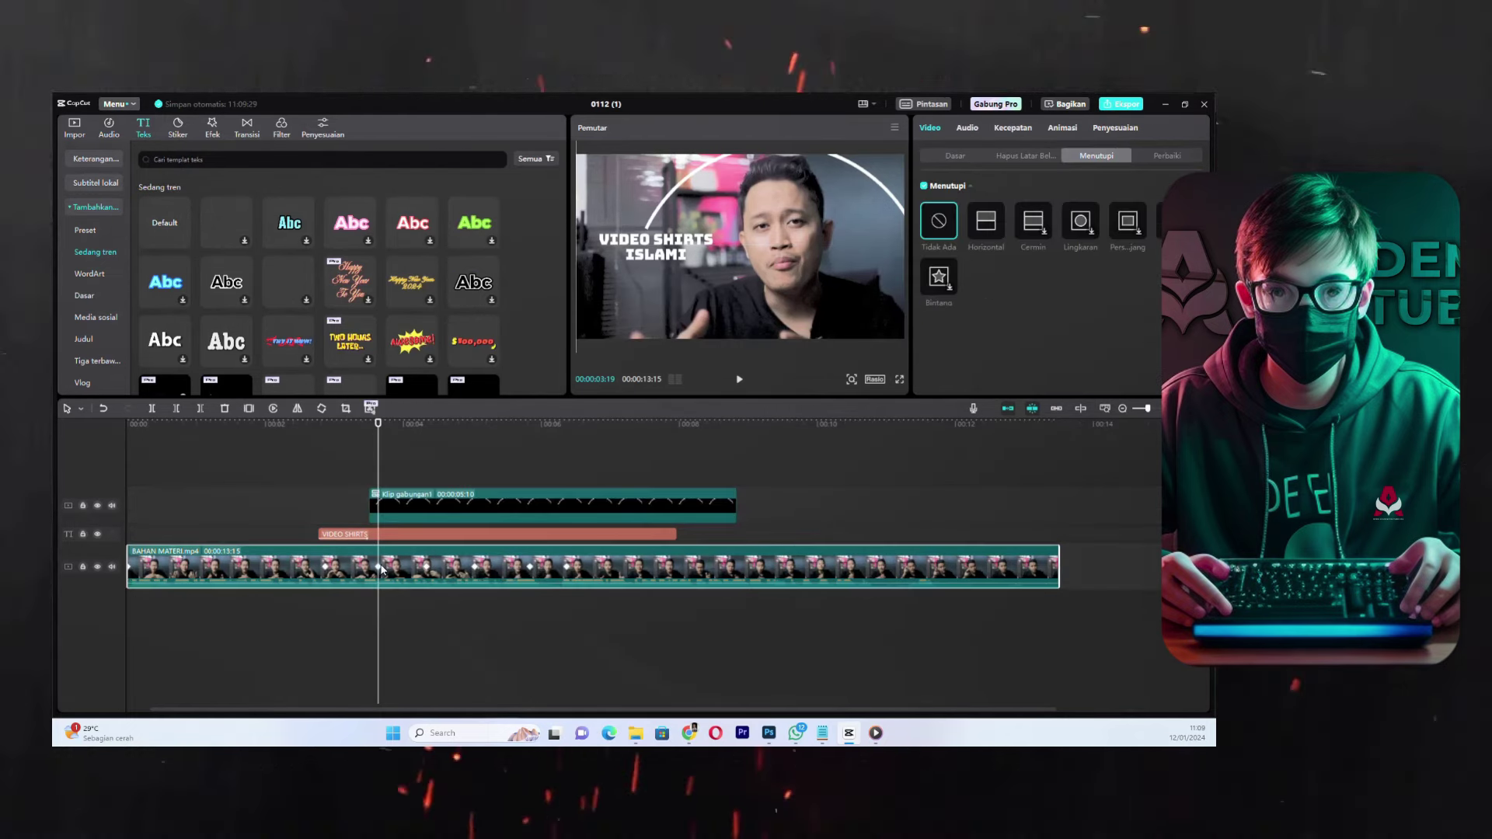
click(429, 571)
key(space)
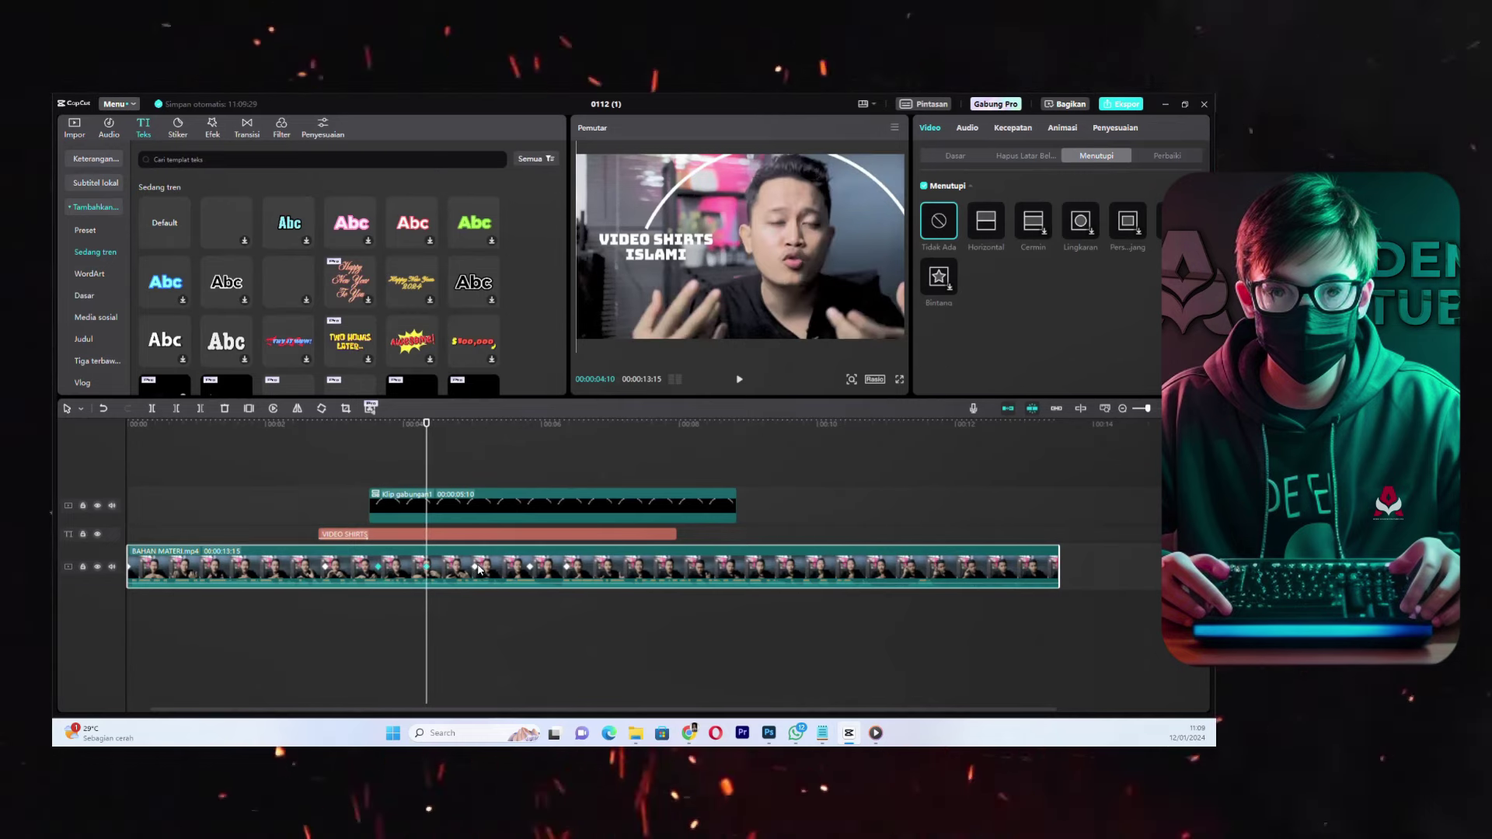
key(space)
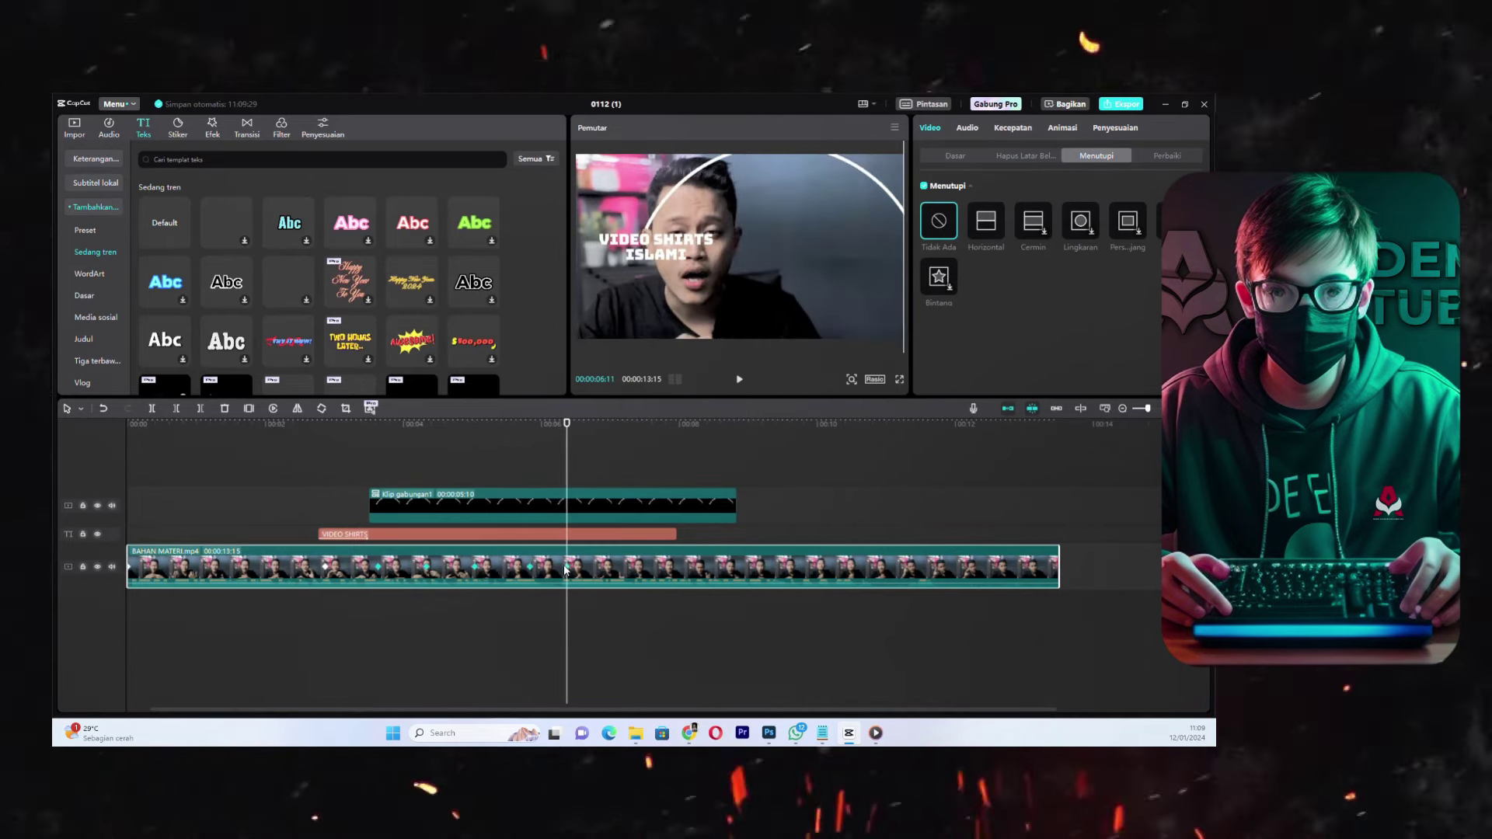
click(378, 567)
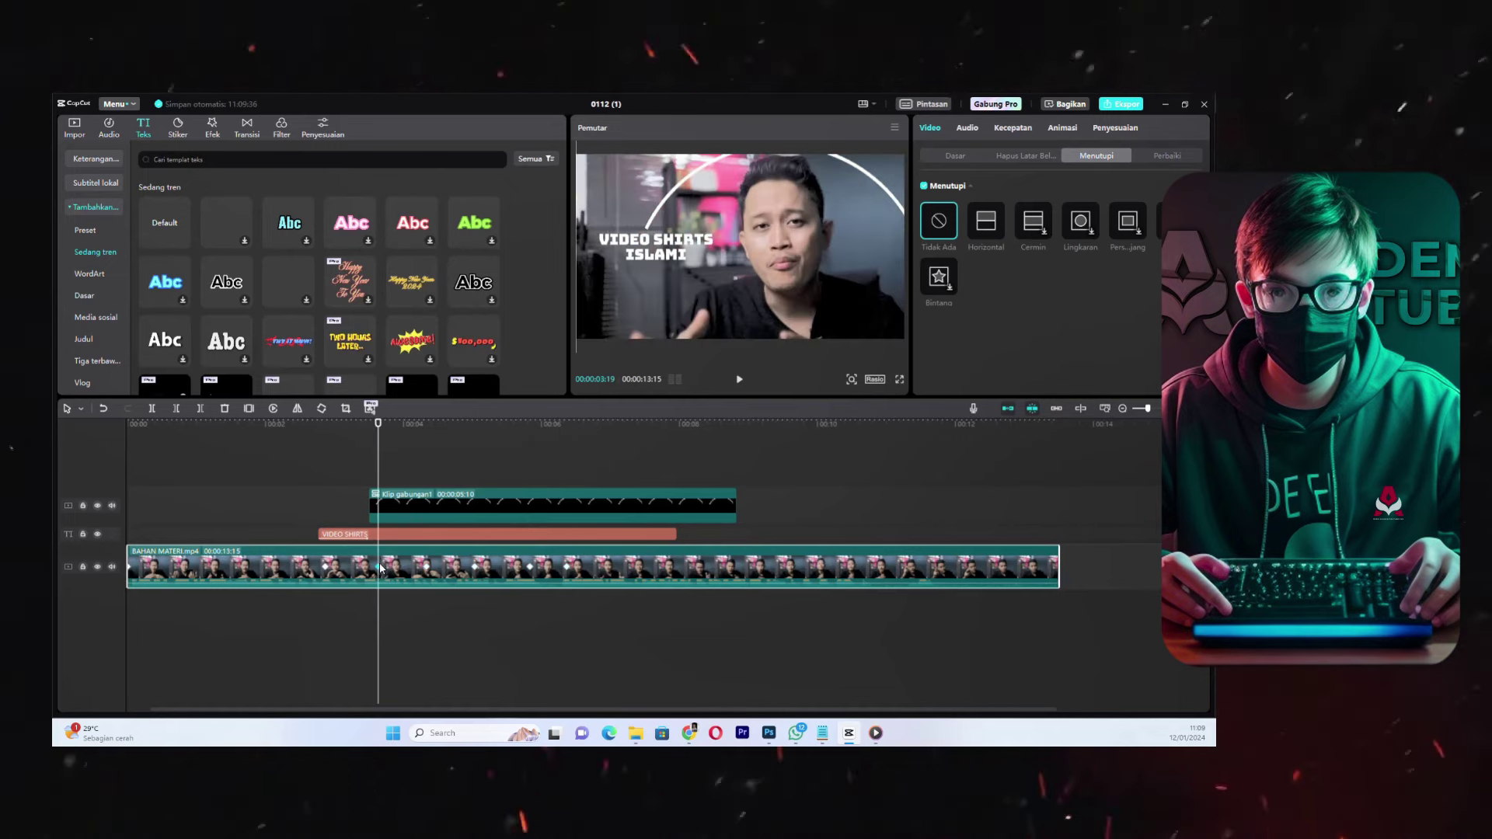
click(395, 510)
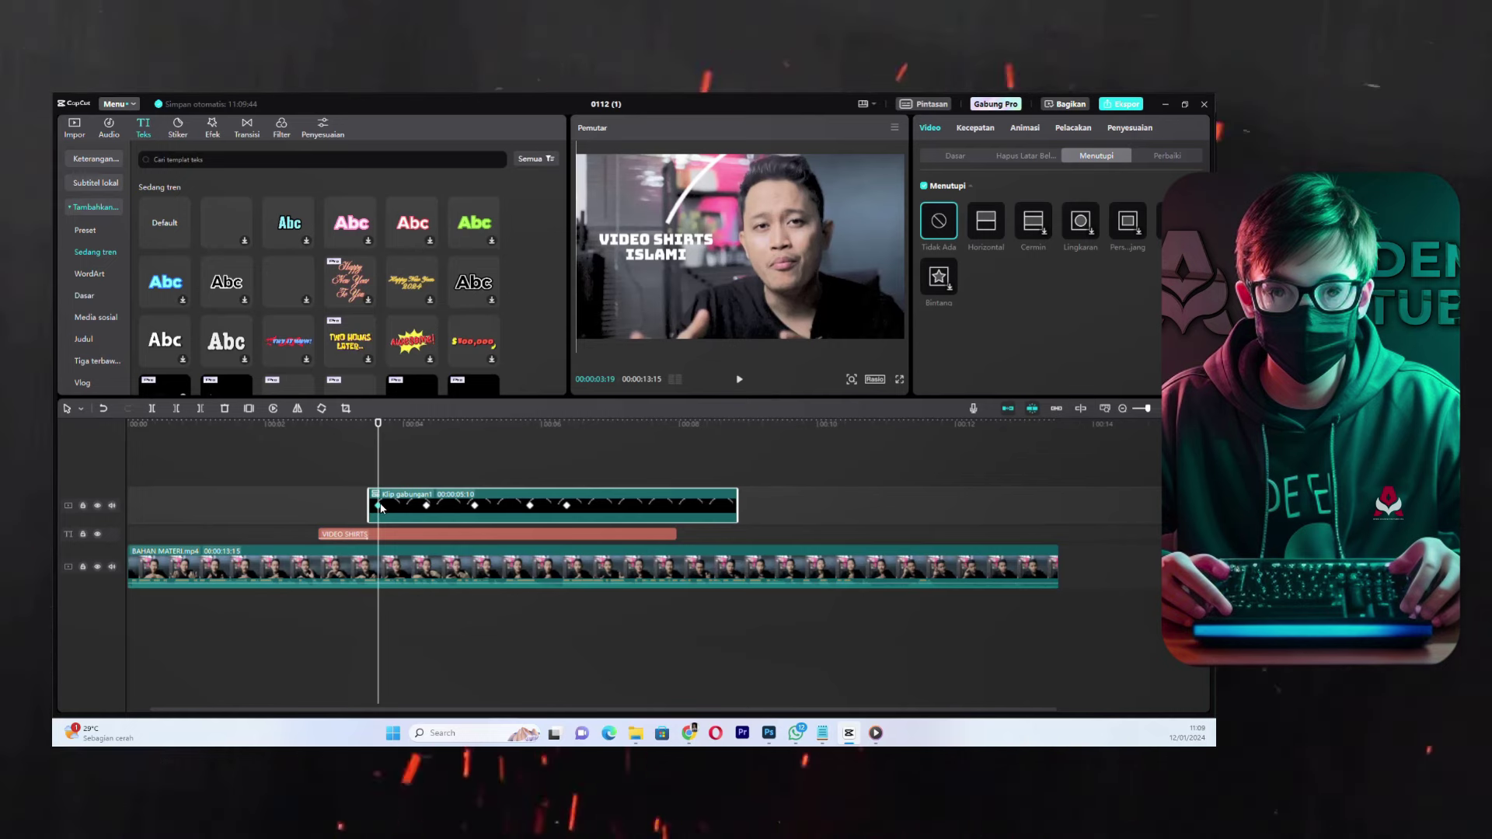
- At the compound clip's 00:00:03:19 keyframe, set the X position to 0 and the scale to 100%
click(956, 155)
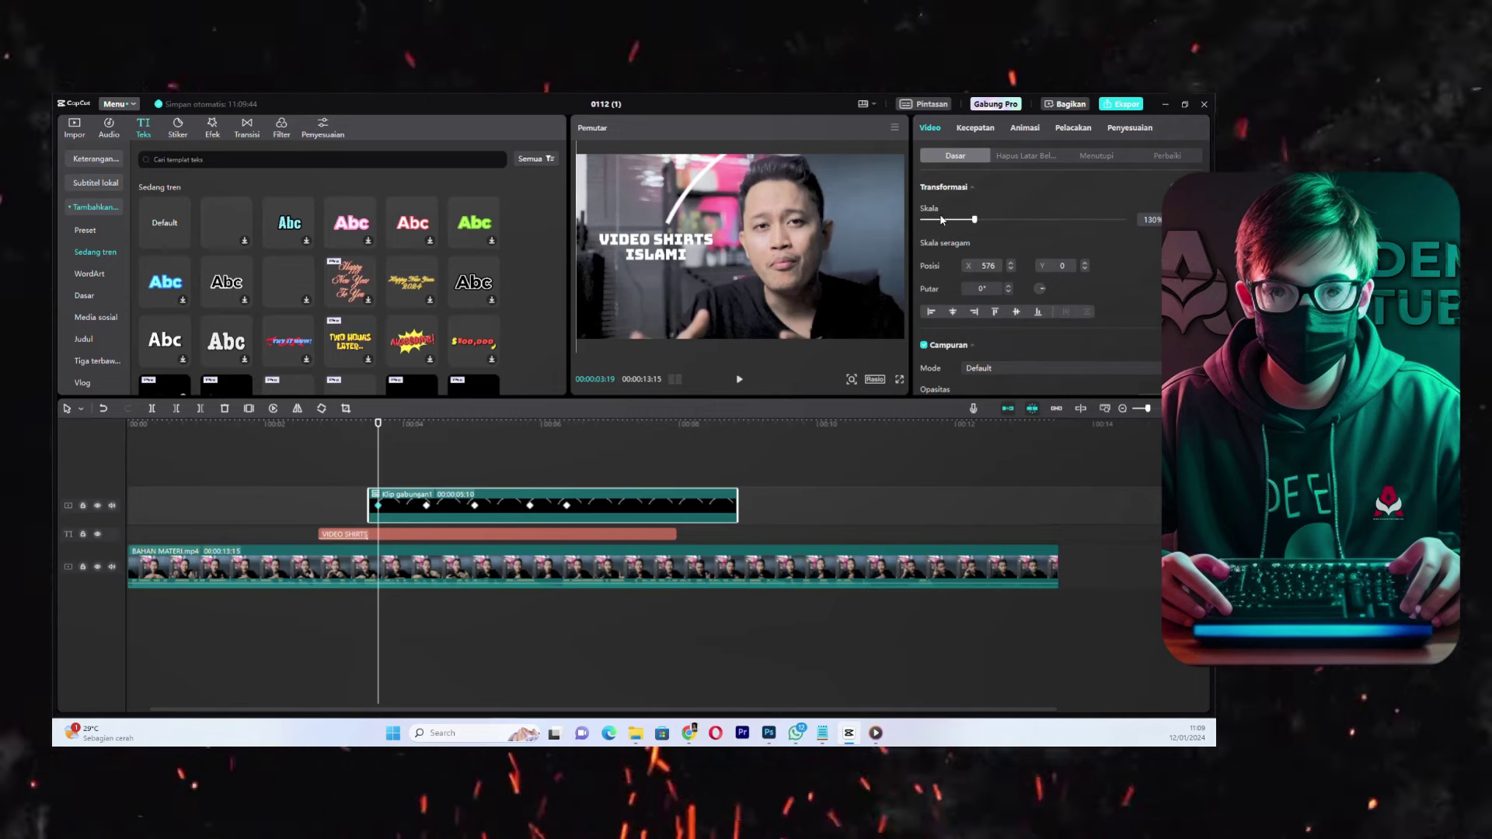
click(995, 265)
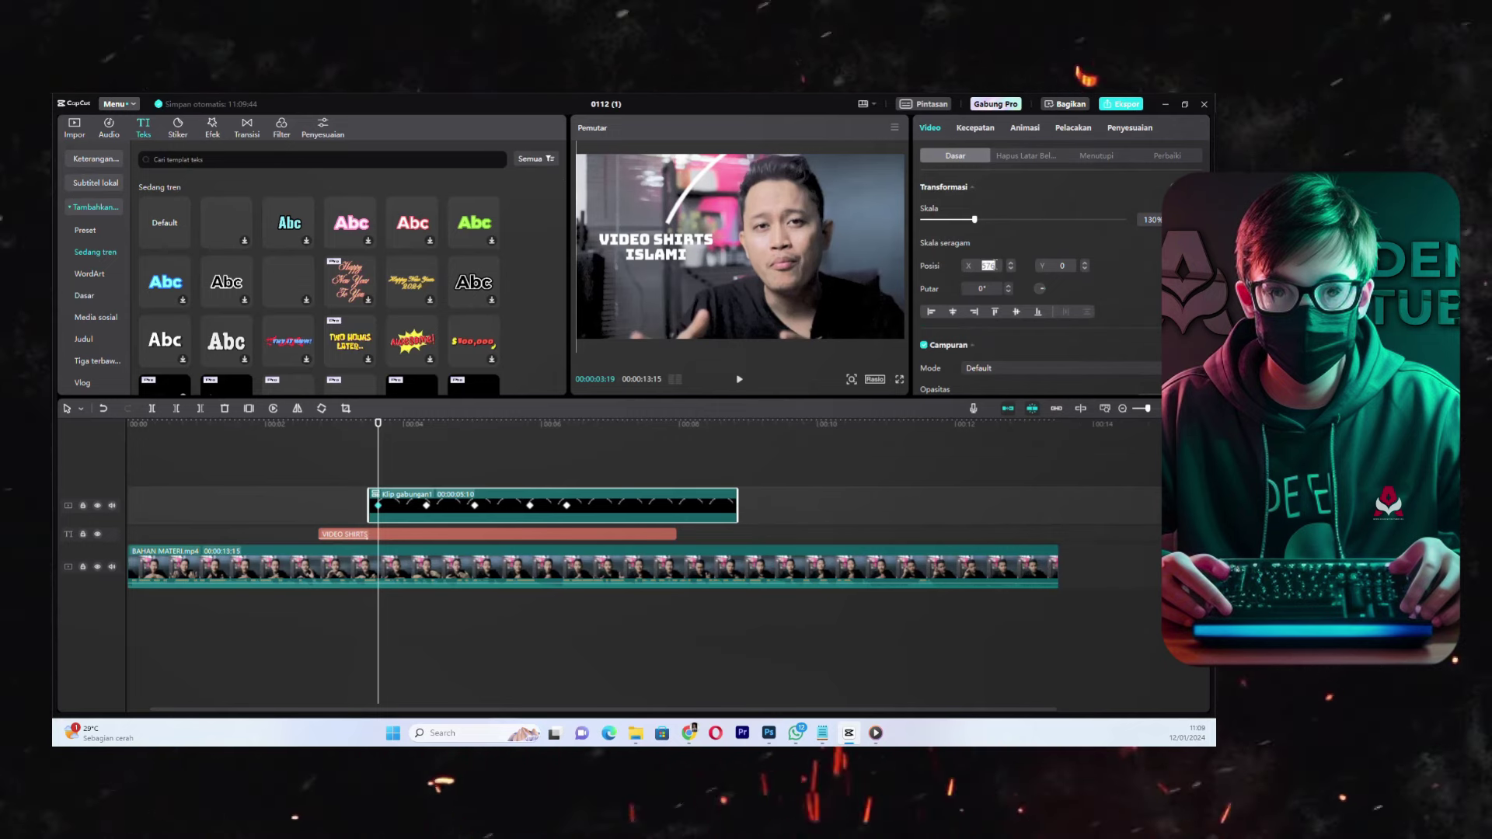
click(1154, 219)
text(1)
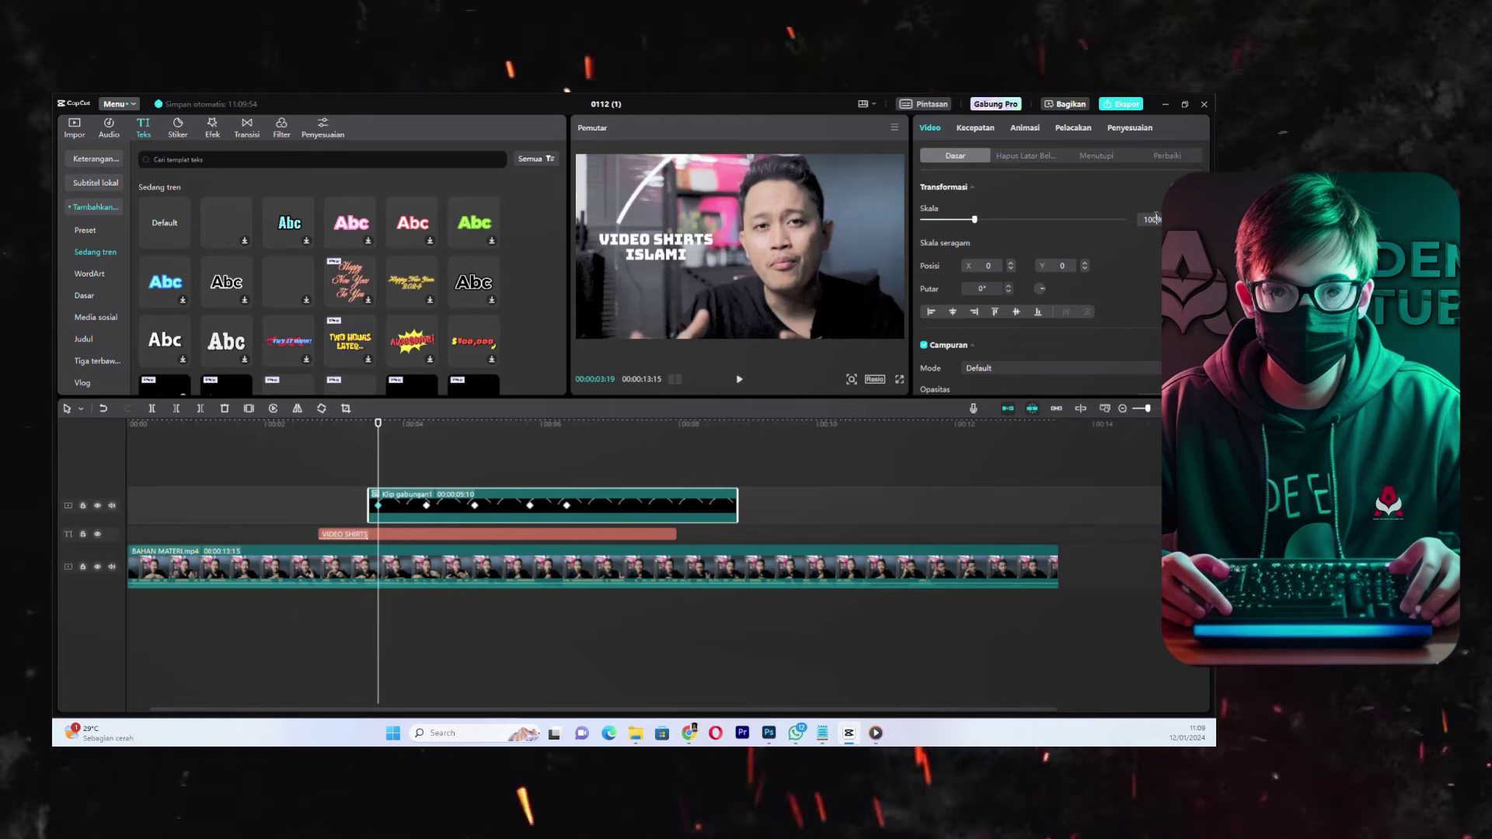
key(Return)
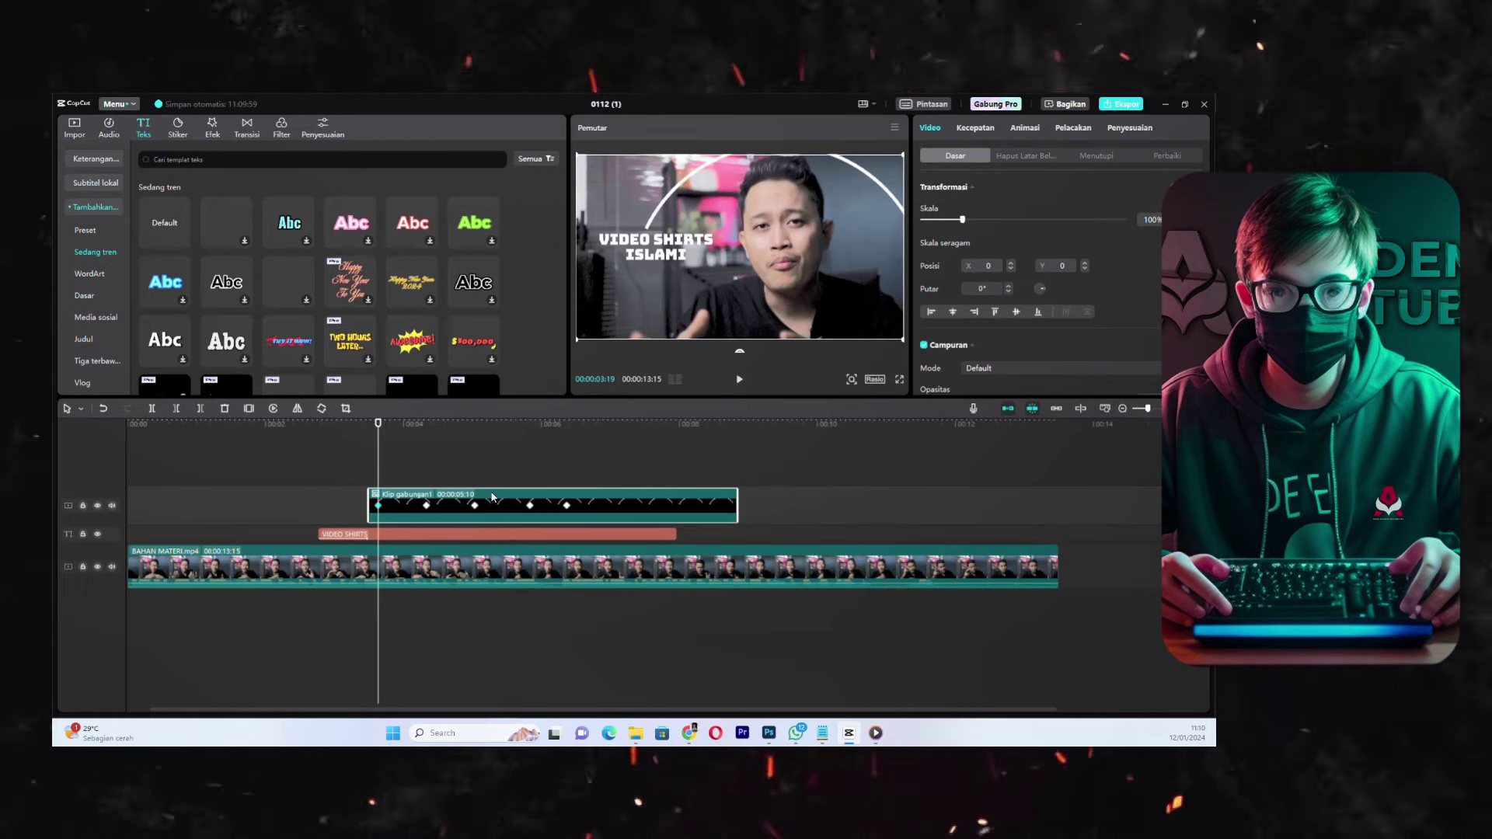
- At the compound clip's 00:00:04:10 keyframe, set the X position to 0 and the scale to 100%
click(426, 506)
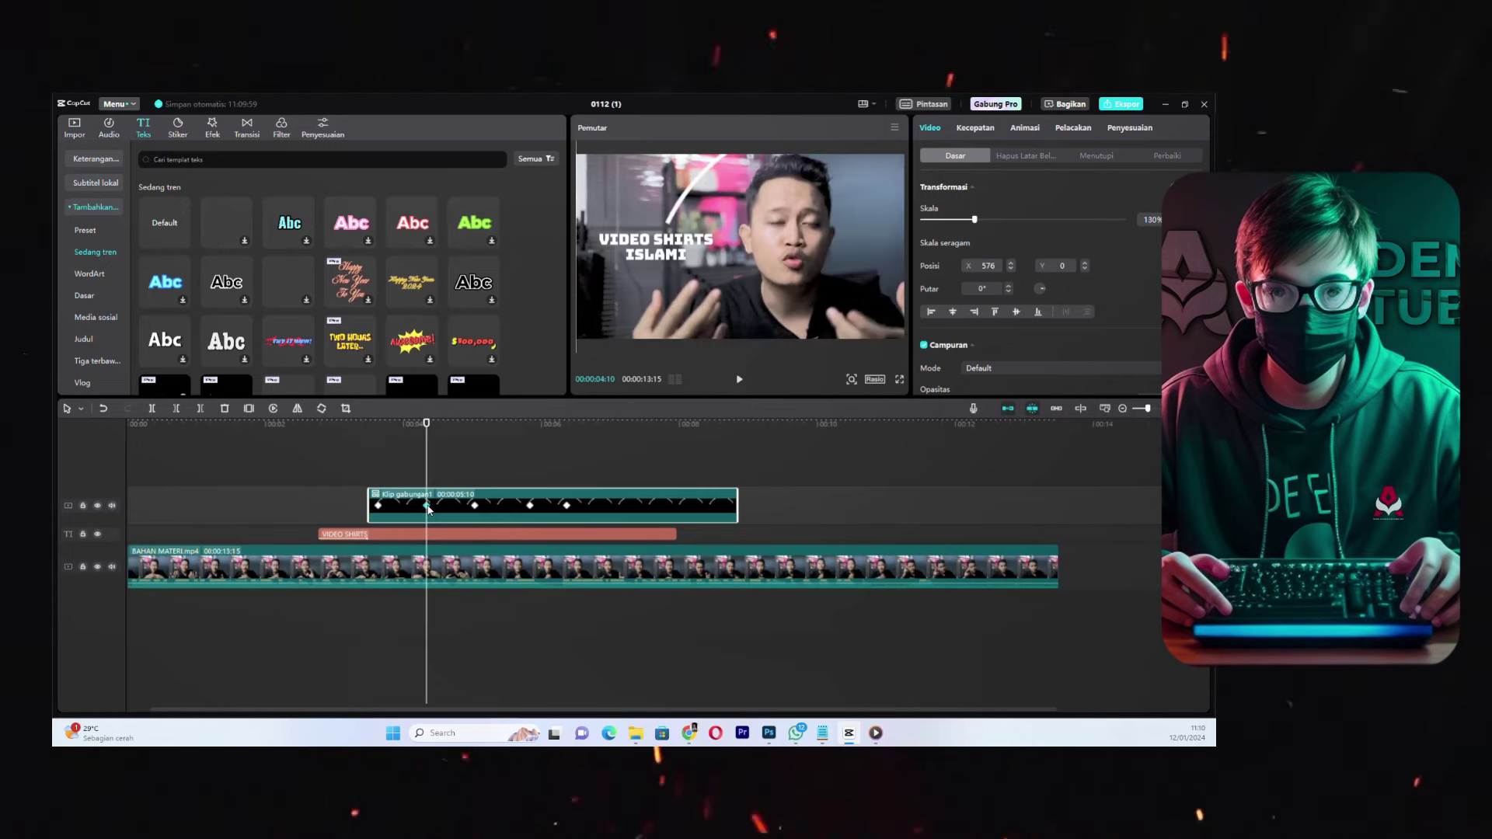
click(970, 266)
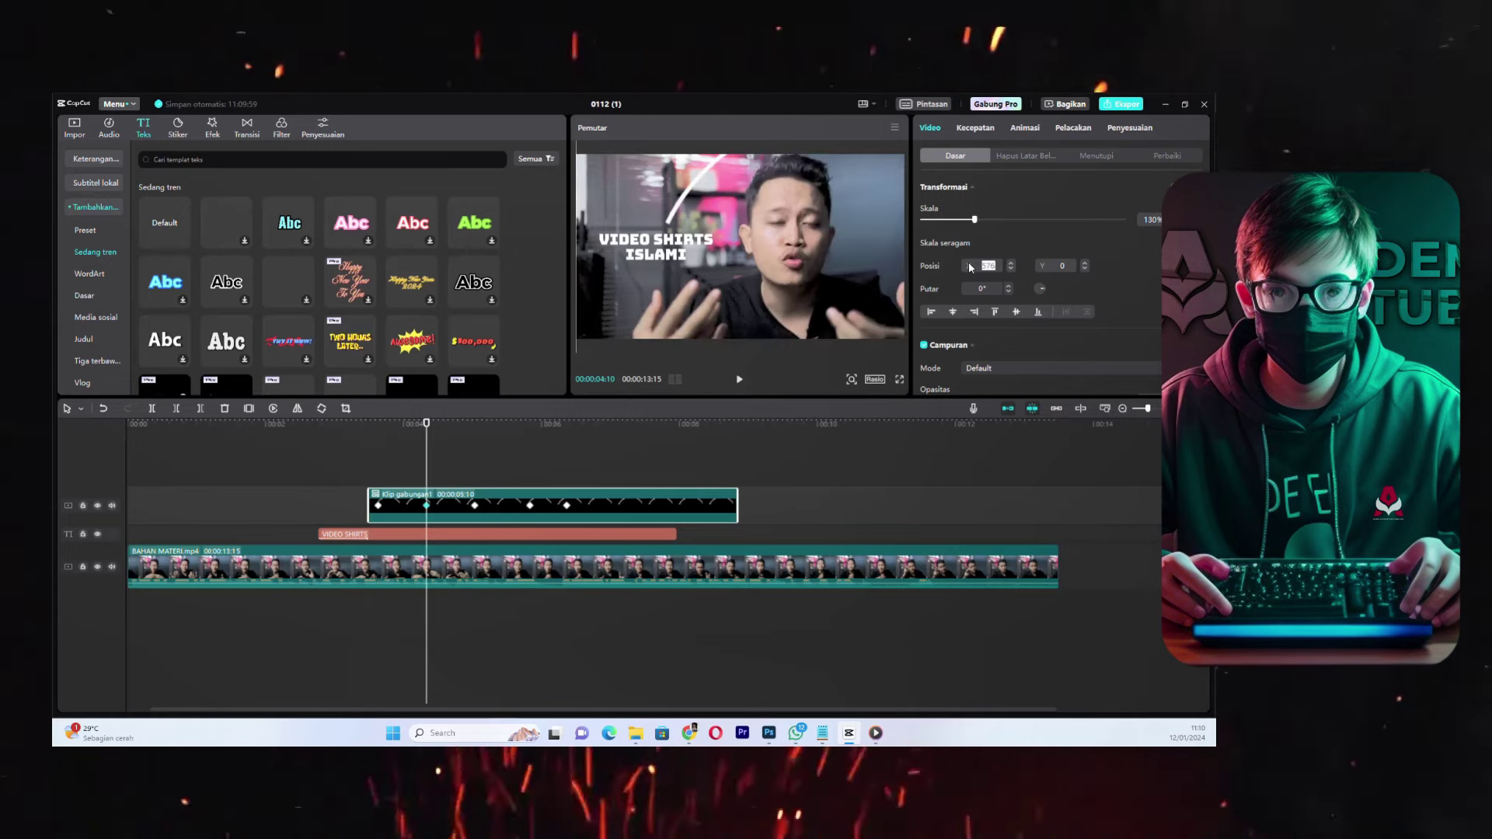
text(0)
key(Return)
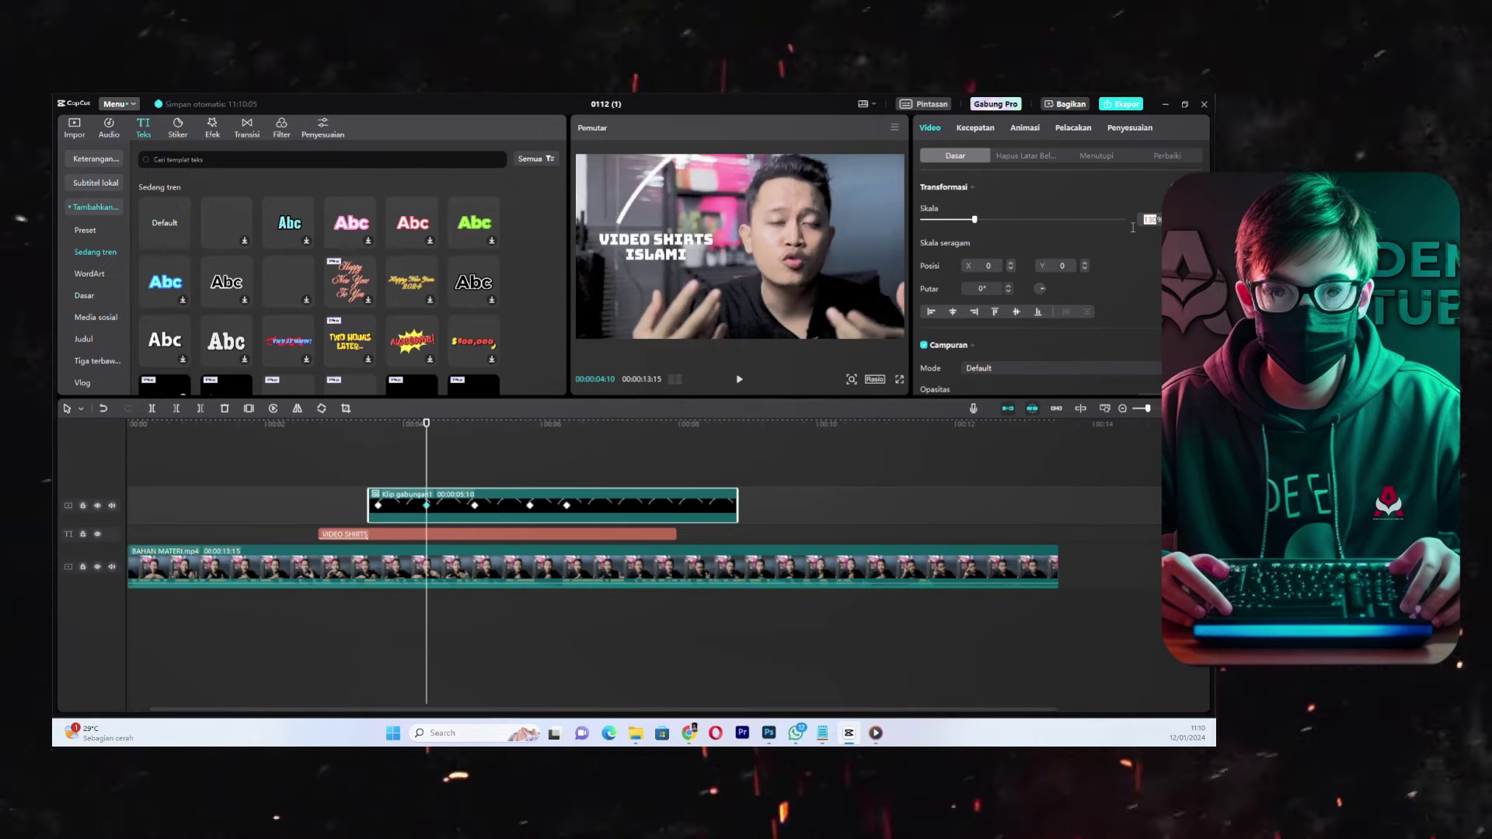
text(100)
key(Return)
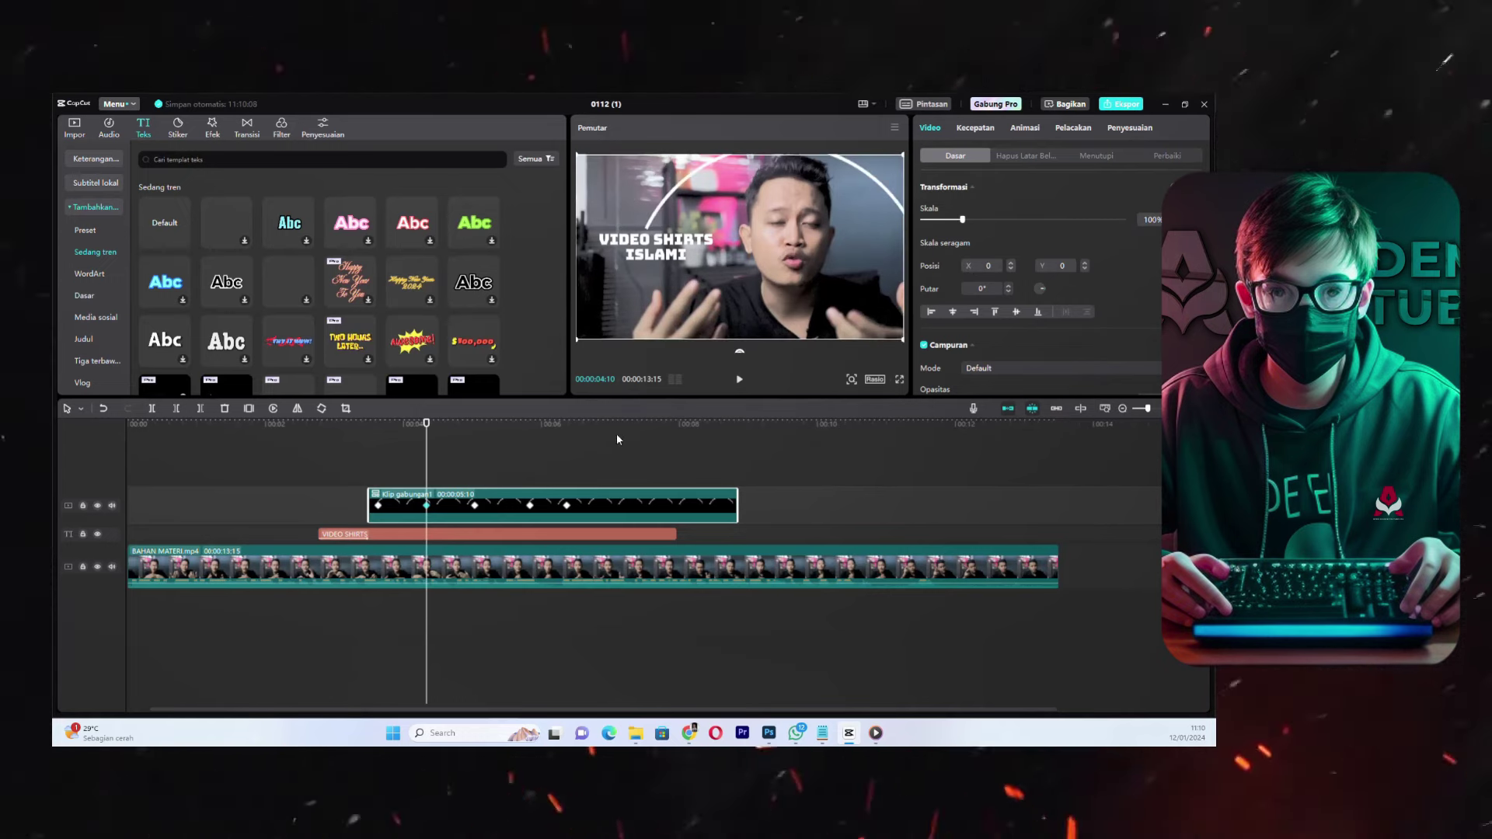
- At the compound clip's 00:00:05:01 and 00:00:05:25 keyframes, set the scale to 100% and the X position to 0
click(475, 507)
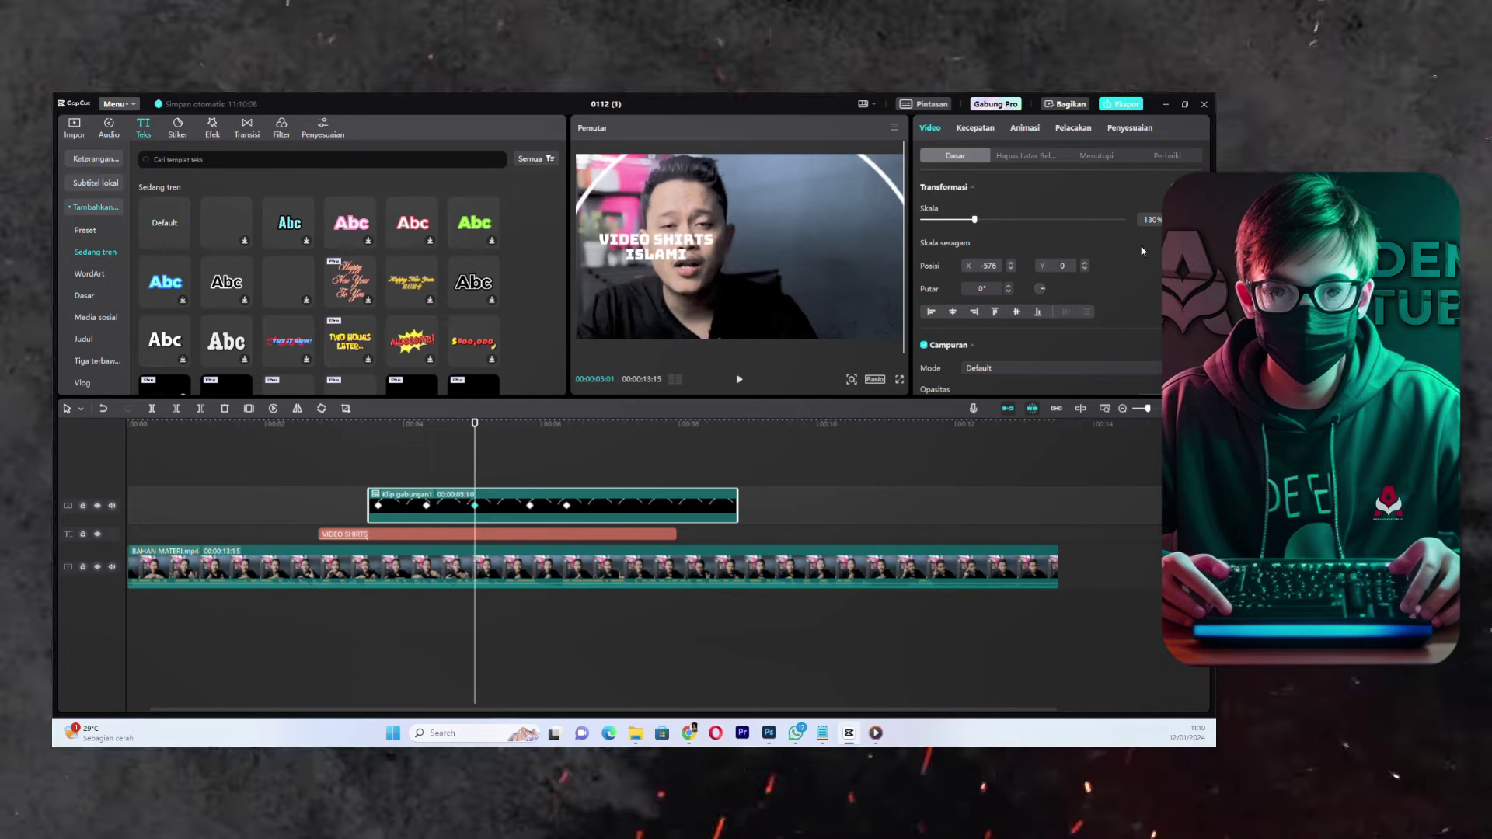
click(1156, 218)
text(100)
key(Return)
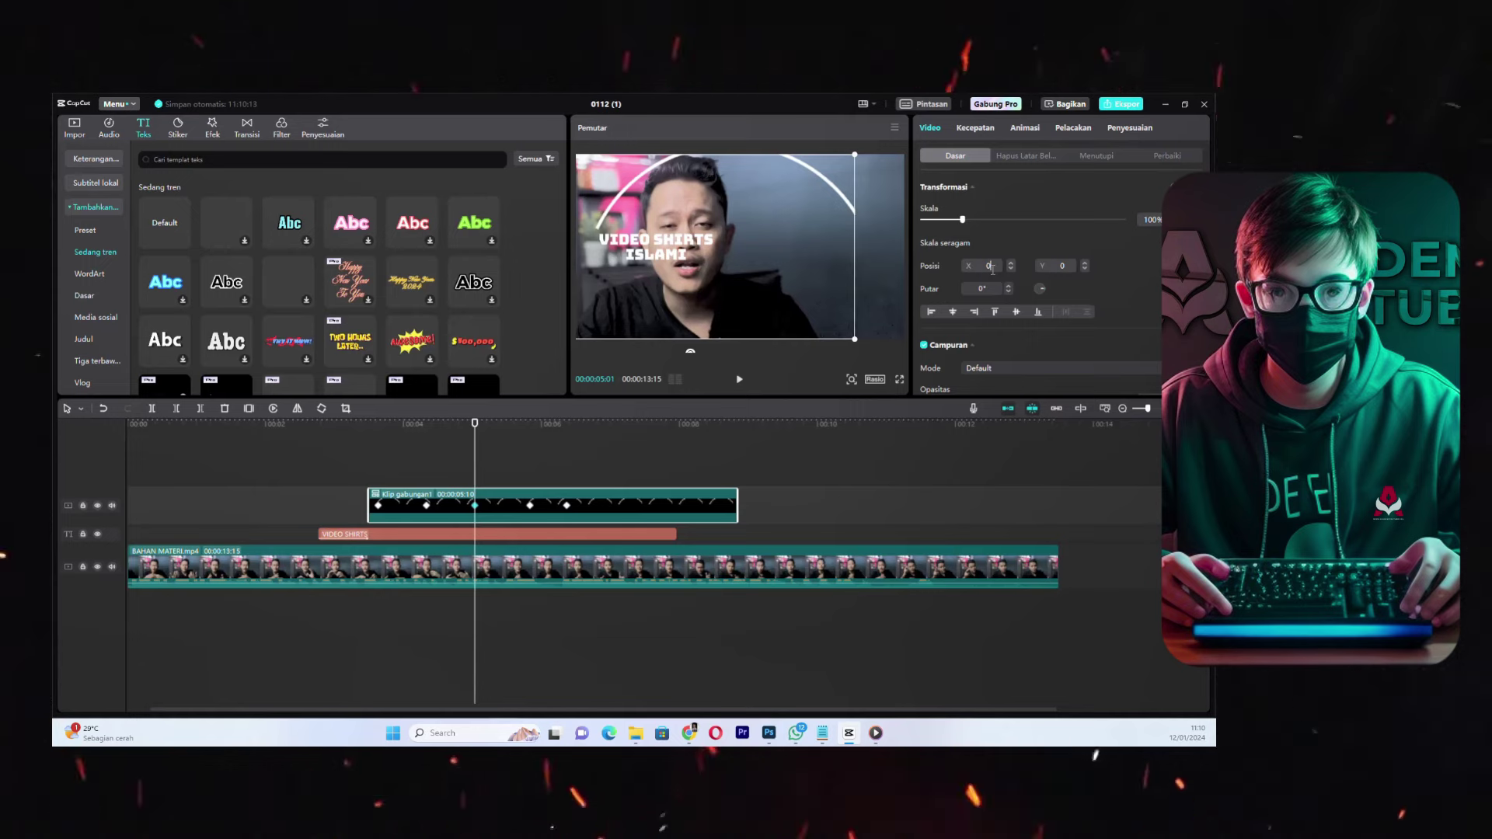
click(955, 313)
click(535, 510)
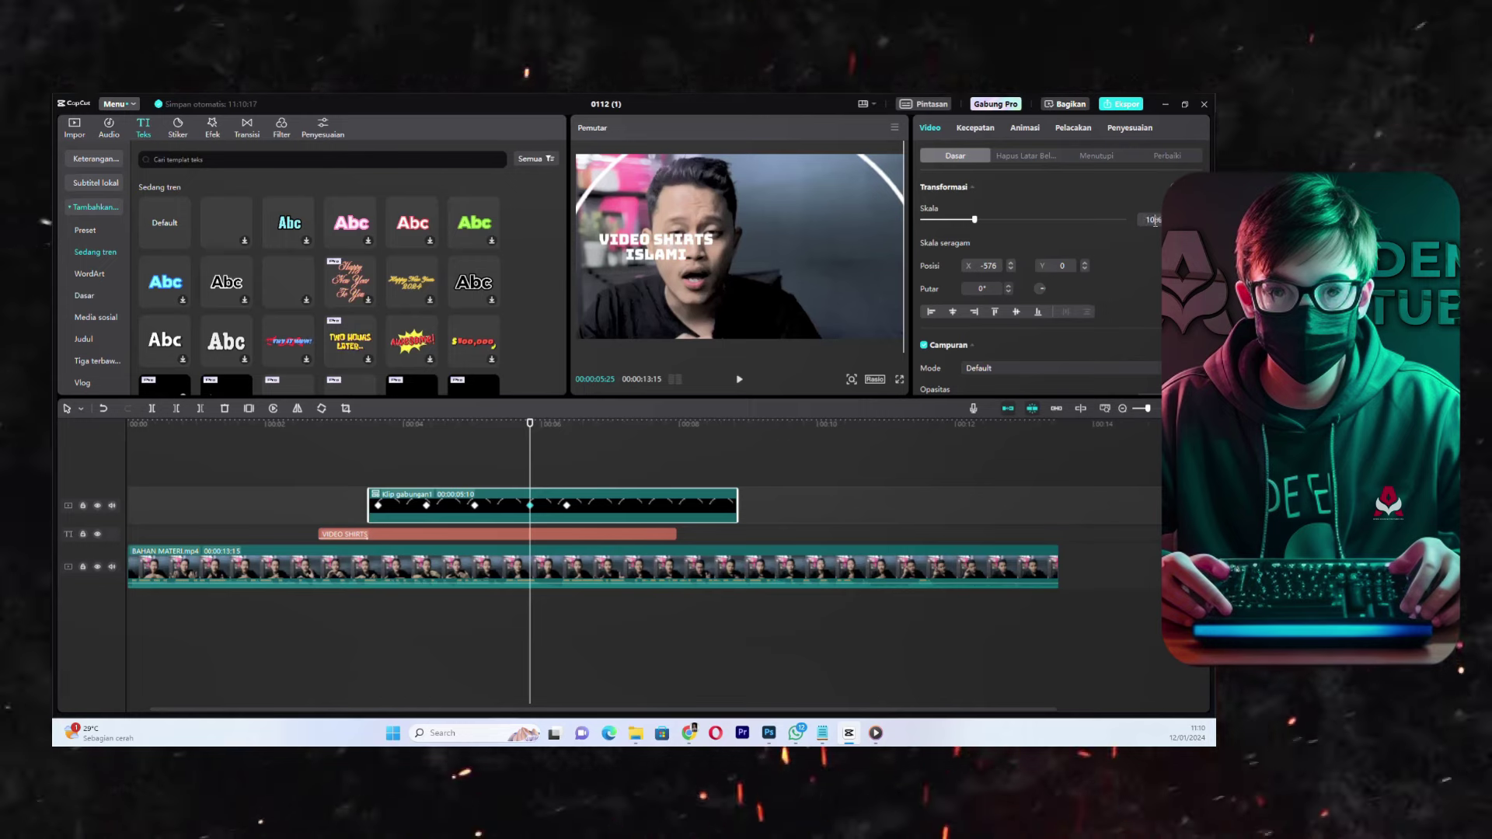
key(Return)
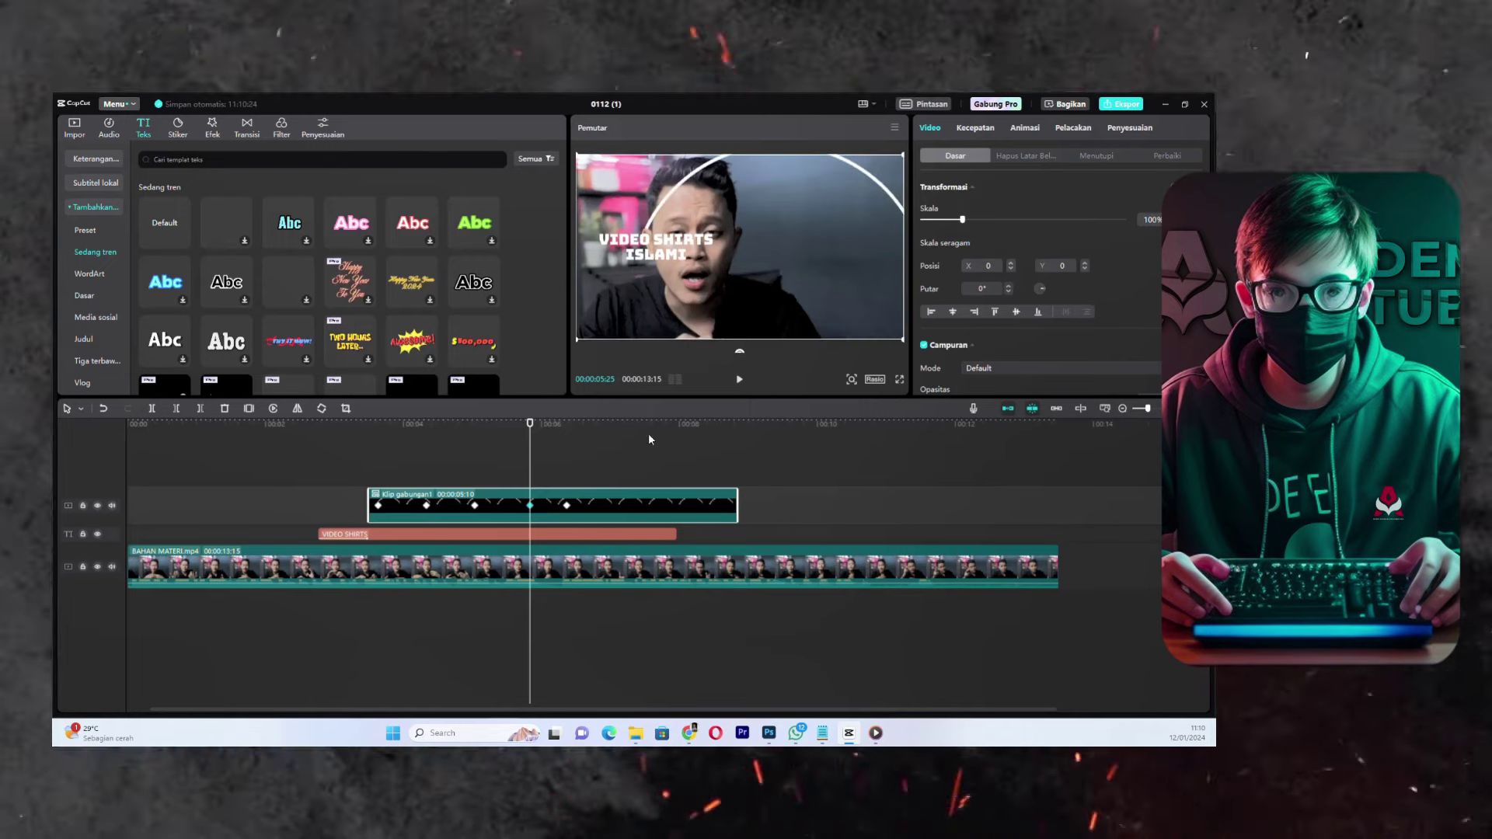
- Remove the compound clip's keyframe at 00:00:06:11 and preview the line from 00:00:03:09
click(567, 507)
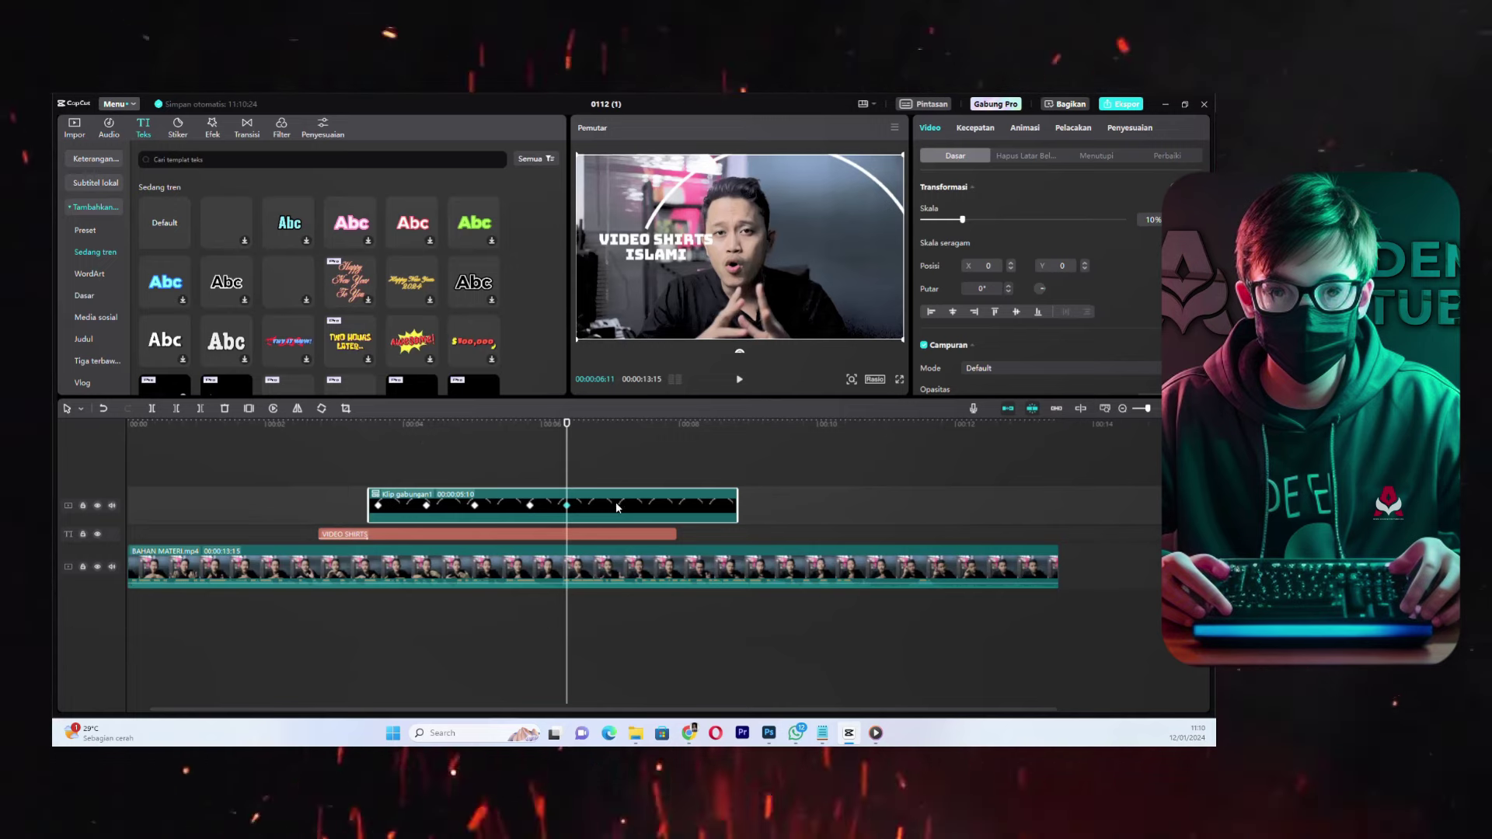
click(567, 506)
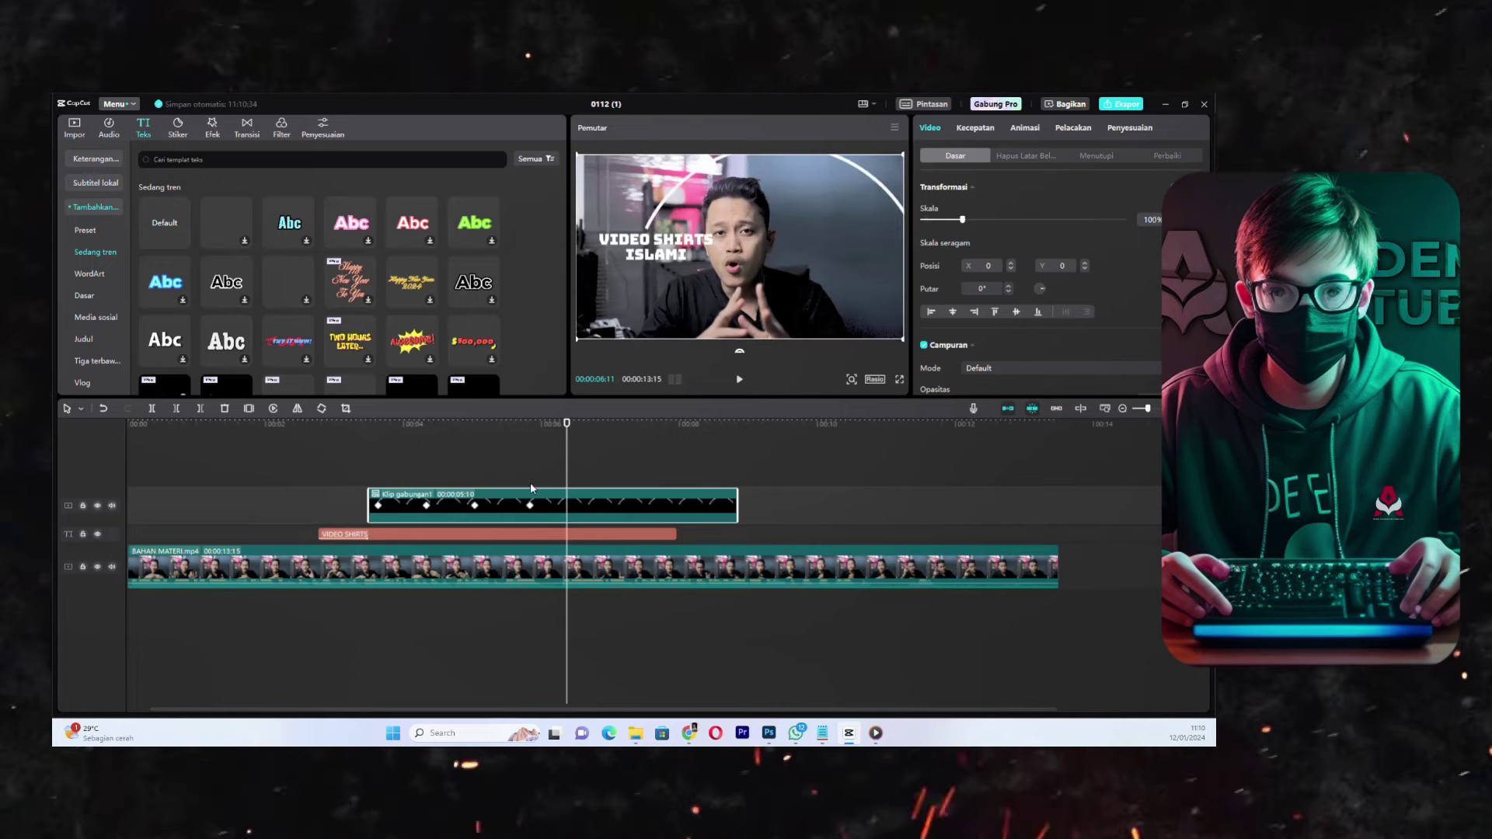
click(379, 426)
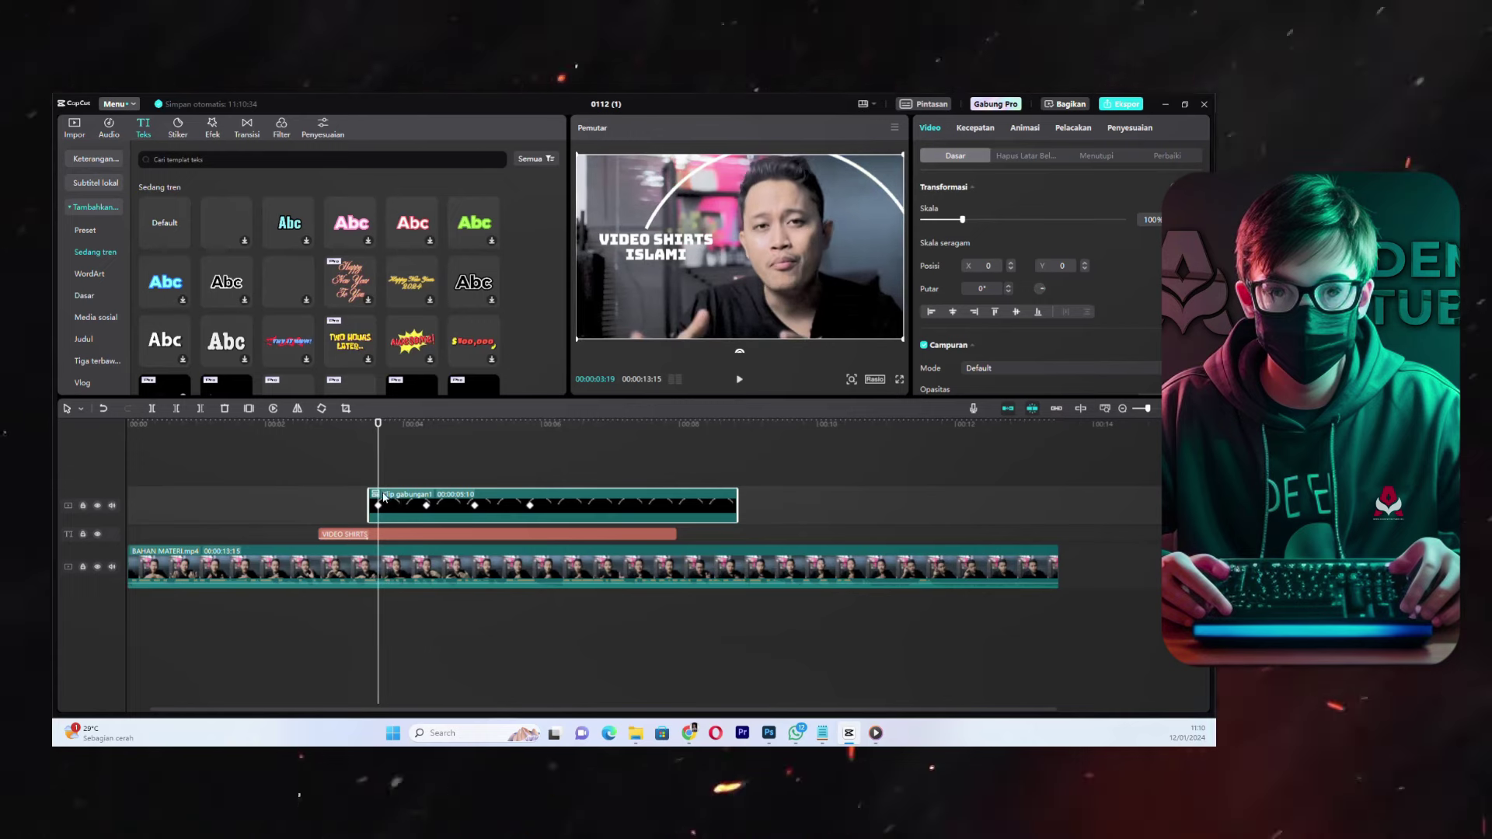
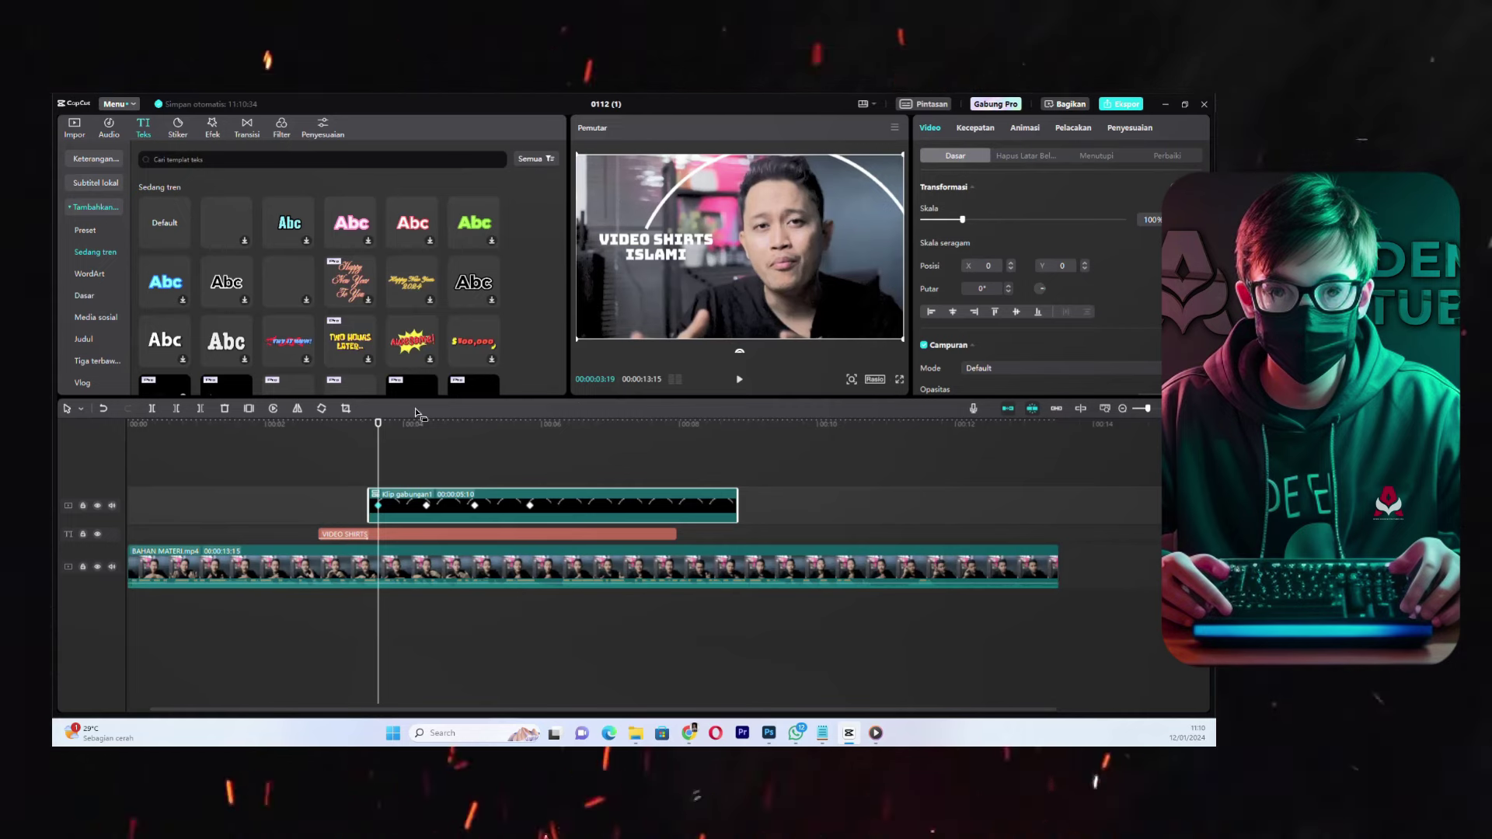
click(354, 451)
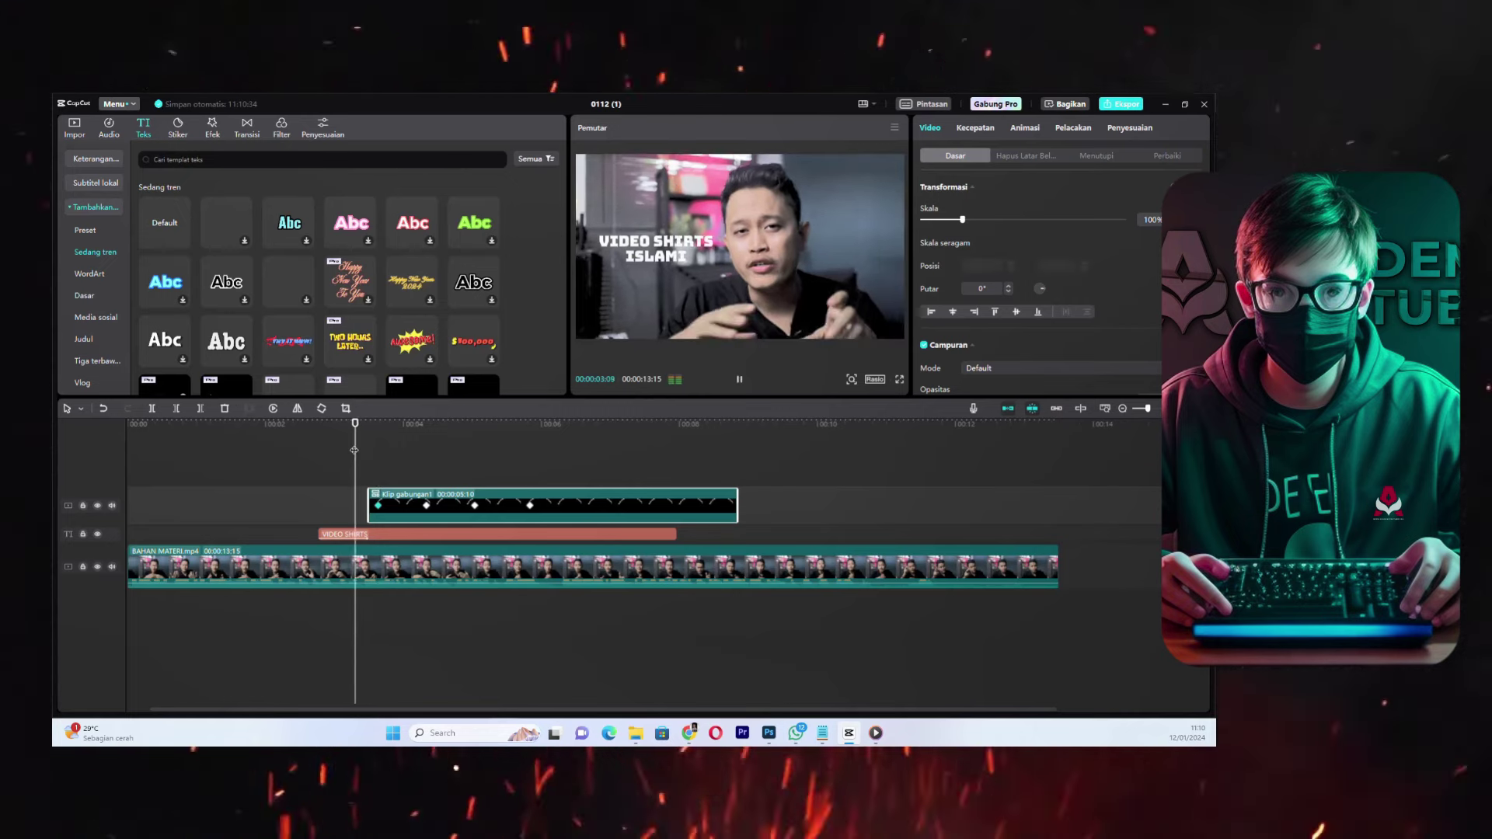
- At the combined clip's first keyframe, add a Horizontal mask, move it to Y 538 and rotate it to -90°
key(space)
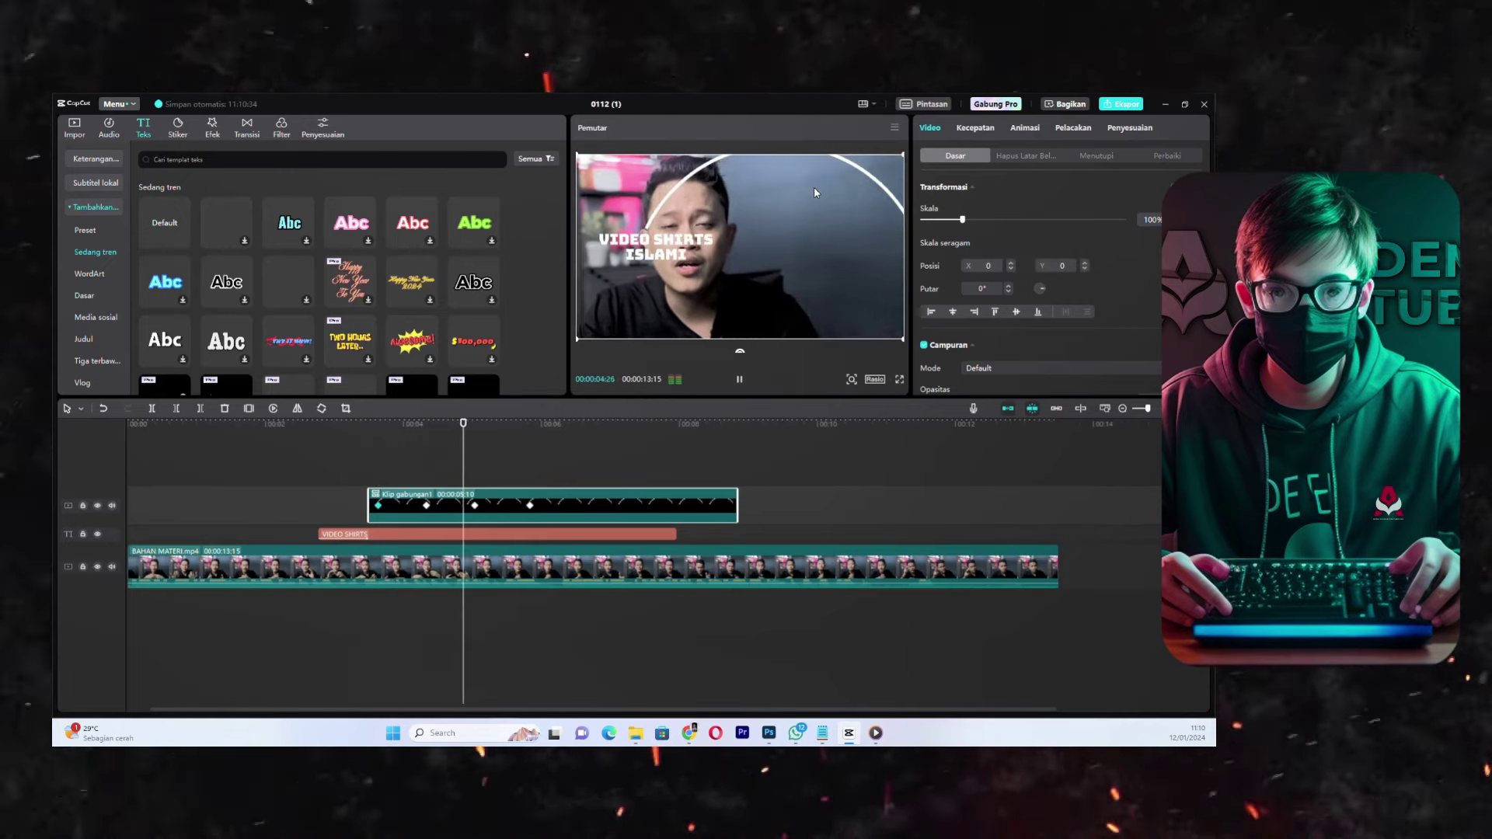
key(space)
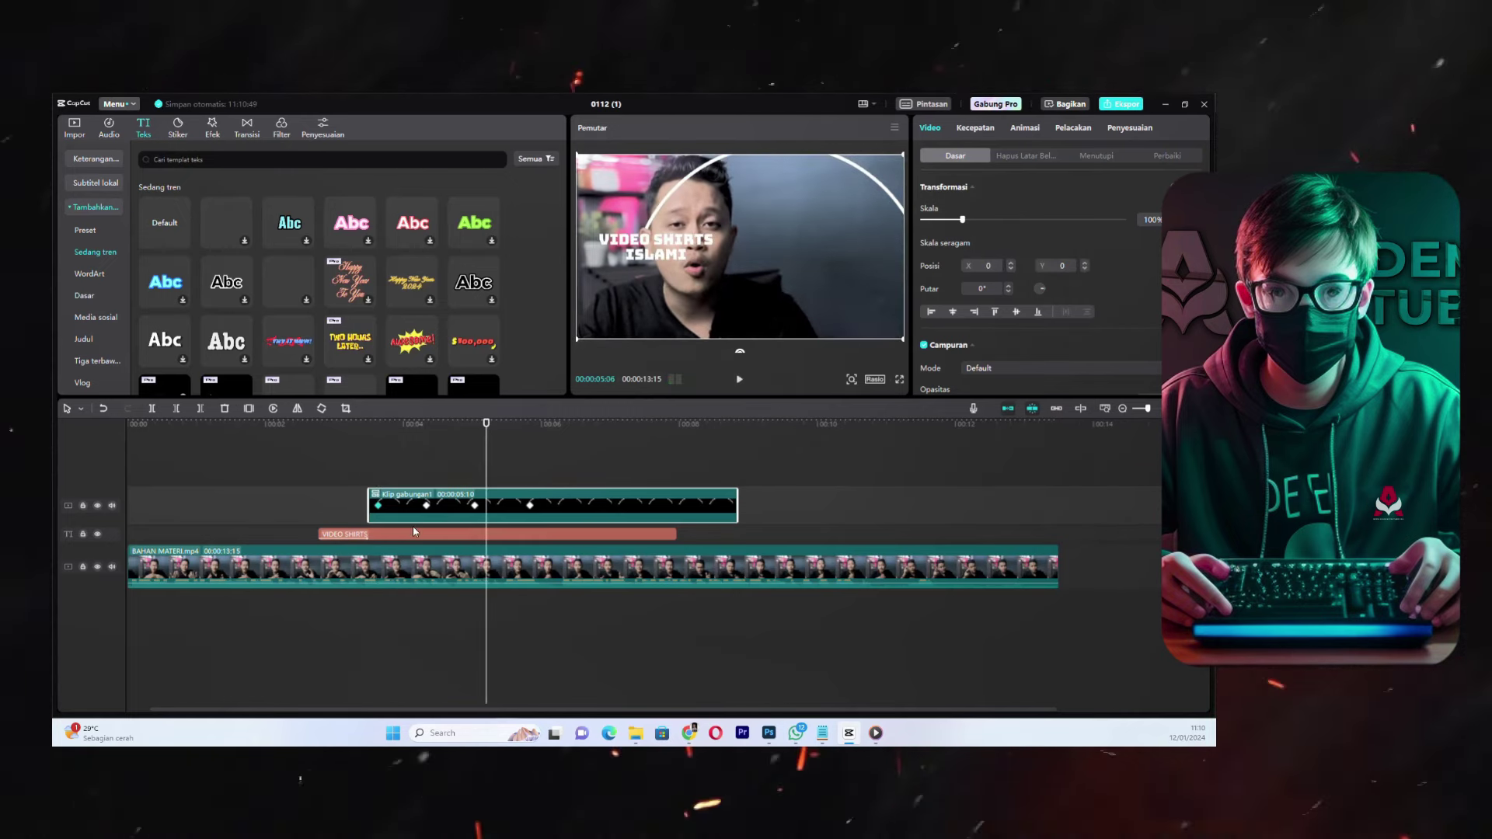
key(Up)
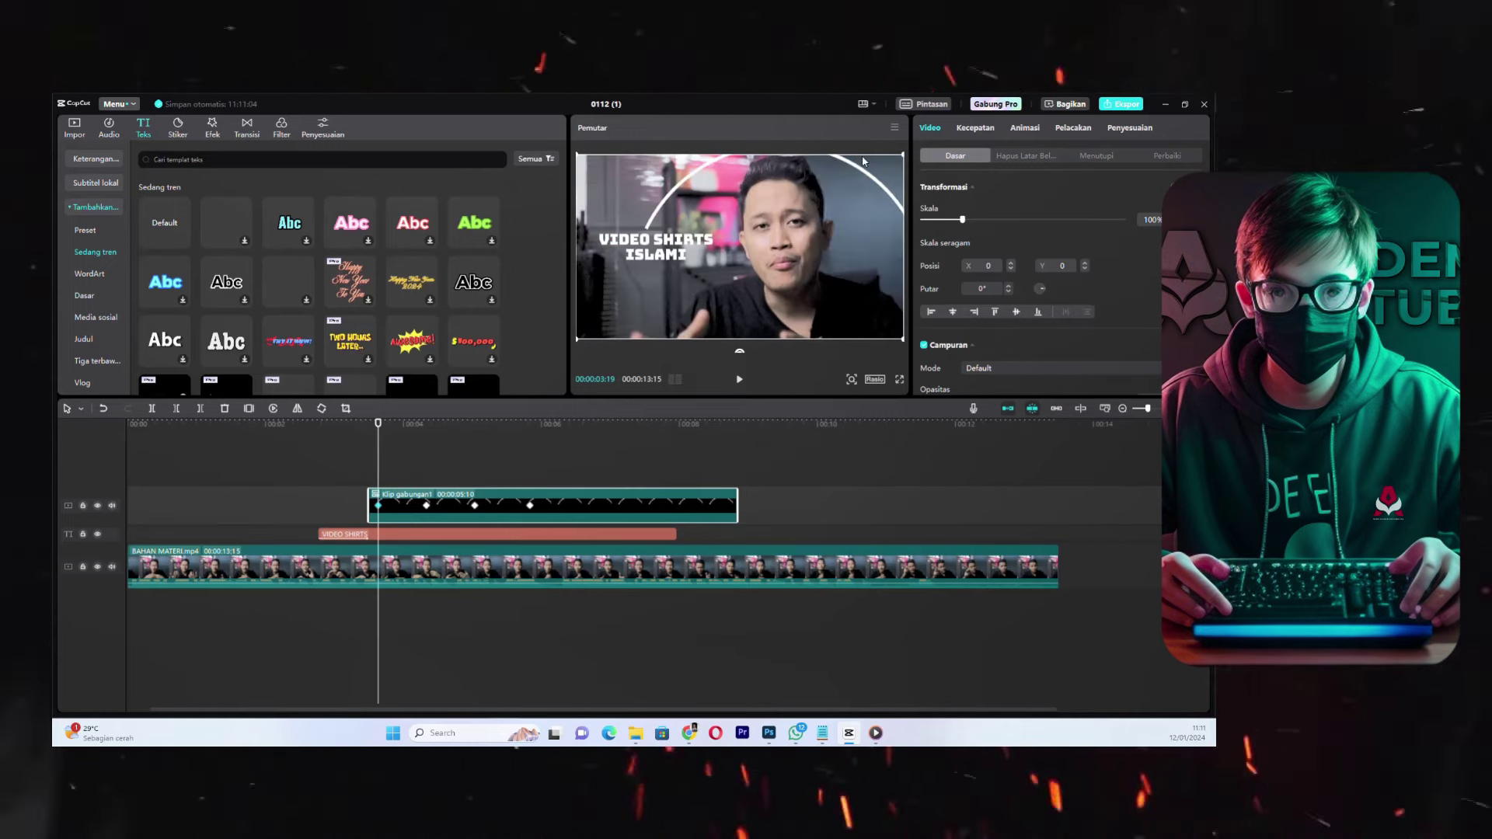
click(1087, 158)
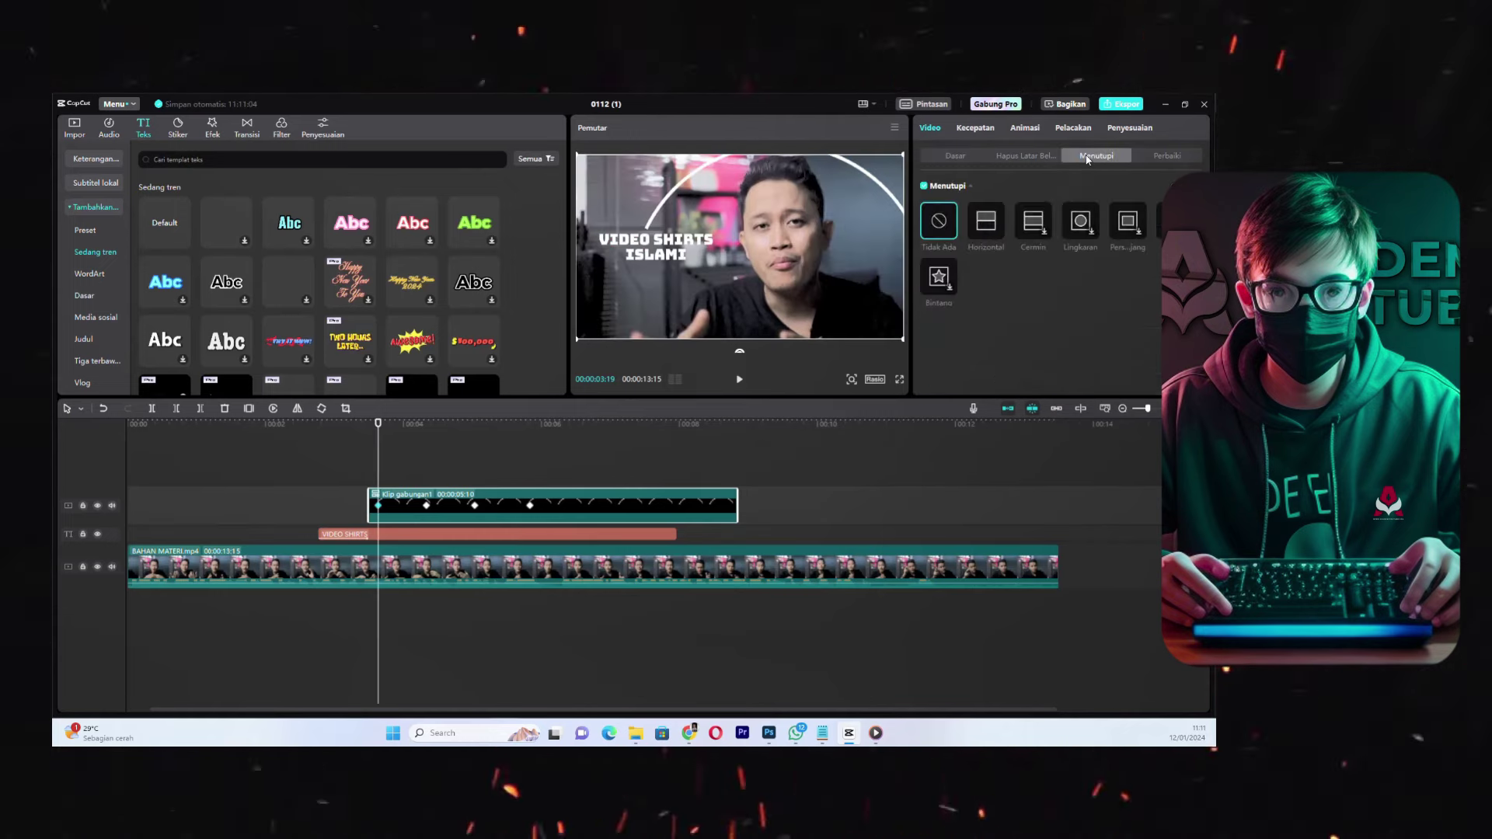
click(992, 223)
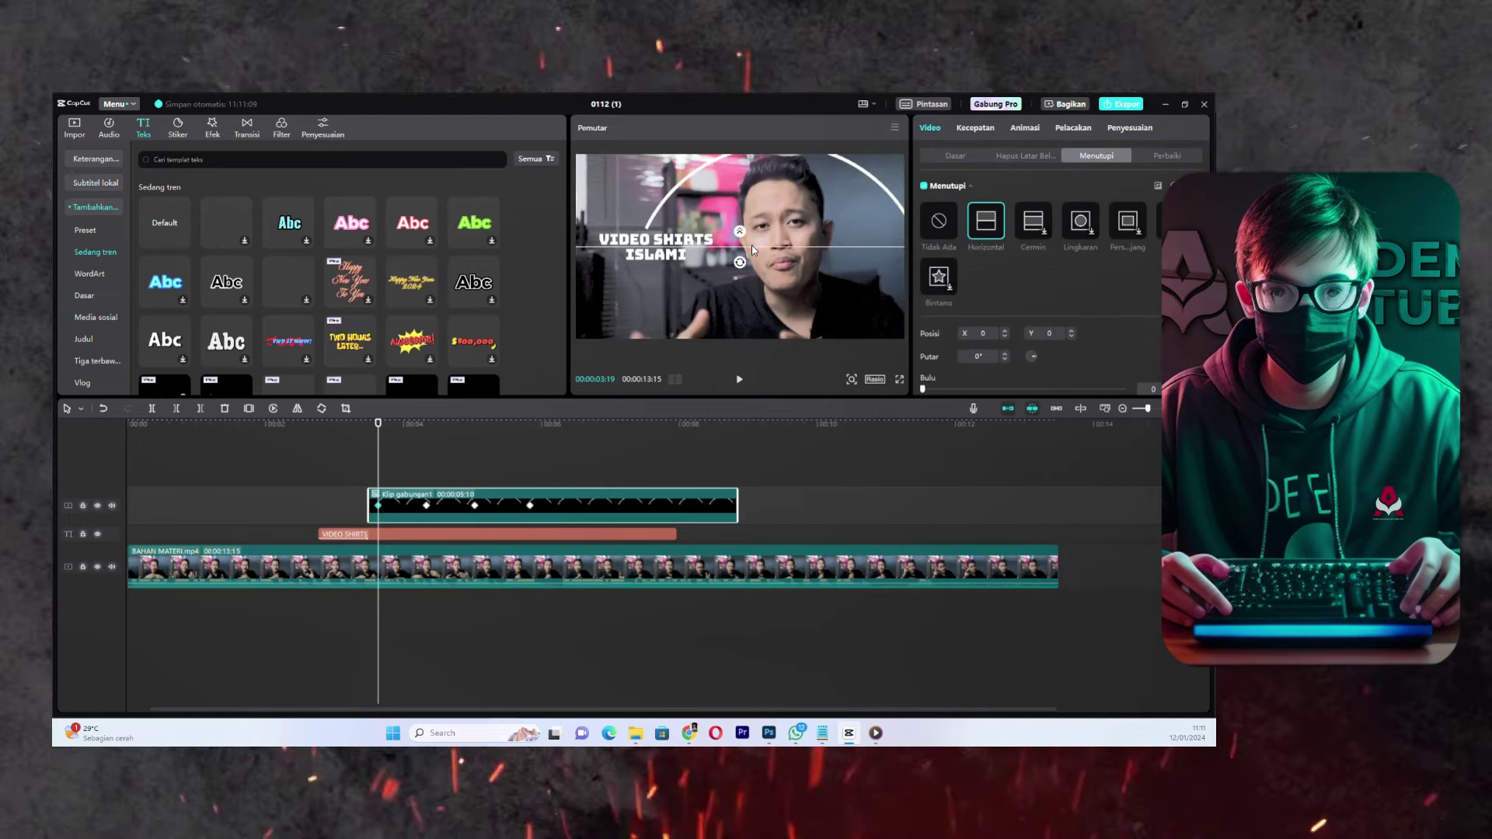
drag(753, 245, 751, 160)
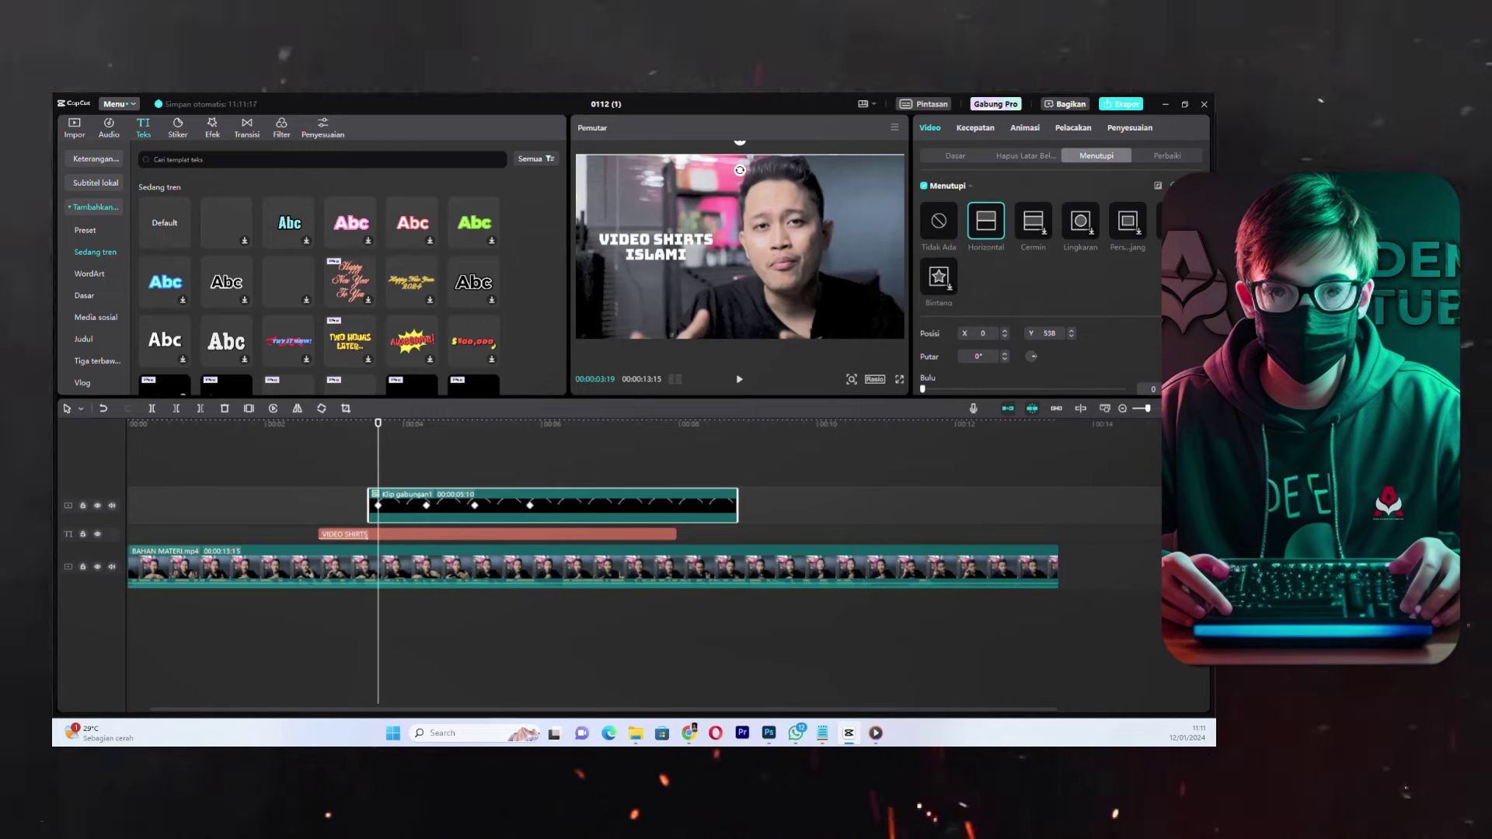
mouse_move(740, 170)
mouse_down()
mouse_move(776, 202)
mouse_move(838, 206)
mouse_move(818, 124)
mouse_move(748, 129)
mouse_move(759, 162)
mouse_move(744, 148)
mouse_move(744, 165)
mouse_move(705, 157)
mouse_move(783, 185)
mouse_move(757, 190)
mouse_move(735, 151)
mouse_move(746, 161)
mouse_up()
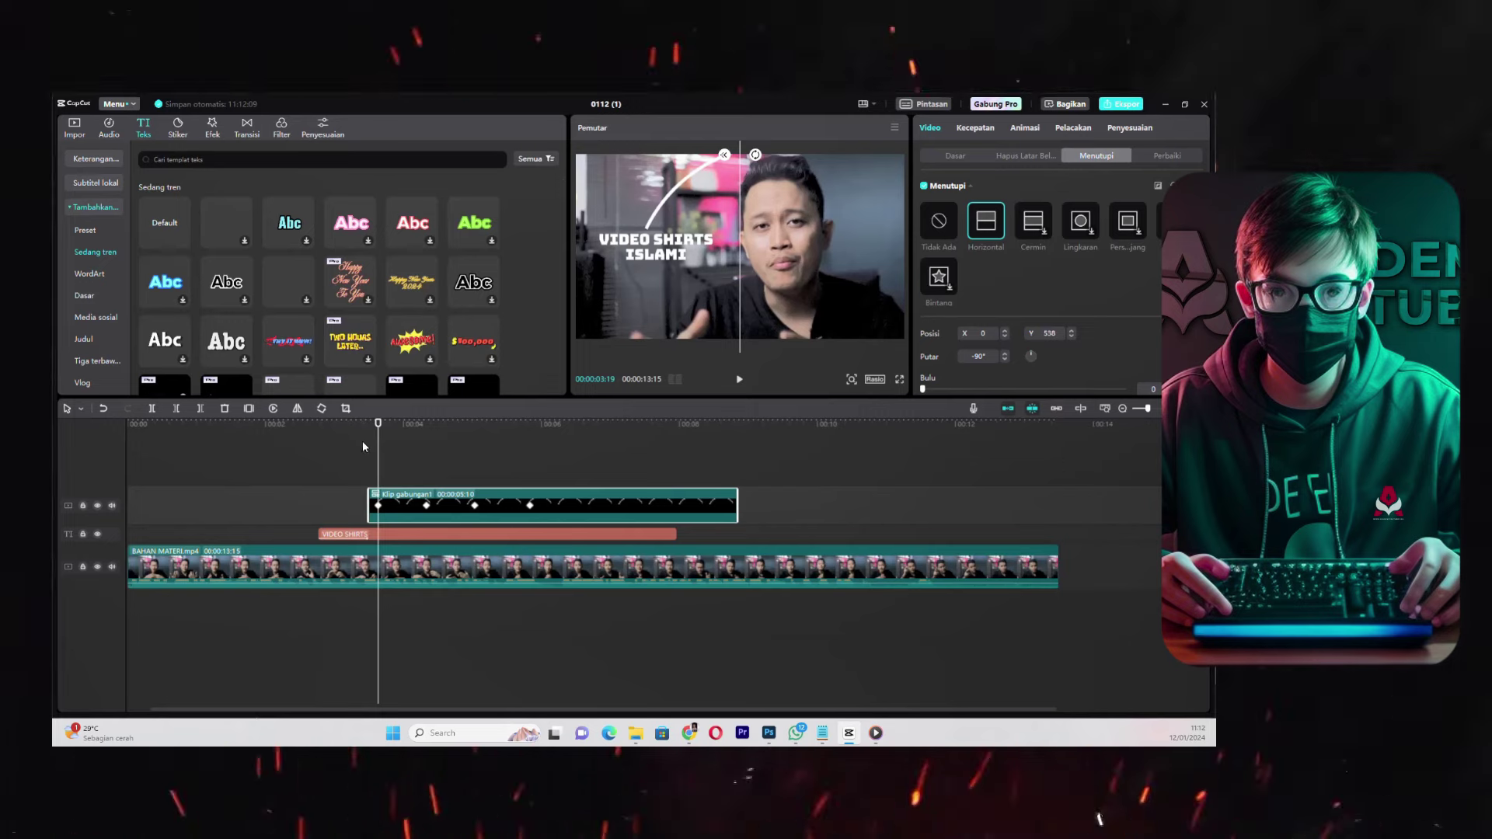
- At the combined clip's third keyframe, at 00:00:05:01, rotate the Horizontal mask to 90°
key(space)
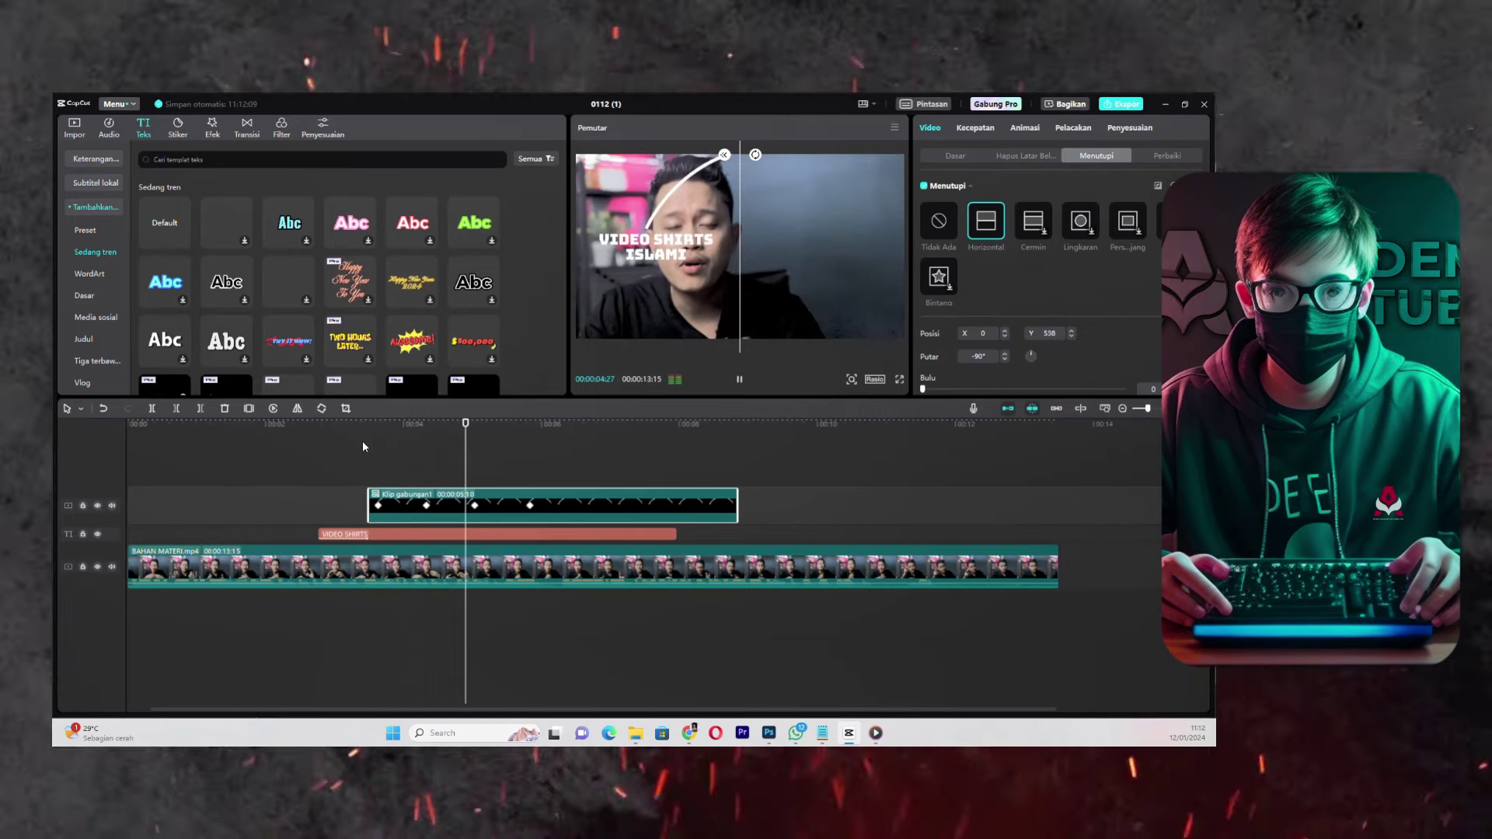
key(space)
key(space)
key(space)
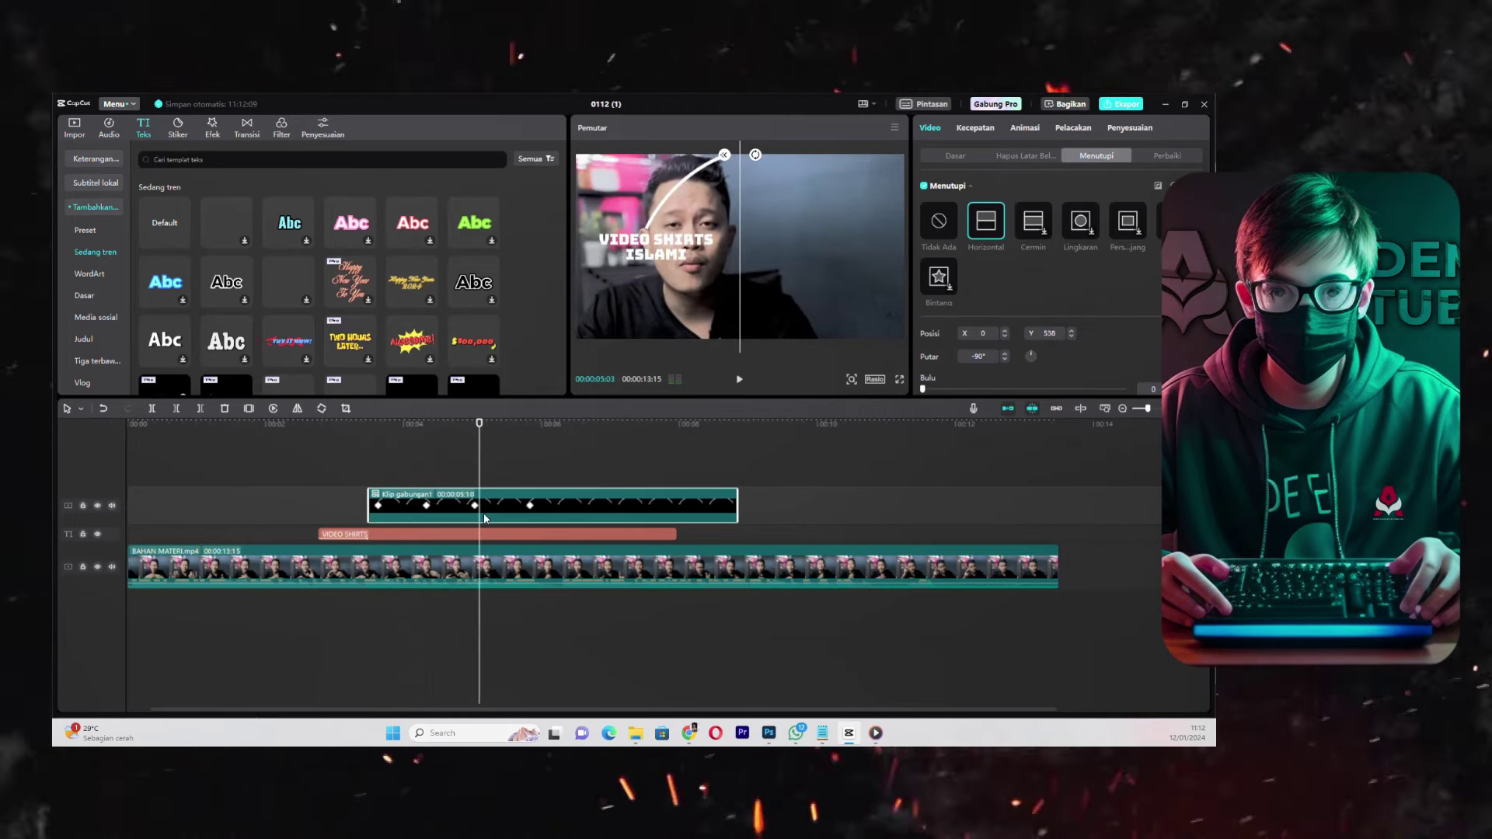
key(Left)
key(Left)
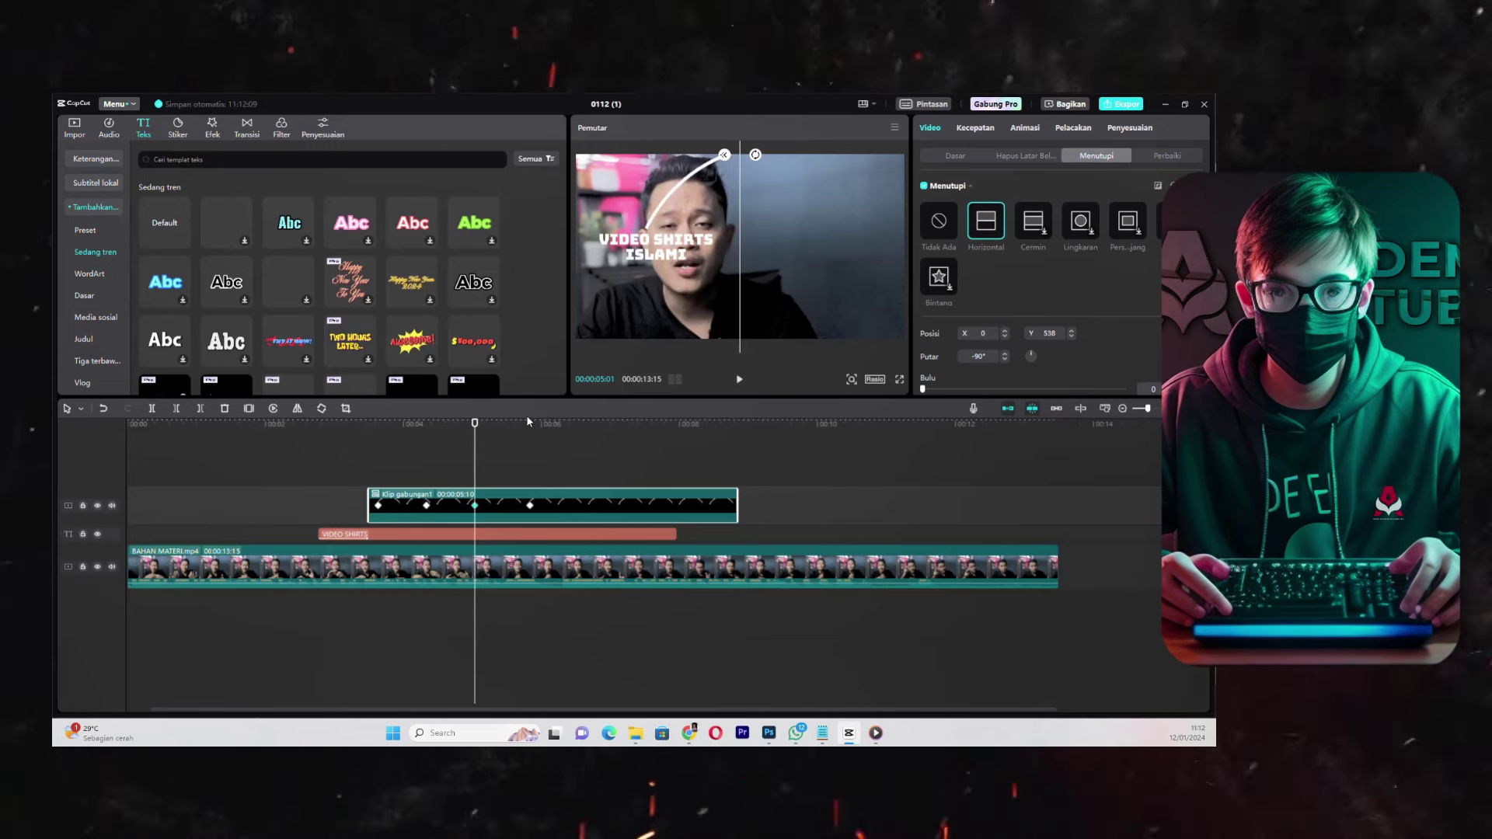
drag(791, 159, 697, 184)
drag(694, 176, 694, 179)
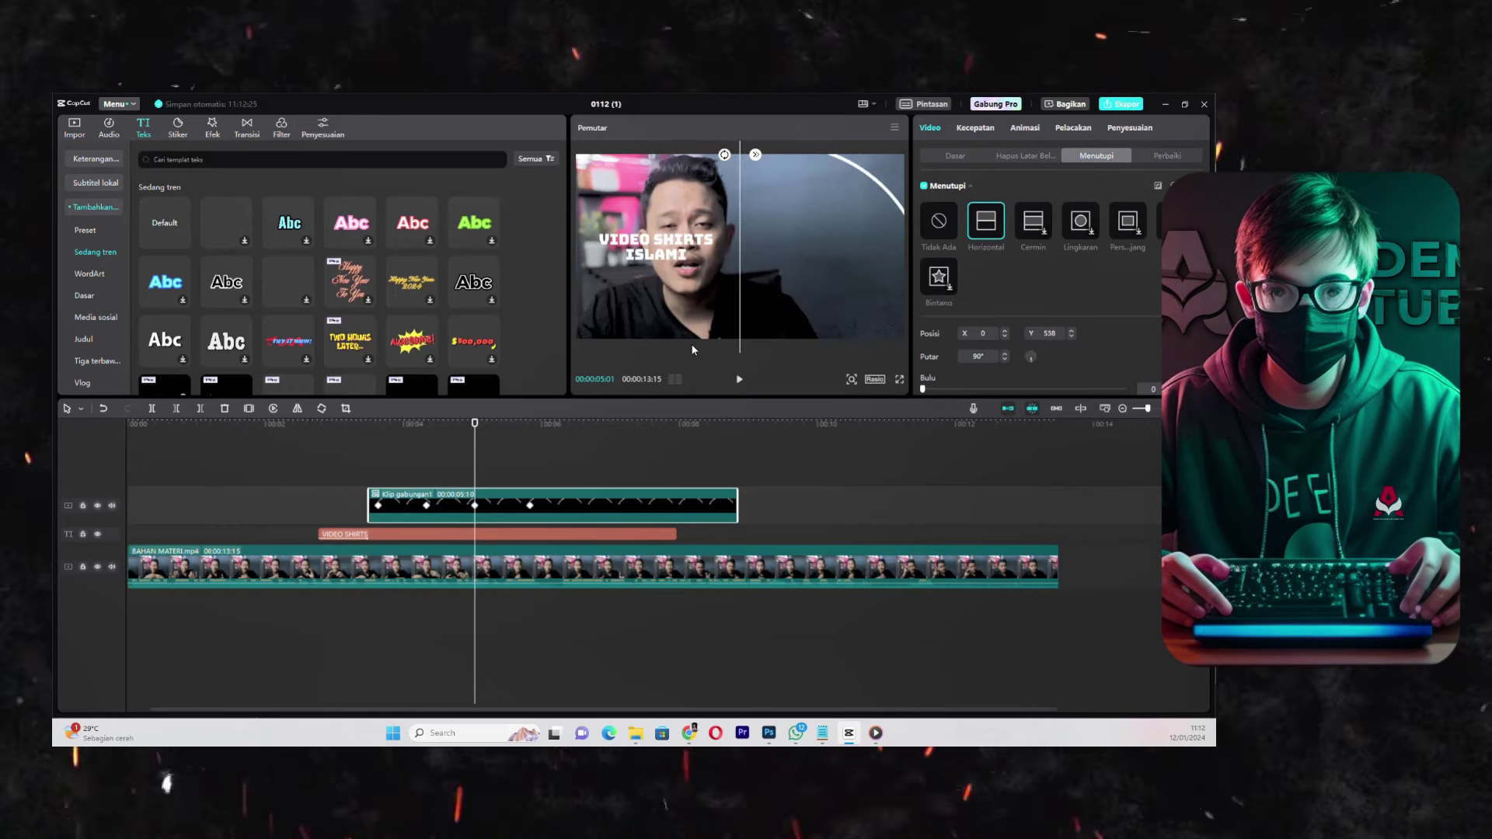
- Play back the mask animation from just before the combined clip's start to check how the arc is revealed and hidden
drag(404, 426, 348, 429)
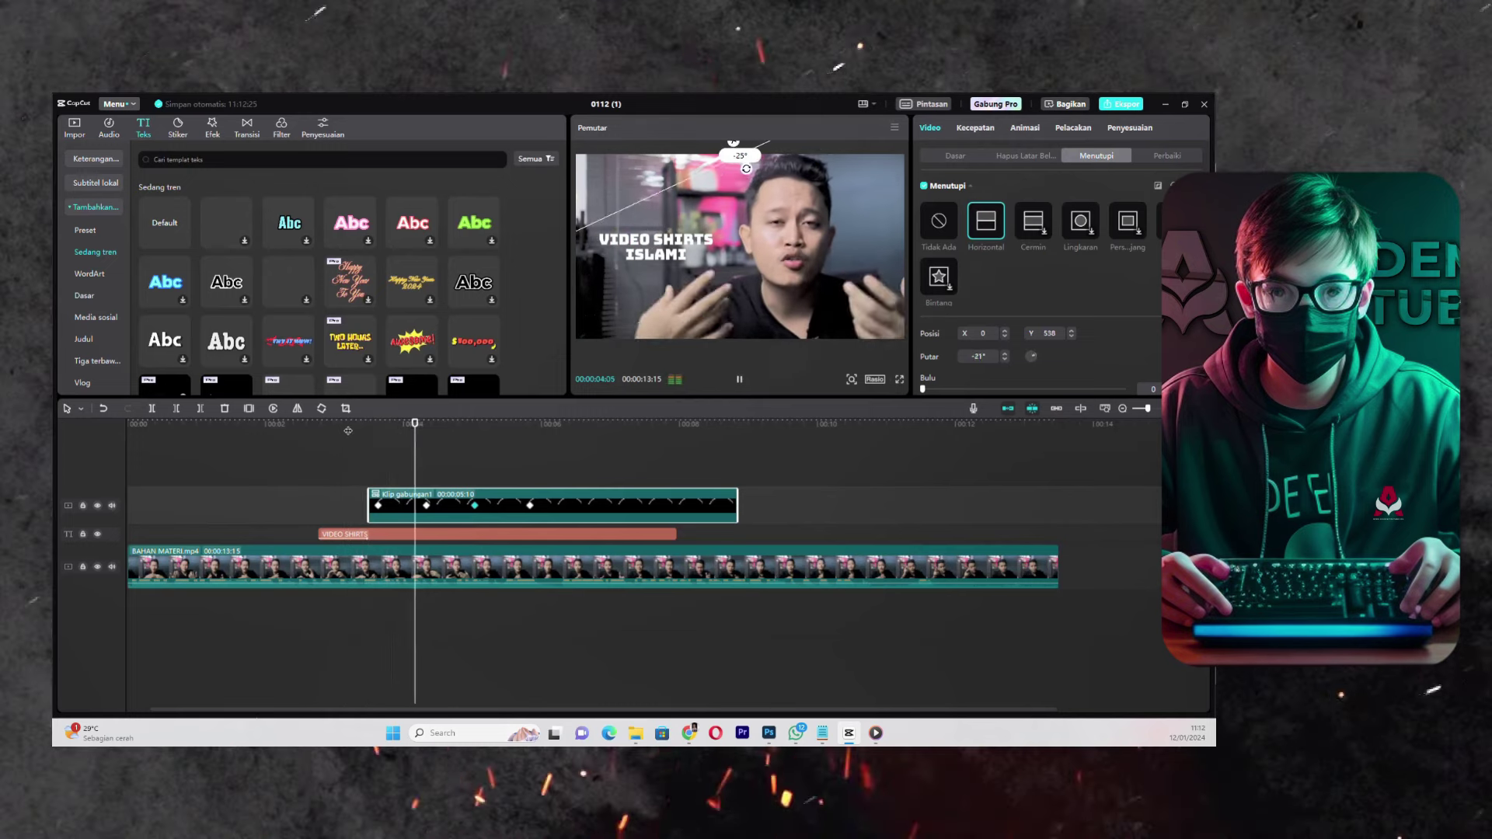
key(space)
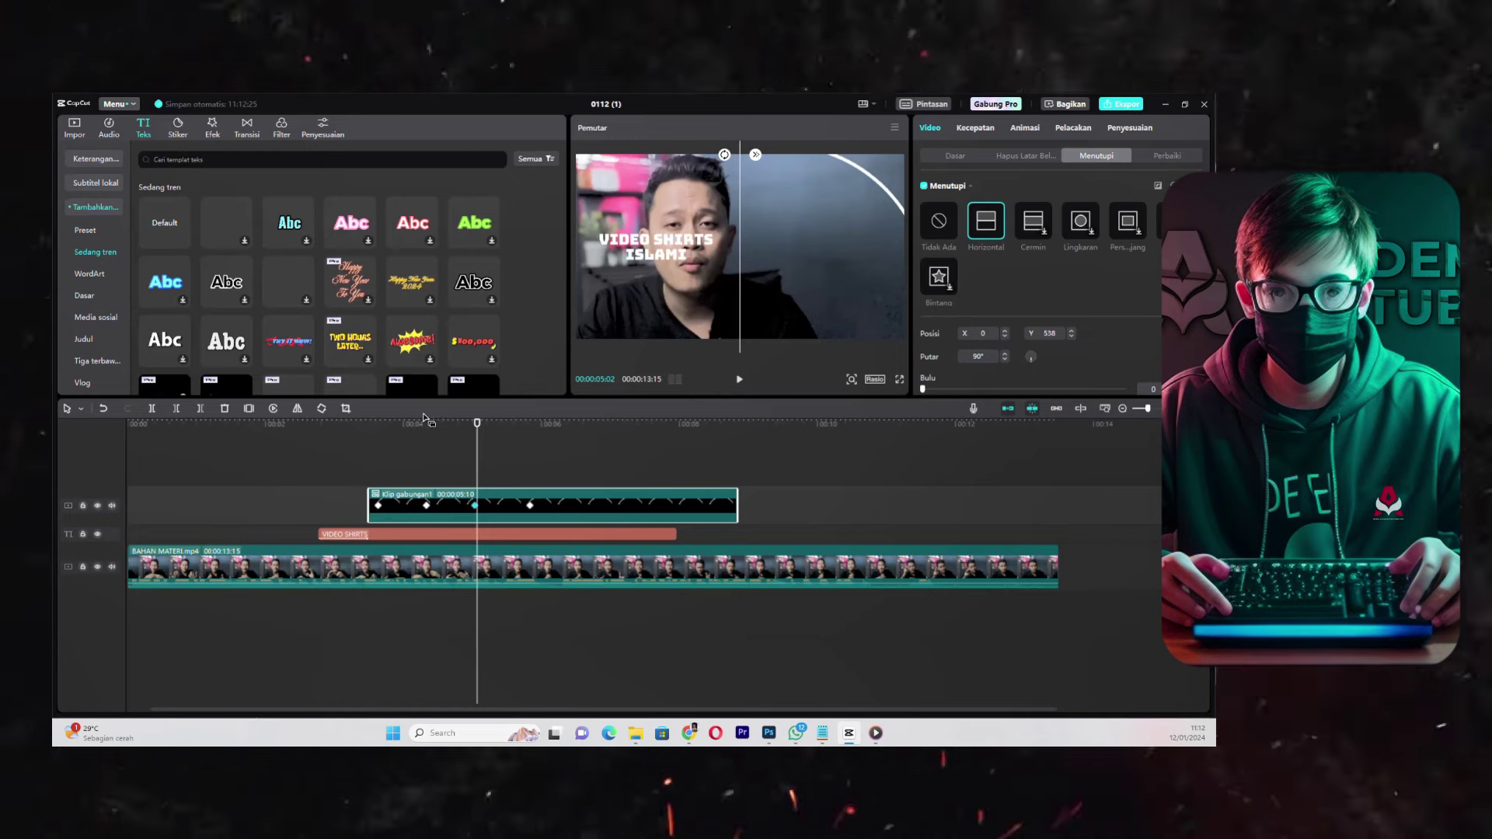
click(381, 435)
click(362, 424)
key(space)
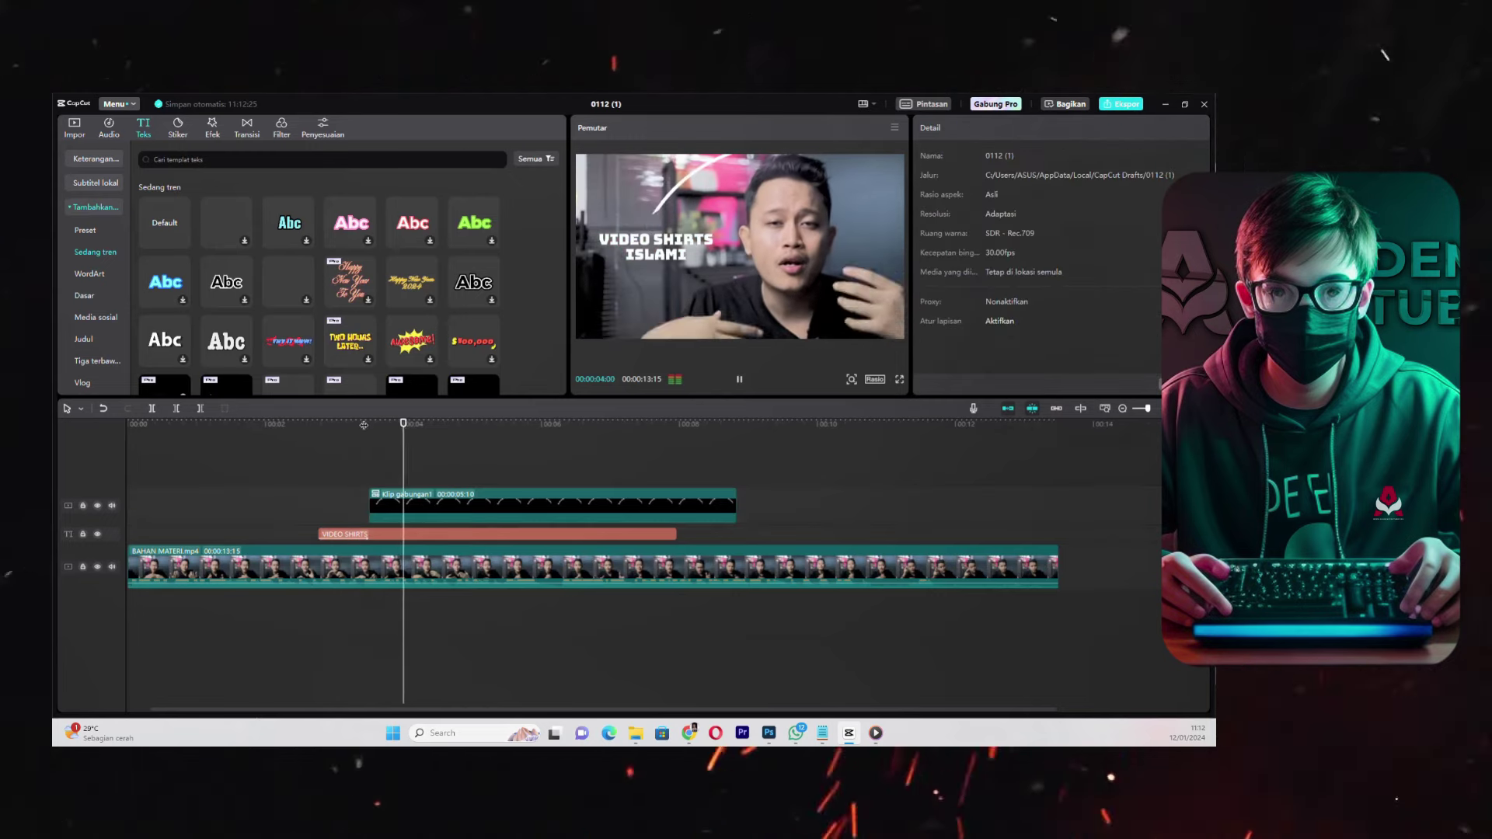
key(space)
- At the combined clip's third keyframe, shift the clip horizontally to position X -932
click(432, 501)
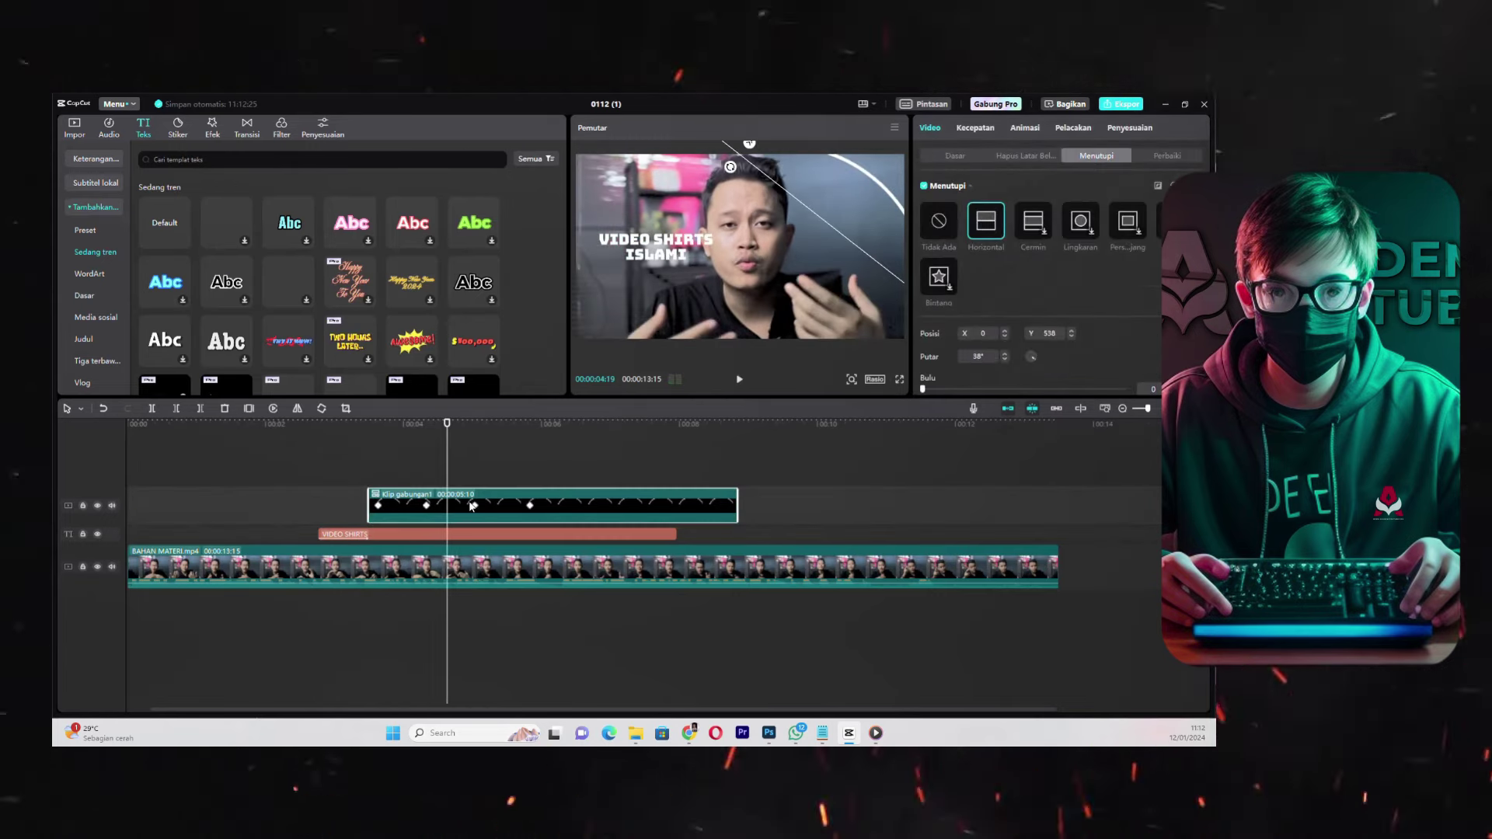
click(475, 426)
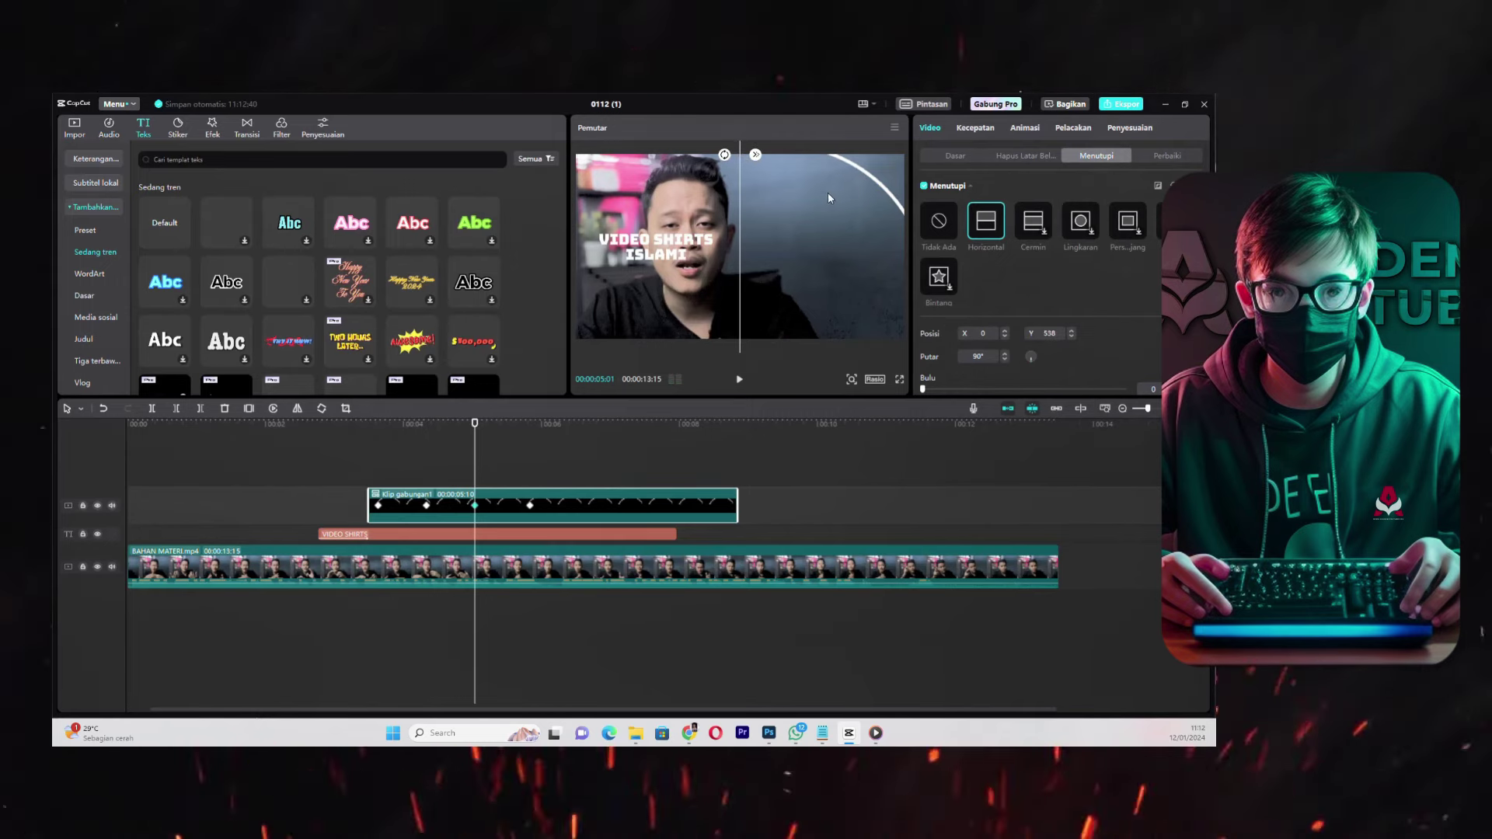
click(824, 195)
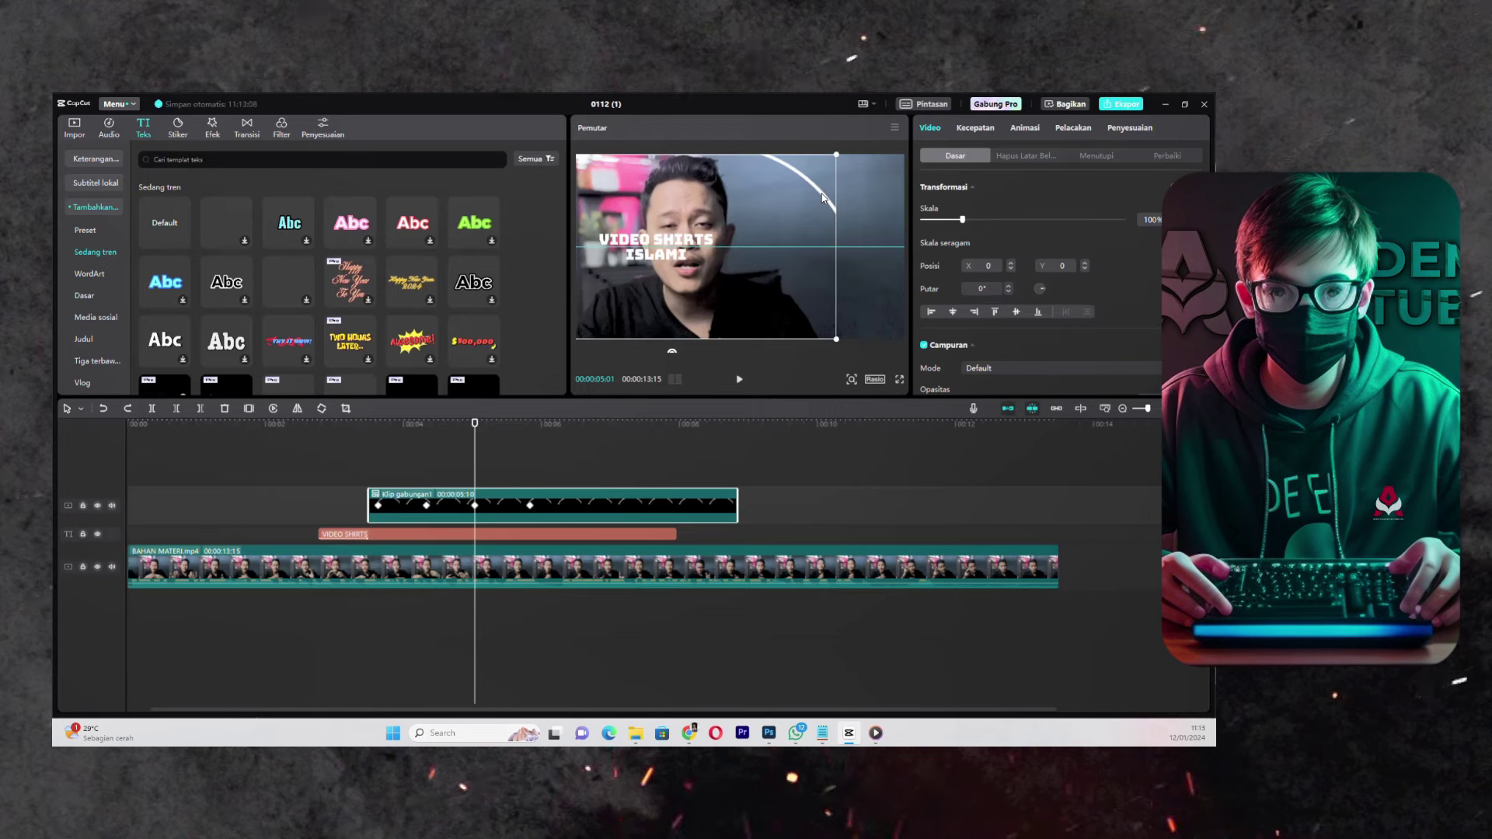
drag(822, 196, 810, 196)
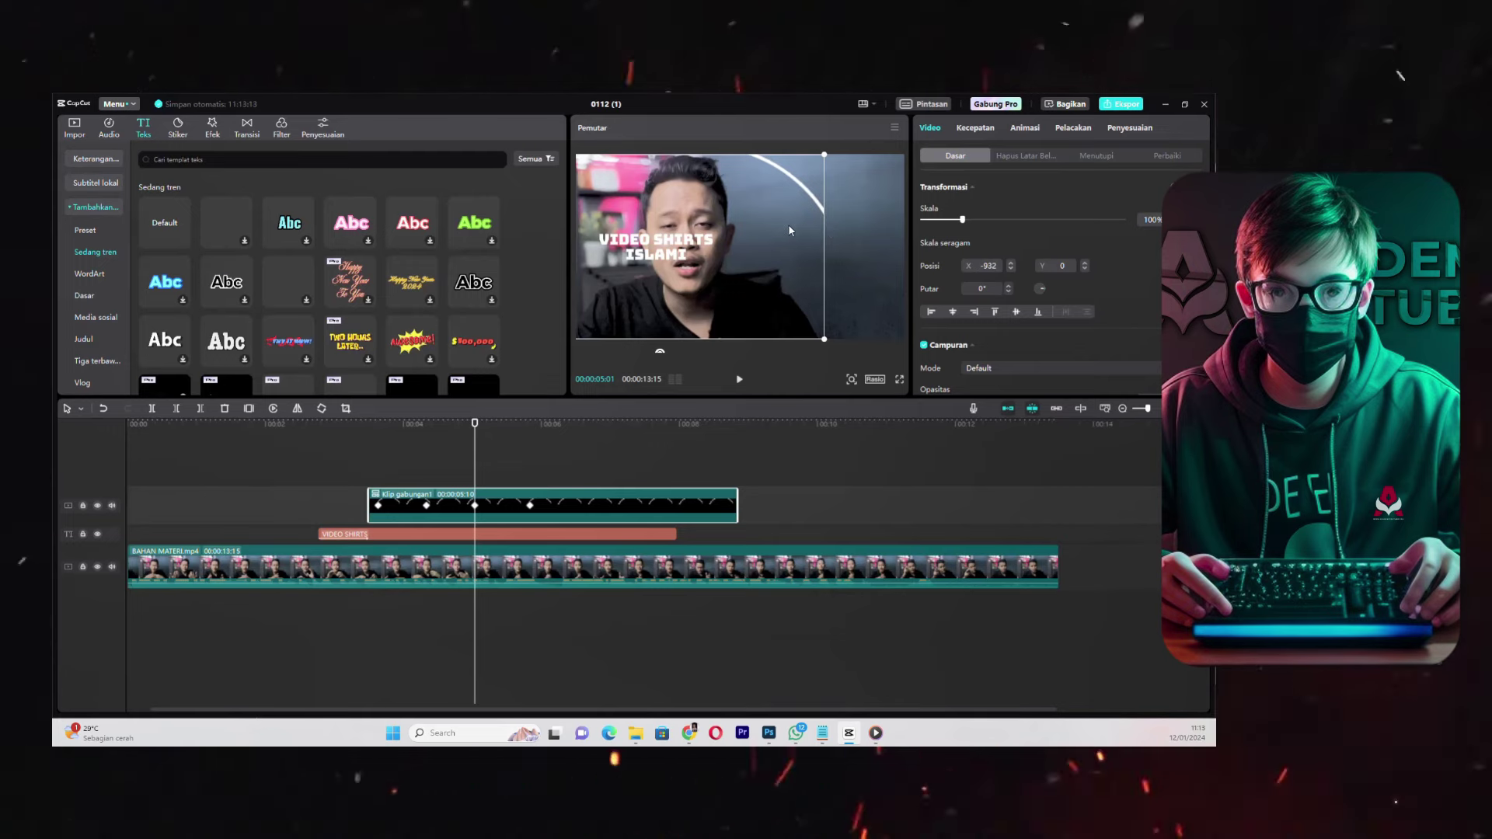
- Play back the combined clip from its start past the fourth keyframe to check the arc's horizontal movement
click(365, 426)
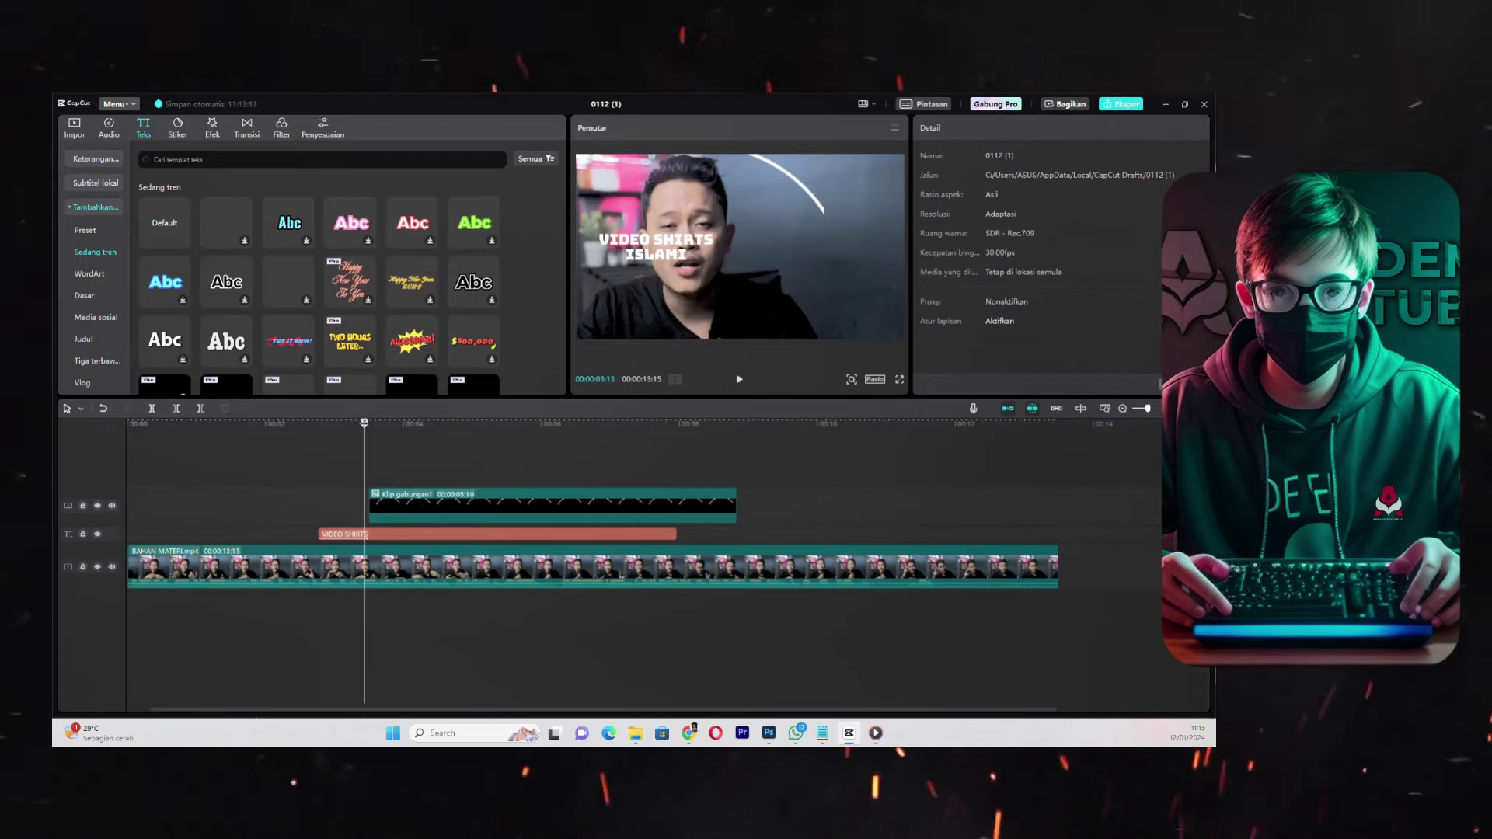
key(space)
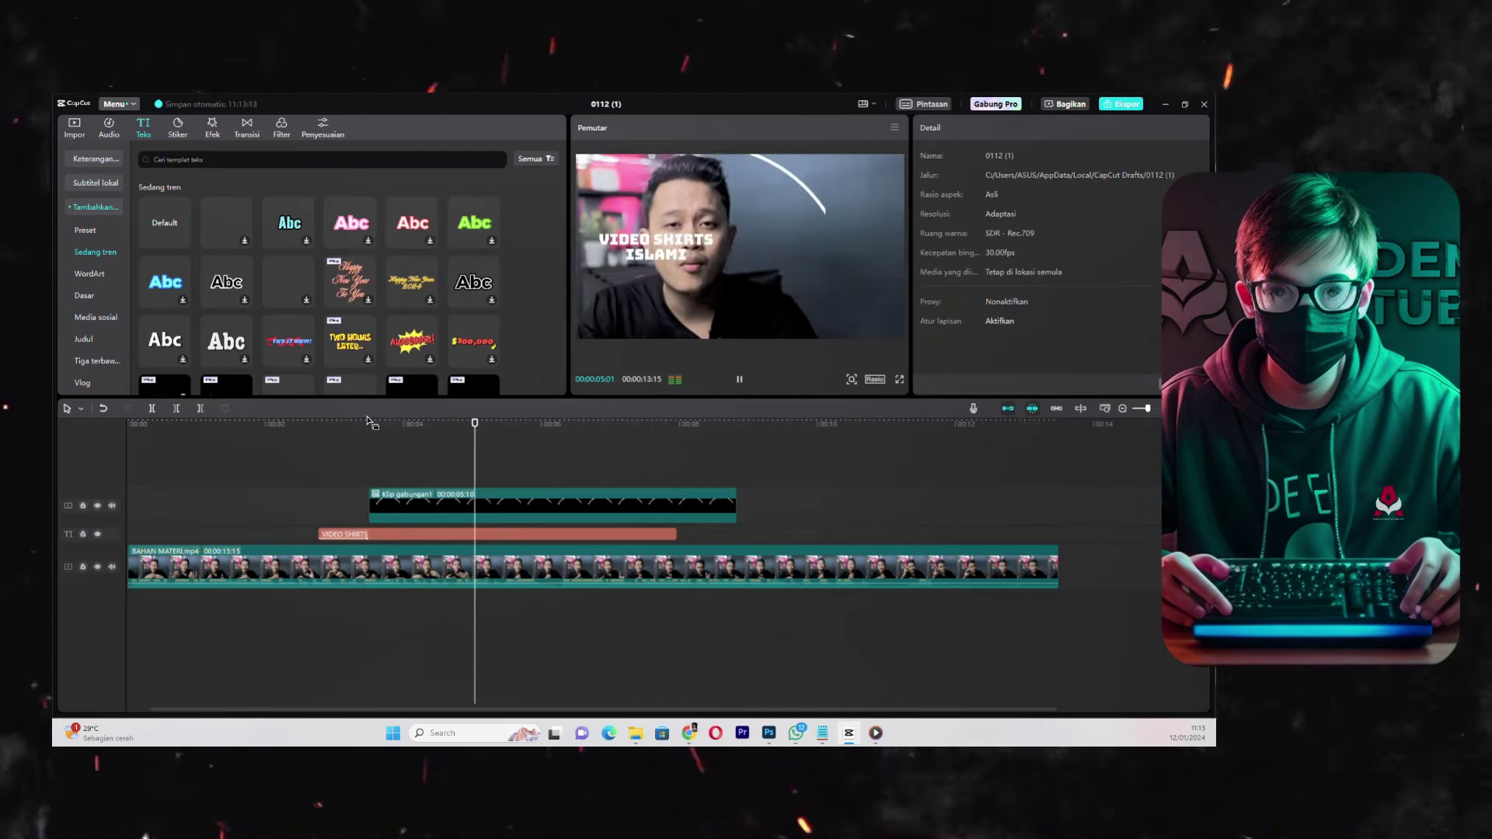
key(space)
click(513, 504)
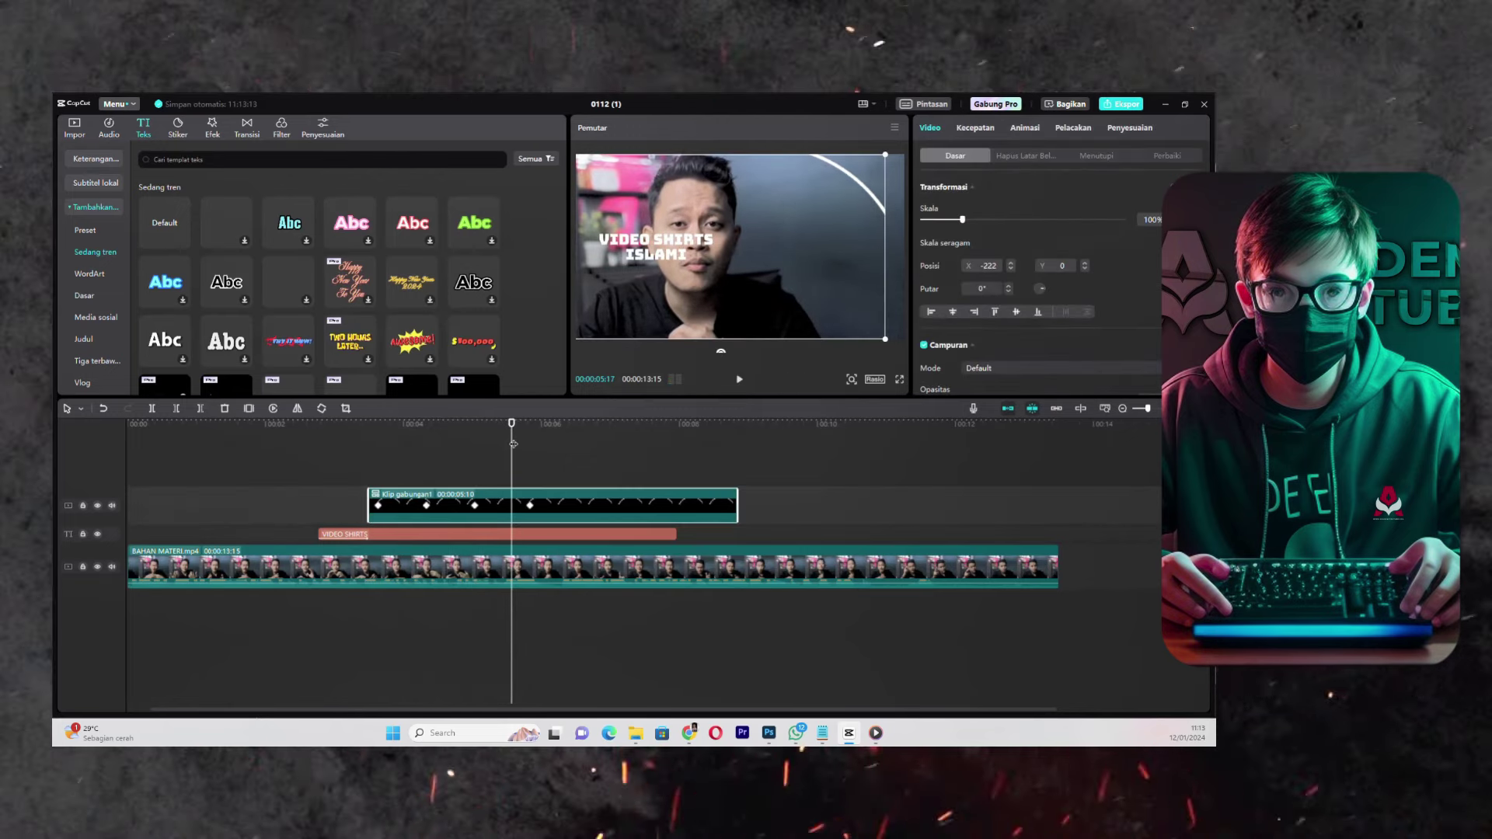
key(space)
key(space)
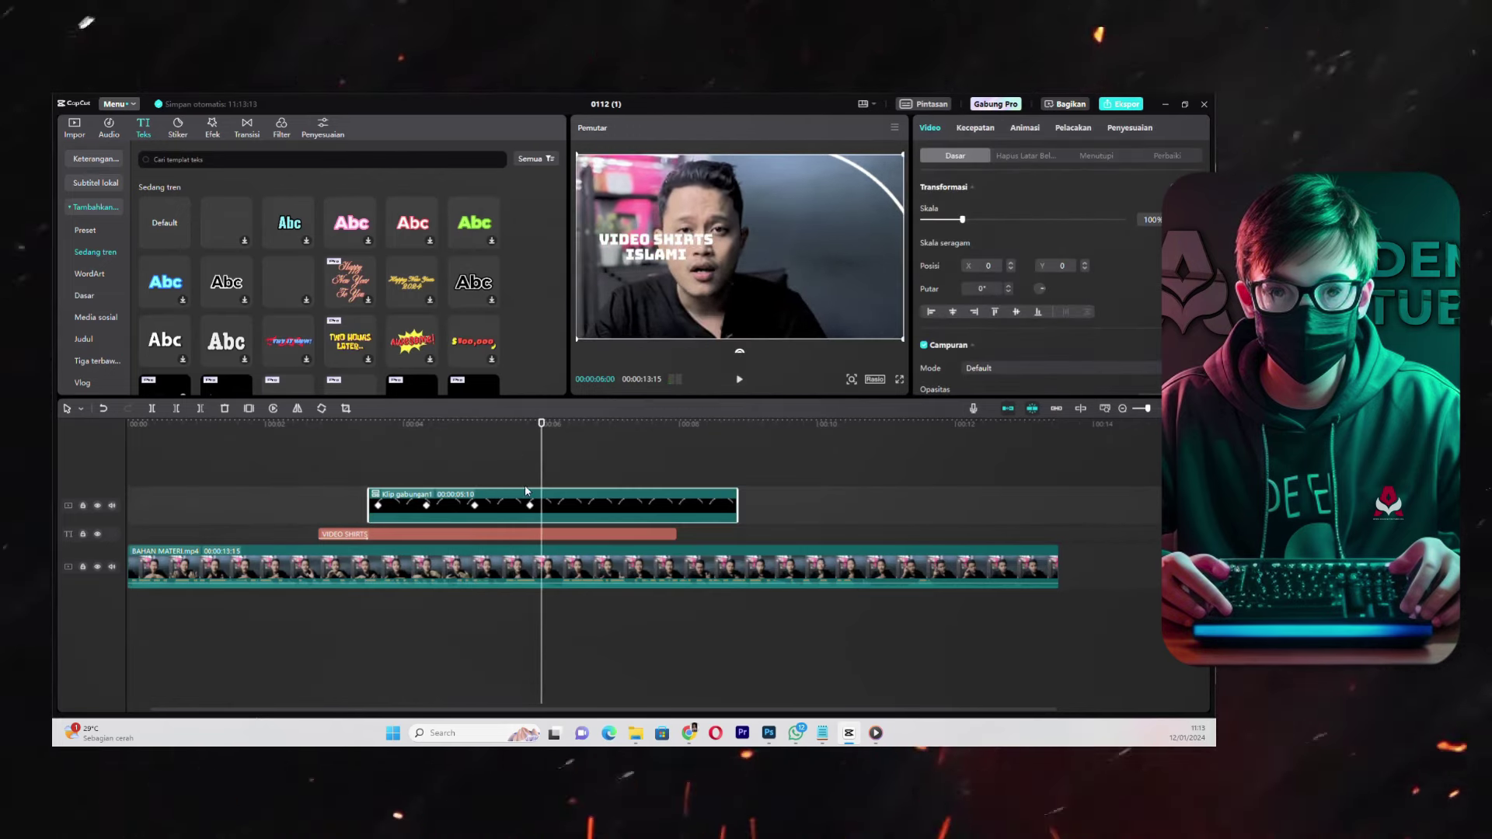
- Set the combined clip's X position at the fourth keyframe to -932, matching the third keyframe
click(475, 505)
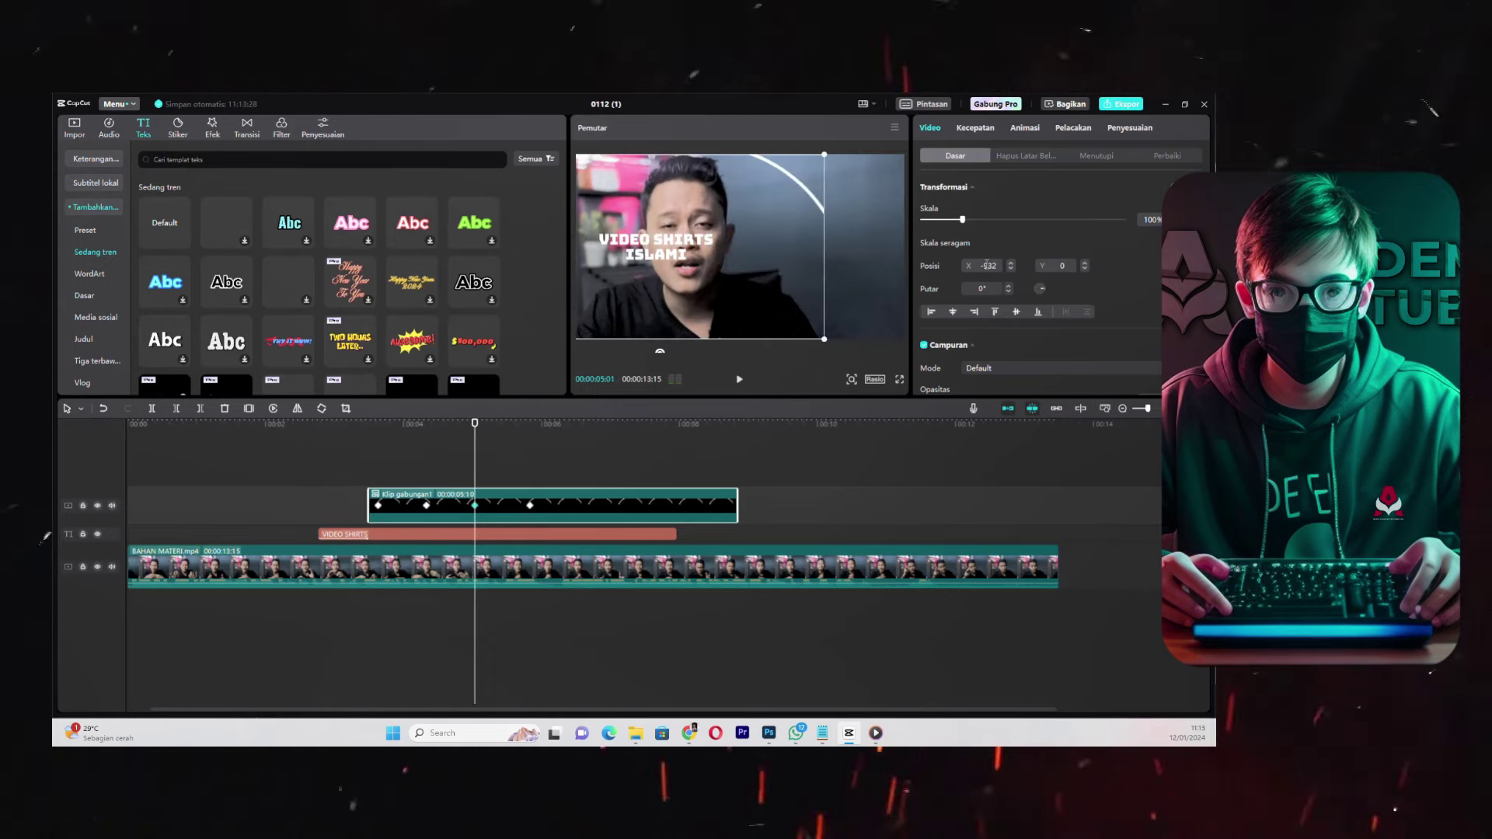
click(531, 507)
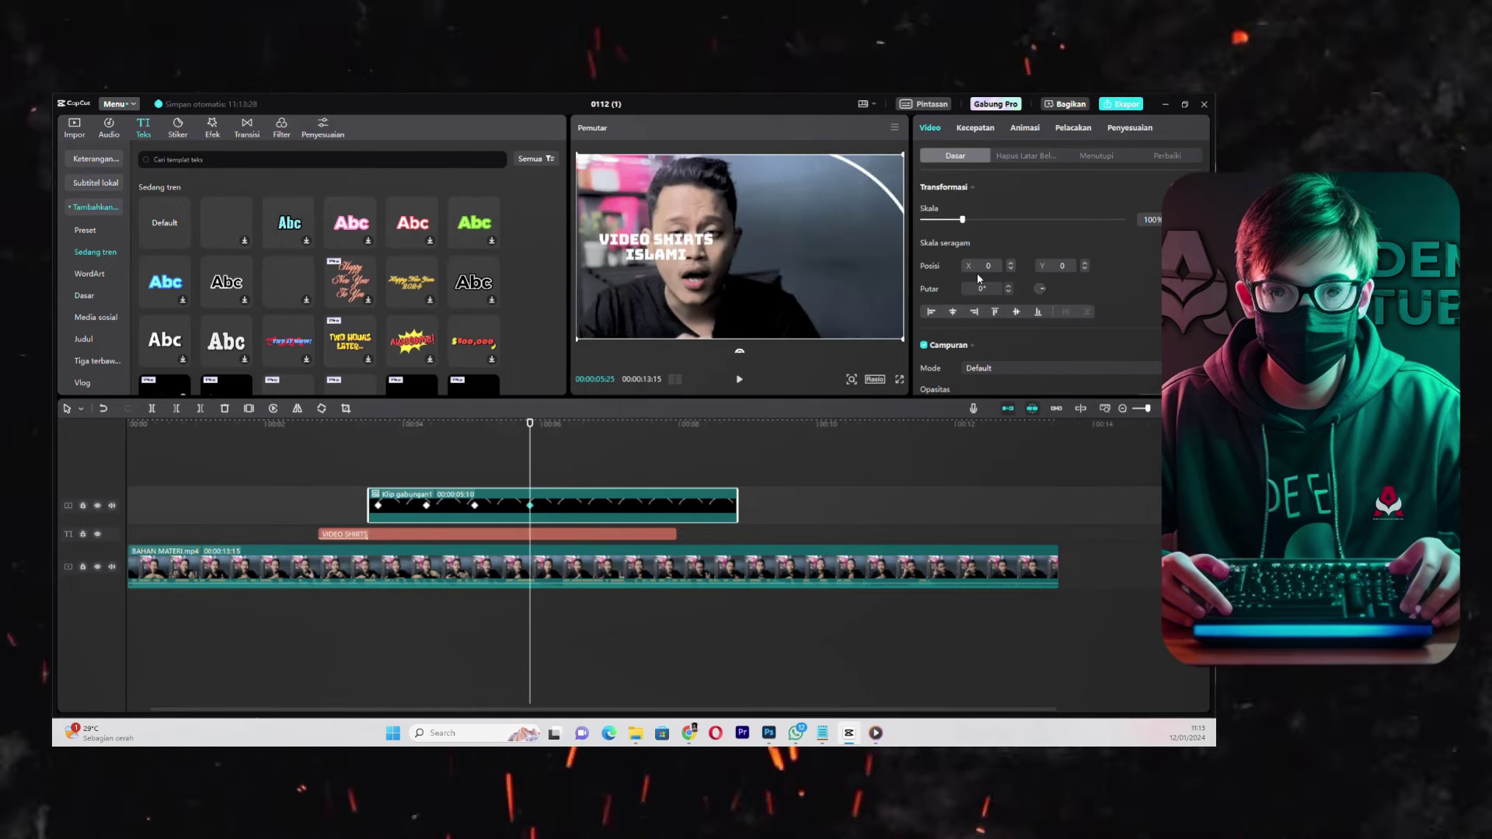
click(986, 266)
text(-932)
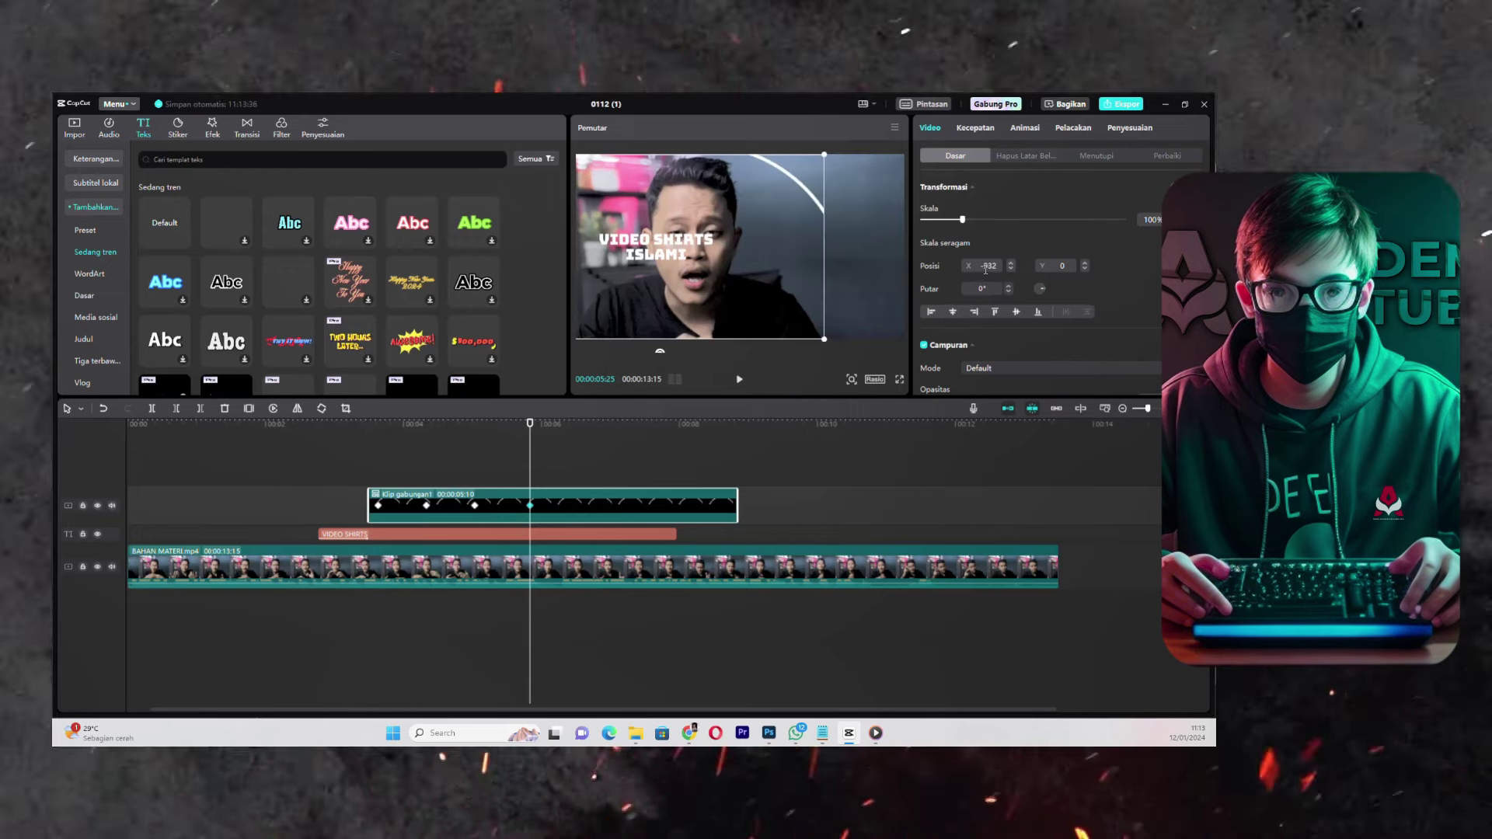
- Preview the combined clip from its start to past the third keyframe to check that the arc holds its shifted position
click(424, 424)
click(363, 424)
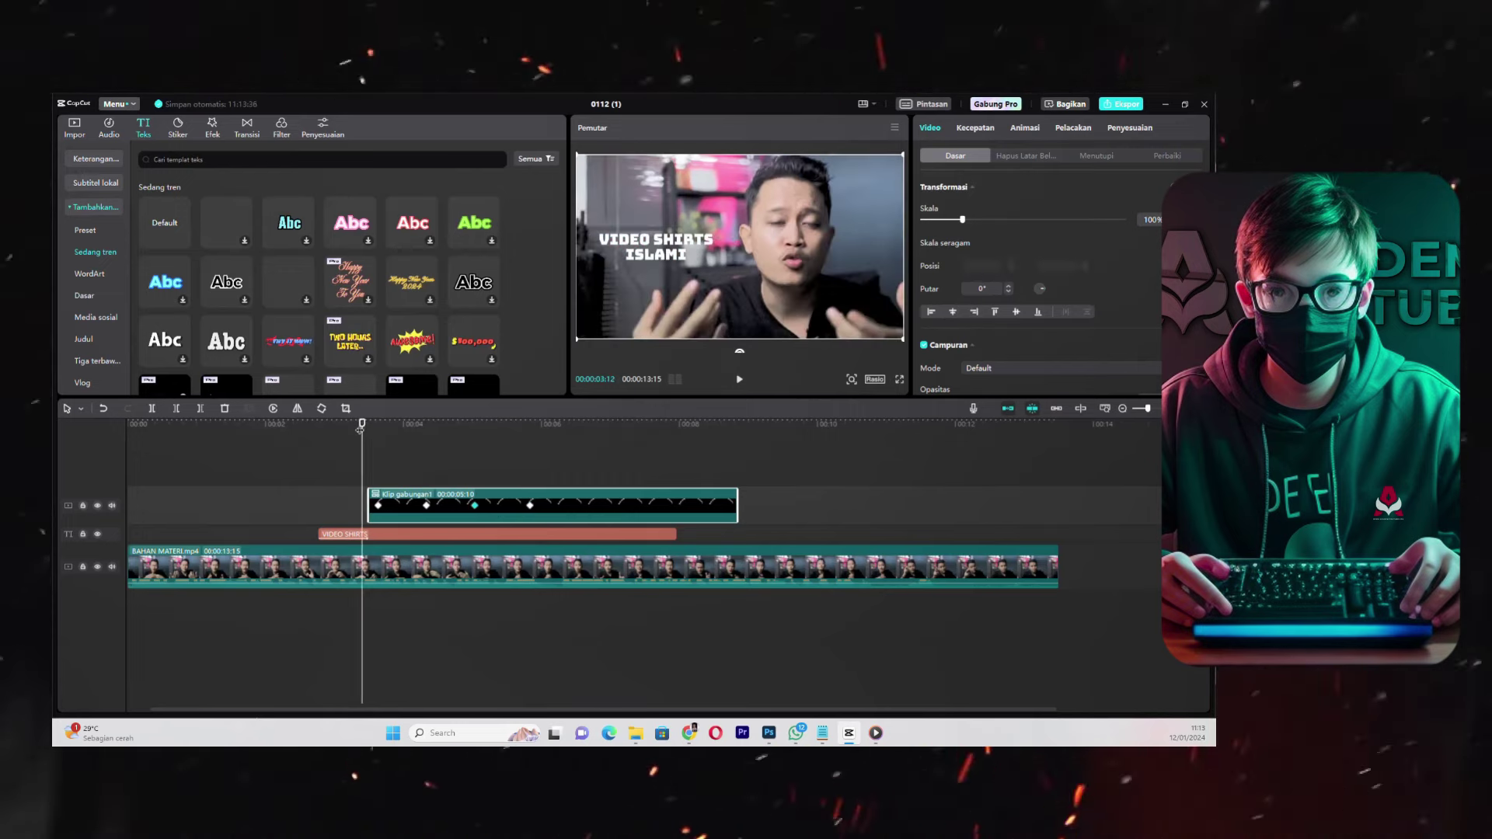
key(space)
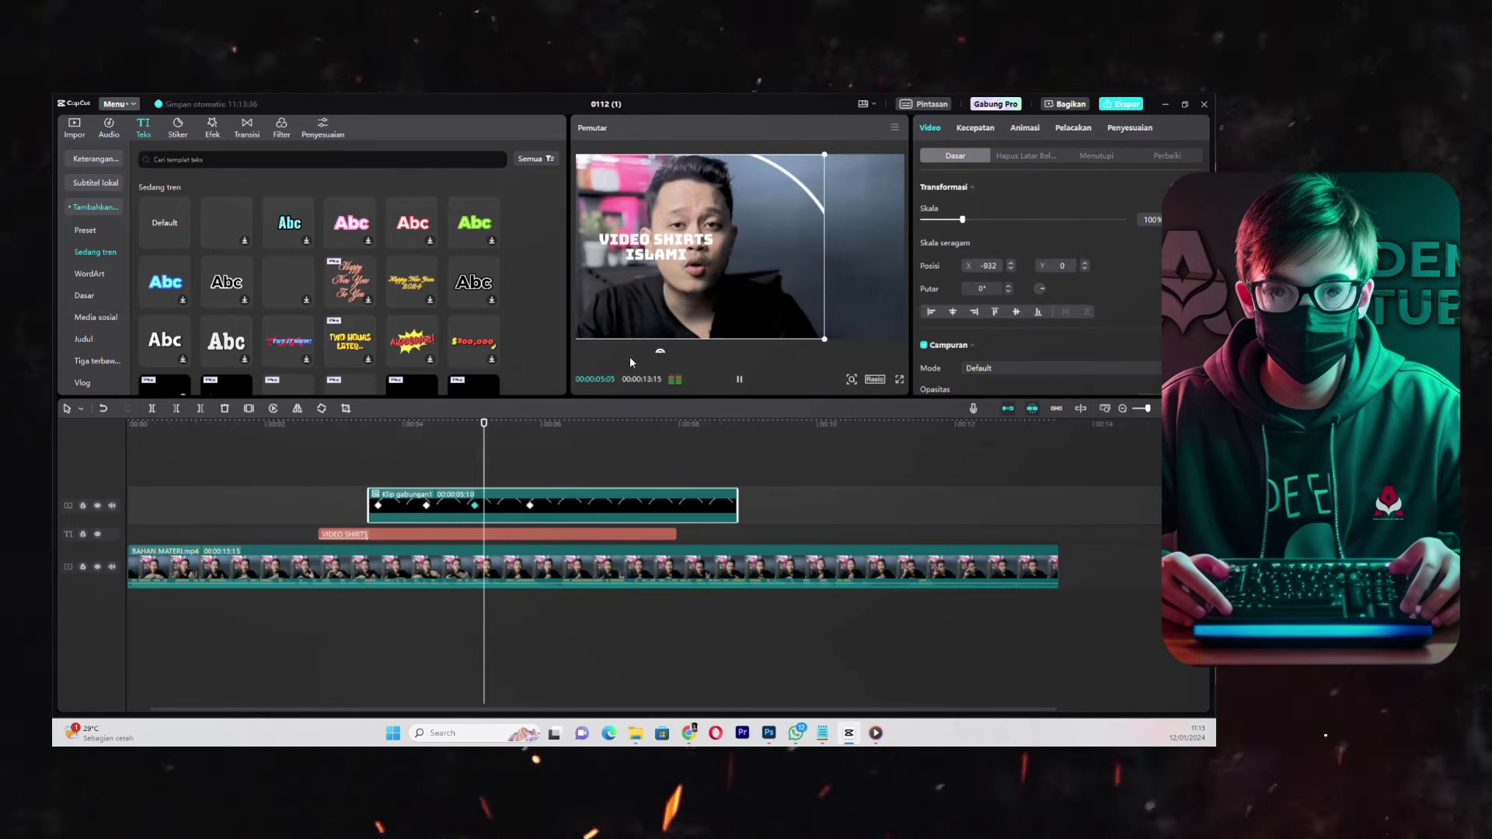
key(space)
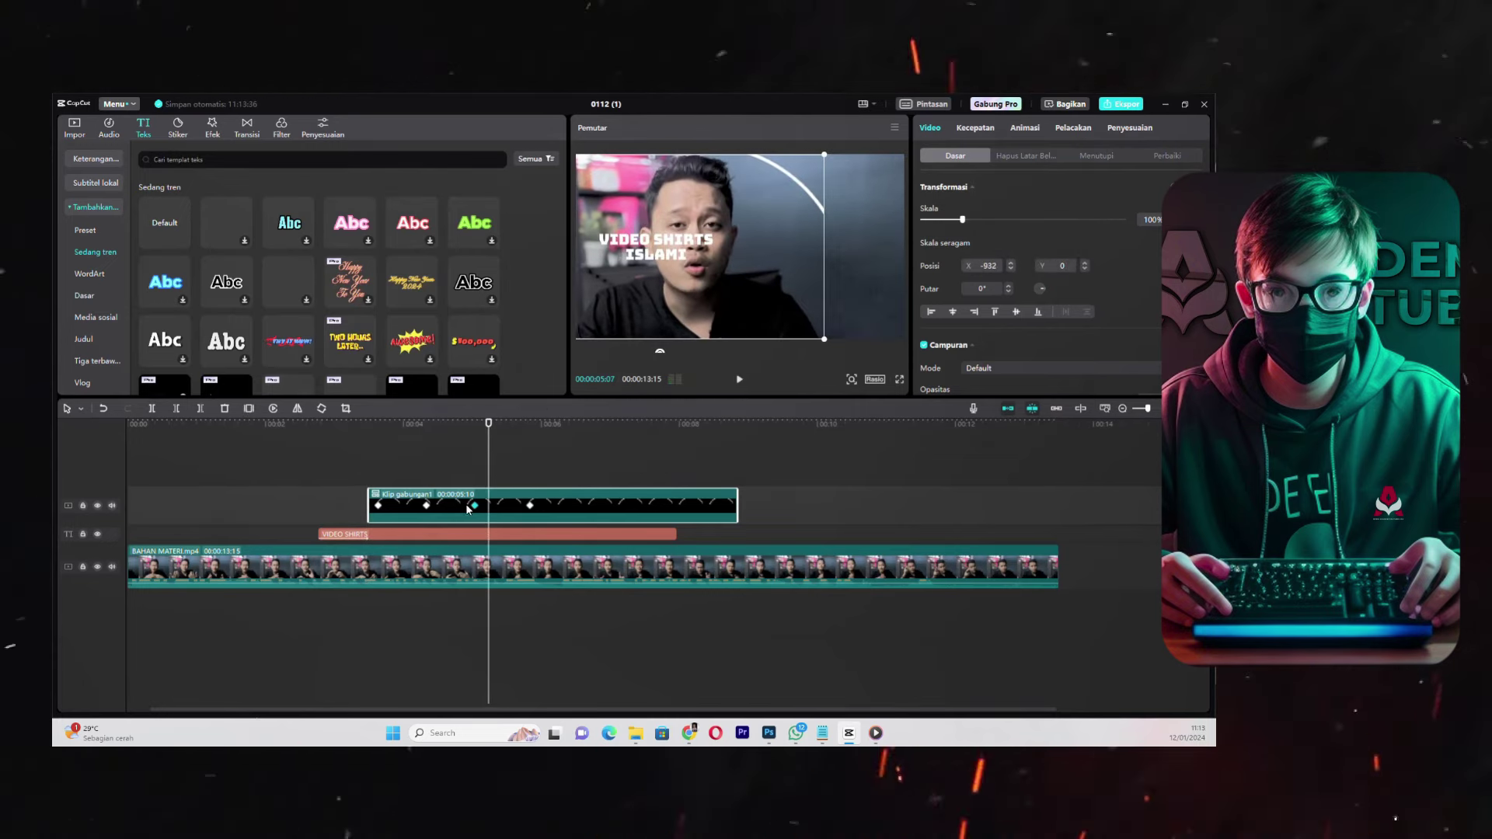
- Try to delay the combined clip's second and third keyframes to slow the arc's animation
click(427, 506)
click(474, 506)
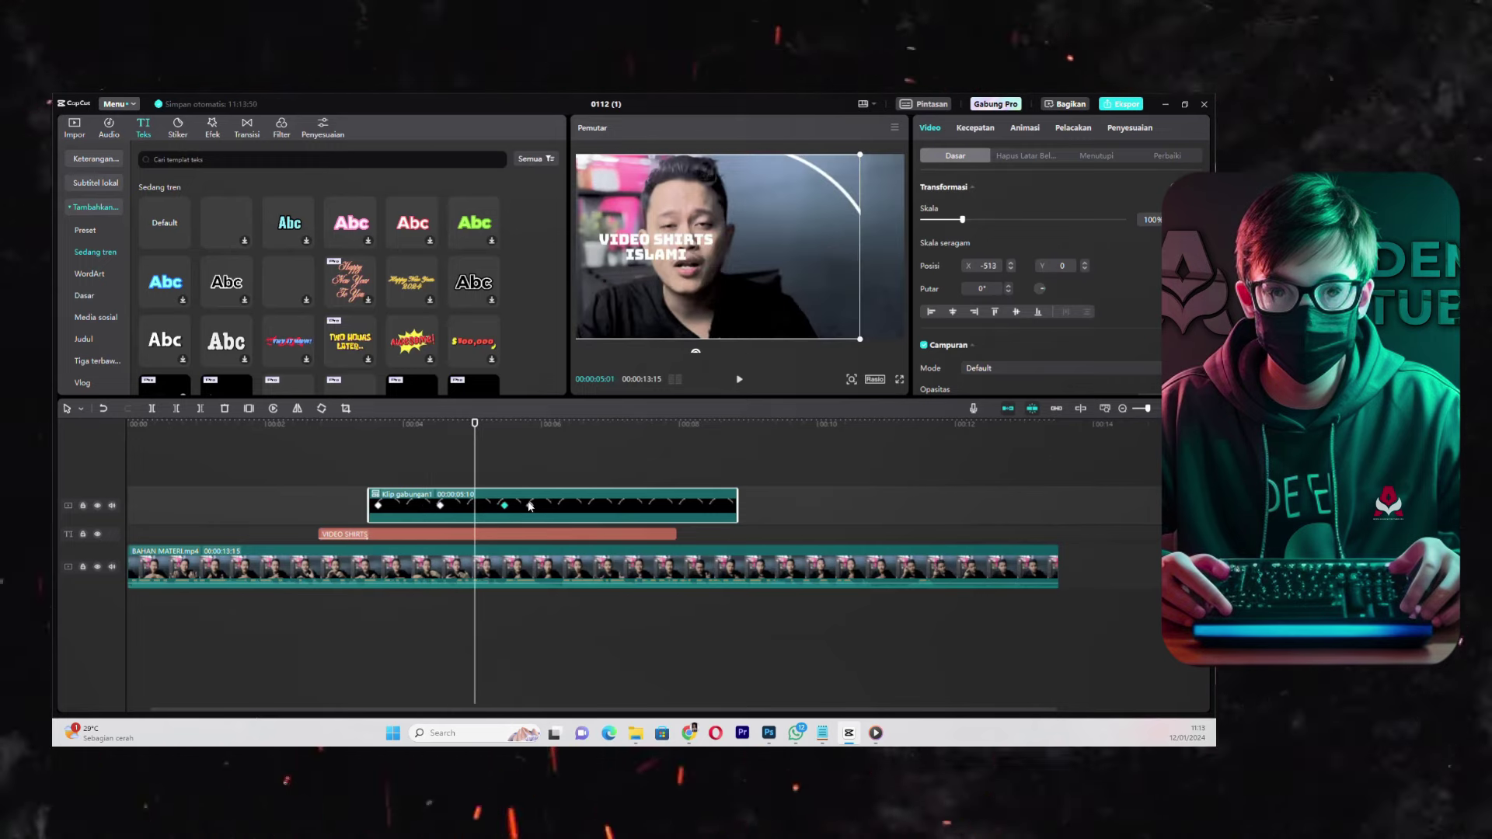
key(space)
- Review the arc animation together with the VIDEO SHIRTS ISLAMI title, playing and scrubbing through the section around the combined clip's start
click(328, 428)
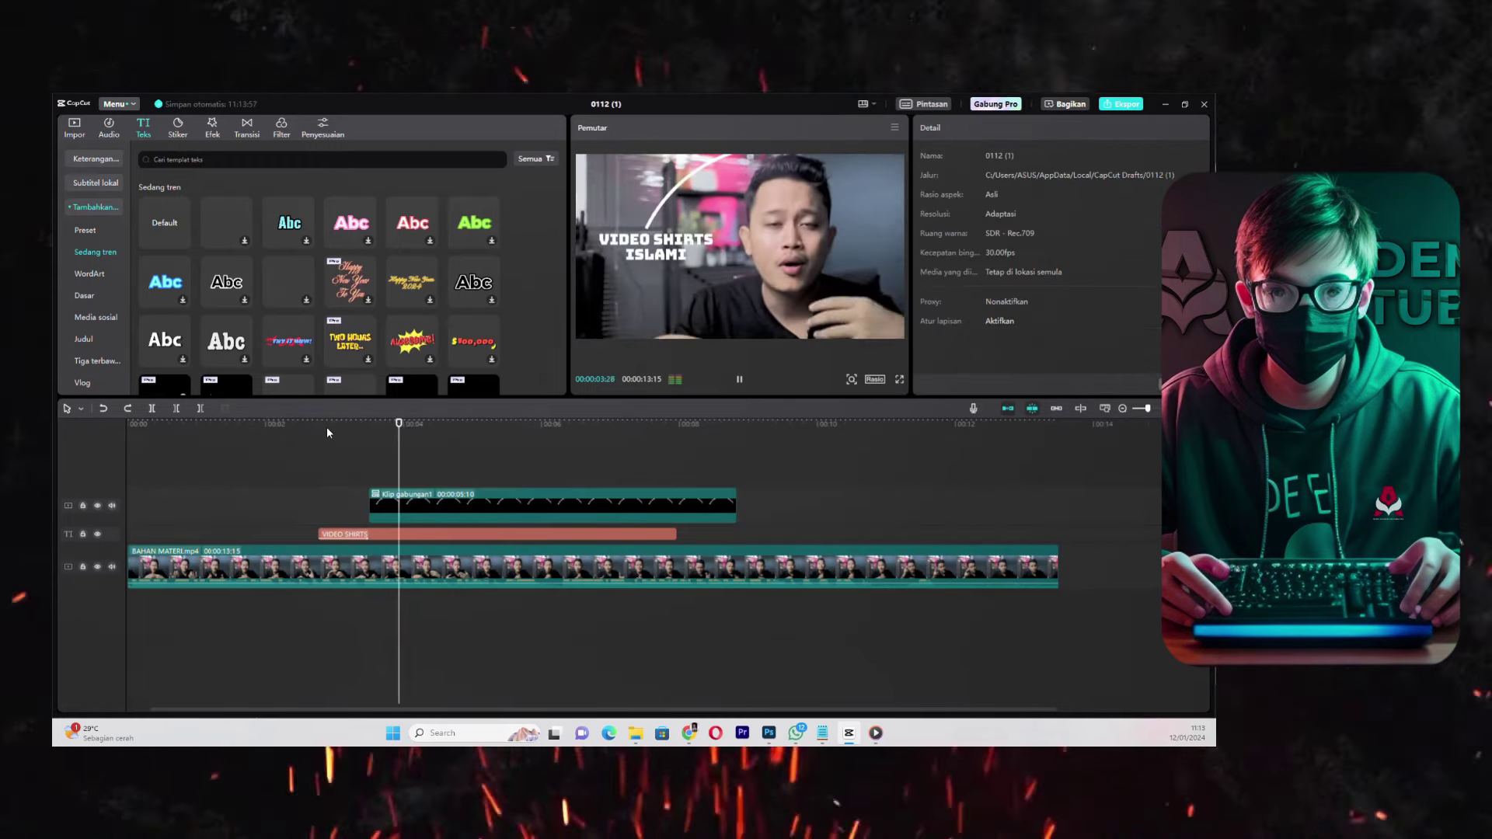
key(space)
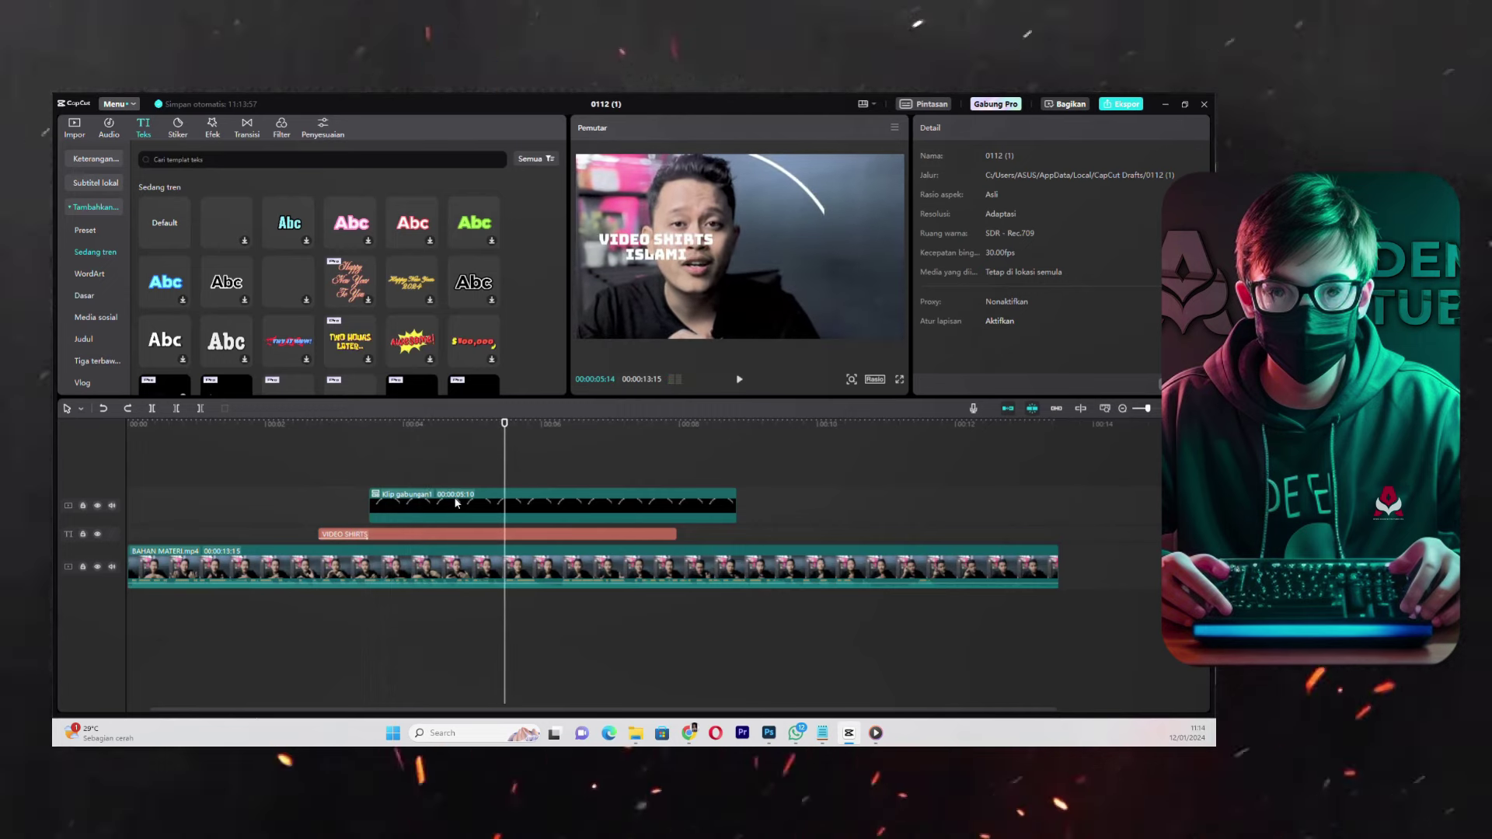
click(455, 499)
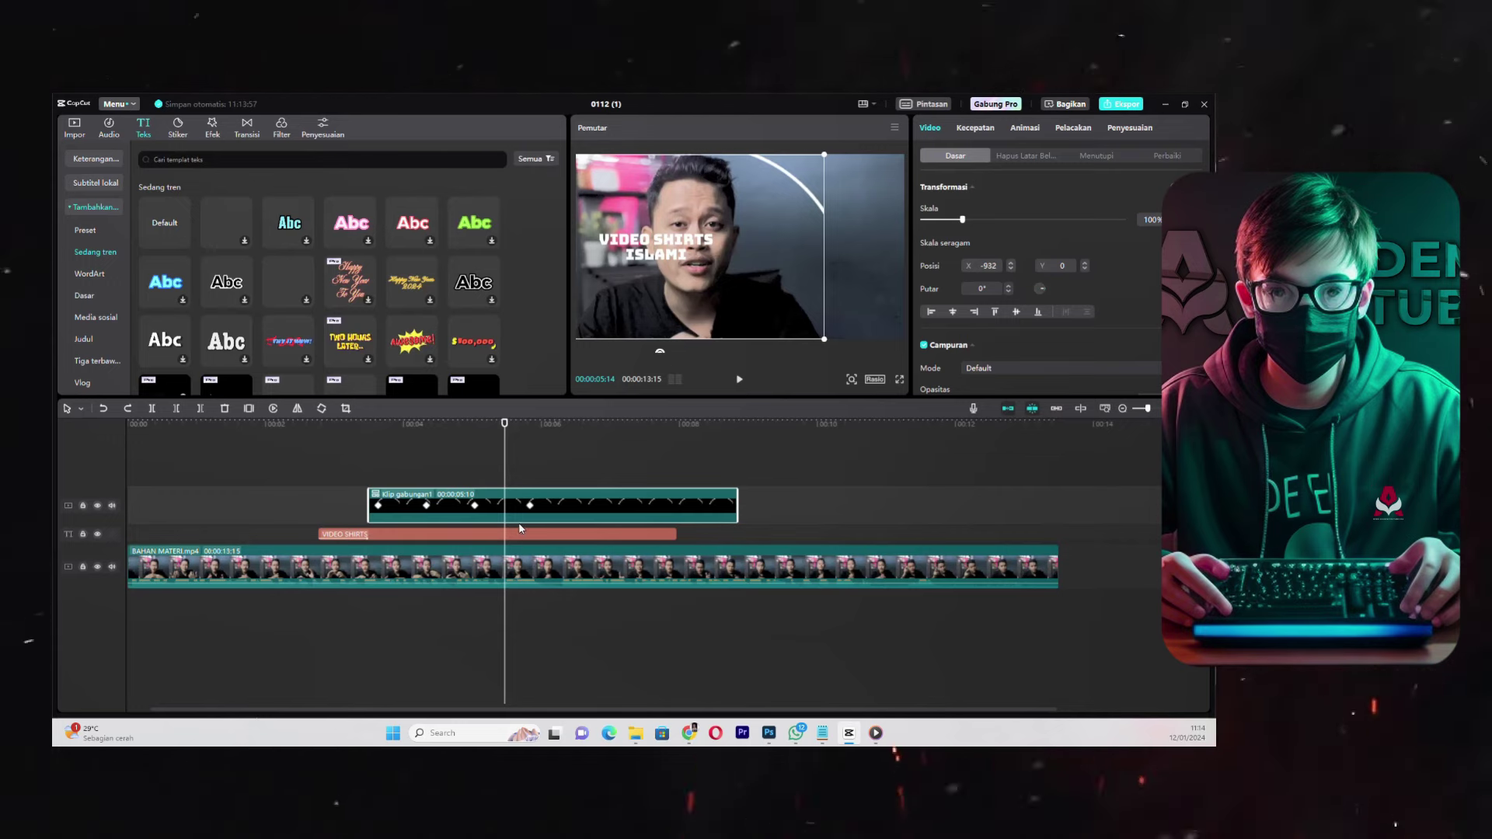
click(515, 534)
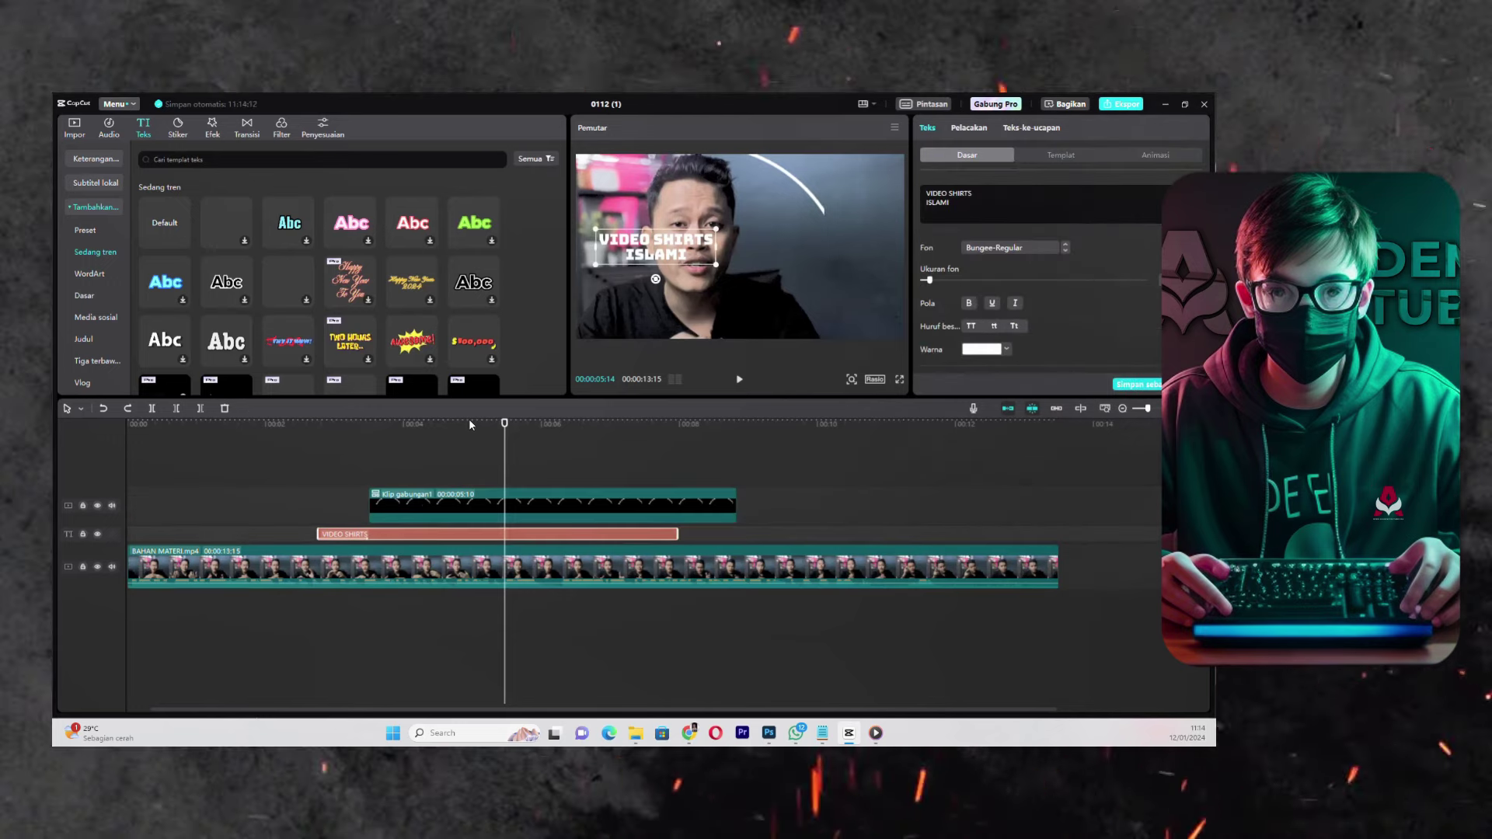
click(370, 425)
drag(369, 427, 424, 424)
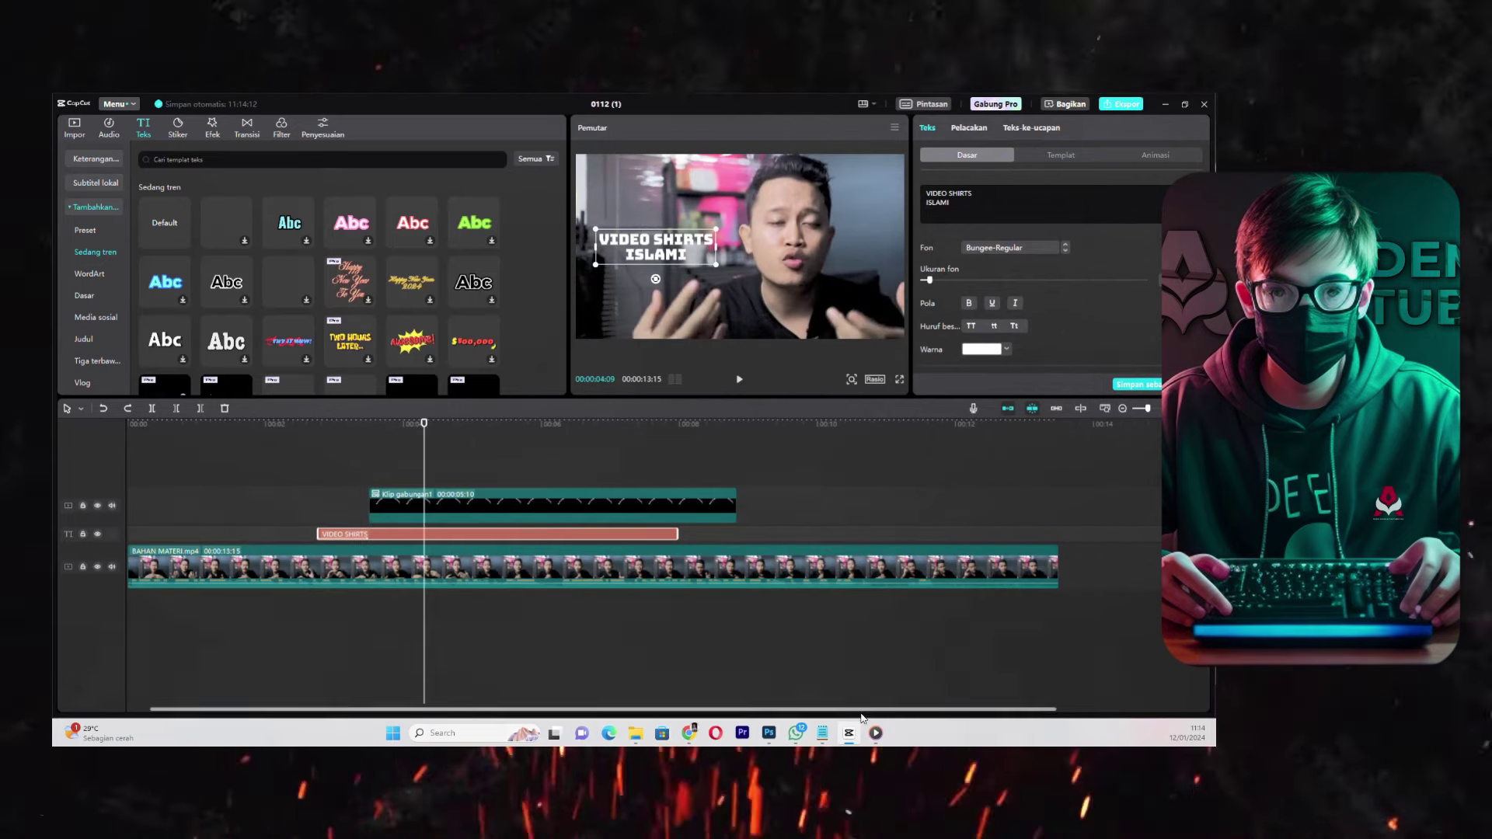
- Switch to Media Player and play the COBA SAHA reference video to examine its arc and text animation
click(875, 733)
click(633, 692)
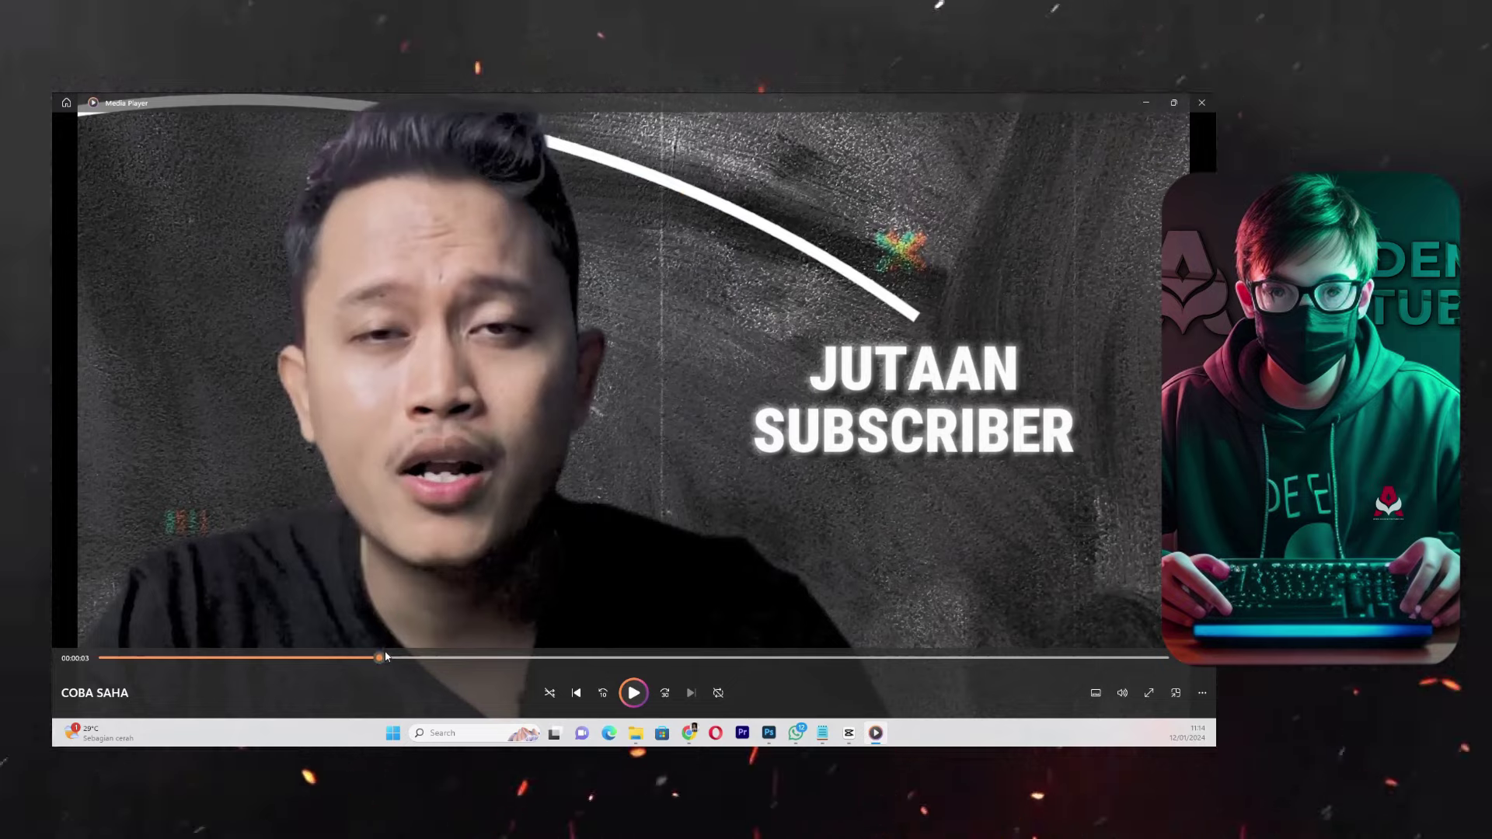
- Replay the COBA SAHA reference video around the JUTAAN SUBSCRIBER text, and return to CapCut
click(385, 657)
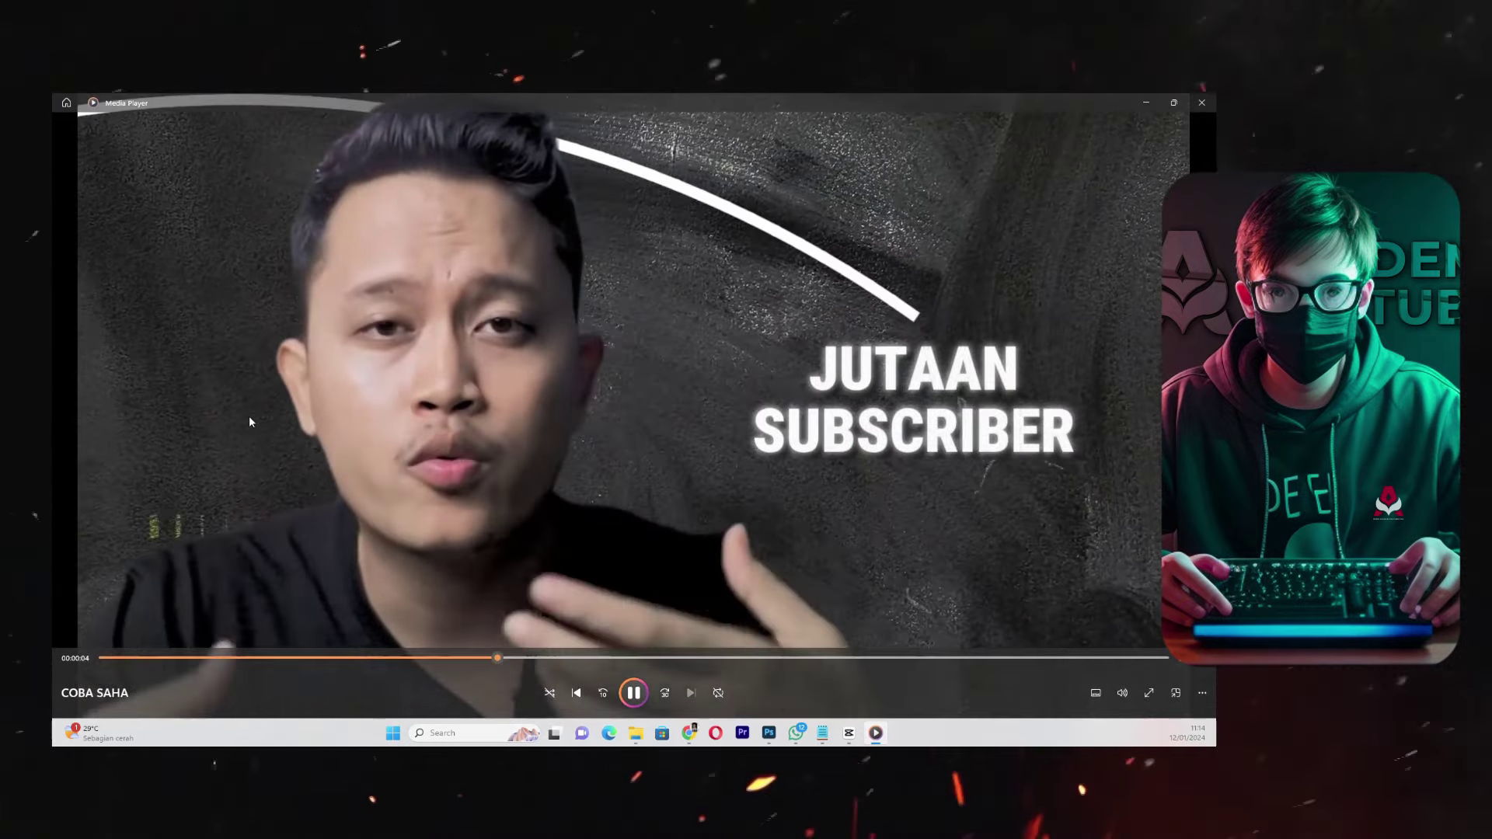
click(249, 418)
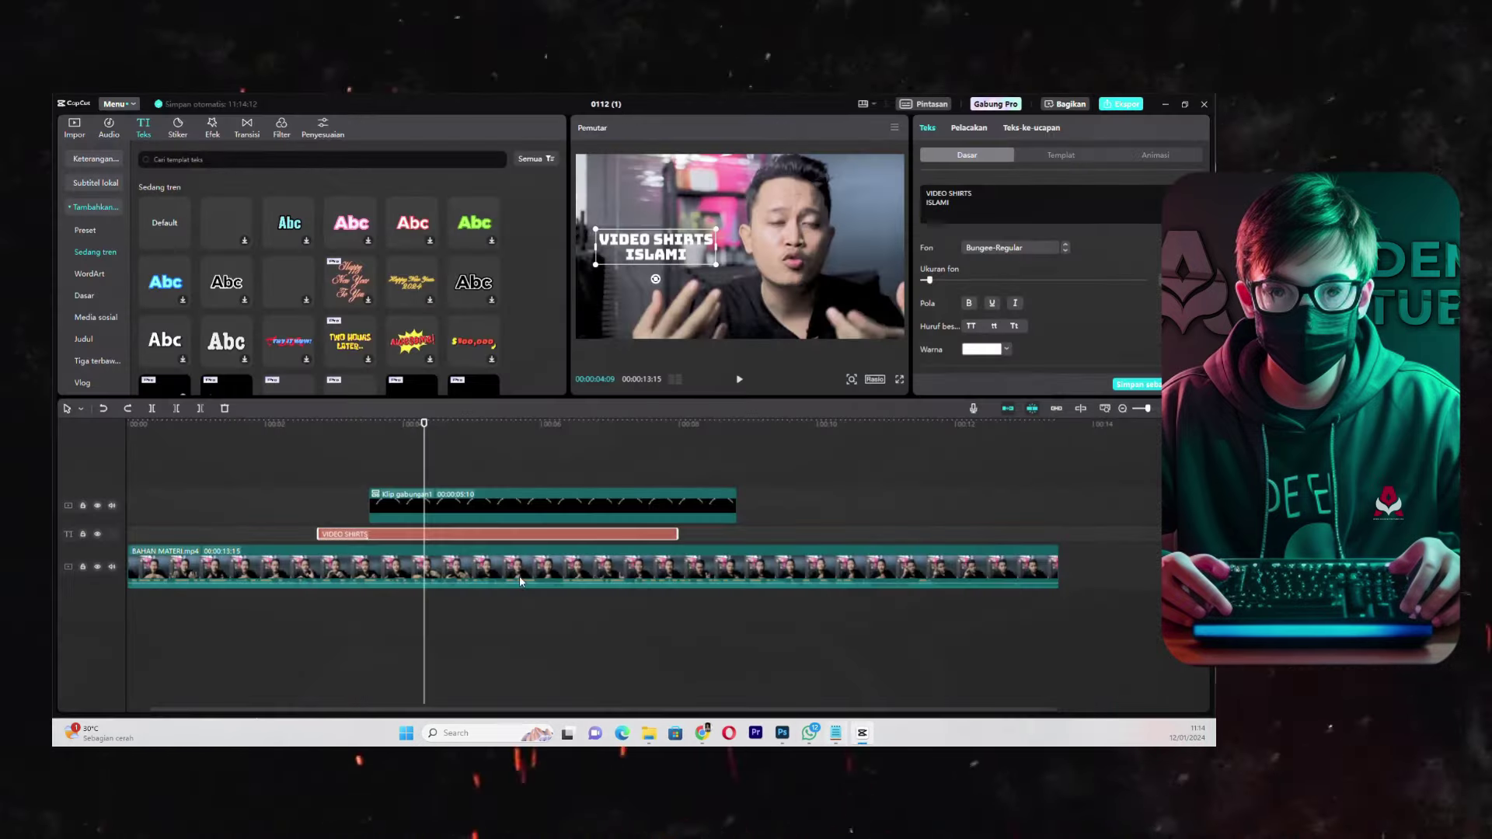
right_click(370, 534)
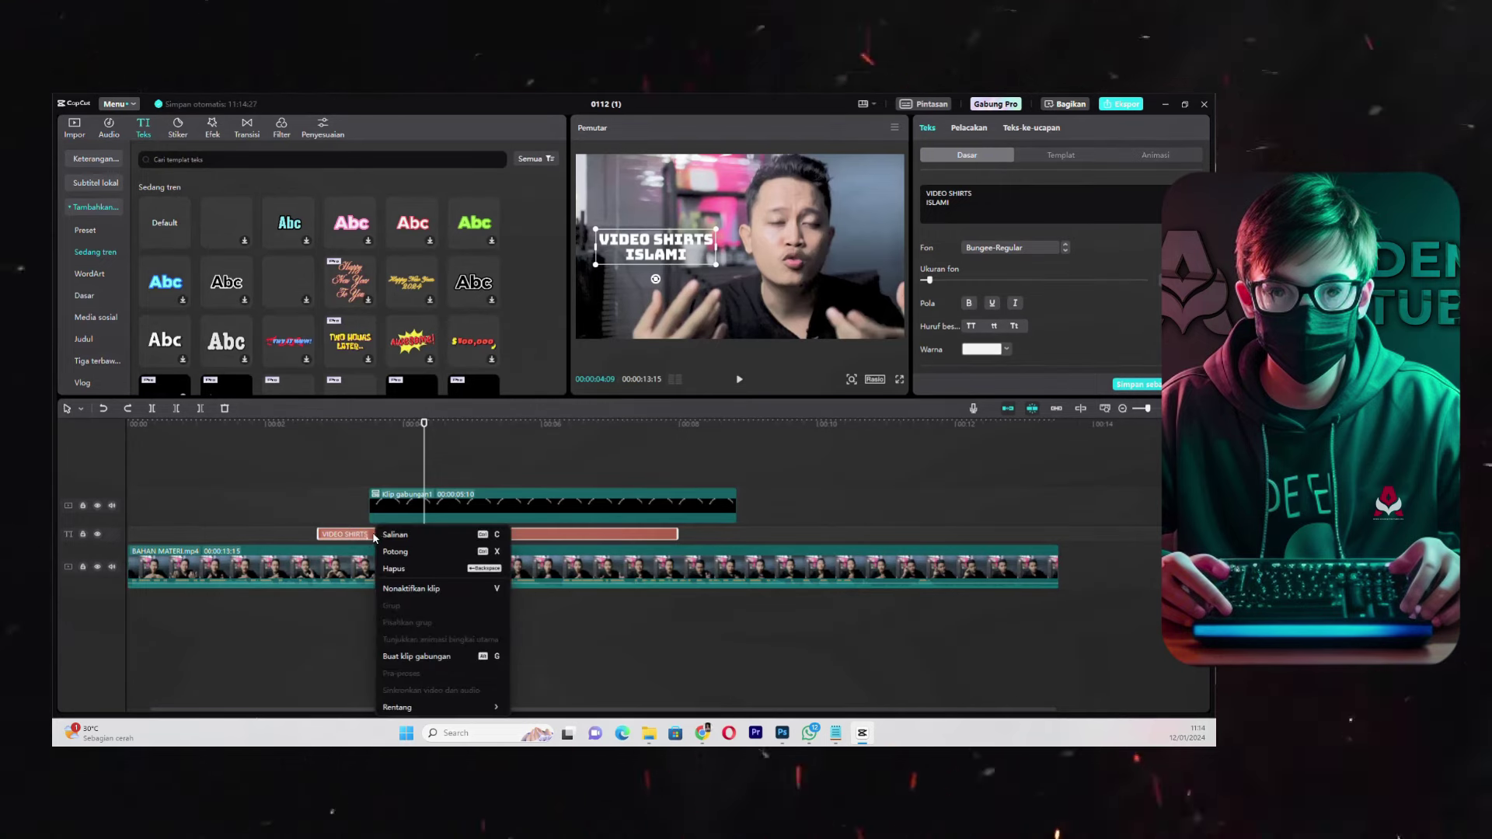
click(370, 533)
right_click(371, 533)
click(414, 635)
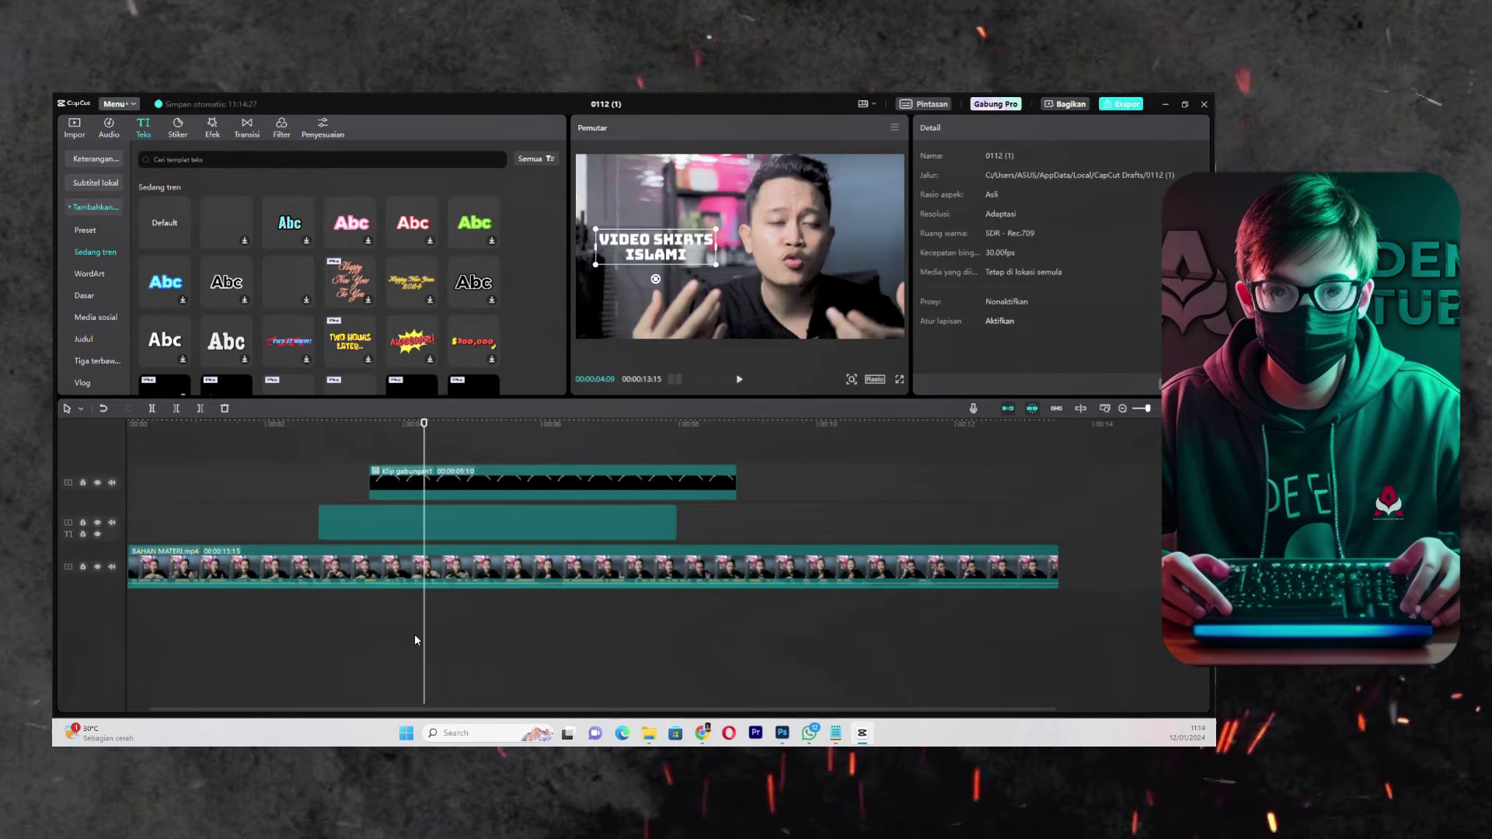
key(ctrl+z)
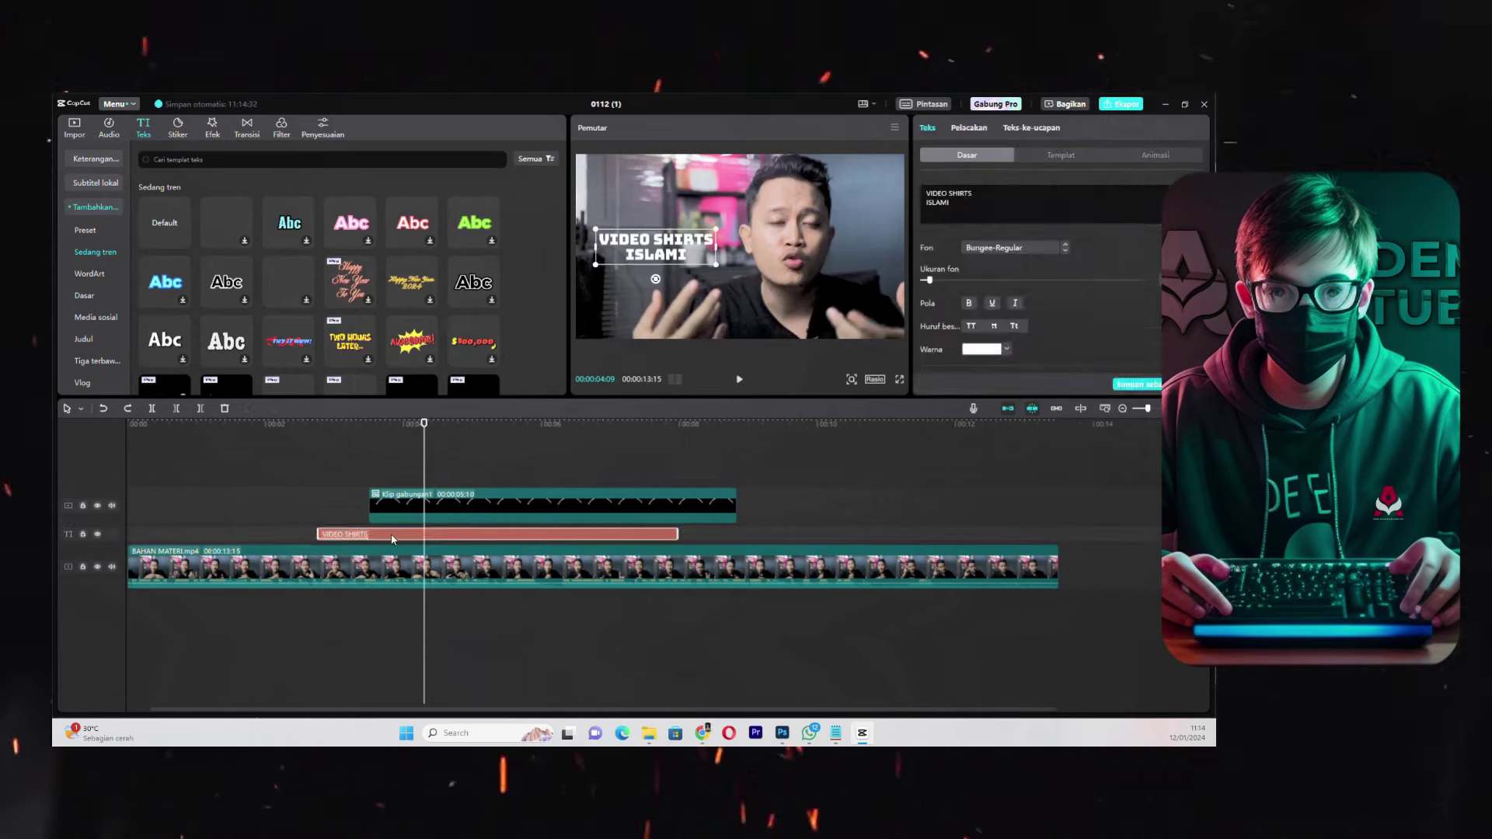
- Split the VIDEO SHIRTS ISLAMI title at the start of the arc's combined clip and convert the second part into a combined clip
key(b)
click(371, 534)
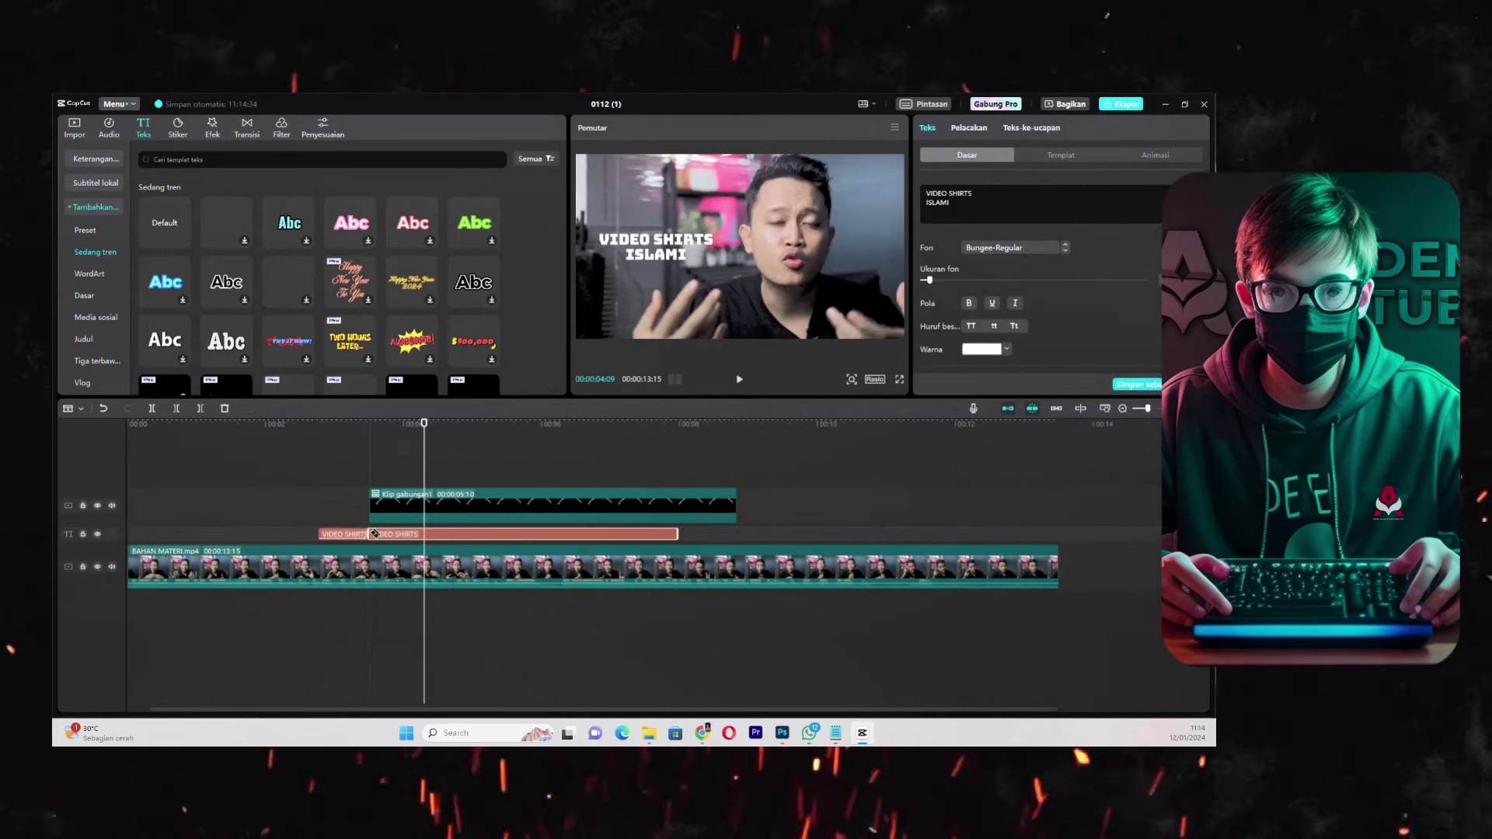
key(a)
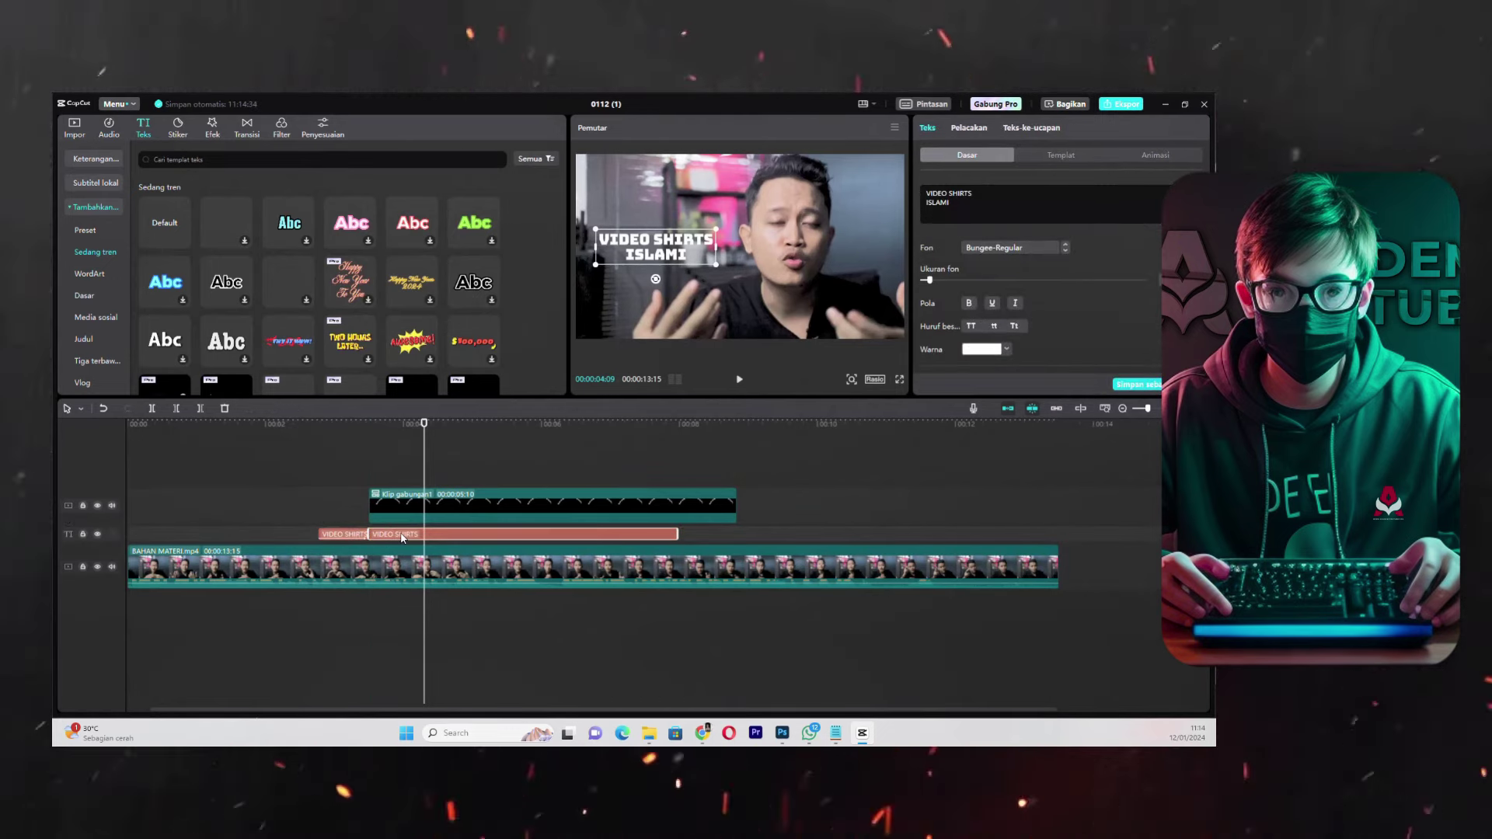
right_click(402, 538)
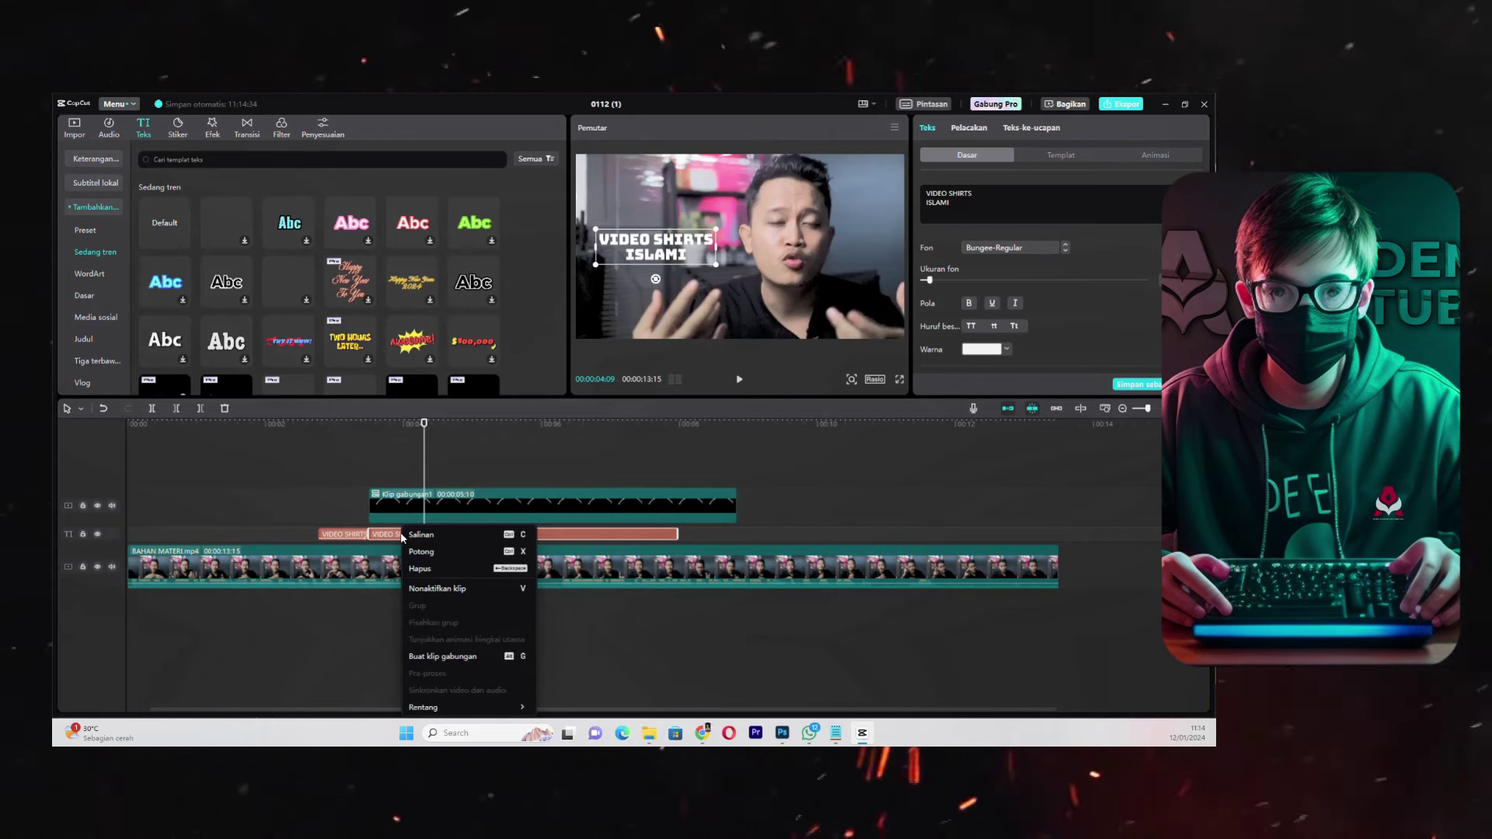
click(461, 656)
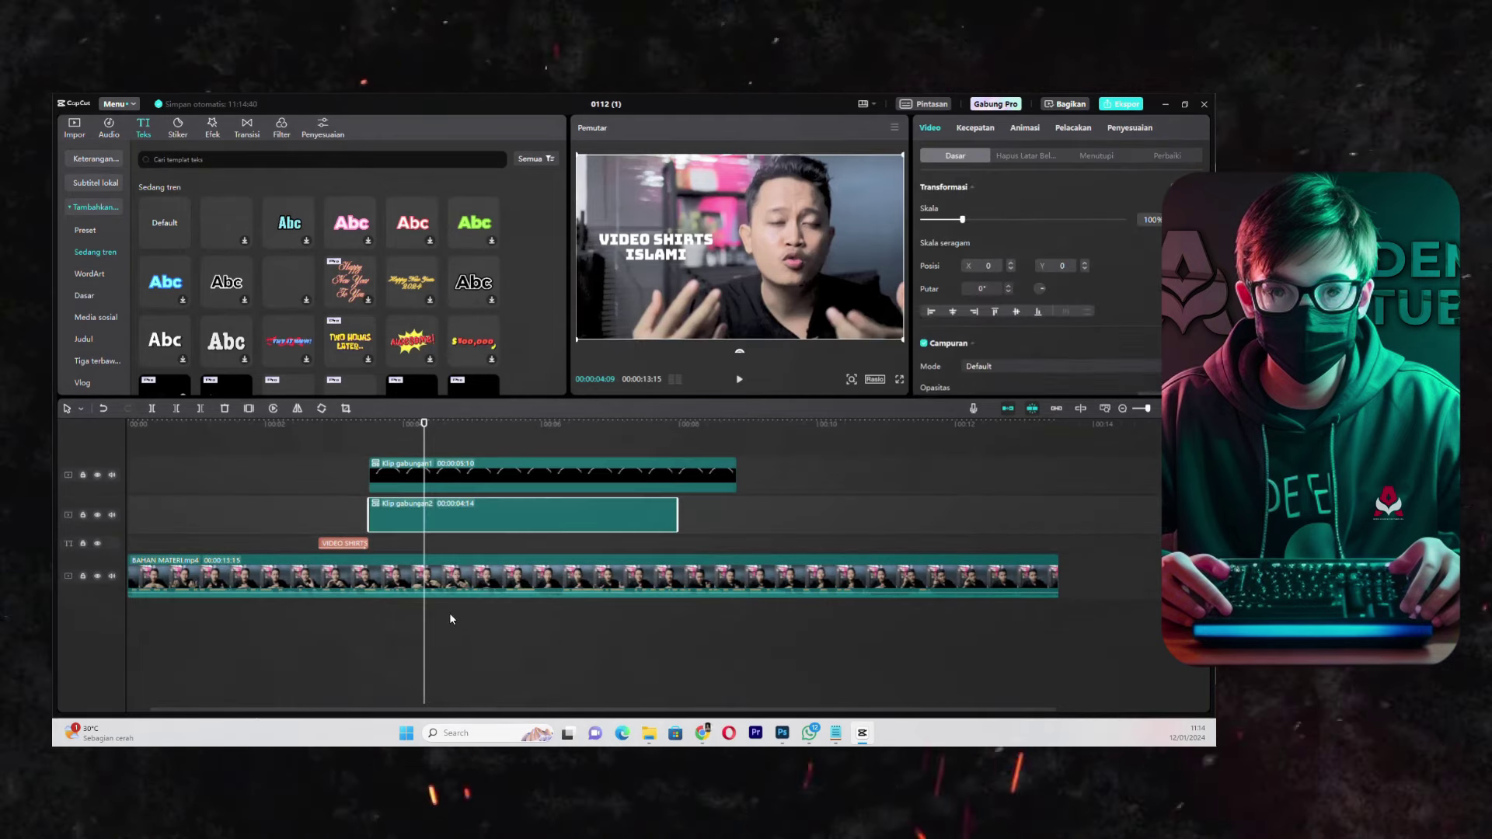
- Copy the BAHAN MATERI video's keyframes at 3:19, 4:10 and 5:01 onto the title's combined clip at the same times
click(409, 579)
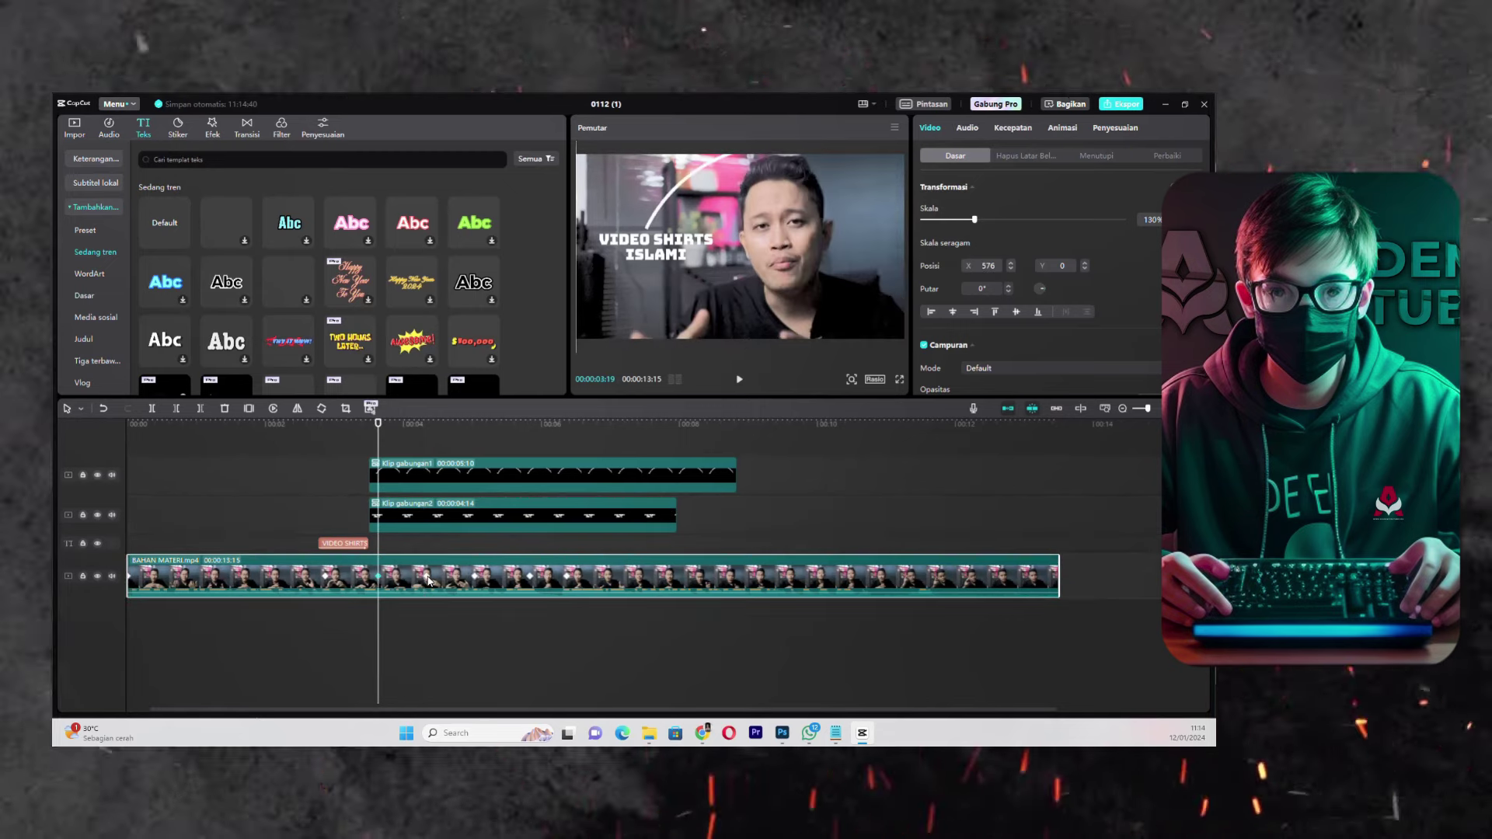
click(477, 579)
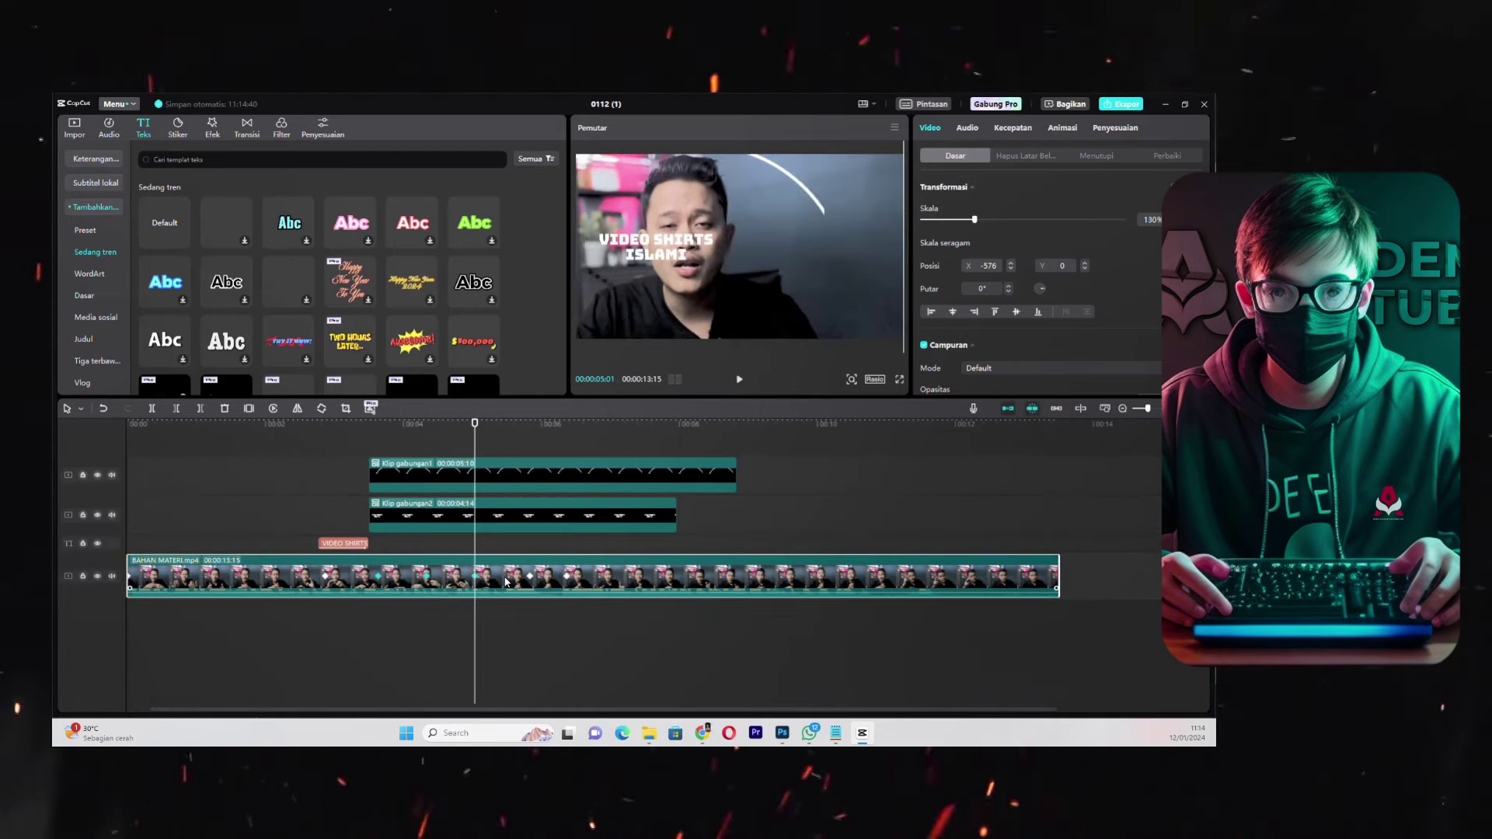
click(463, 529)
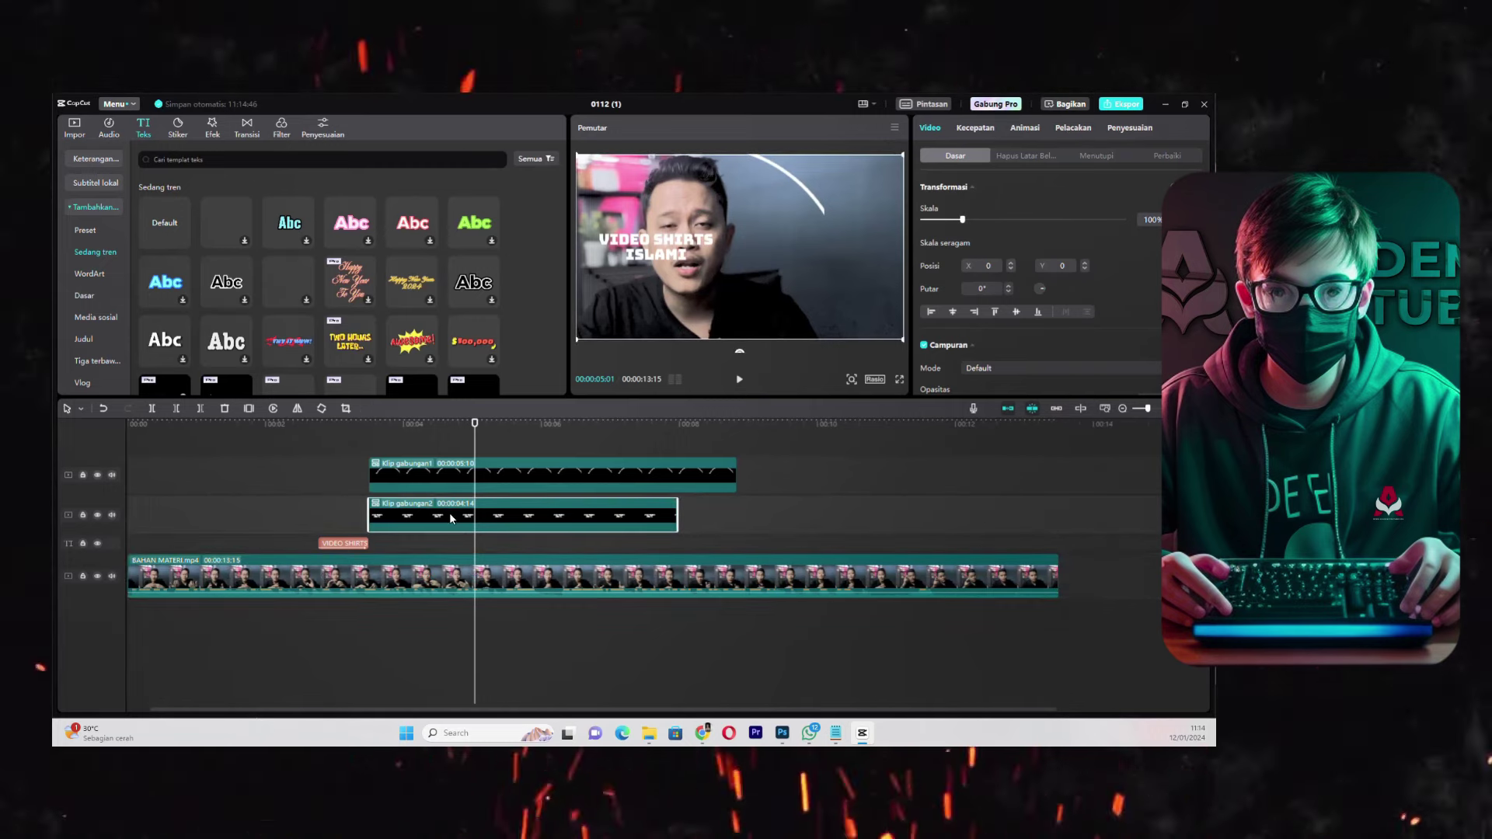
click(384, 576)
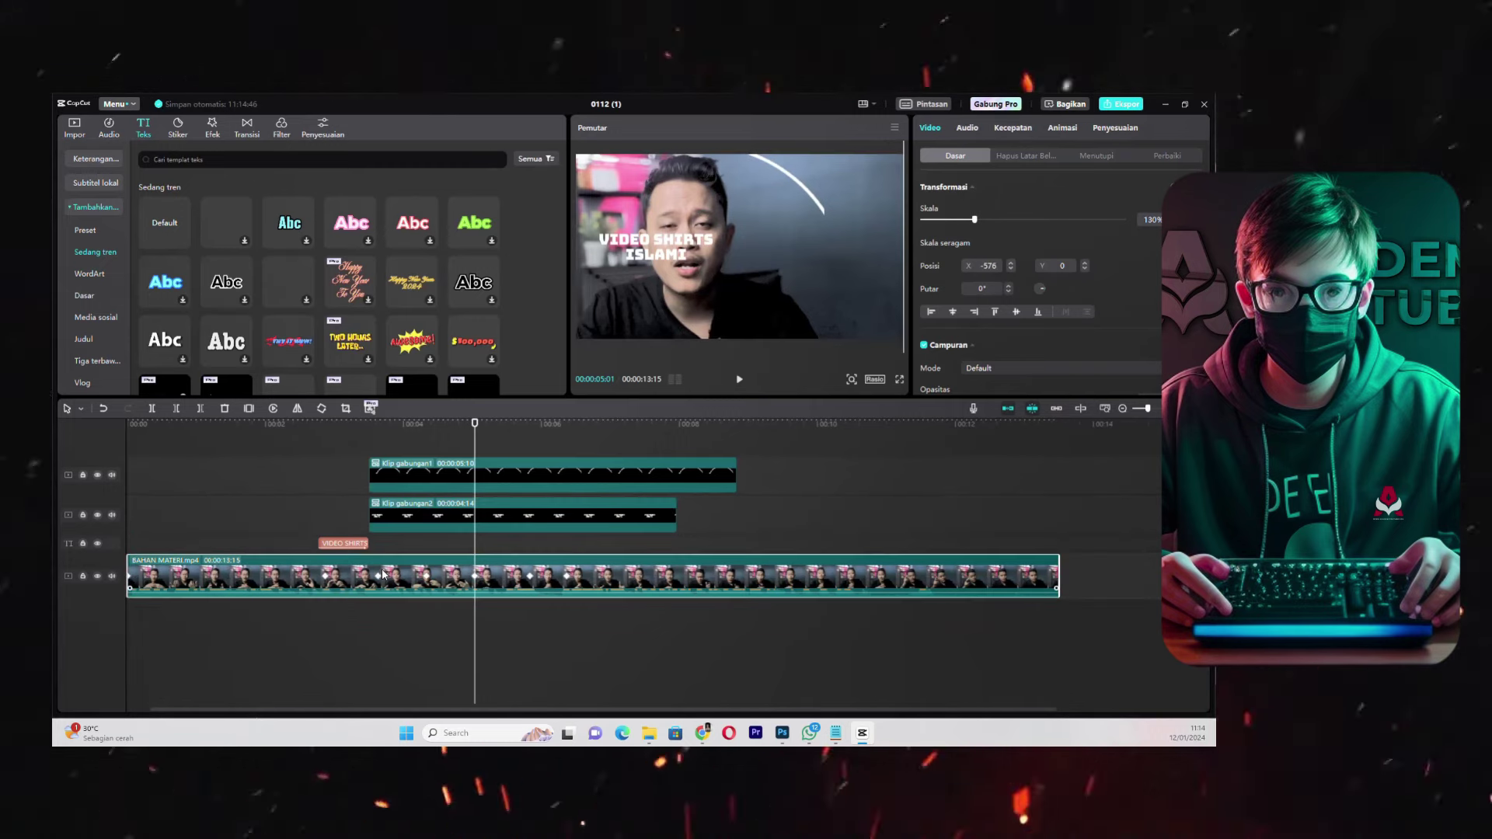
click(377, 579)
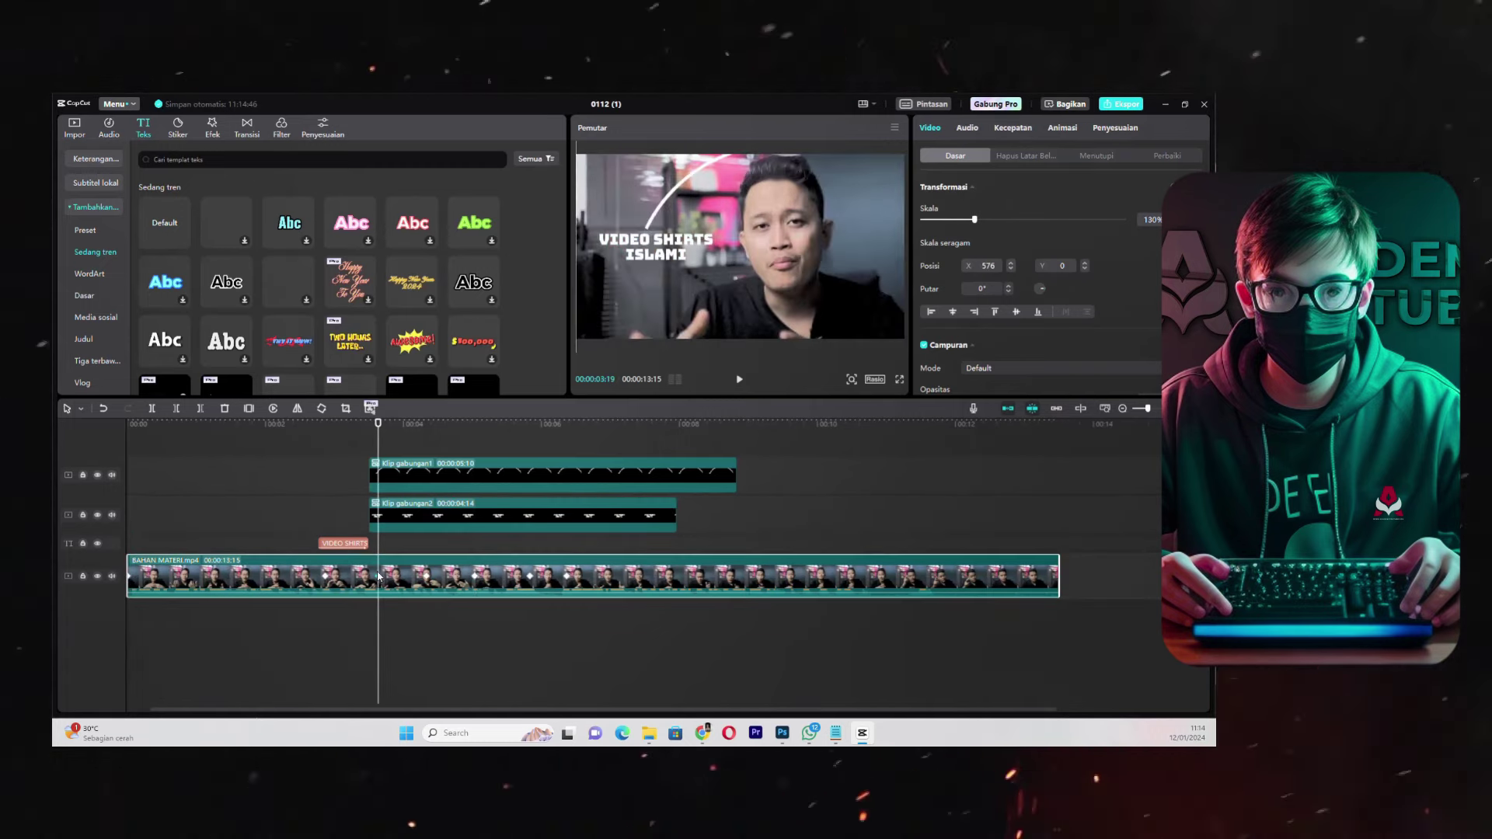
click(408, 523)
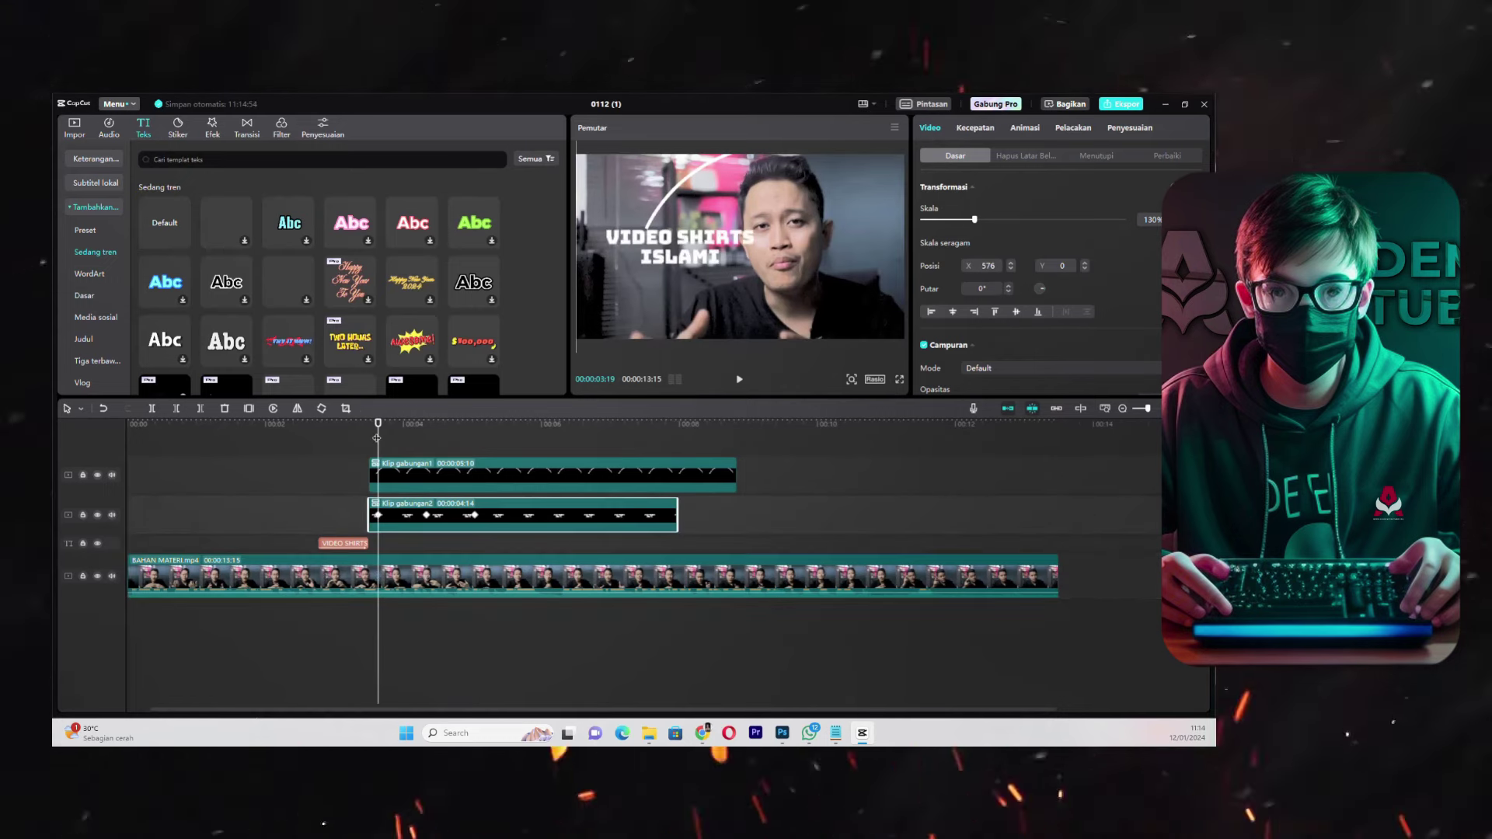
- At the title combined clip's first keyframe, set the scale to 100% and the X position to 0
key(space)
mouse_move(374, 438)
mouse_down()
mouse_move(340, 438)
mouse_move(382, 438)
mouse_up()
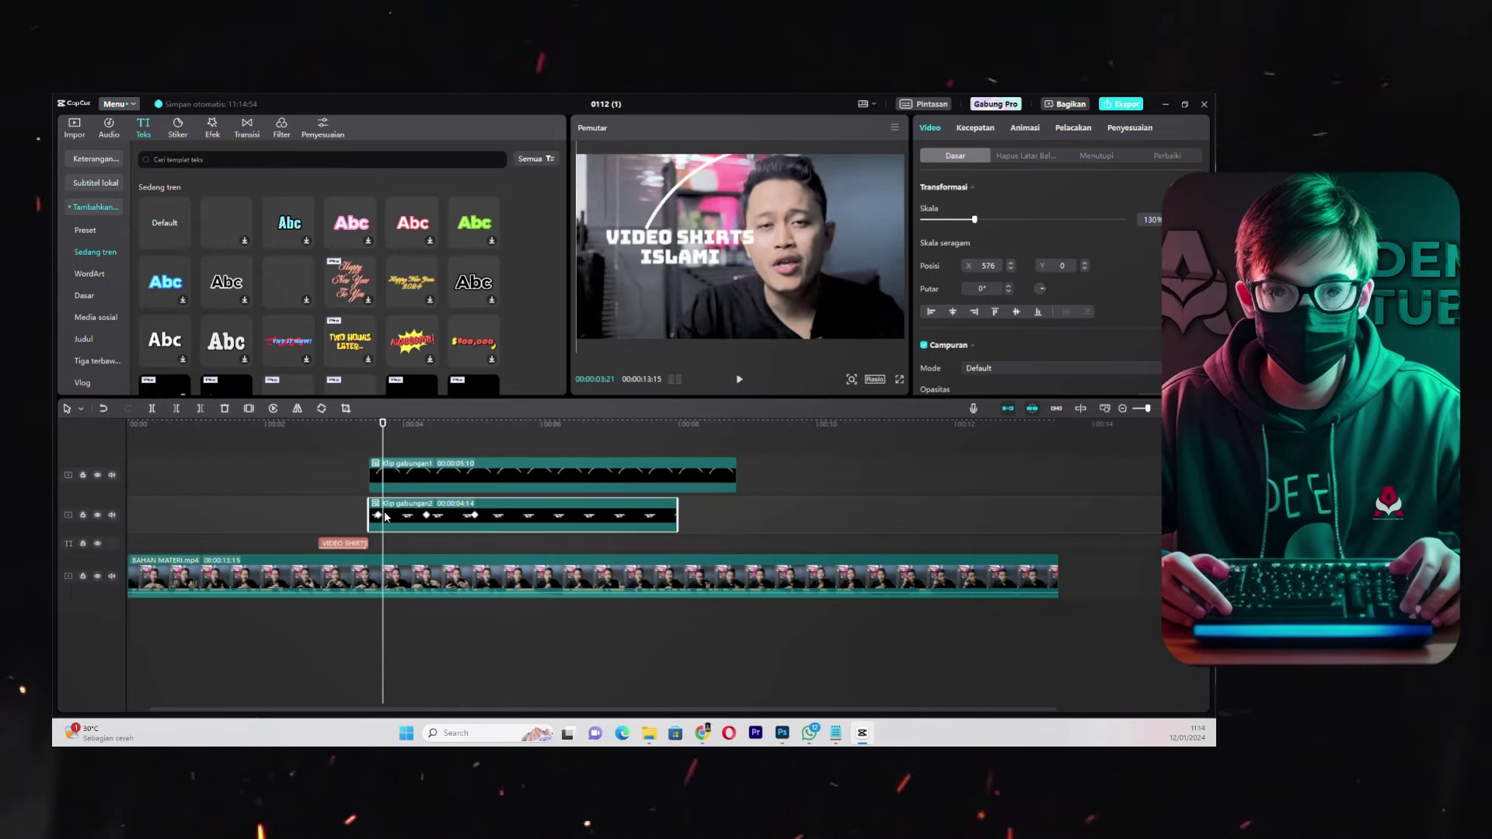
key(Left)
key(Left)
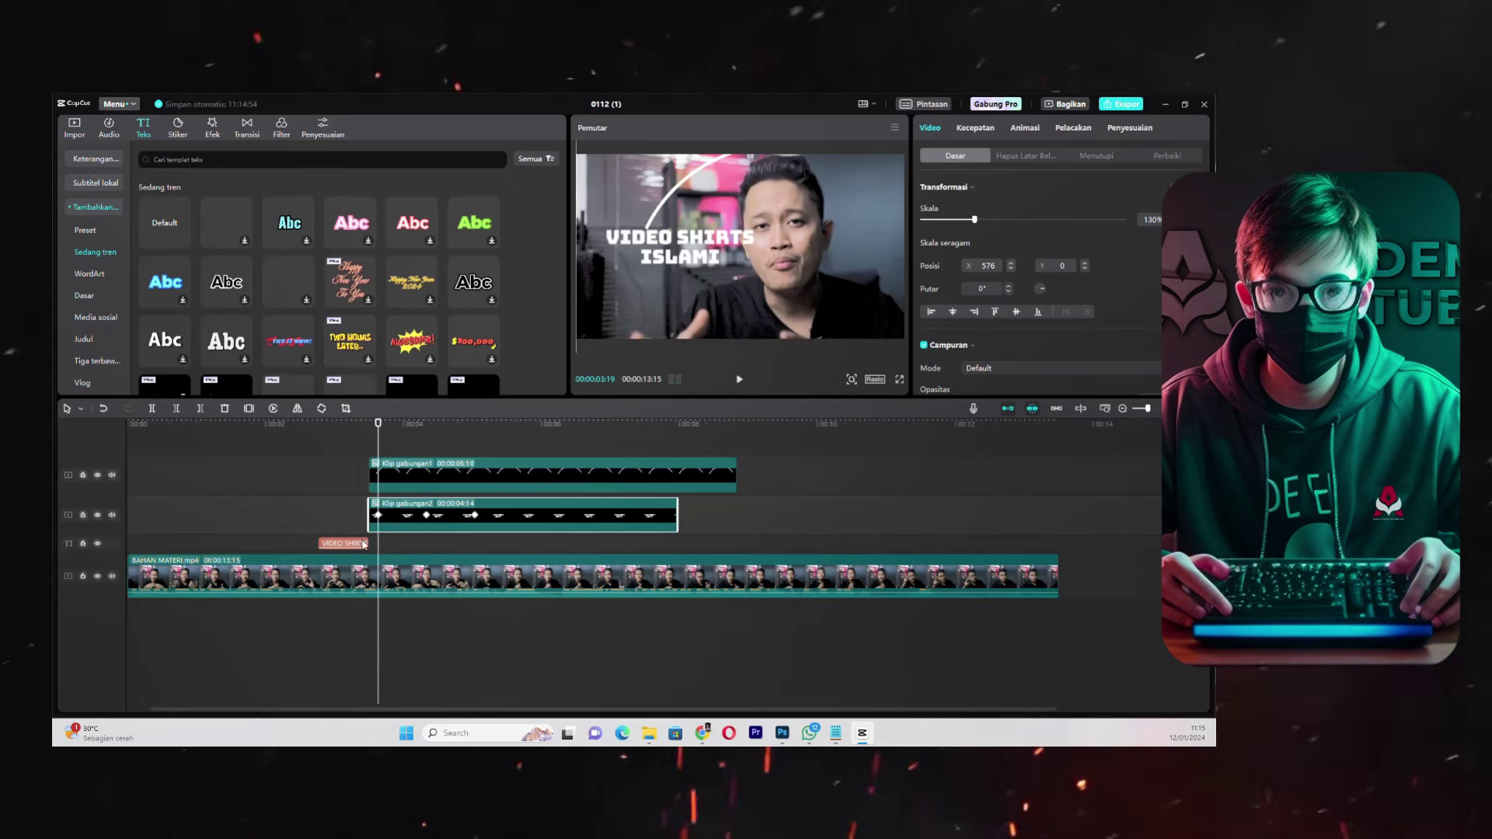
click(1147, 220)
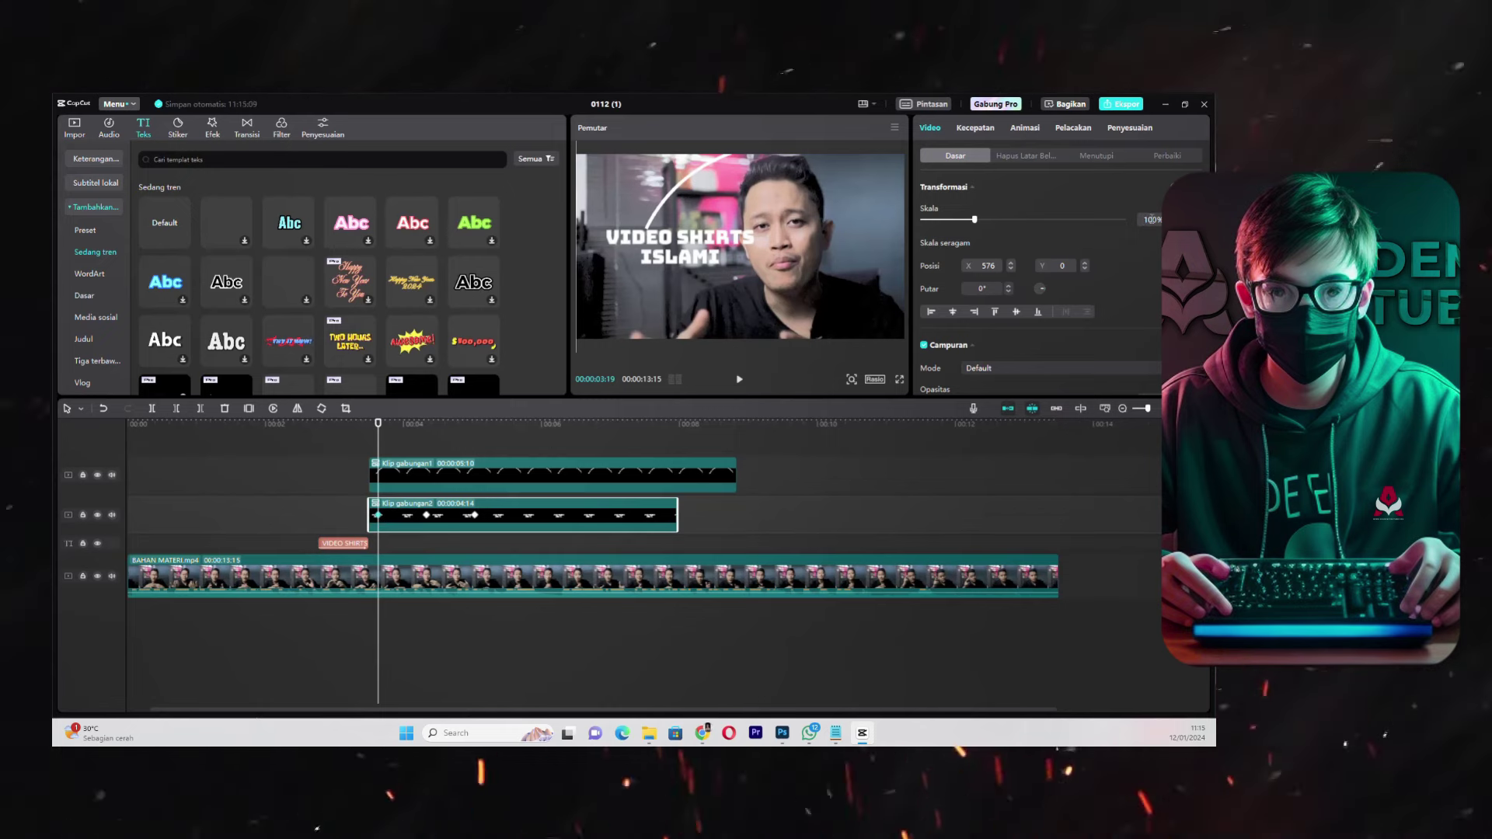
text(100)
key(Return)
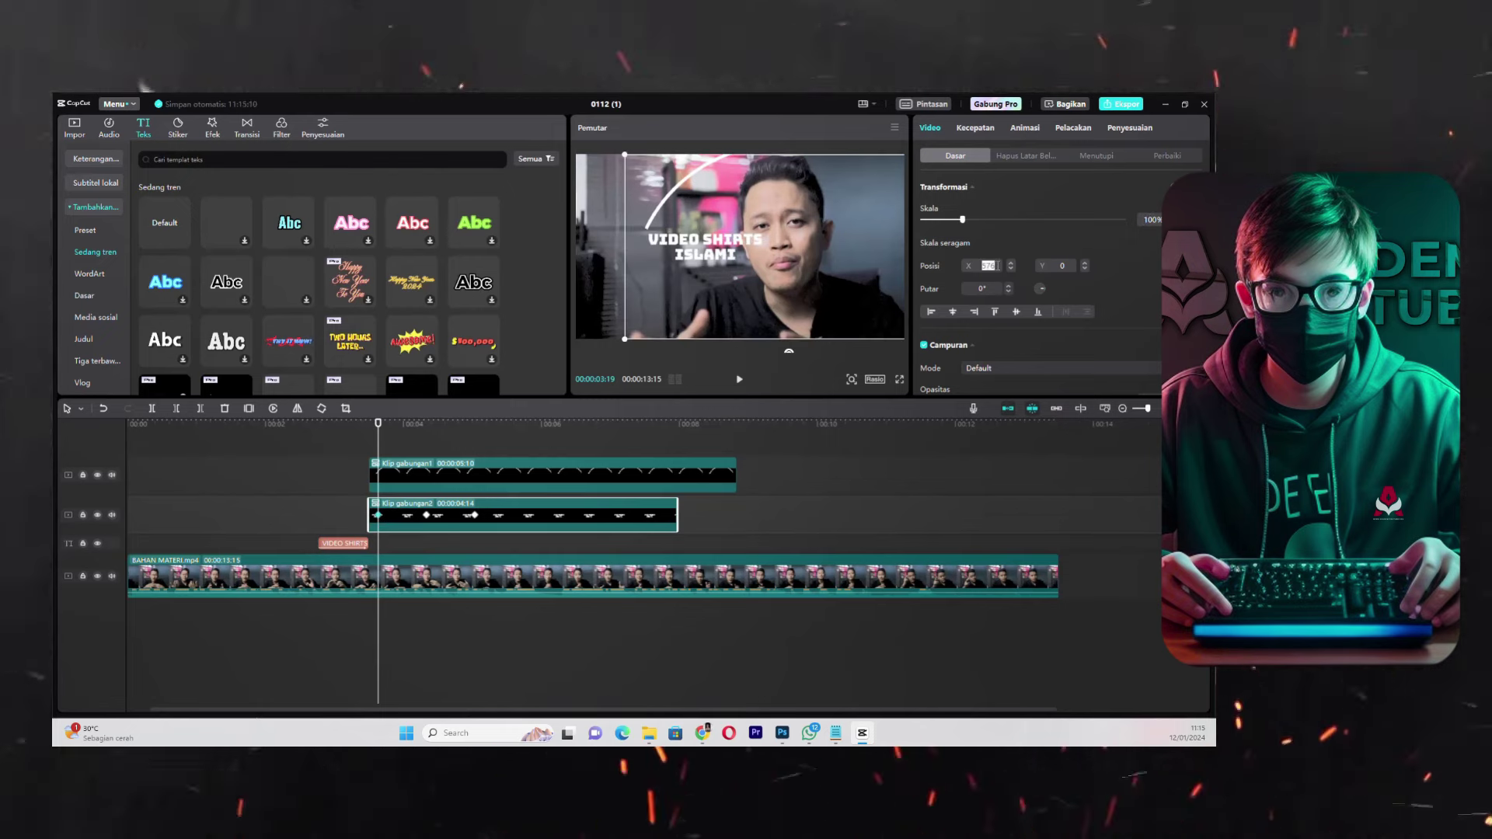
click(989, 266)
text(0)
key(Return)
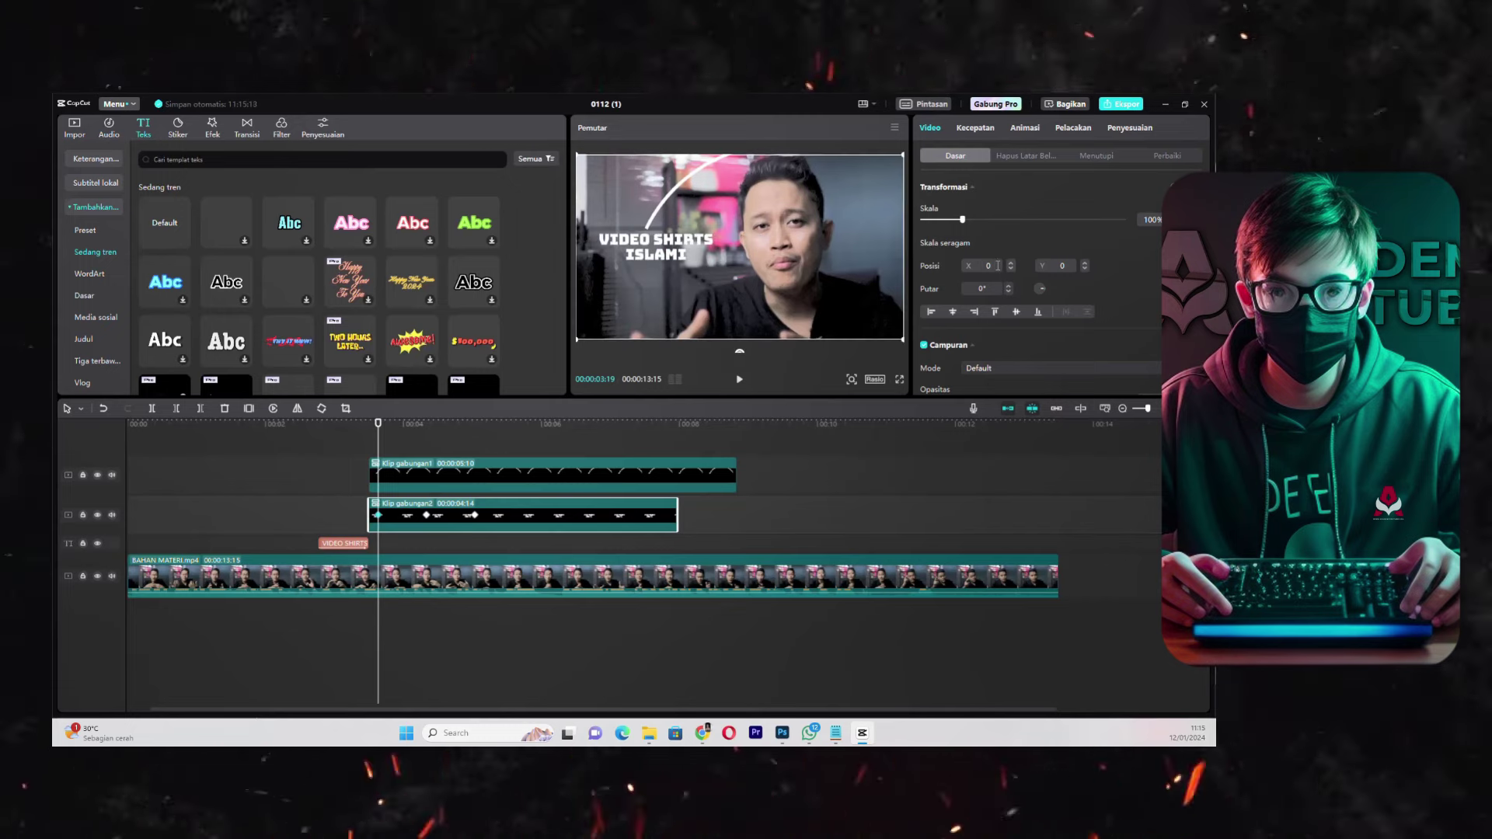
- At the title combined clip's second keyframe, set the scale to 100% and the X position to 0
click(429, 513)
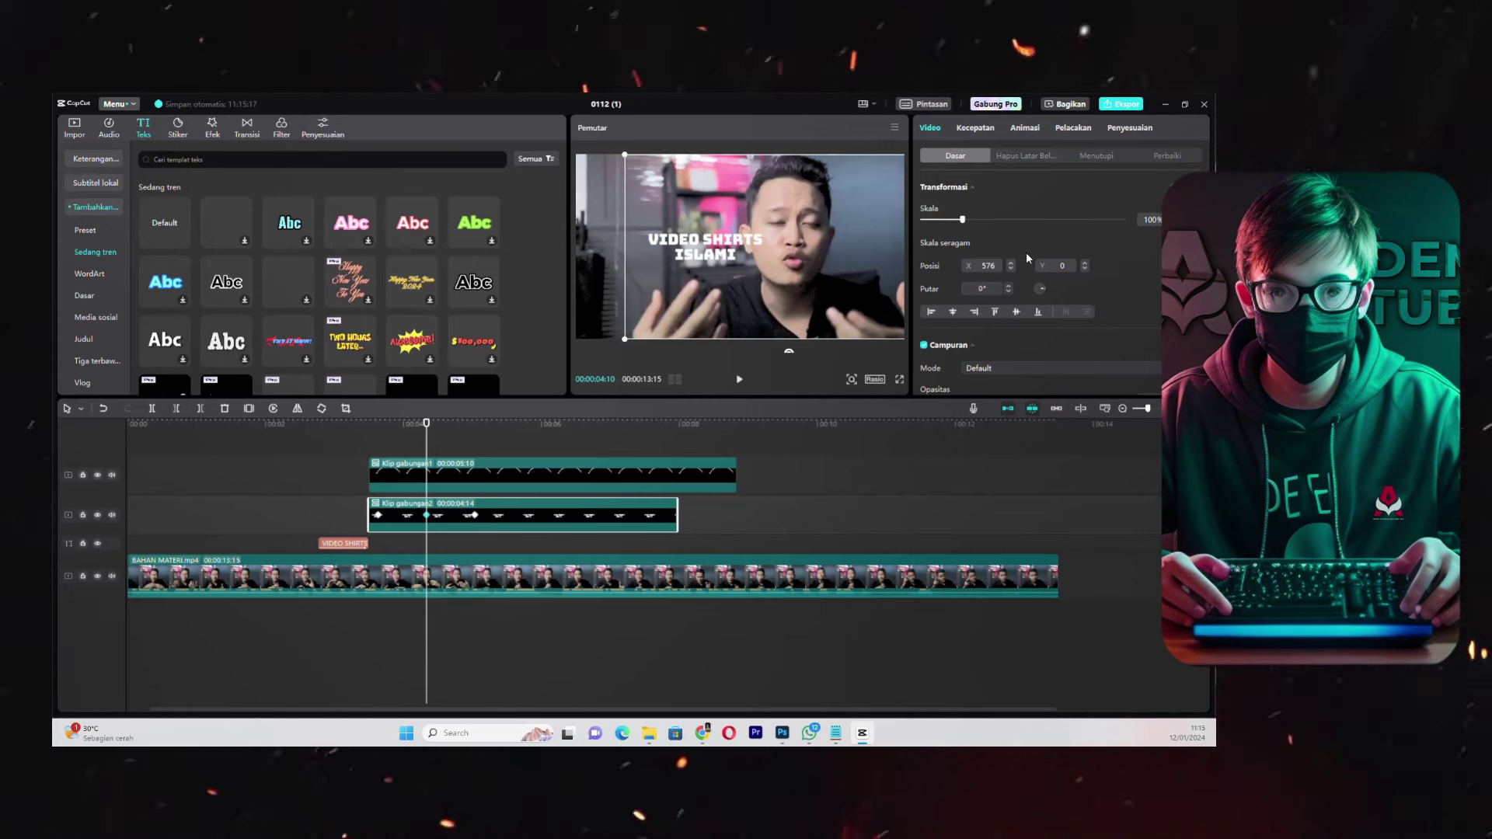
text(0)
key(Return)
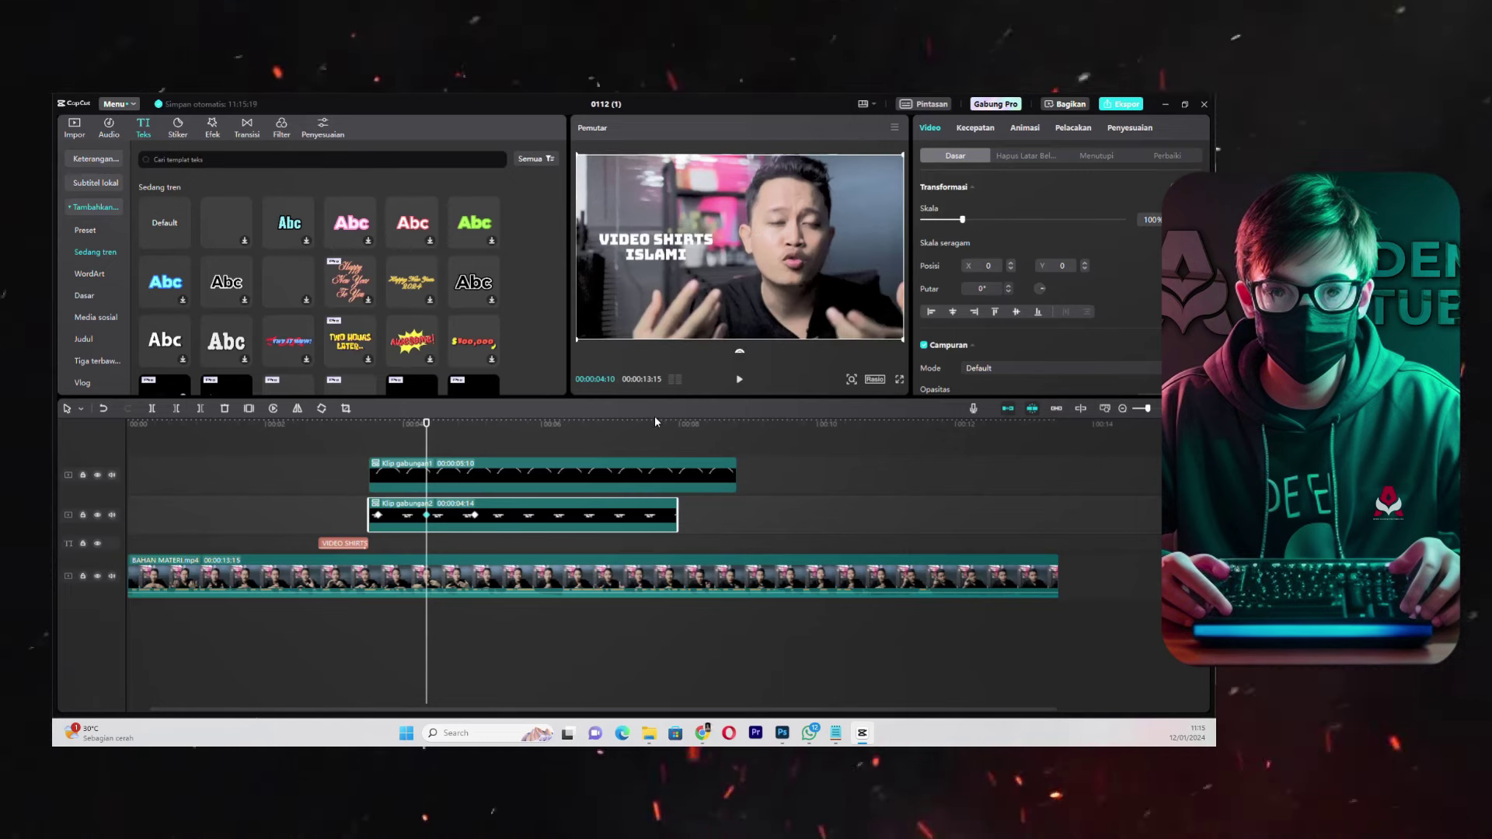
- At the title combined clip's third keyframe, set the scale to 100% and move the title out past the frame's left edge, about X -1739
click(475, 516)
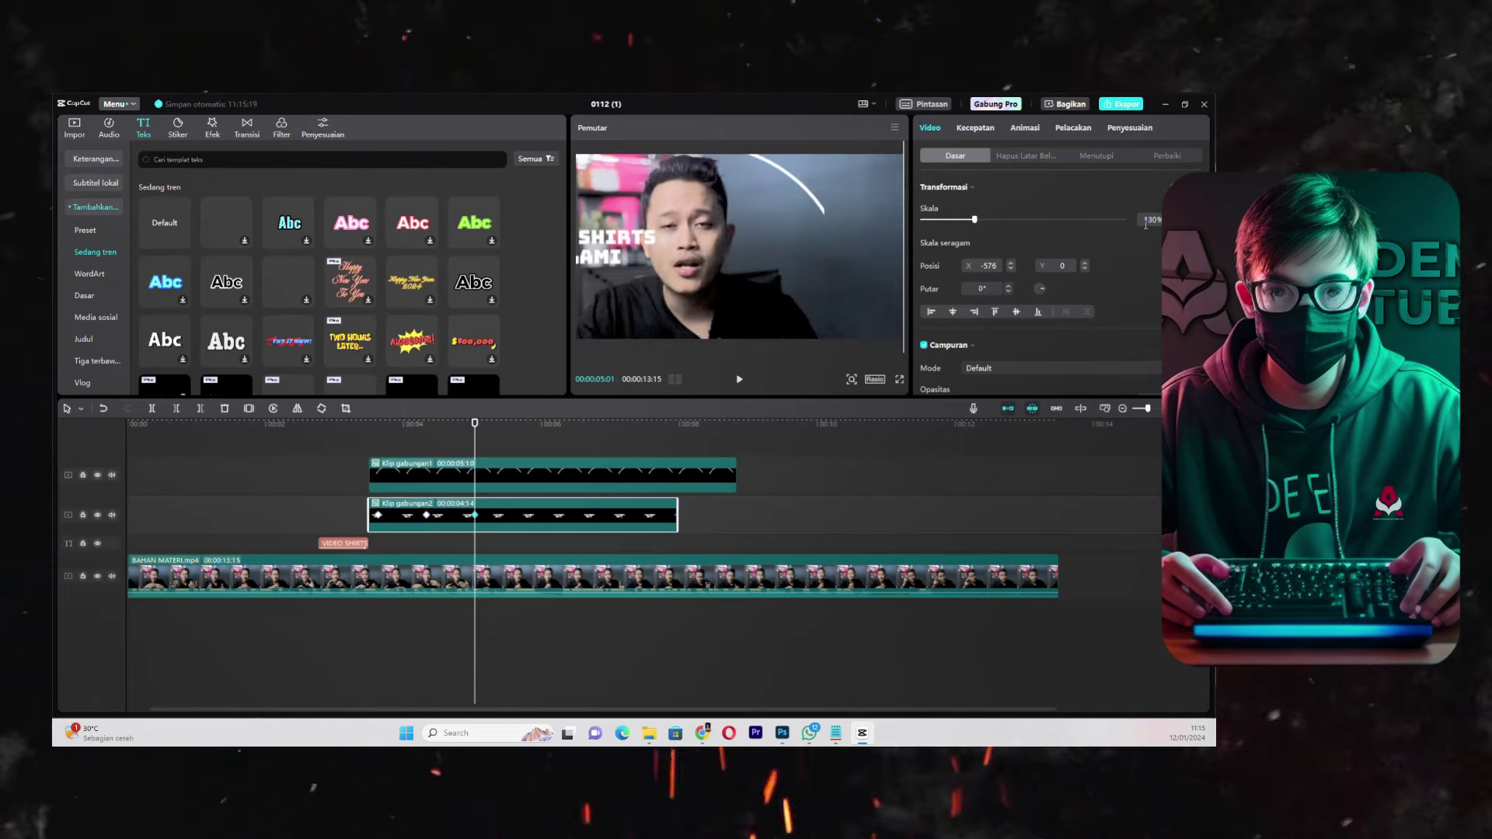
text(100)
key(Return)
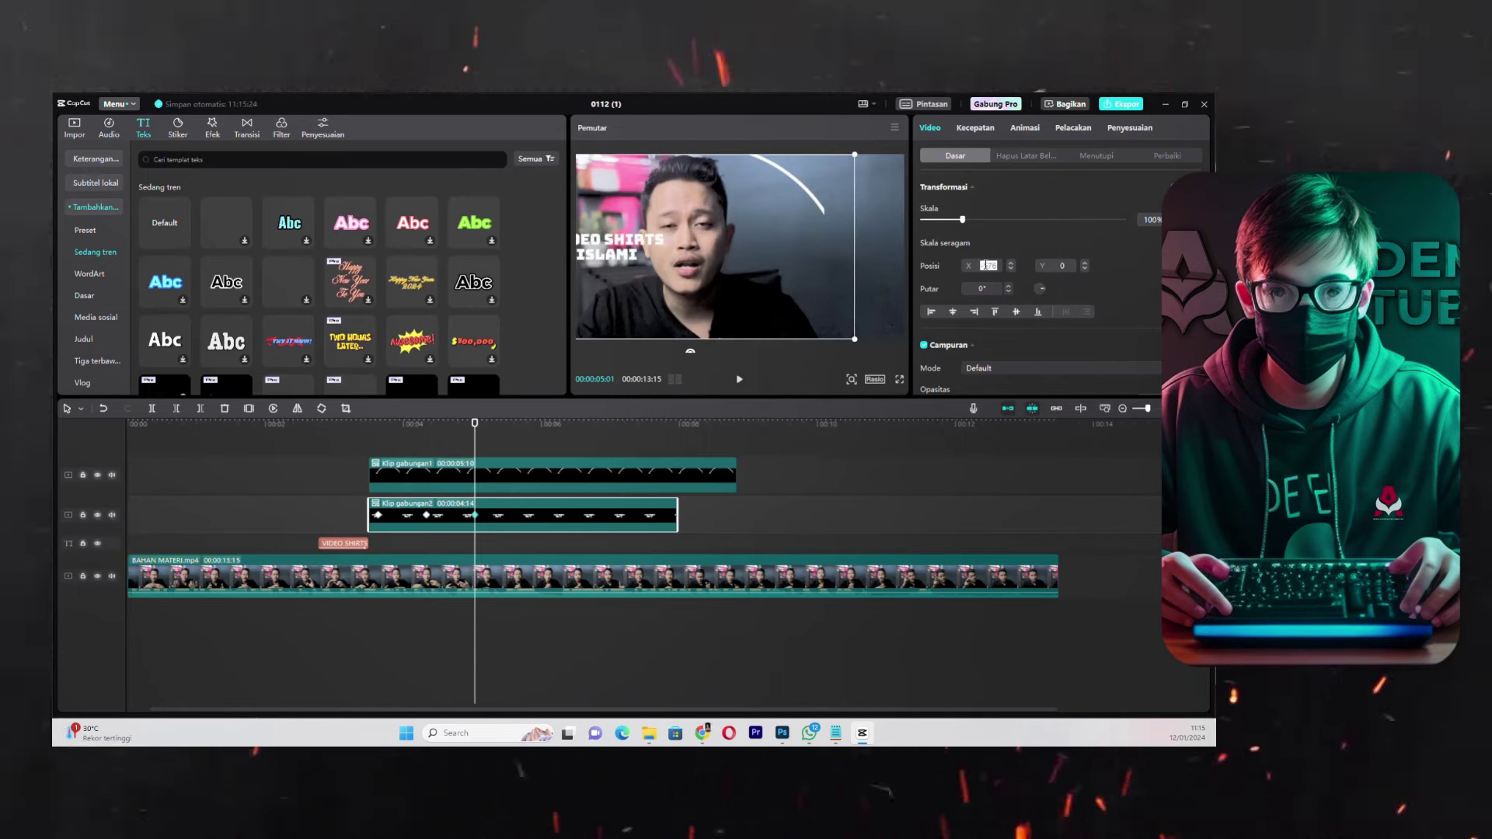
text(0)
key(Return)
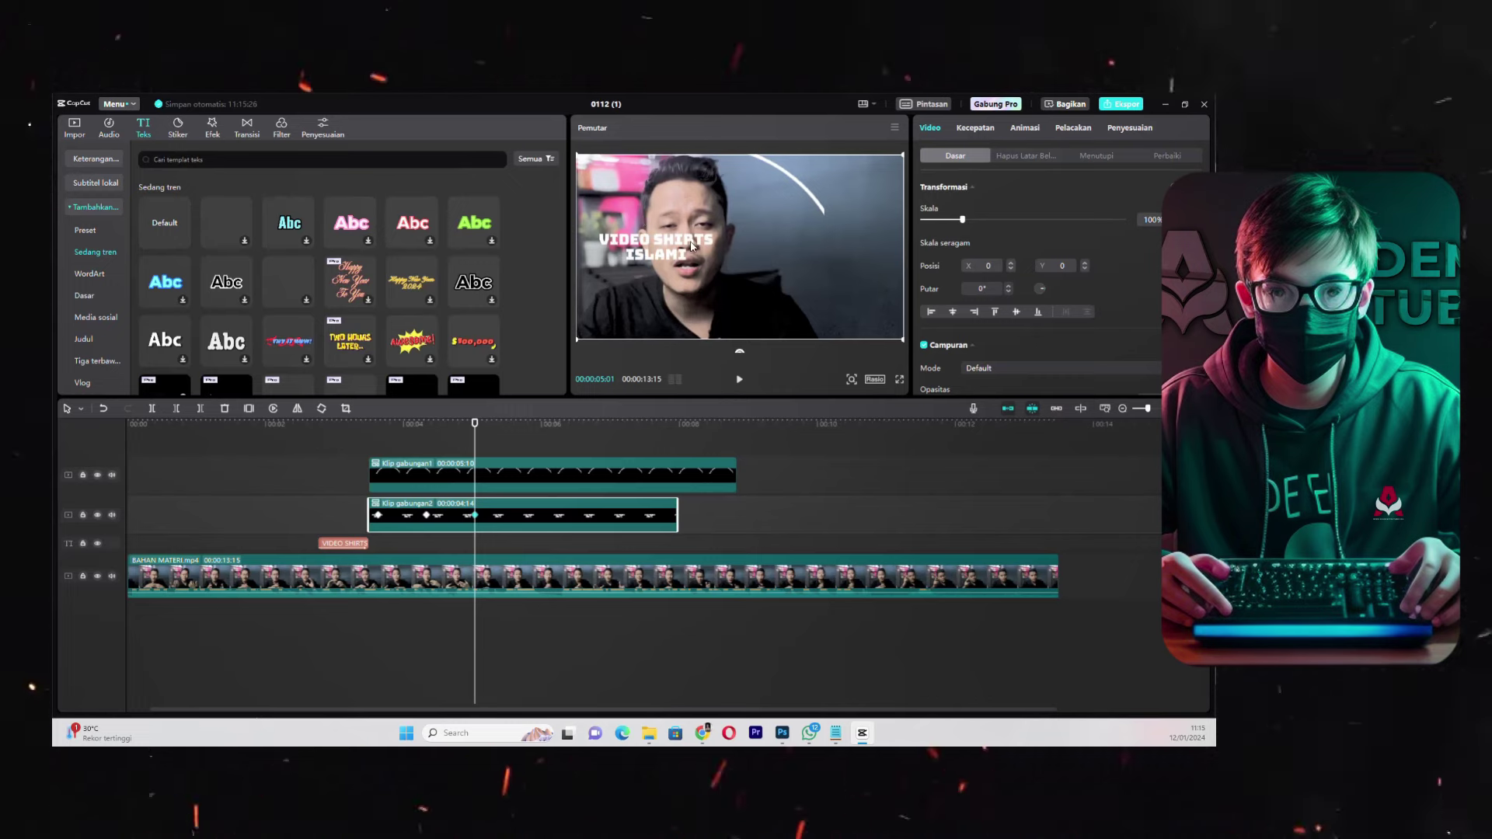
drag(653, 245, 543, 247)
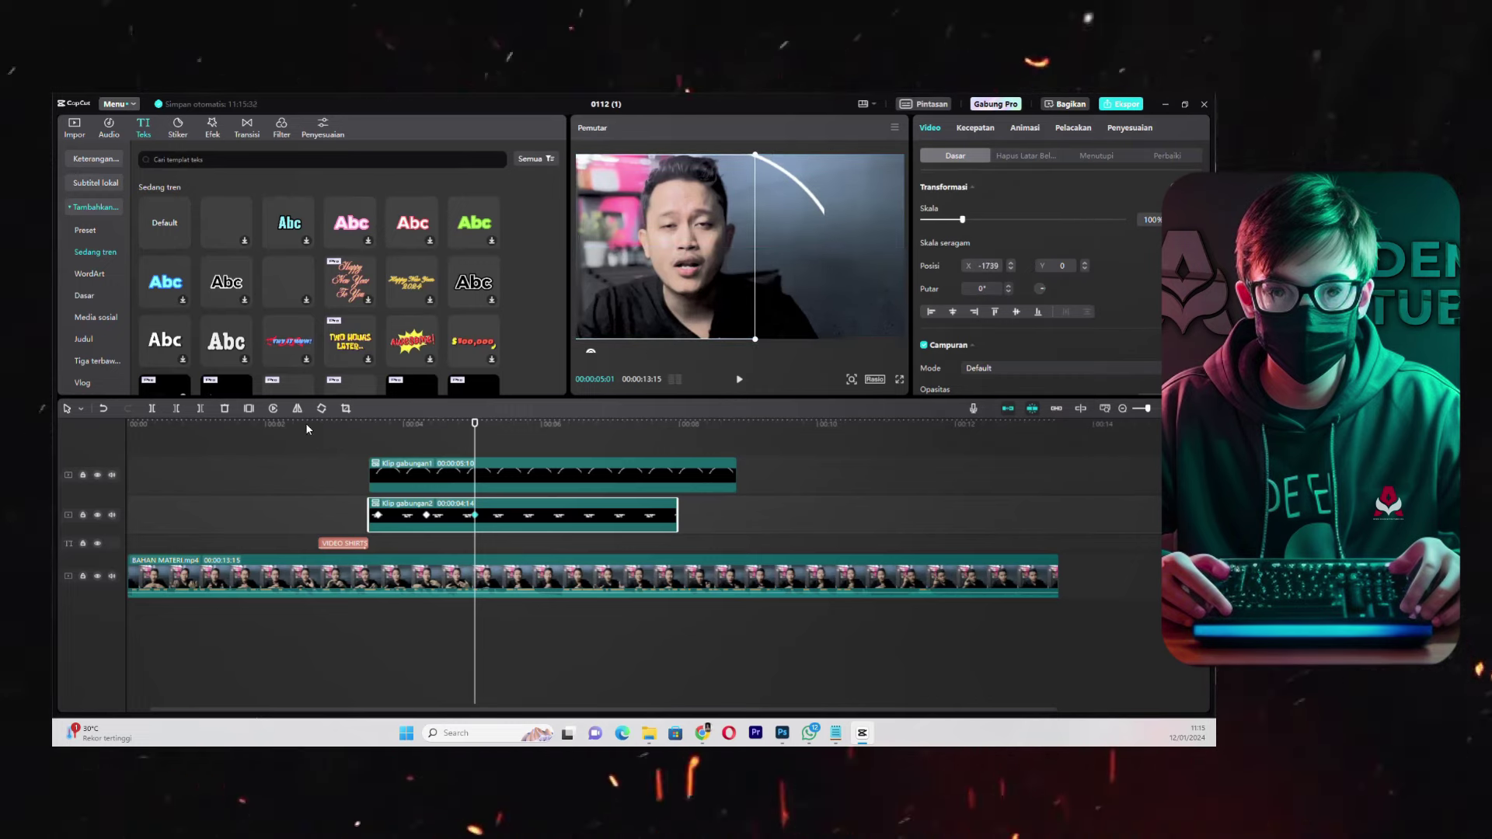
- Play the section from before the title to past its third keyframe several times to check the title's slide against the arc and camera movement
click(294, 424)
key(space)
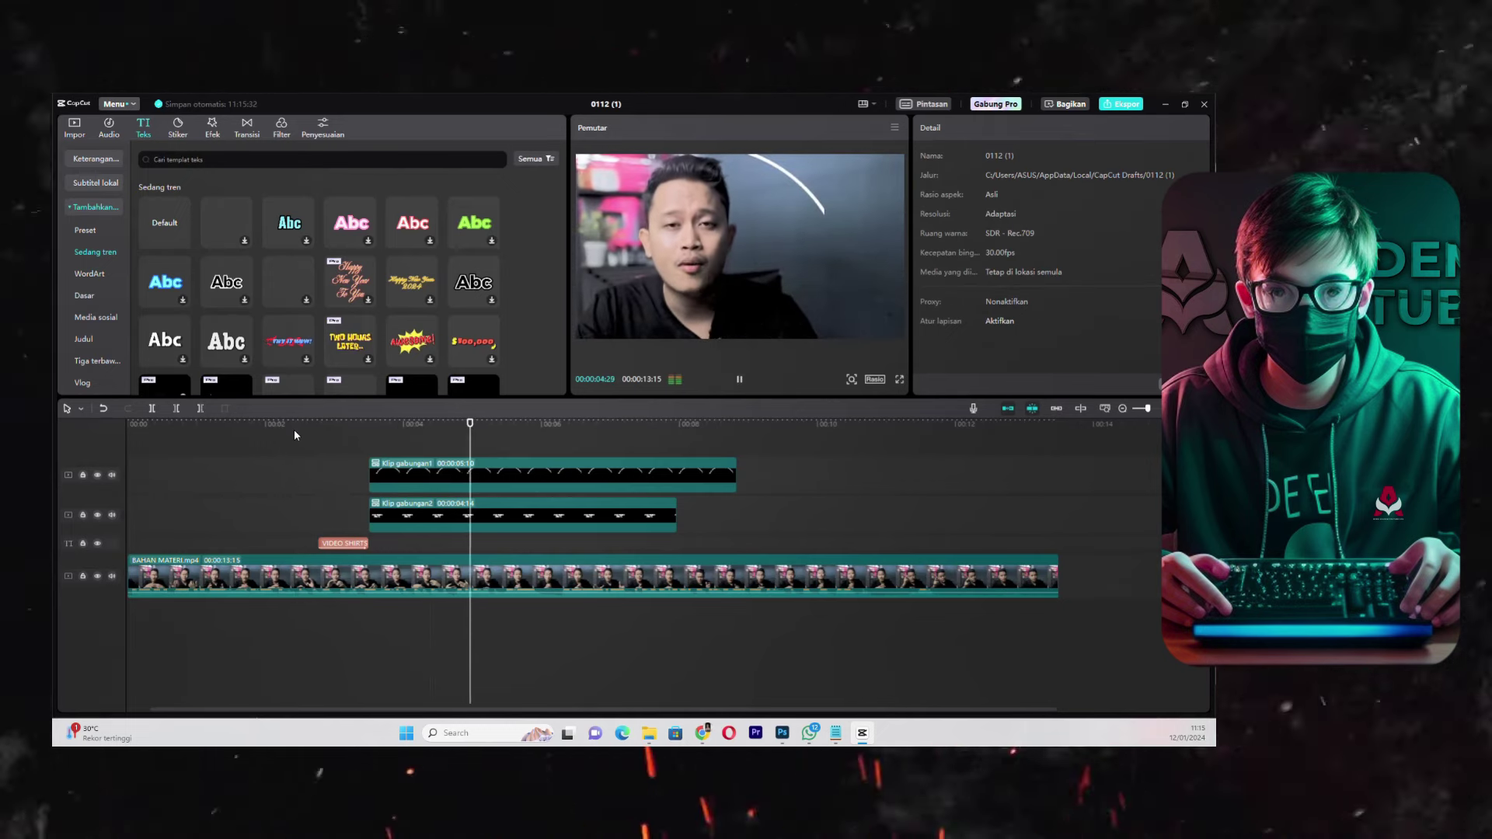
key(space)
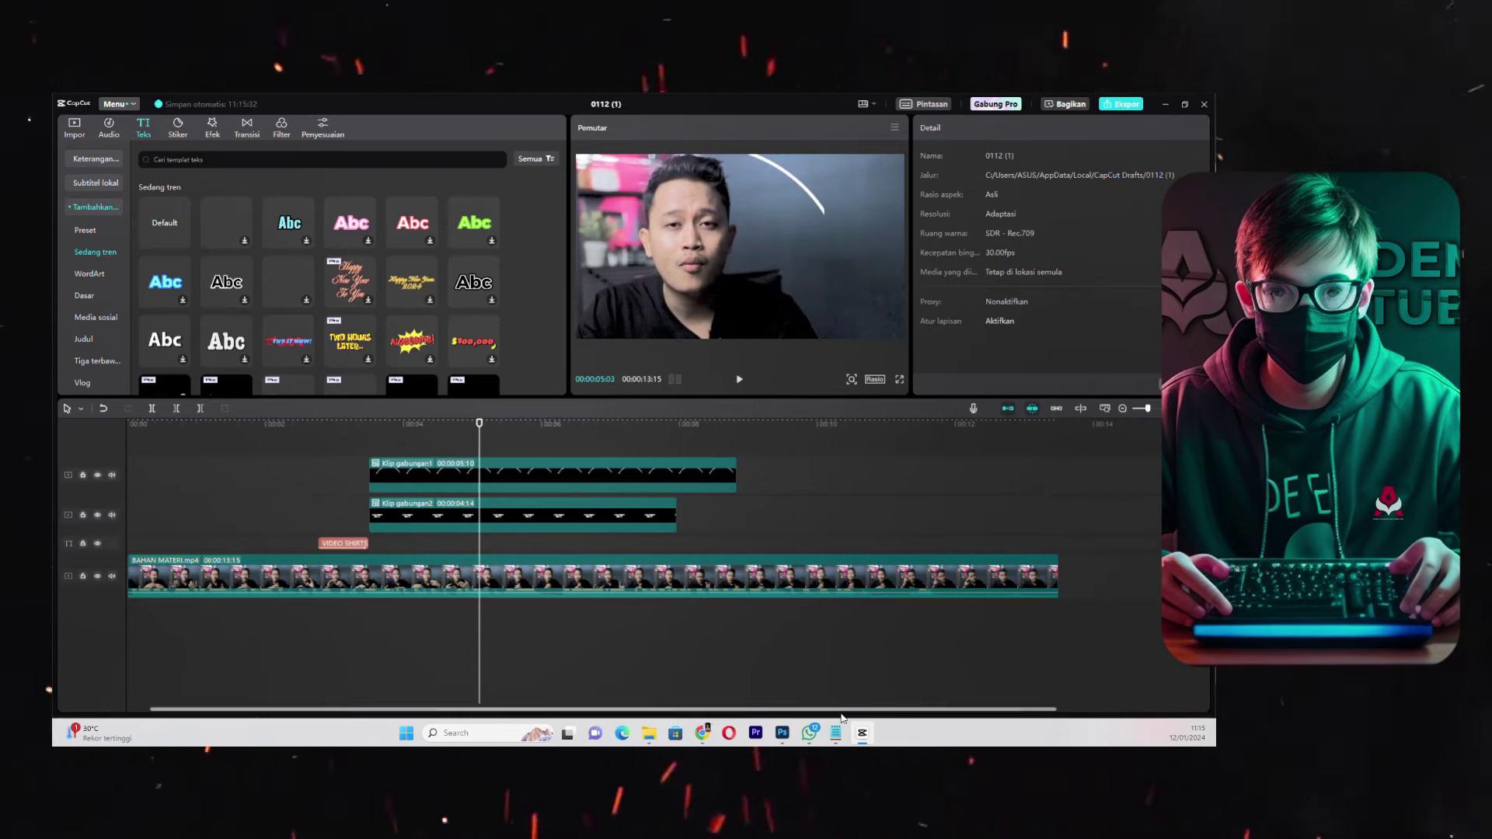
click(370, 427)
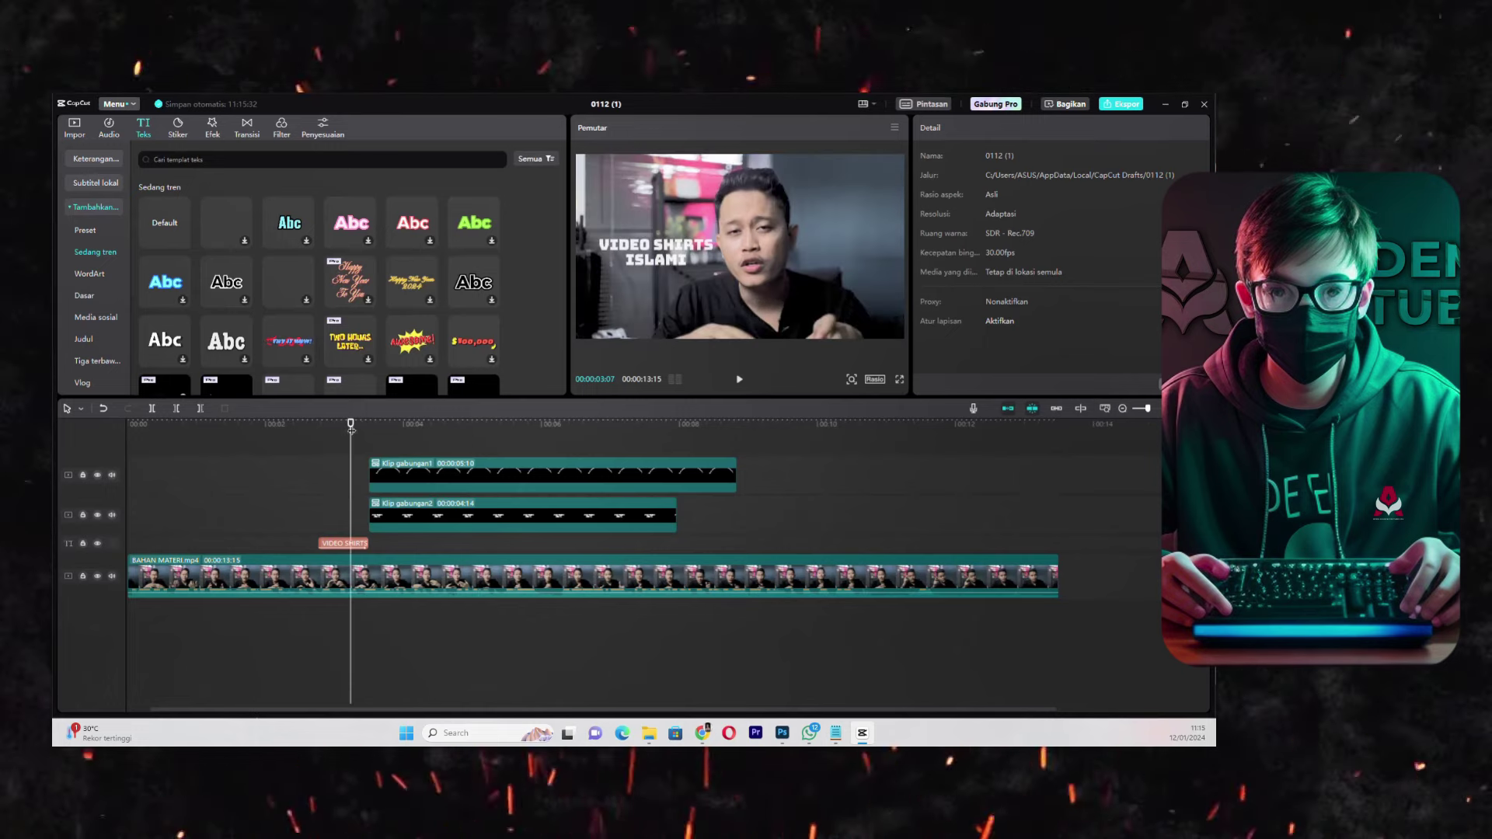
key(space)
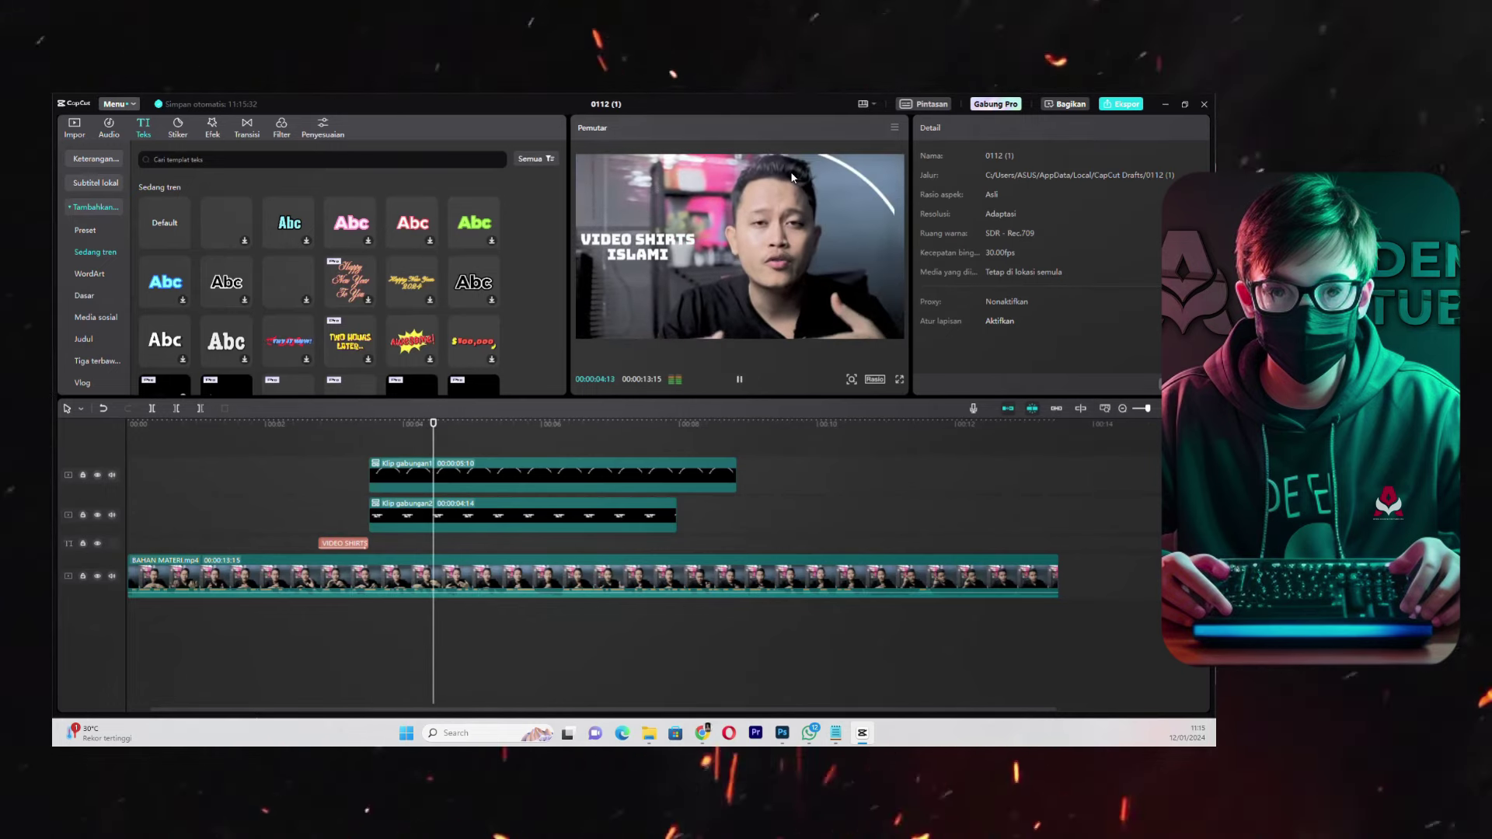
key(space)
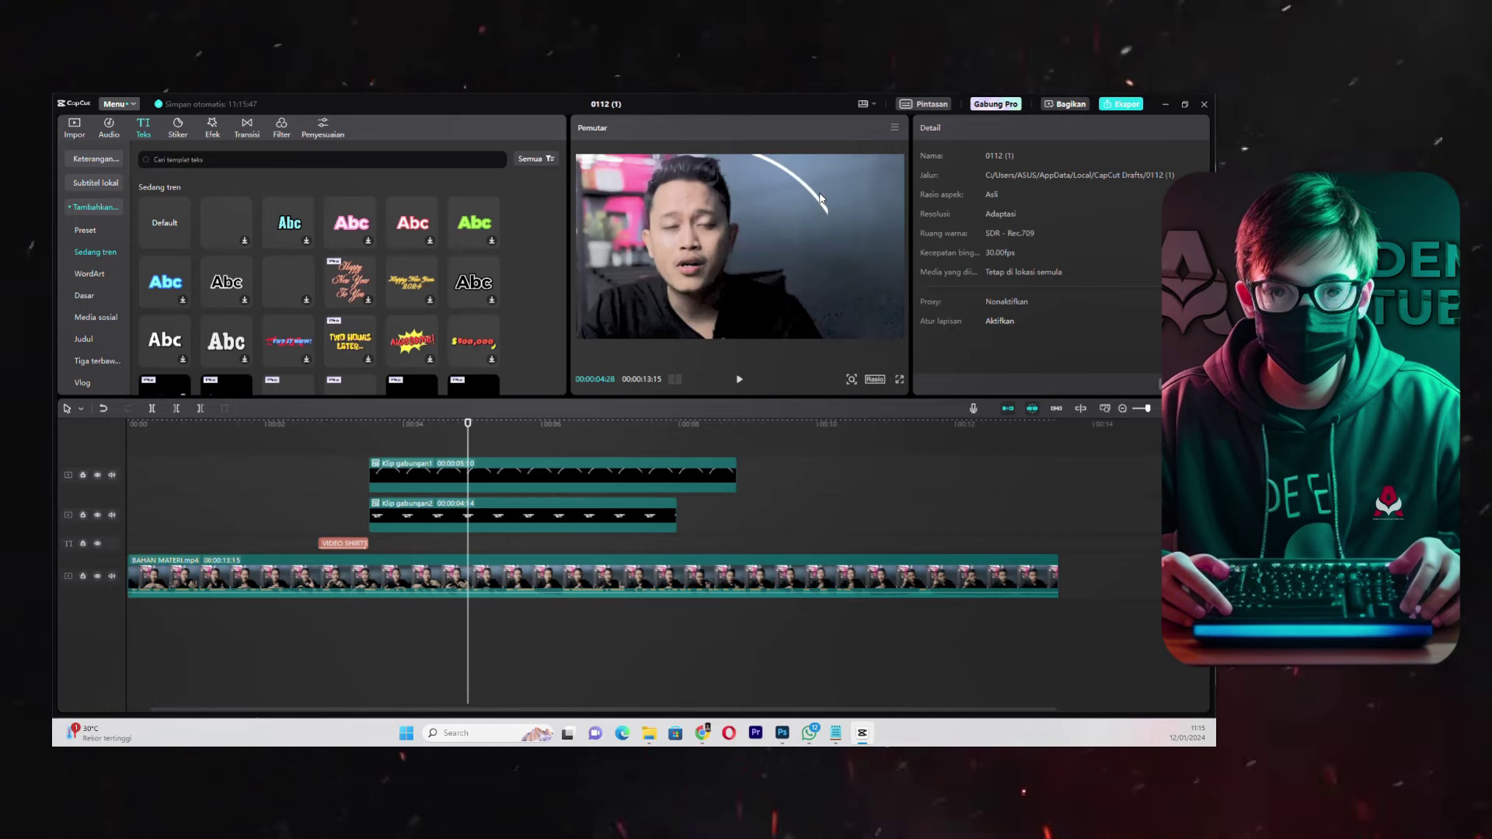
click(459, 525)
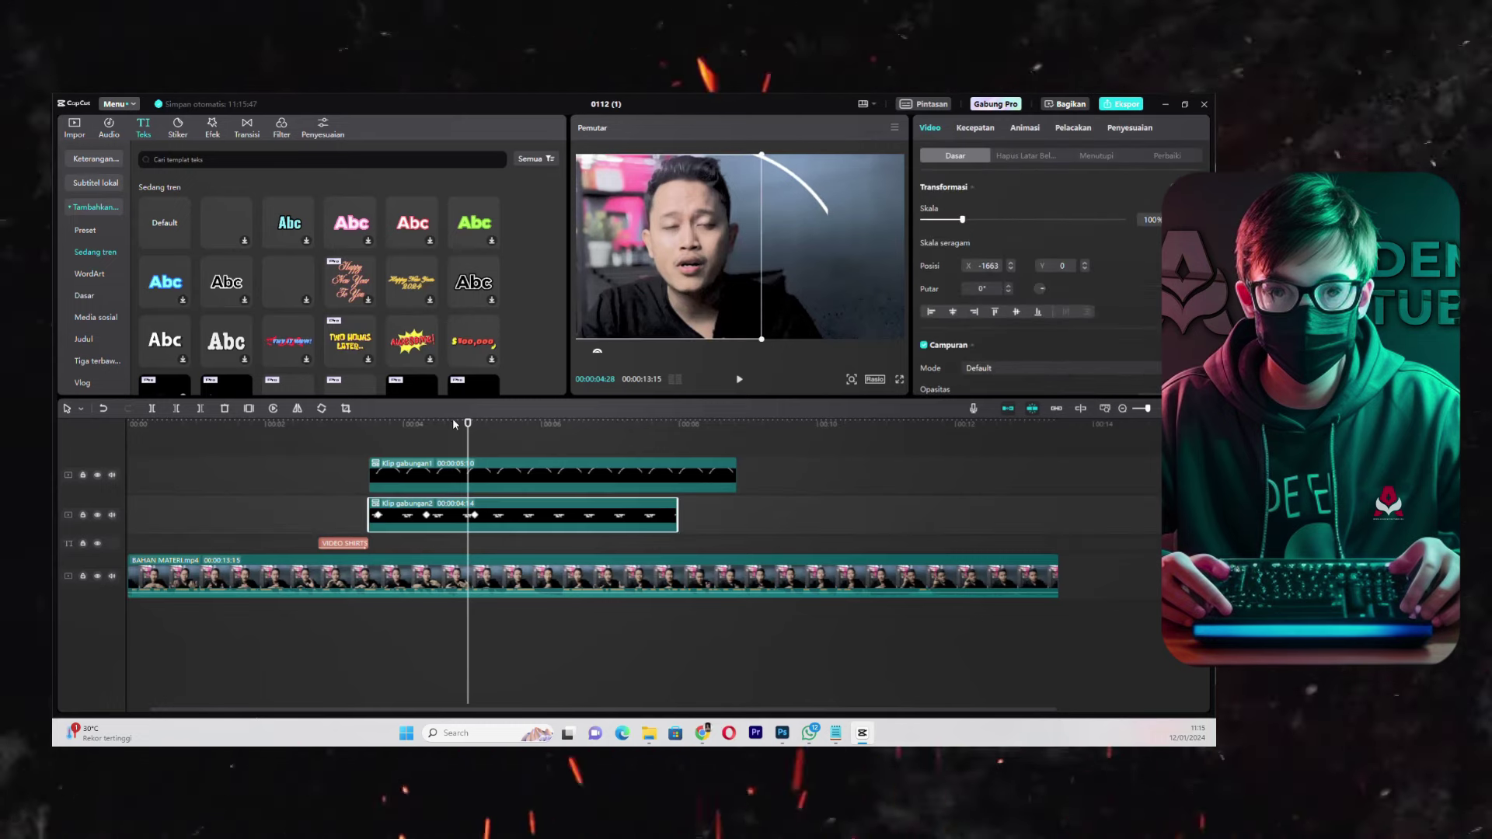
click(362, 426)
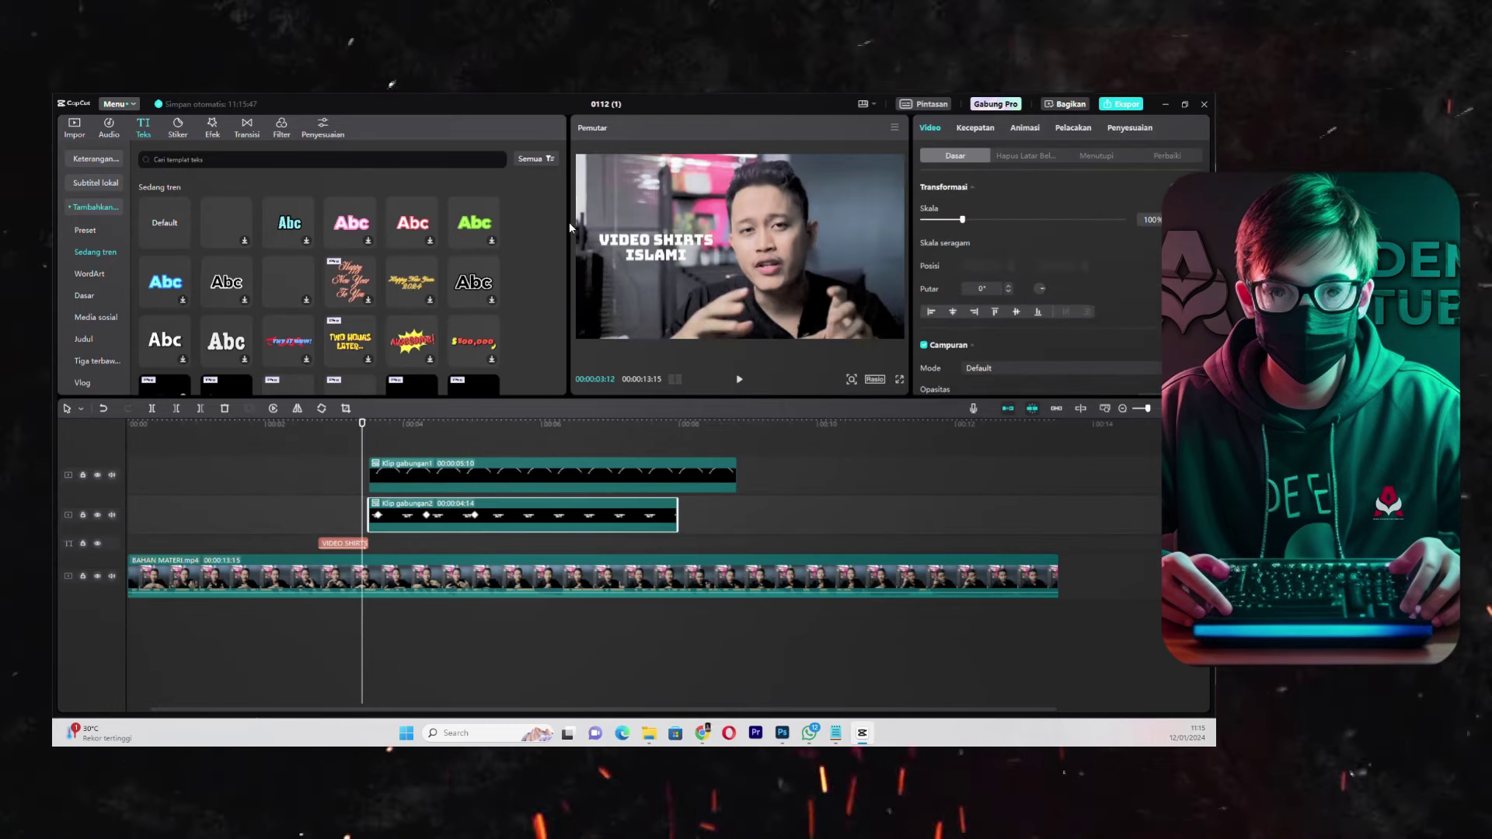
key(space)
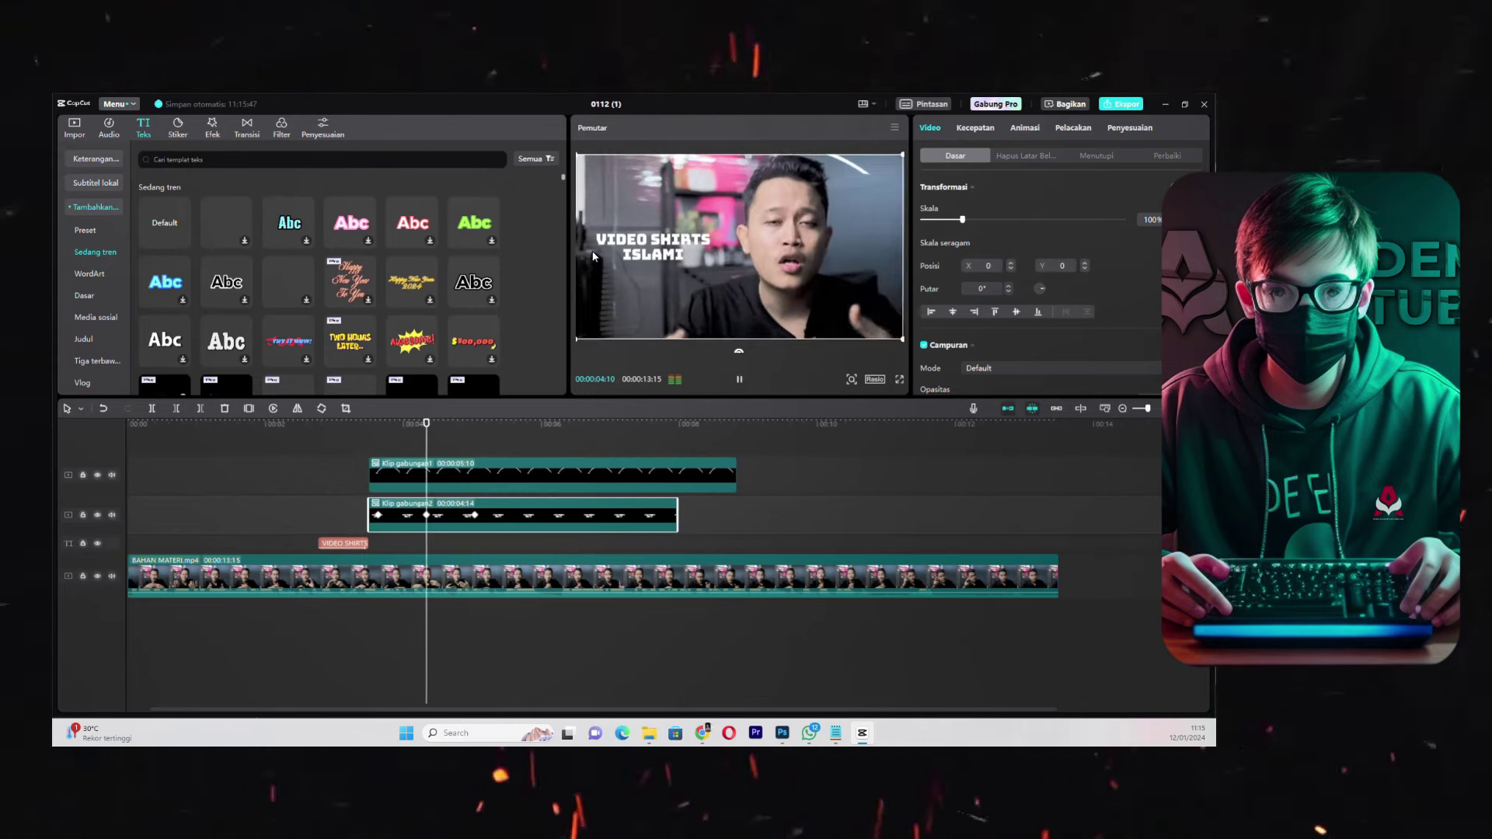
key(space)
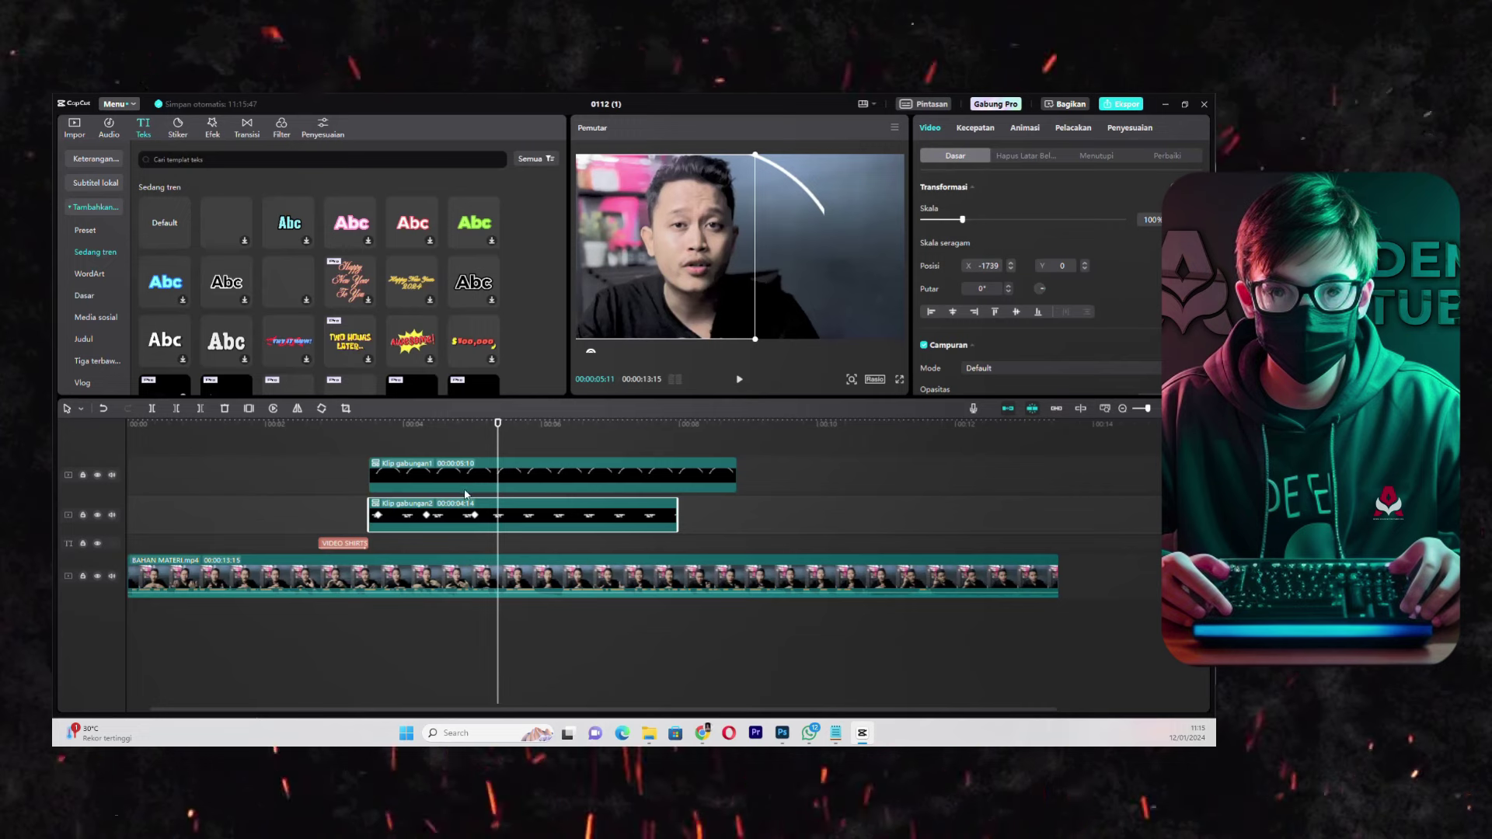
- Duplicate the "VIDEO SHIRTS ISLAMI" text clip onto a new track above both combined clips
mouse_move(183, 247)
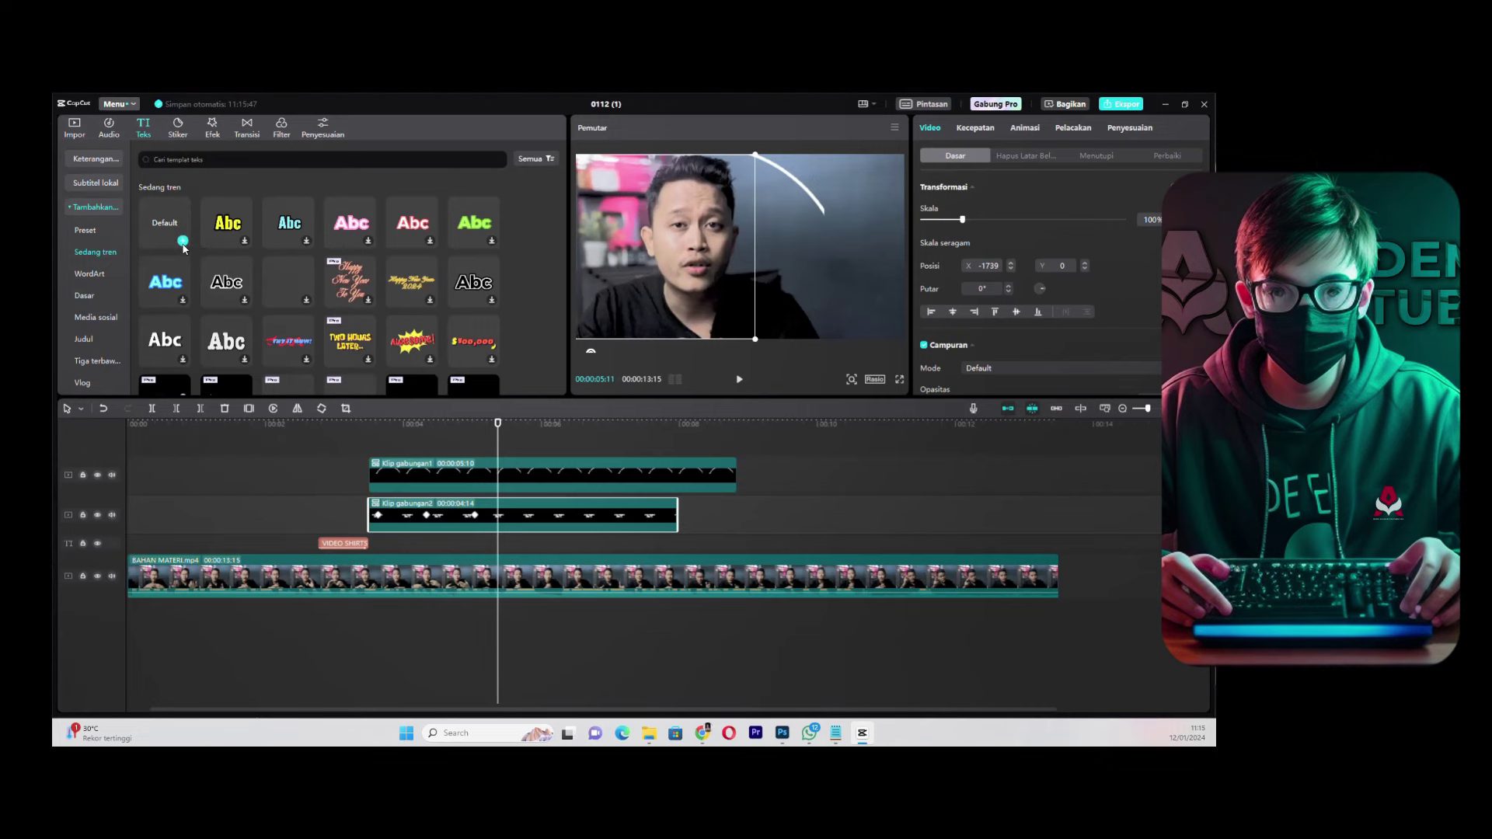
click(325, 545)
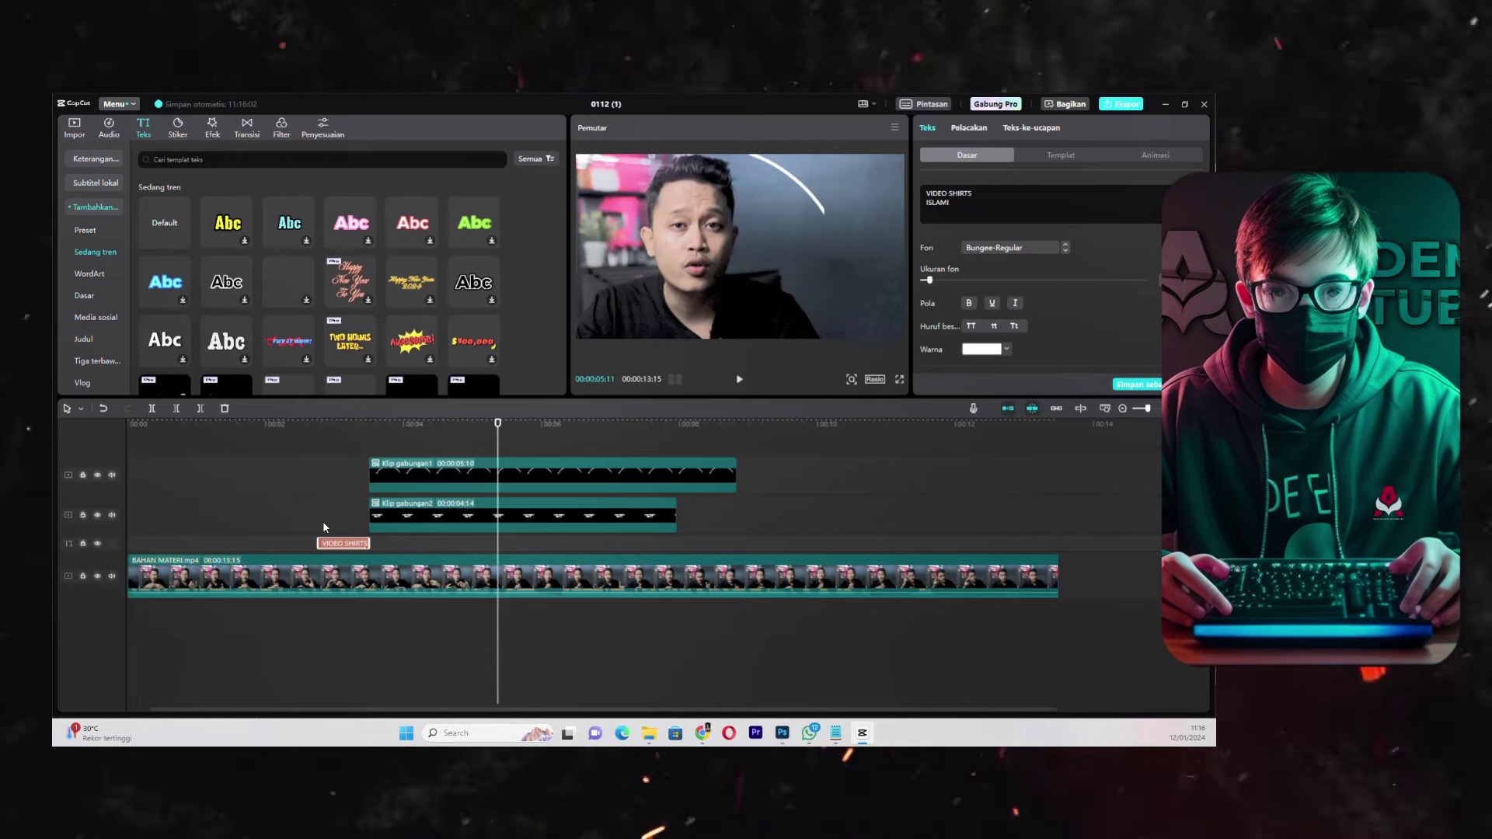
drag(336, 544, 413, 458)
key(ctrl+z)
drag(344, 548, 432, 455)
- Move the copied text clip to start at 00:00:04:27 and extend its end to slightly past the arc's combined clip
click(381, 426)
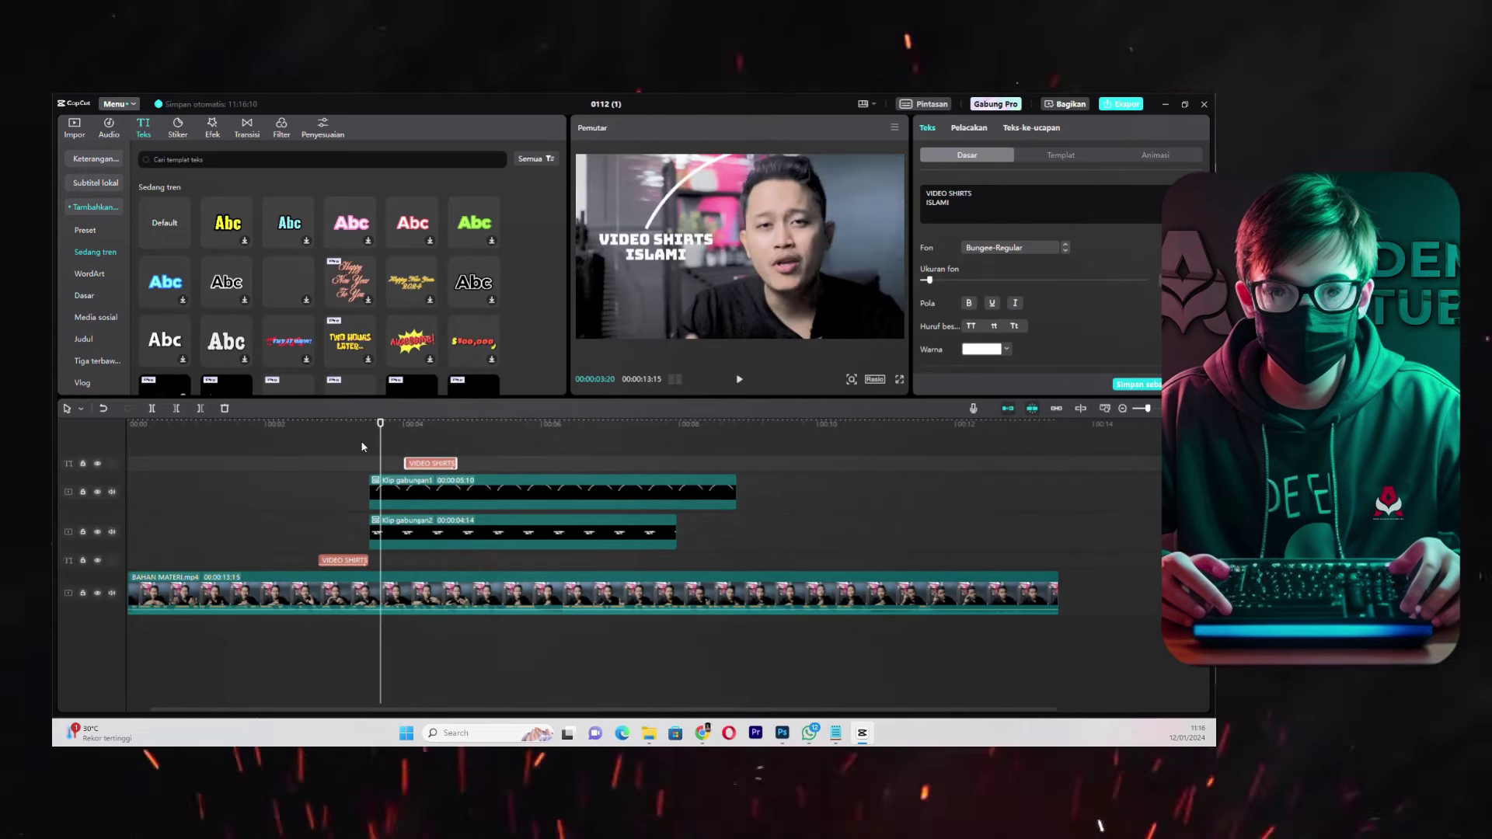
click(408, 584)
key(space)
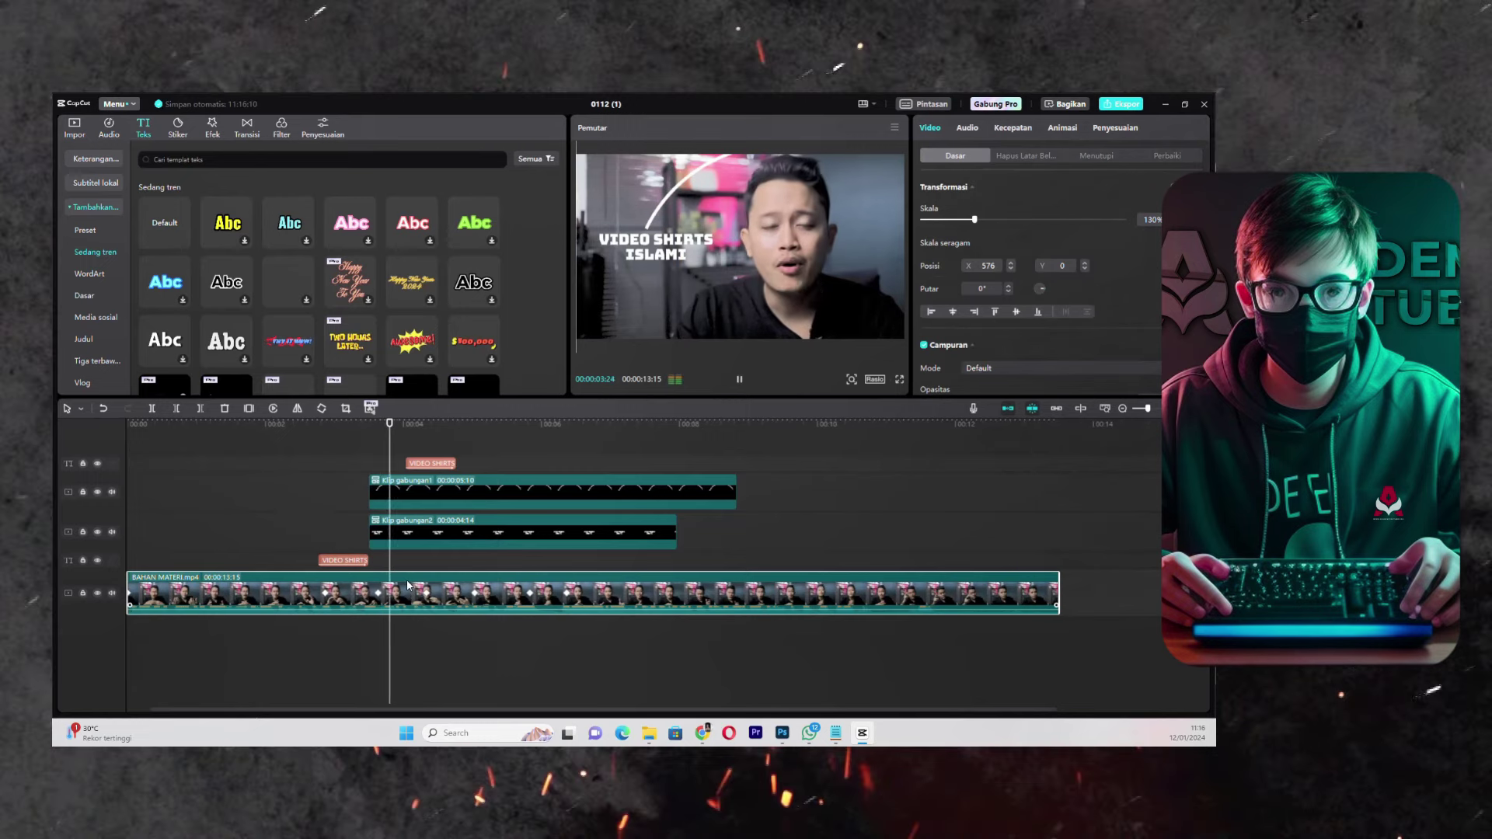
key(space)
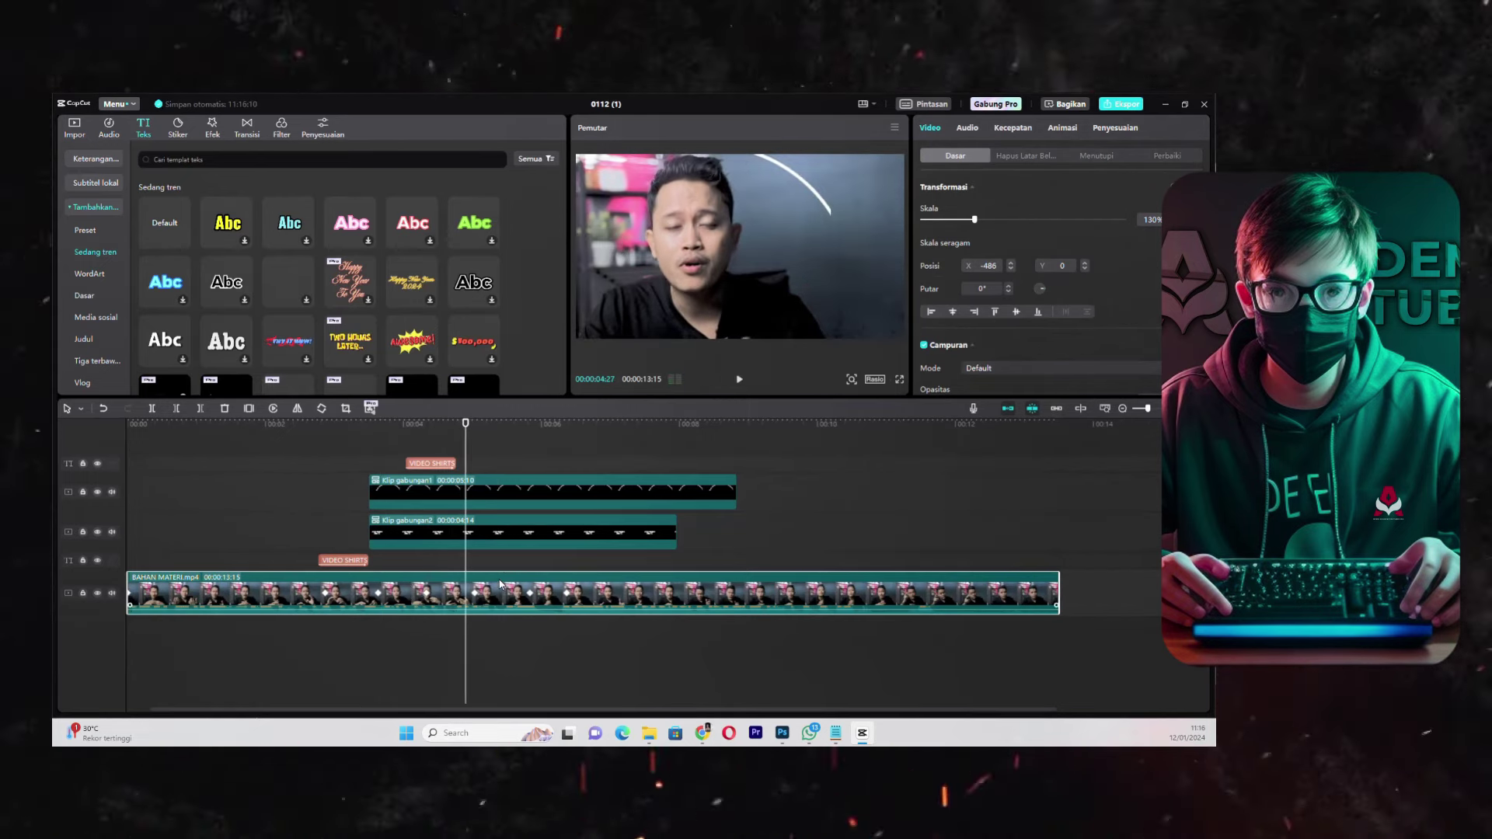
click(475, 595)
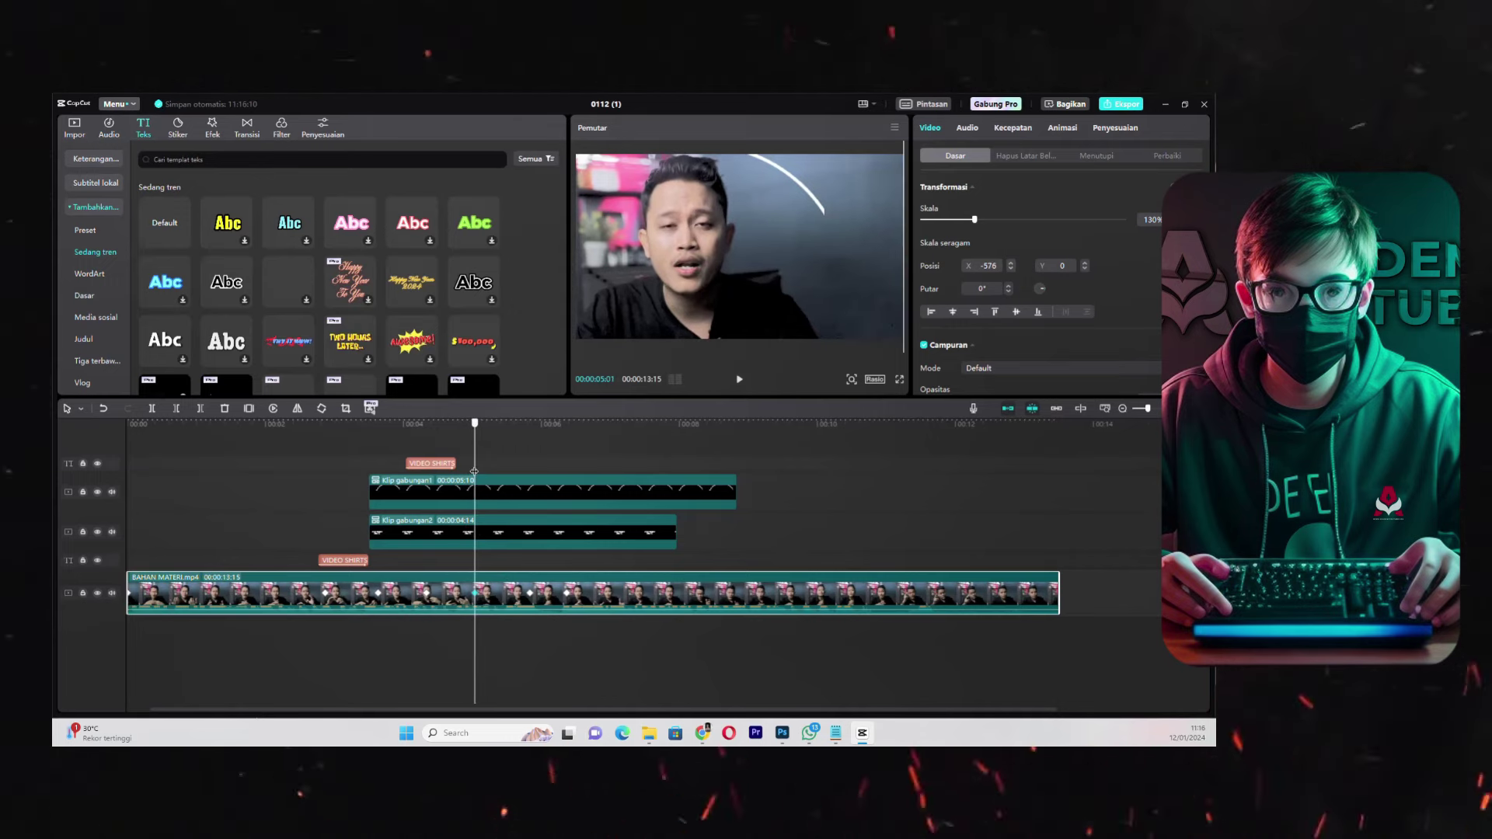
mouse_move(474, 471)
mouse_down()
mouse_move(458, 471)
mouse_move(503, 472)
mouse_up()
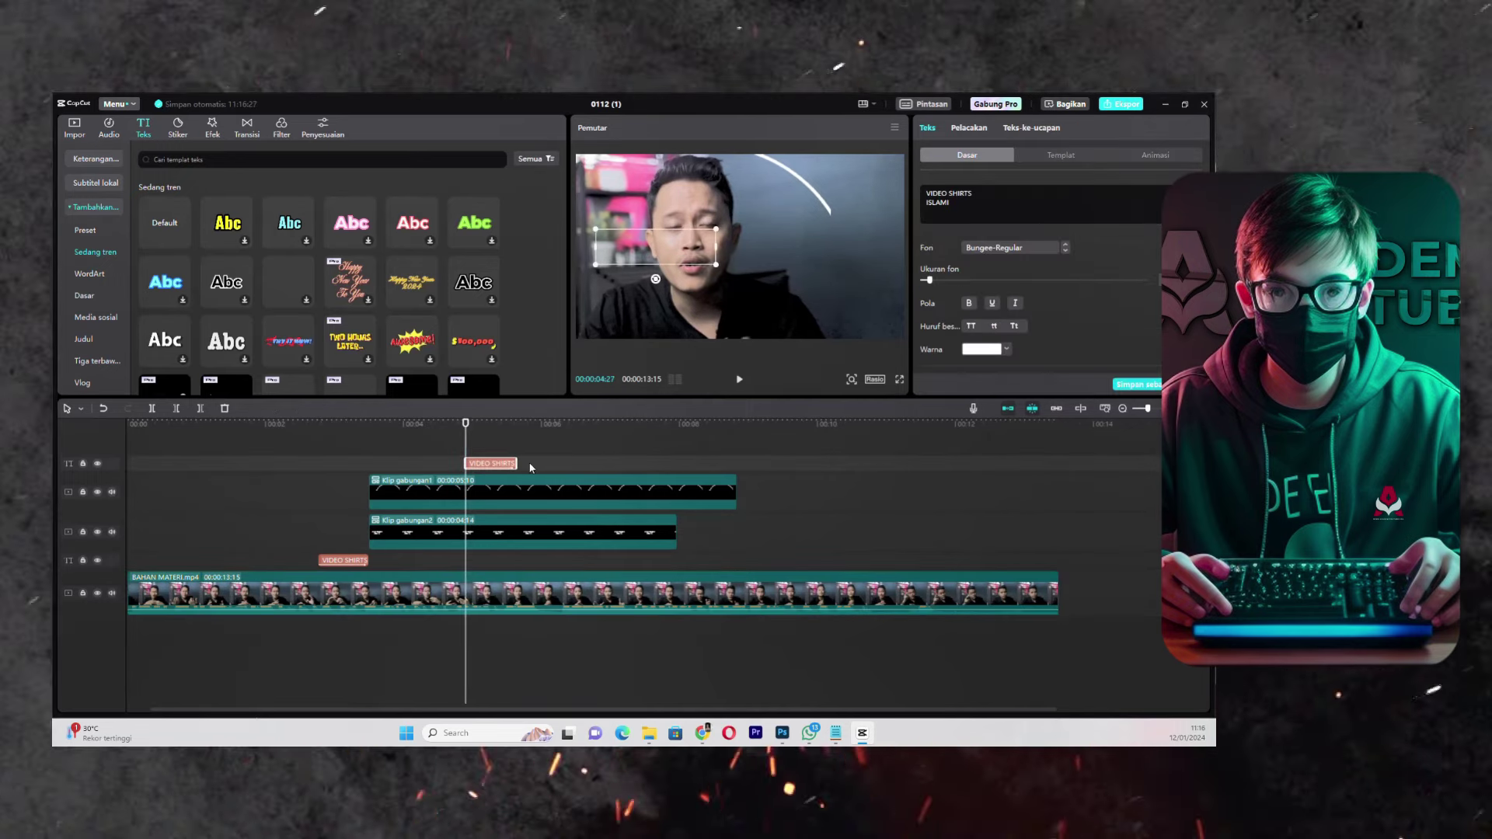
- Reposition the copied title to the right half of the video frame, just below the end of the arc
key(space)
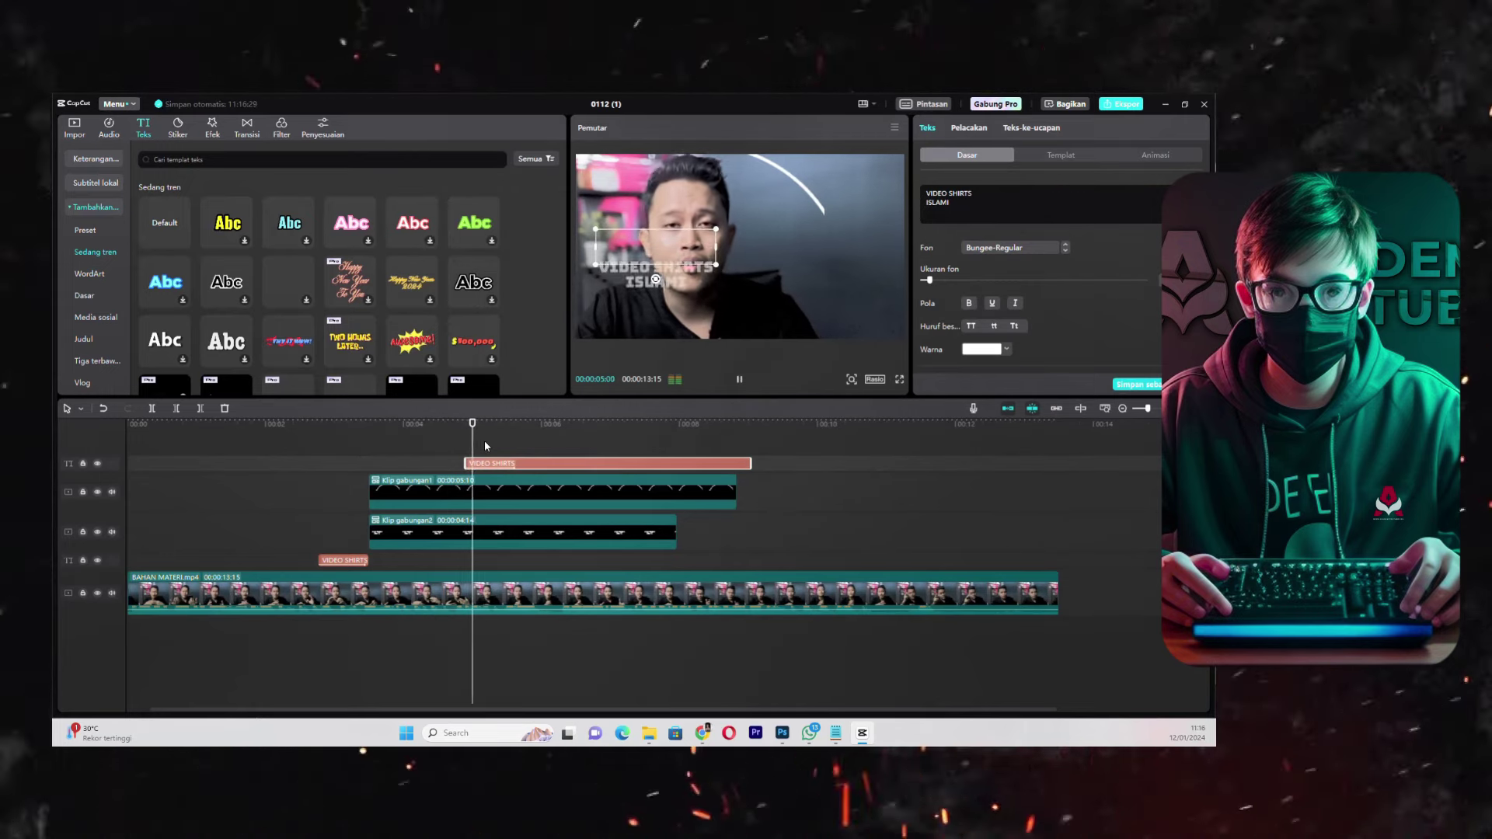
key(space)
drag(665, 248, 834, 249)
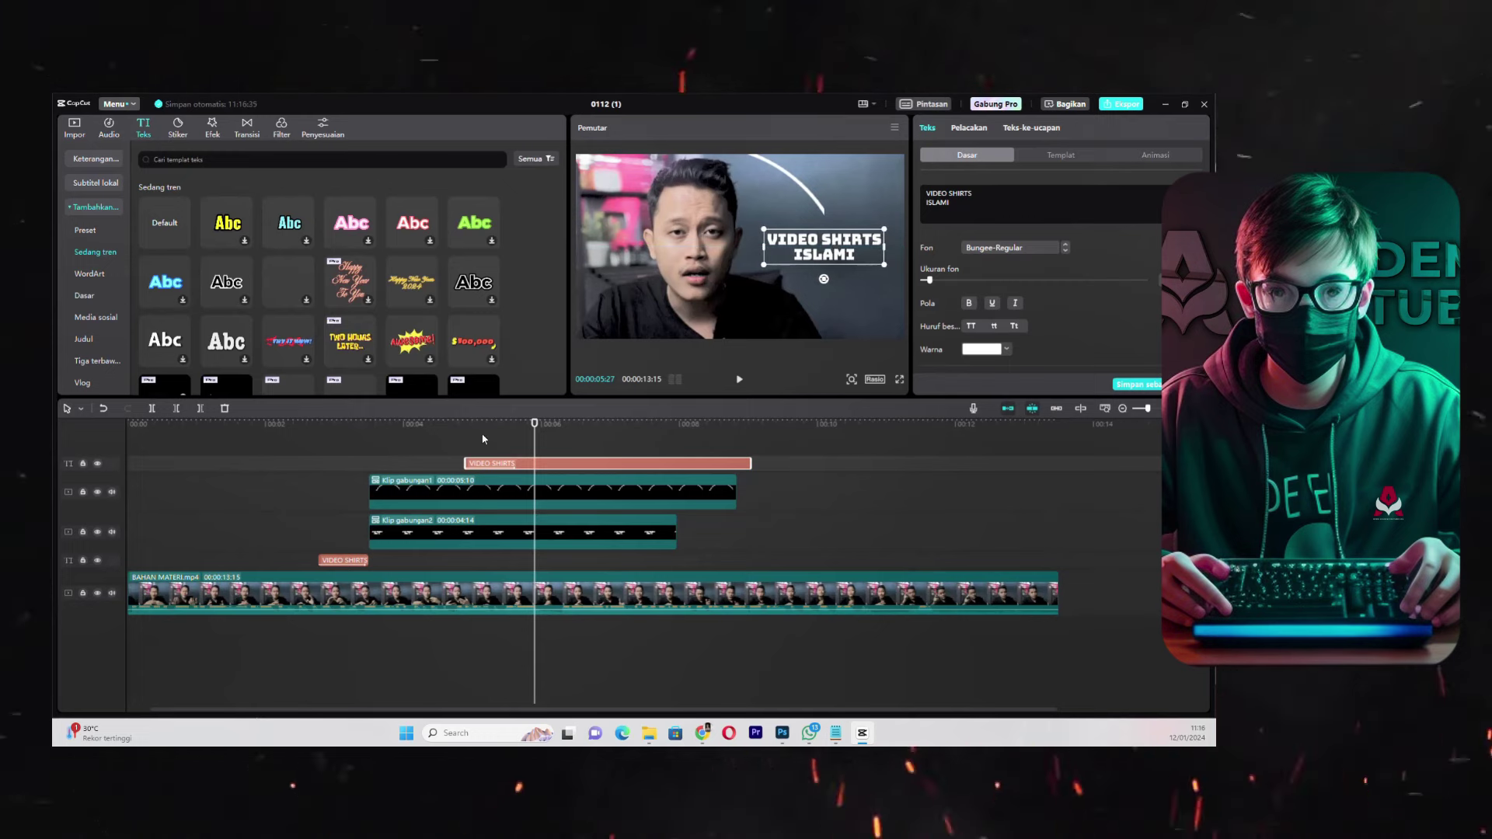
- Replace the copied title's text with "JUTAAN" on the first line and "SUBSCRIBER" on the second
click(422, 427)
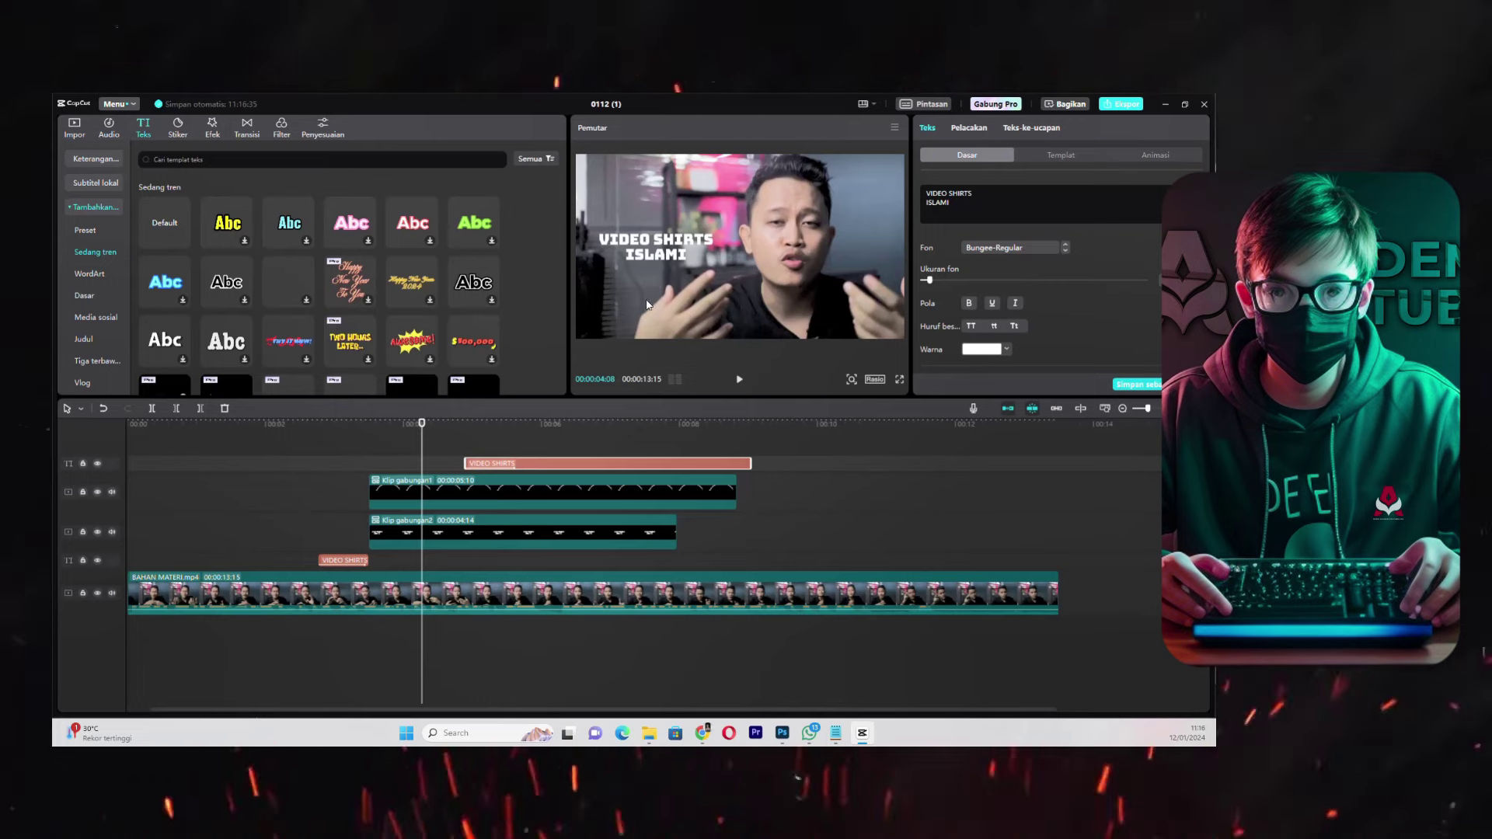
key(space)
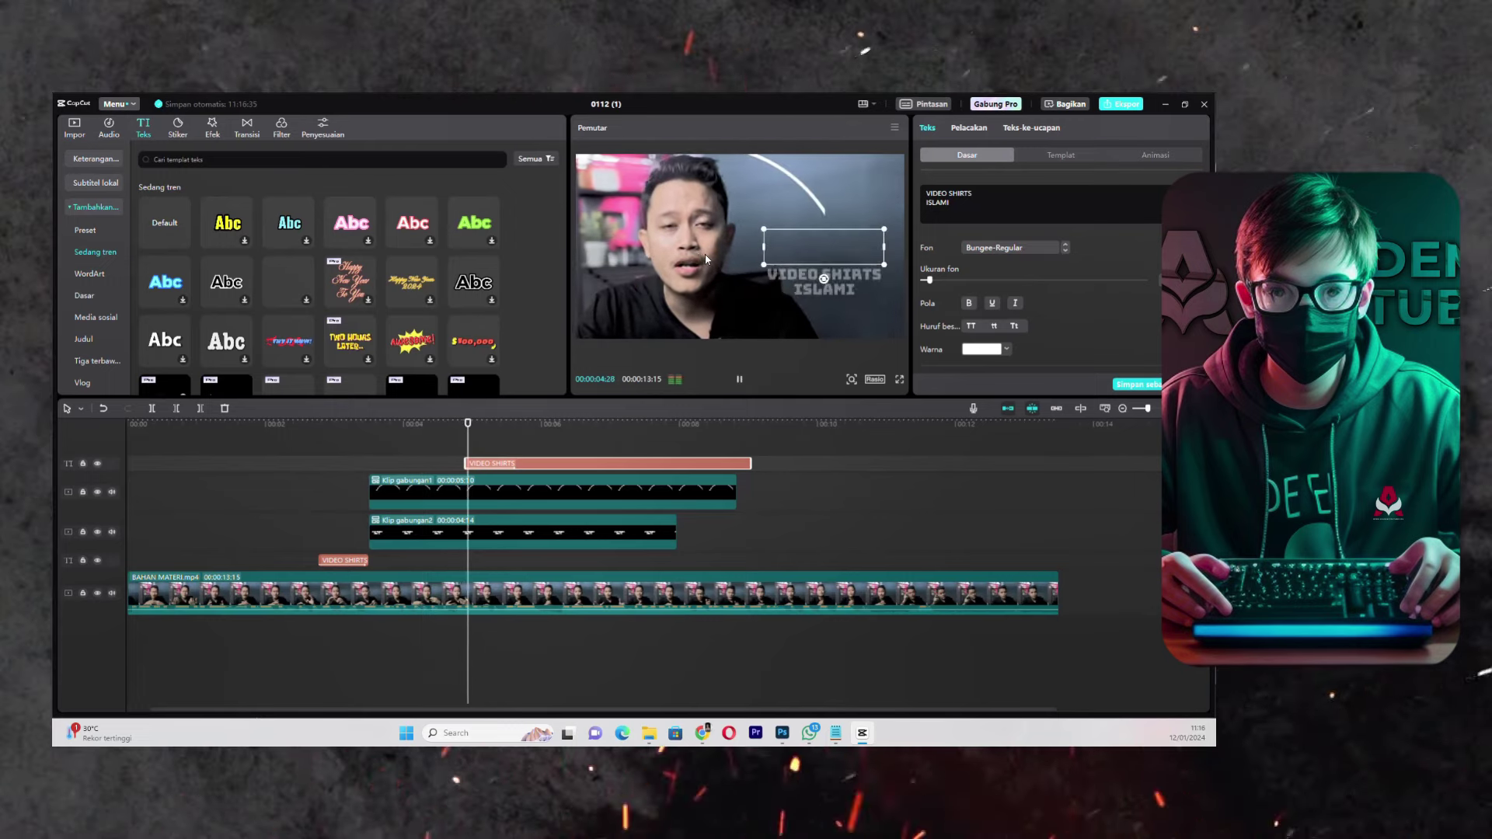
key(space)
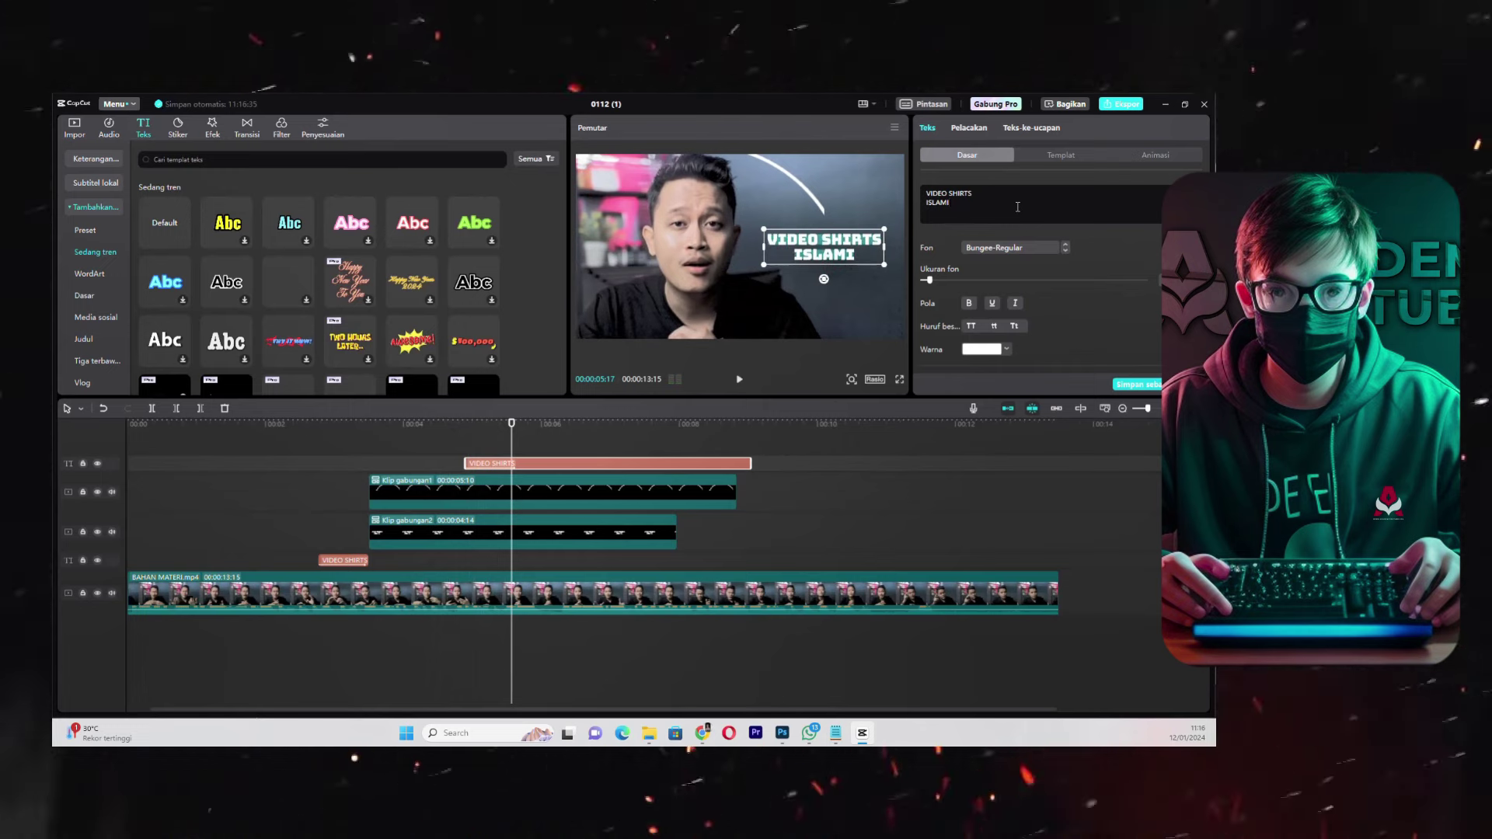
text(J)
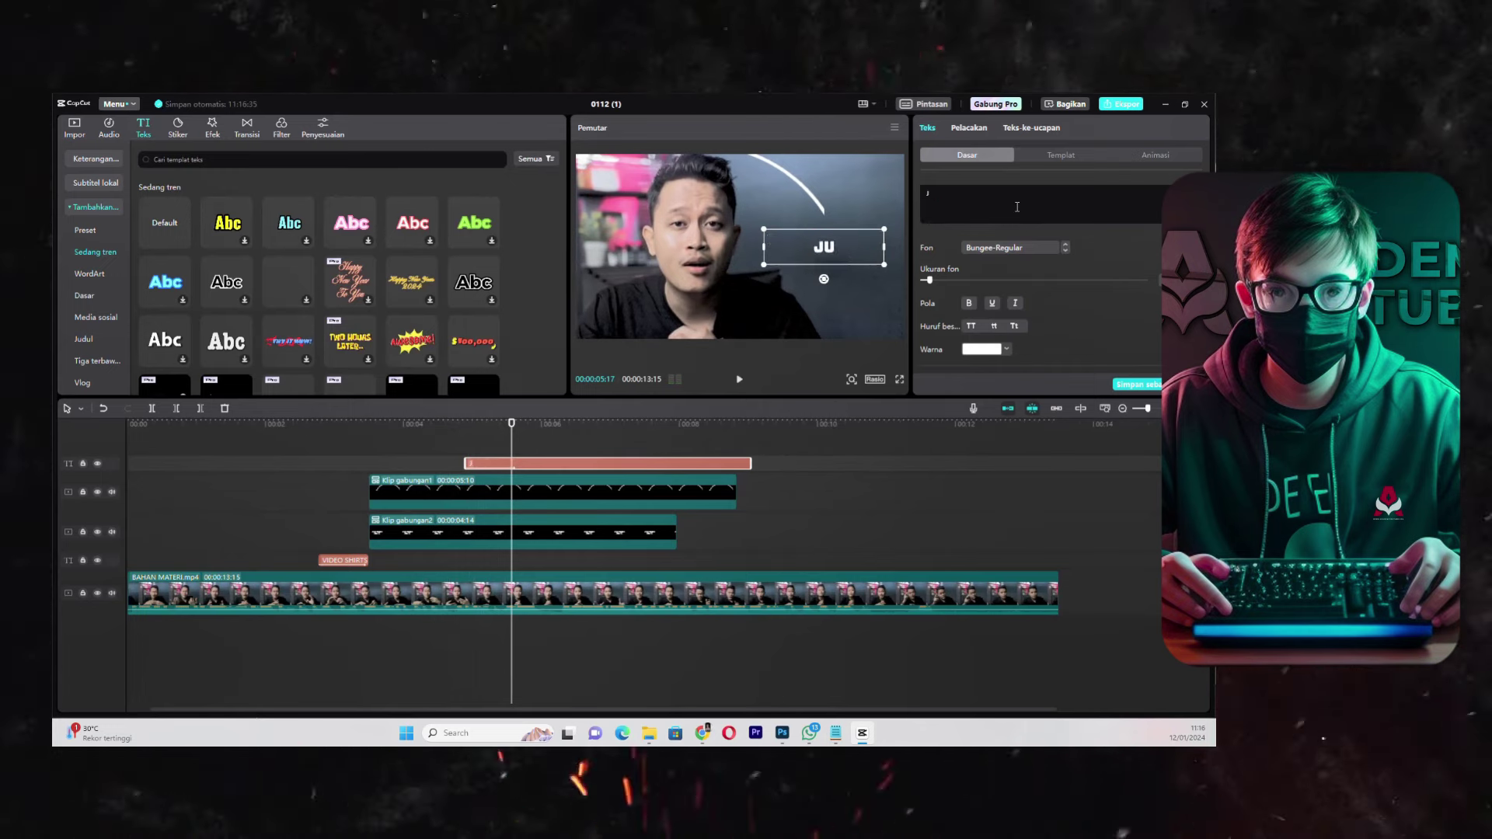
text(UTAAN)
key(Return)
text(SU)
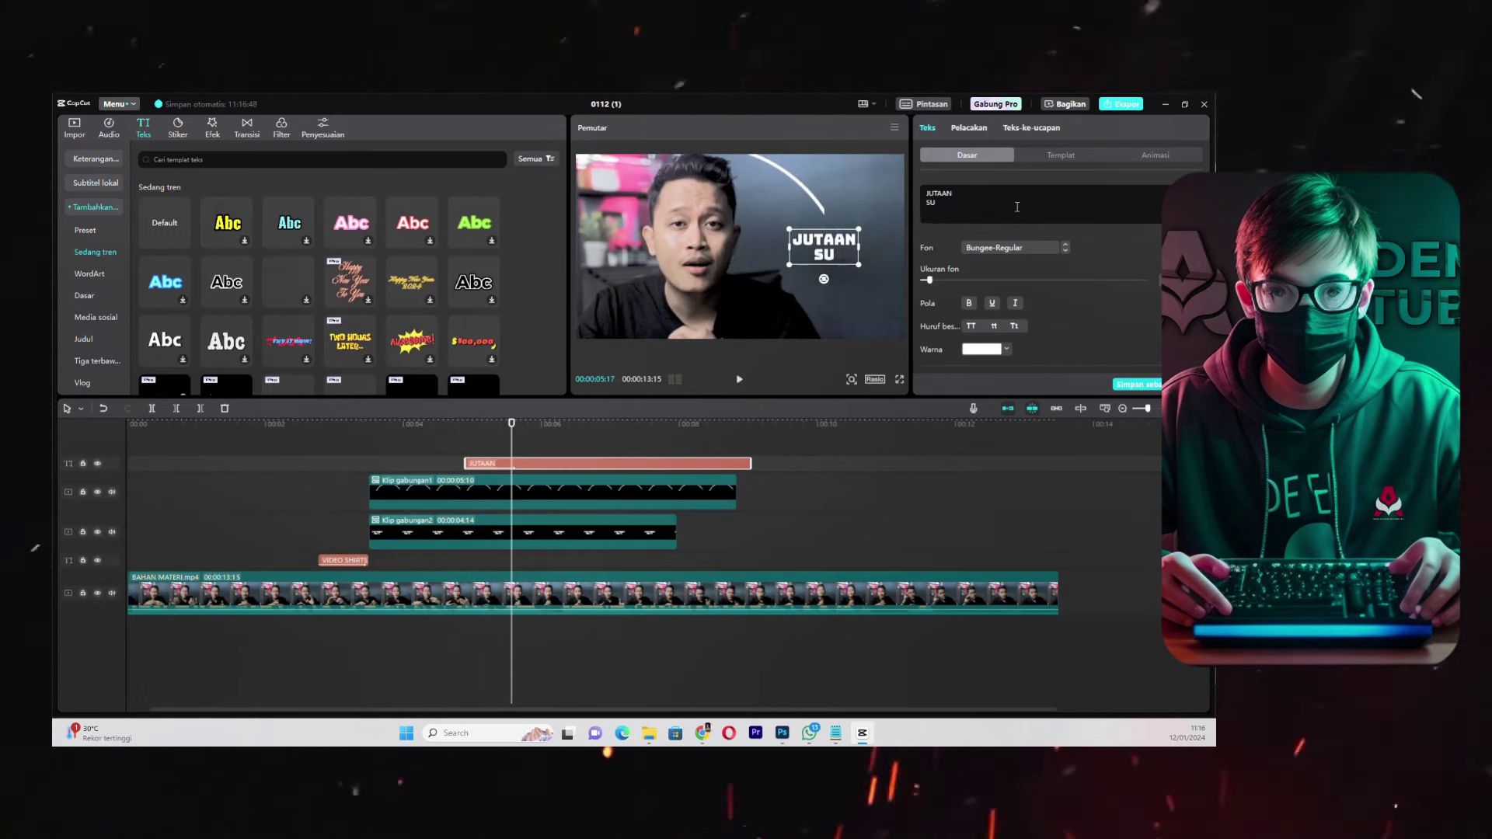
text(BSCRIBER)
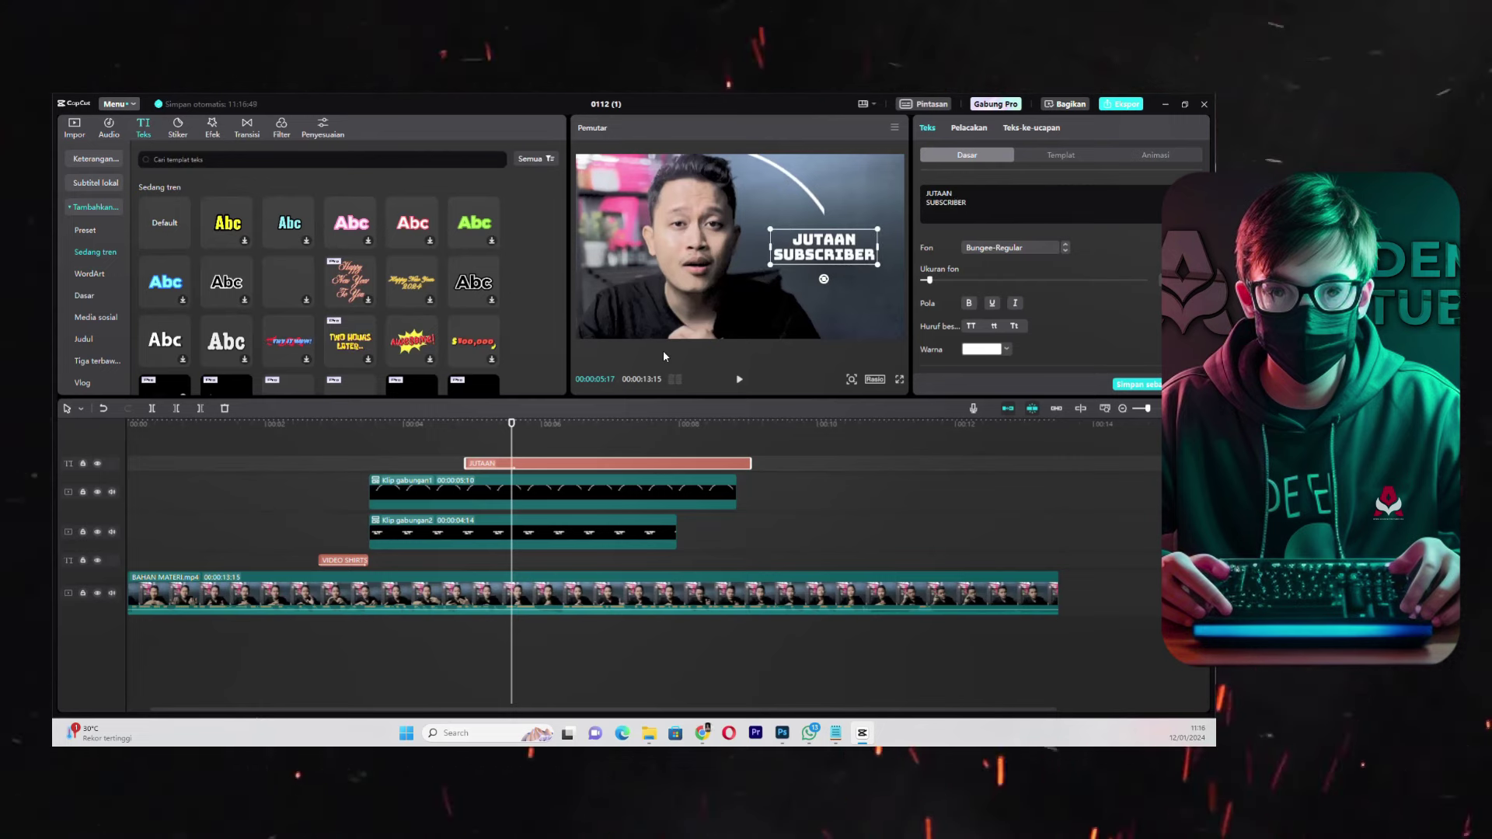
- Play the title's entrance and shift the "JUTAAN SUBSCRIBER" text clip about half a second earlier
click(405, 424)
key(space)
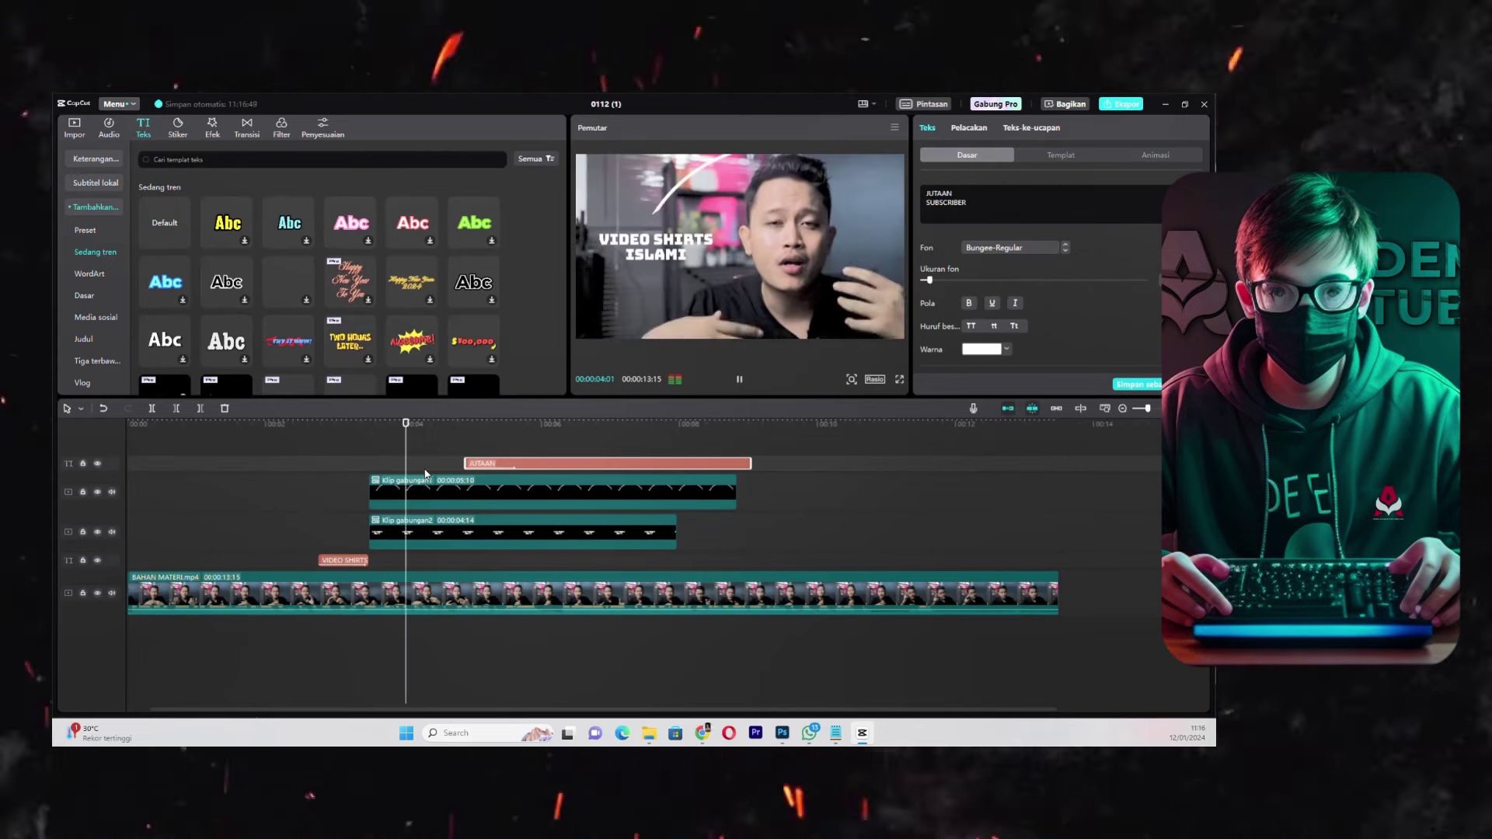
key(space)
click(516, 484)
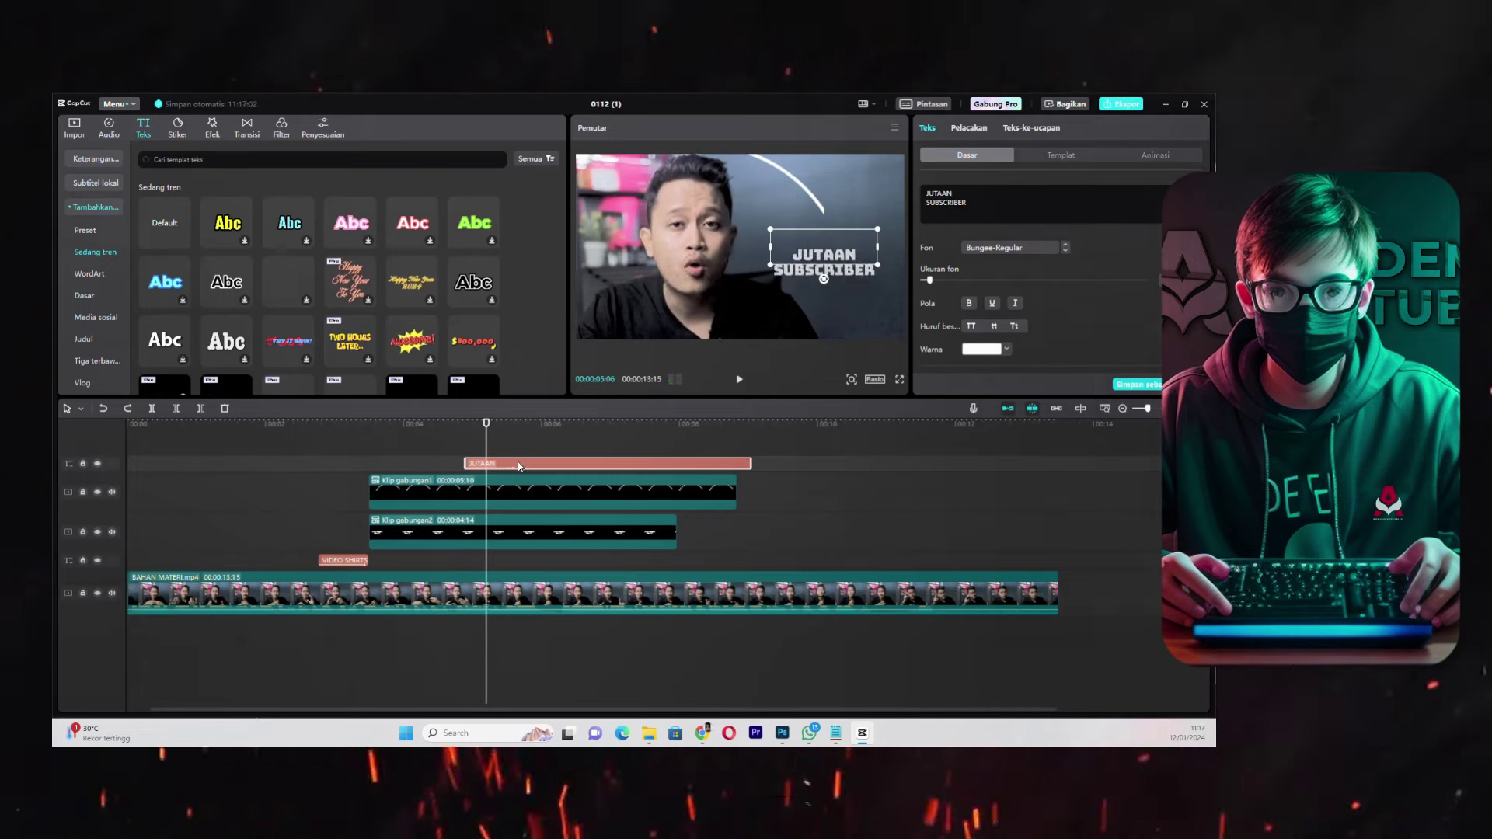
click(523, 464)
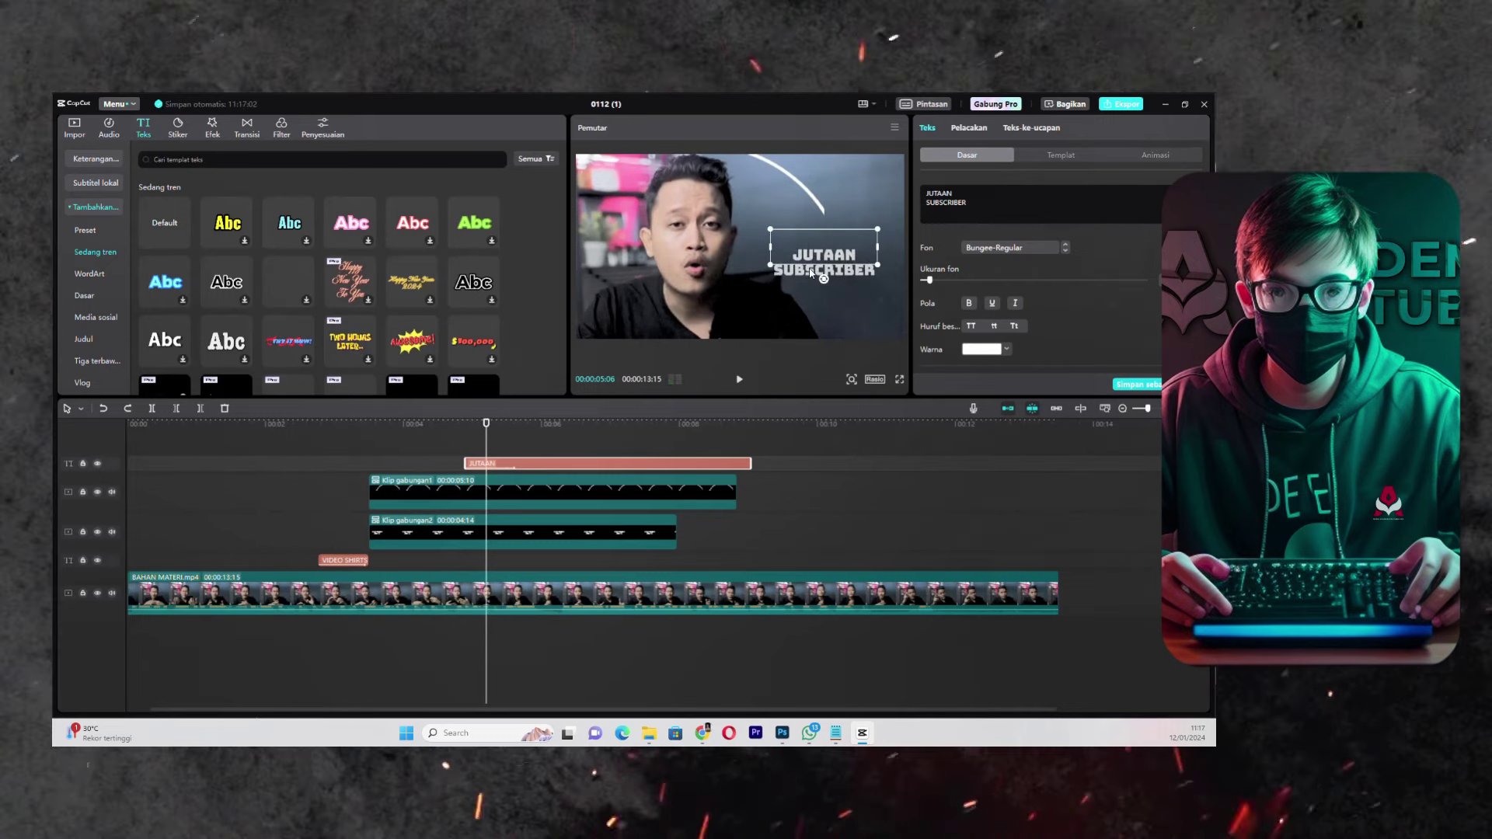
drag(548, 465, 502, 467)
- Preview the new timing from before the title's entrance and nudge the "JUTAAN SUBSCRIBER" clip slightly later
click(385, 428)
key(space)
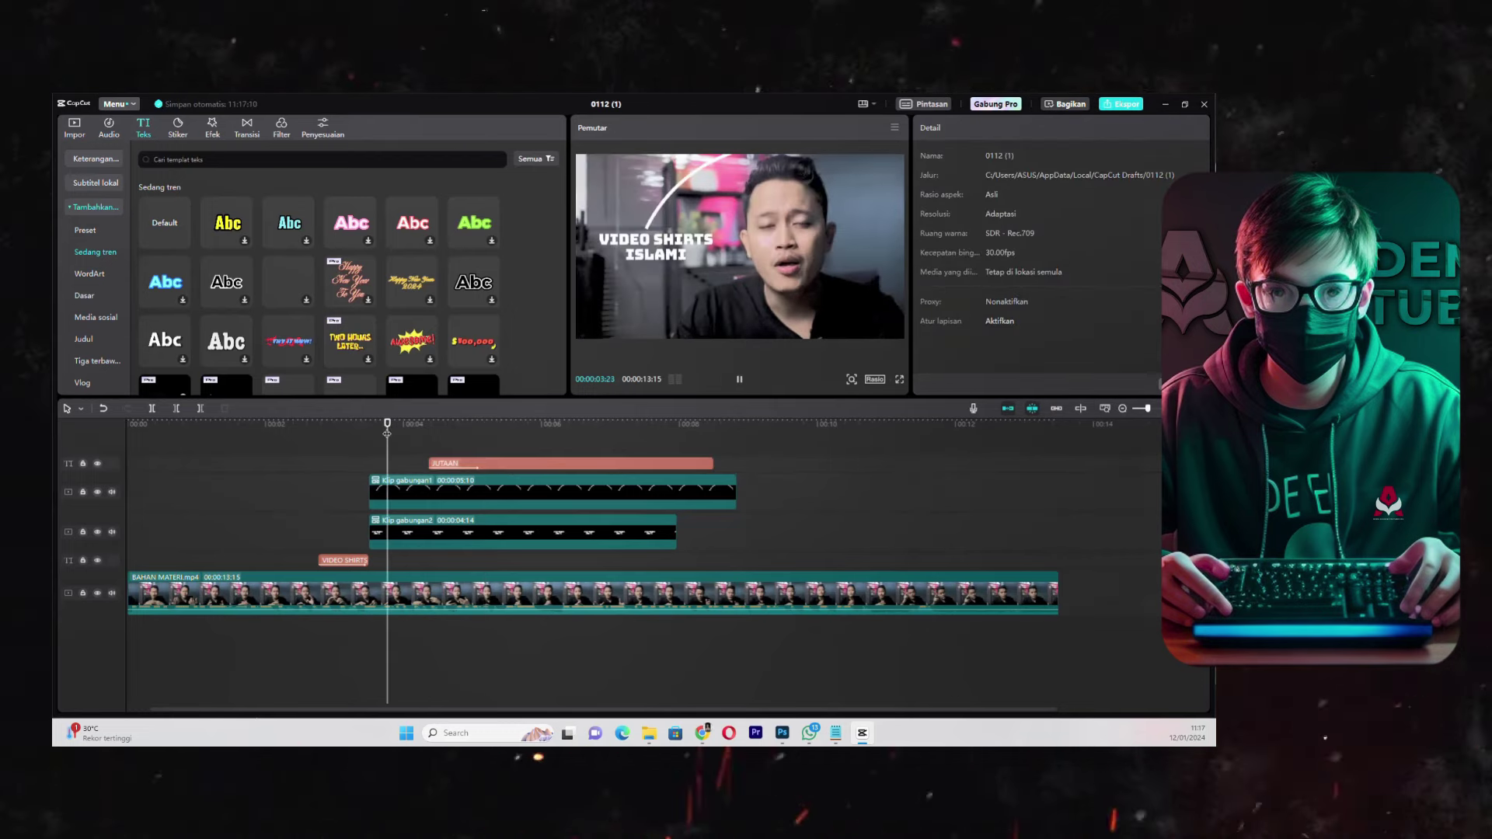
key(space)
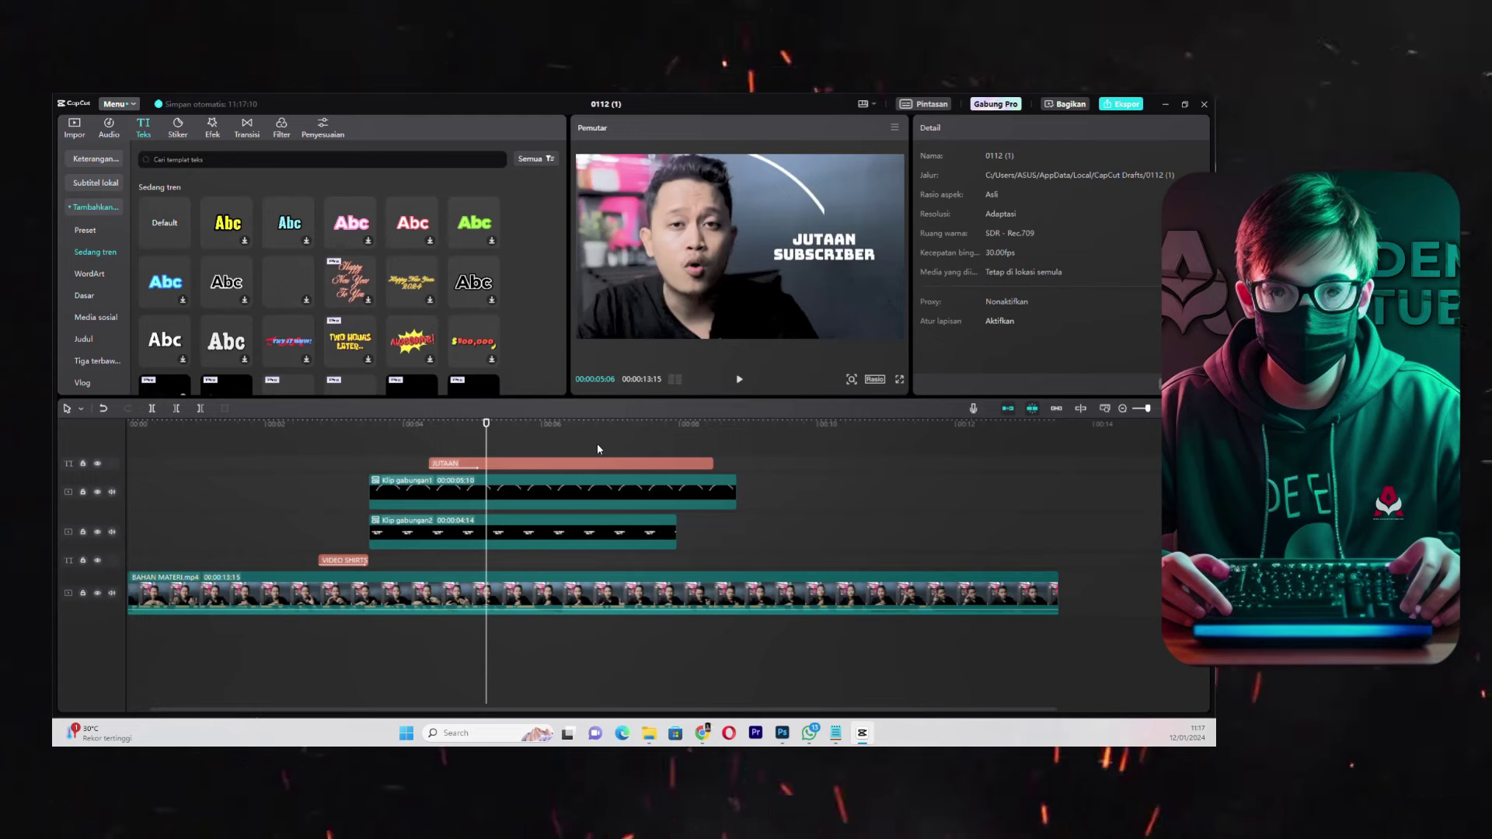
drag(491, 465, 496, 466)
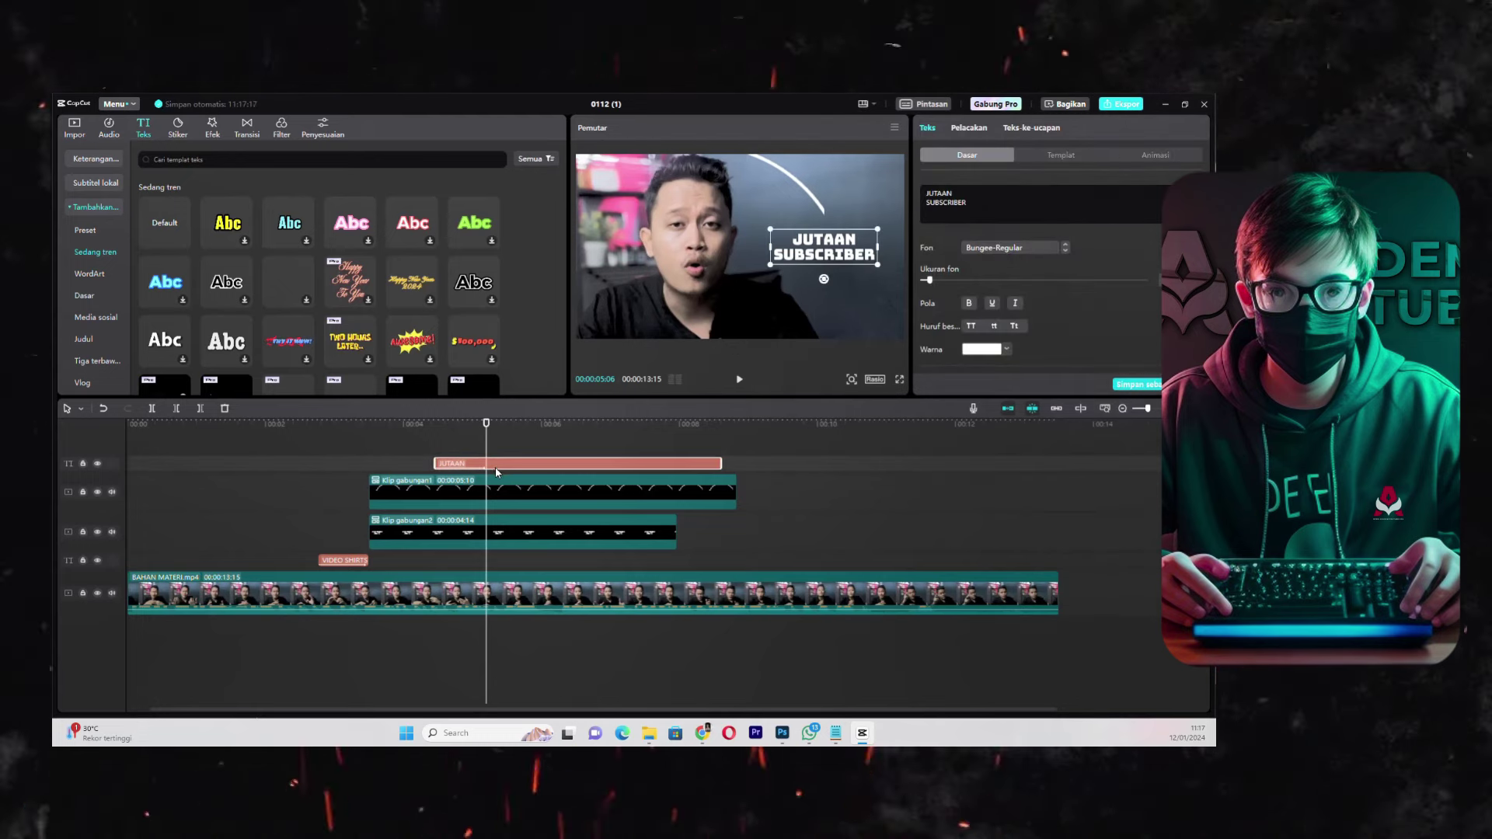
- Split the "JUTAAN SUBSCRIBER" clip at 00:00:05:06 and turn its second part into a combined clip
click(494, 491)
click(495, 531)
click(496, 465)
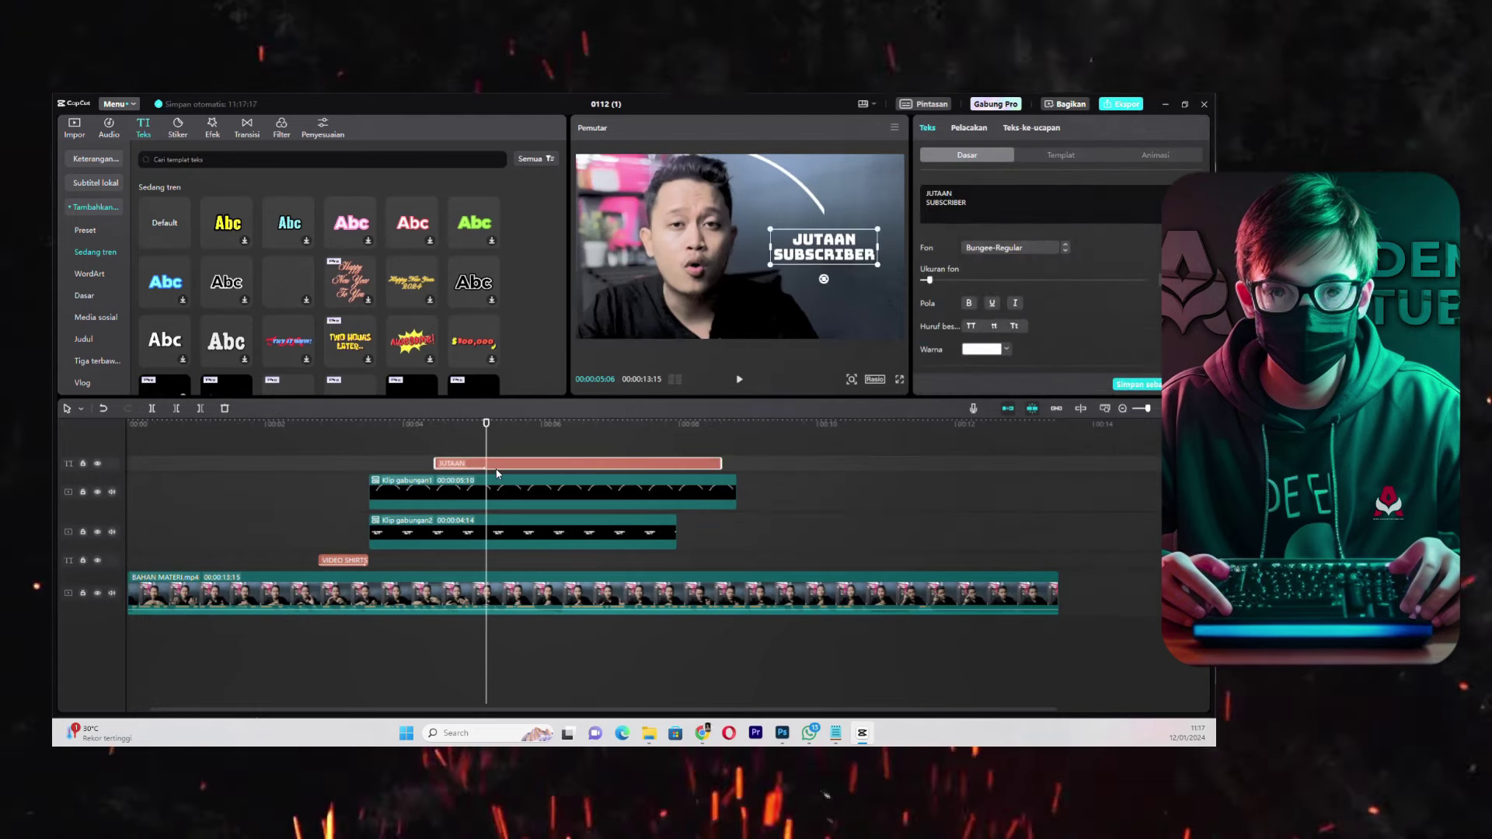
click(472, 579)
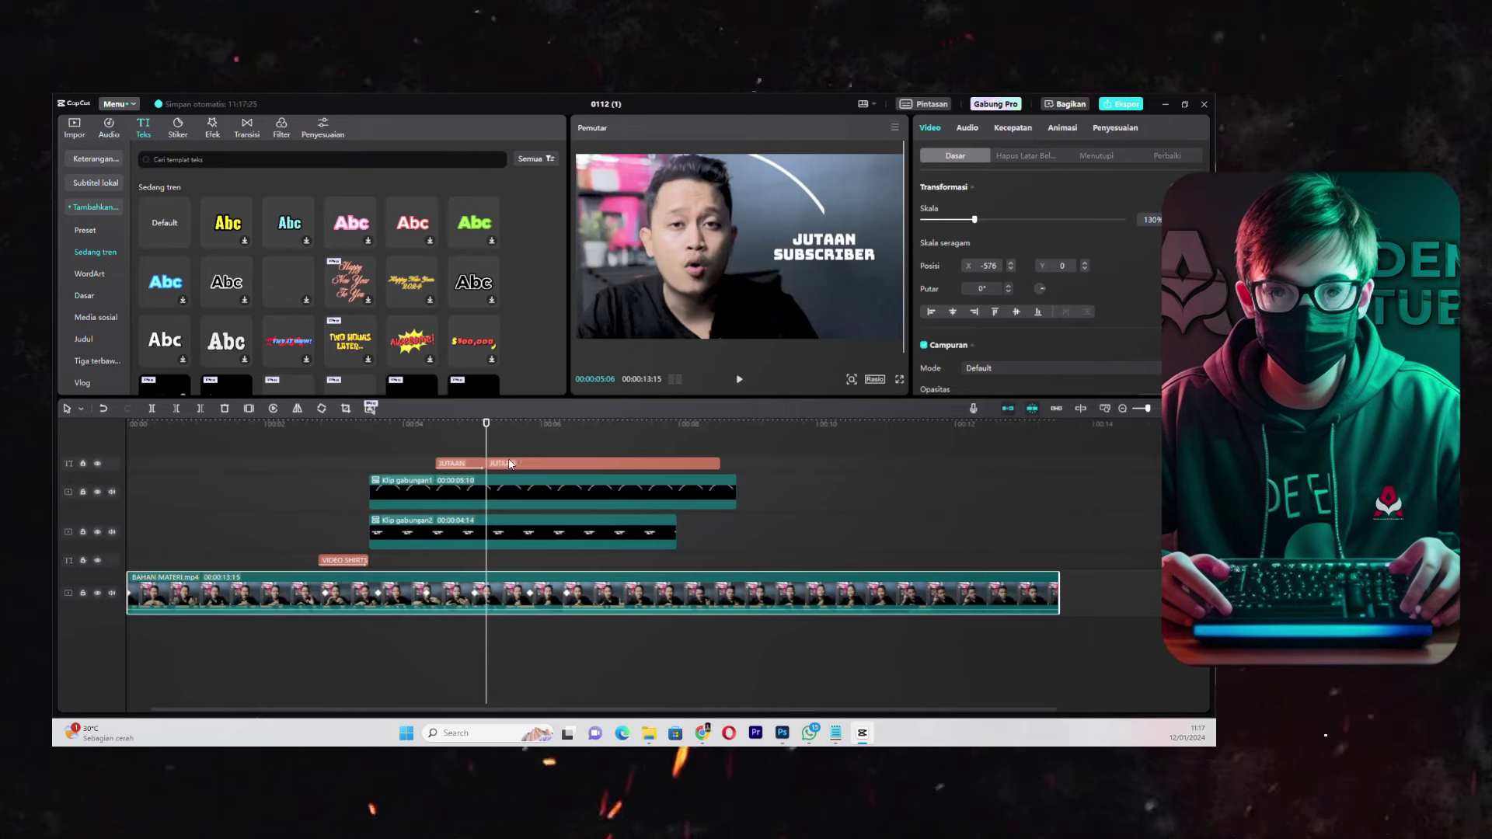
click(513, 464)
right_click(521, 466)
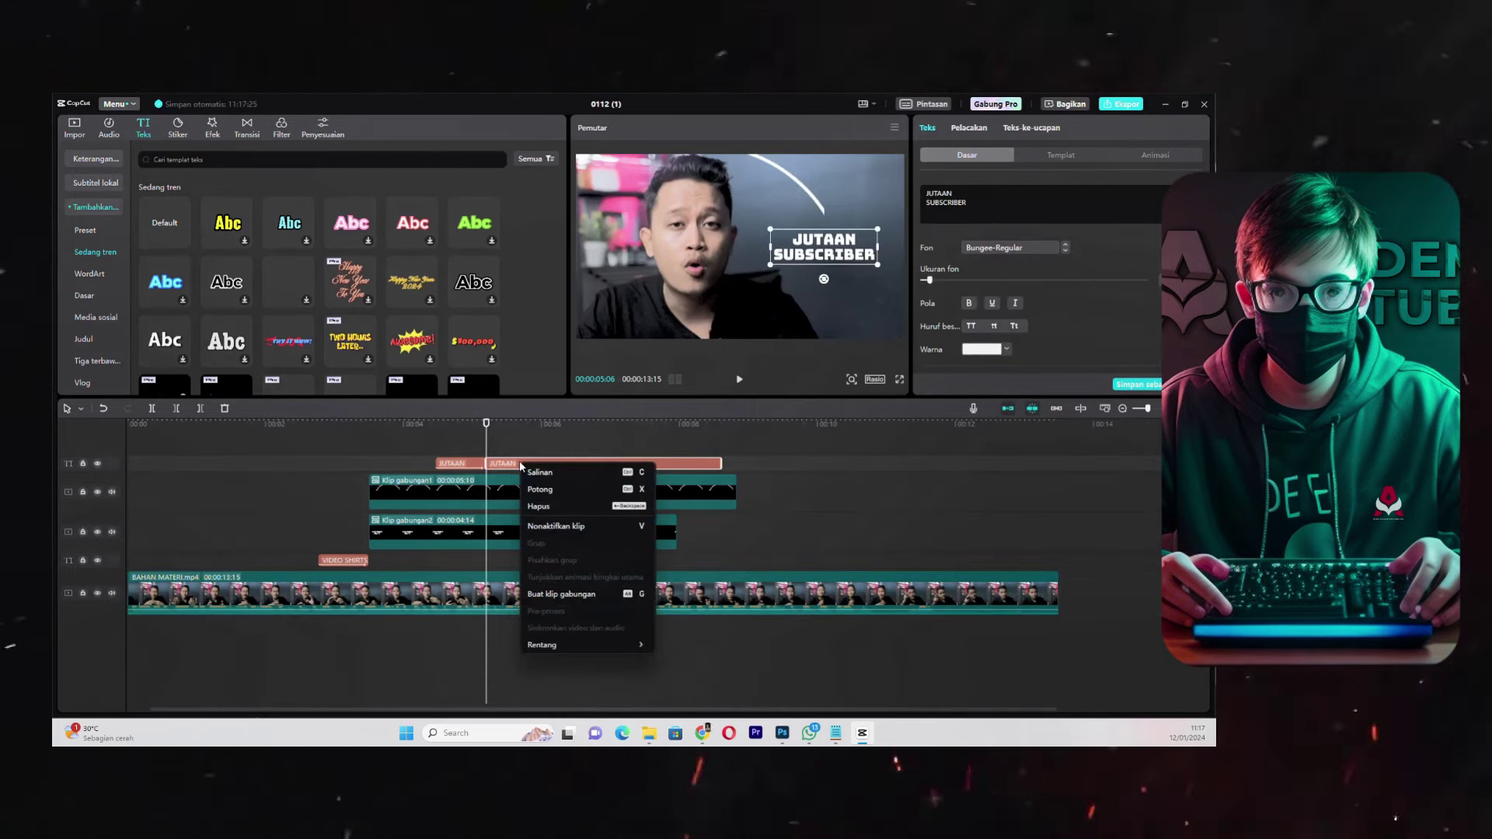
click(556, 595)
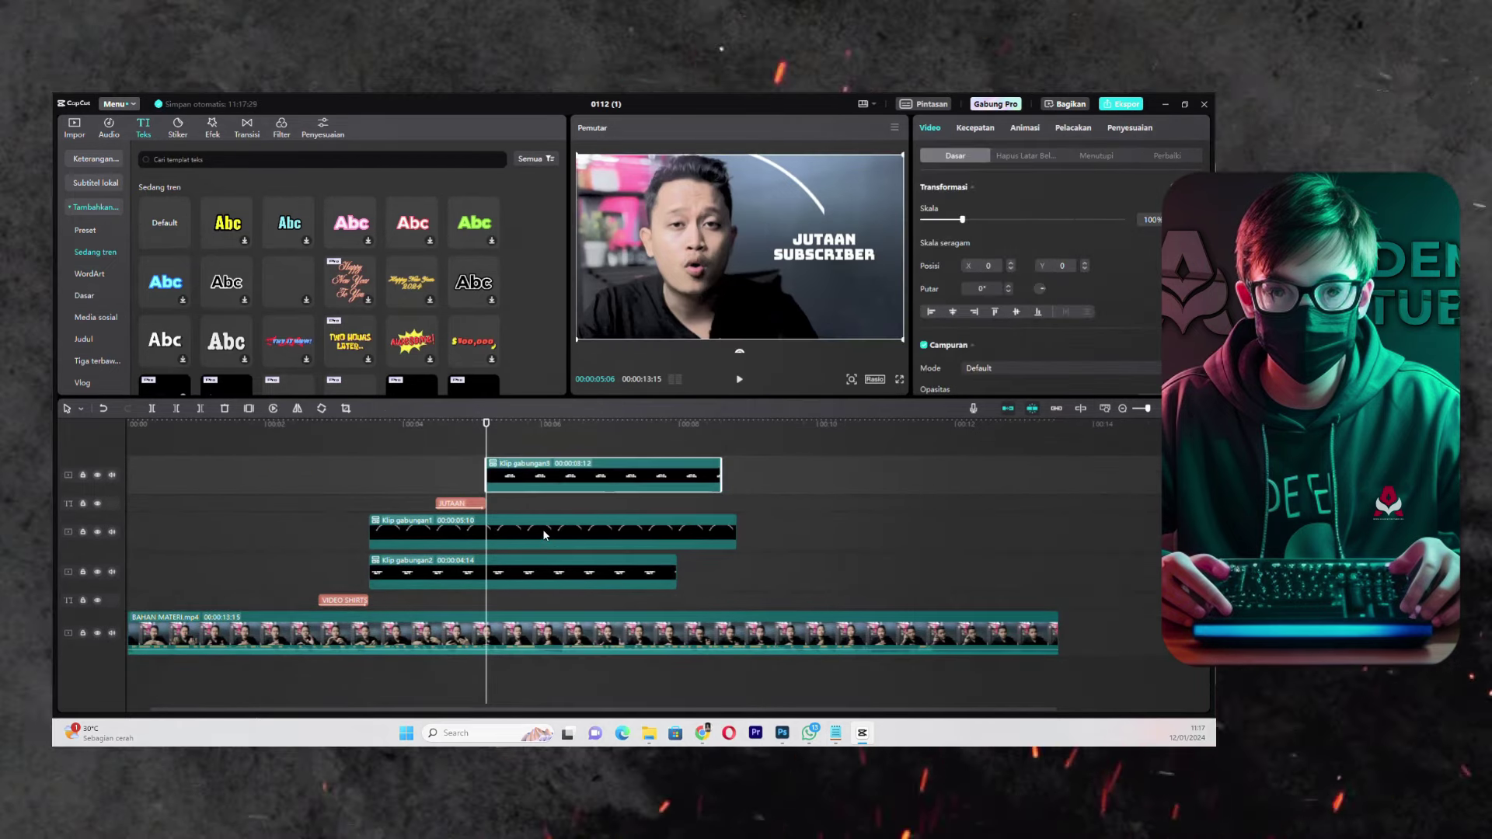
- Copy the main video's last three keyframes and paste them onto the "JUTAAN SUBSCRIBER" combined clip at 00:00:05:06
click(520, 640)
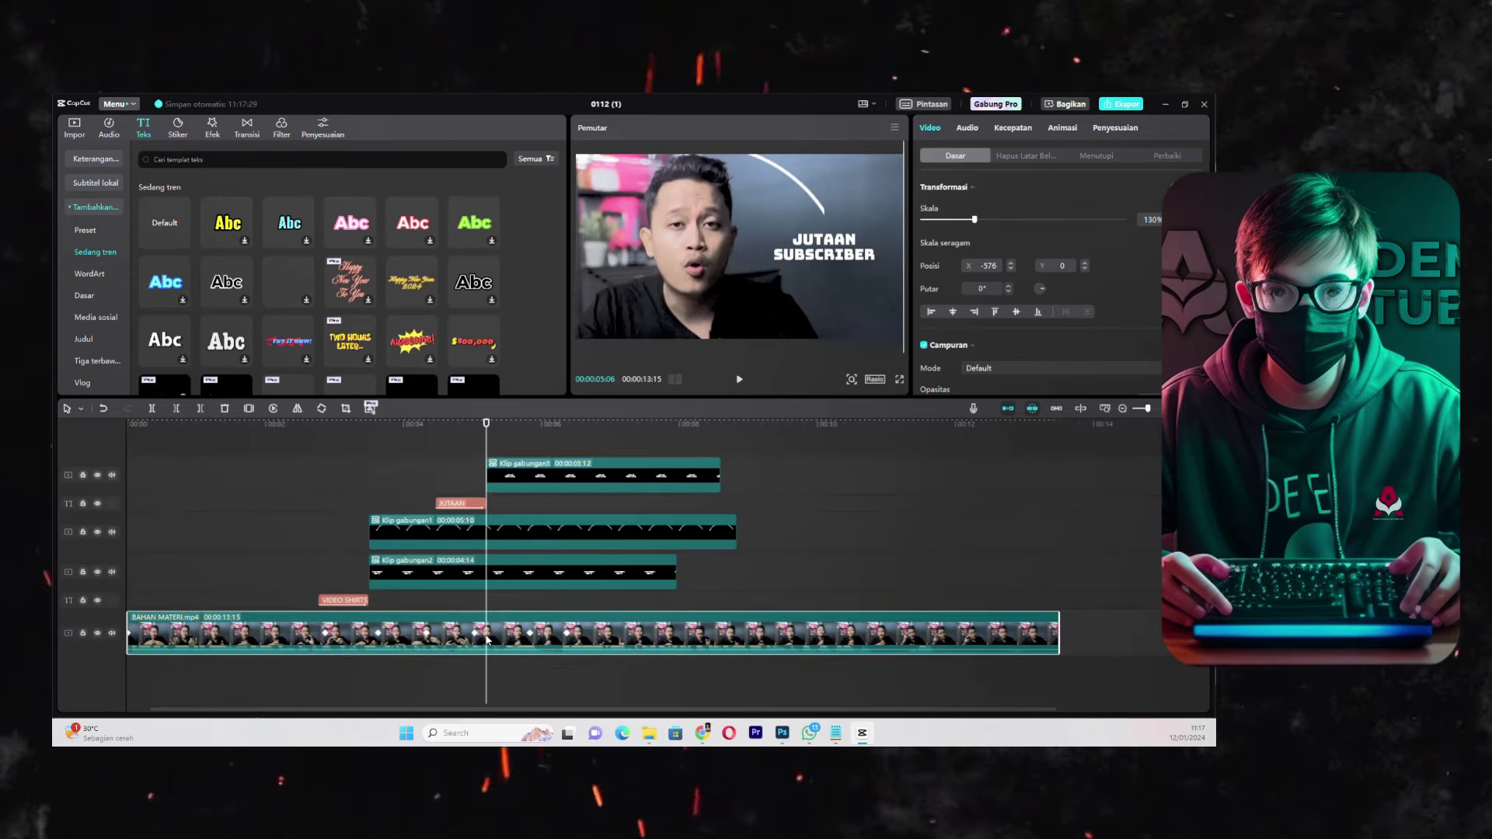
key(Left)
key(Left)
key(Left)
key(Left)
key(Left)
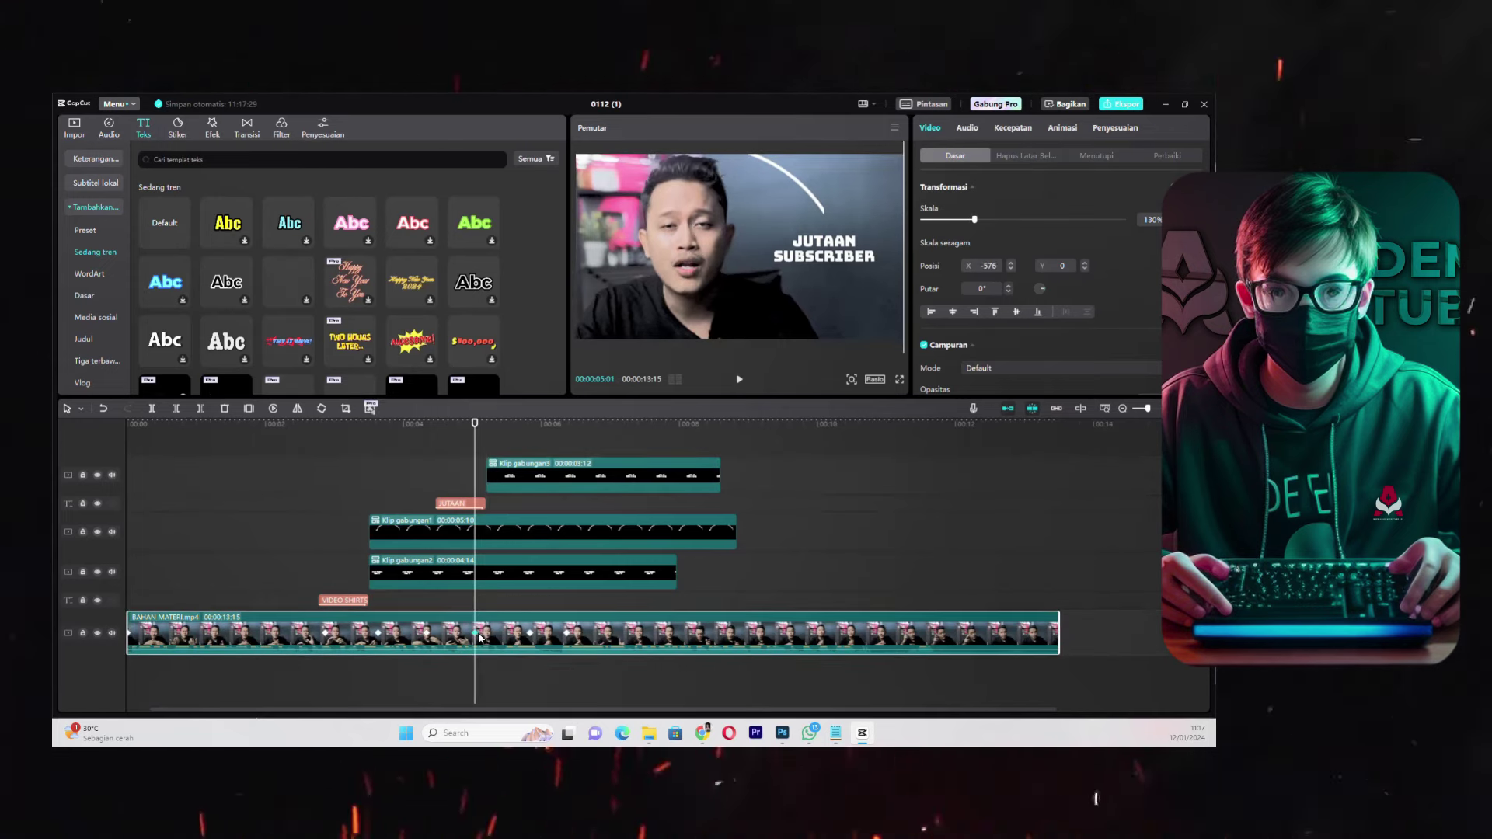
click(531, 638)
click(566, 637)
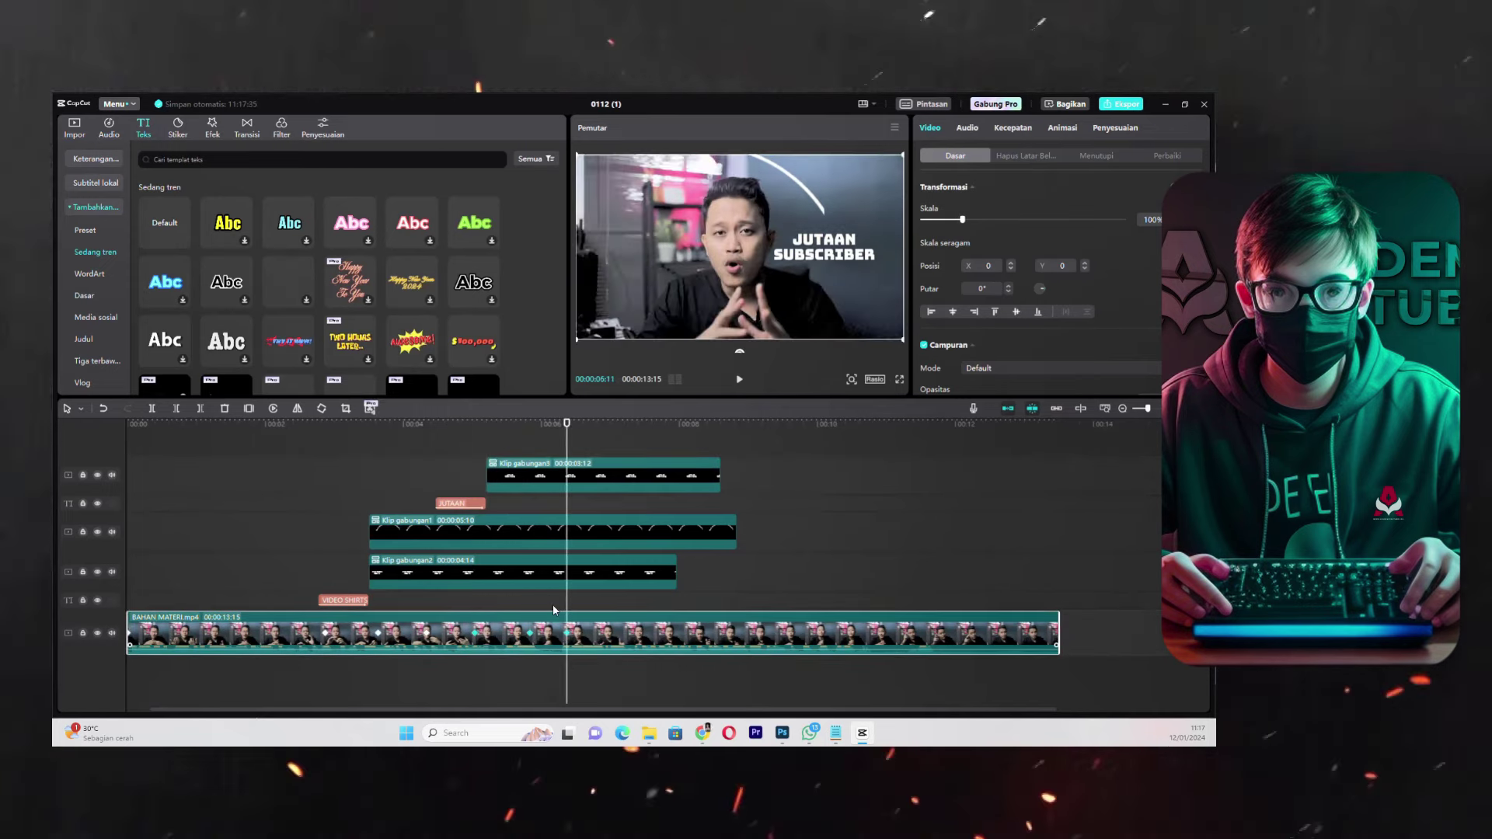
click(513, 476)
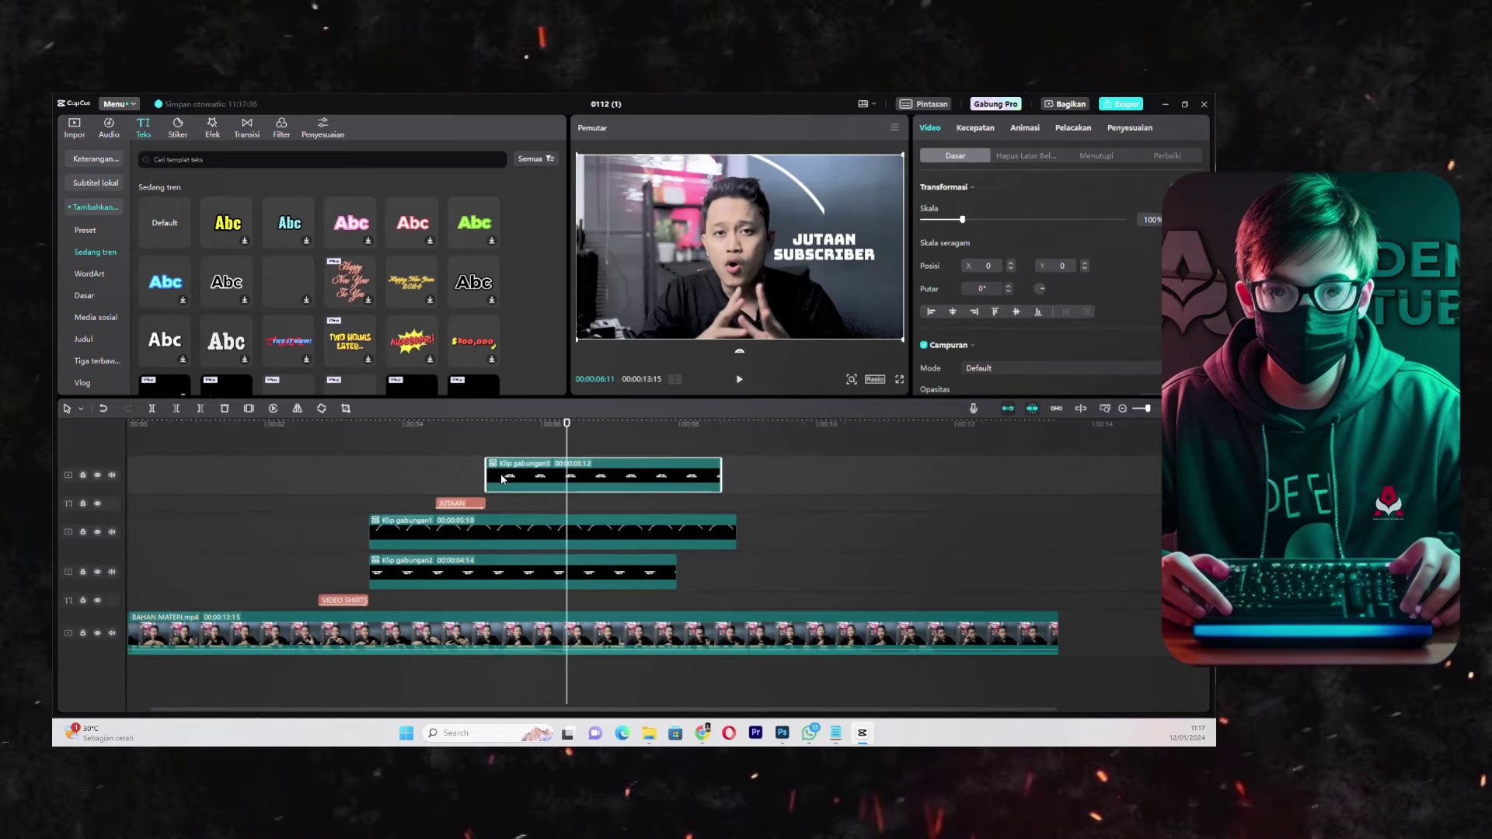
click(509, 426)
click(486, 427)
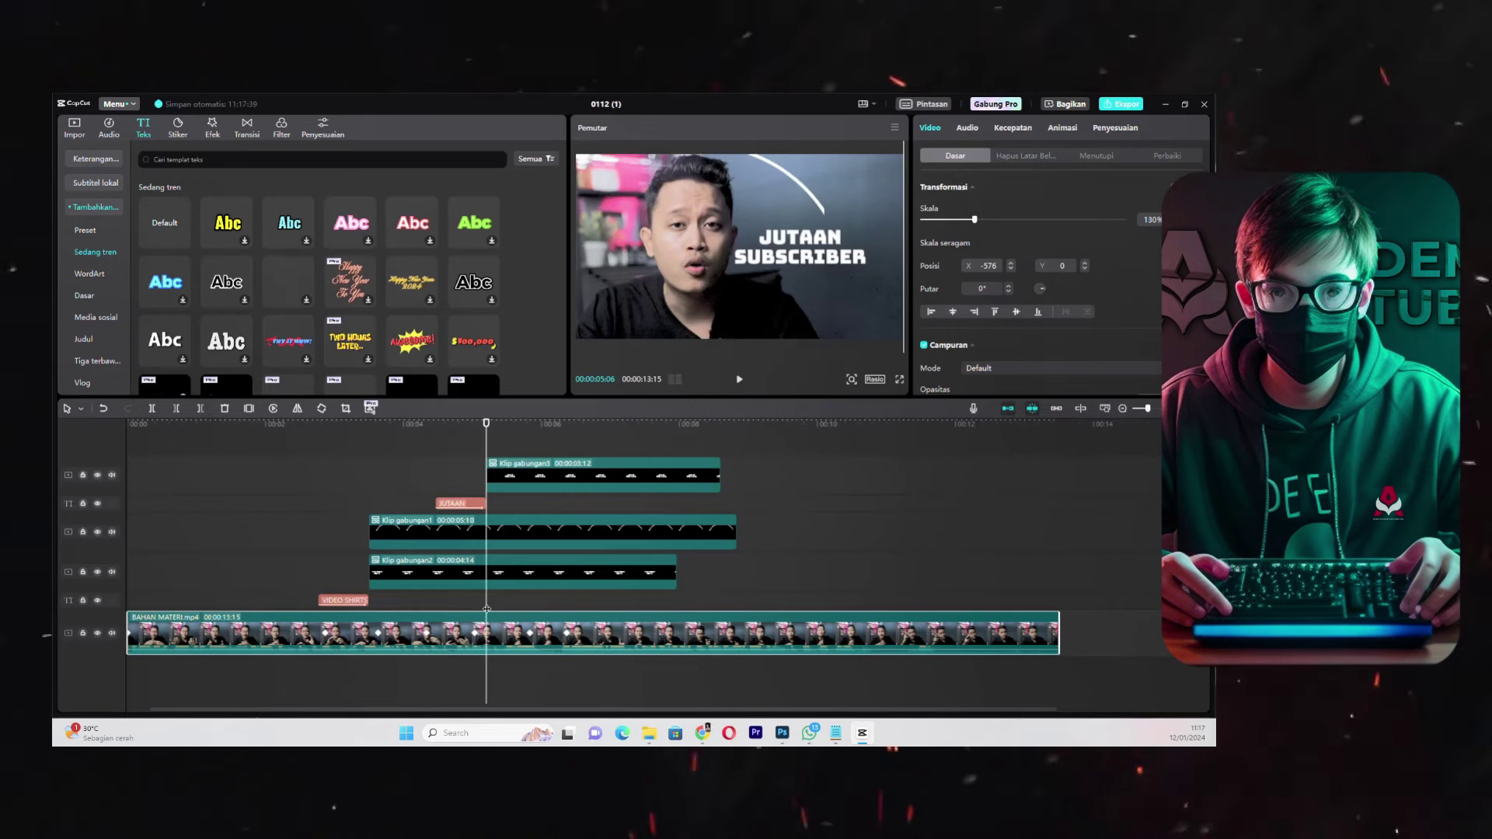
- Shift the short "JUTAAN" text clip and its combined clip earlier so their cut meets the video's keyframe at 00:00:05:01
click(475, 631)
click(510, 482)
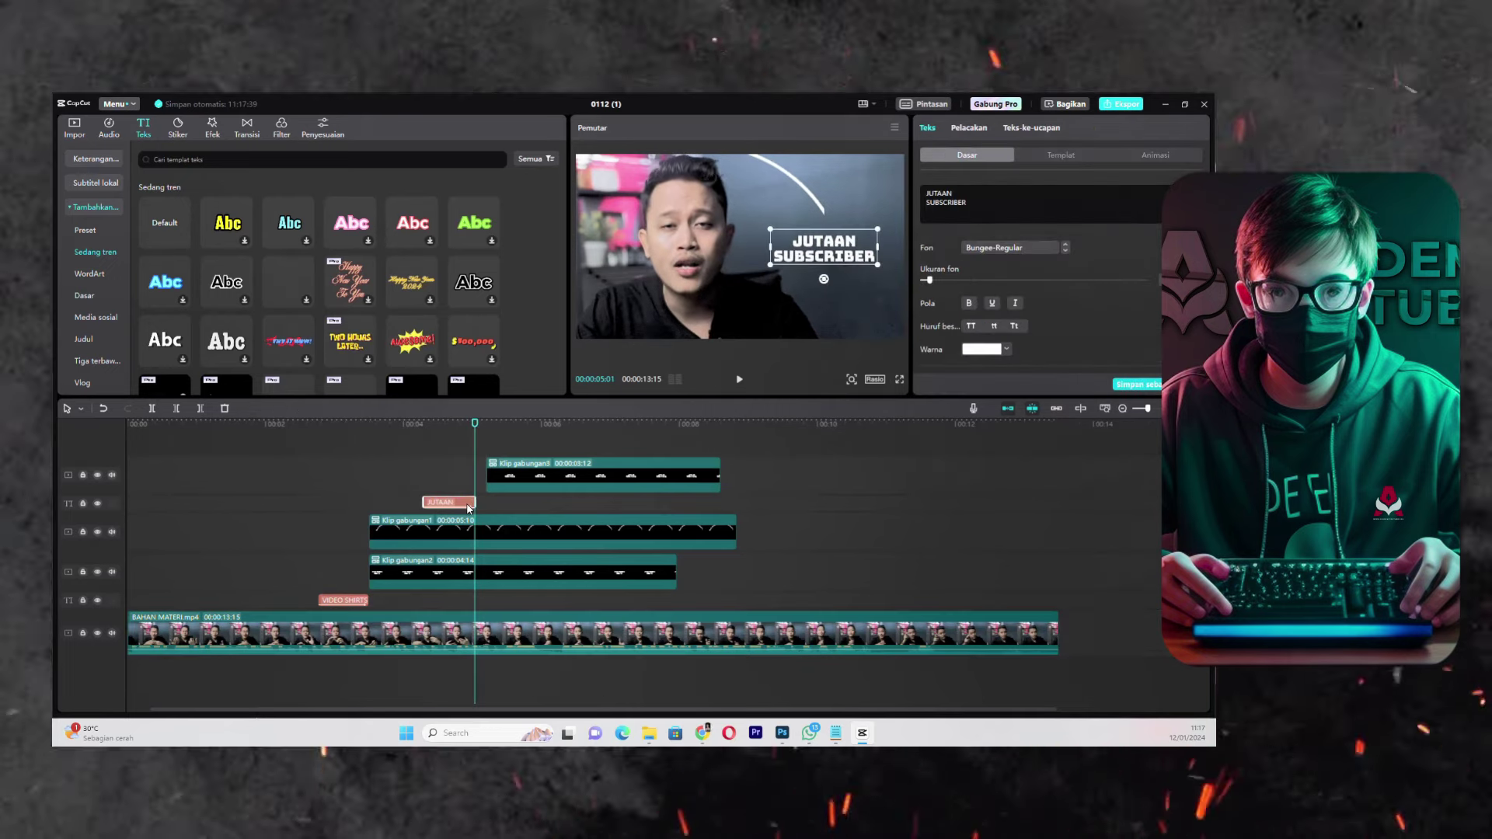
mouse_move(510, 483)
mouse_down()
mouse_move(505, 501)
mouse_move(501, 488)
mouse_up()
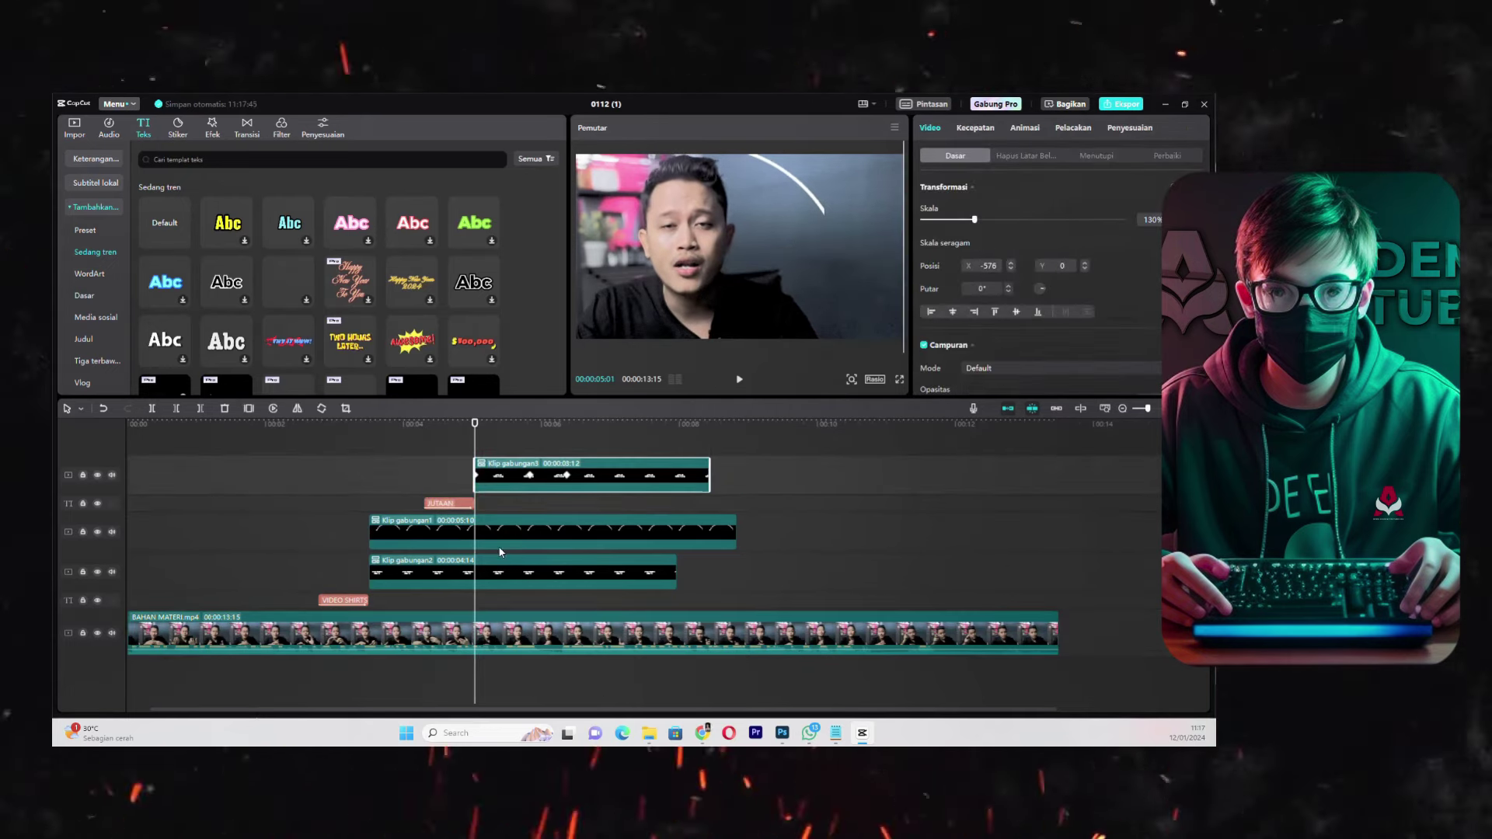
- Play the section across the cut at 00:00:05:01 to check the title's transition, and select the "JUTAAN SUBSCRIBER" combined clip
click(469, 633)
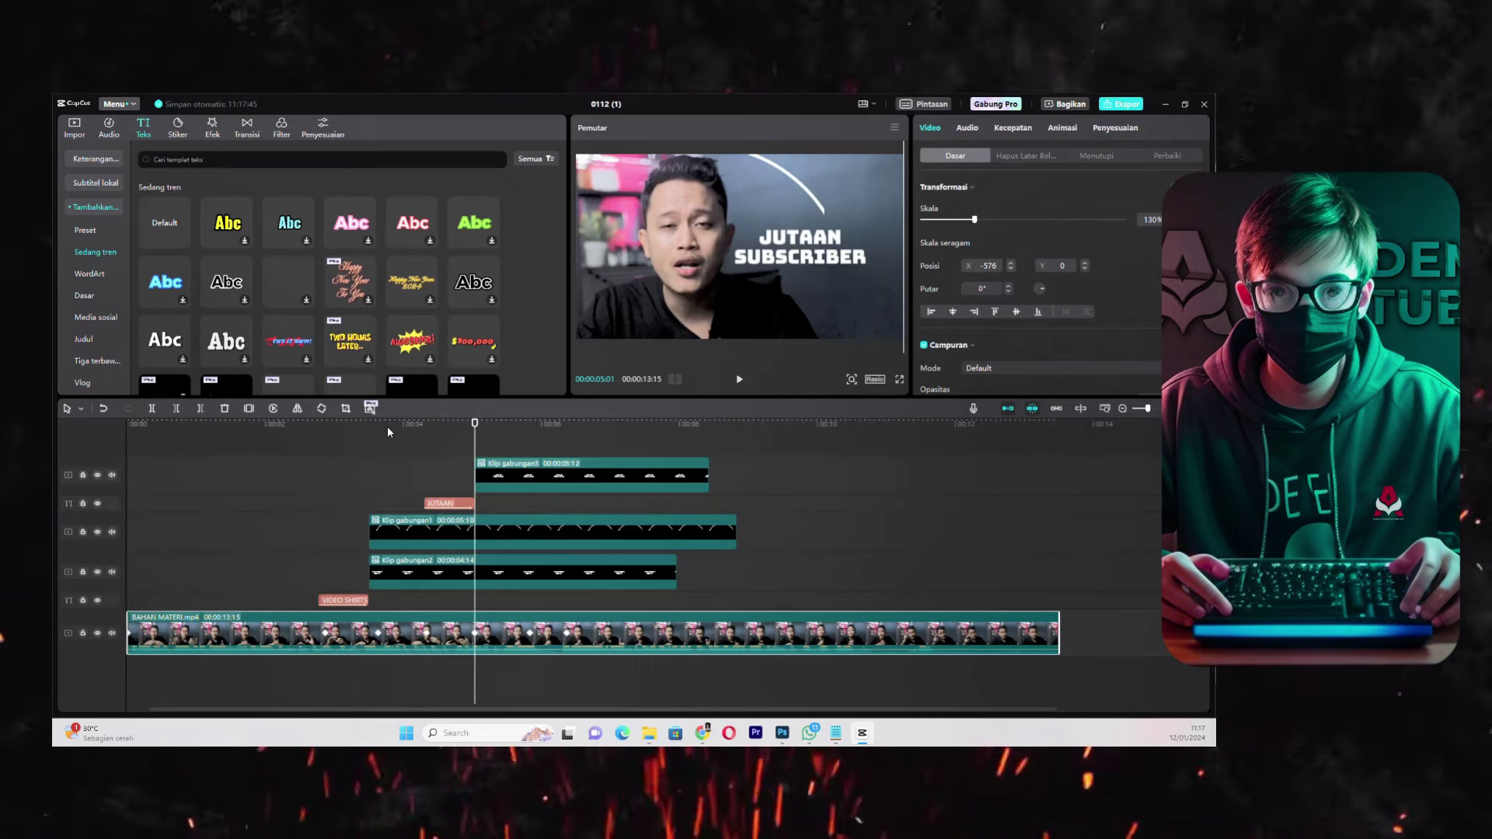
click(388, 432)
key(space)
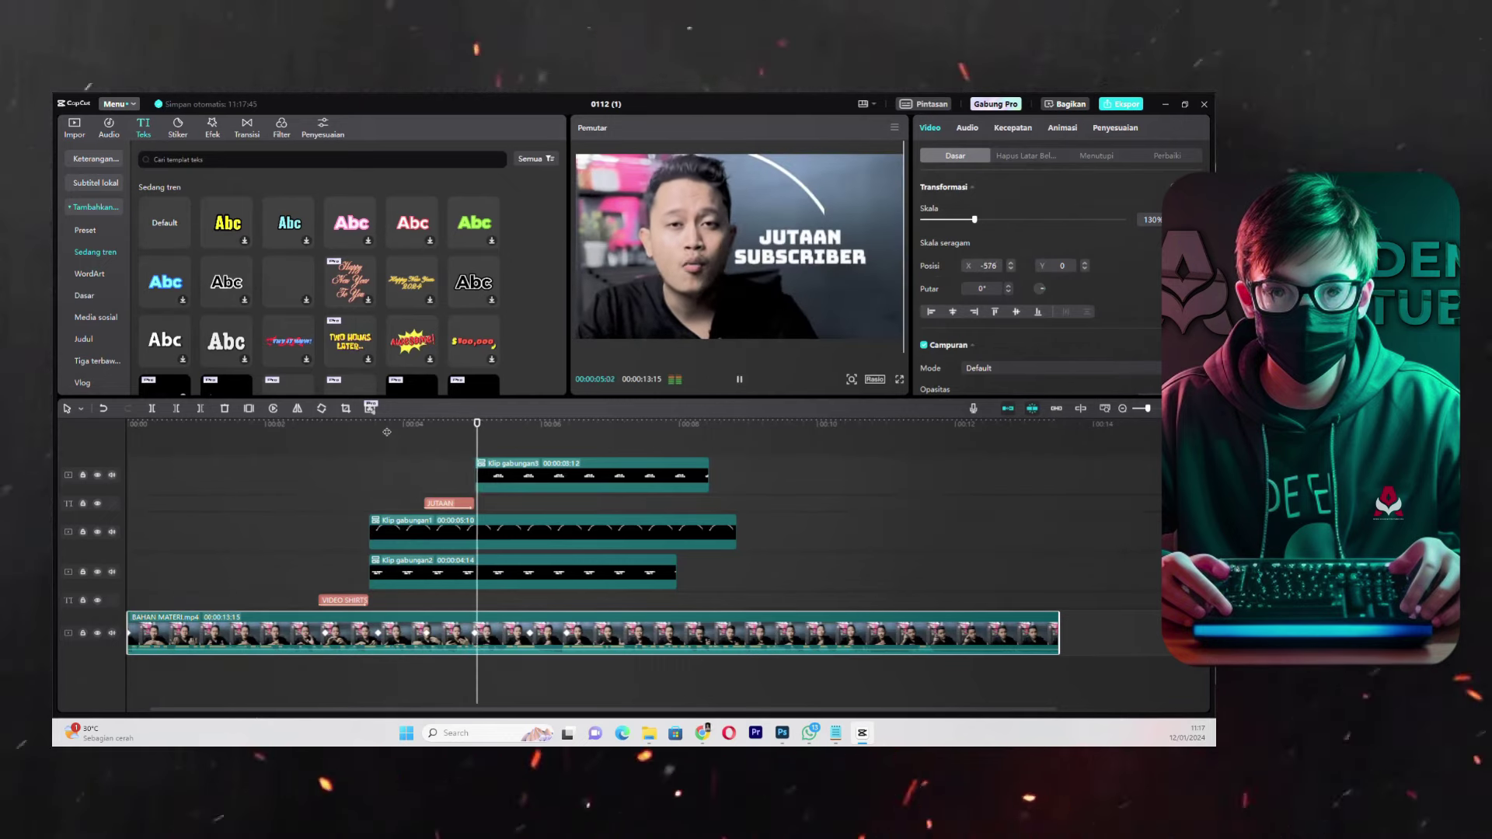
key(space)
click(803, 266)
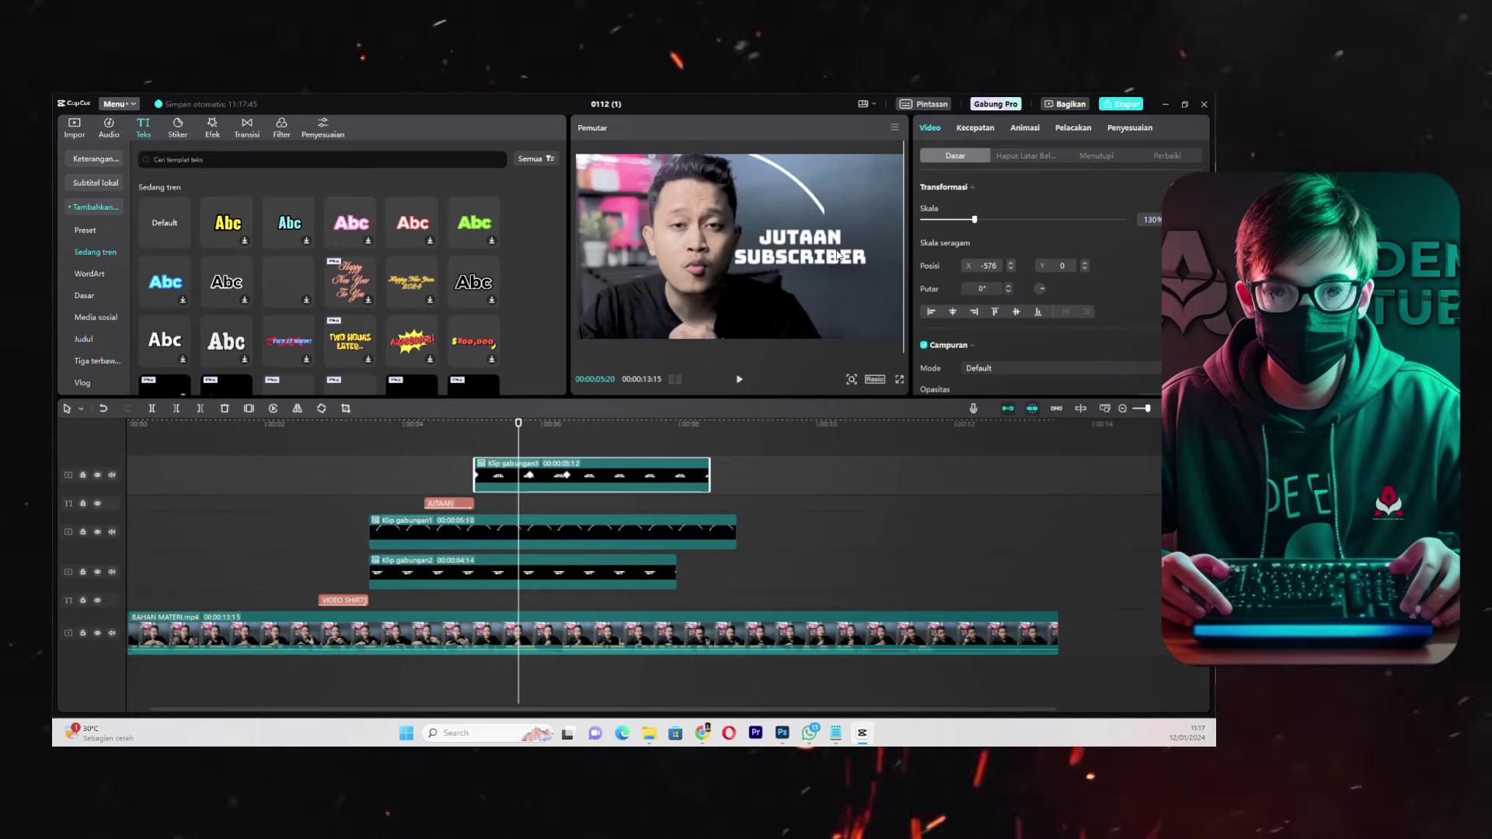
- Set the "JUTAAN SUBSCRIBER" combined clip's keyframe at 00:00:05:01 to 100% scale and X position 0
click(475, 473)
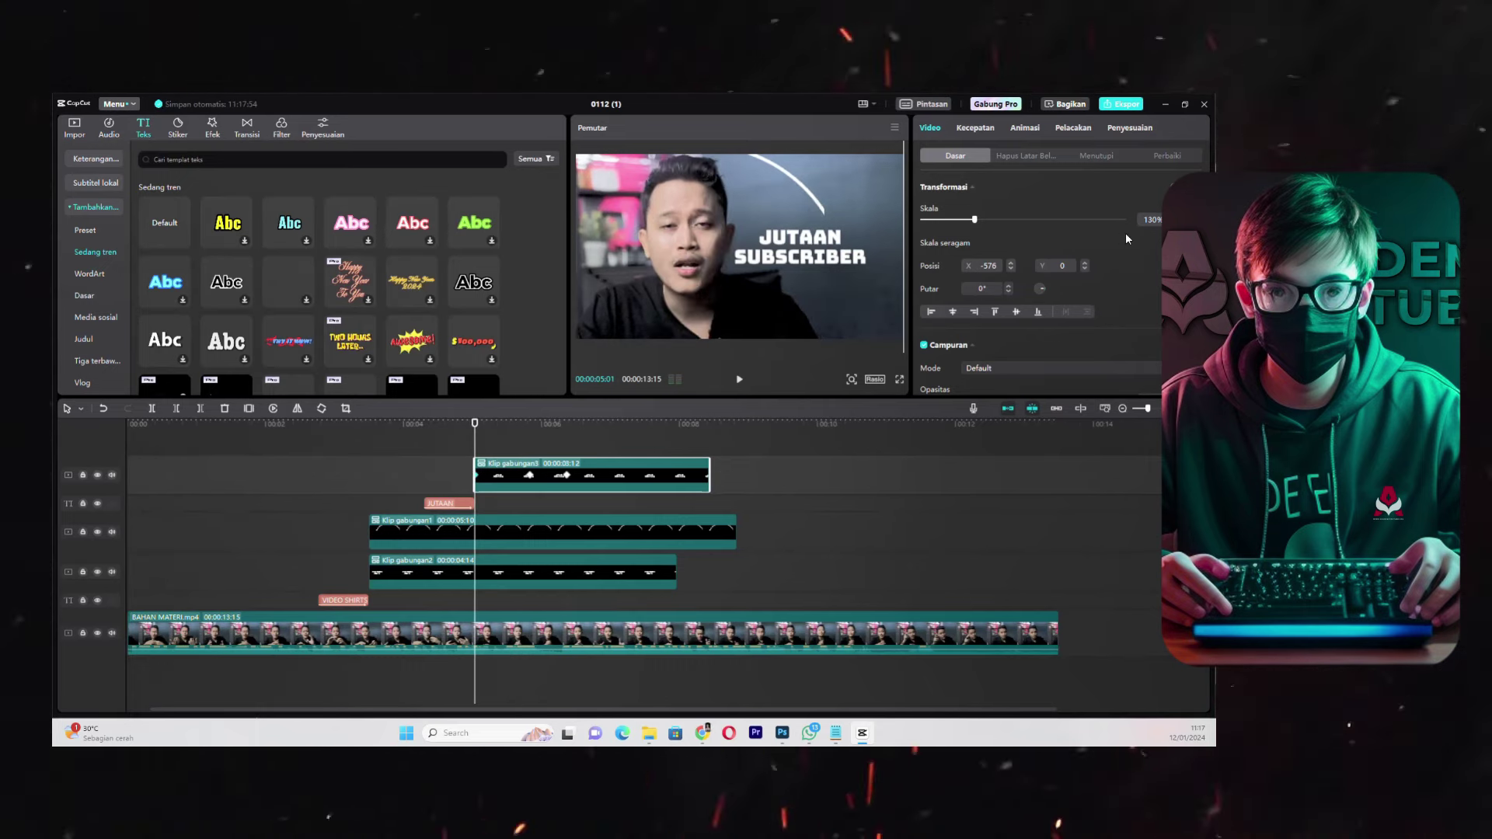
click(1150, 222)
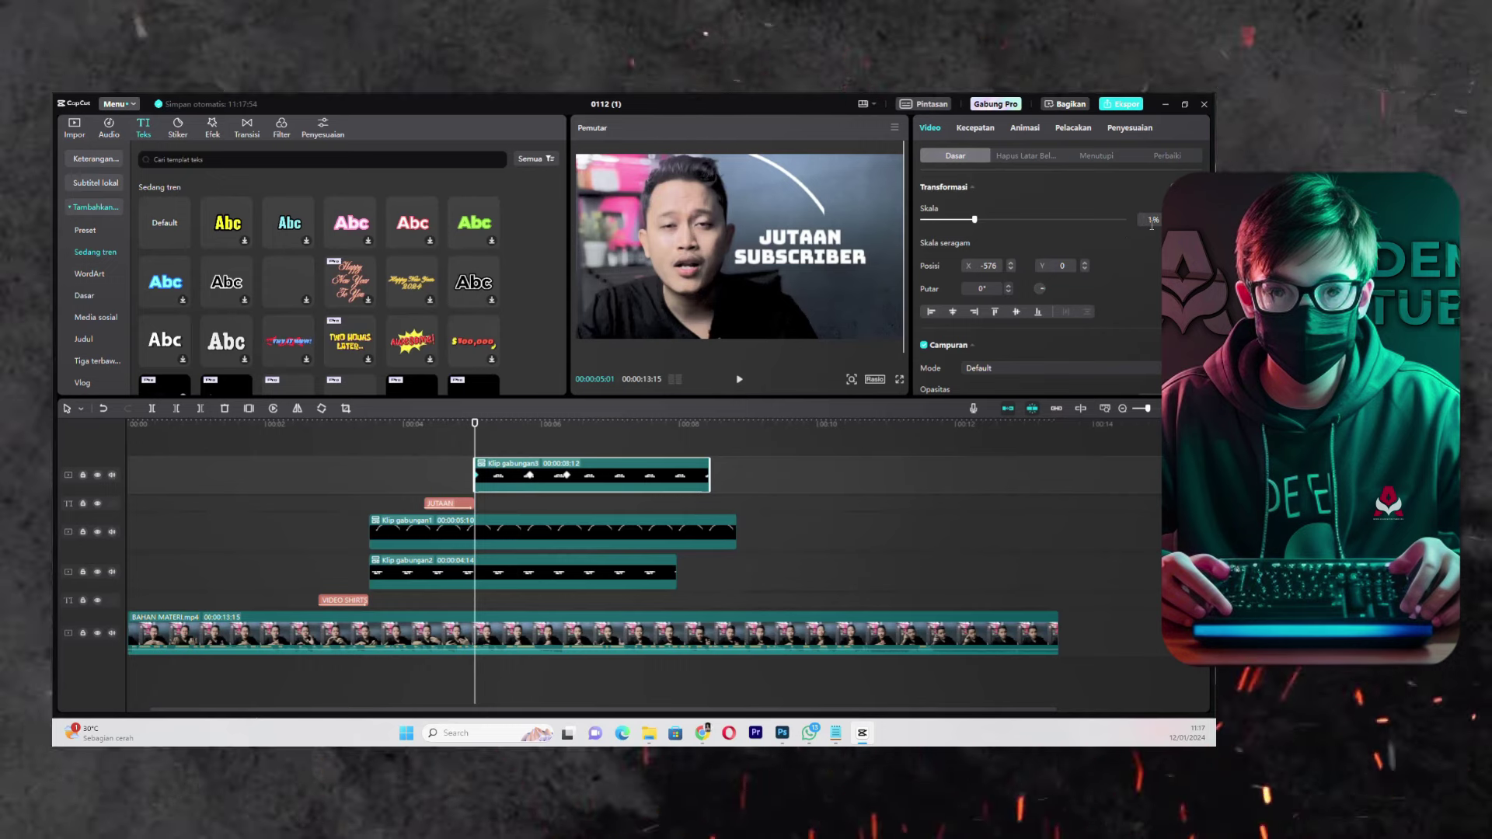
text(100)
key(Return)
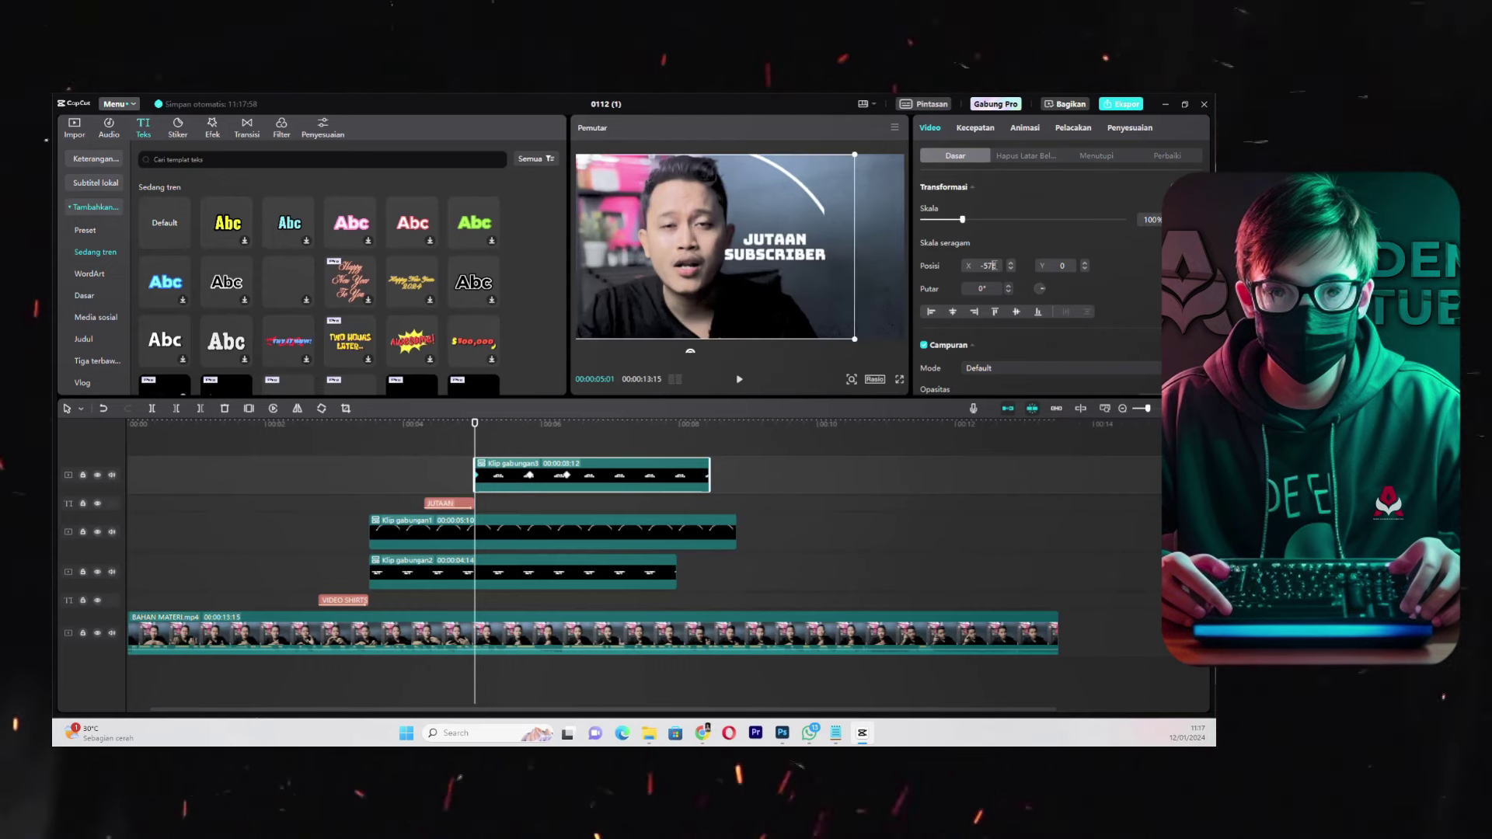
text(0)
key(Return)
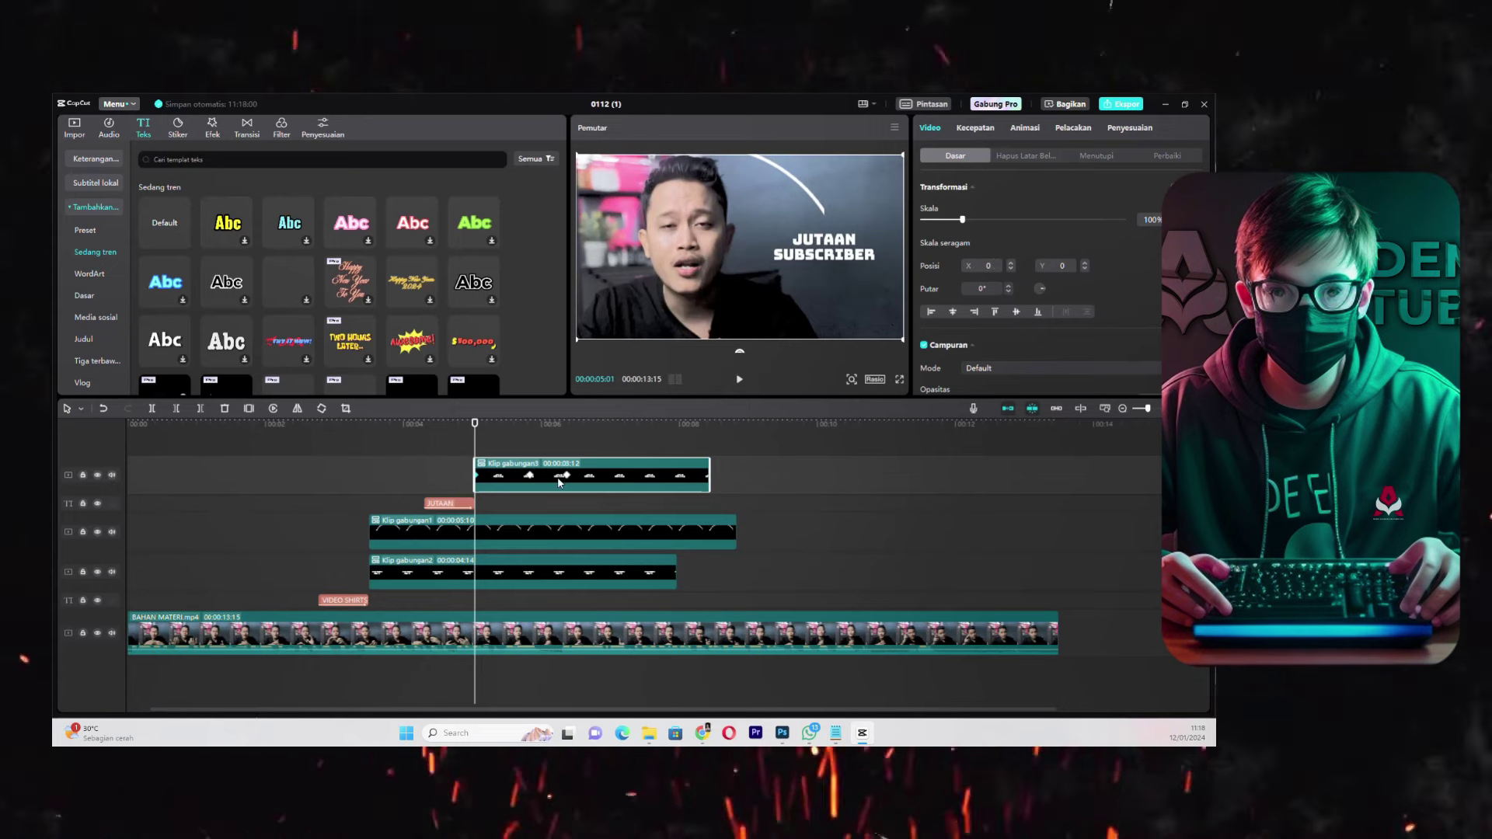
- Set the "JUTAAN SUBSCRIBER" combined clip's keyframe at 00:00:05:25 to 100% scale and X position 0
click(530, 475)
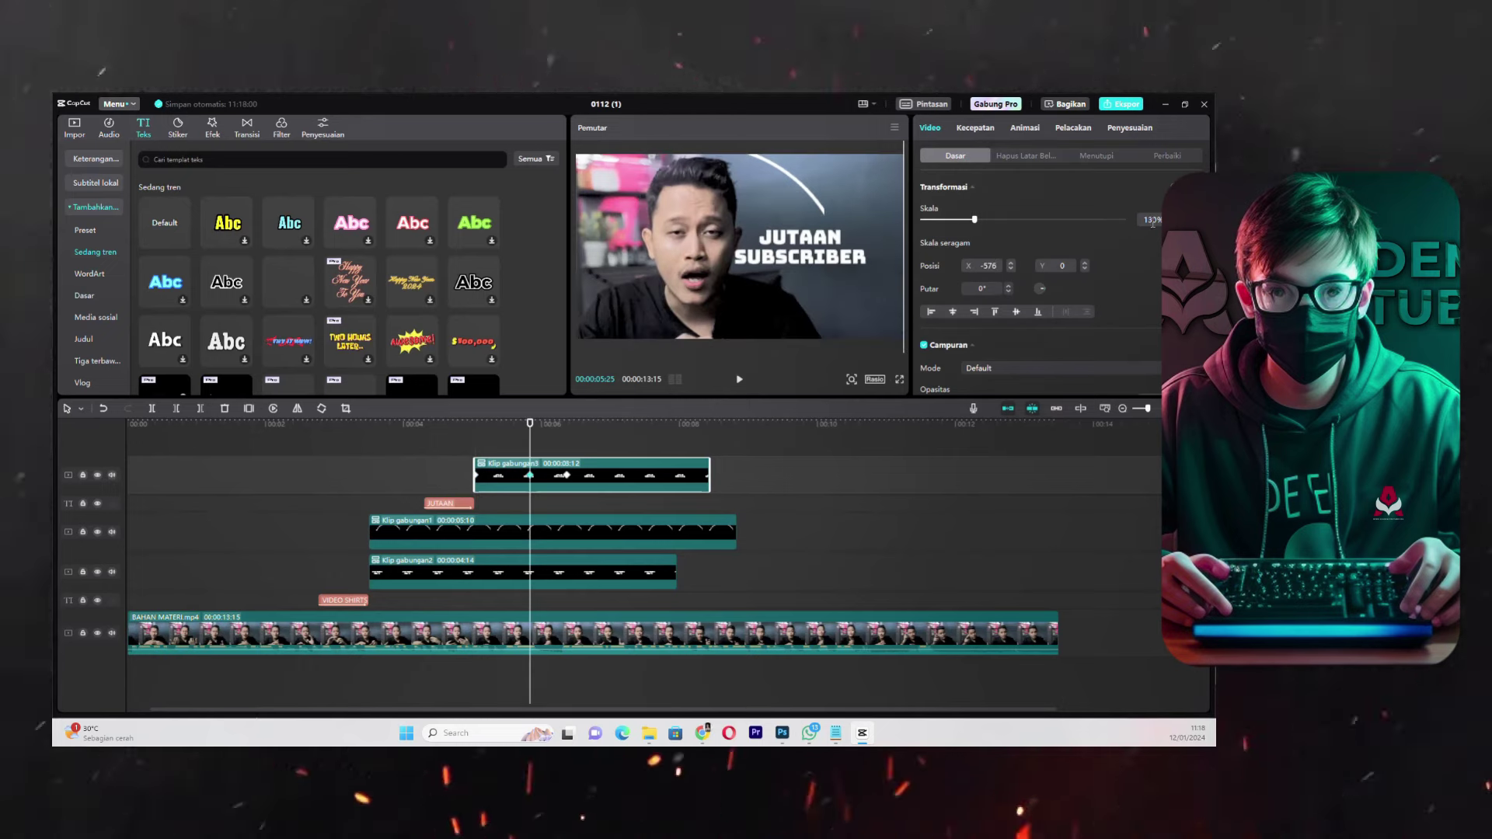
click(1151, 220)
text(100)
key(Return)
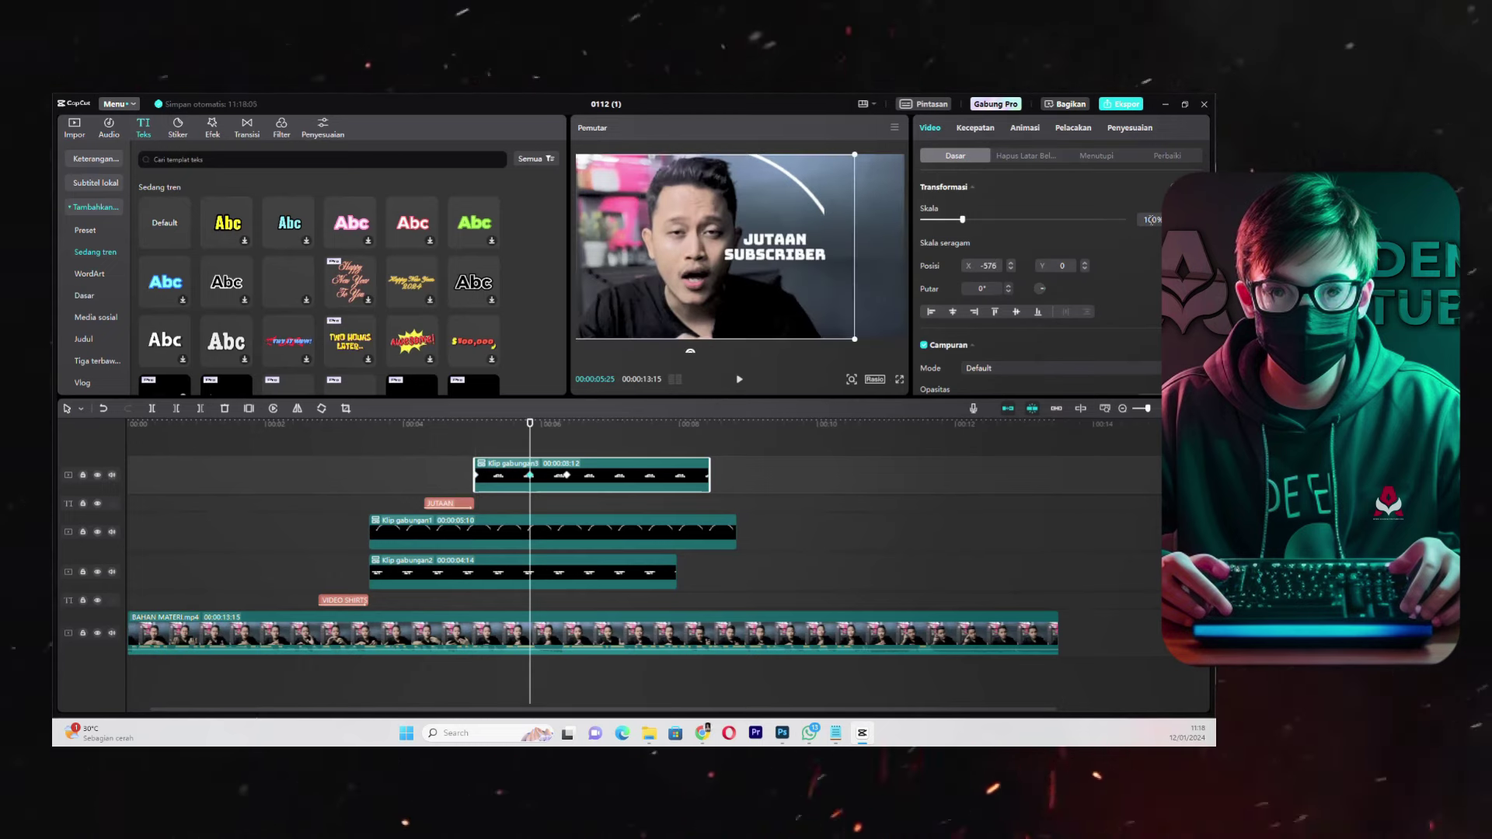
click(987, 265)
text(0)
key(Return)
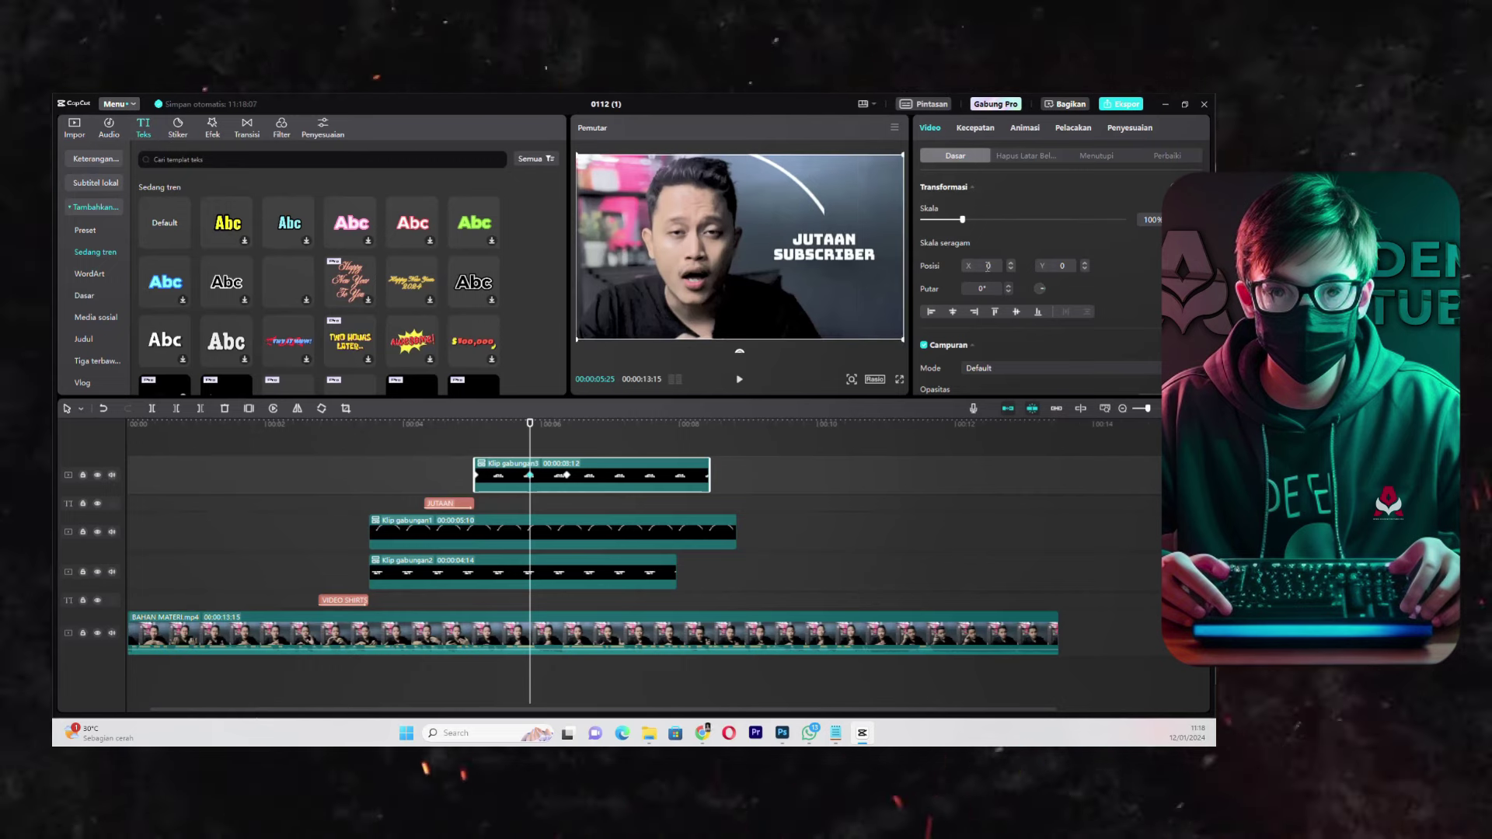
- Review the title clip's last keyframe at 00:00:06:11, and play the section from before the 00:00:05:01 cut up to that keyframe
click(568, 477)
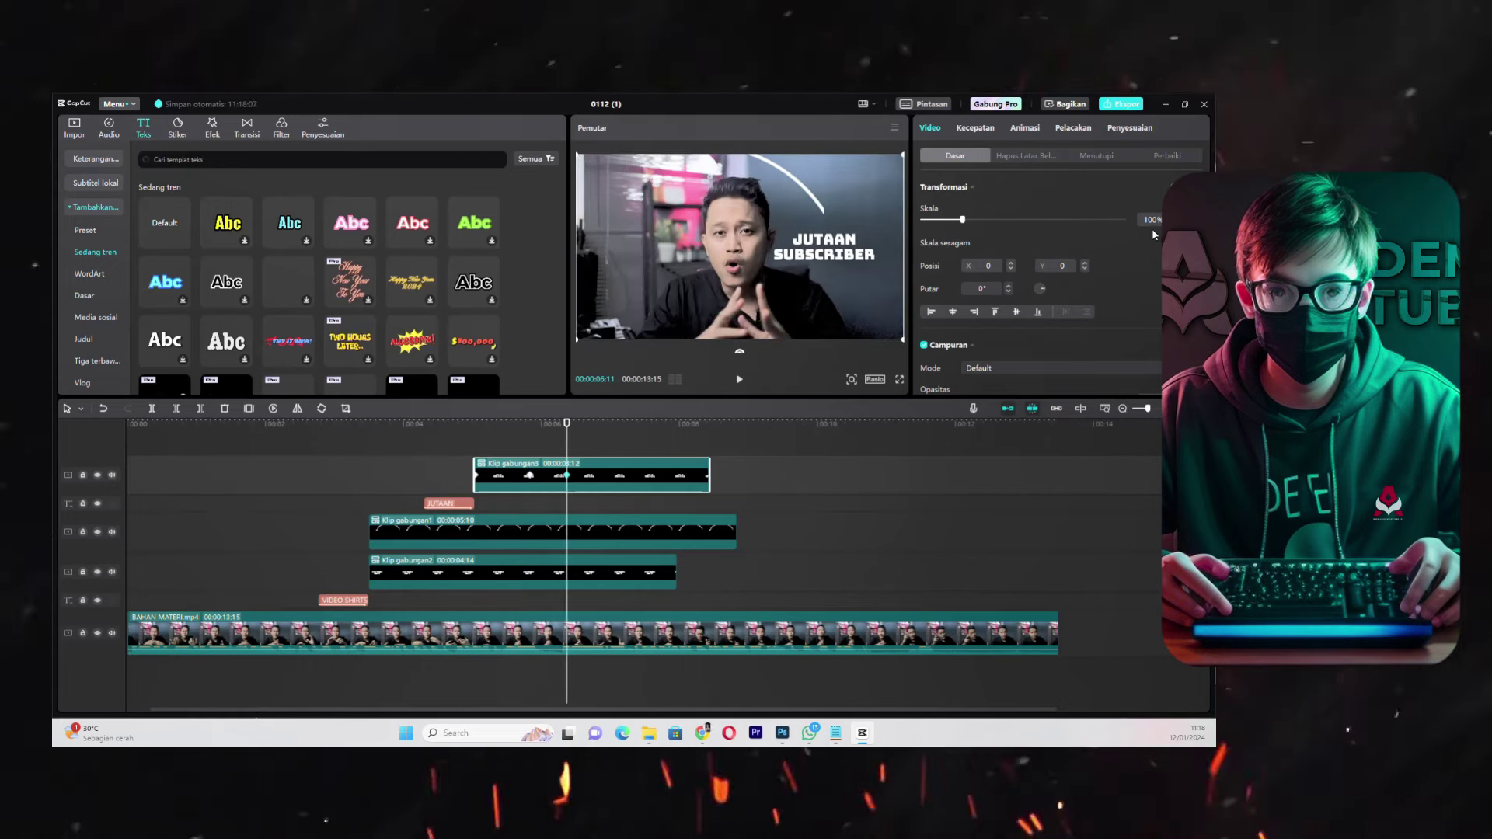
click(385, 426)
key(space)
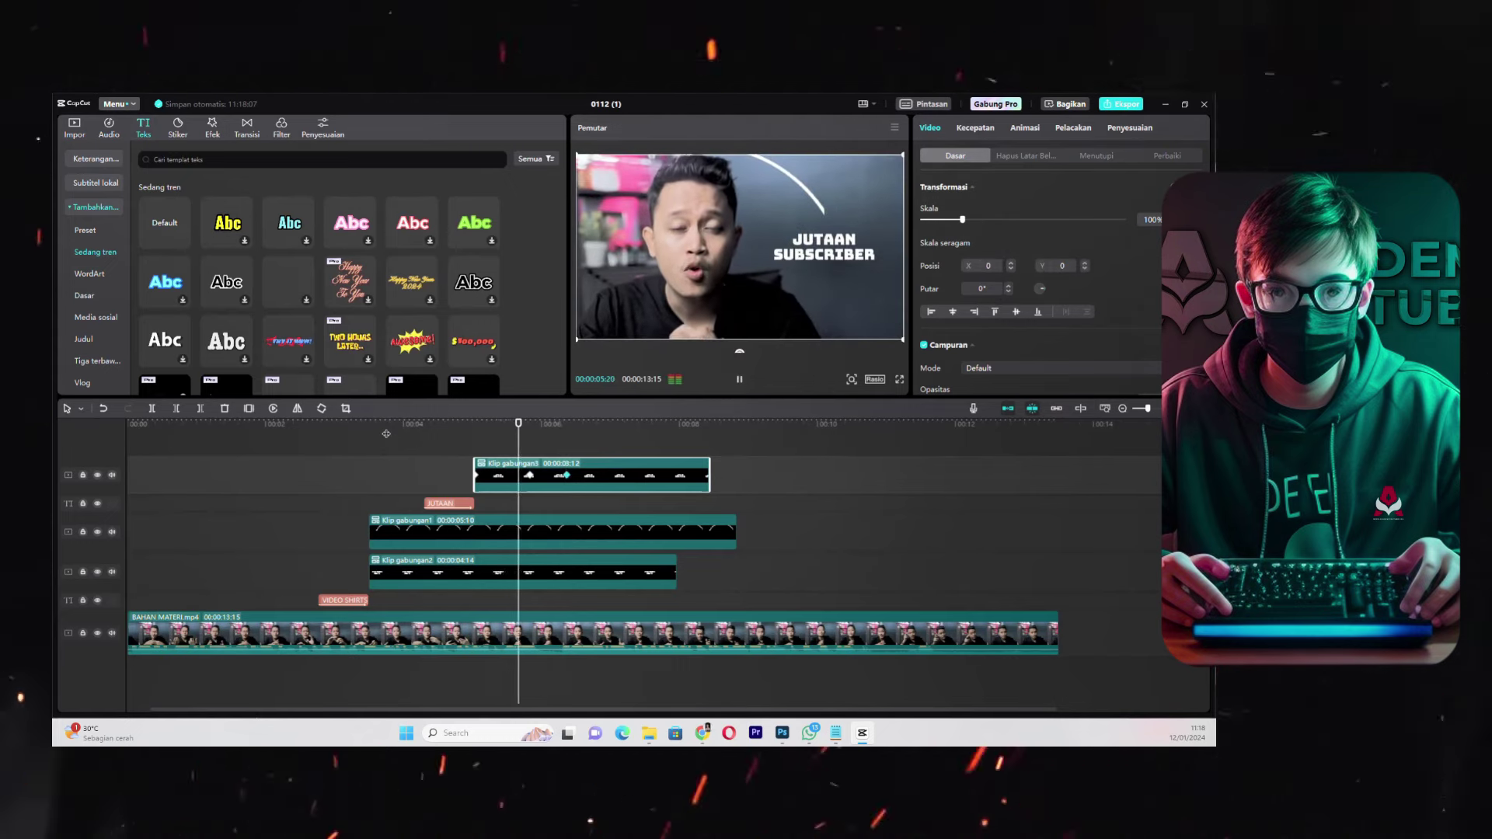
key(space)
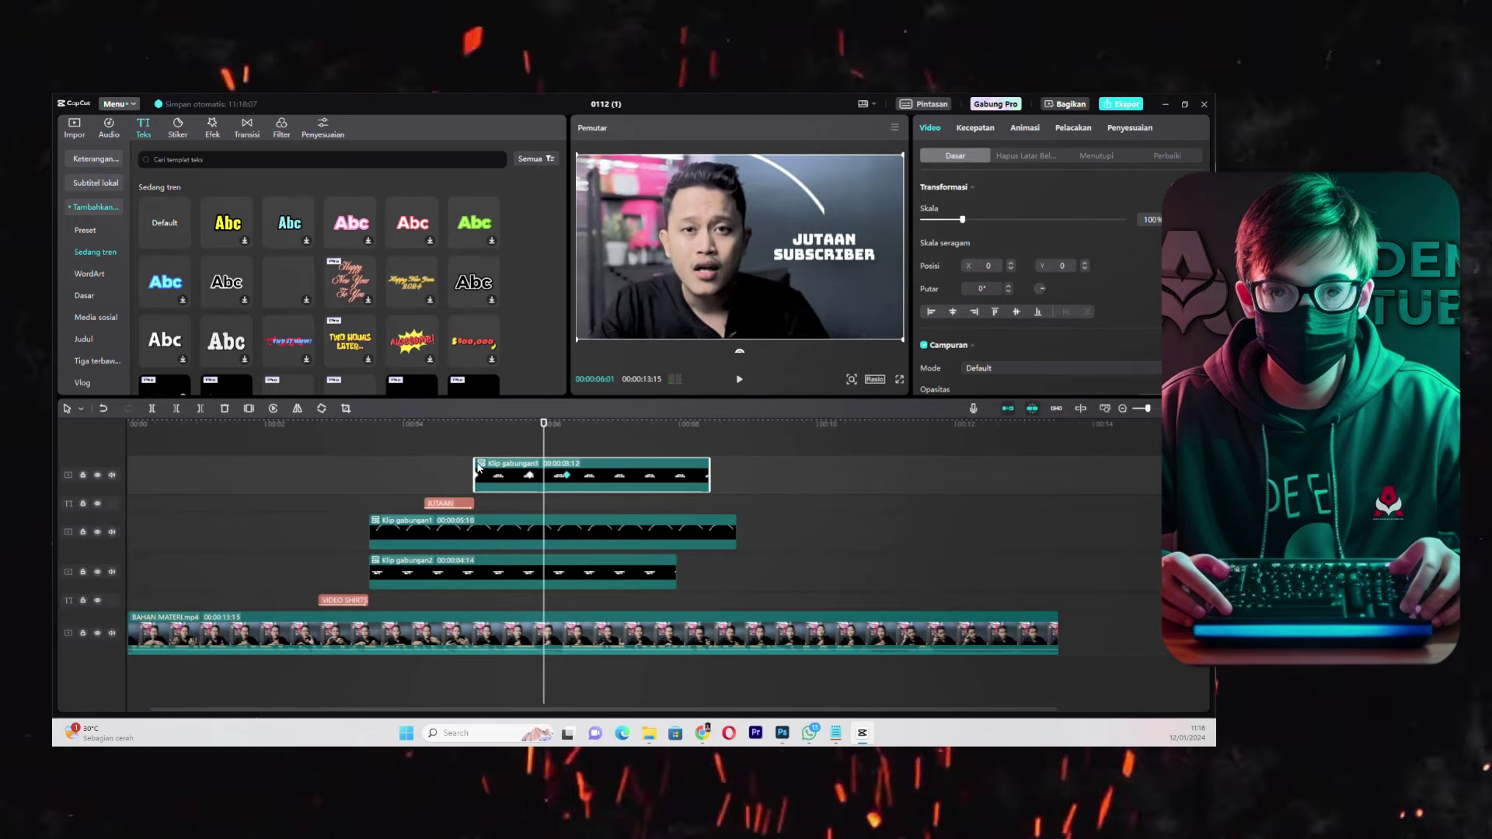
key(space)
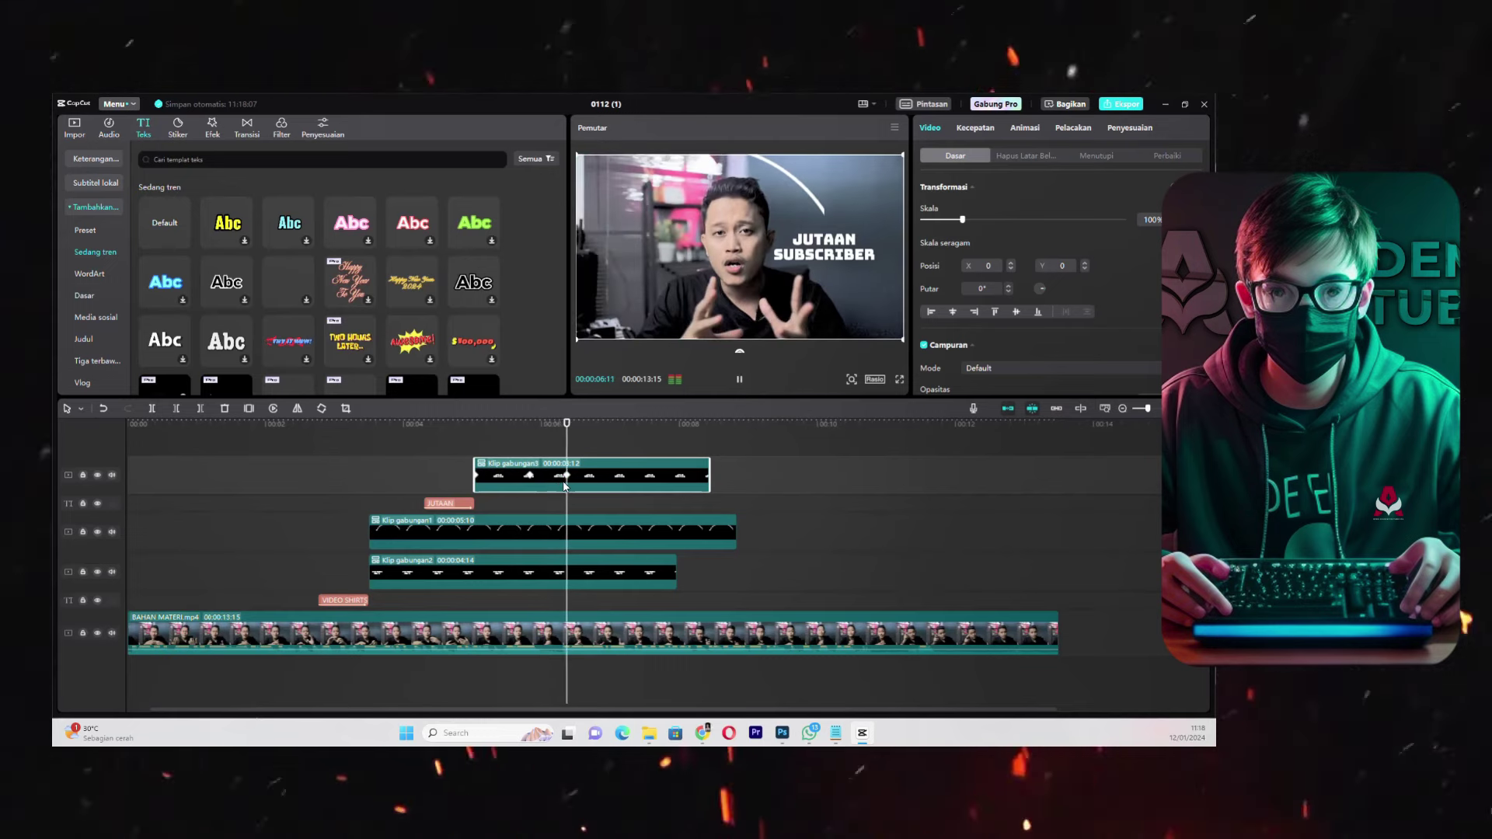
- Copy the main video's last four keyframes, from 00:00:04:10 through 00:00:06:11
click(402, 634)
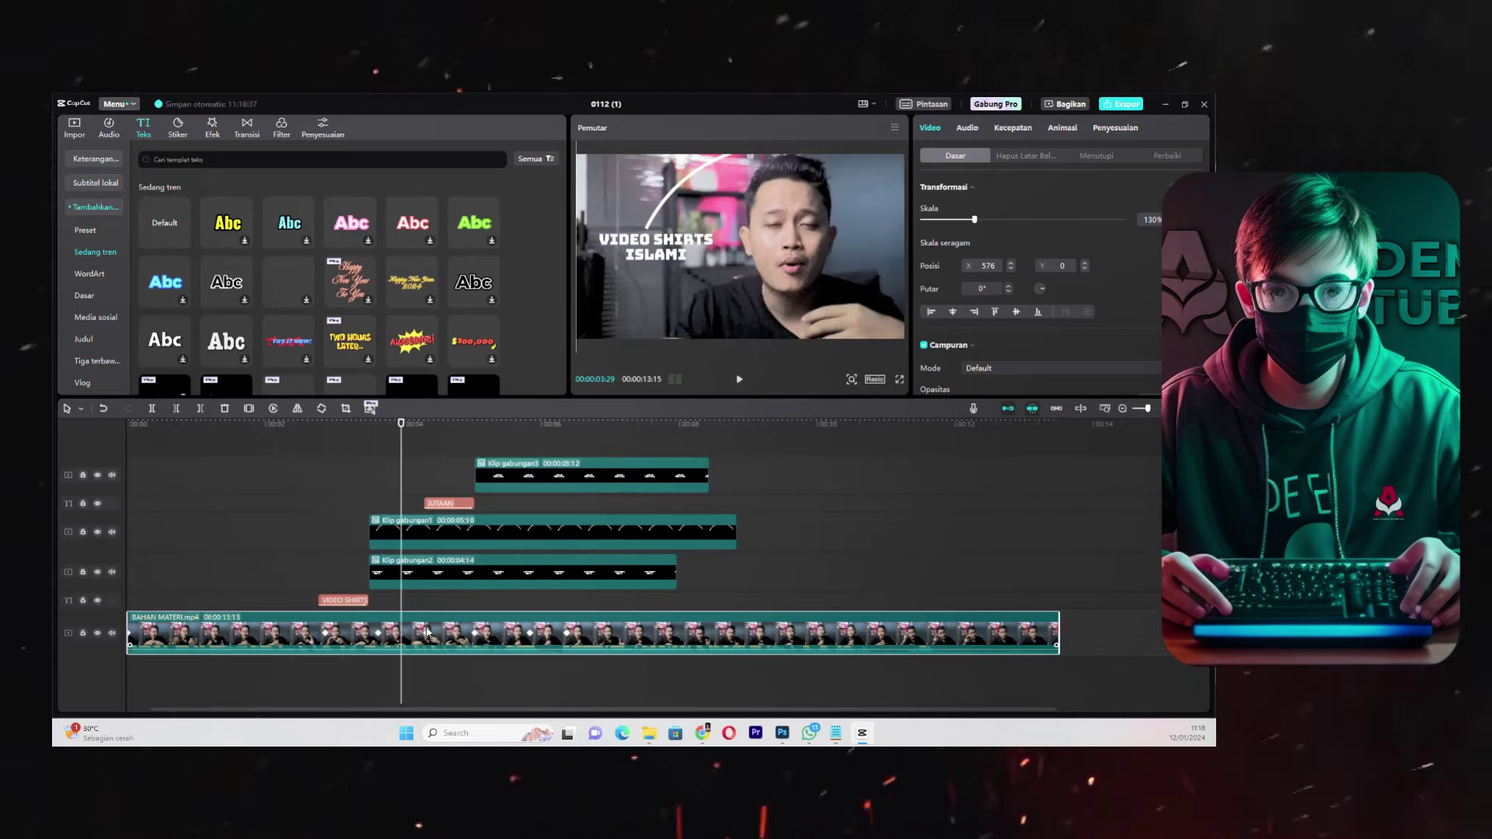
click(477, 637)
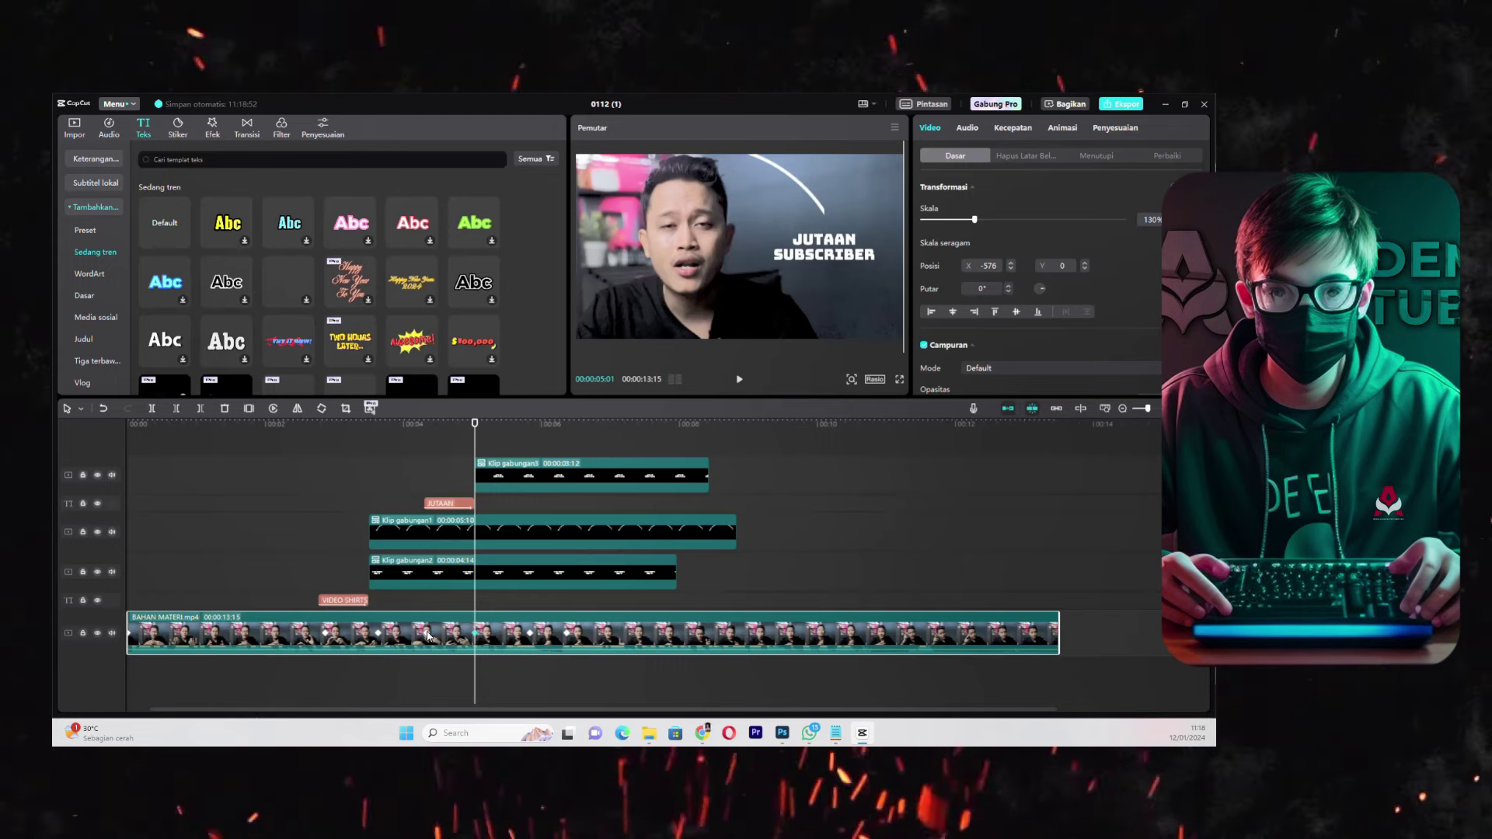
click(530, 636)
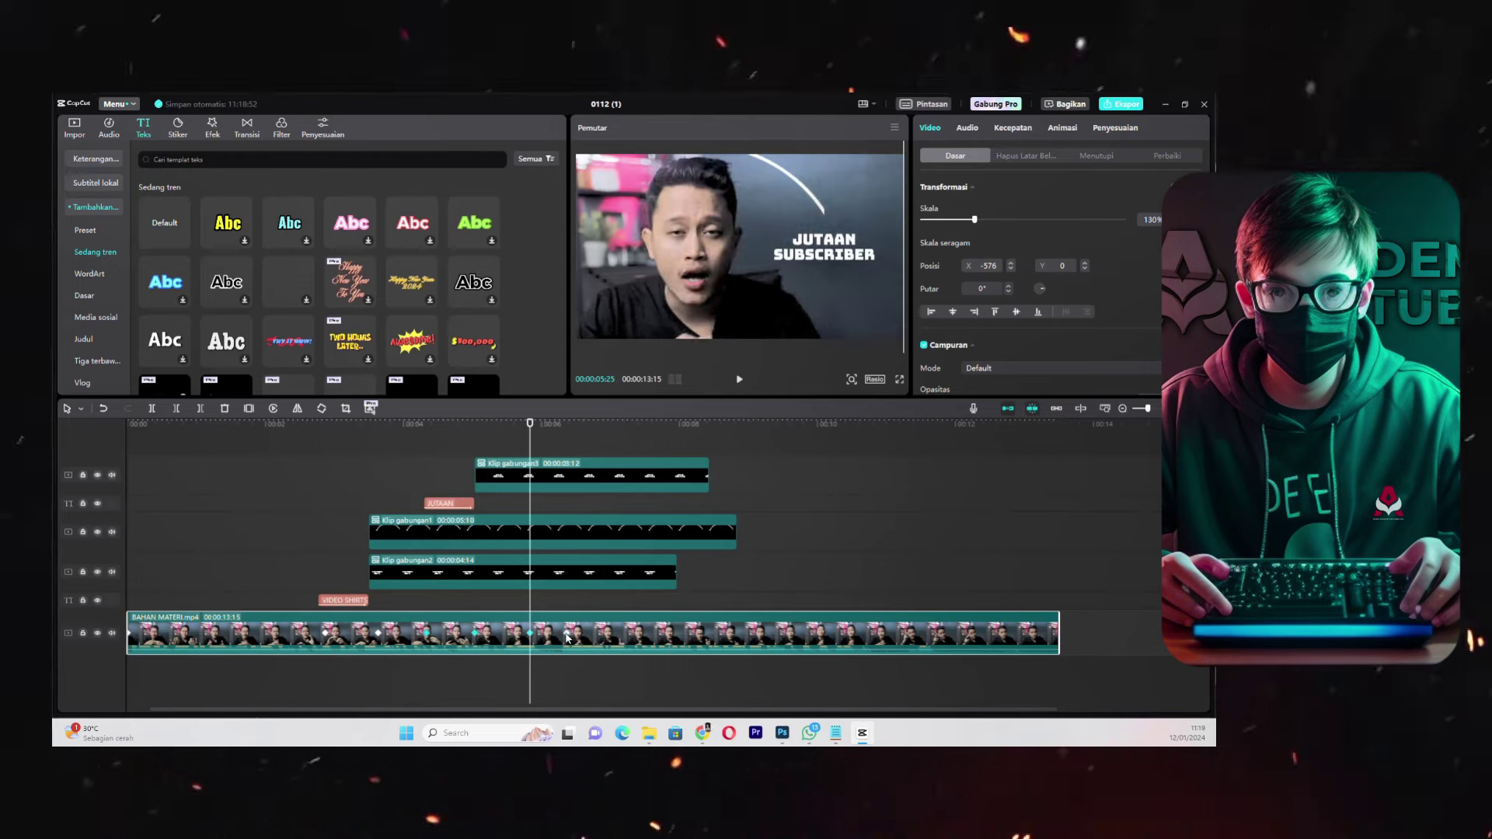
click(566, 637)
- Shift the short "JUTAAN" text clip and its combined clip earlier so their cut meets the video's keyframe at 00:00:04:10
drag(440, 437, 427, 424)
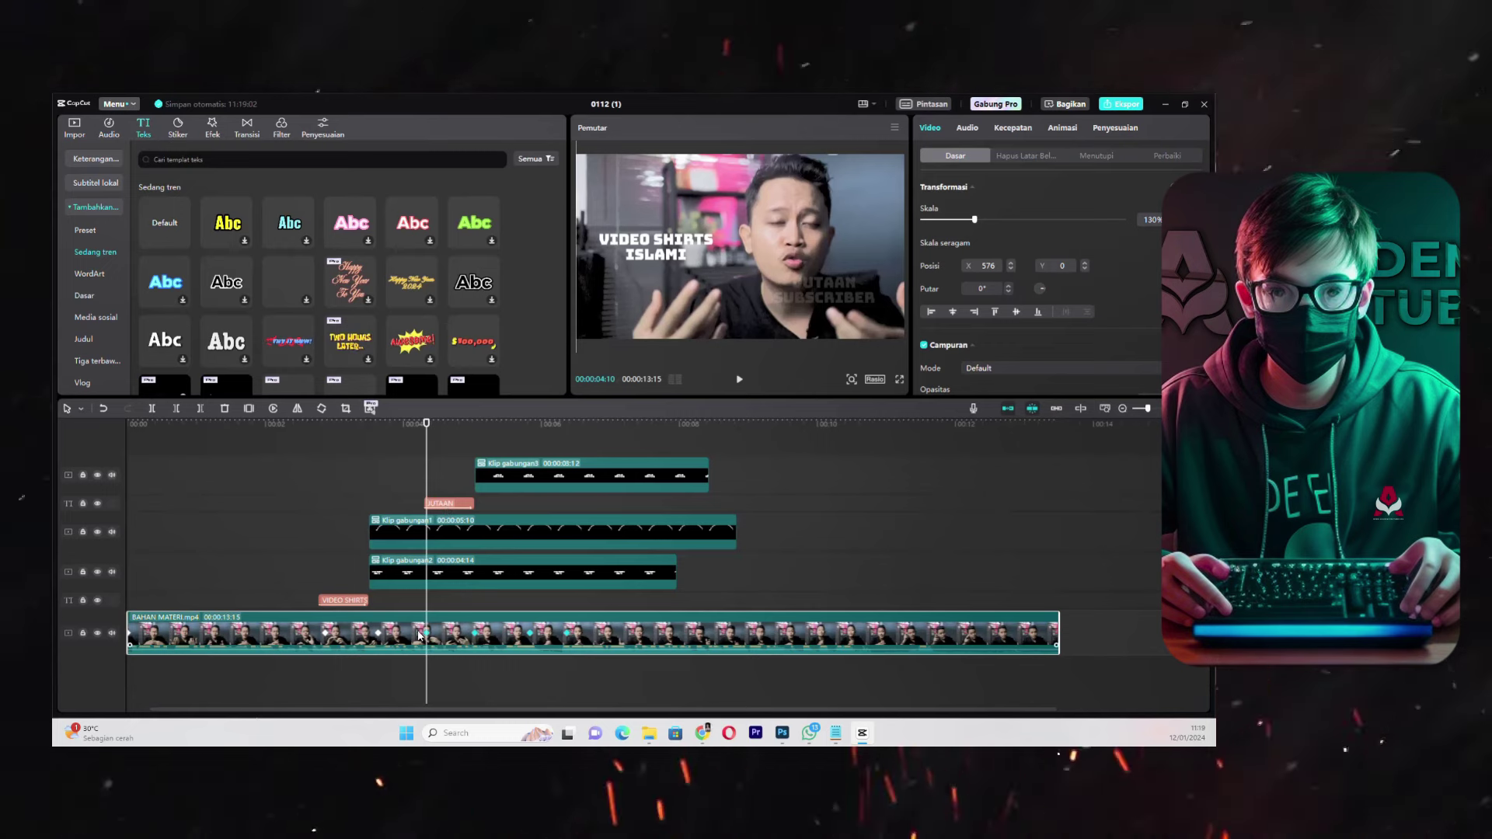
drag(451, 504, 399, 514)
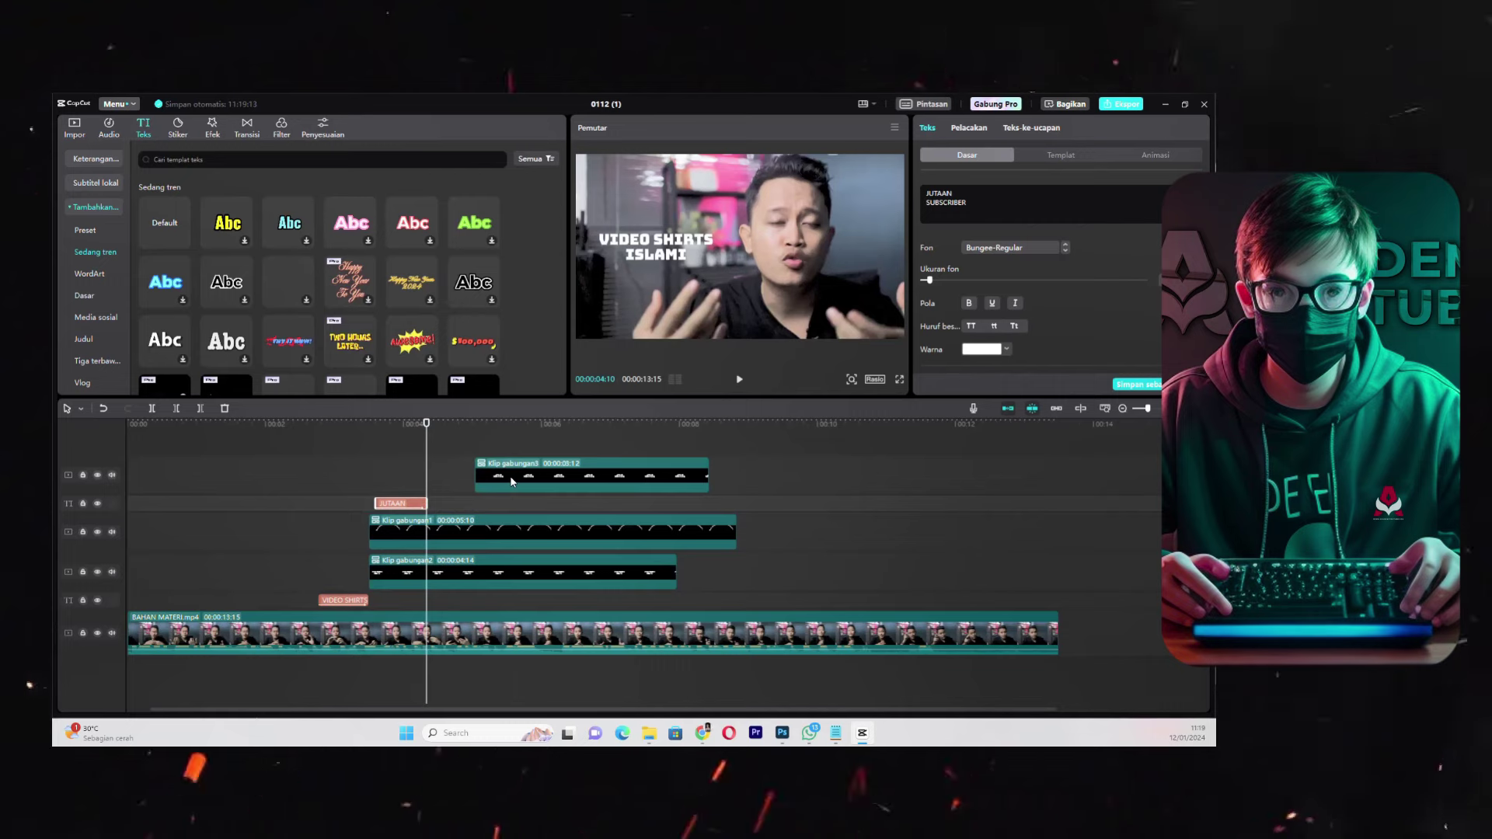
drag(512, 478, 465, 496)
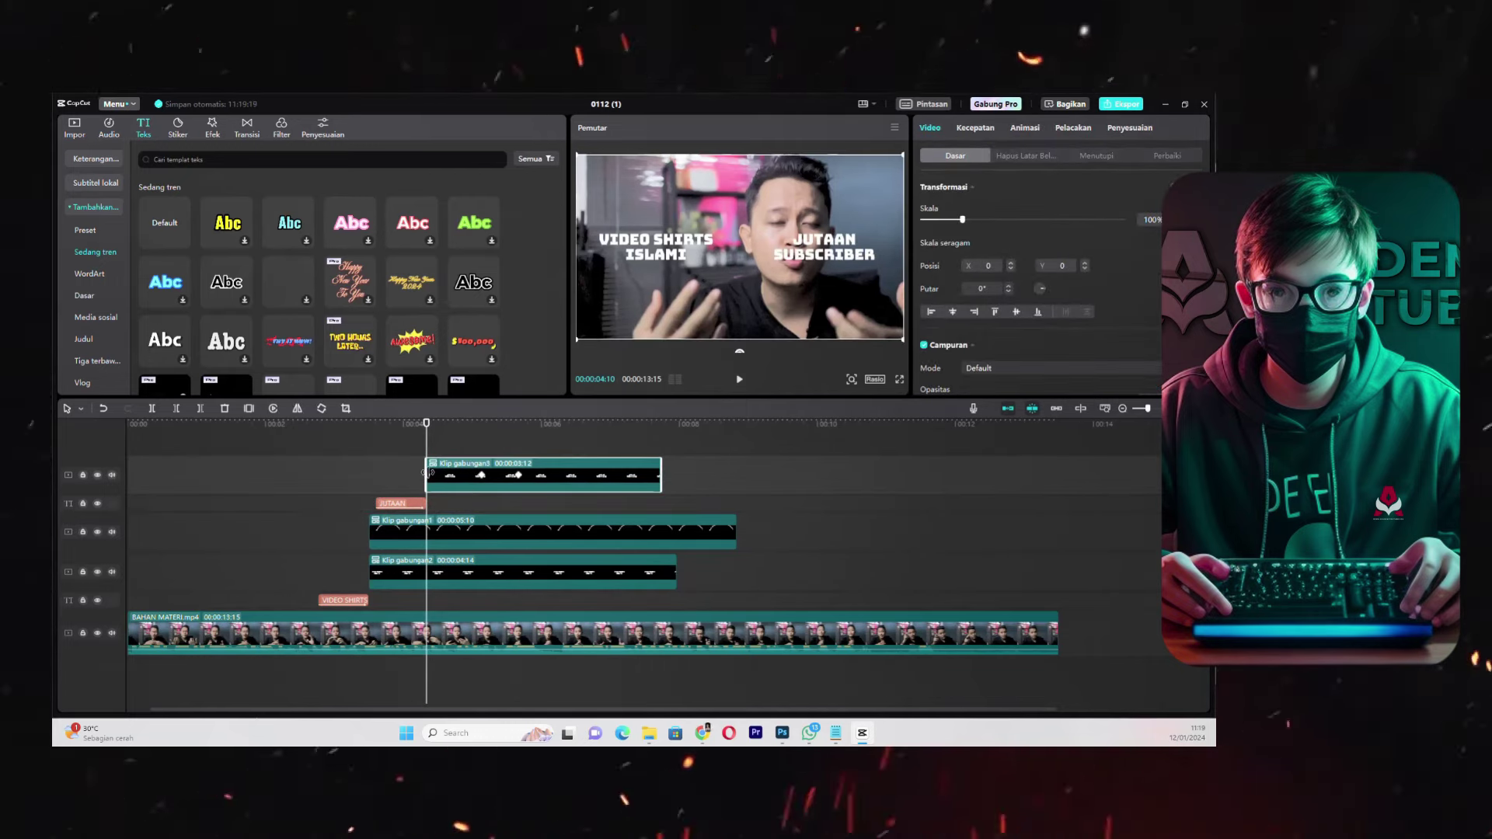
- Delete the title combined clip's old keyframes at 00:00:05:04 and 00:00:05:20, and paste the video's four copied keyframes at 00:00:04:10
click(480, 477)
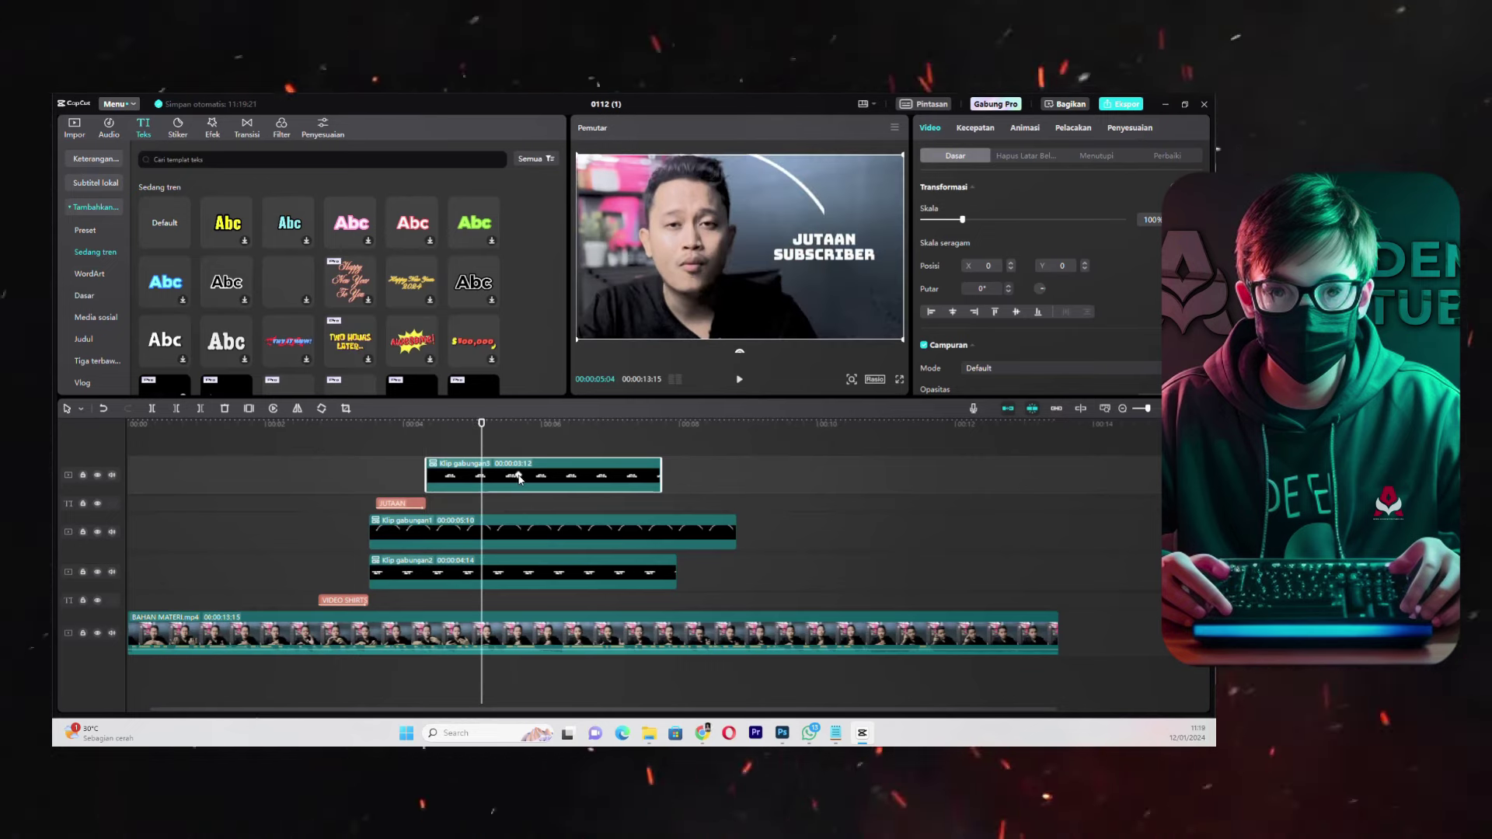
click(518, 480)
click(434, 639)
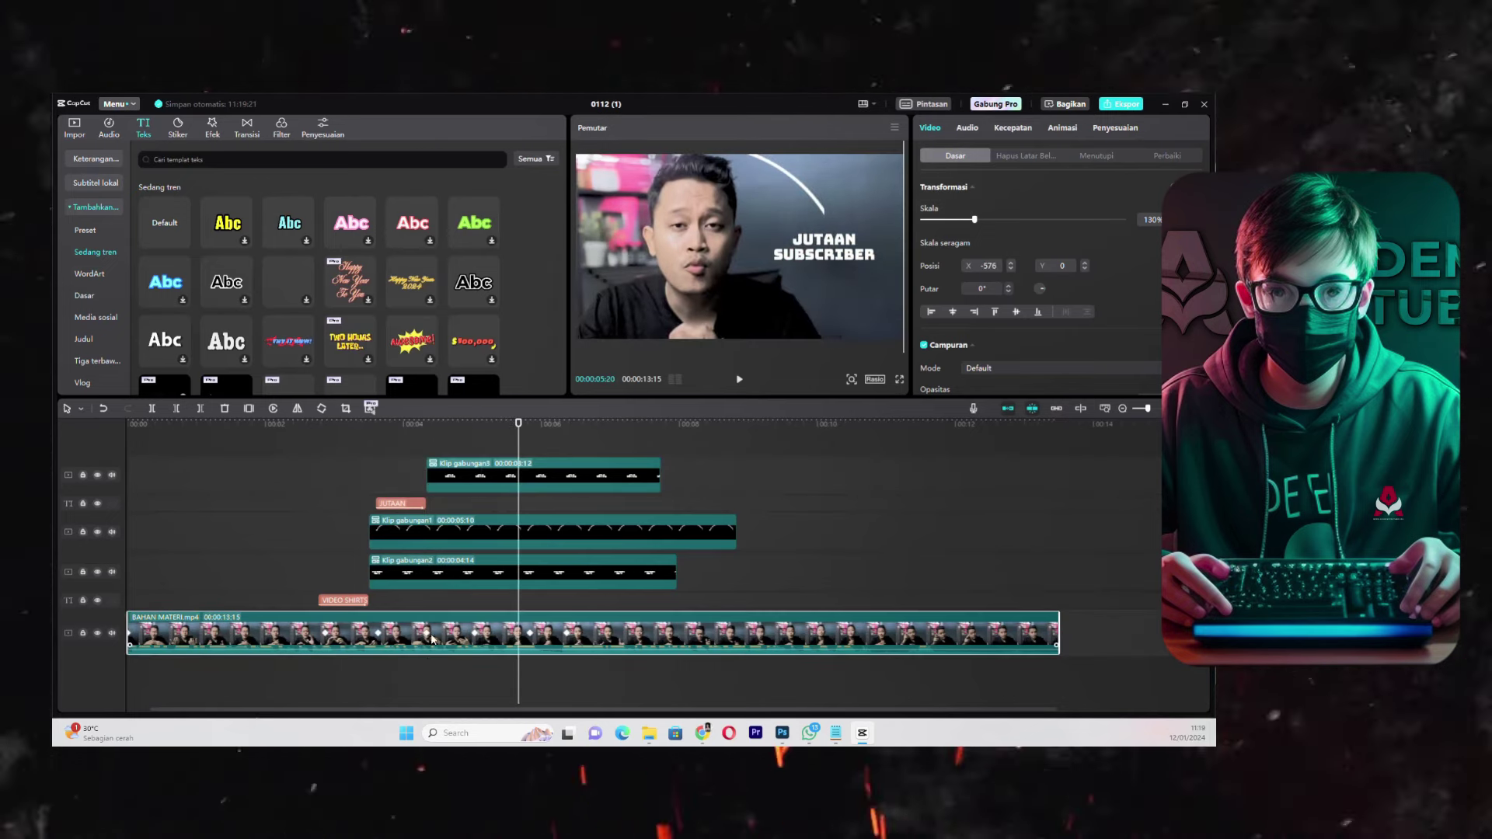
drag(464, 440, 427, 455)
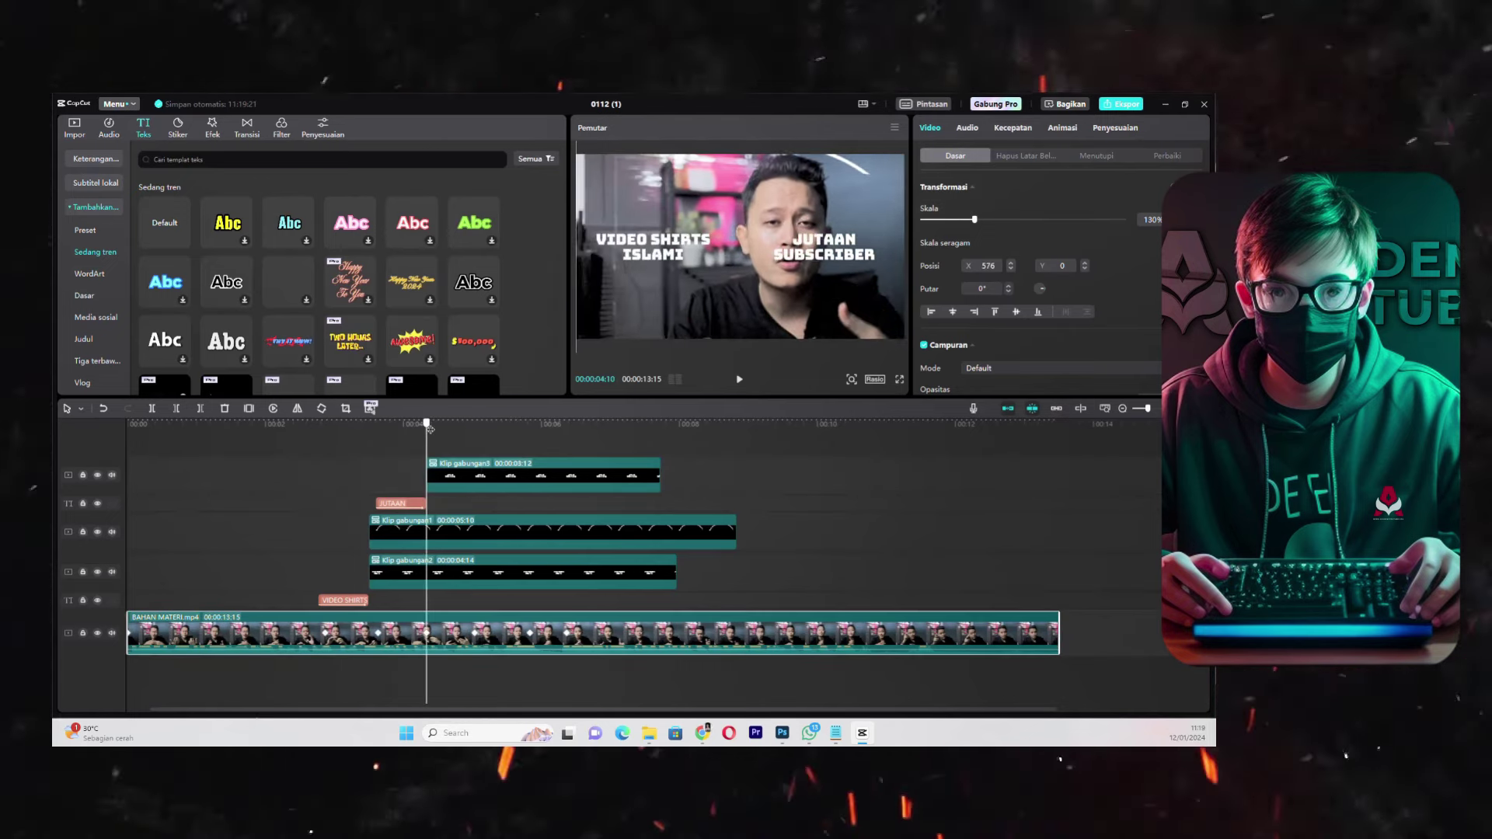
click(457, 478)
key(ctrl+alt+v)
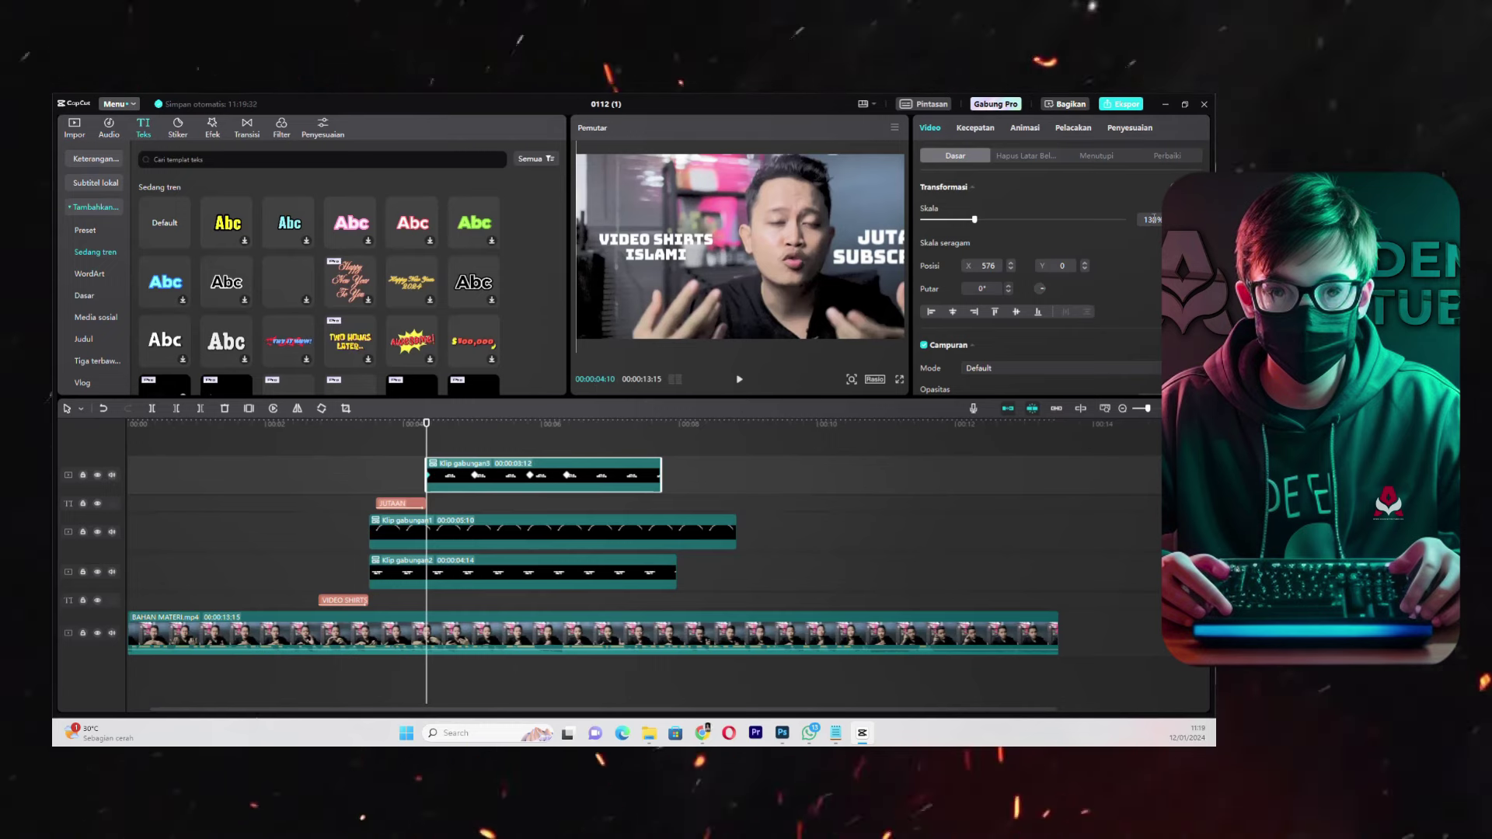
- Set the title combined clip's keyframes at 00:00:04:10 and 00:00:05:01 to 100% scale and X position 0
text(100)
key(Return)
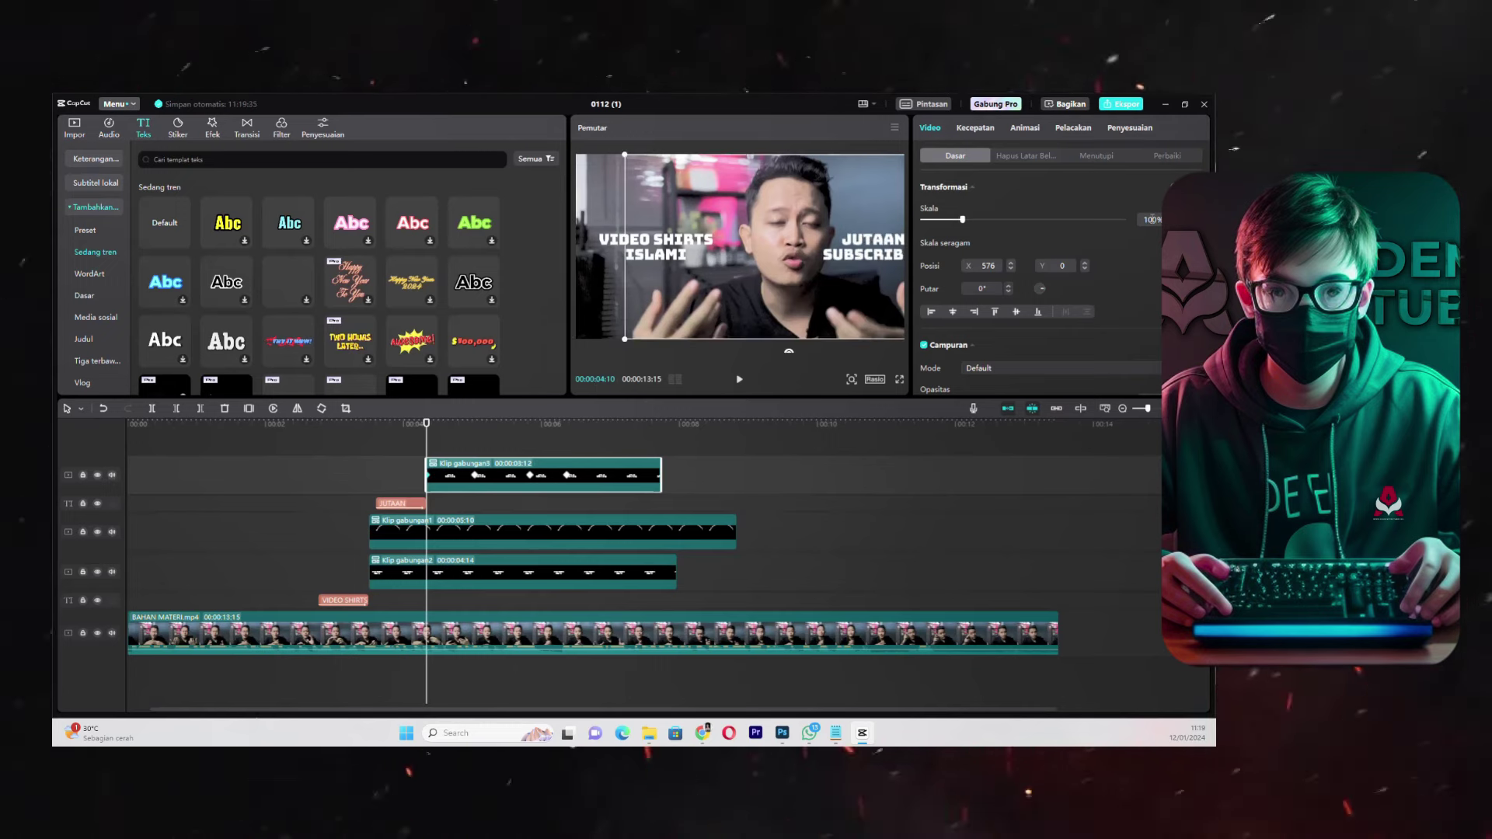
text(0)
key(Return)
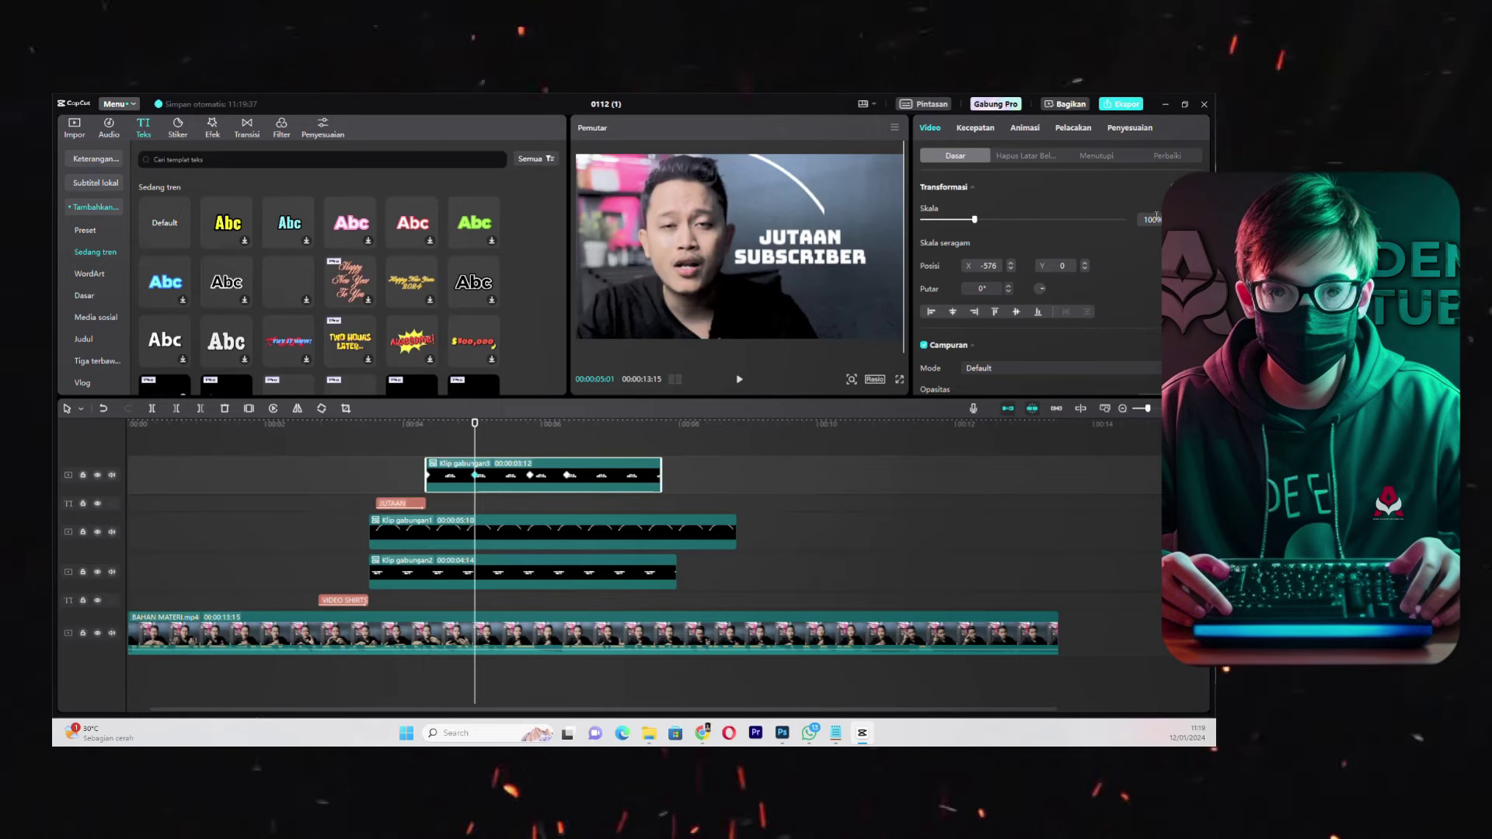
text(100)
key(Return)
text(0)
key(Return)
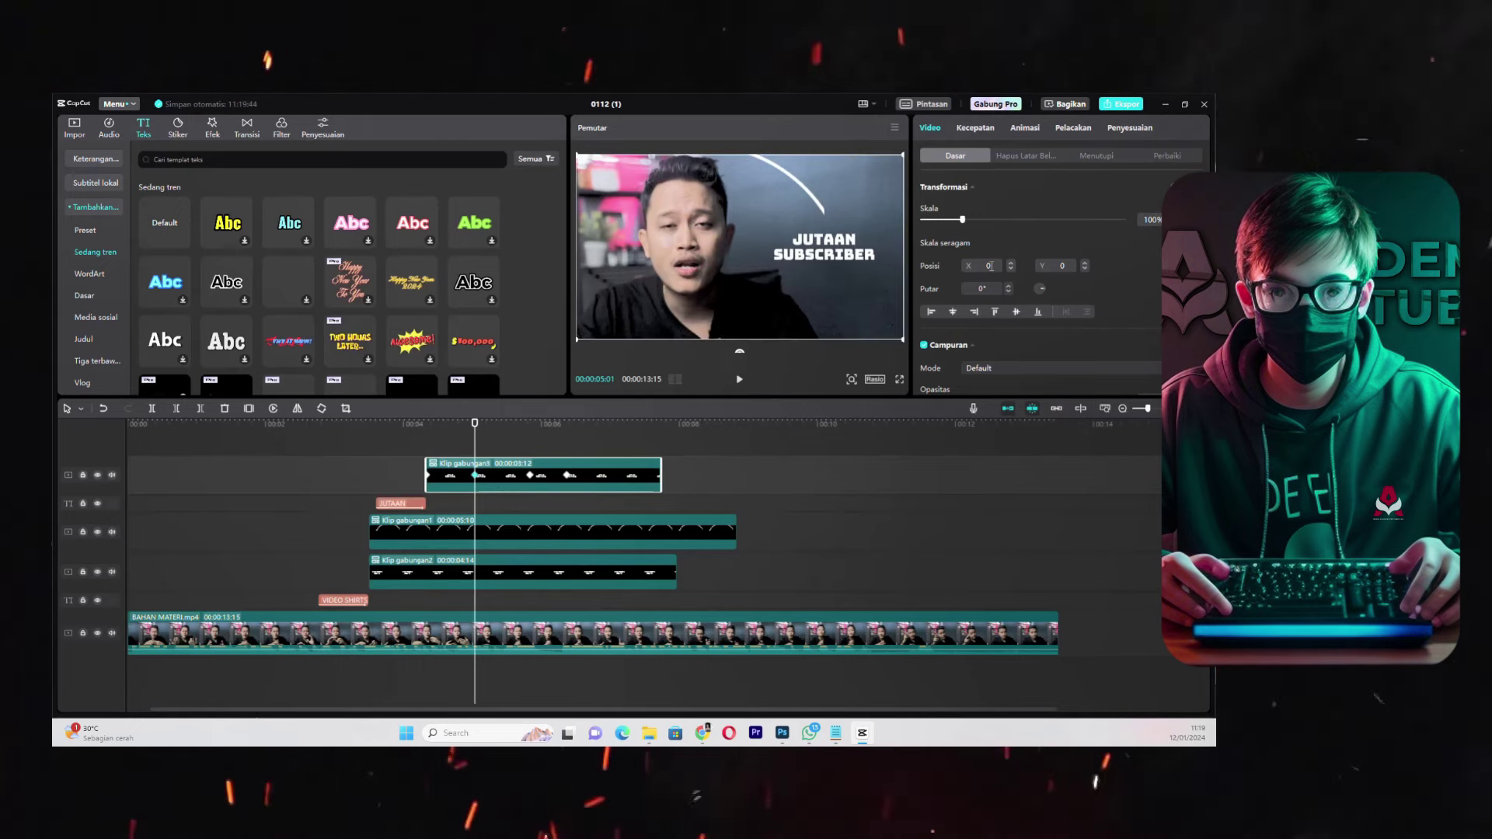
- Set the title combined clip's keyframe at 00:00:05:25 to 100% scale and X position 0
click(530, 476)
click(1148, 220)
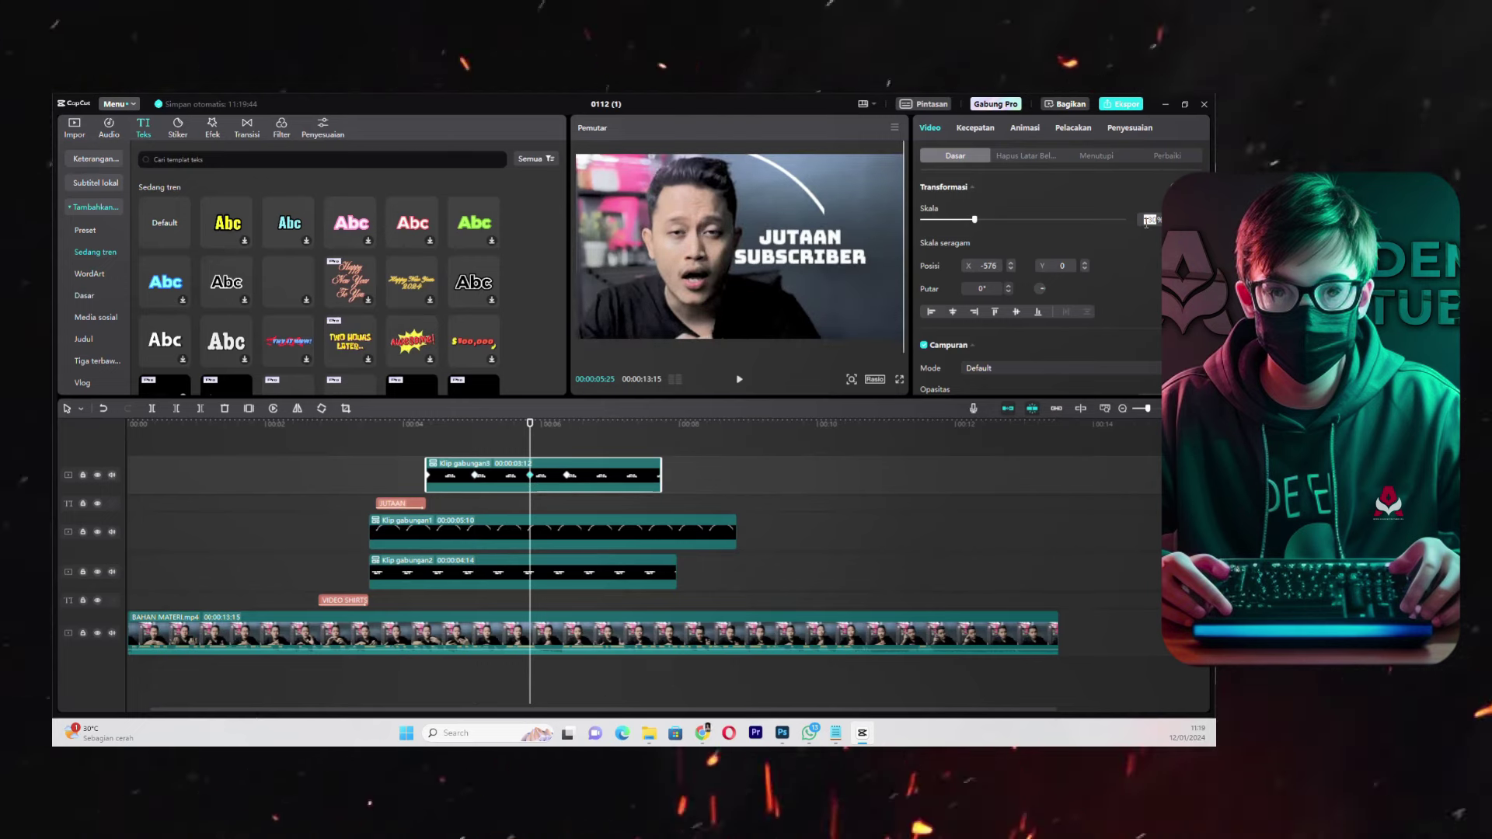
text(100)
key(Return)
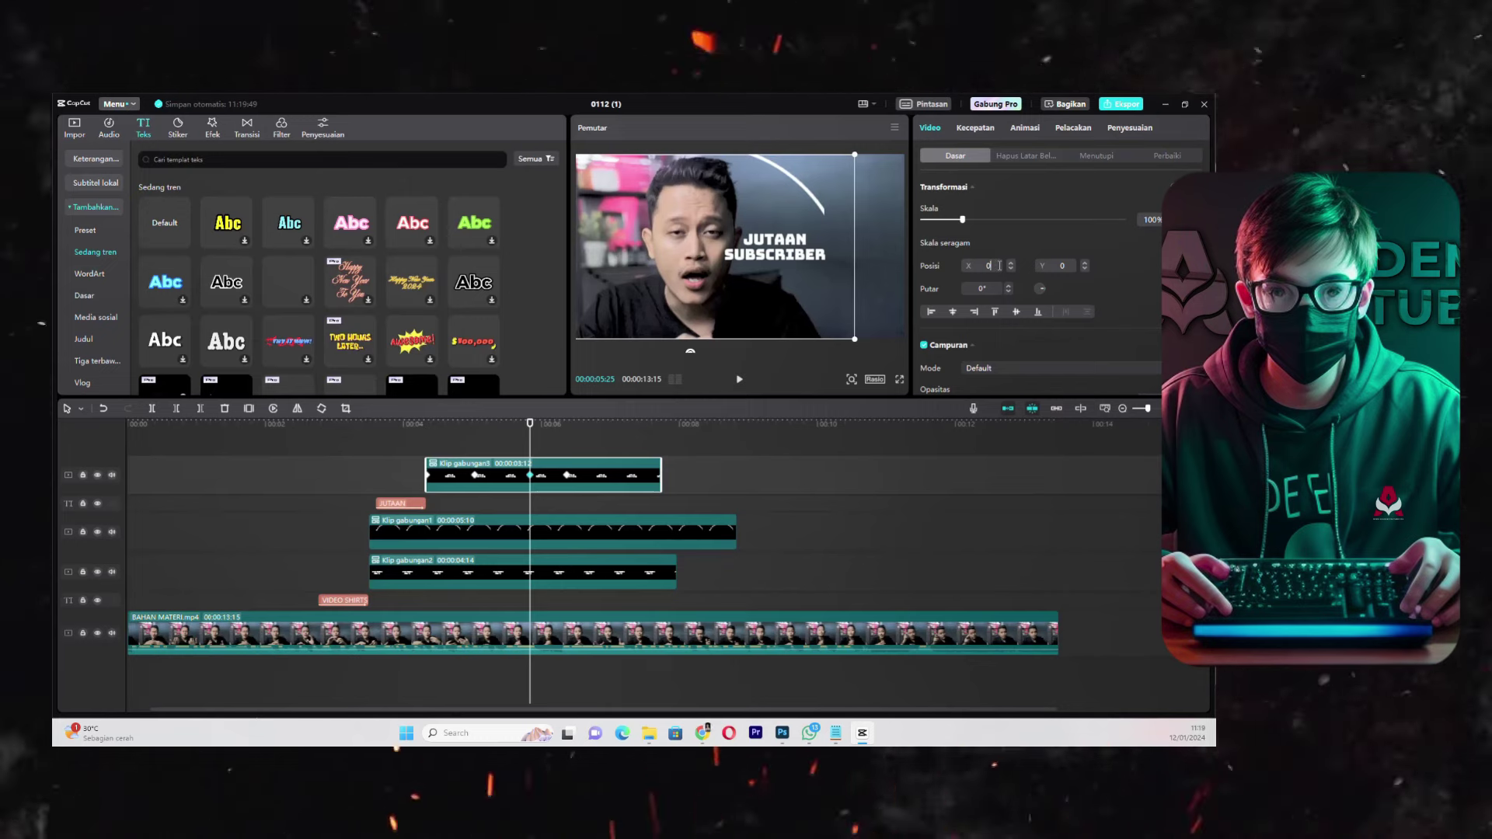
key(Return)
- At the 00:00:06:11 keyframe, move the "JUTAAN SUBSCRIBER" title horizontally out of the frame's right side, to about X 1583
click(536, 426)
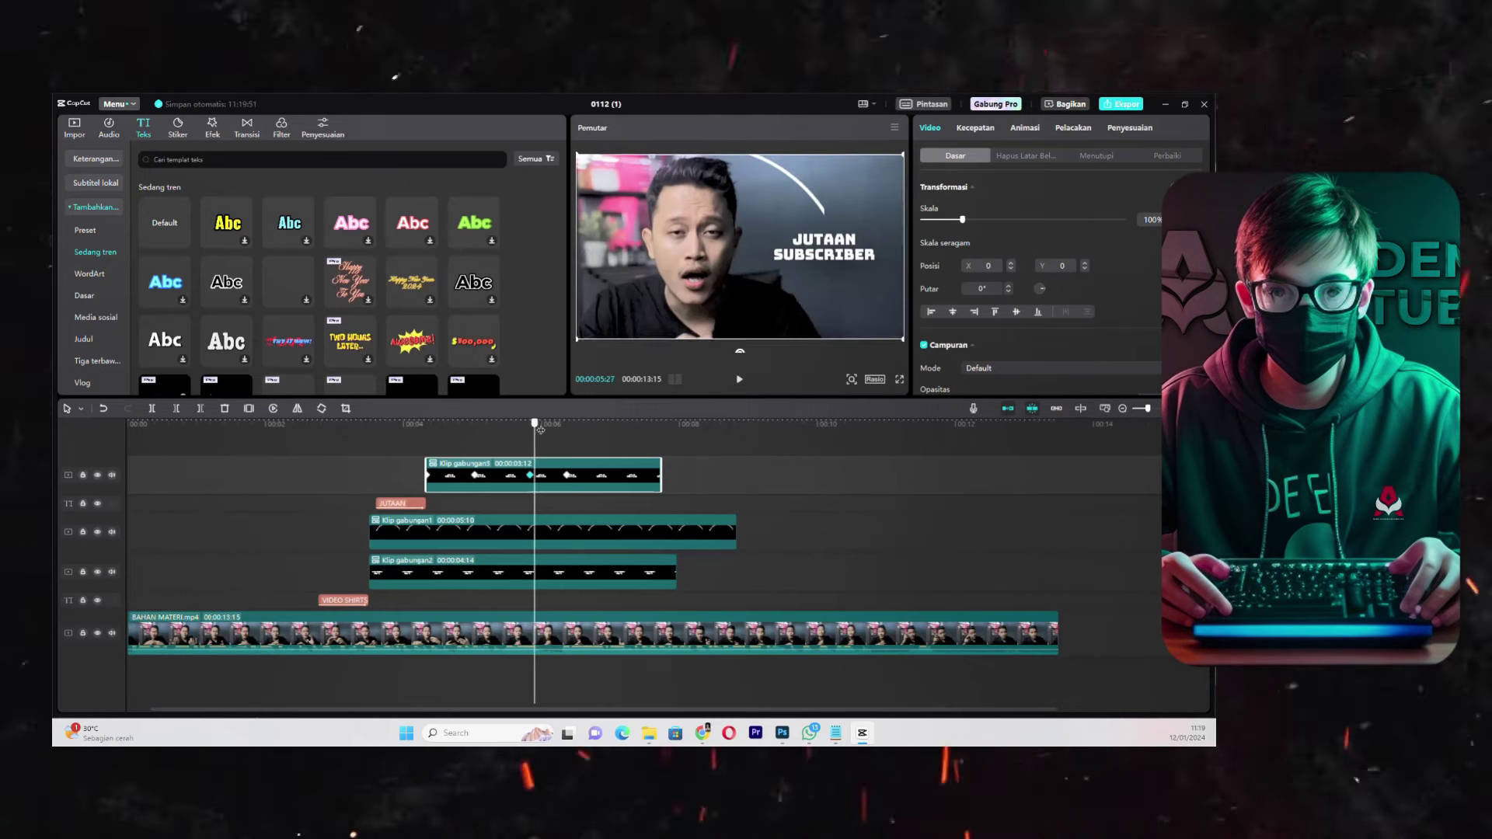
drag(540, 430, 565, 432)
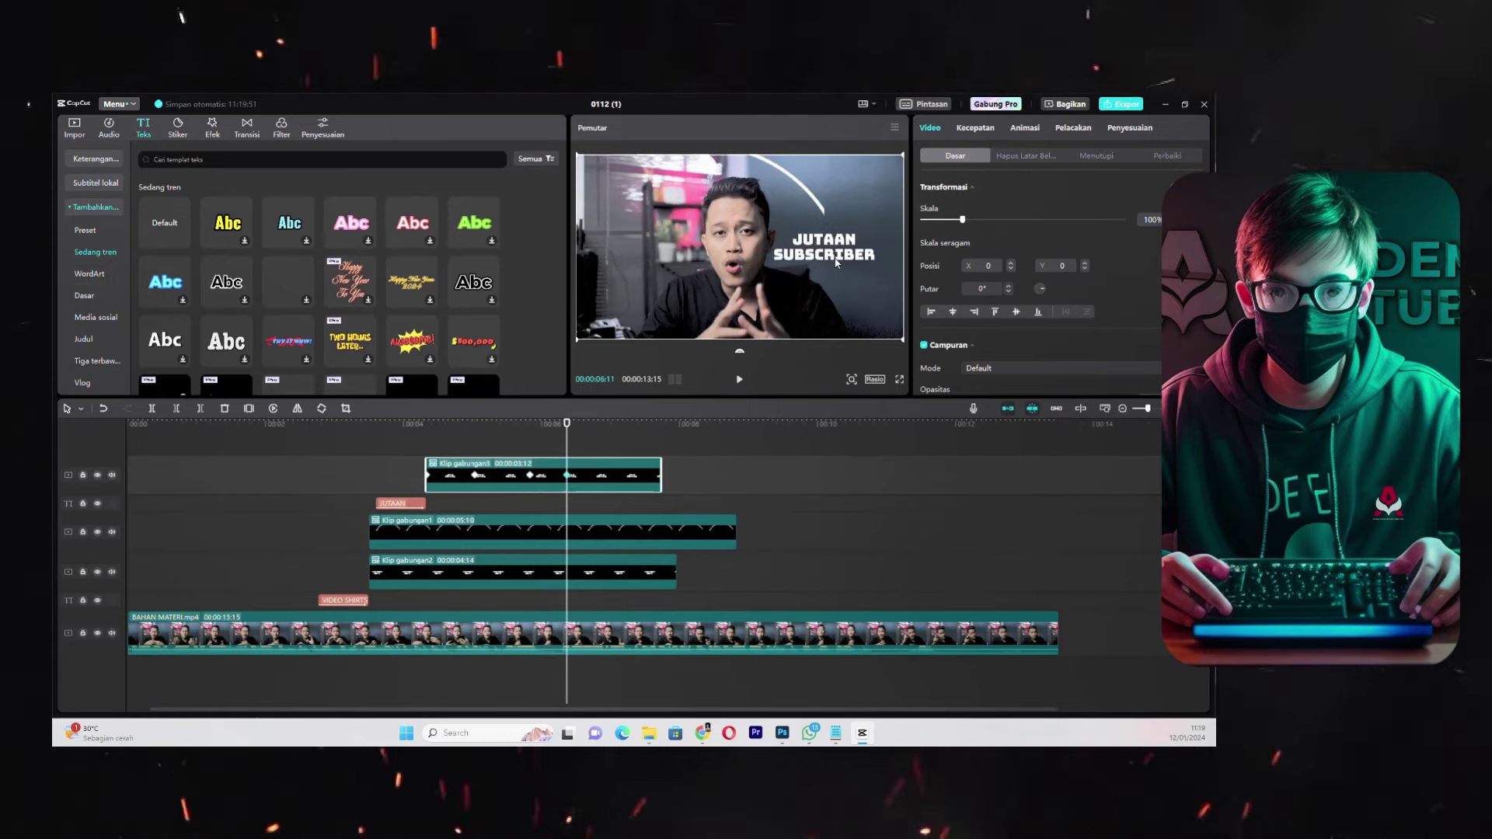
drag(836, 262, 962, 261)
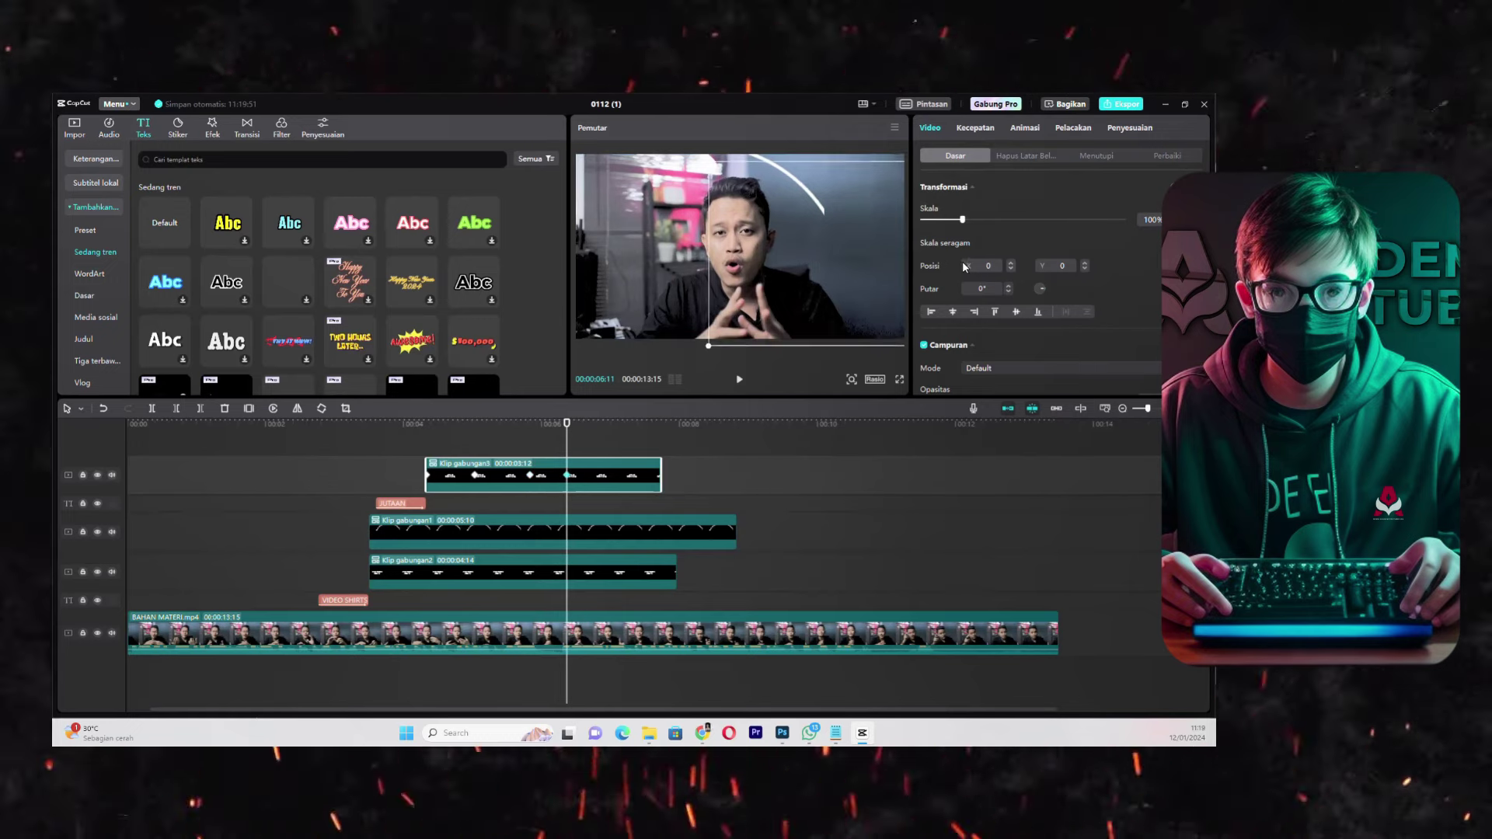
- Play the section from before 00:00:04:10 past 00:00:06:11 to check the second title's entrance and exit, and select the main video
click(413, 430)
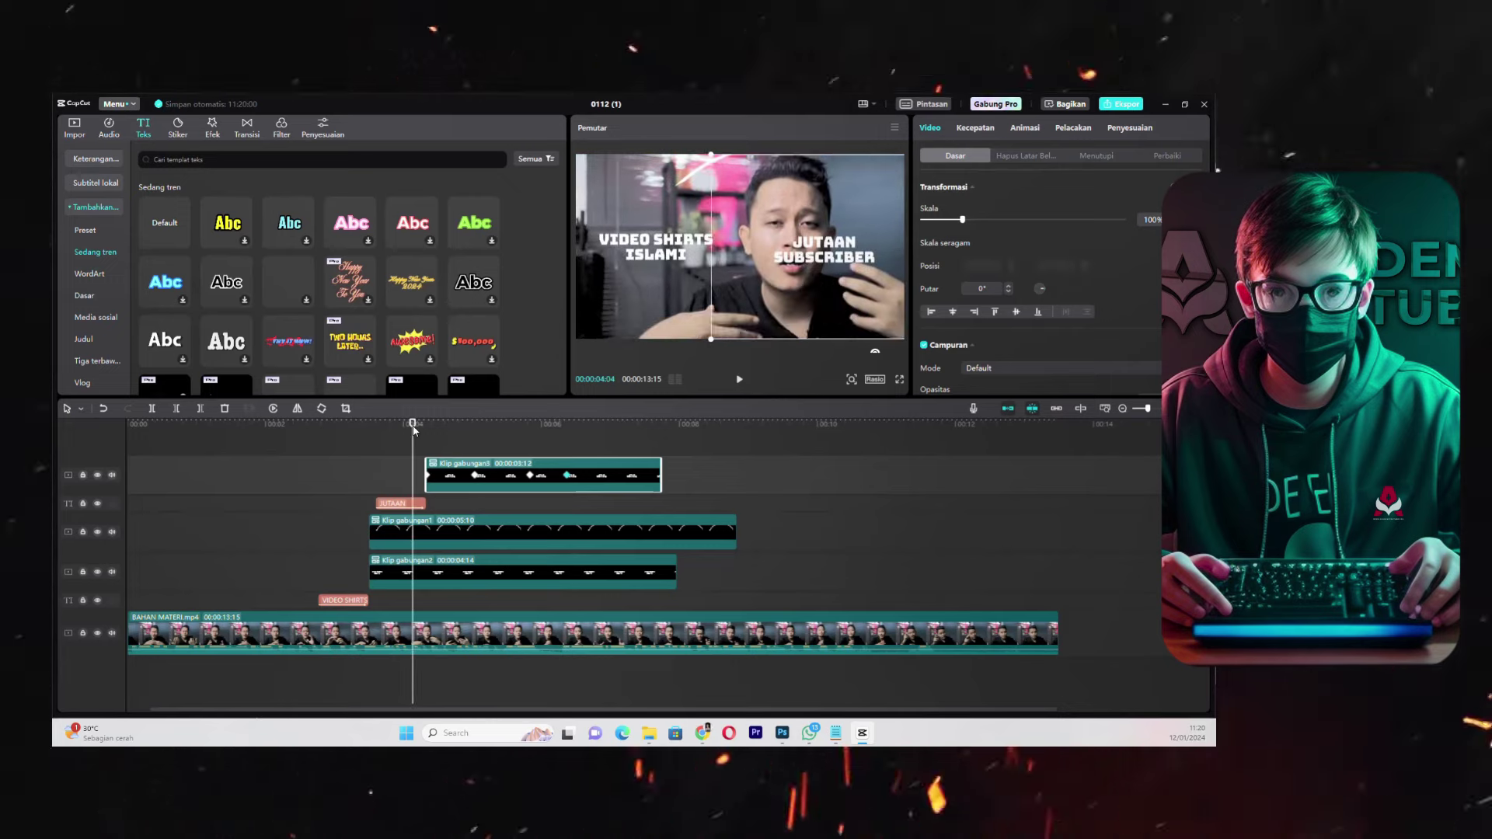
key(space)
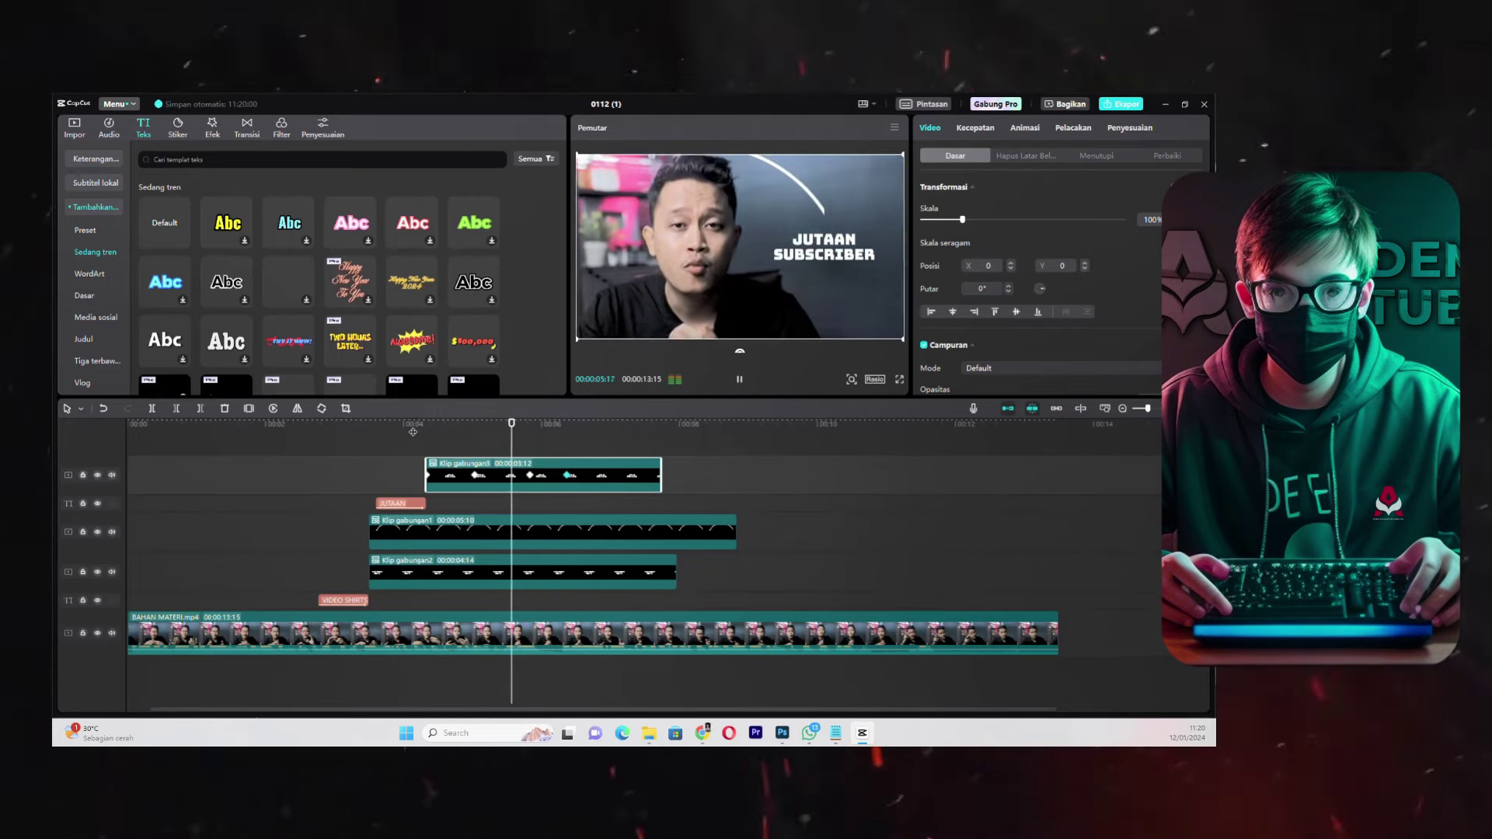
key(space)
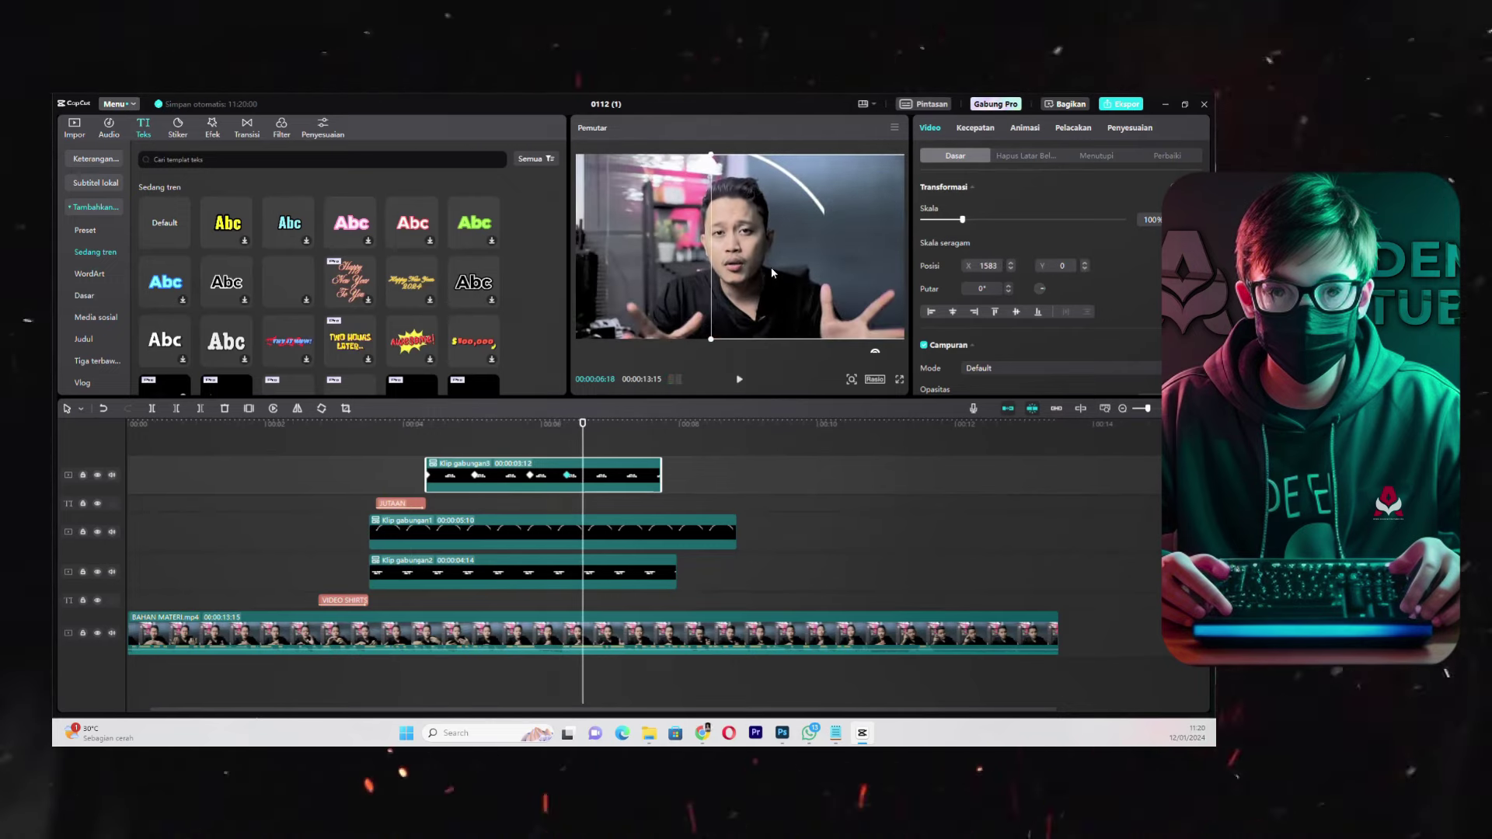
click(331, 451)
key(space)
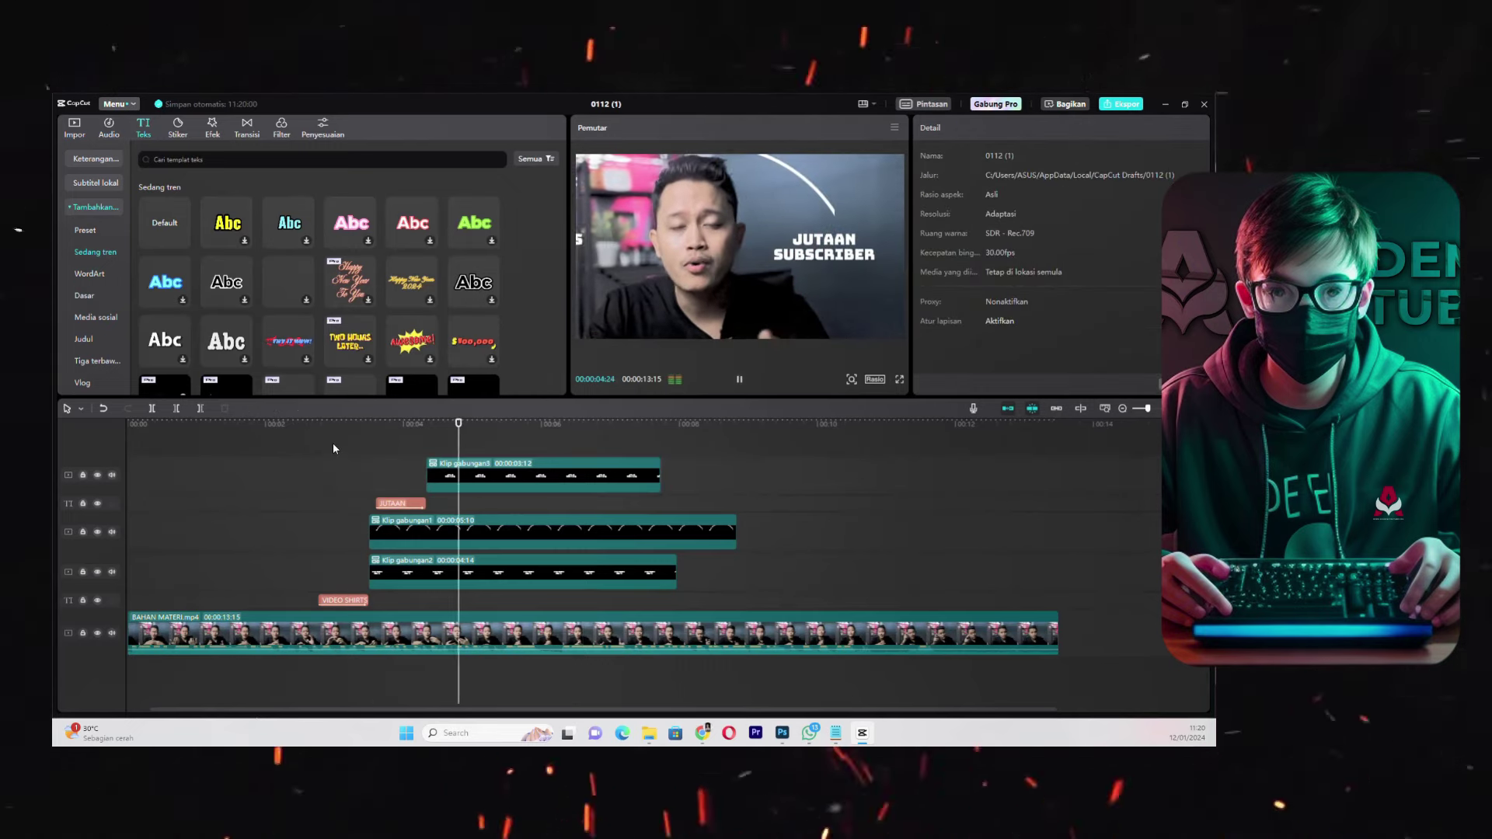
key(space)
click(548, 575)
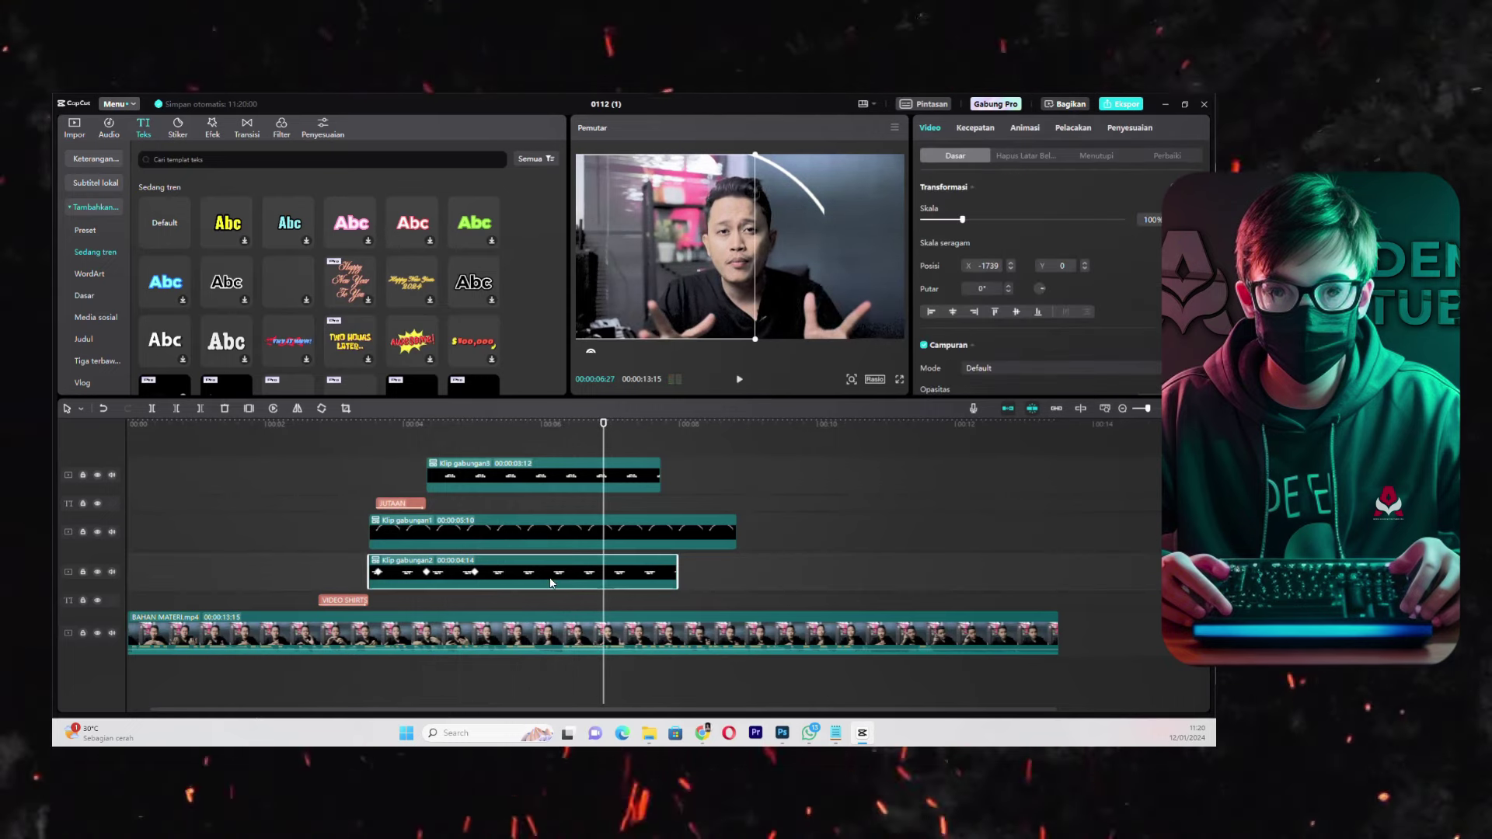
click(591, 636)
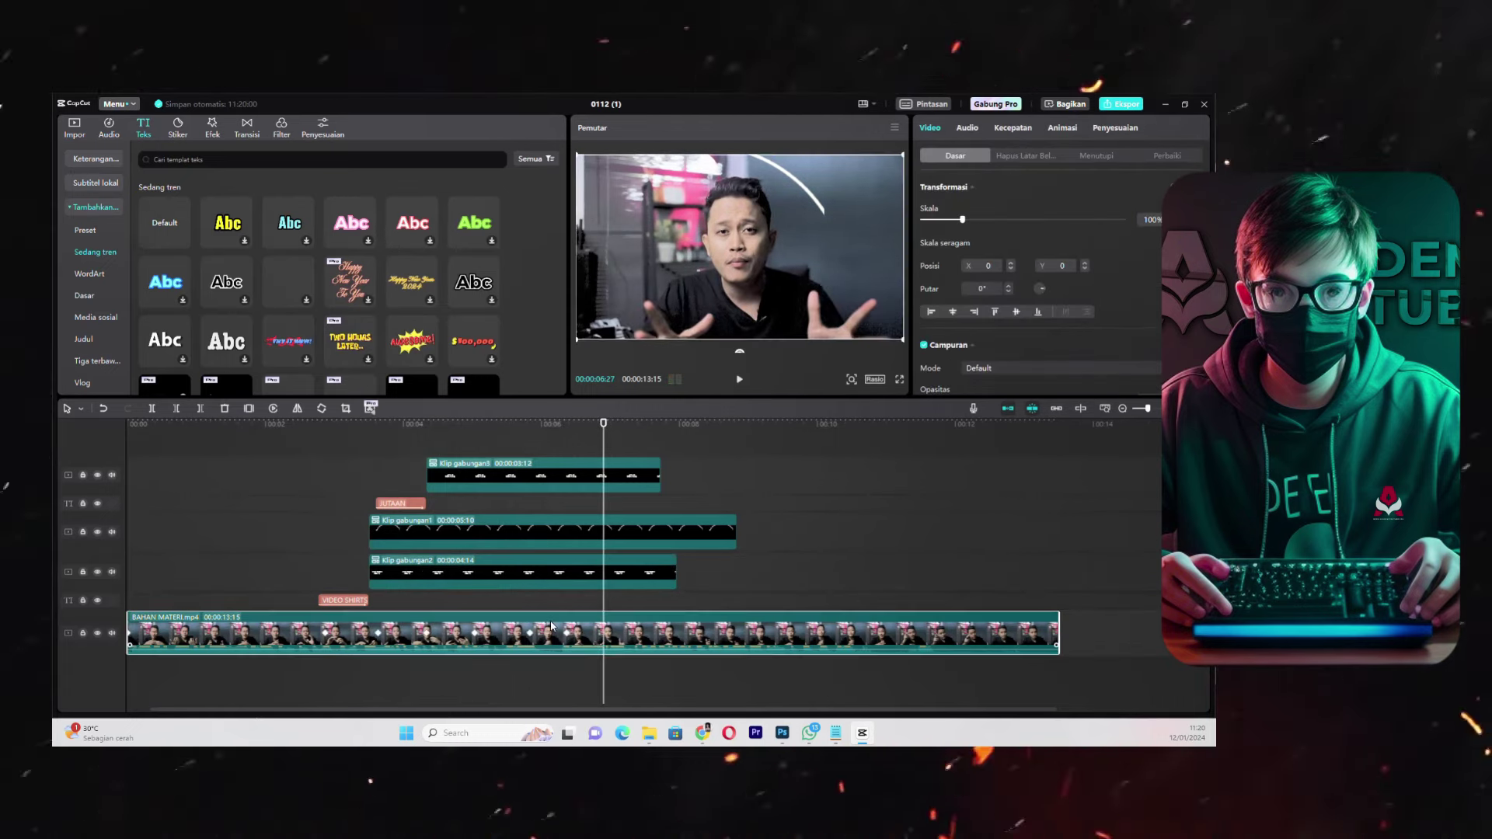
- Trim the line clip and the two title combined clips to end at 00:00:06:11 by splitting them there and deleting the remainders
click(562, 603)
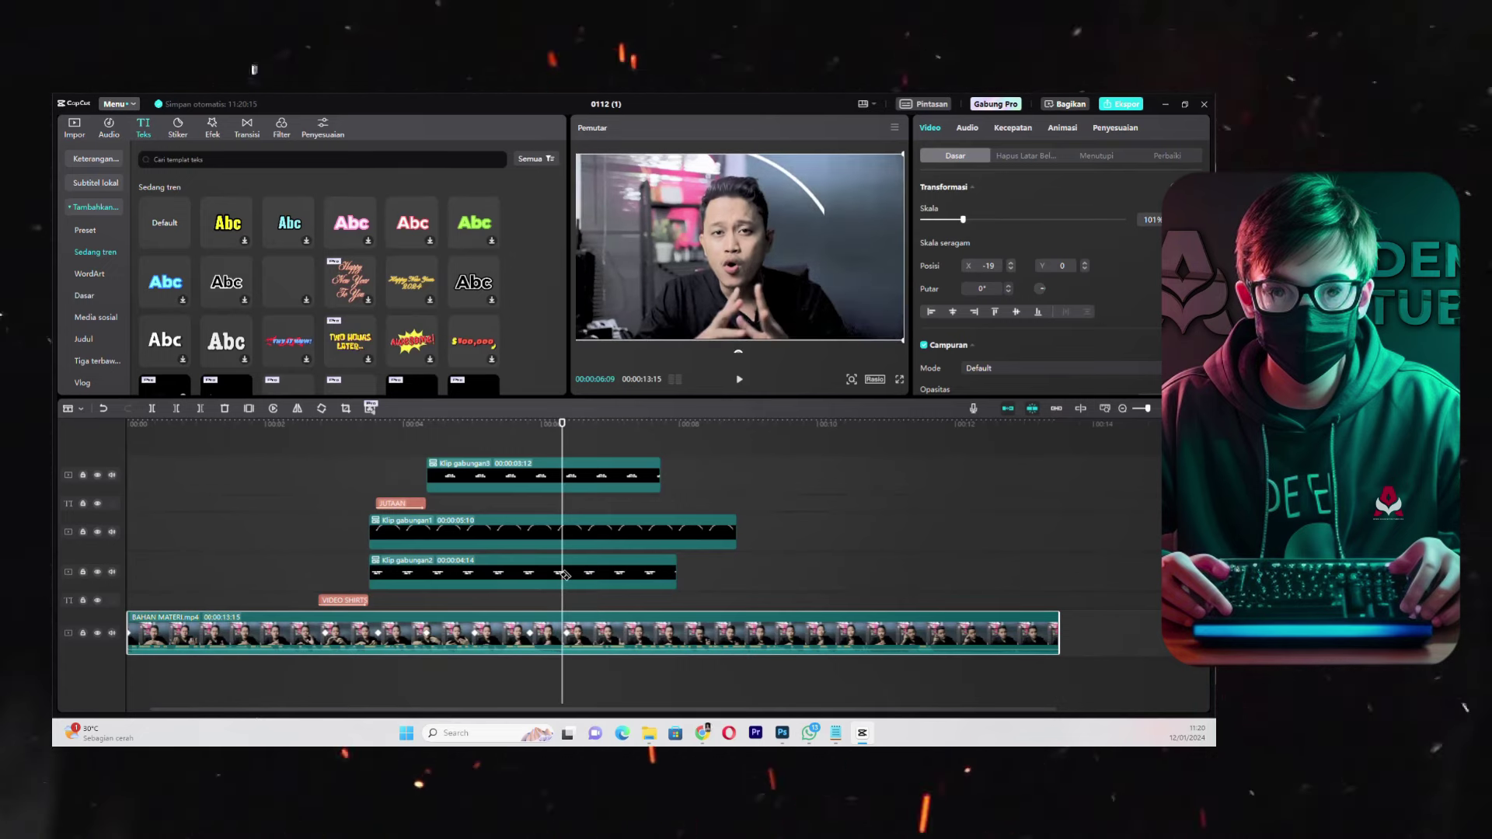
click(570, 573)
click(572, 533)
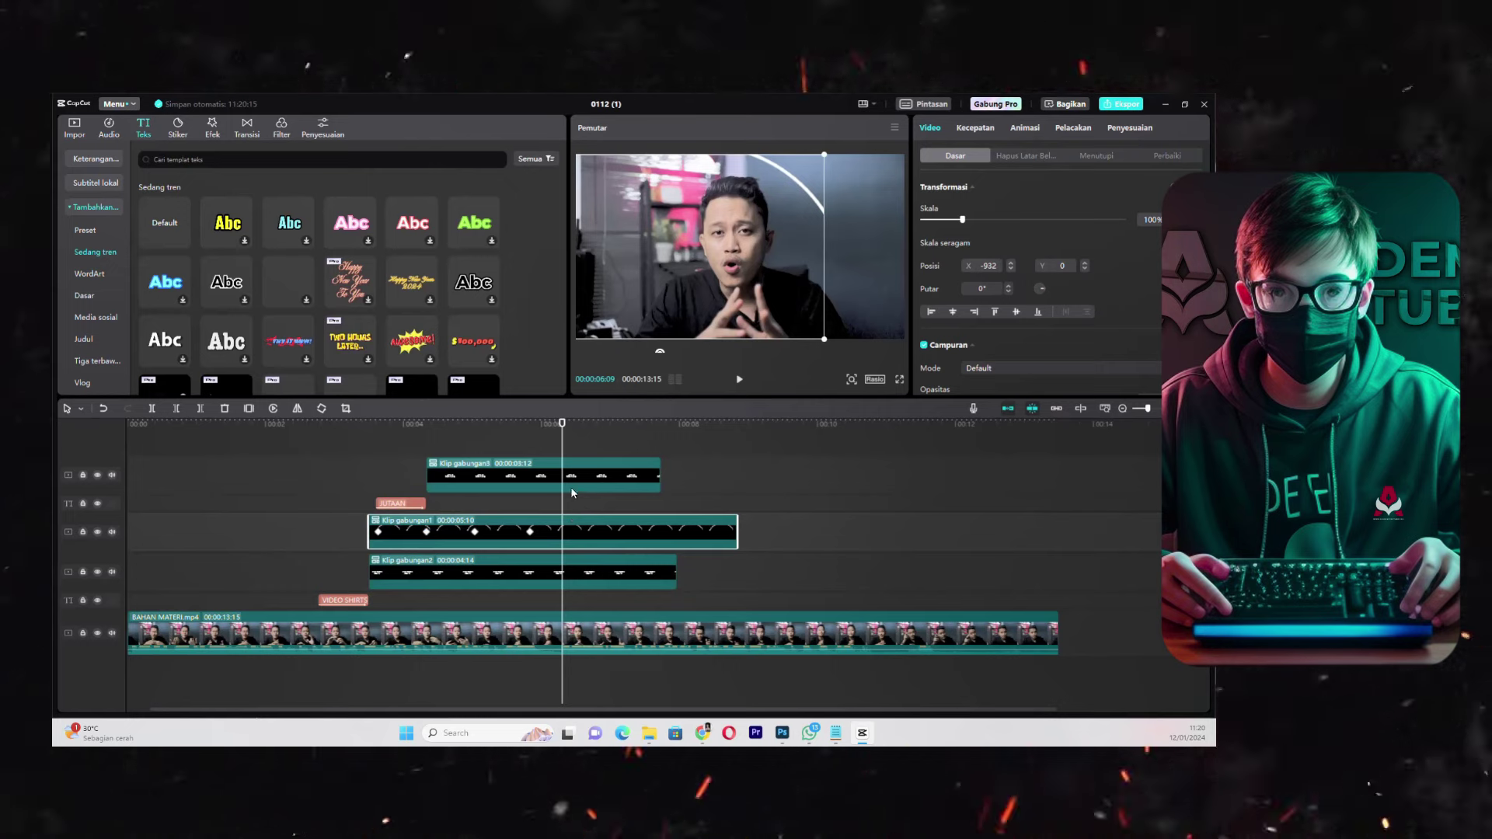
click(572, 487)
click(564, 448)
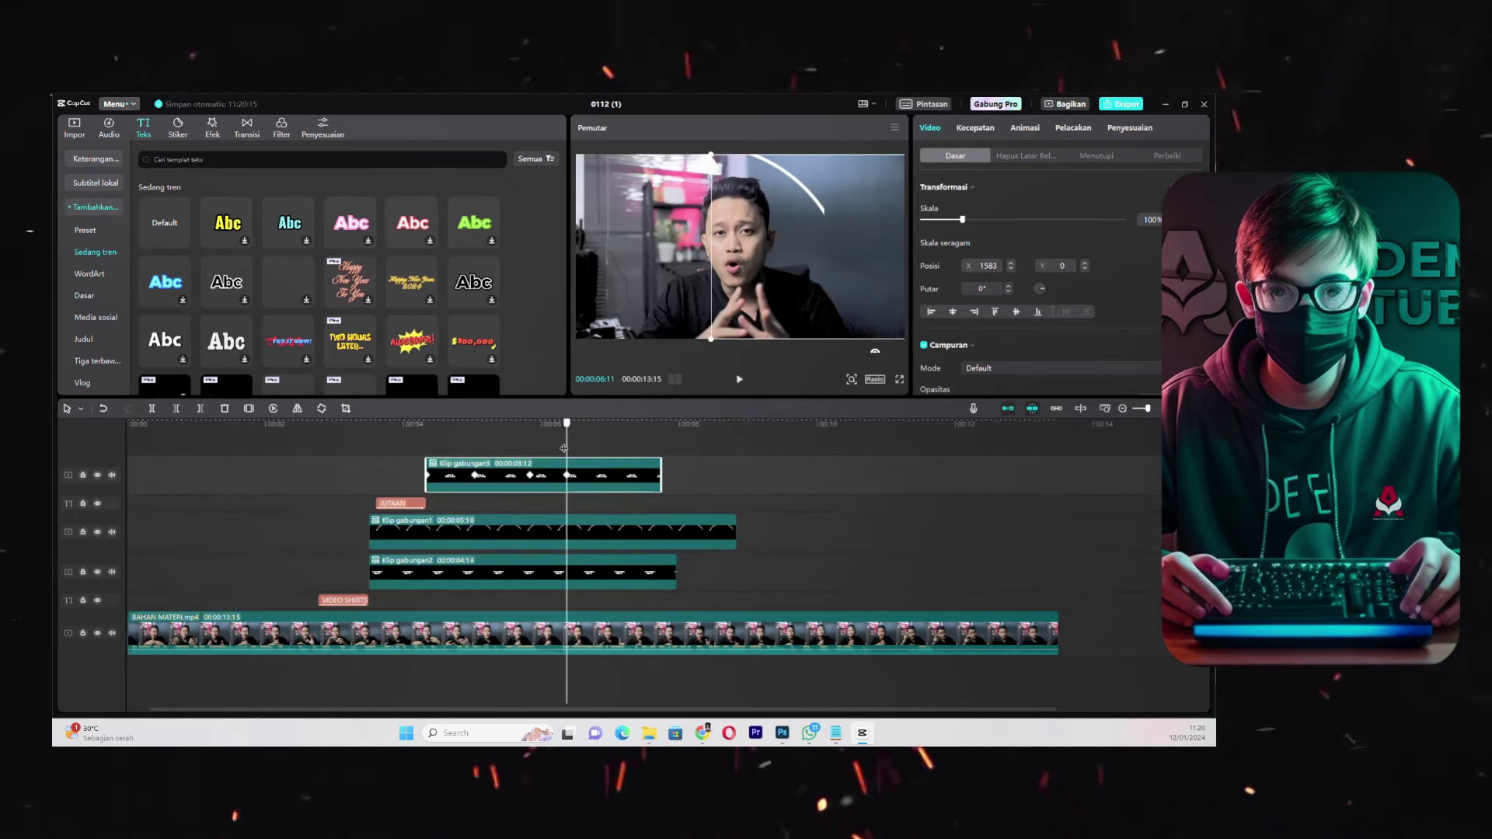
key(b)
click(566, 474)
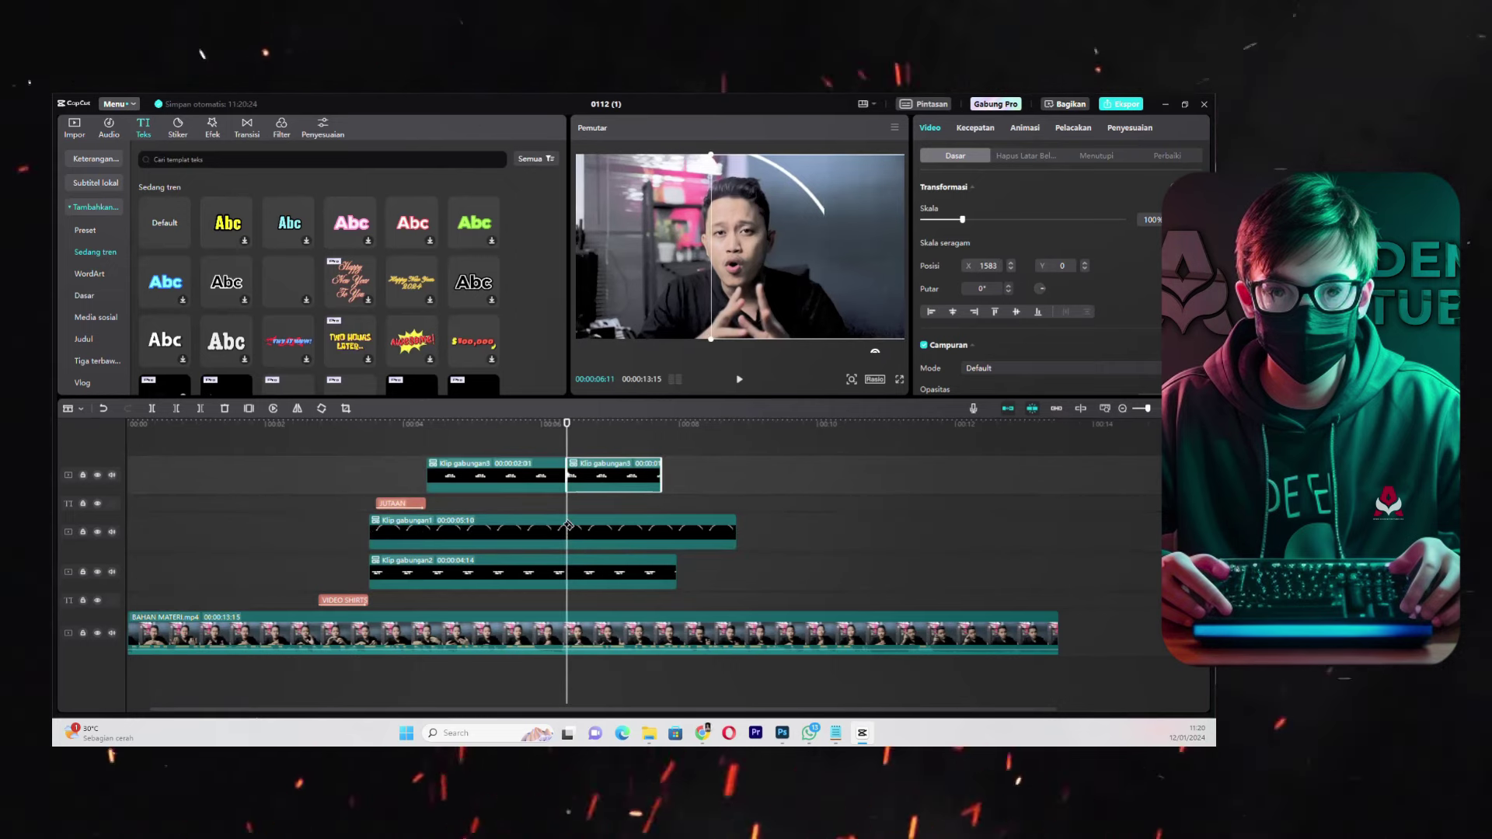
click(568, 526)
click(576, 577)
drag(623, 598, 576, 467)
key(Delete)
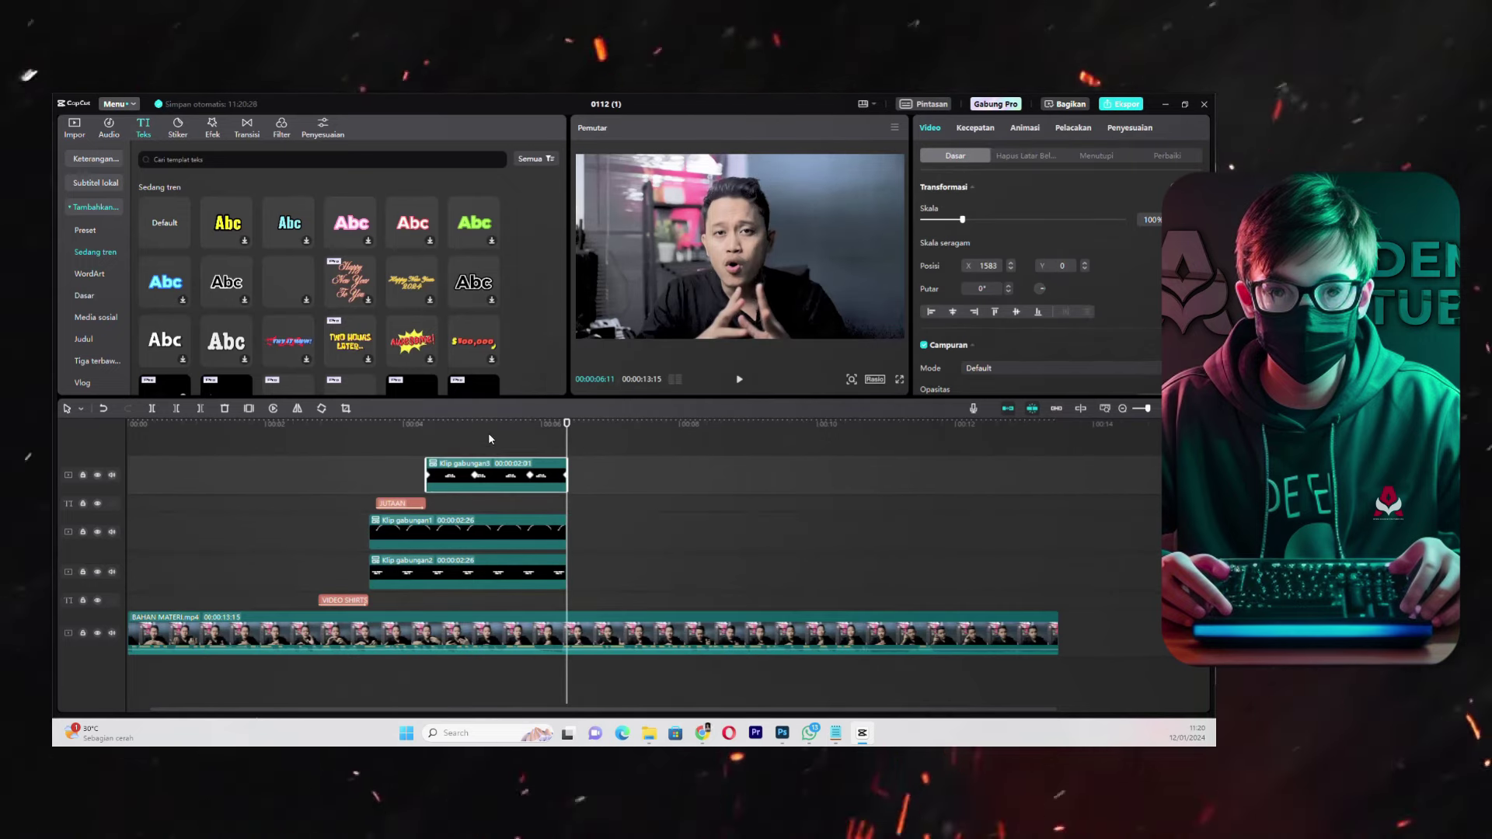
- Play the edit in full screen from 00:00:02:09 to check the trimmed titles, and return the playhead to 00:00:06:11
click(474, 427)
click(284, 426)
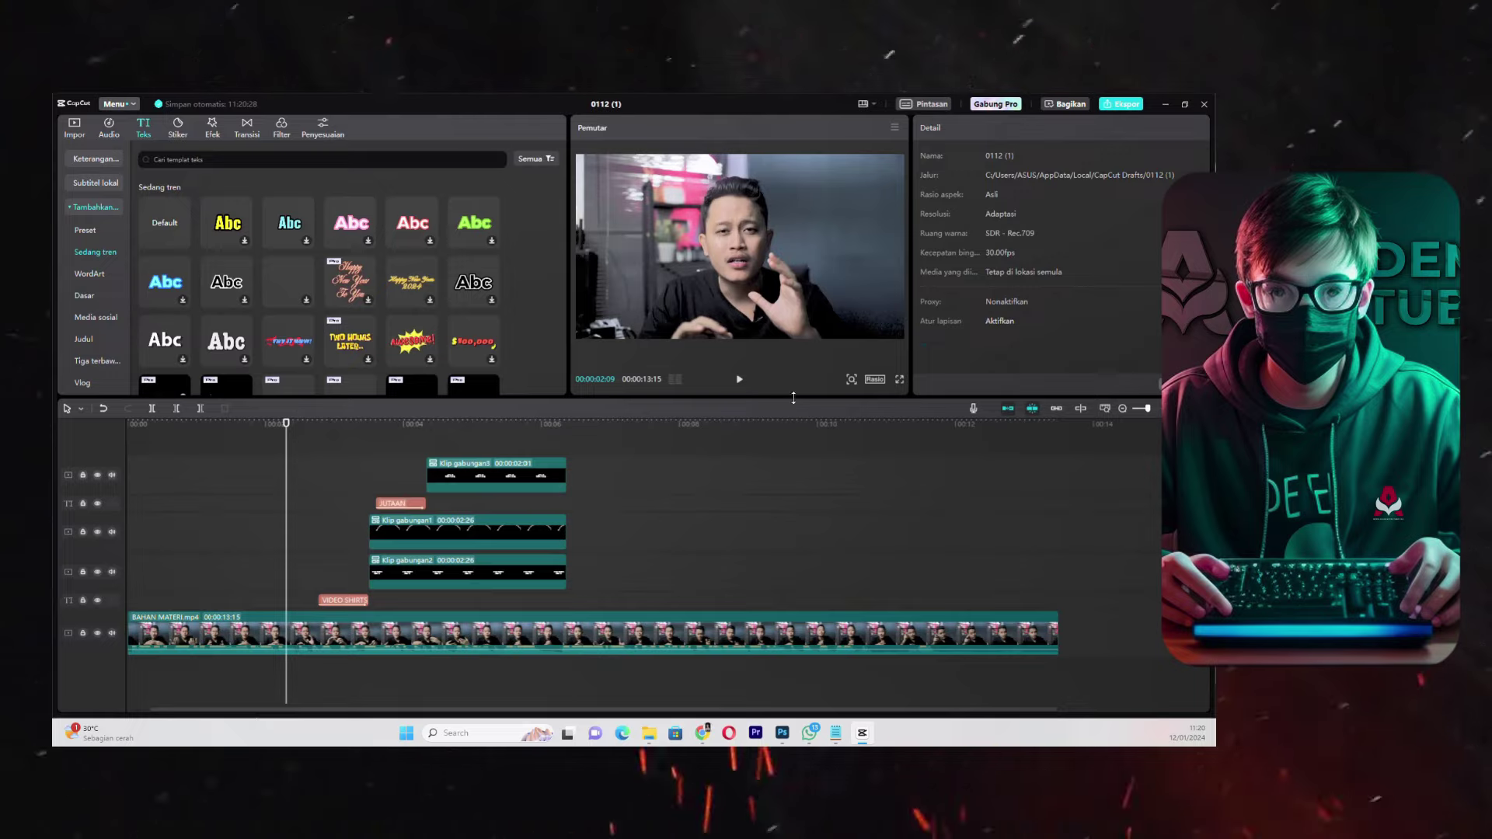
click(900, 381)
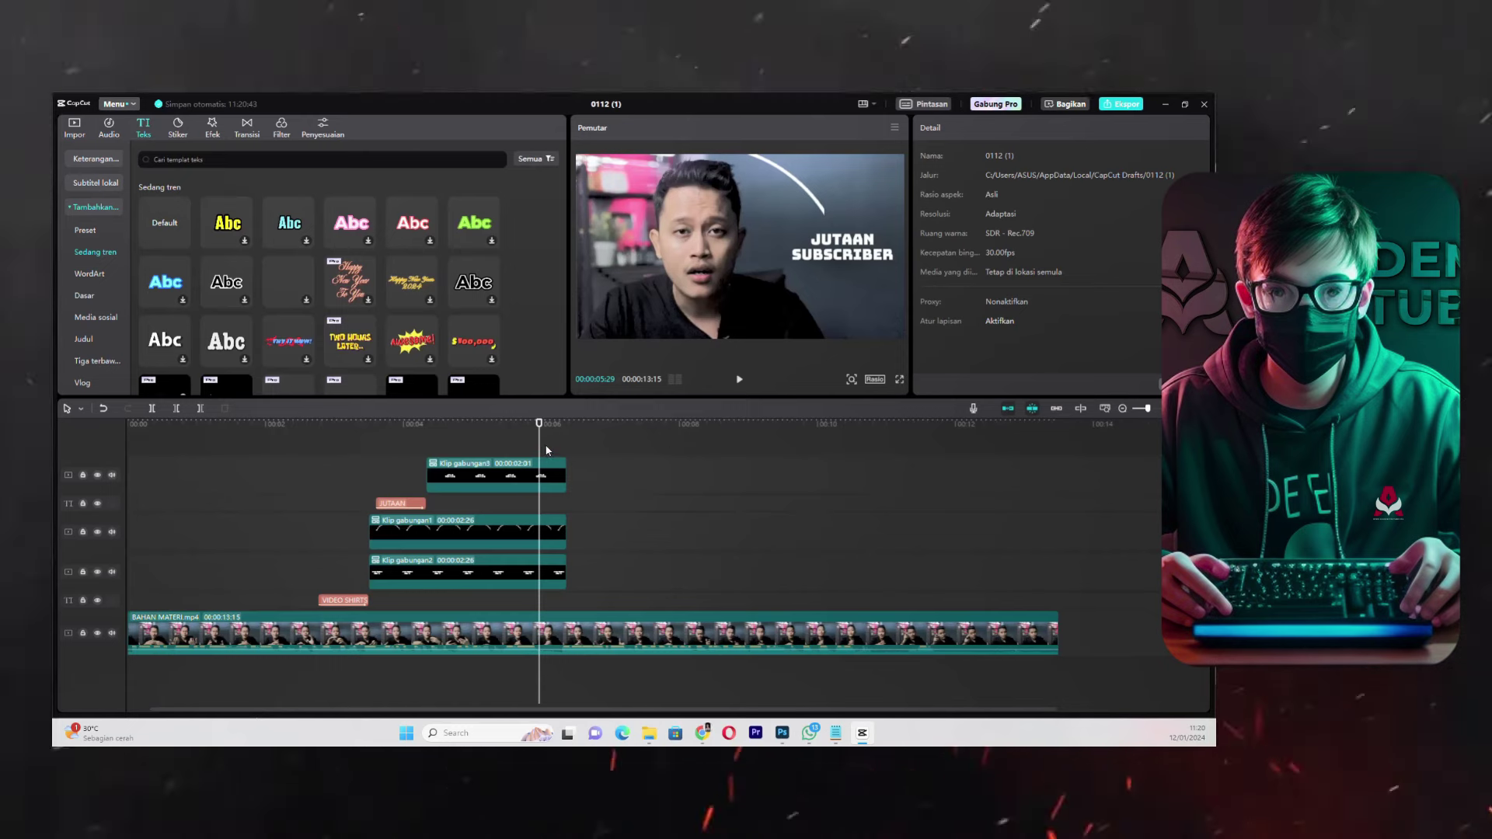
drag(540, 451, 567, 455)
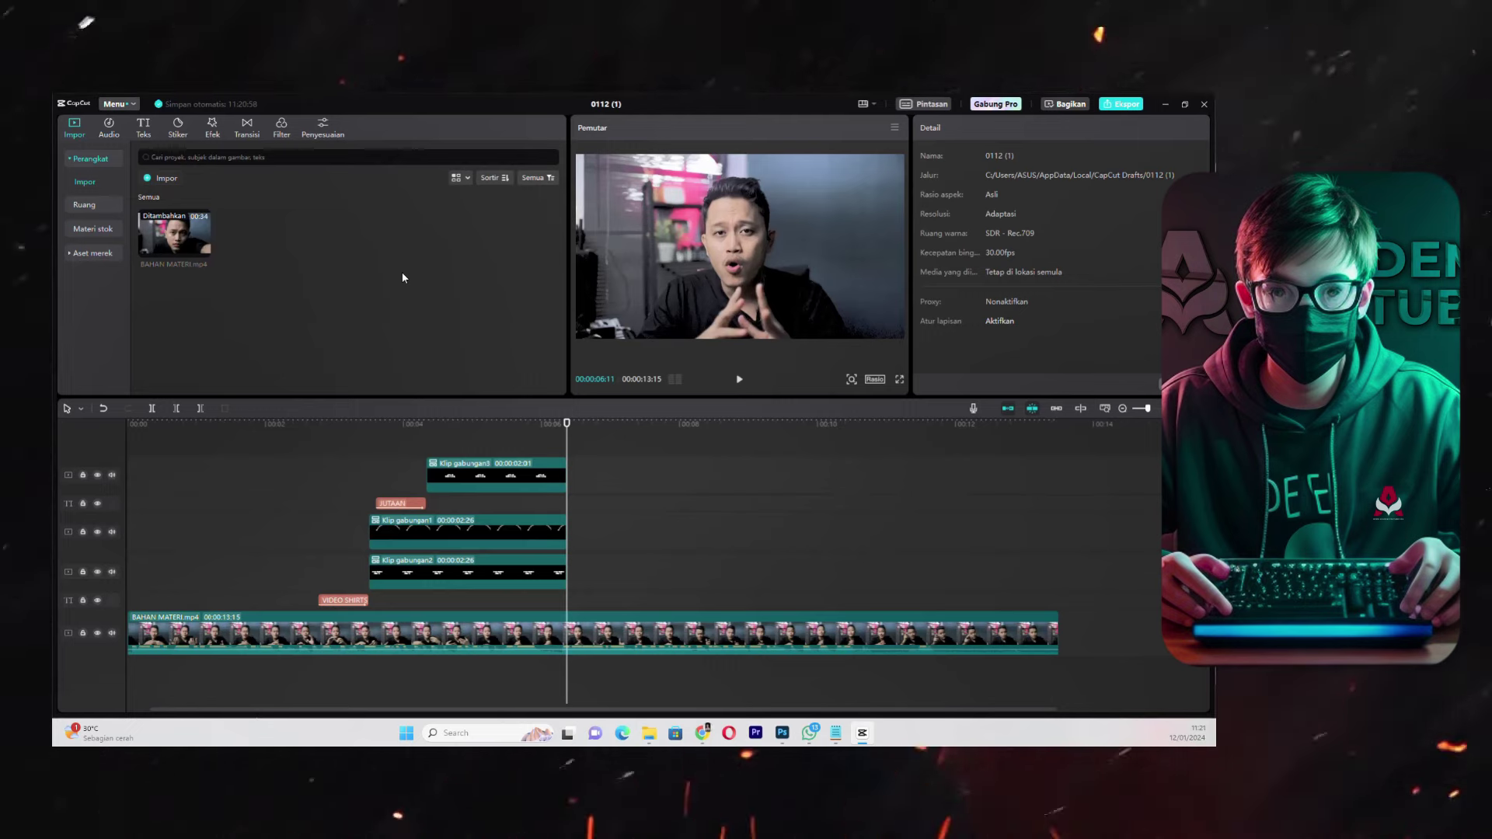
- Import overlay 1.mp4, the glitch effect black screen template, the camera sound effect and the texture image from the SHORTS folder
click(405, 278)
click(424, 326)
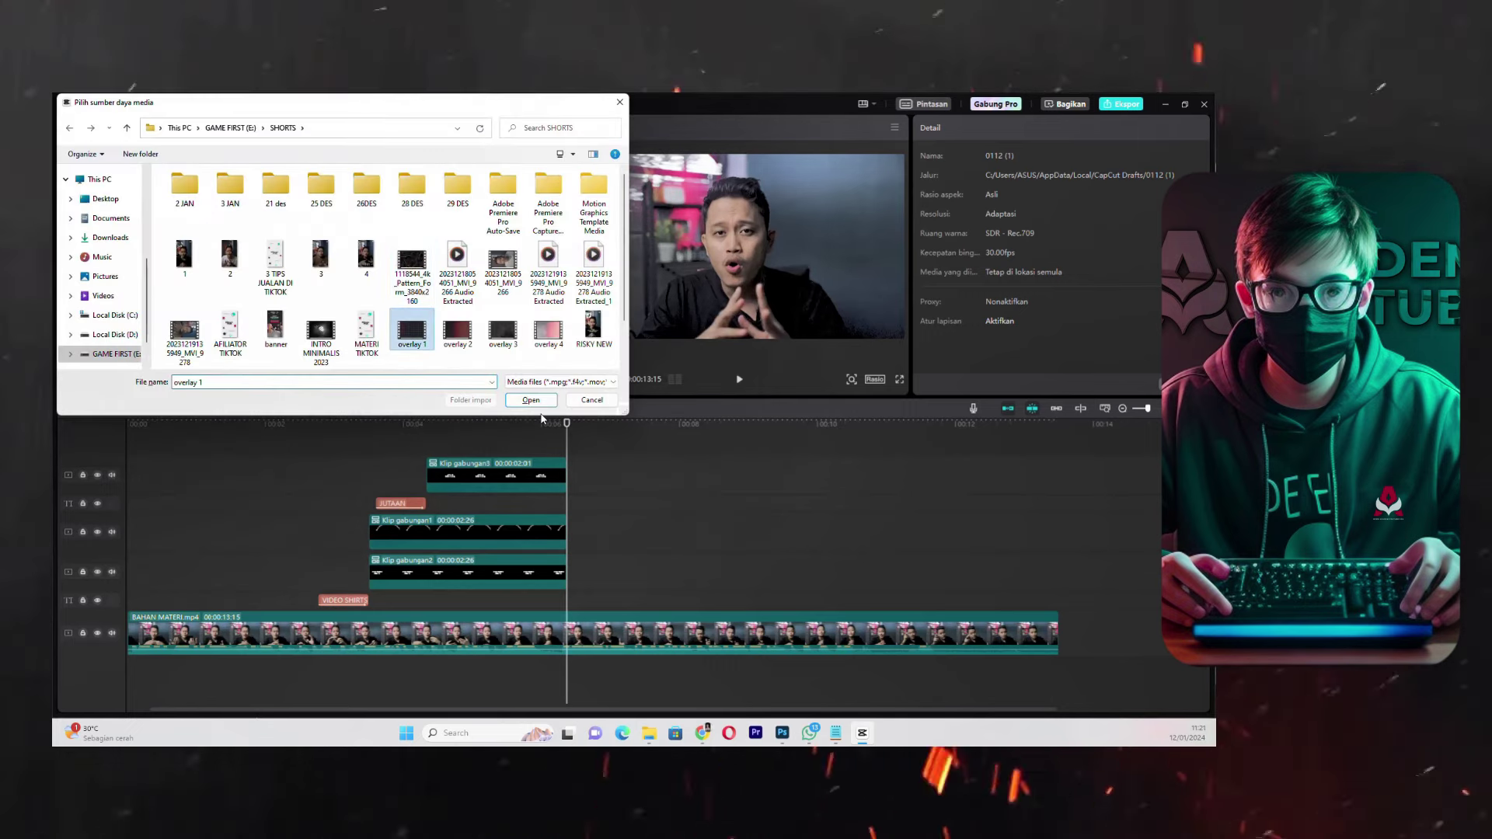
click(550, 398)
click(501, 340)
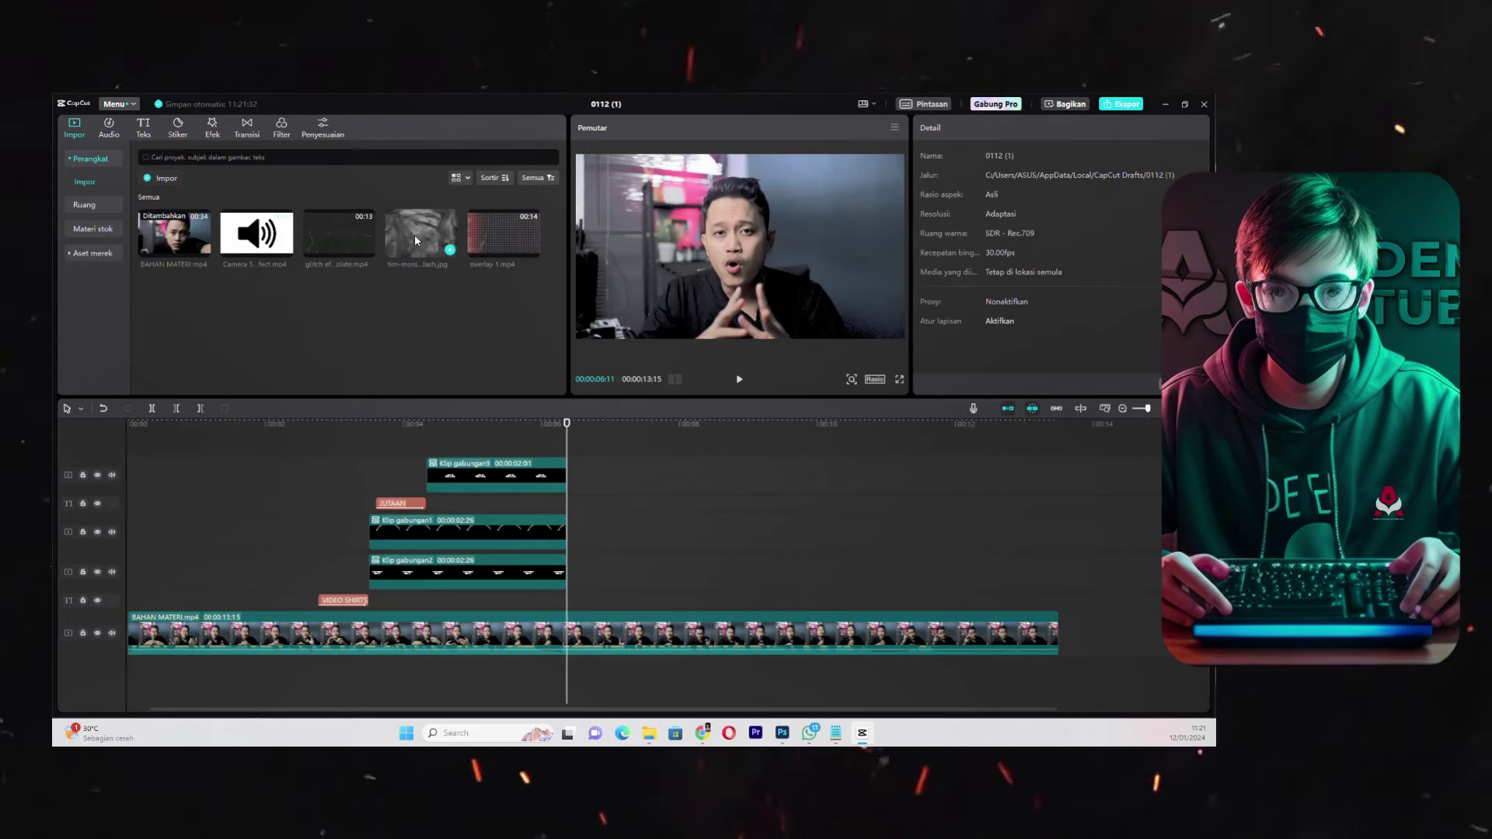
- Place the glitch effect black screen template above the main video at 00:00:06:11, add overlay 1.mp4 above it, and play both clips
click(368, 250)
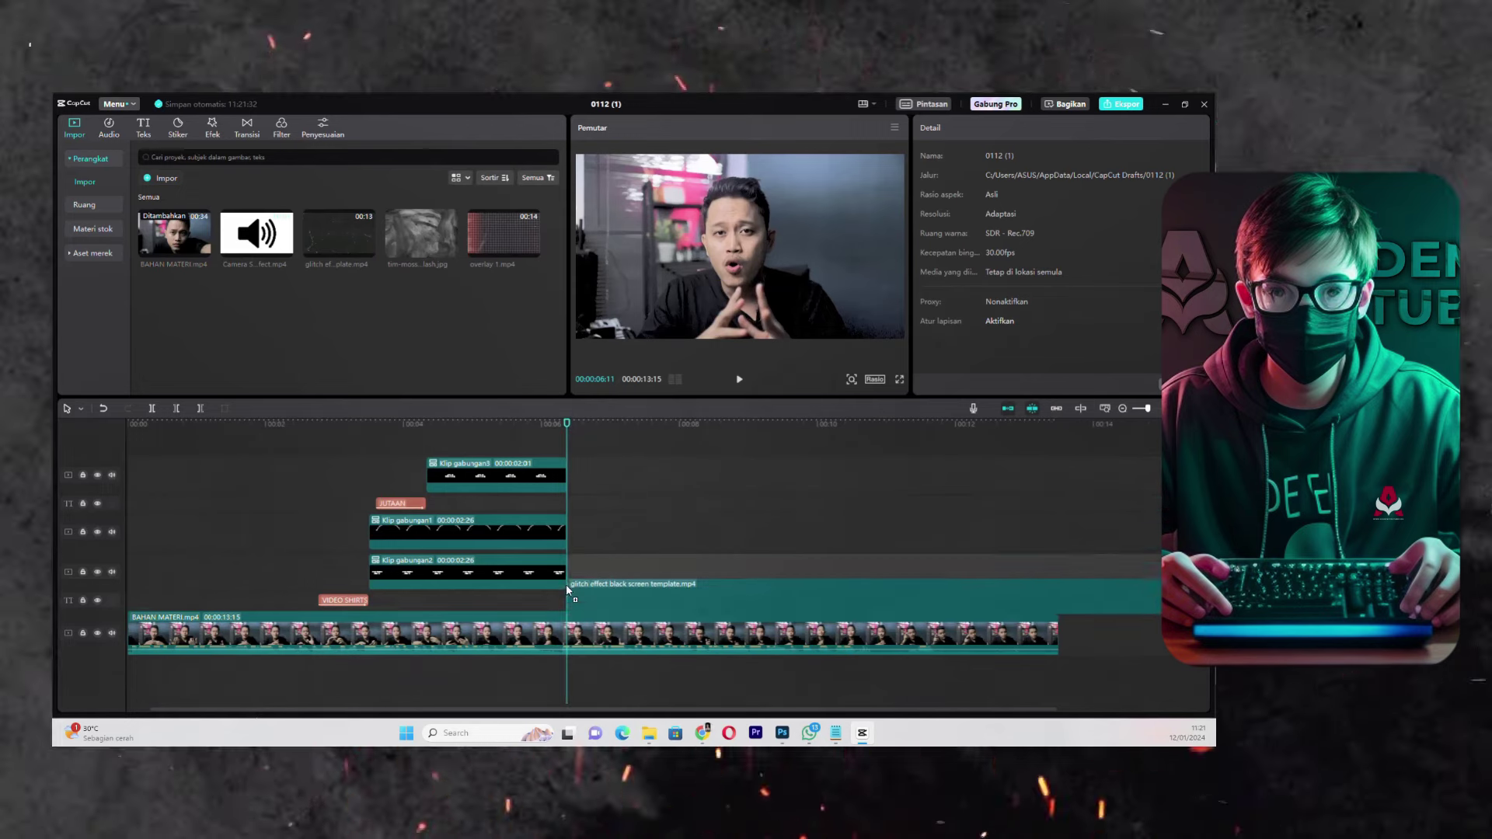
drag(514, 256, 637, 541)
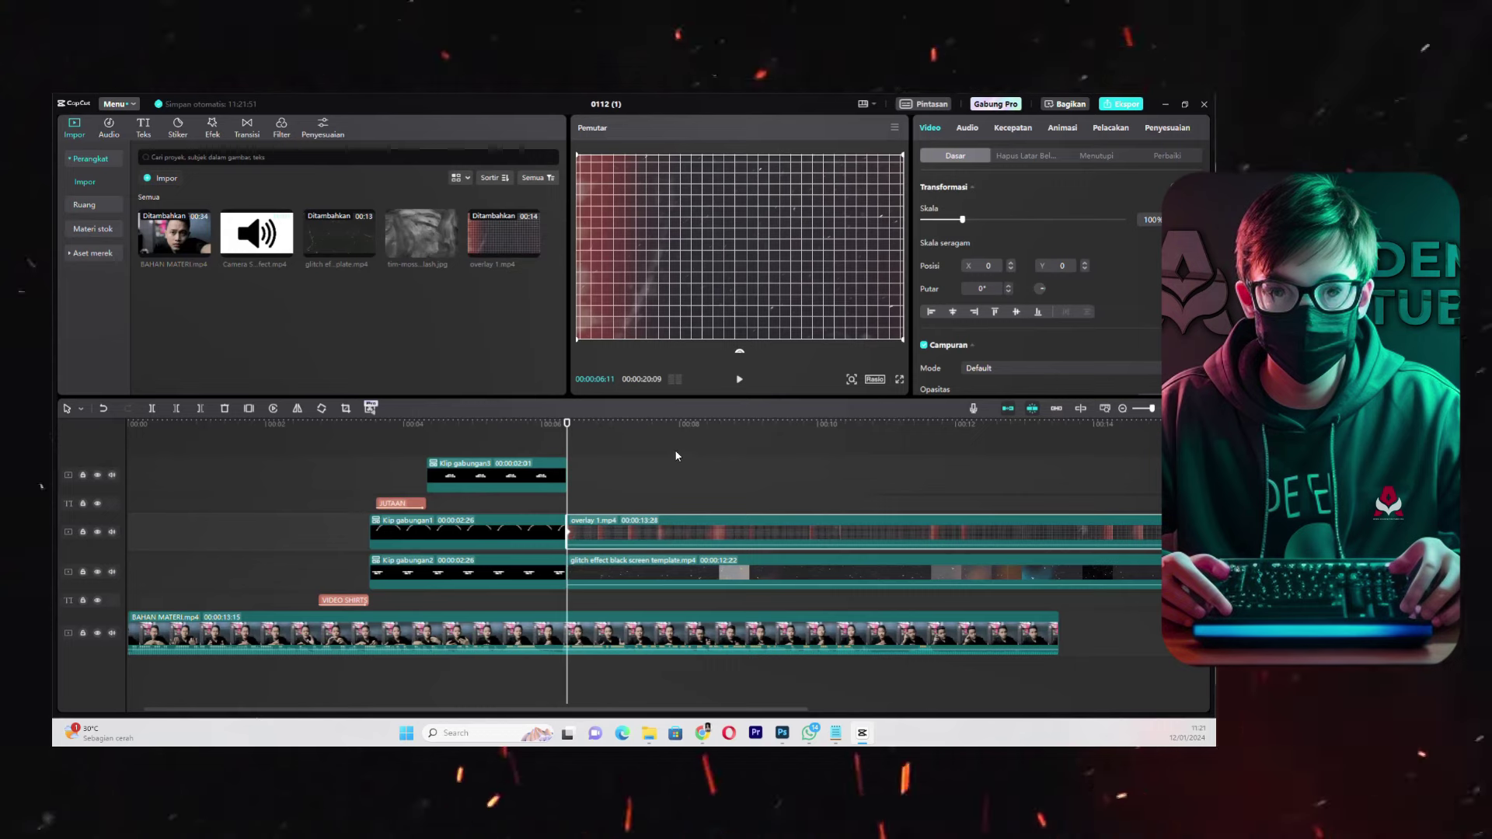
key(space)
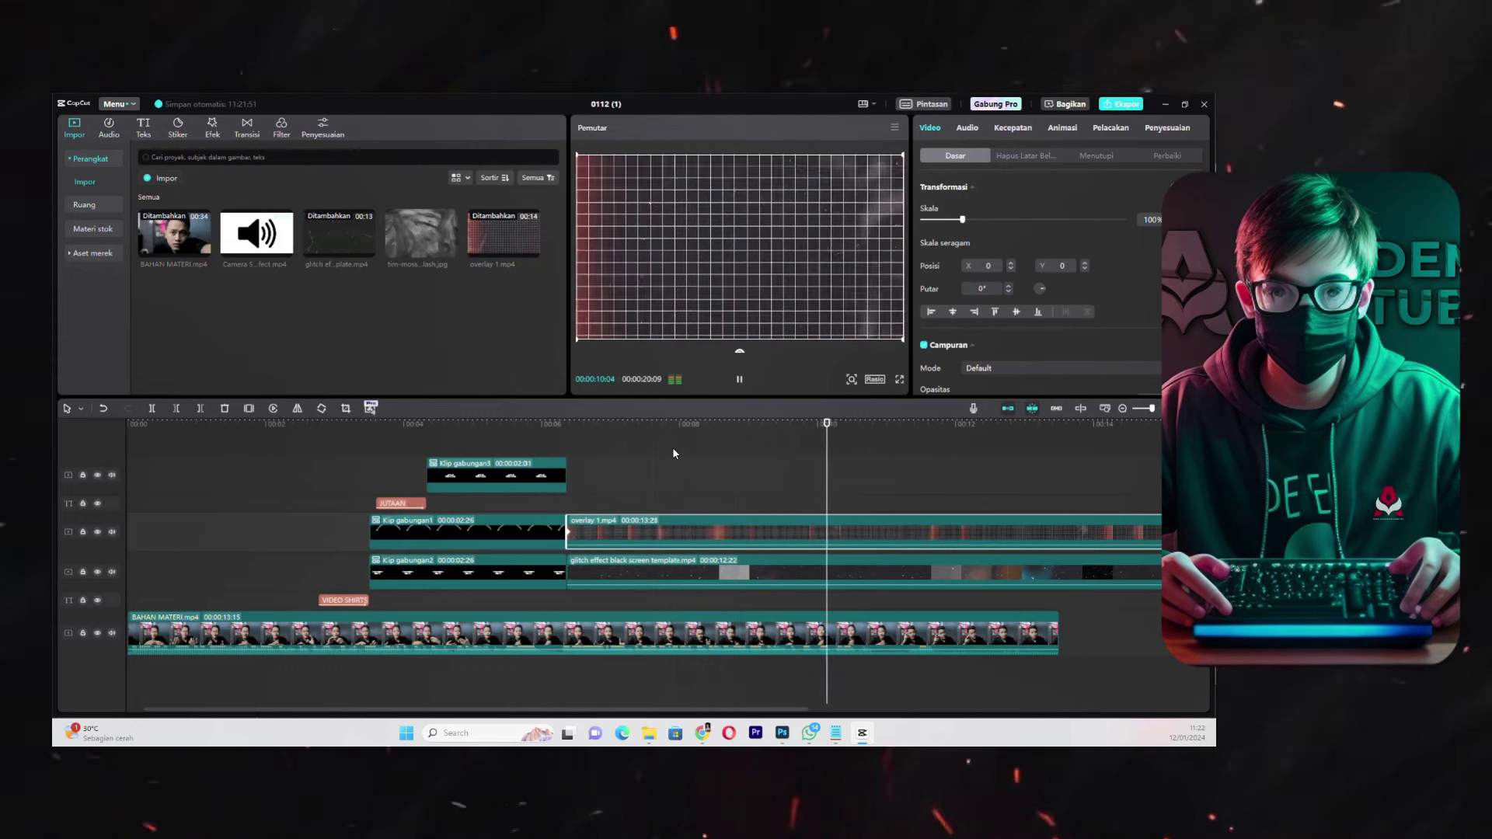
key(space)
- Split the glitch template and overlay 1.mp4 at 00:00:09:29 and delete the parts after that point
drag(764, 424, 810, 567)
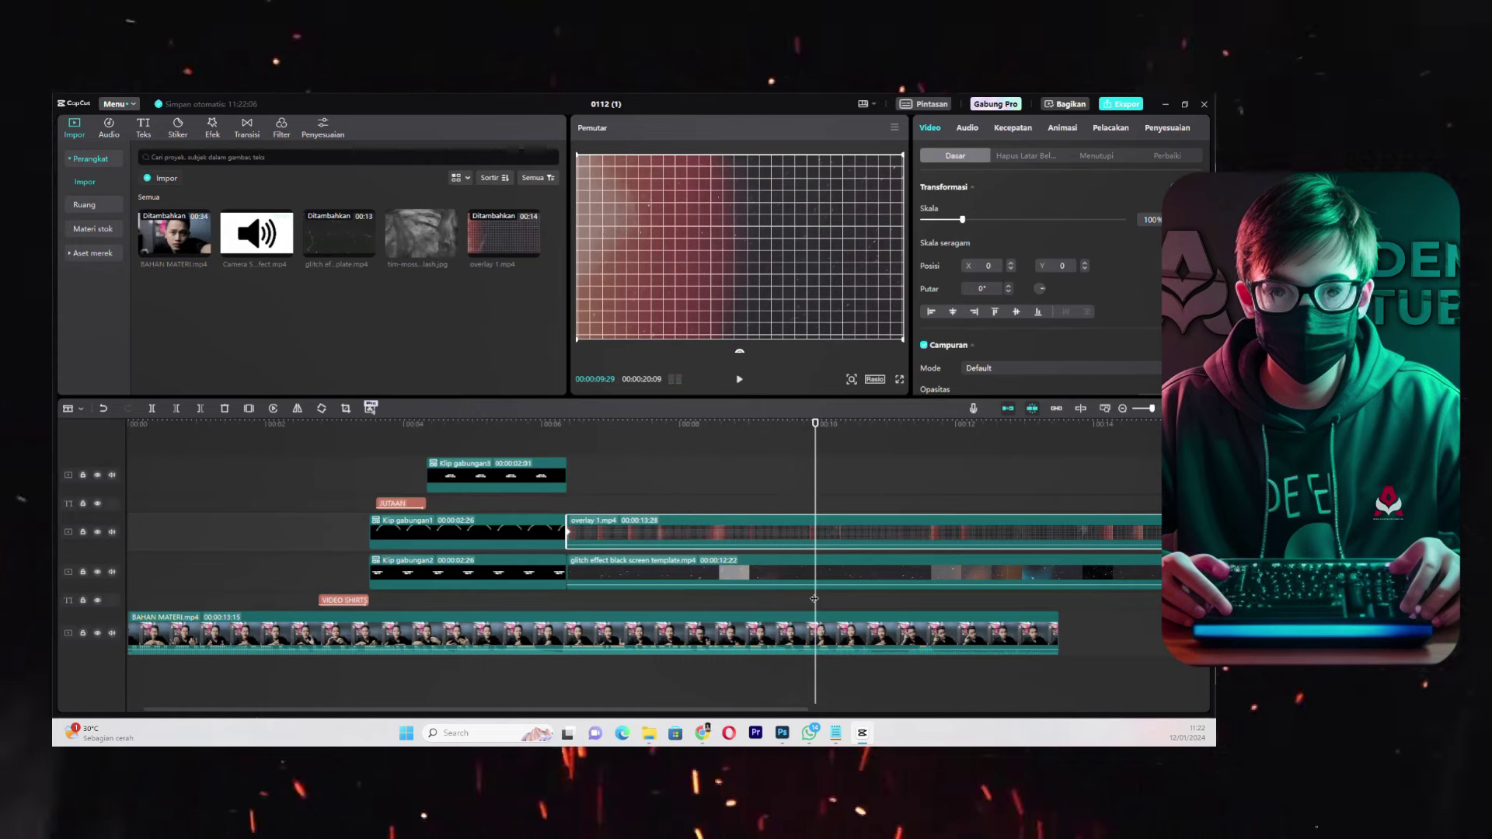
click(814, 537)
click(816, 574)
key(a)
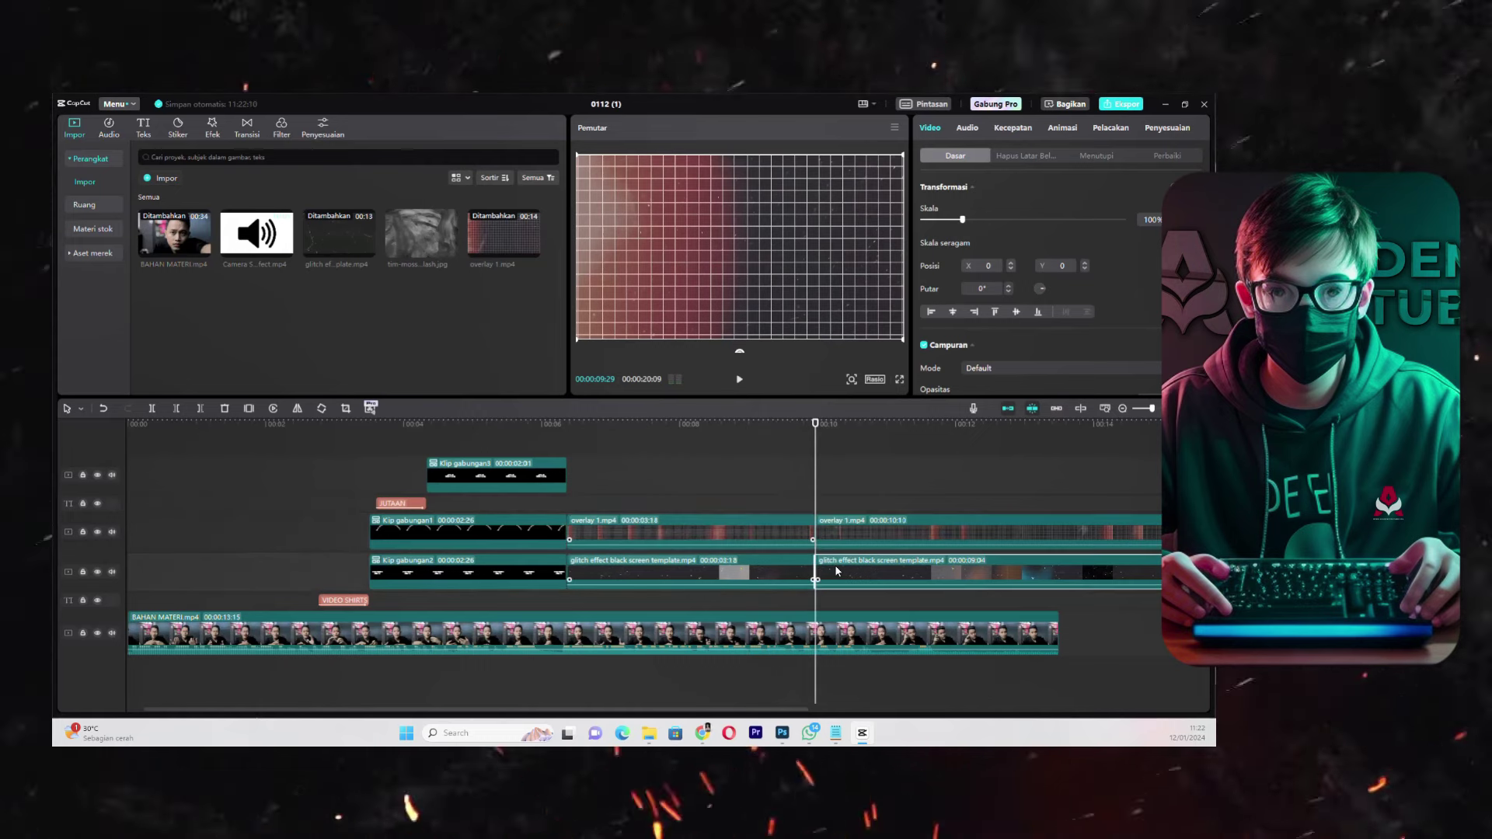
key(Delete)
click(820, 536)
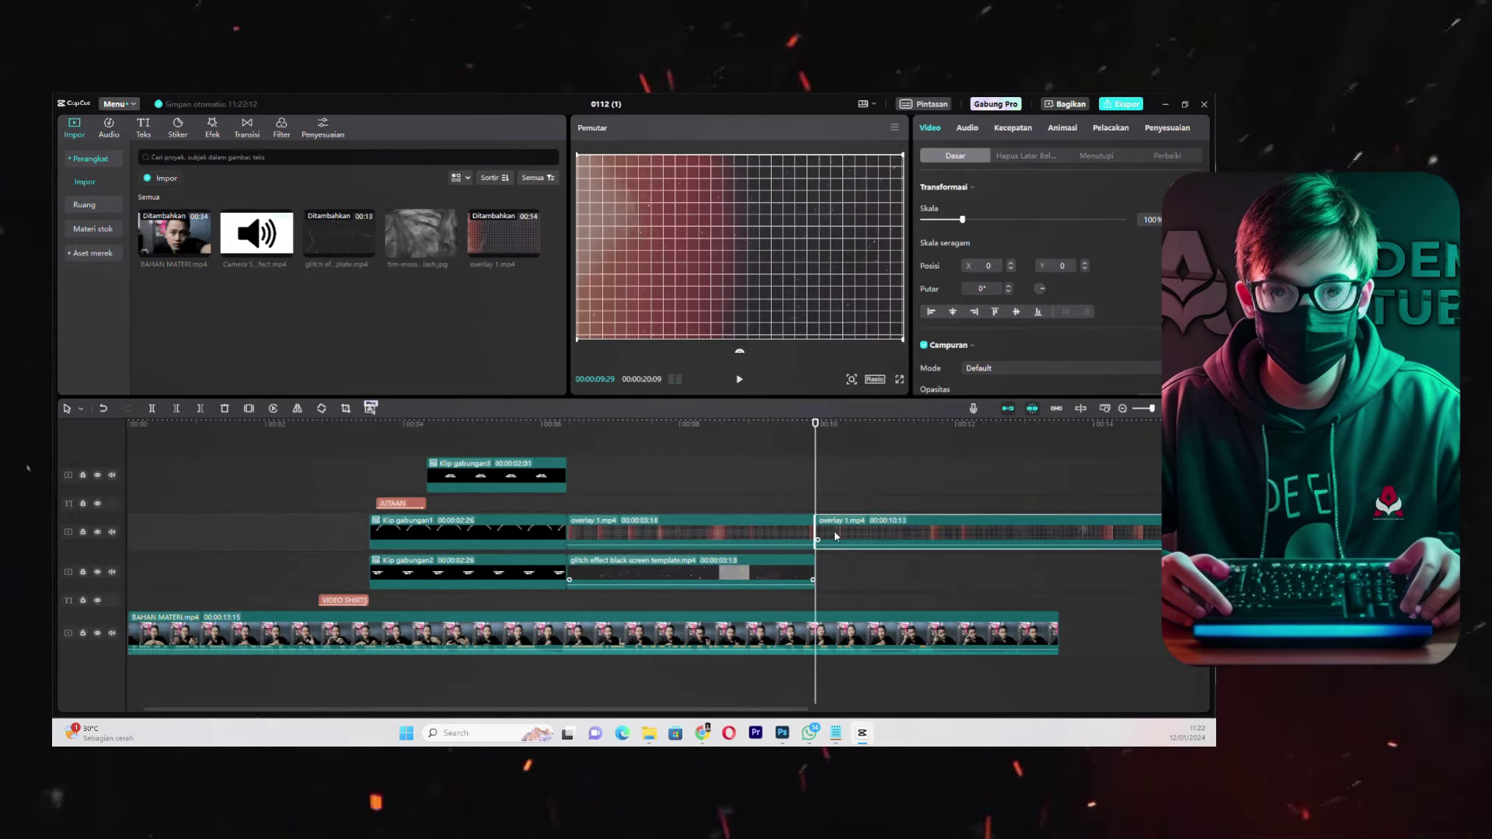
key(Delete)
- Set the scale of overlay 1.mp4 to 123% at 00:00:09:08 and play its start to check the gradual zoom
click(798, 537)
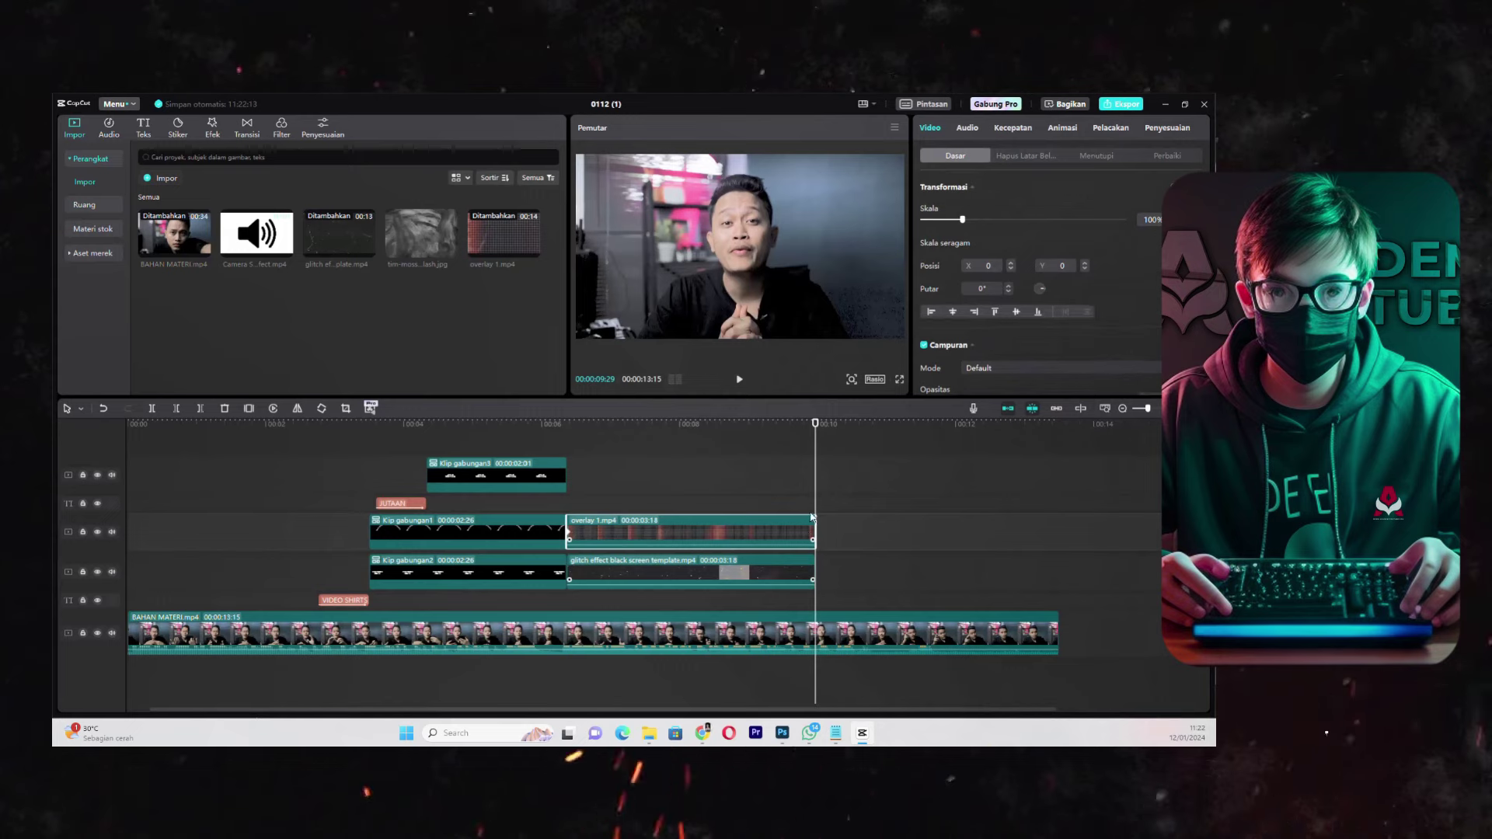
click(768, 424)
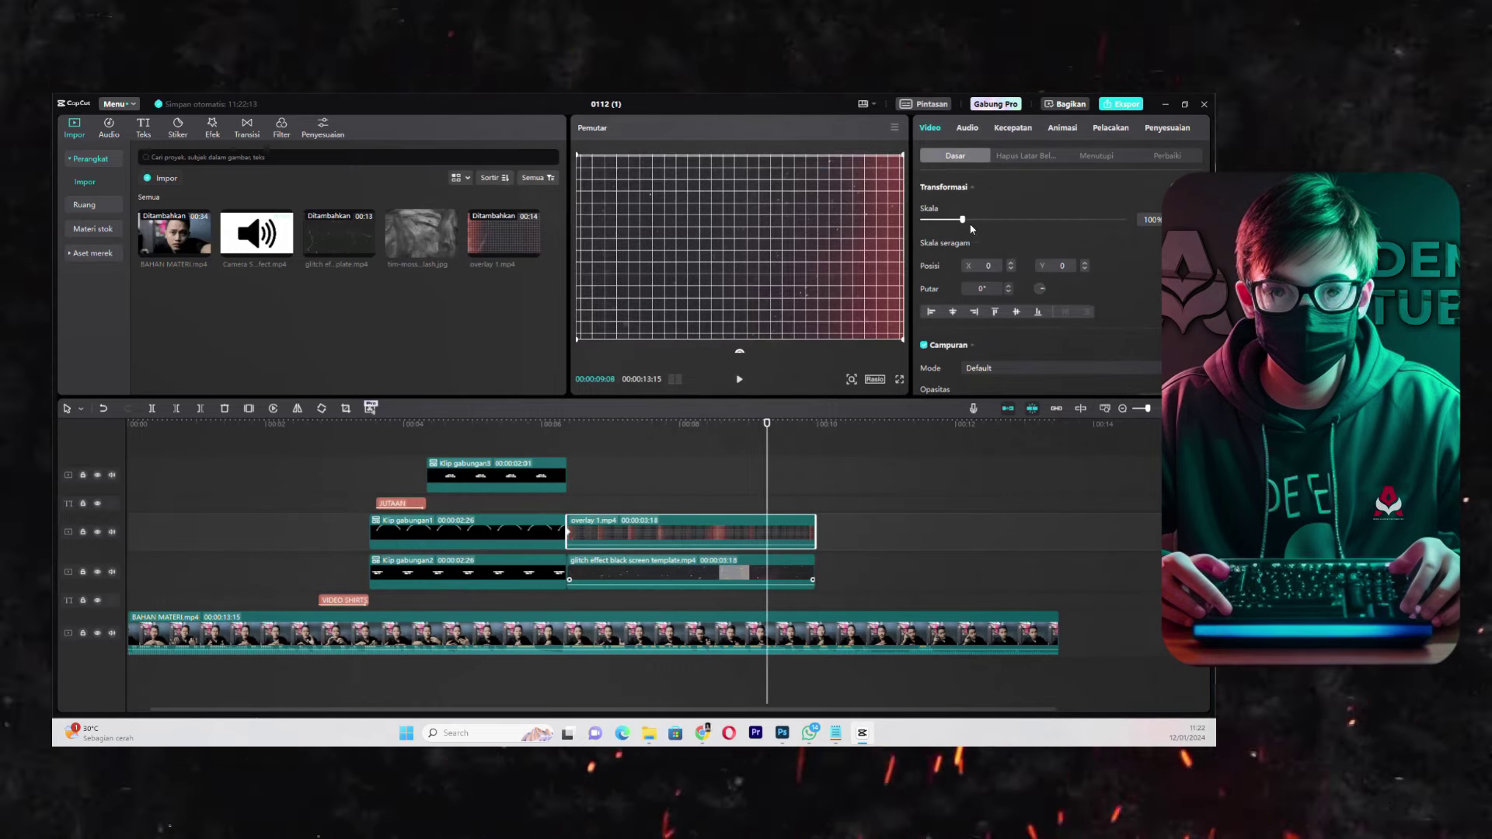
drag(967, 222, 976, 222)
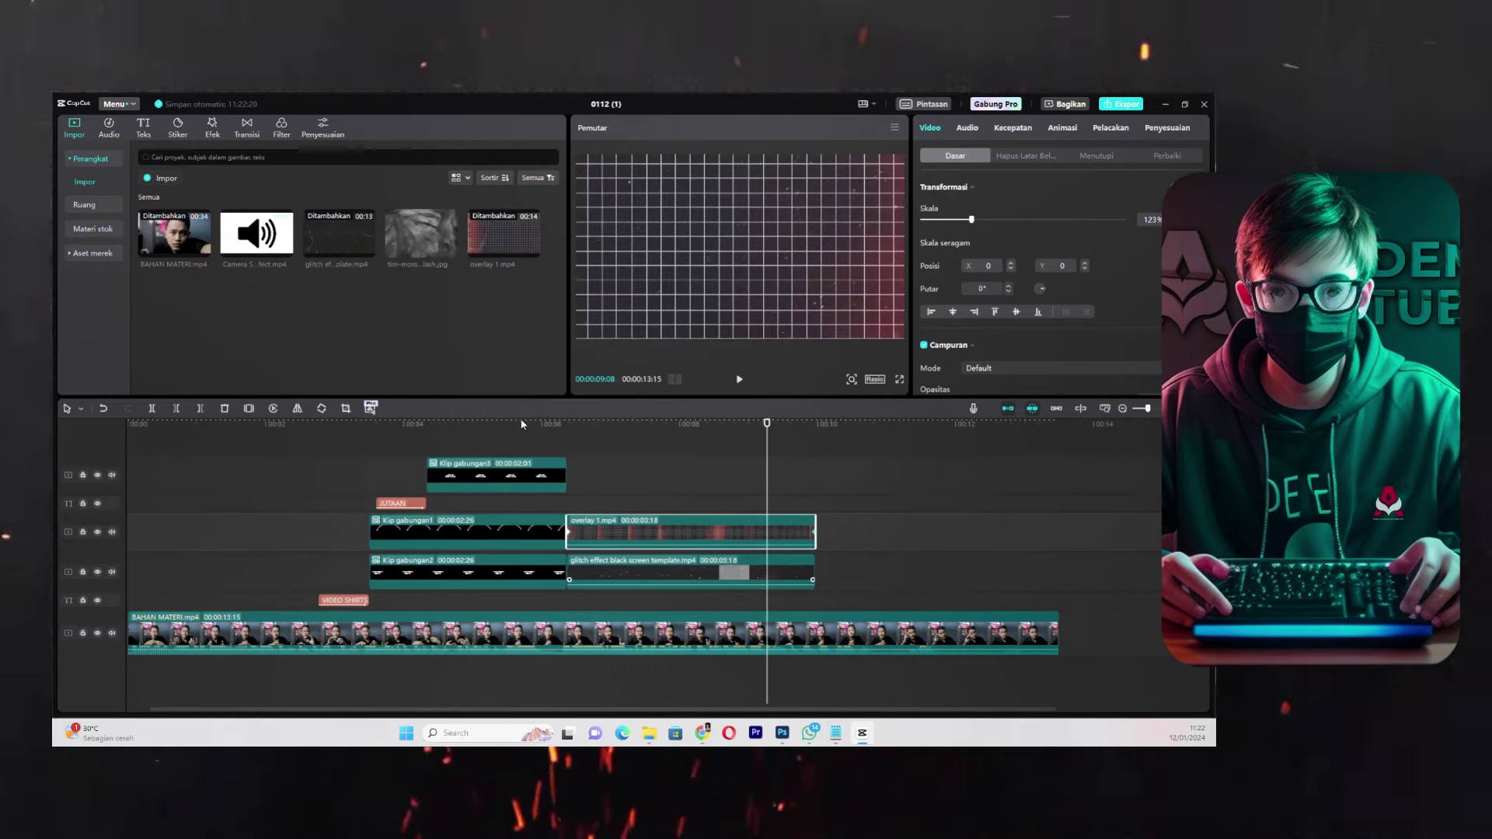
click(514, 424)
key(space)
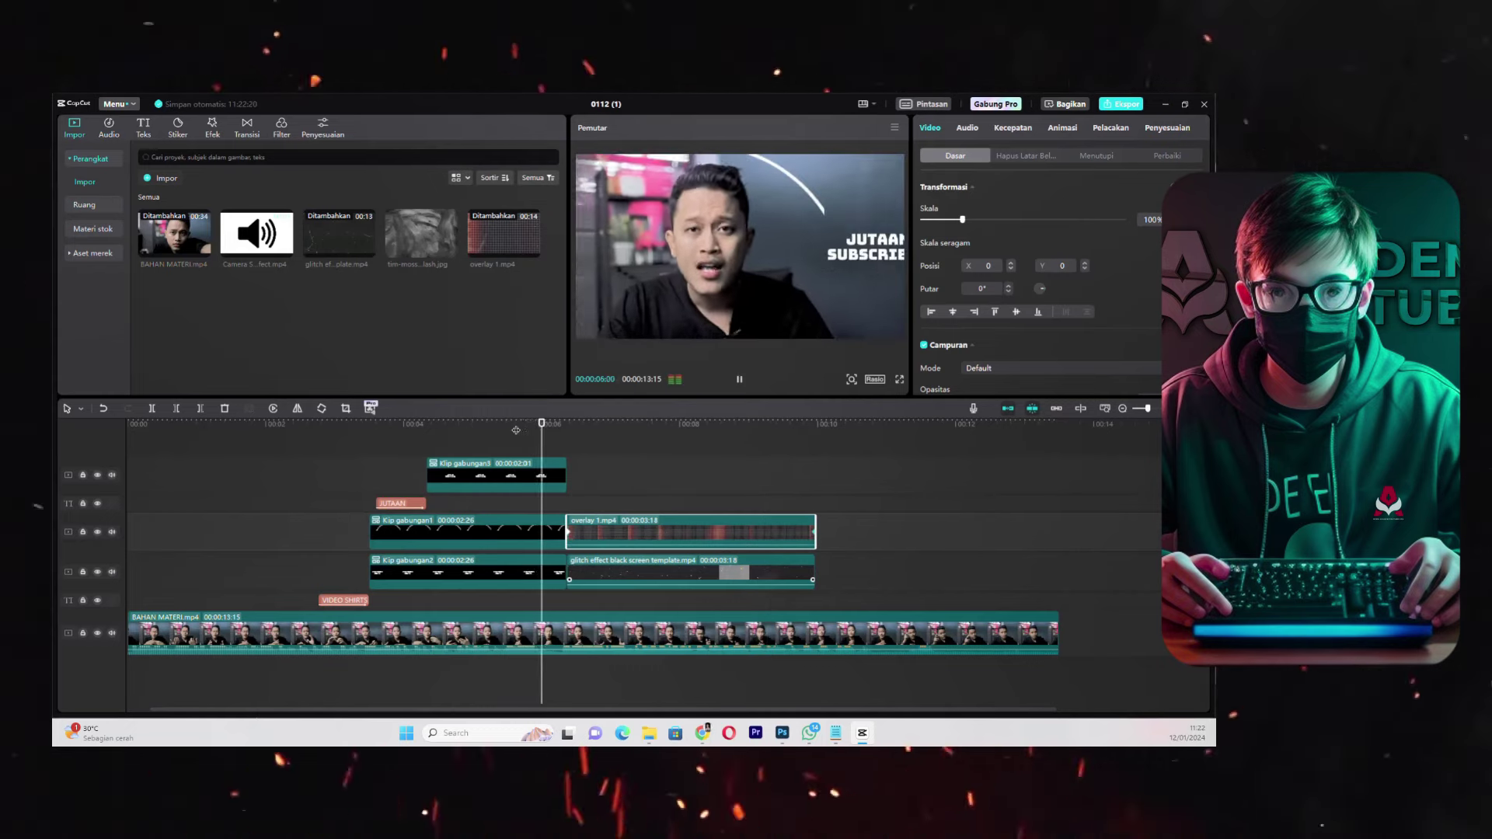
key(space)
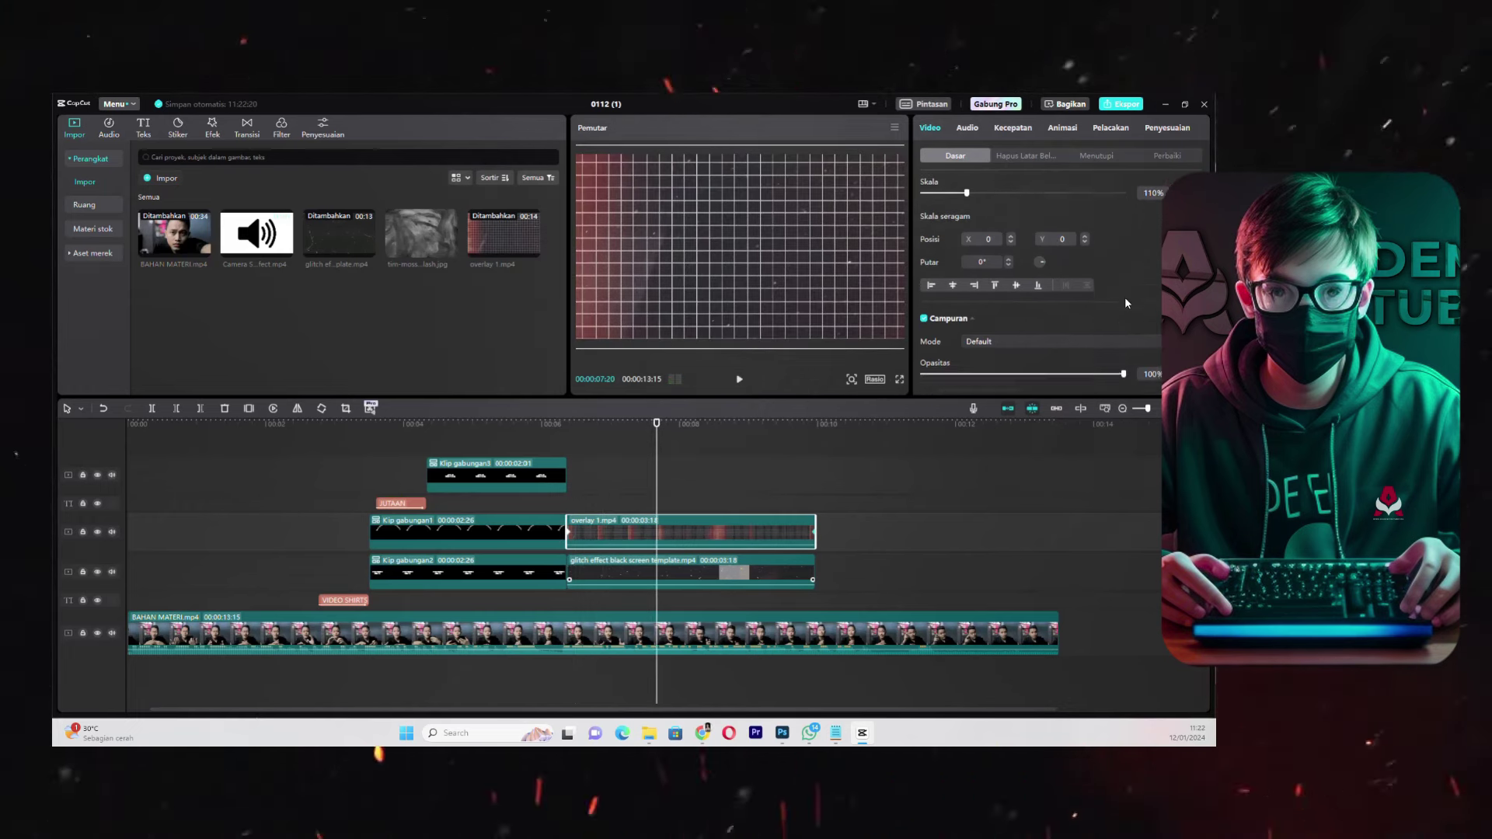
- Set the blend mode of overlay 1.mp4 to Overlay with 83% opacity, and play the blended section
scroll(1088, 311, down, 1)
click(1000, 322)
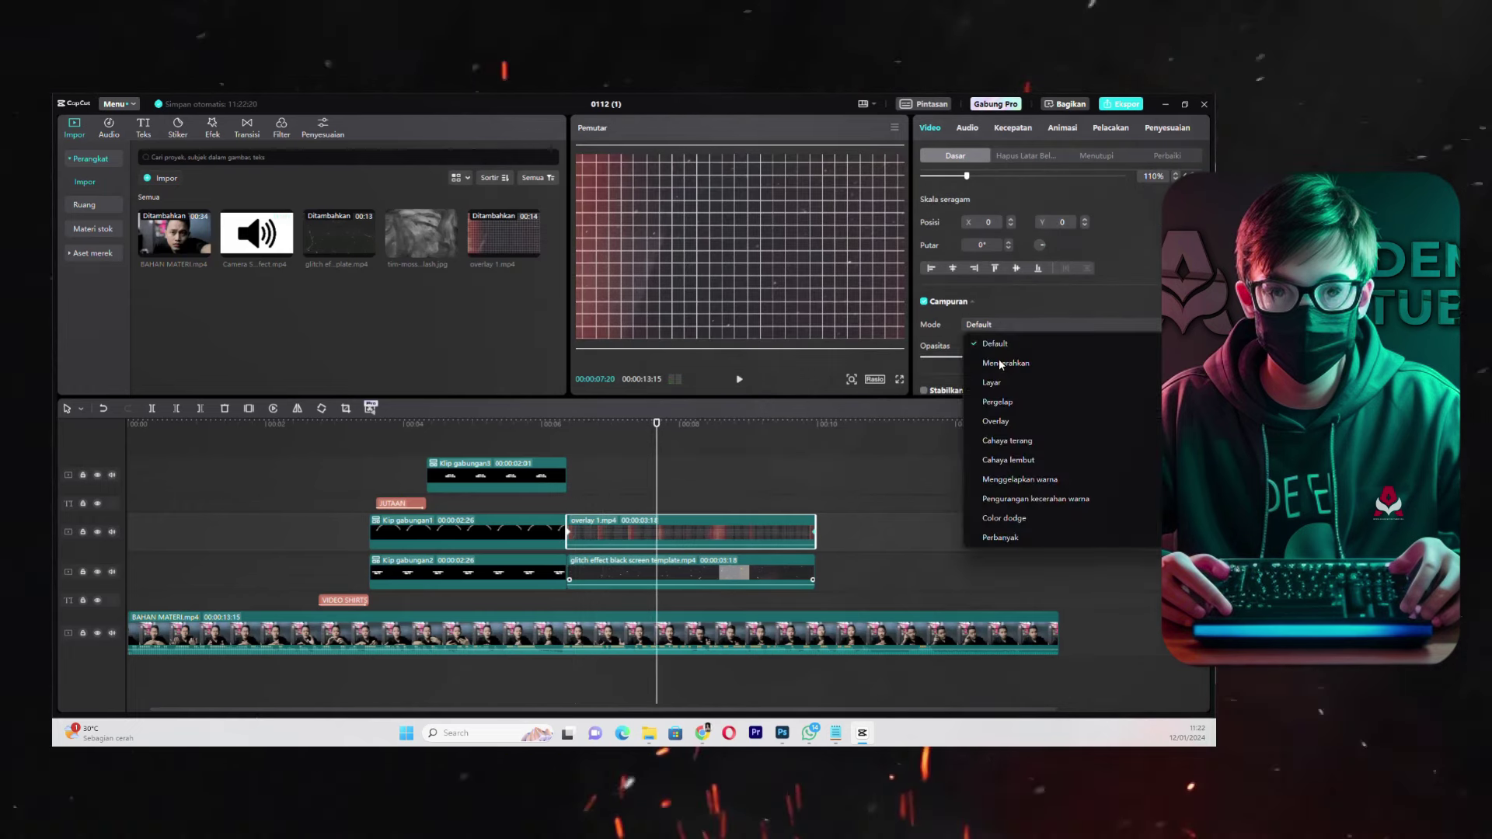
click(1010, 422)
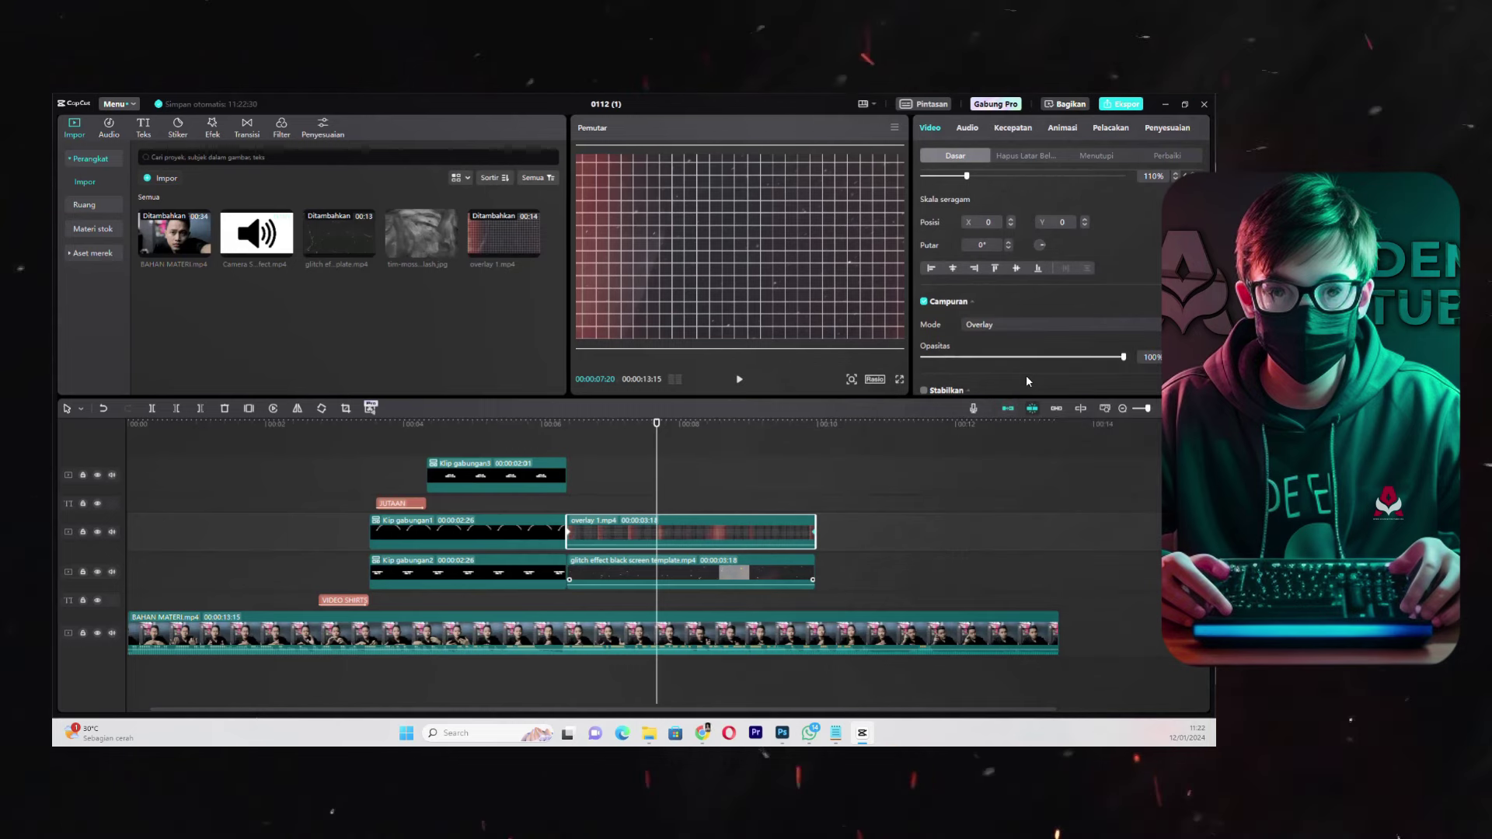
click(1097, 356)
drag(1097, 357, 1092, 358)
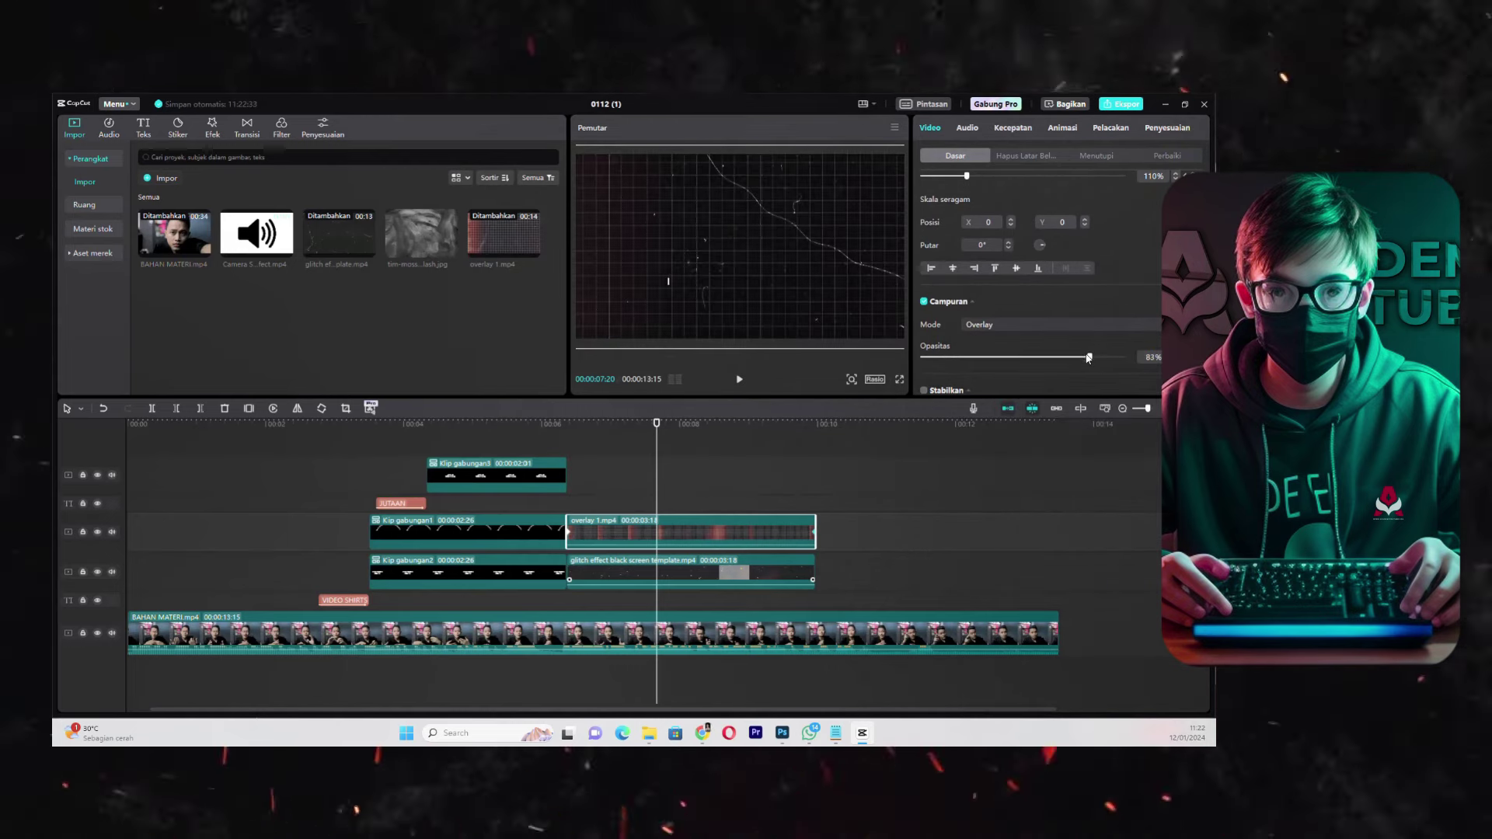
key(space)
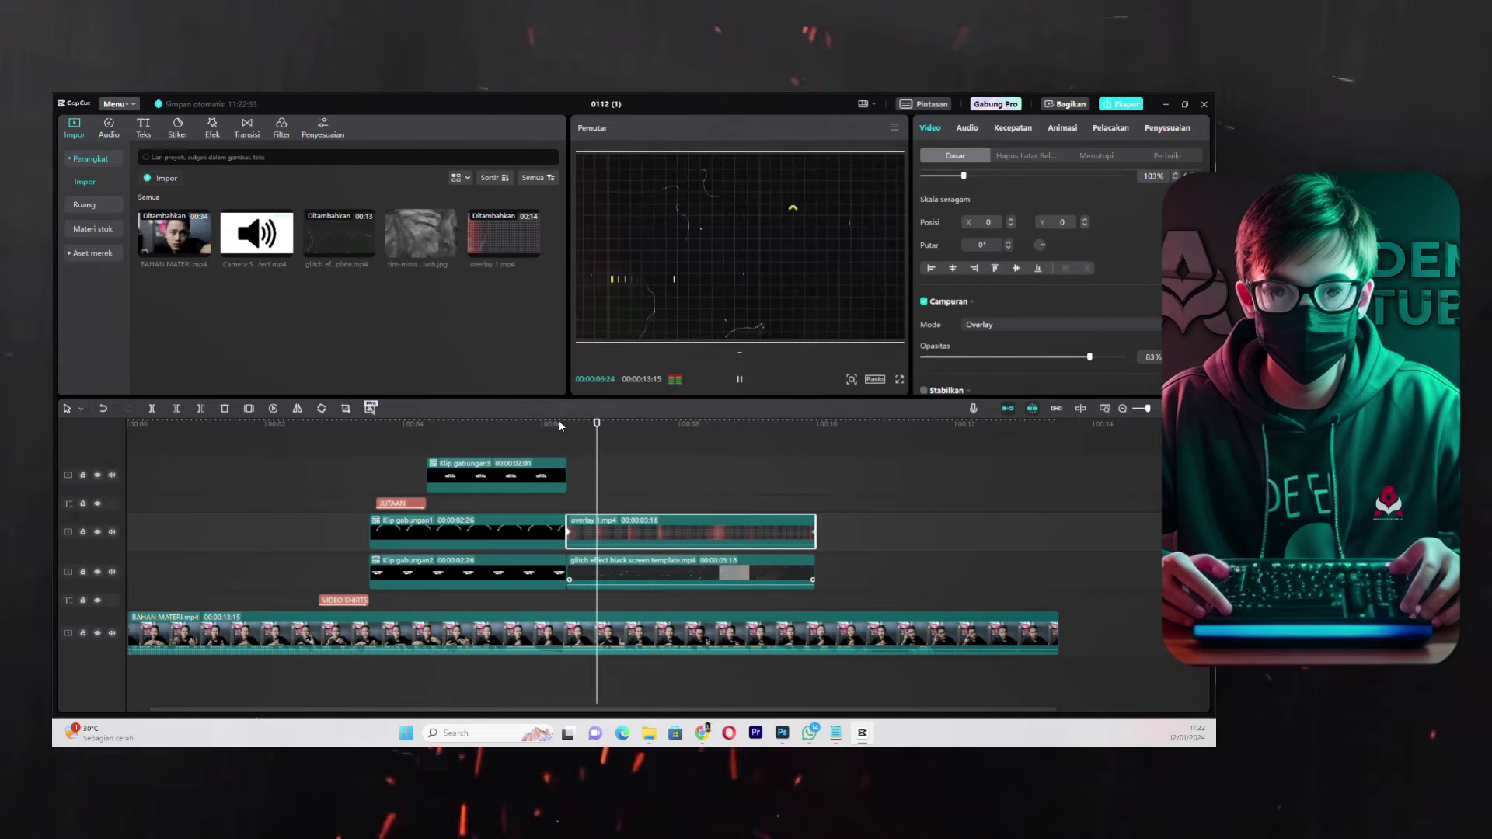
- Split the main video at 00:00:06:11, where the overlay clips begin
click(577, 492)
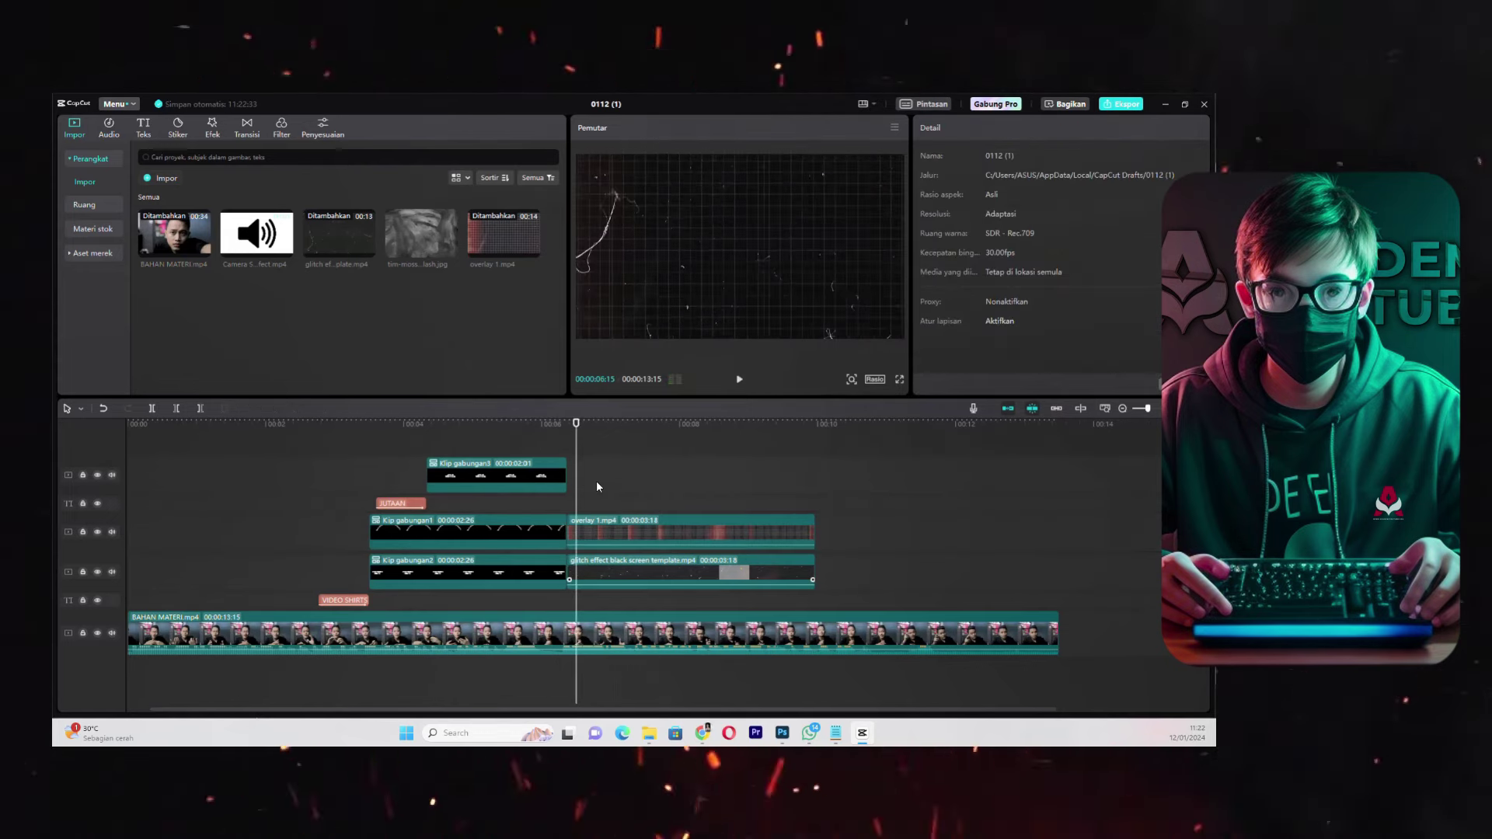
click(571, 627)
click(560, 626)
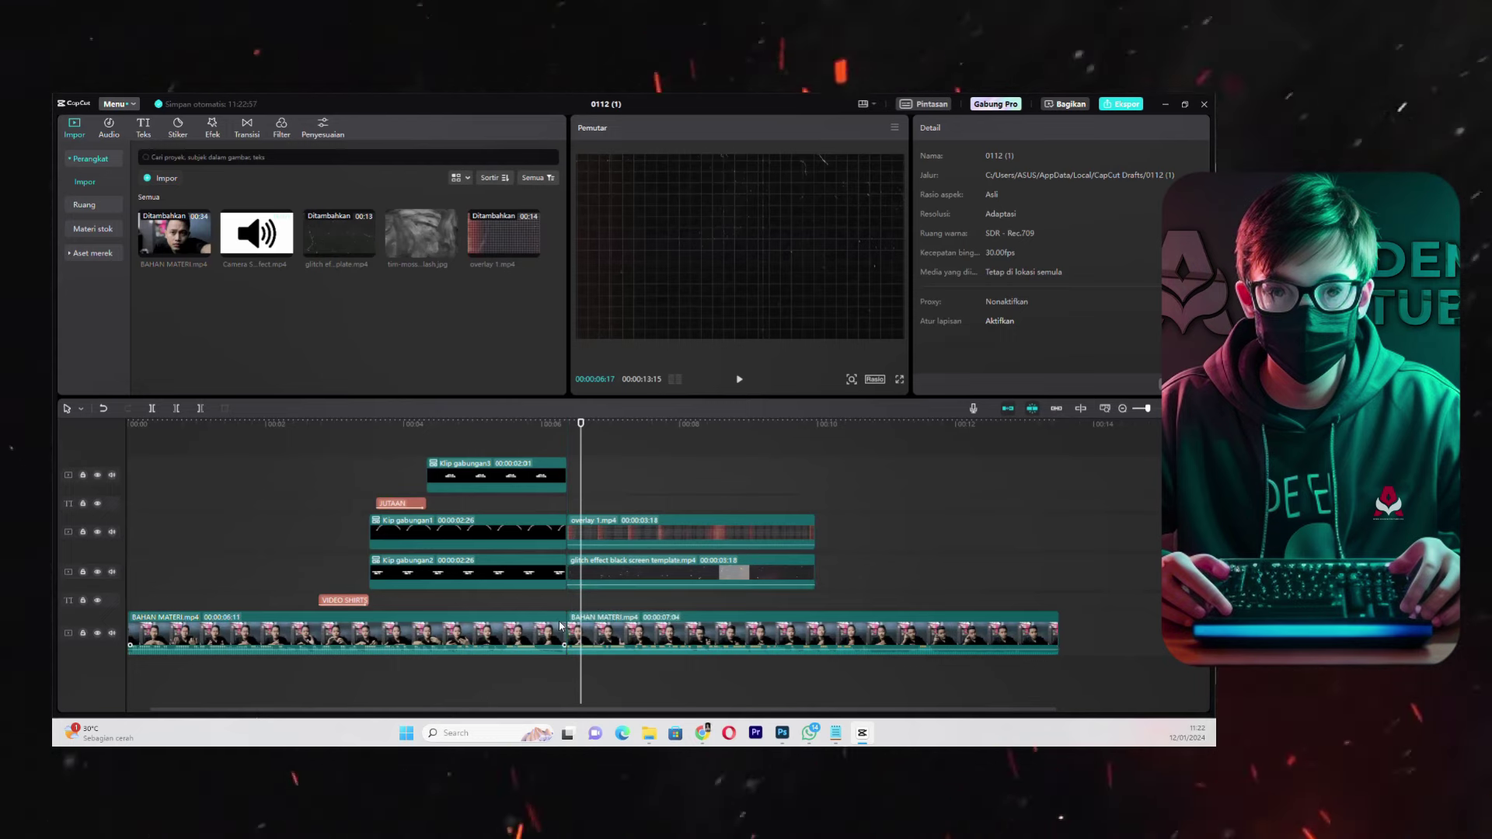
- Add the Silau 3 transition at the main video's cut at 00:00:06:11 and play across it
click(247, 128)
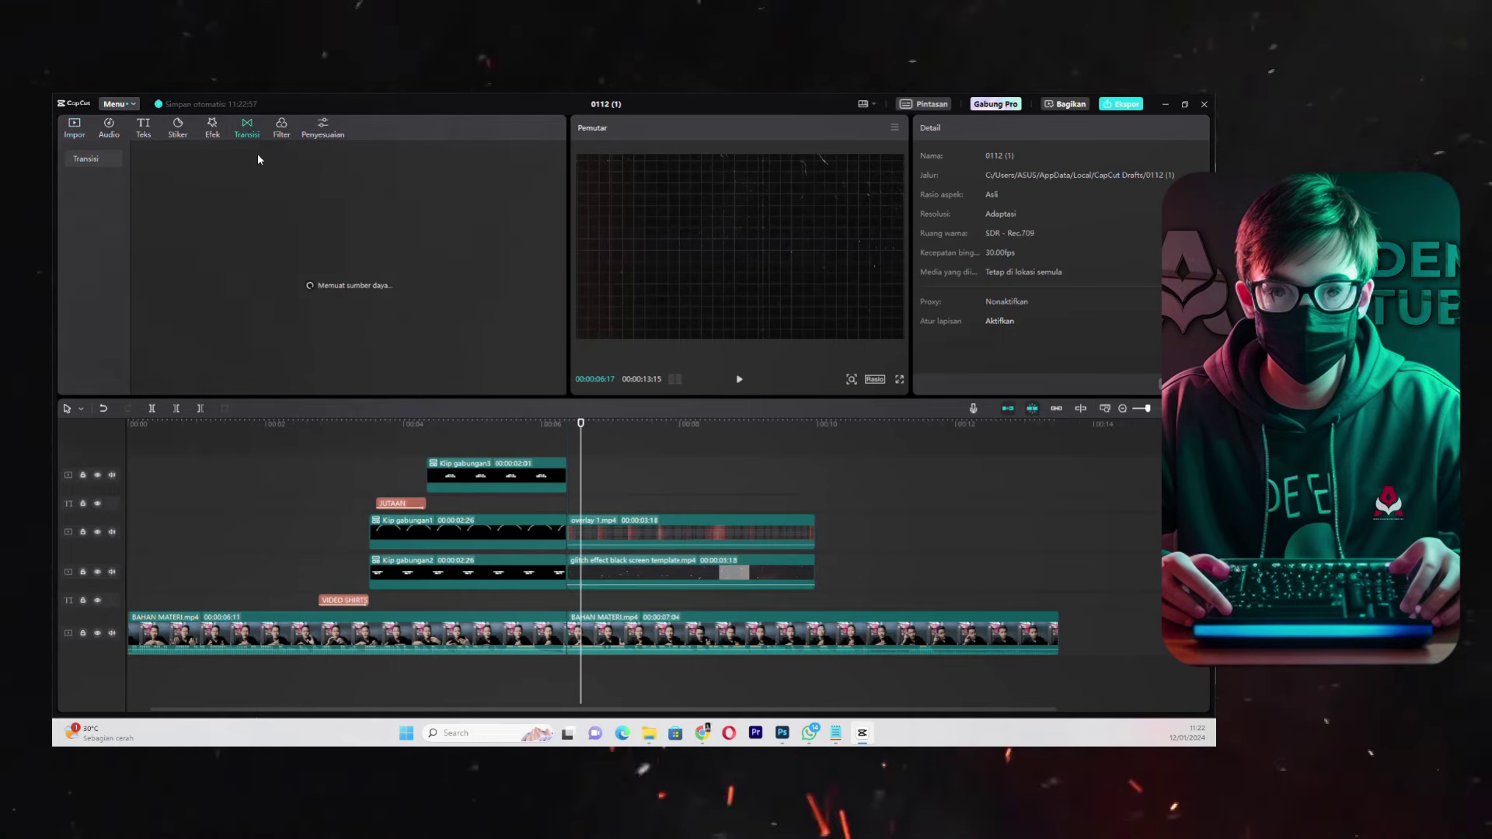
scroll(382, 284, down, 5)
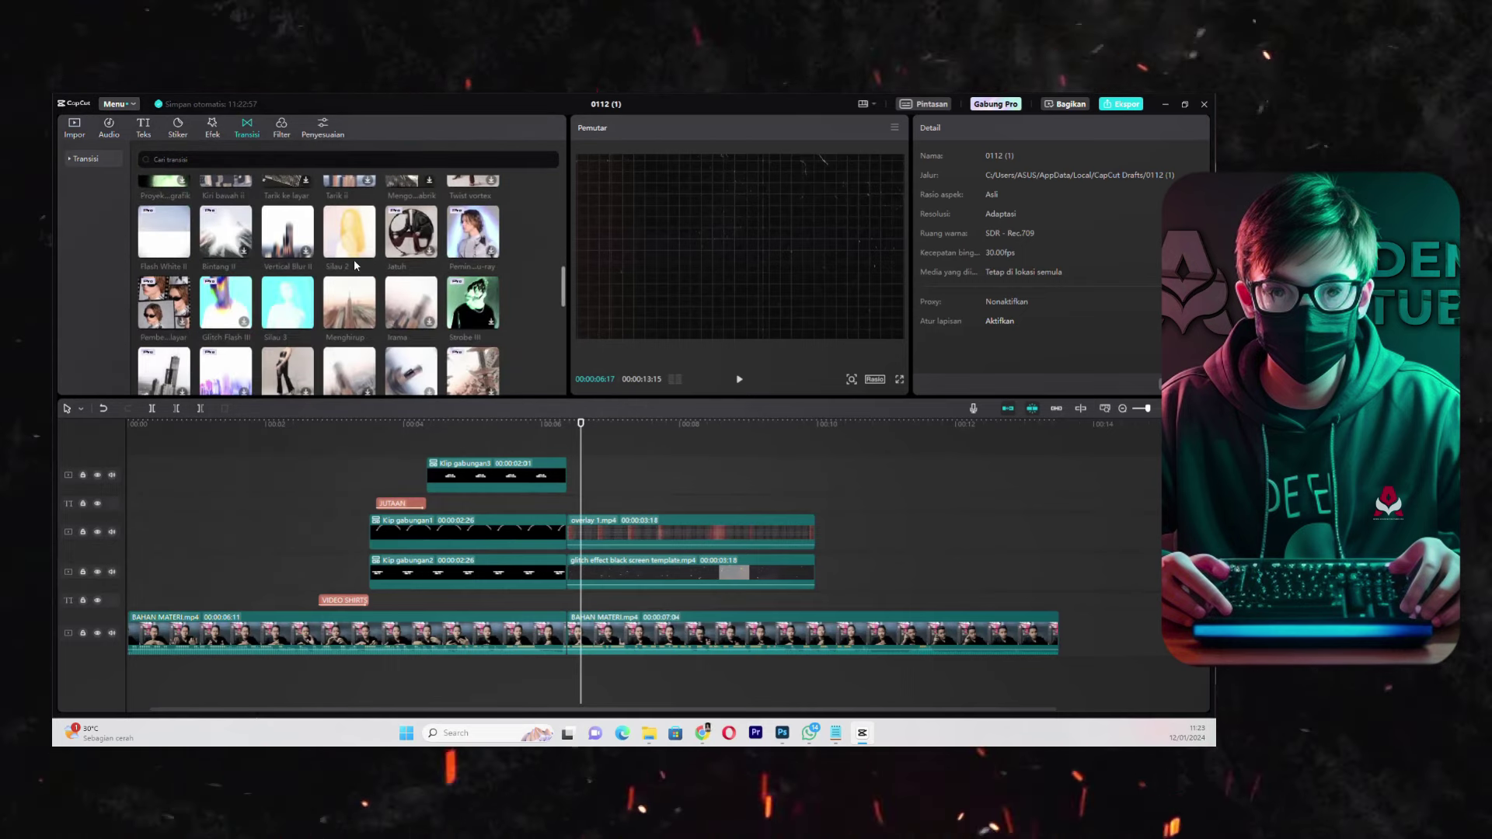
drag(284, 319, 566, 632)
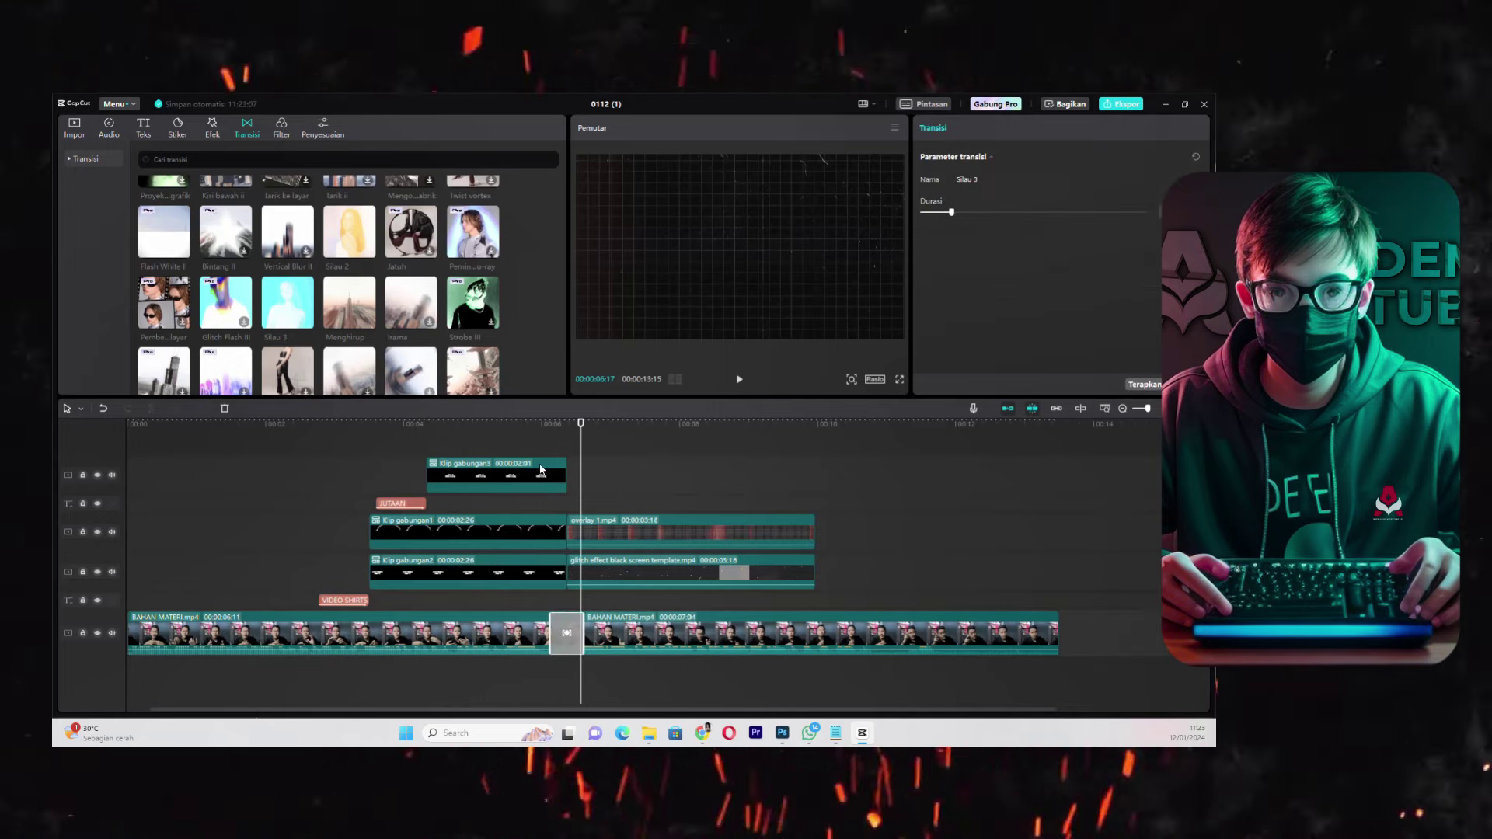
click(483, 437)
key(space)
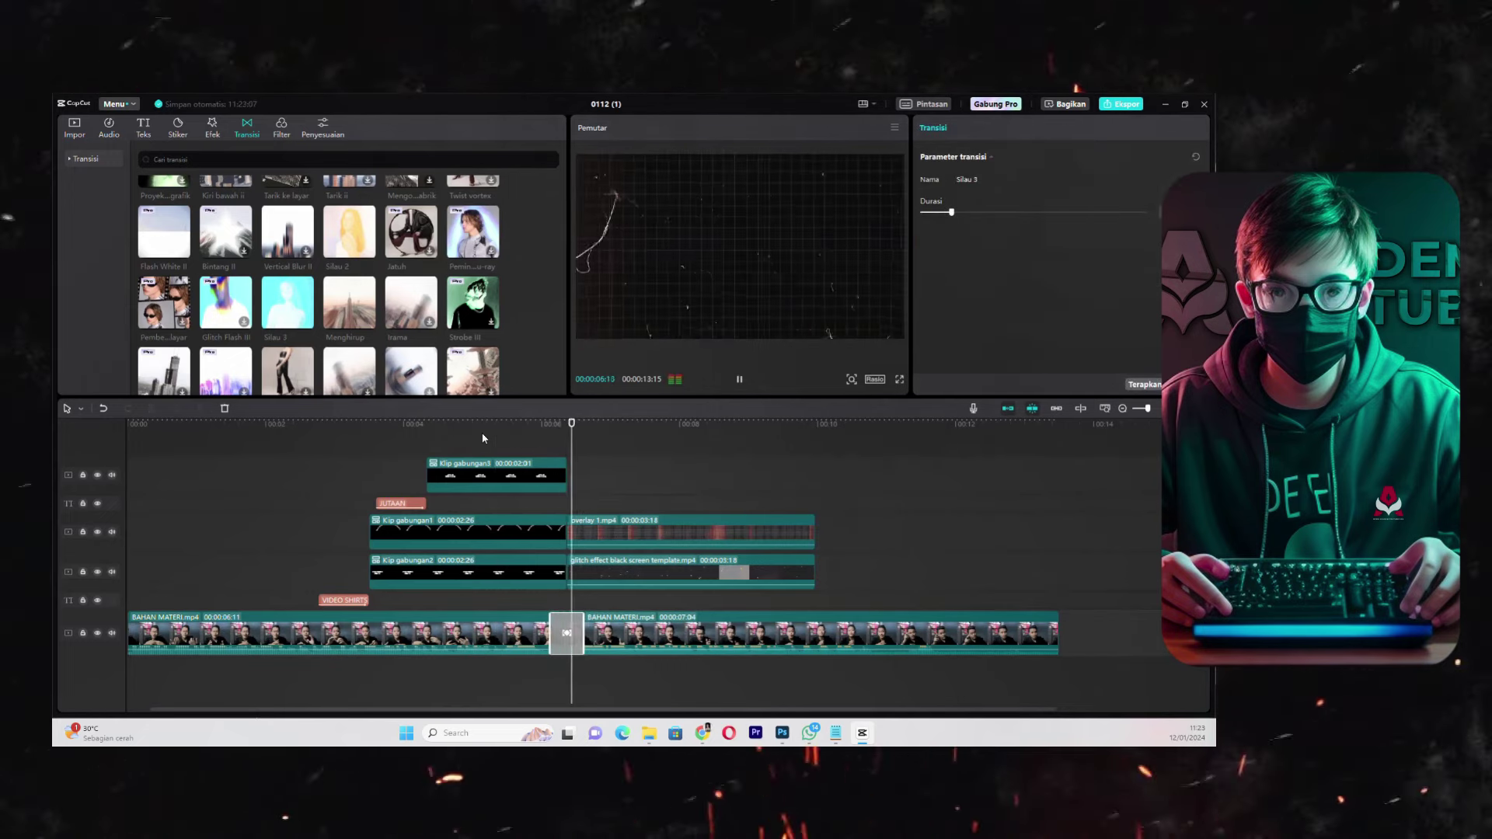
click(510, 438)
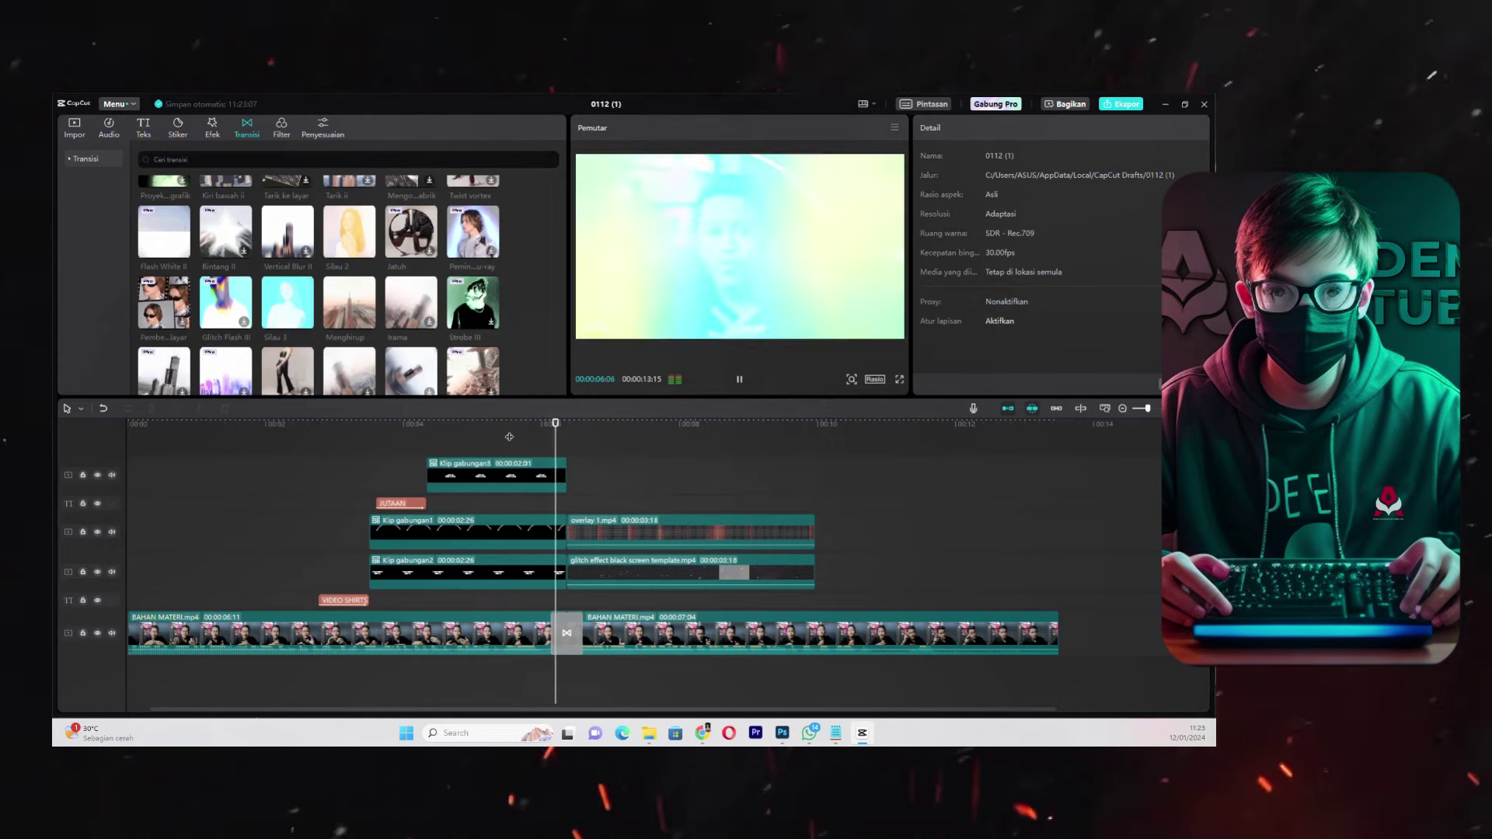
key(space)
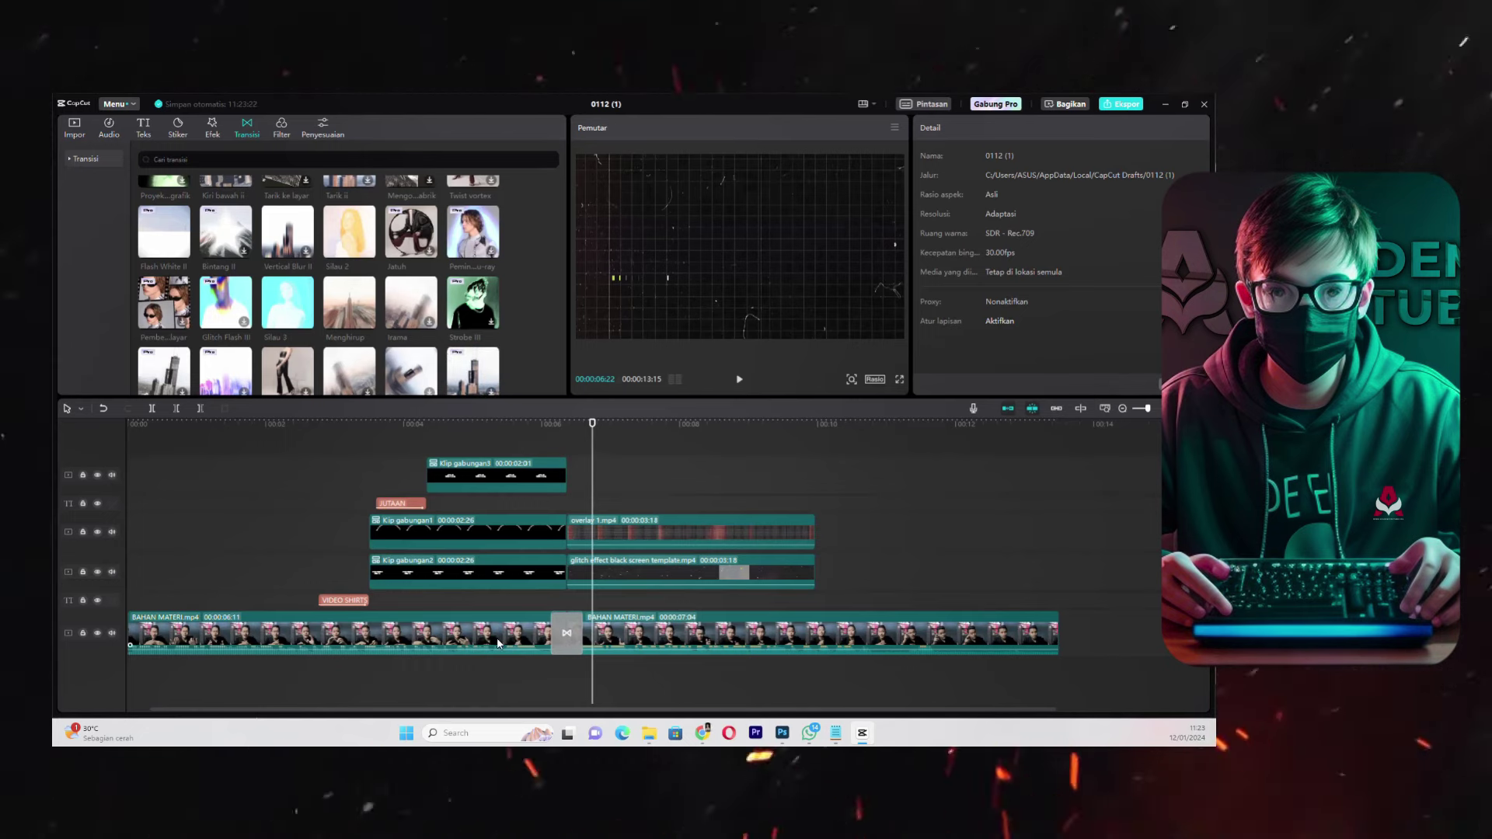
- Apply automatic background removal to the first part of BAHAN MATERI.mp4, before the transition
click(536, 633)
click(583, 424)
drag(570, 429, 475, 426)
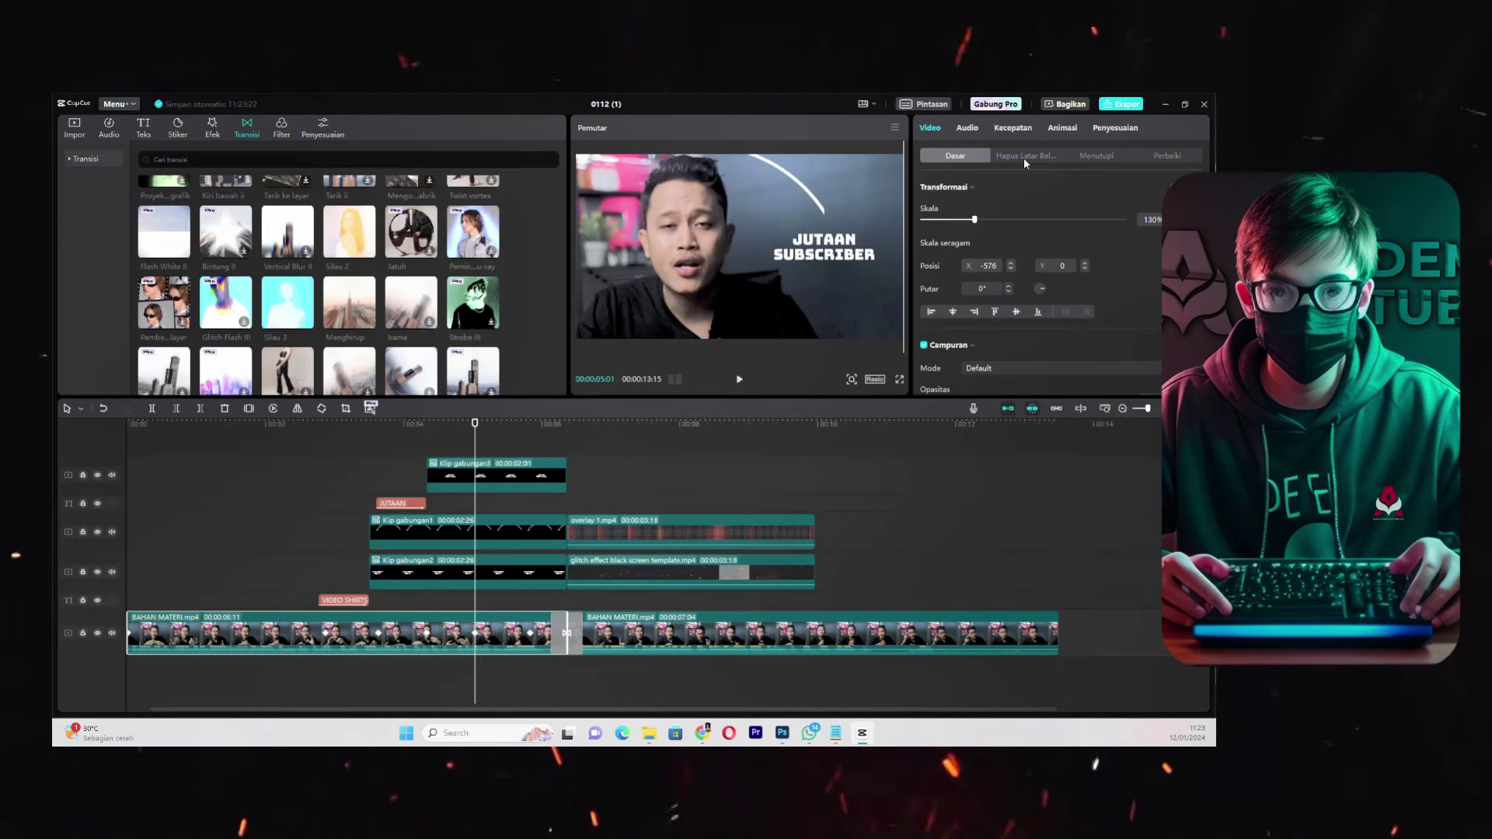
click(1027, 158)
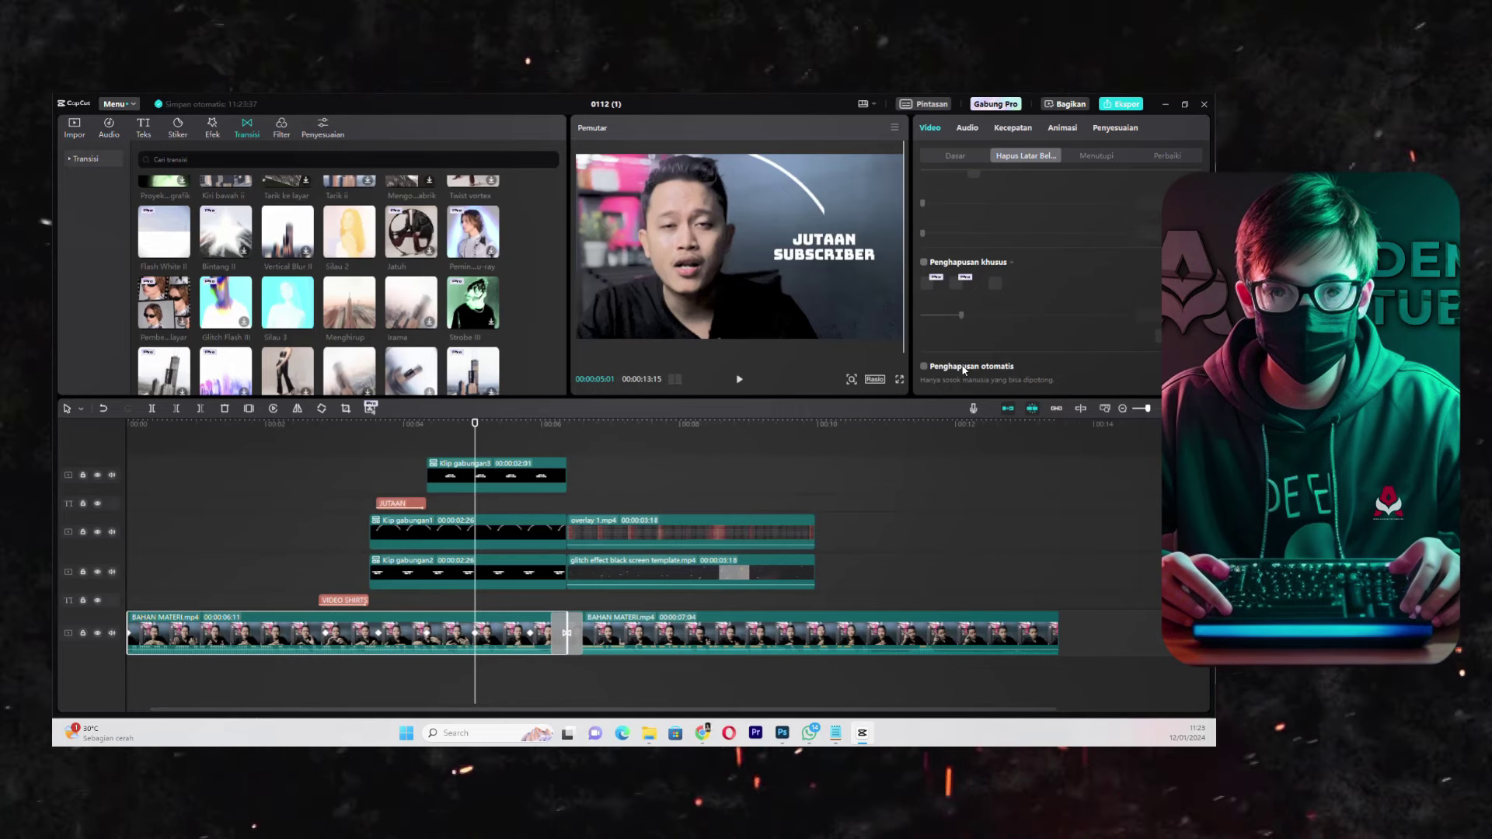
click(923, 370)
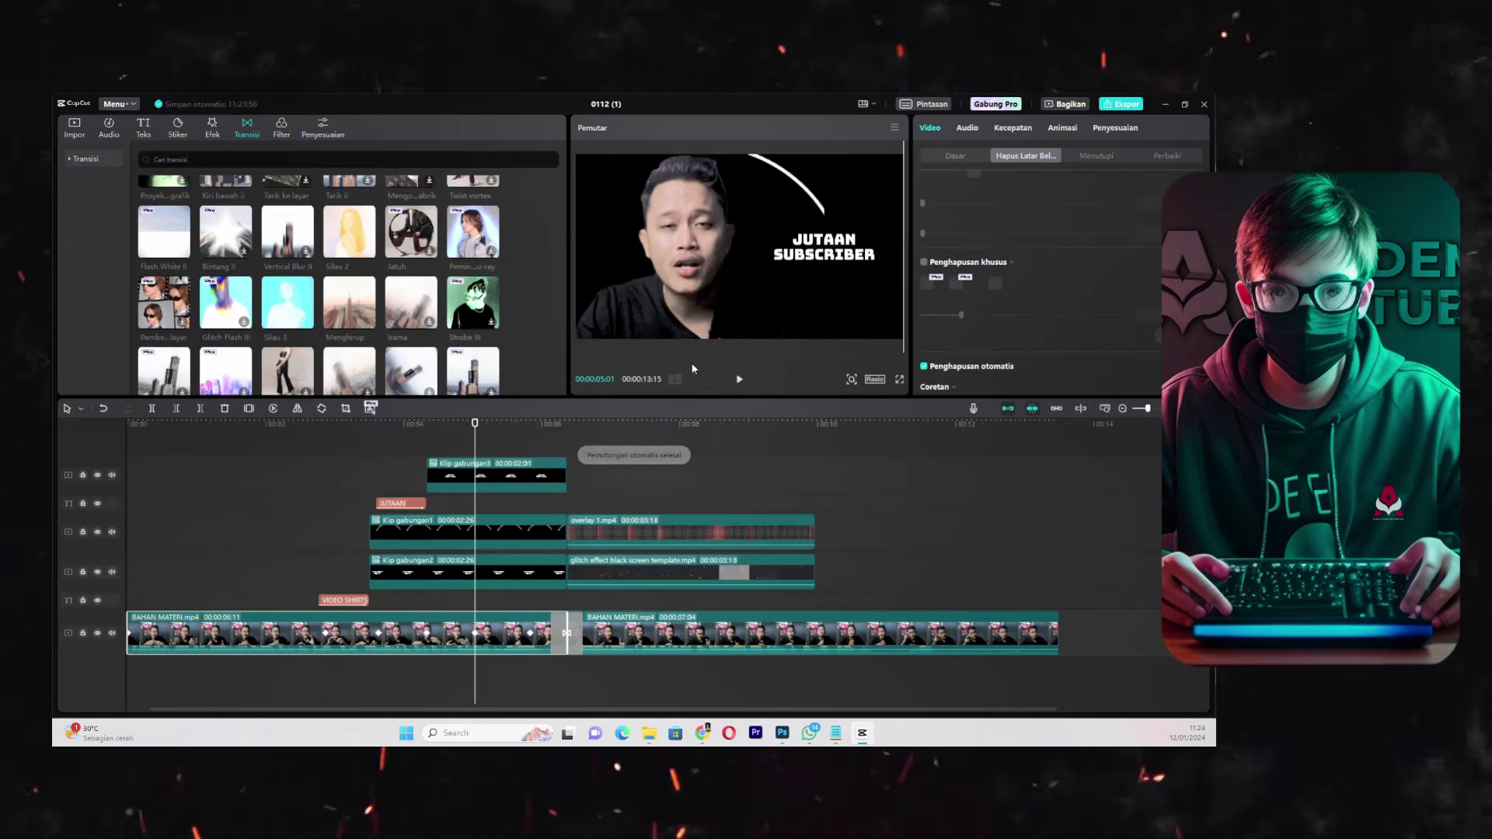
- Add the grey texture image to the timeline and move both BAHAN MATERI.mp4 clips to the track above it, leaving the image as background
click(73, 127)
drag(412, 242, 304, 661)
click(576, 422)
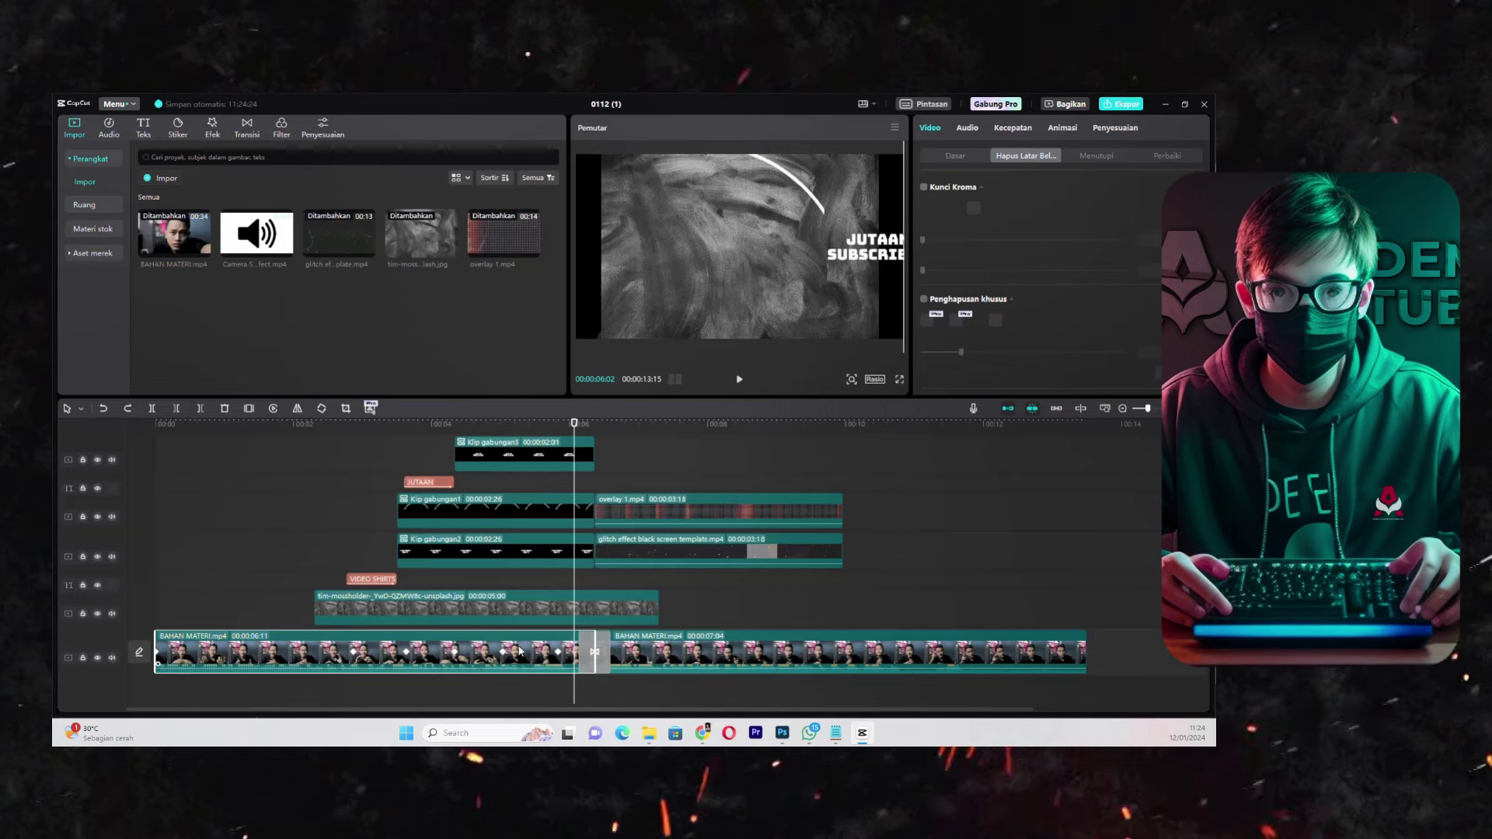
drag(518, 644, 519, 684)
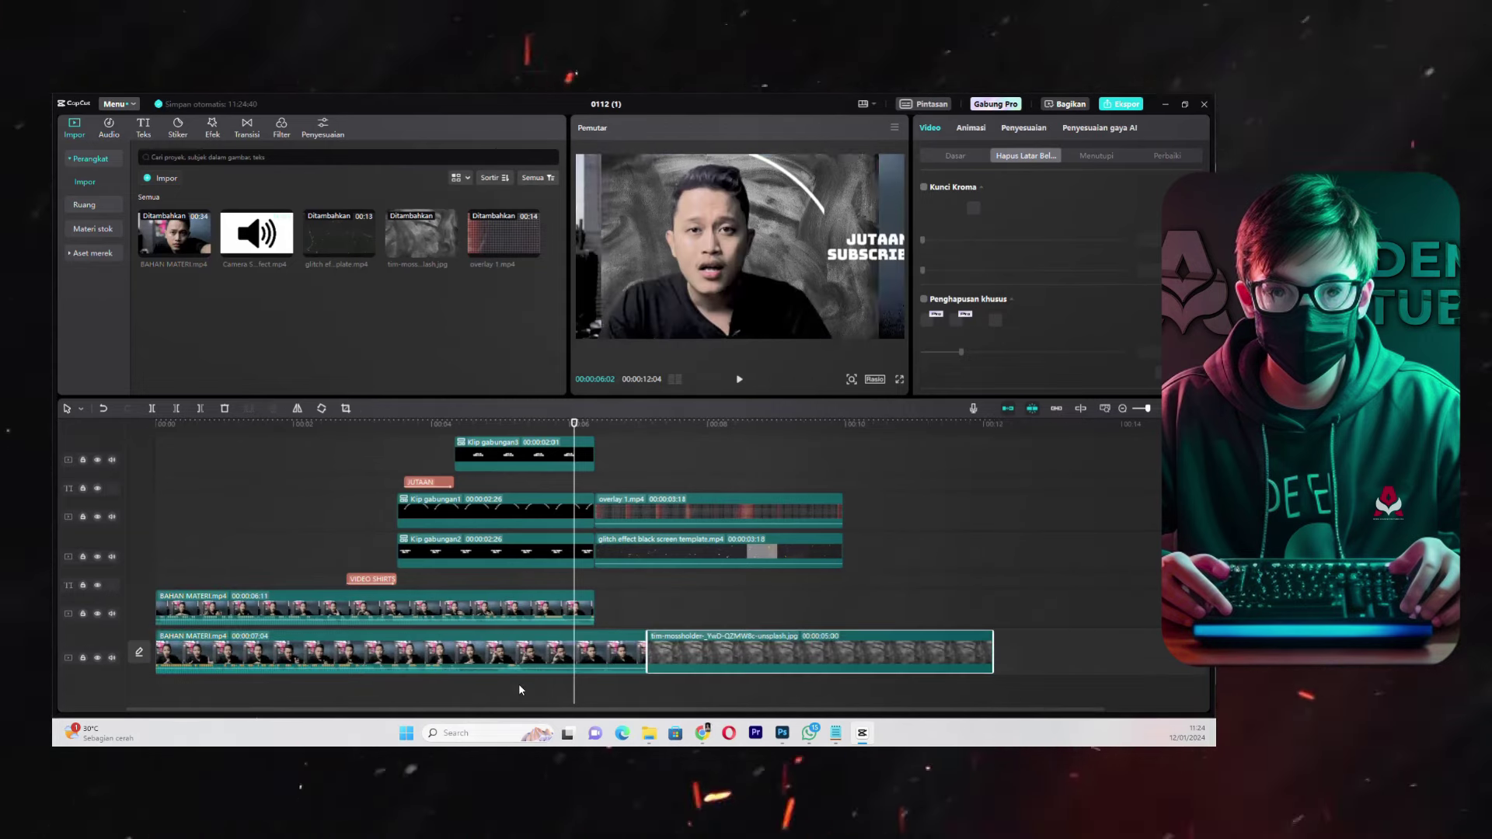
drag(910, 663, 952, 621)
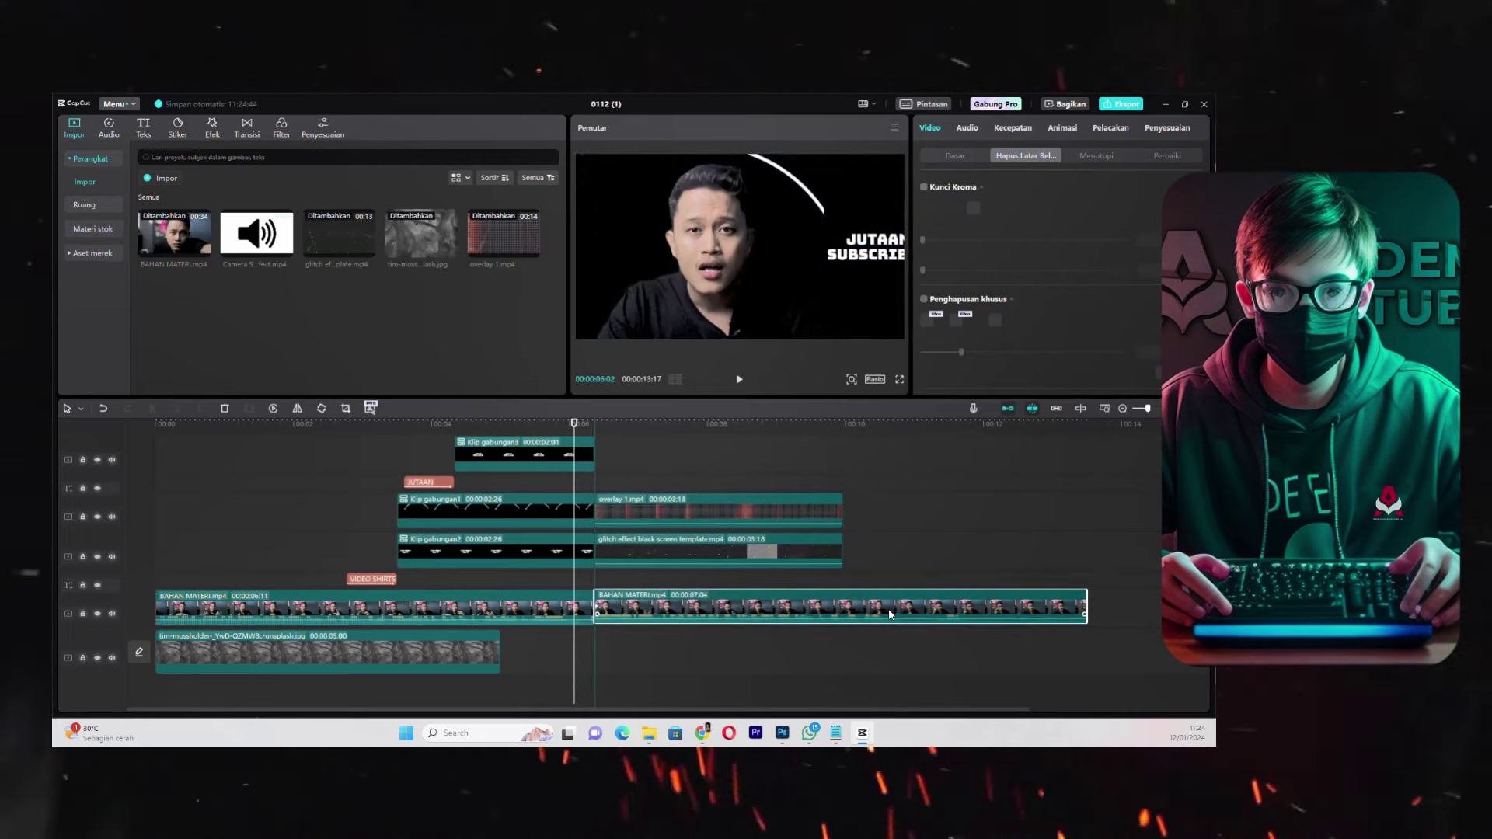
- Play across the main video's cut at 00:00:06:11 and add the Silau 3 transition there again
key(space)
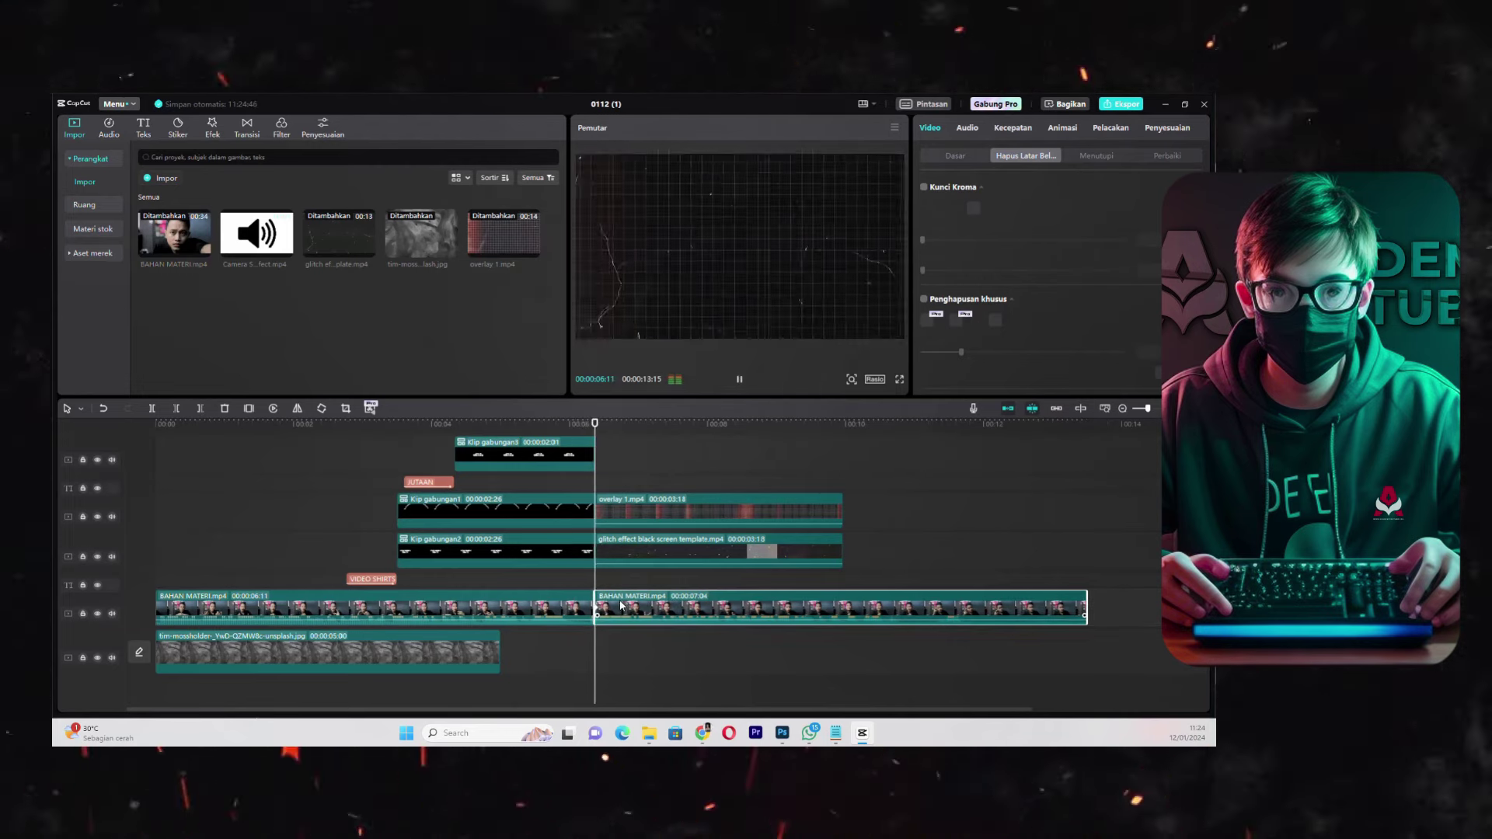
click(424, 614)
click(482, 653)
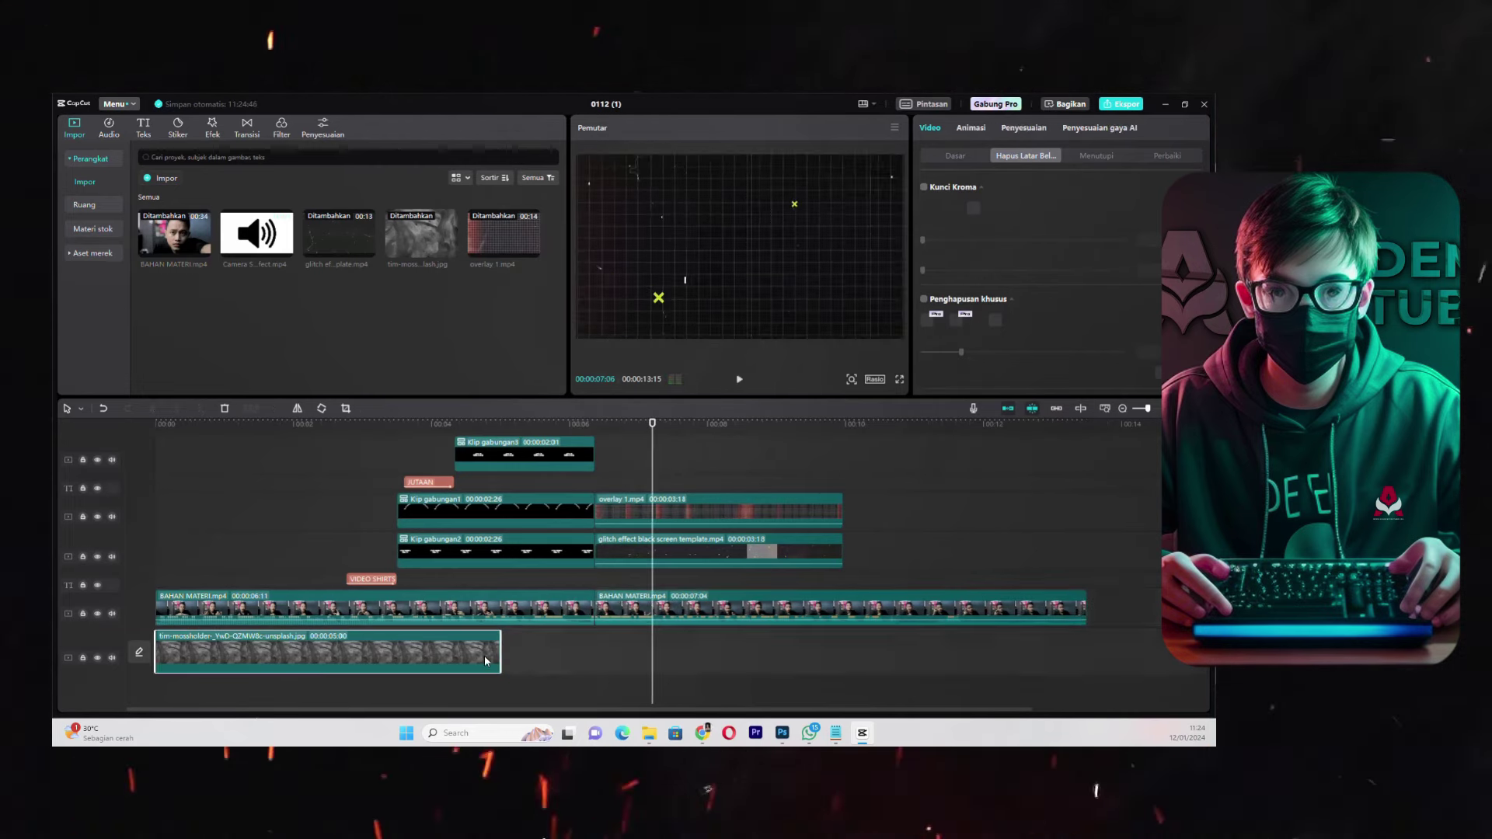
click(435, 610)
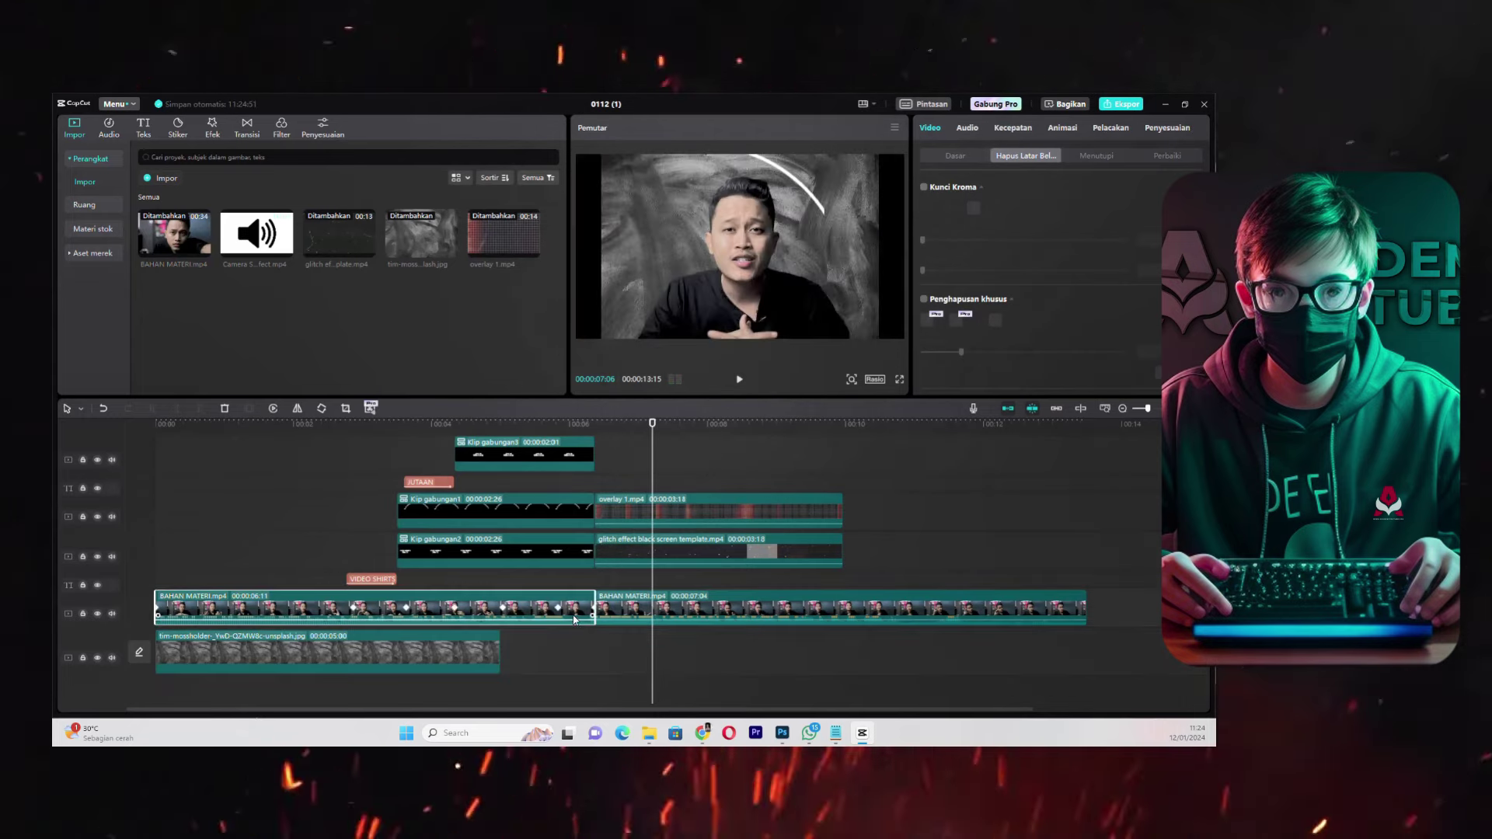
click(247, 127)
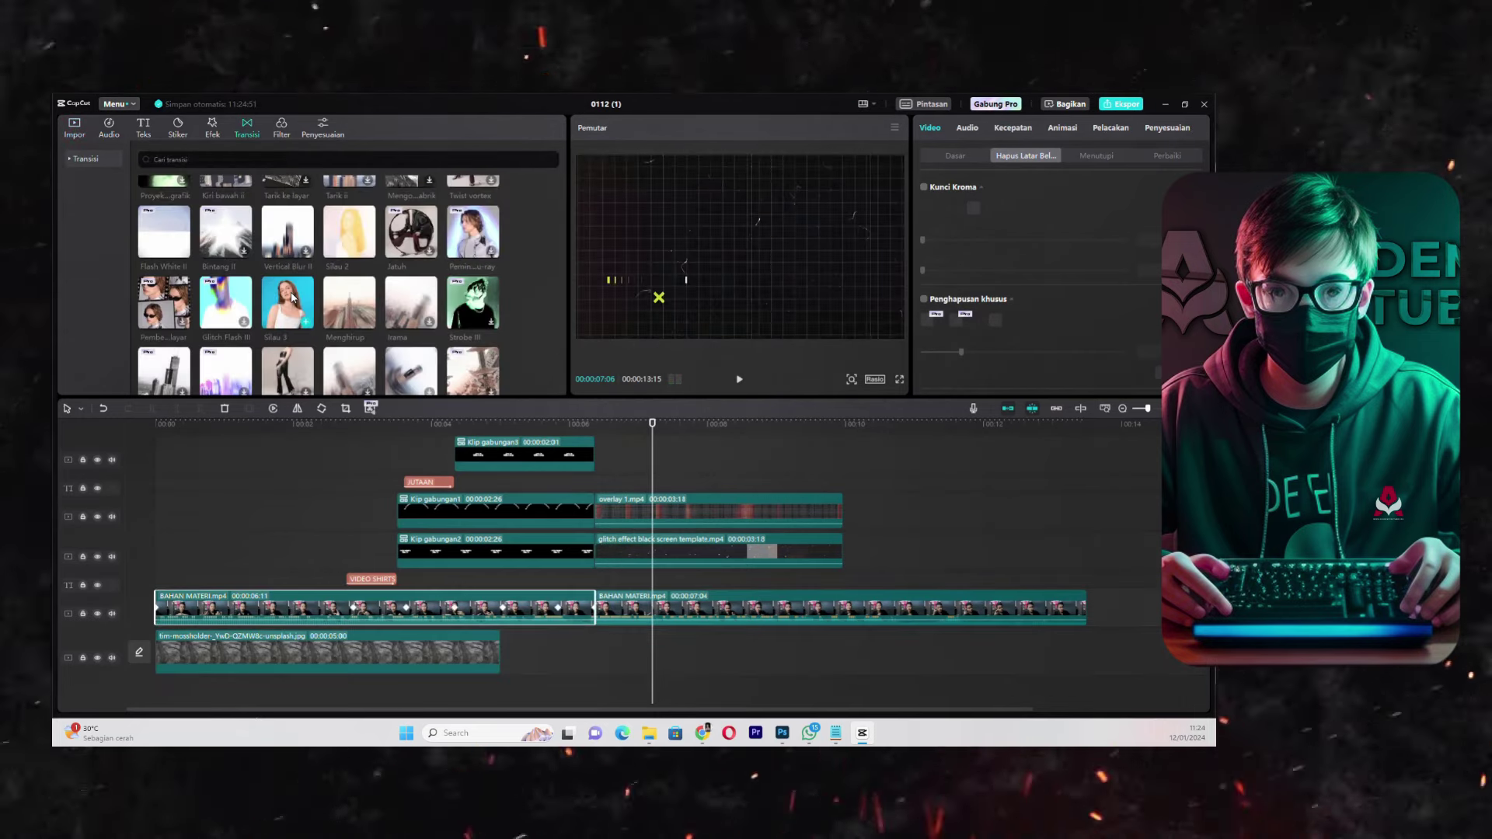
drag(592, 592, 595, 603)
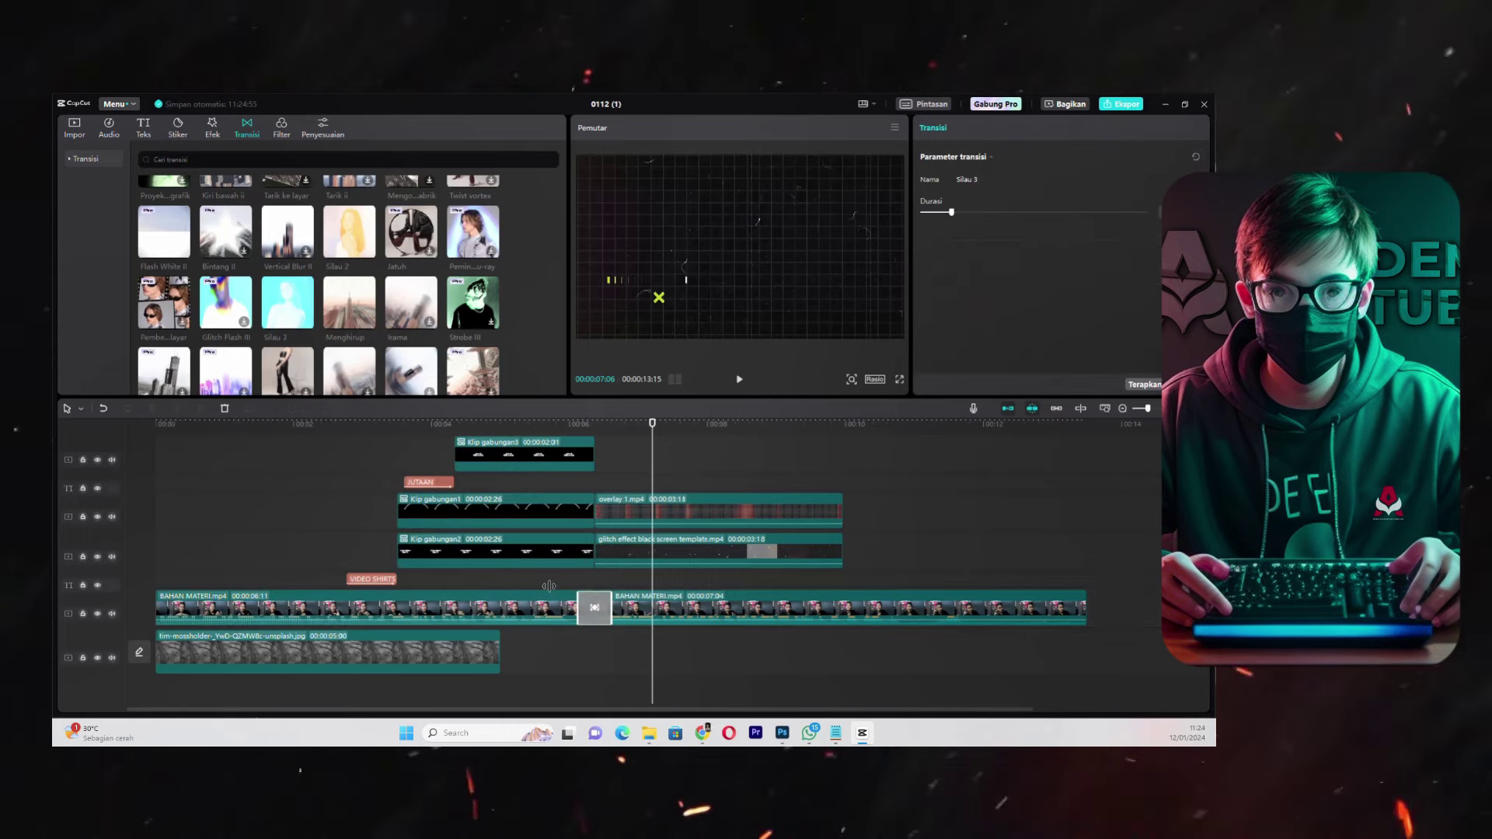
- Extend the texture image to 00:00:13:00 and enlarge it to 118% scale so it fills the frame
click(364, 436)
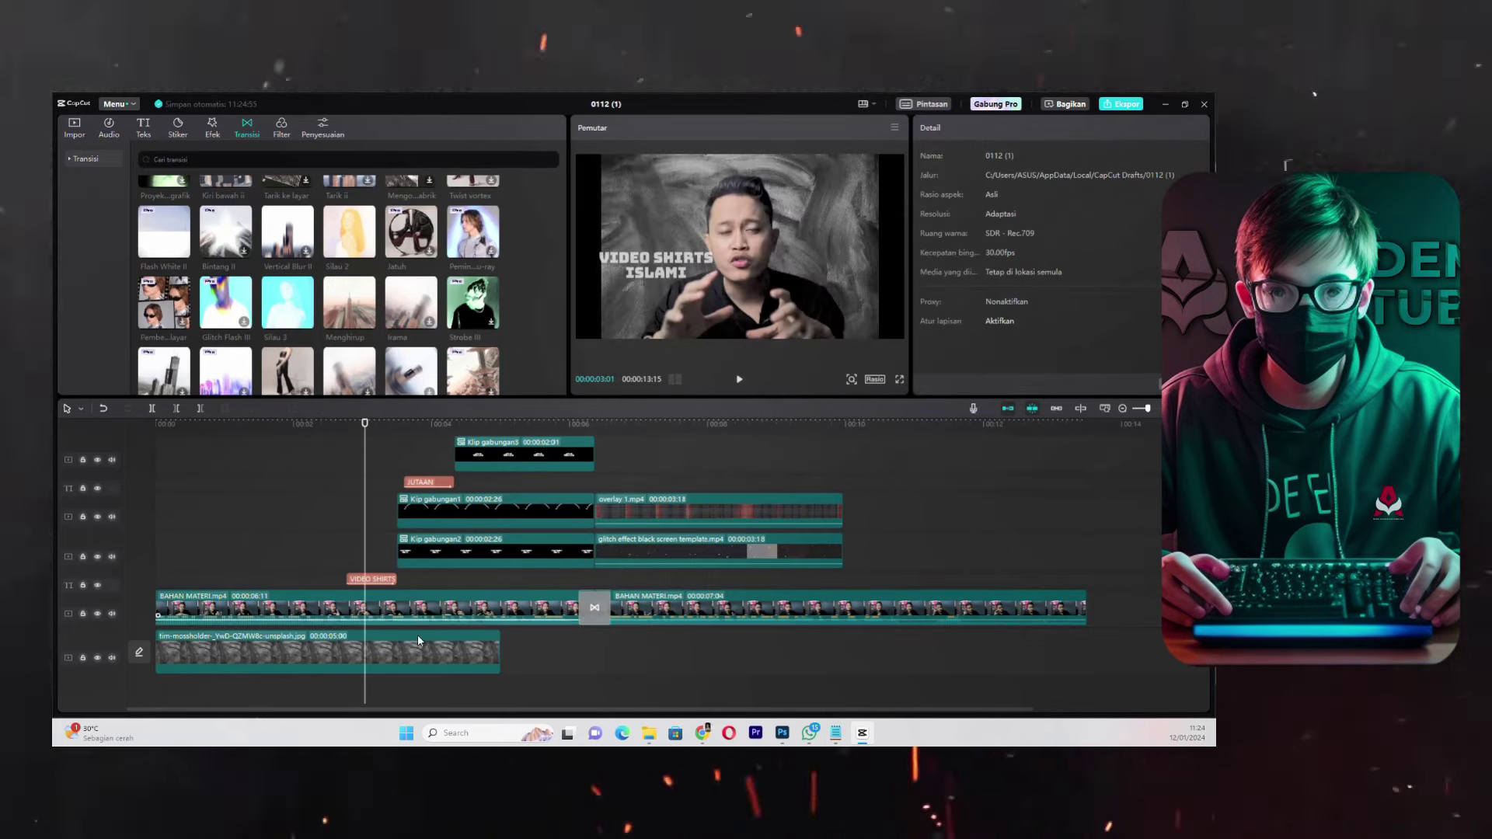
click(466, 653)
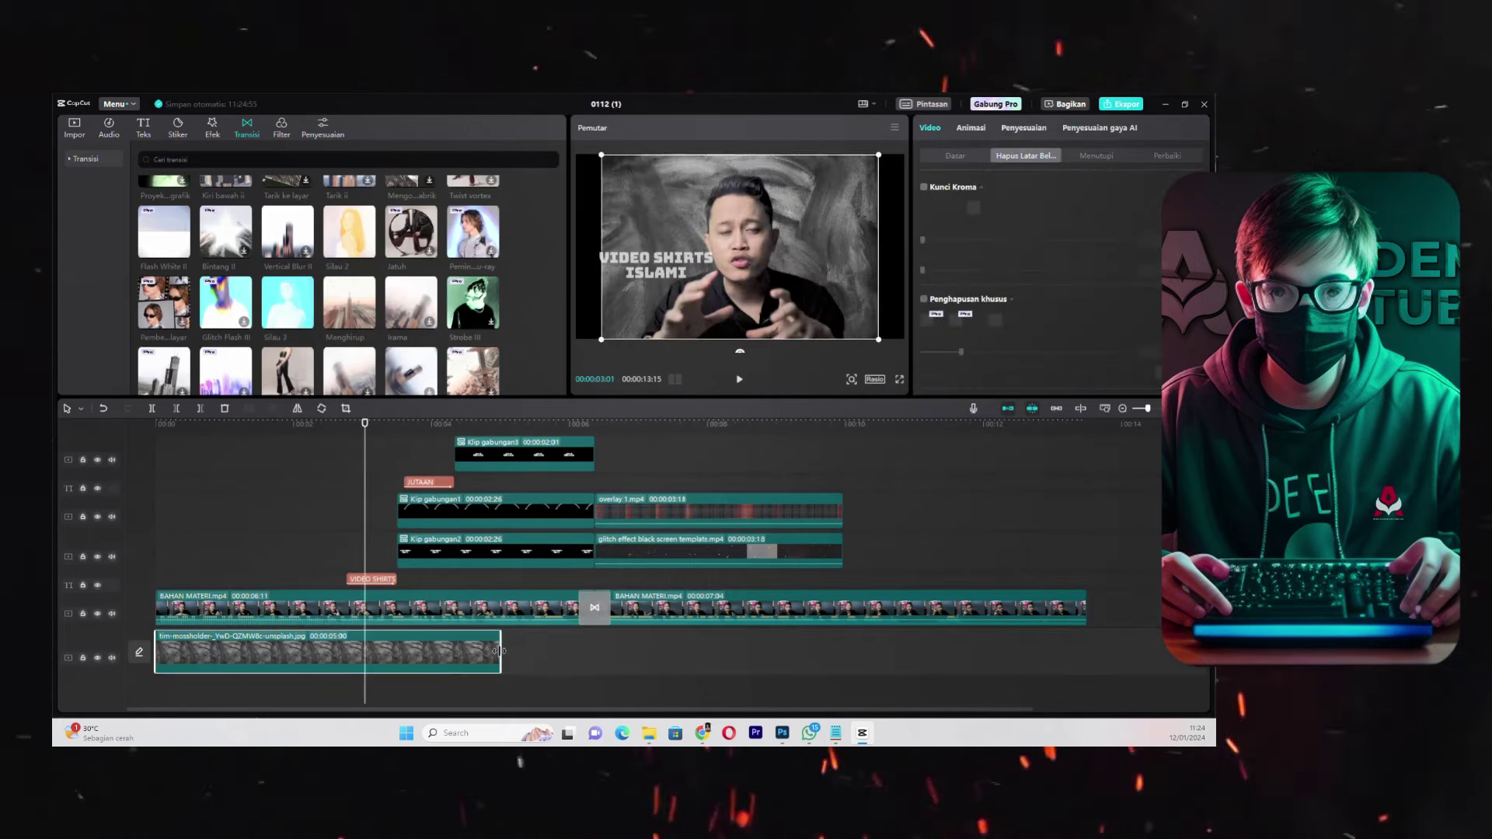
drag(499, 653, 1064, 657)
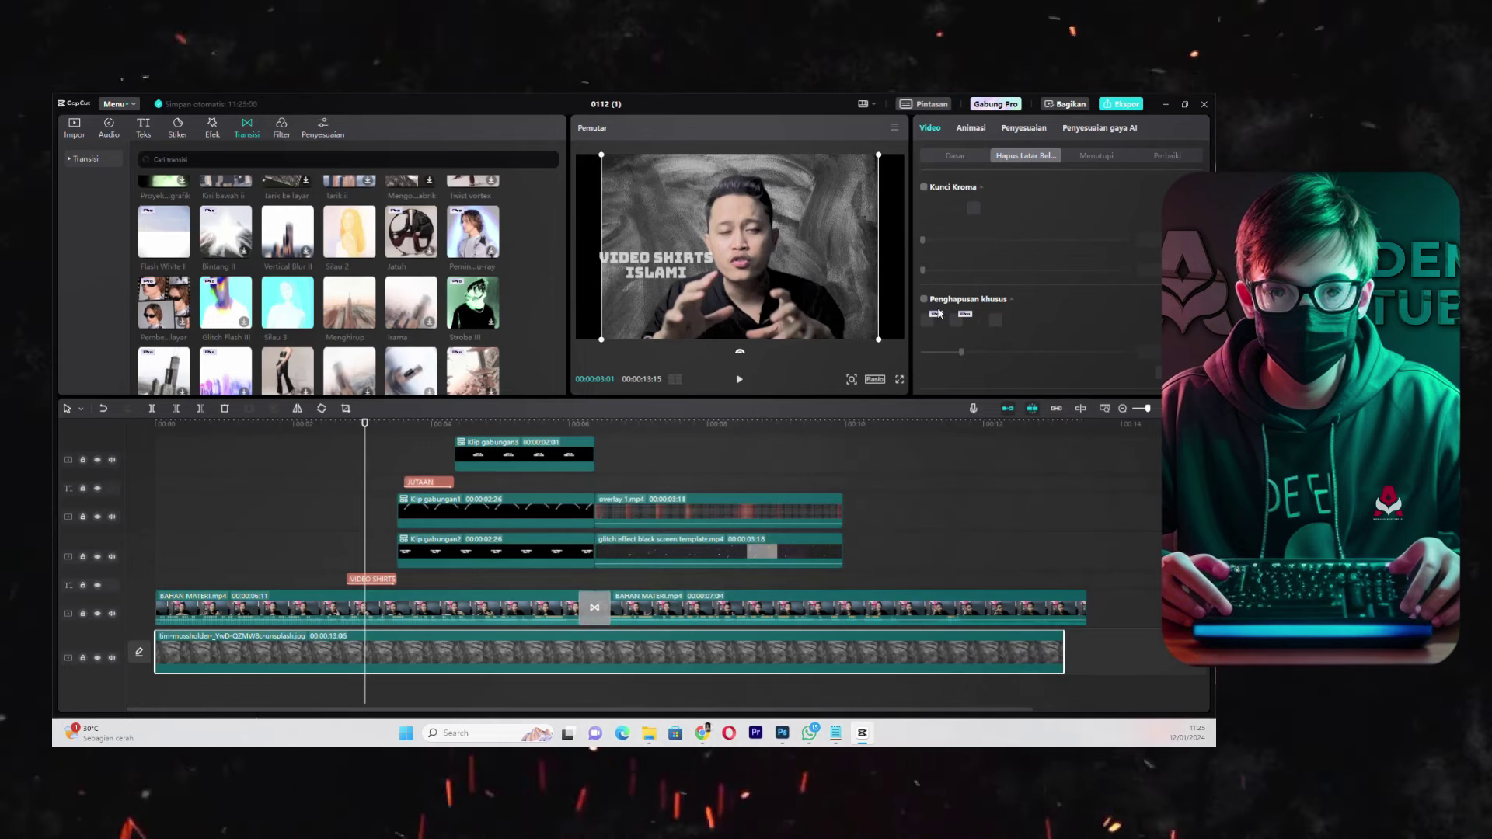
drag(881, 342, 907, 360)
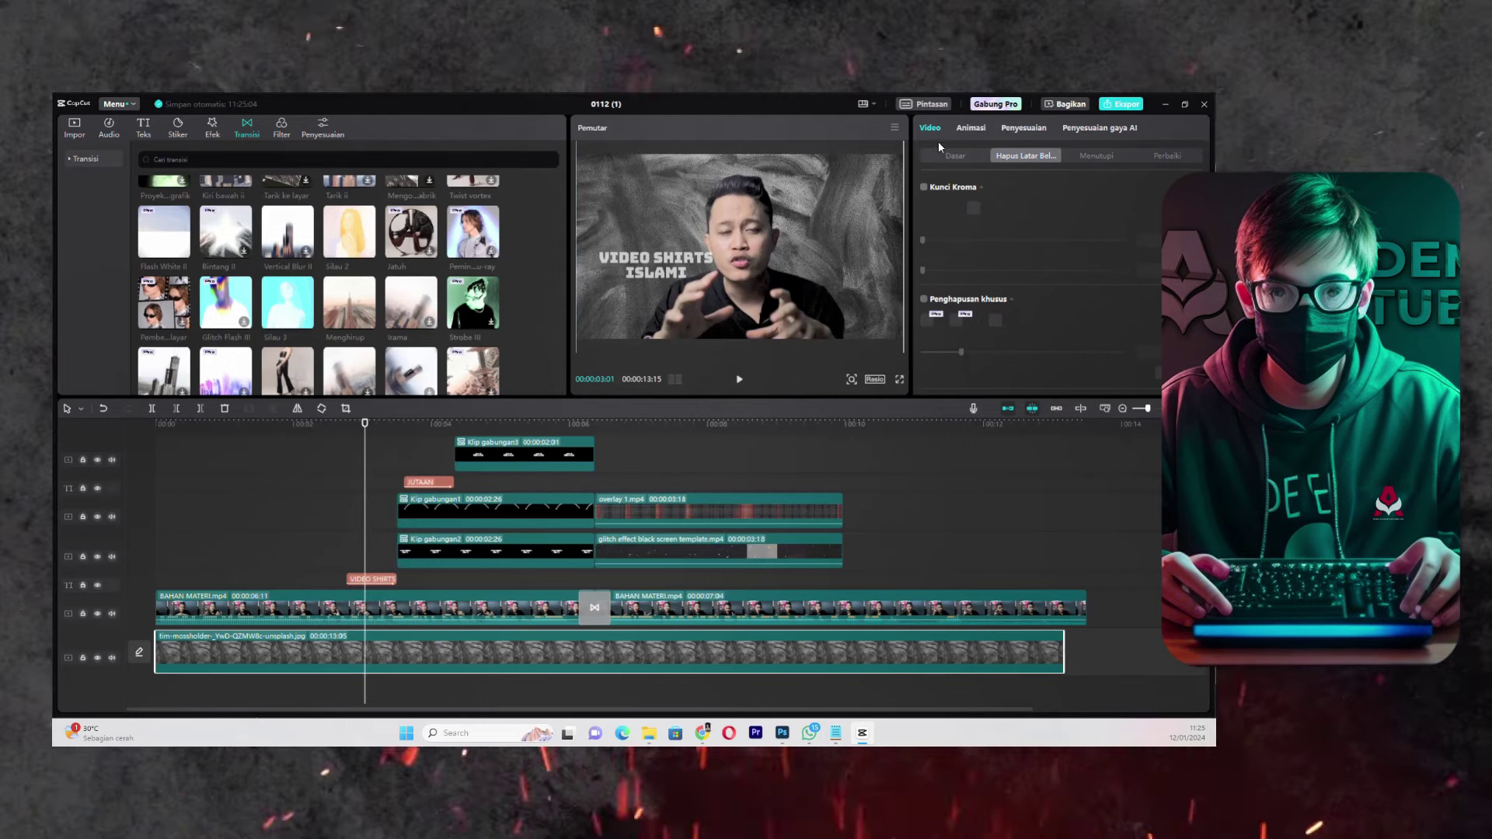
click(958, 157)
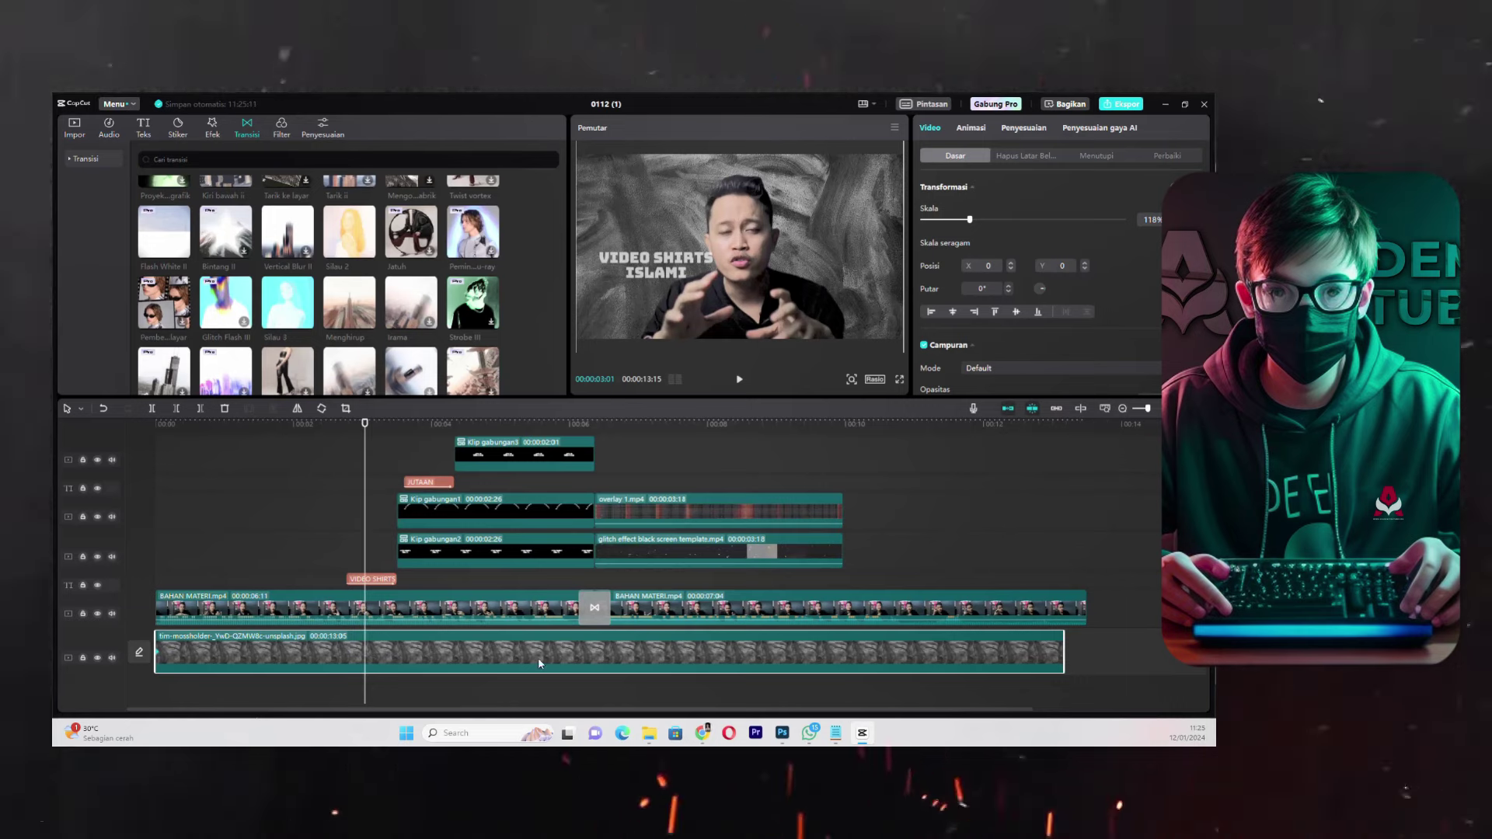
- Split the texture image at 00:00:06:11, level with the main video's cut, and delete the part after it
key(b)
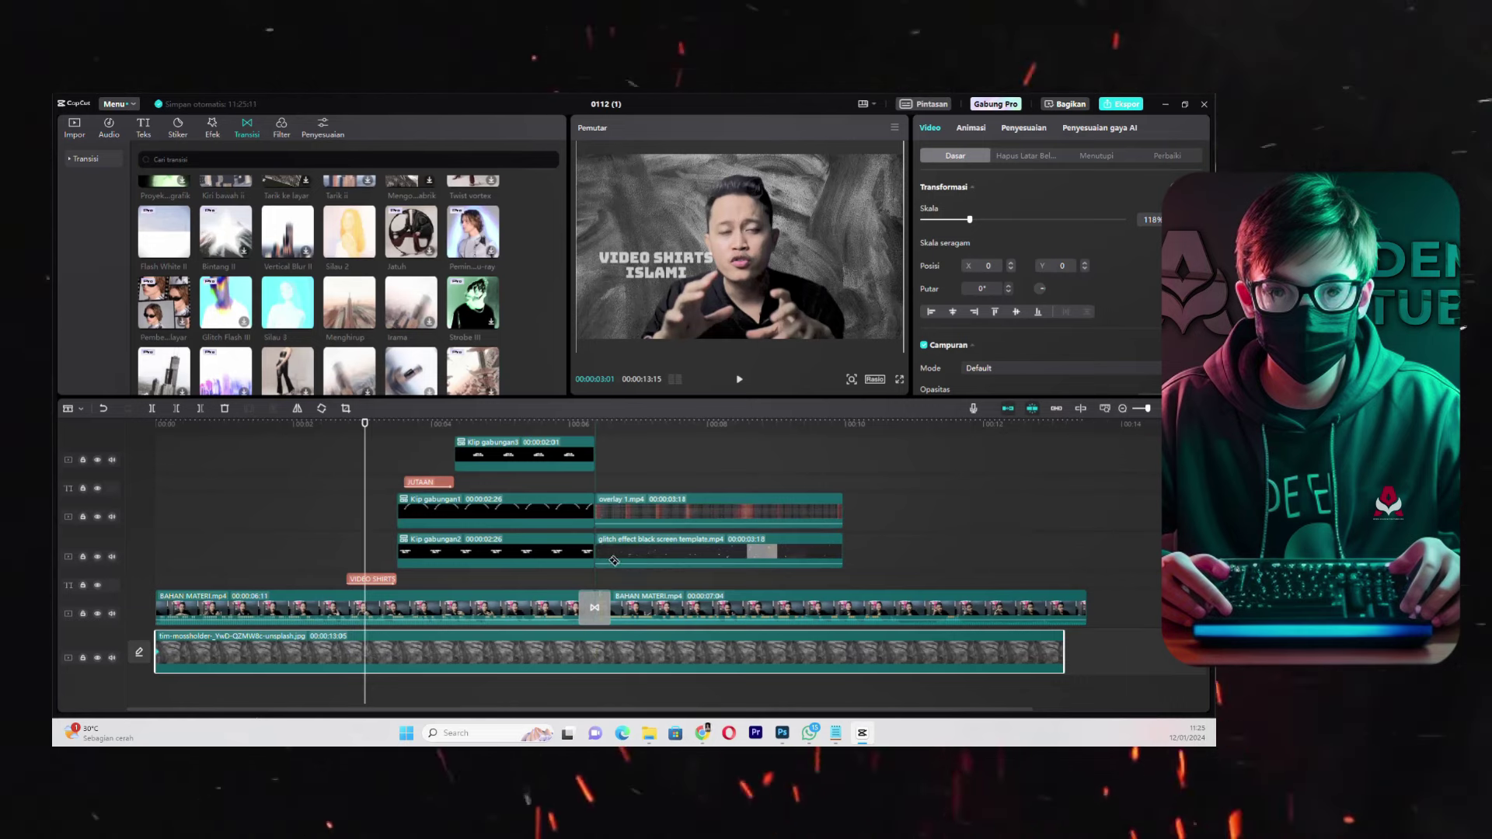
click(612, 423)
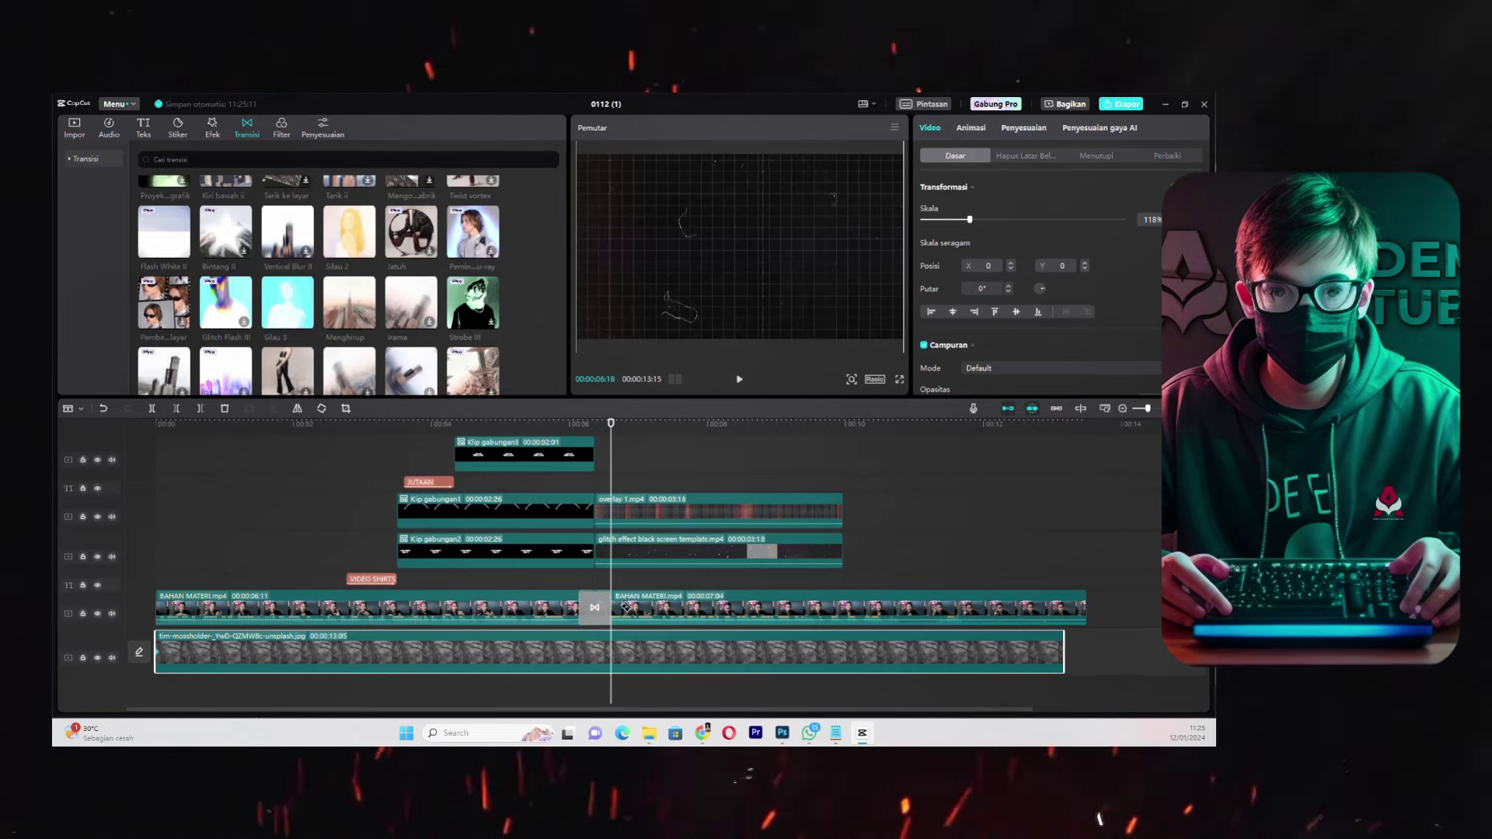
click(601, 644)
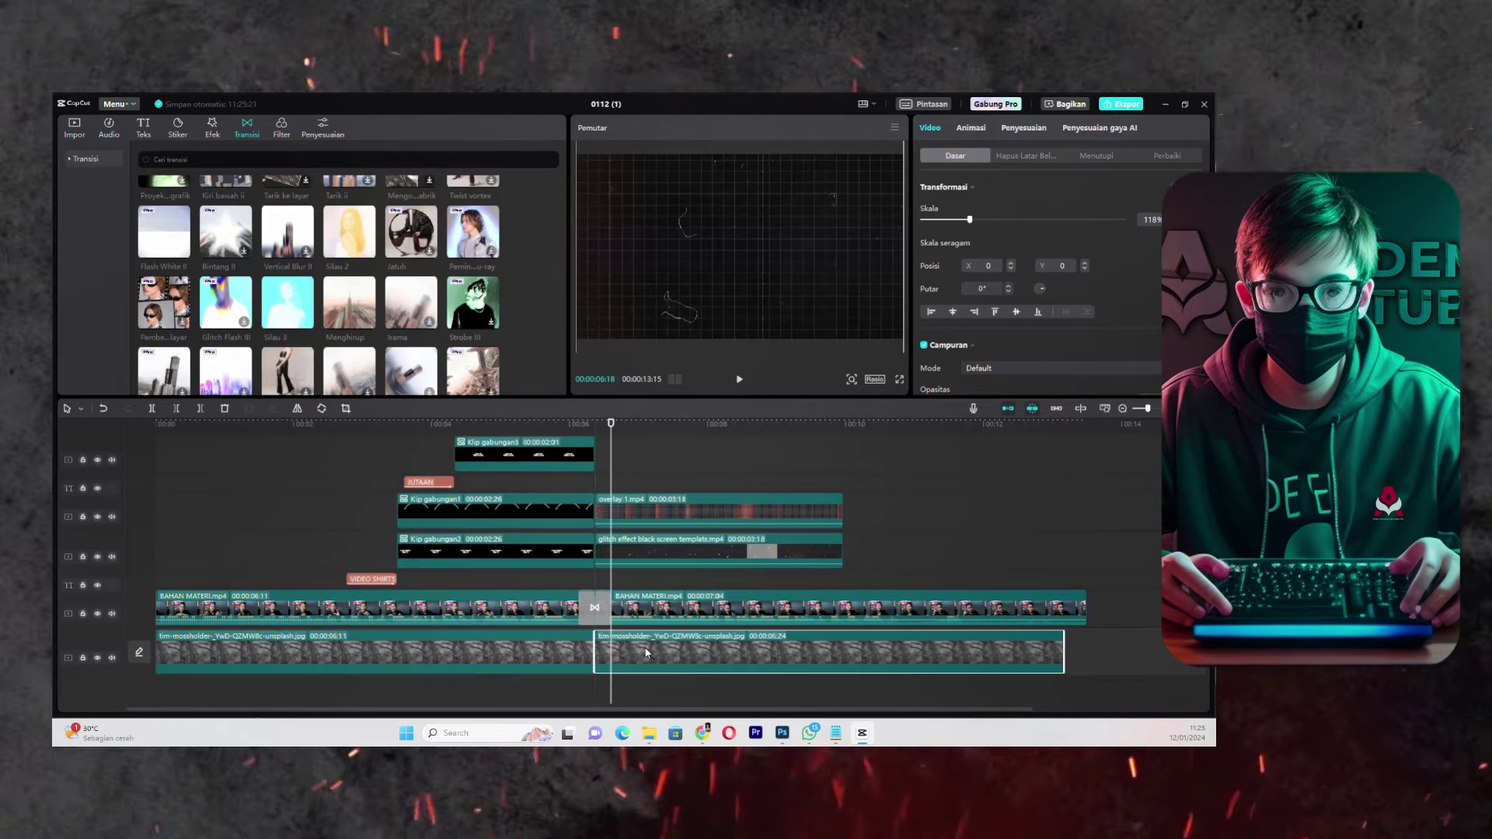
key(a)
click(636, 651)
key(Delete)
click(588, 646)
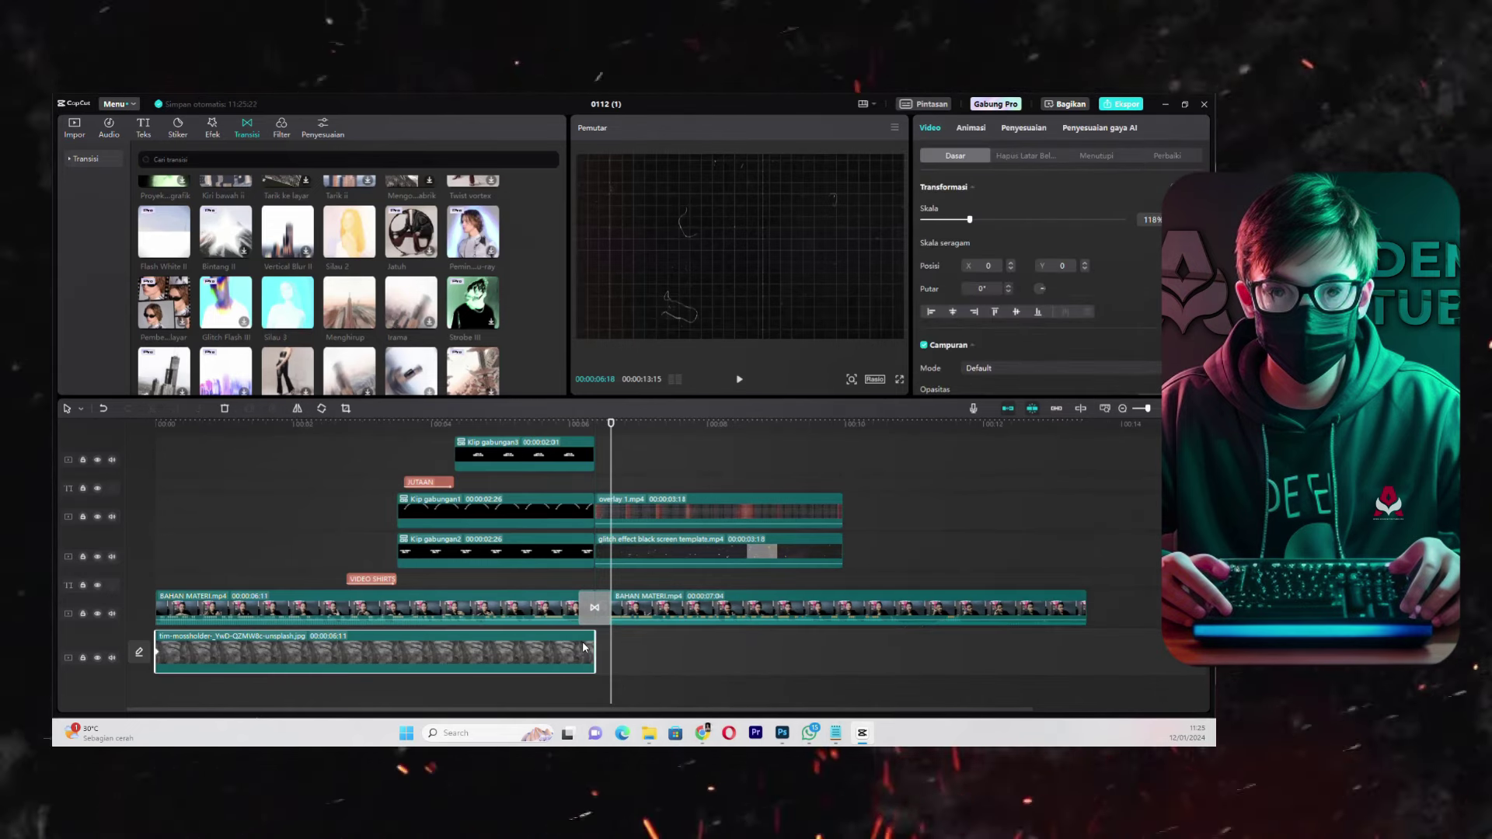
- Set the texture image's scale to 167% at its end and play the video to check the gradual zoom
key(Left)
key(Left)
key(Left)
key(Left)
key(Left)
key(Left)
key(Left)
key(Left)
key(Left)
key(Left)
key(Left)
key(Left)
key(Left)
key(Left)
key(Left)
key(Left)
key(Left)
key(Left)
key(Left)
key(Left)
drag(970, 226, 988, 221)
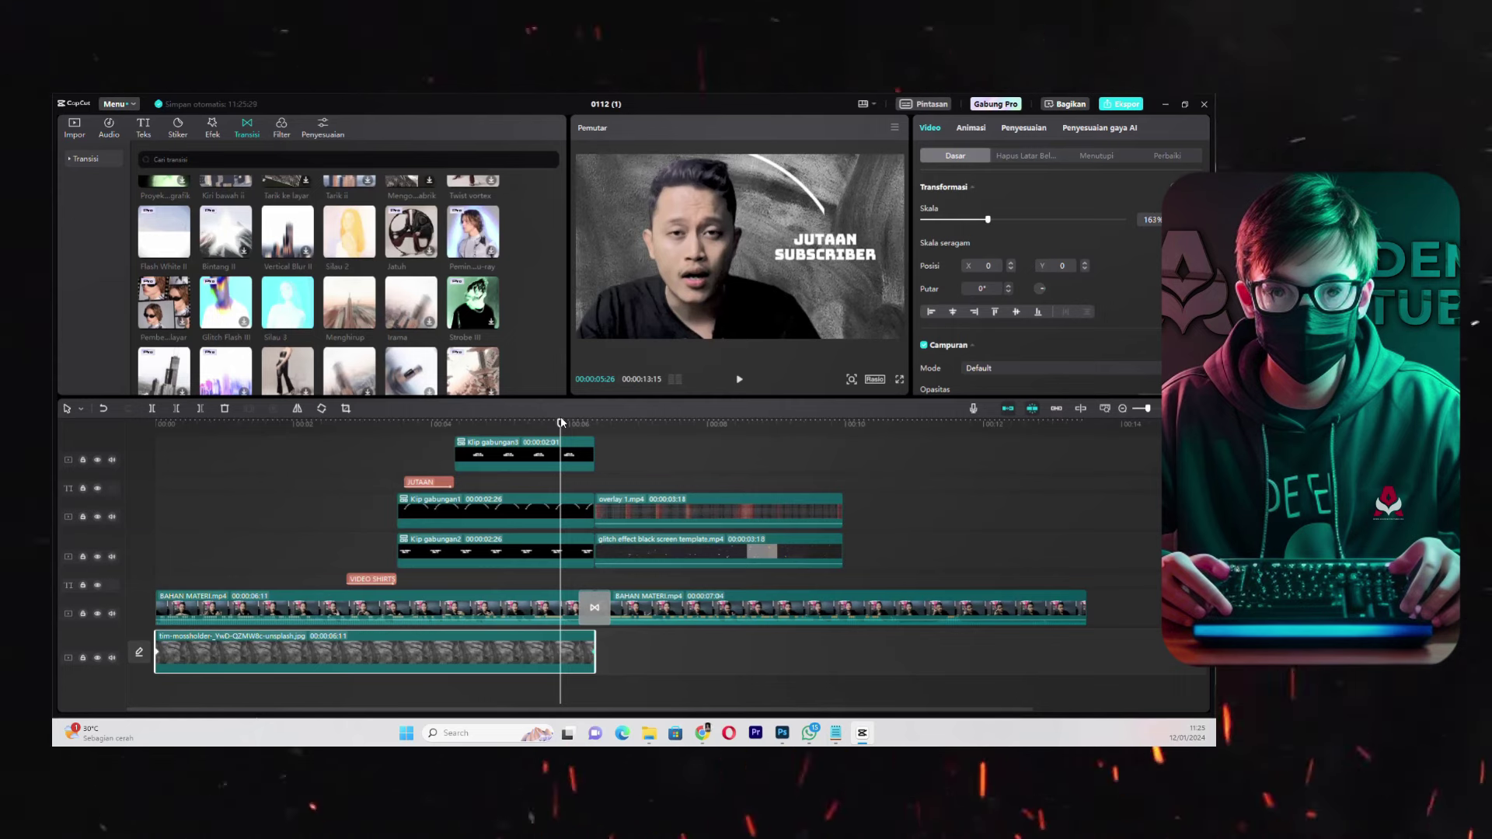
click(192, 424)
key(space)
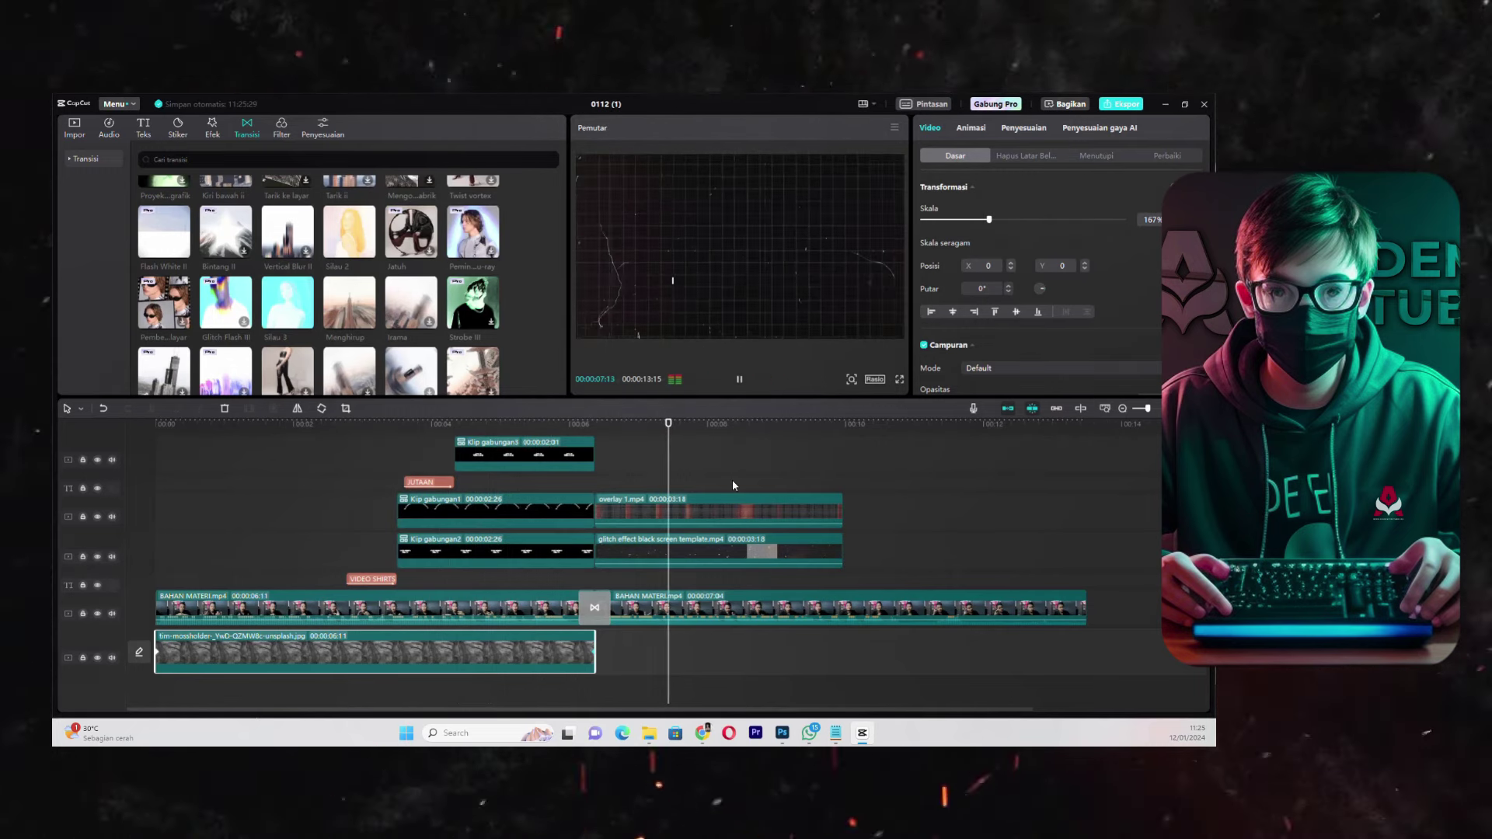
click(707, 504)
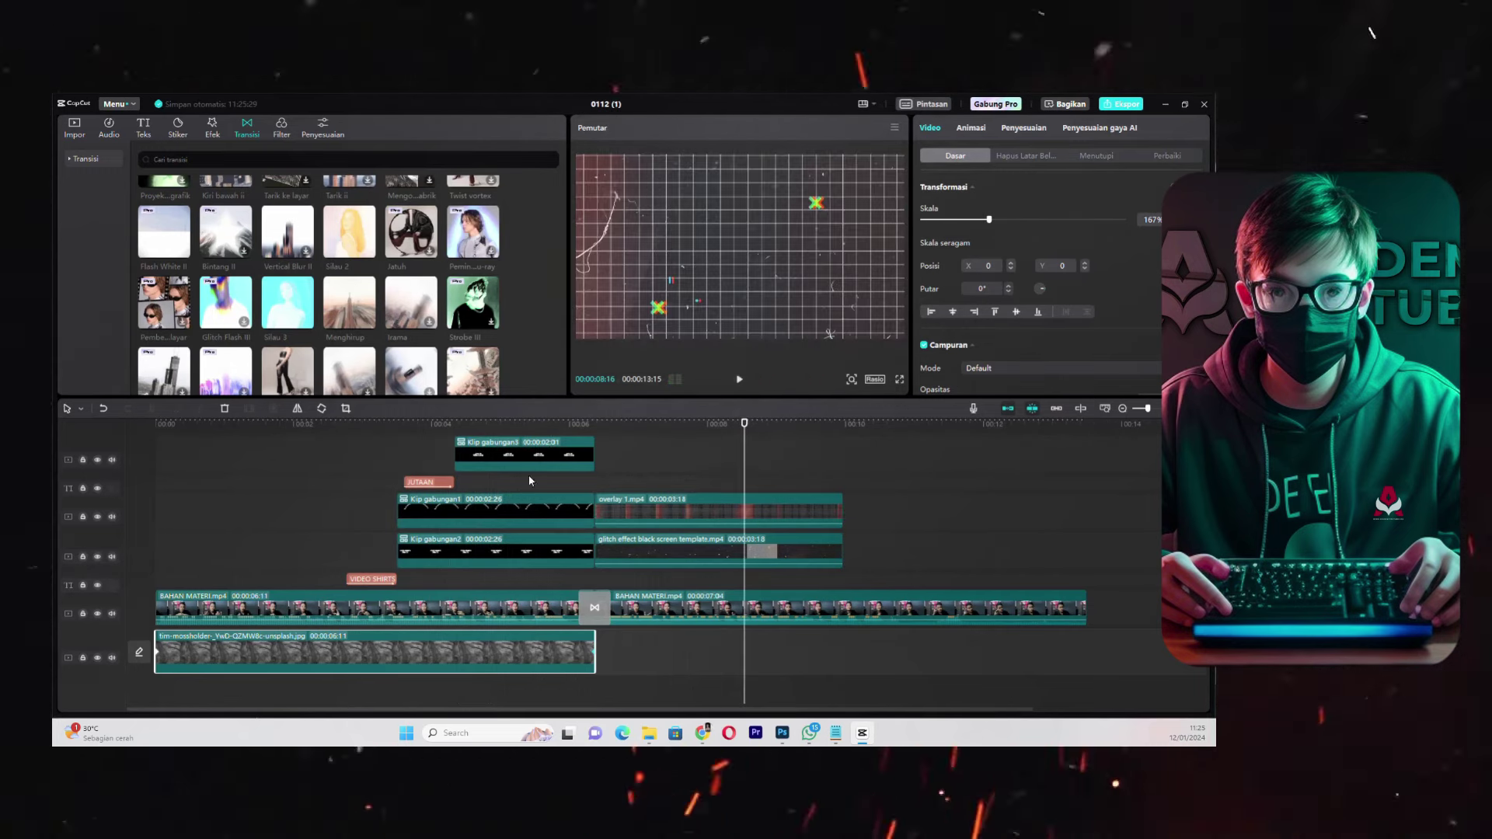
- Copy the glitch effect clip to a track between the main video and the texture image, starting at zero and extended to 00:00:06:11
click(367, 444)
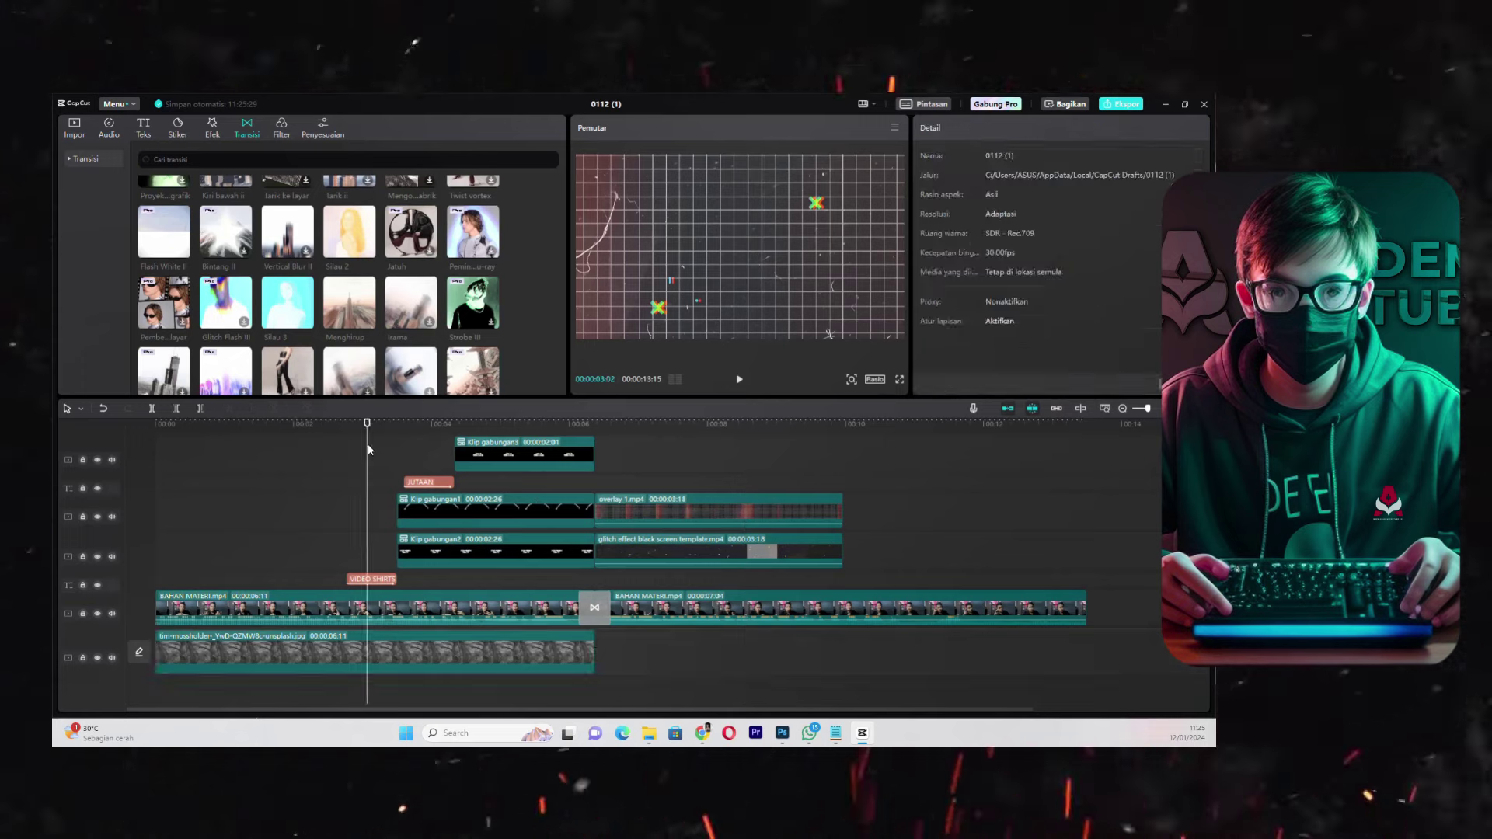
click(679, 548)
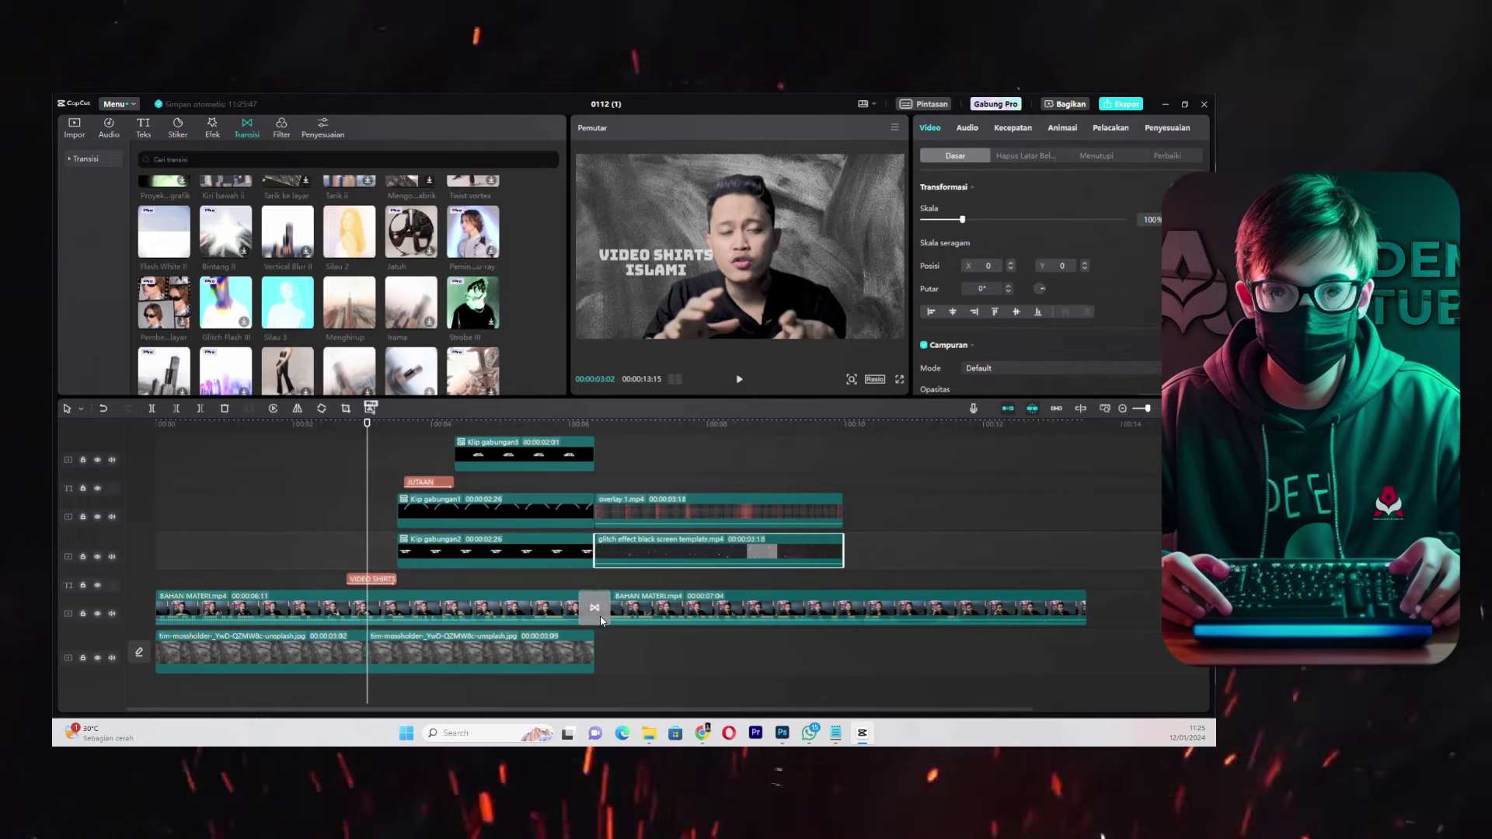
click(911, 536)
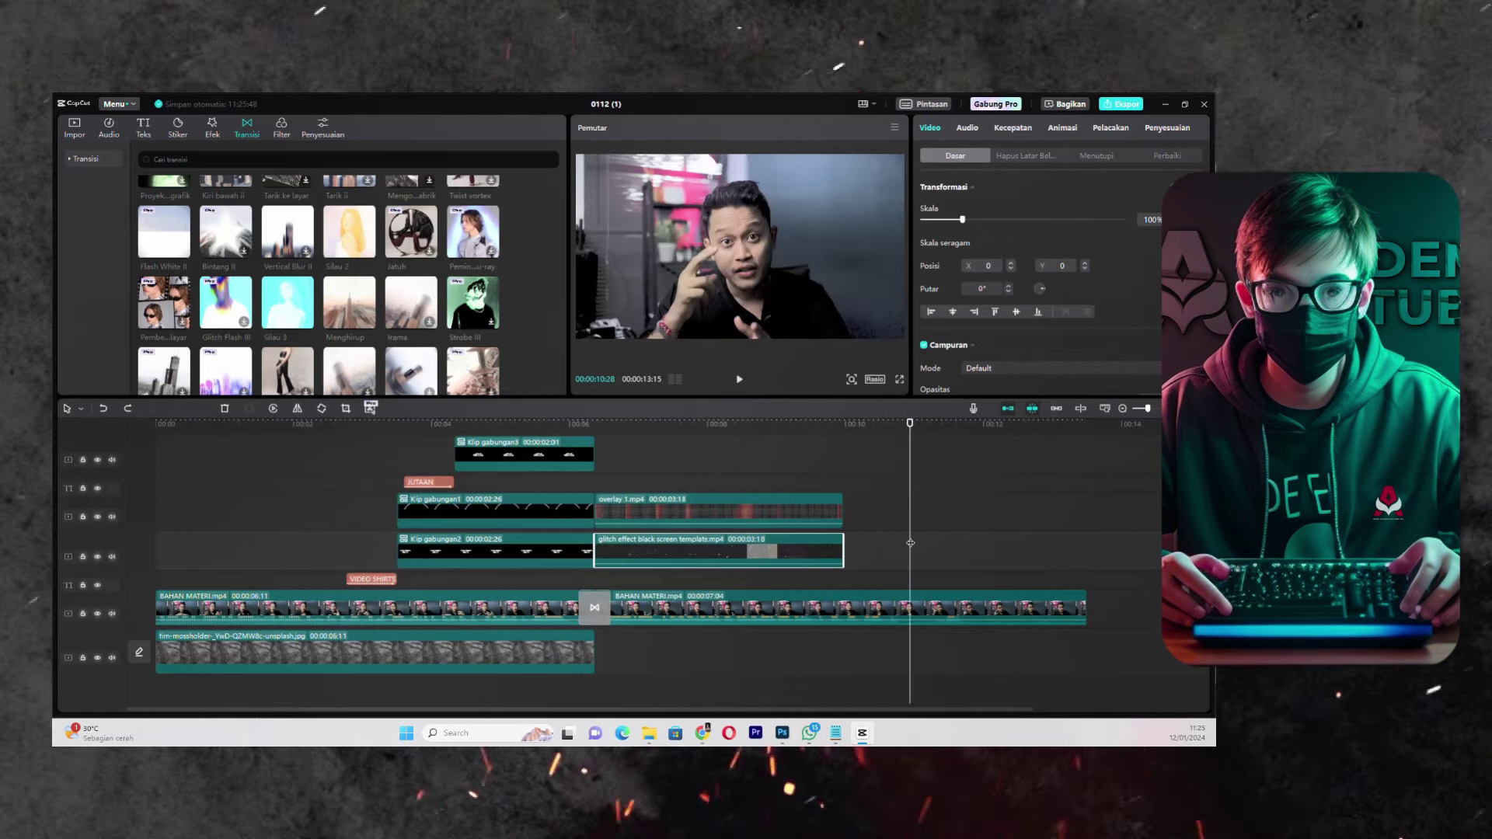
key(ctrl+v)
drag(937, 554, 388, 614)
scroll(417, 614, down, 1)
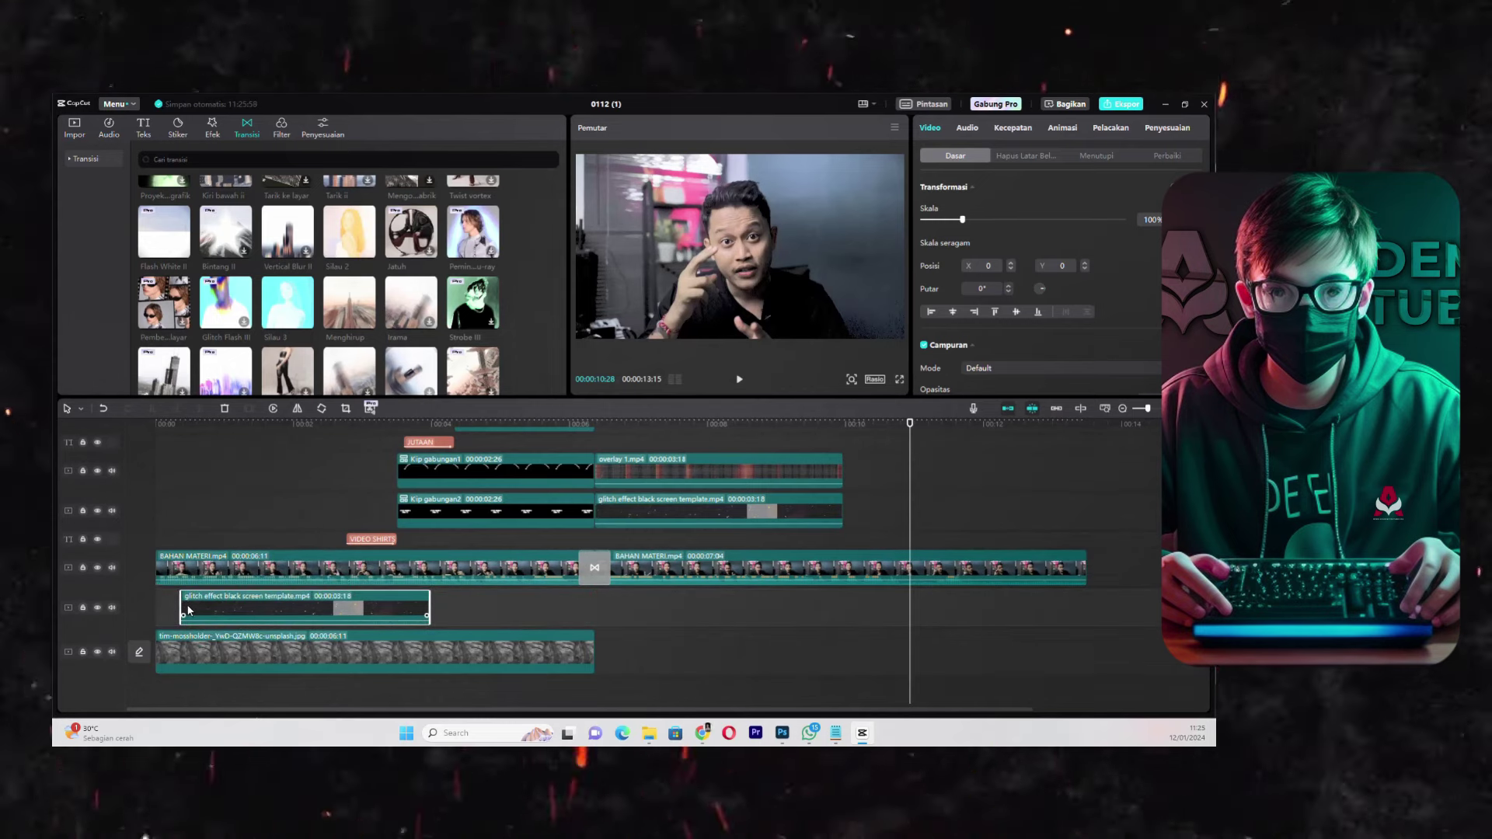
drag(282, 601, 257, 605)
drag(404, 604, 589, 608)
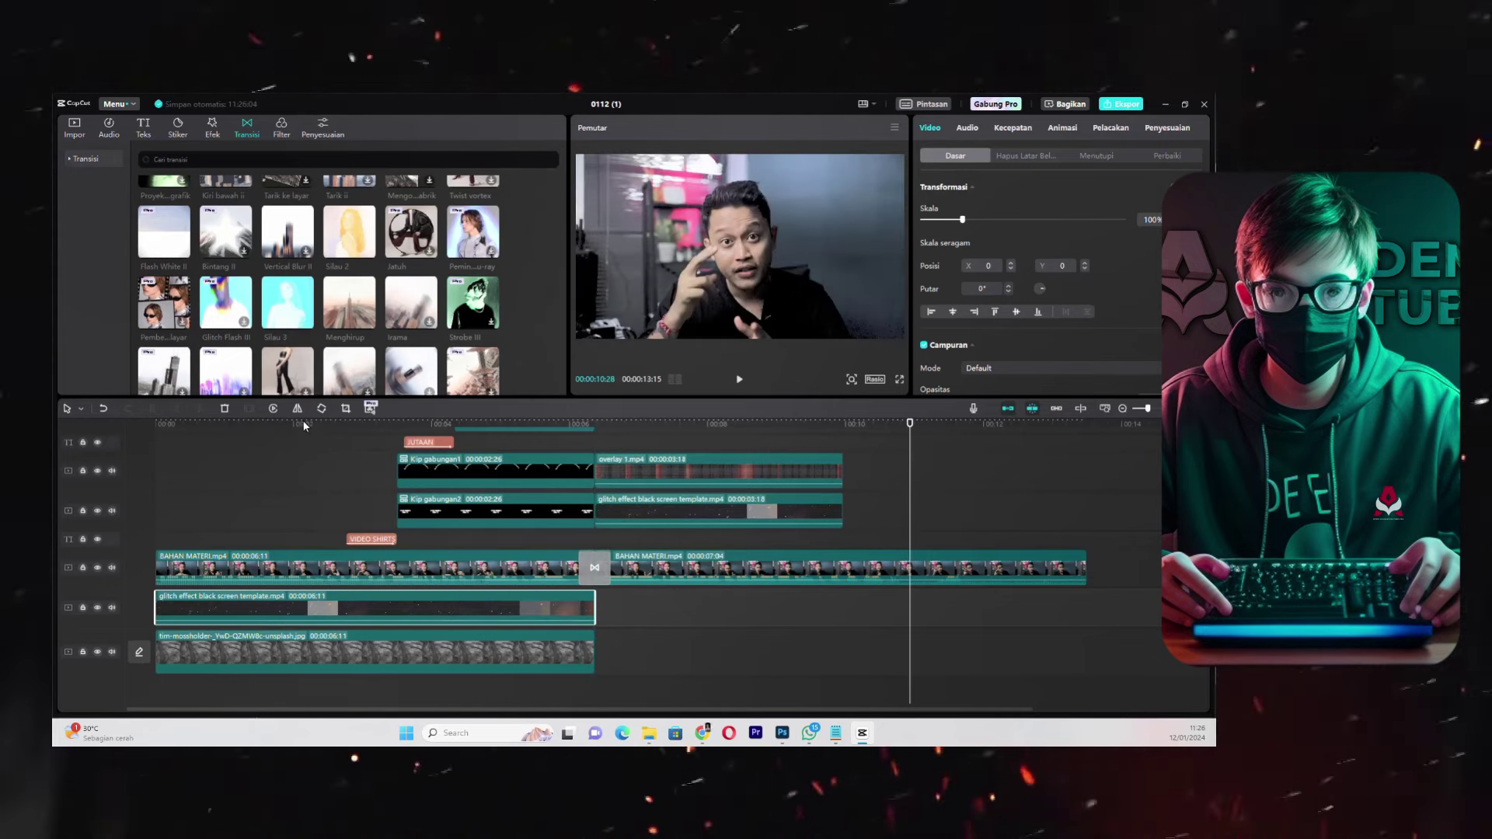
- Set the copied glitch clip's blend mode to Overlay with 67% opacity, and play the opening section
click(229, 425)
scroll(1063, 331, down, 1)
click(1052, 325)
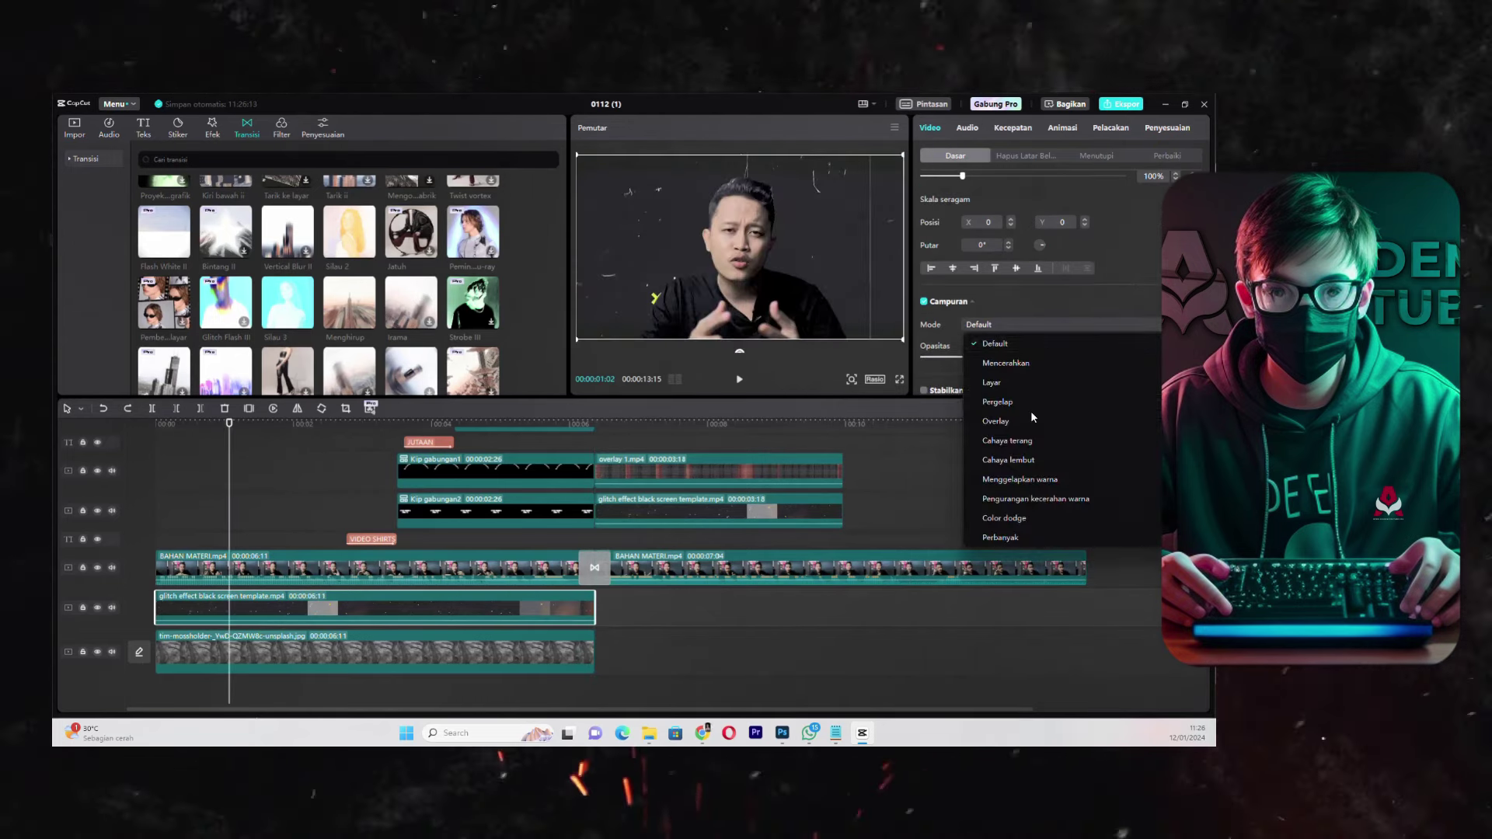
click(1028, 419)
click(1068, 357)
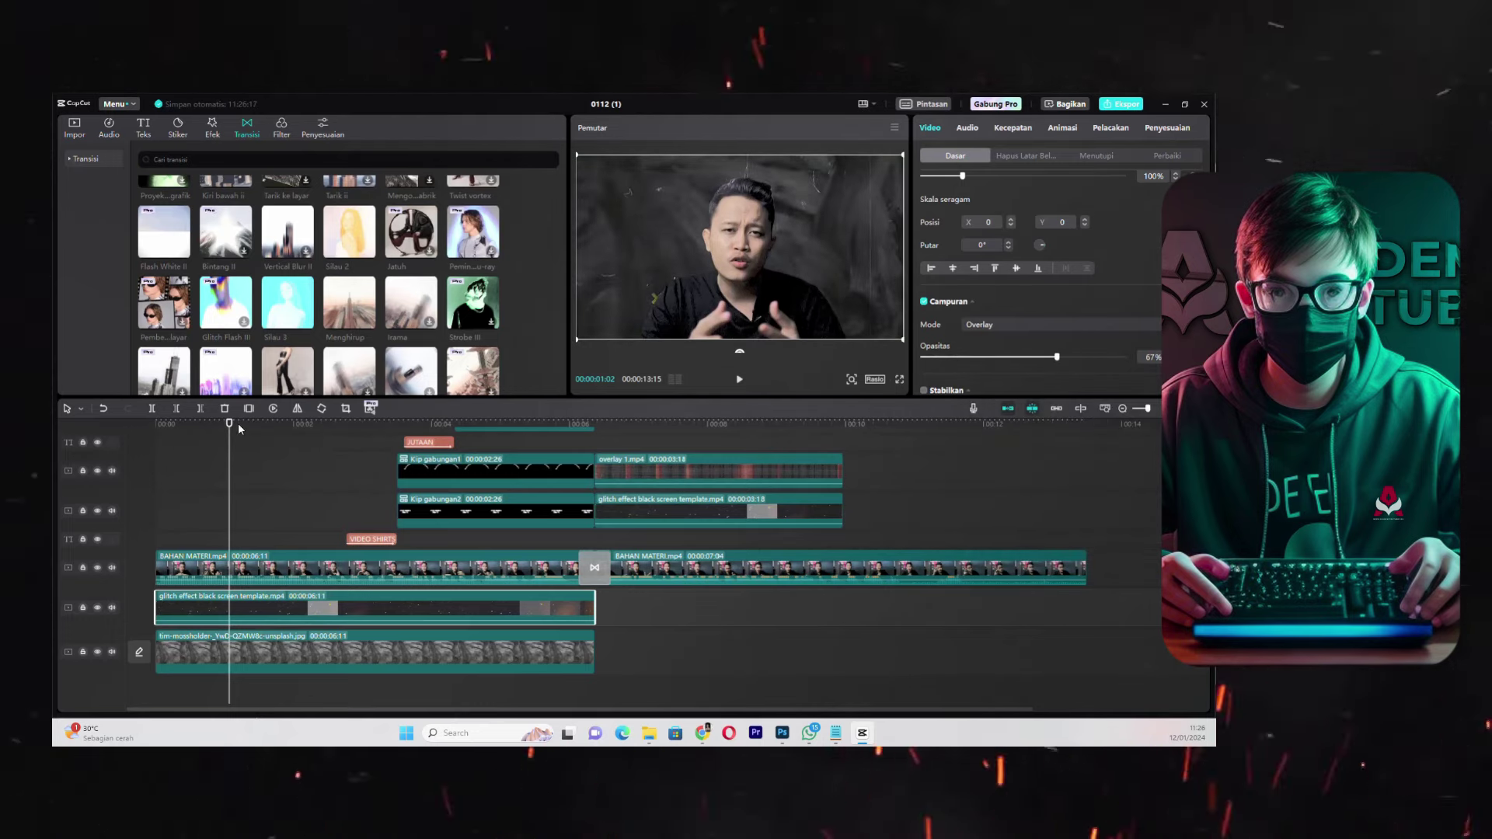
key(Home)
key(space)
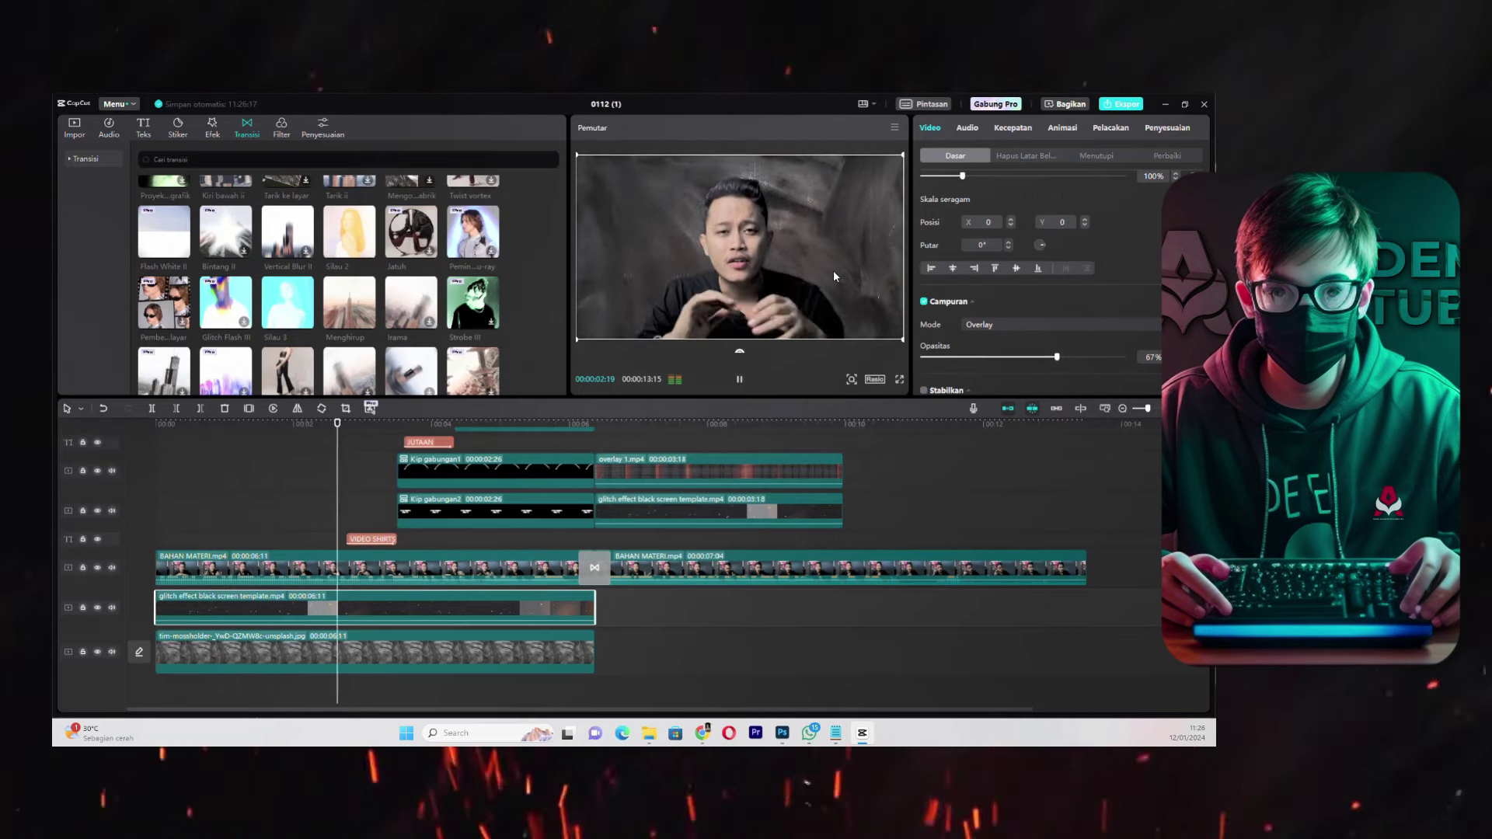
key(space)
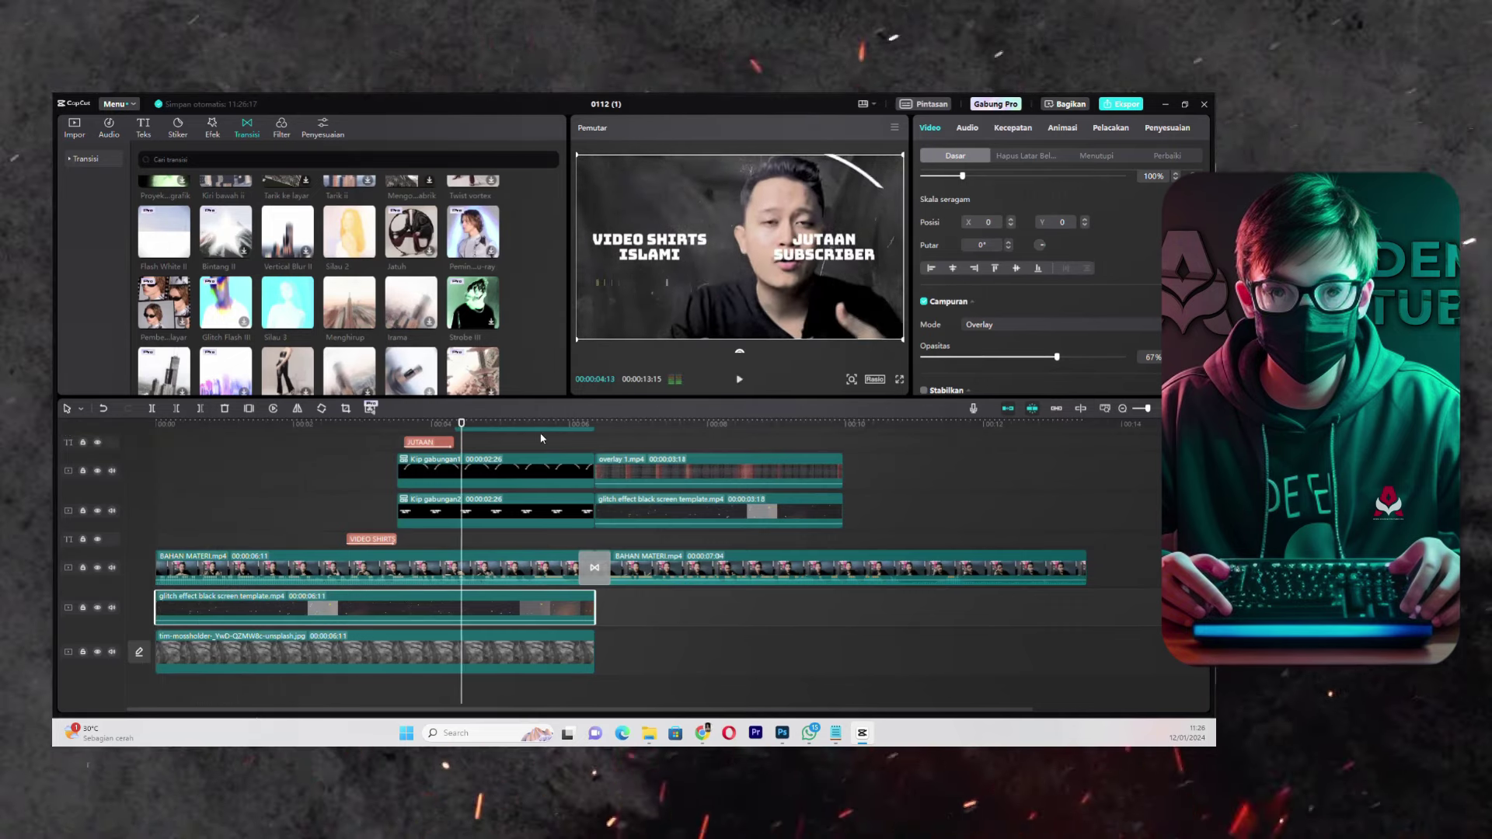
- Generate automatic captions for the video with Bahasa Indonesia as the source language and no translation
scroll(449, 446, up, 1)
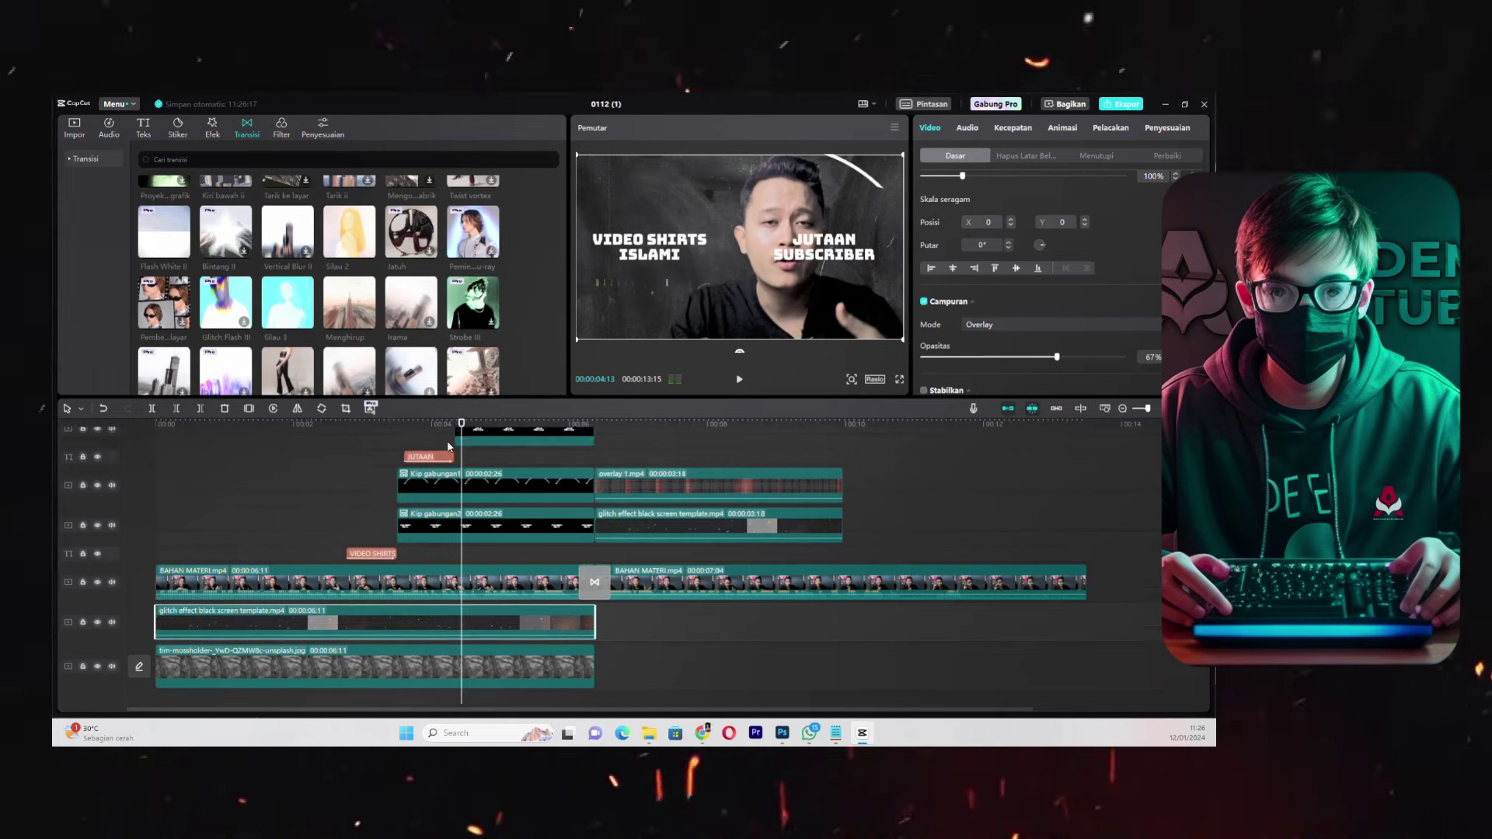
click(626, 430)
scroll(742, 451, up, 2)
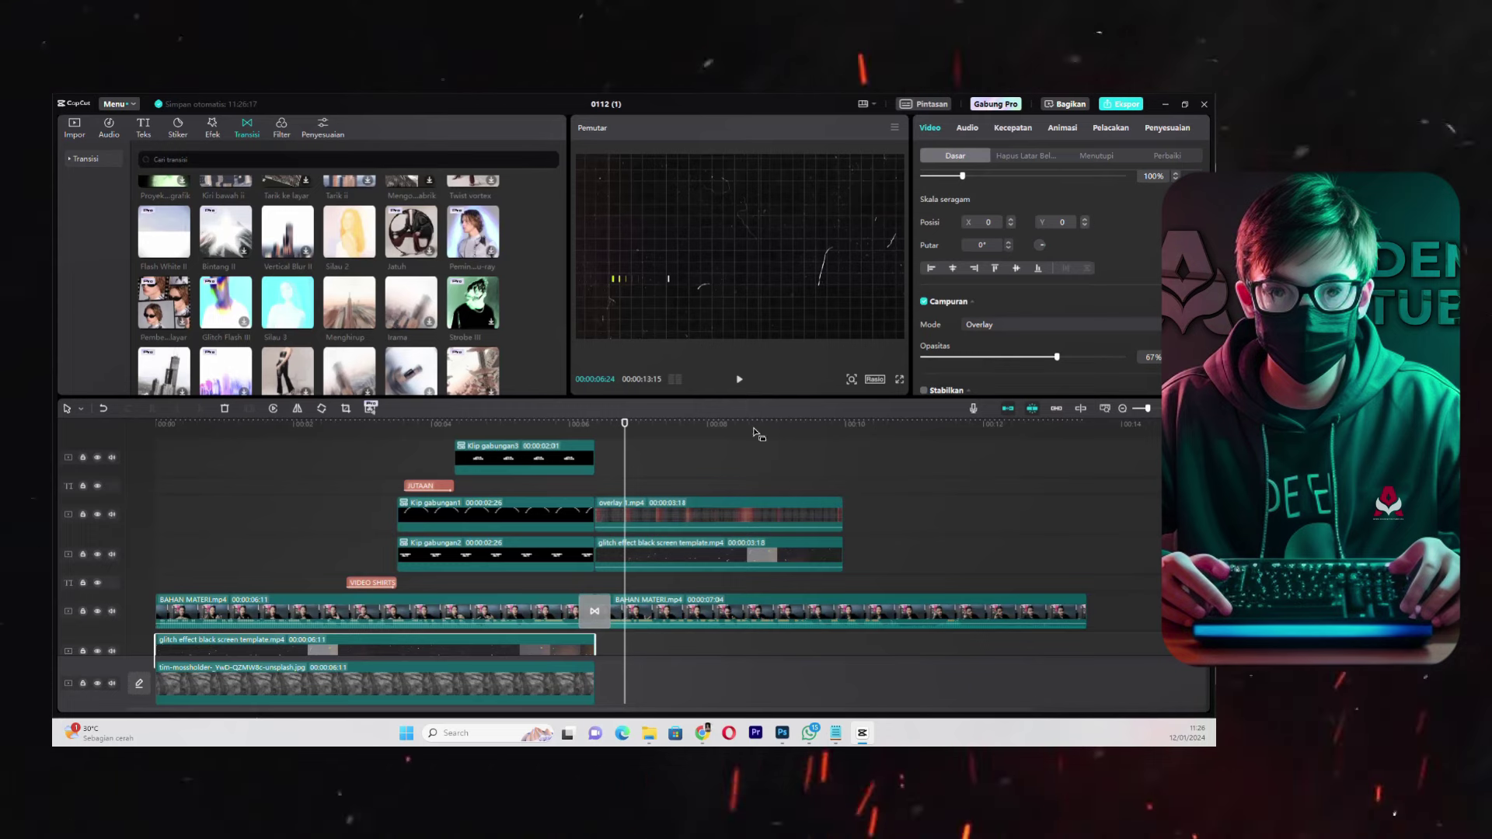
click(142, 129)
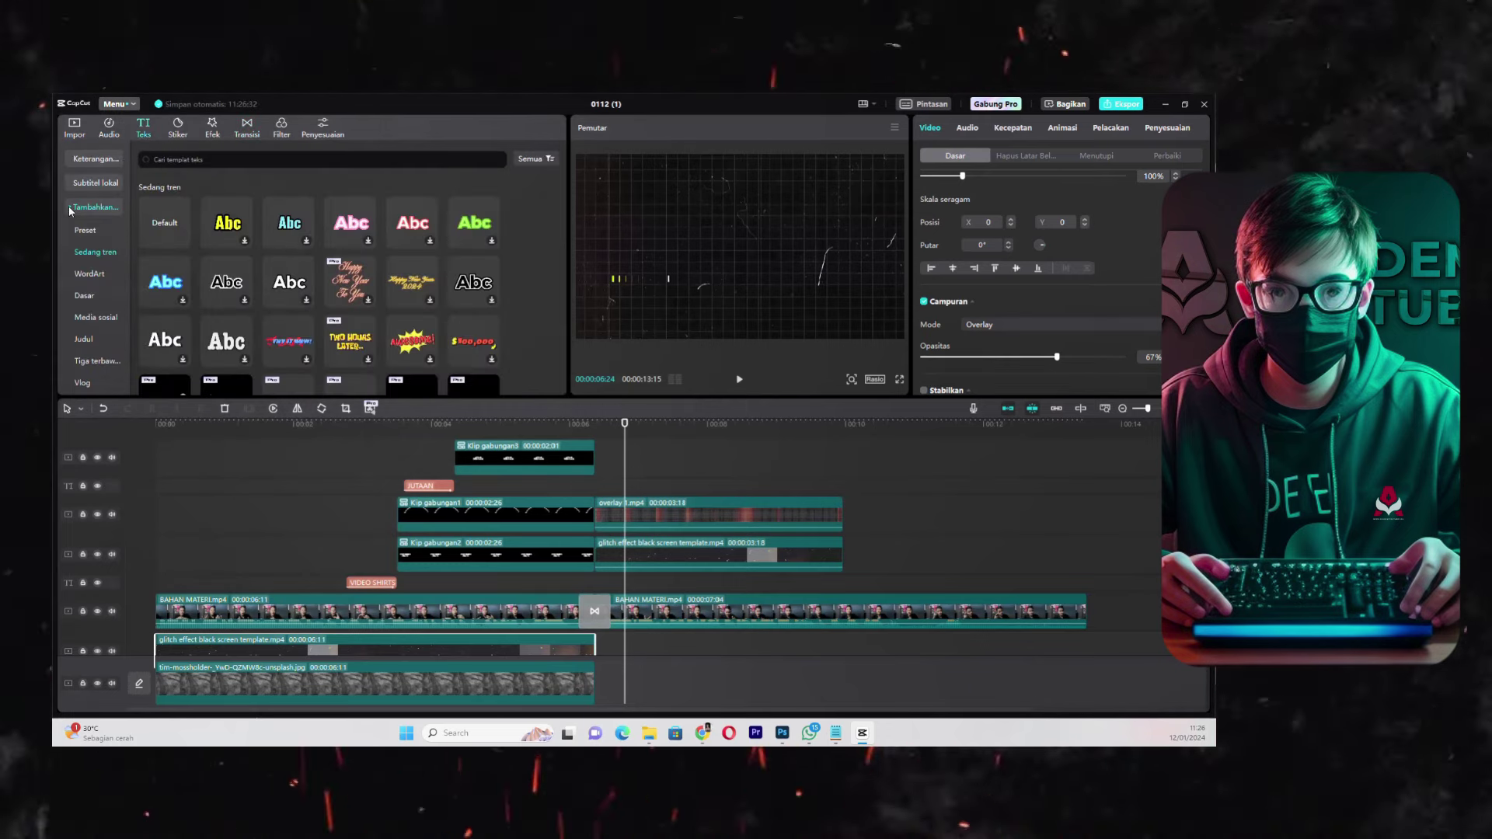
click(100, 161)
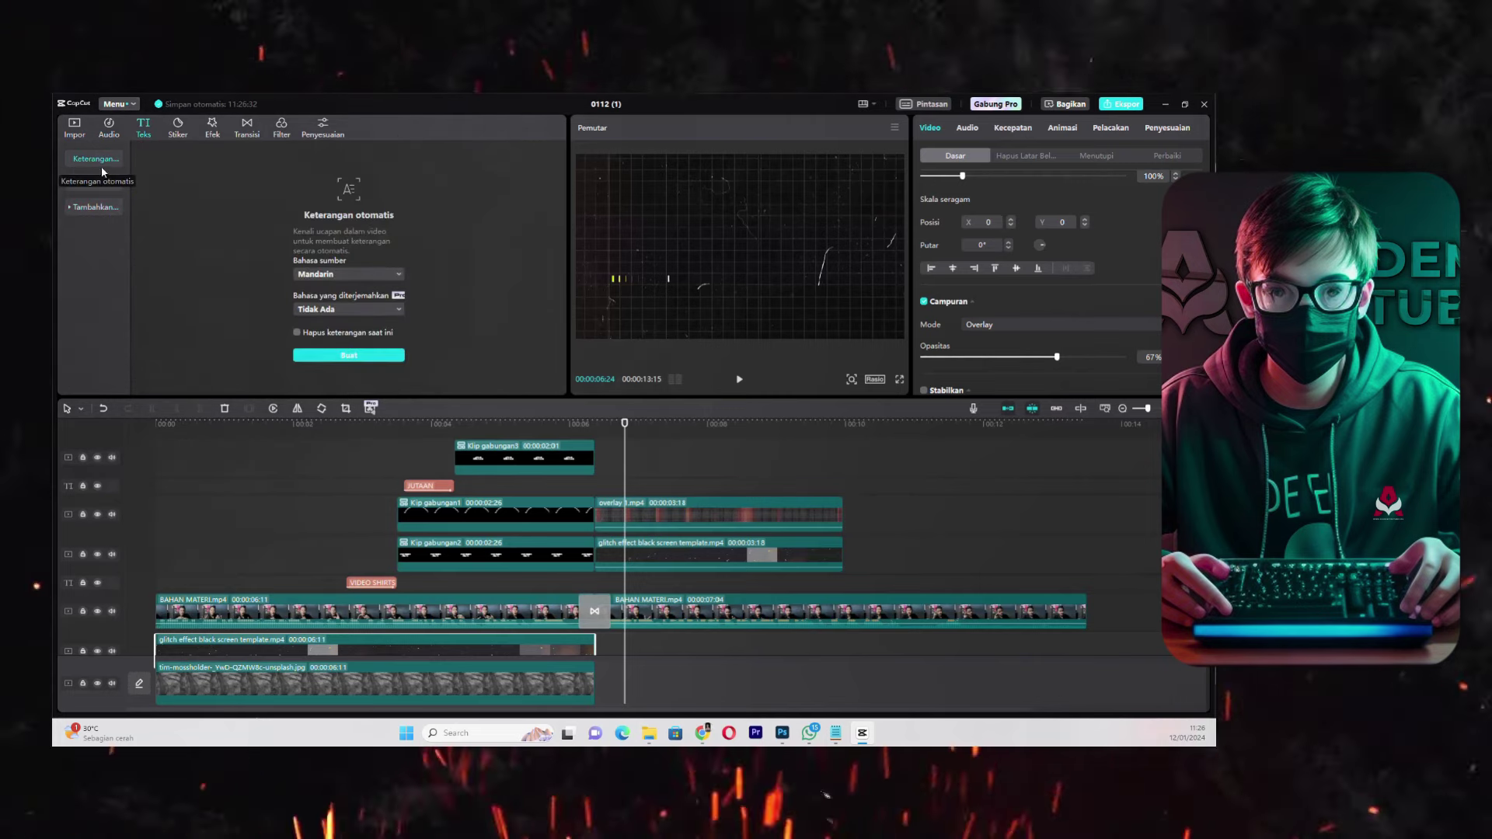
click(336, 276)
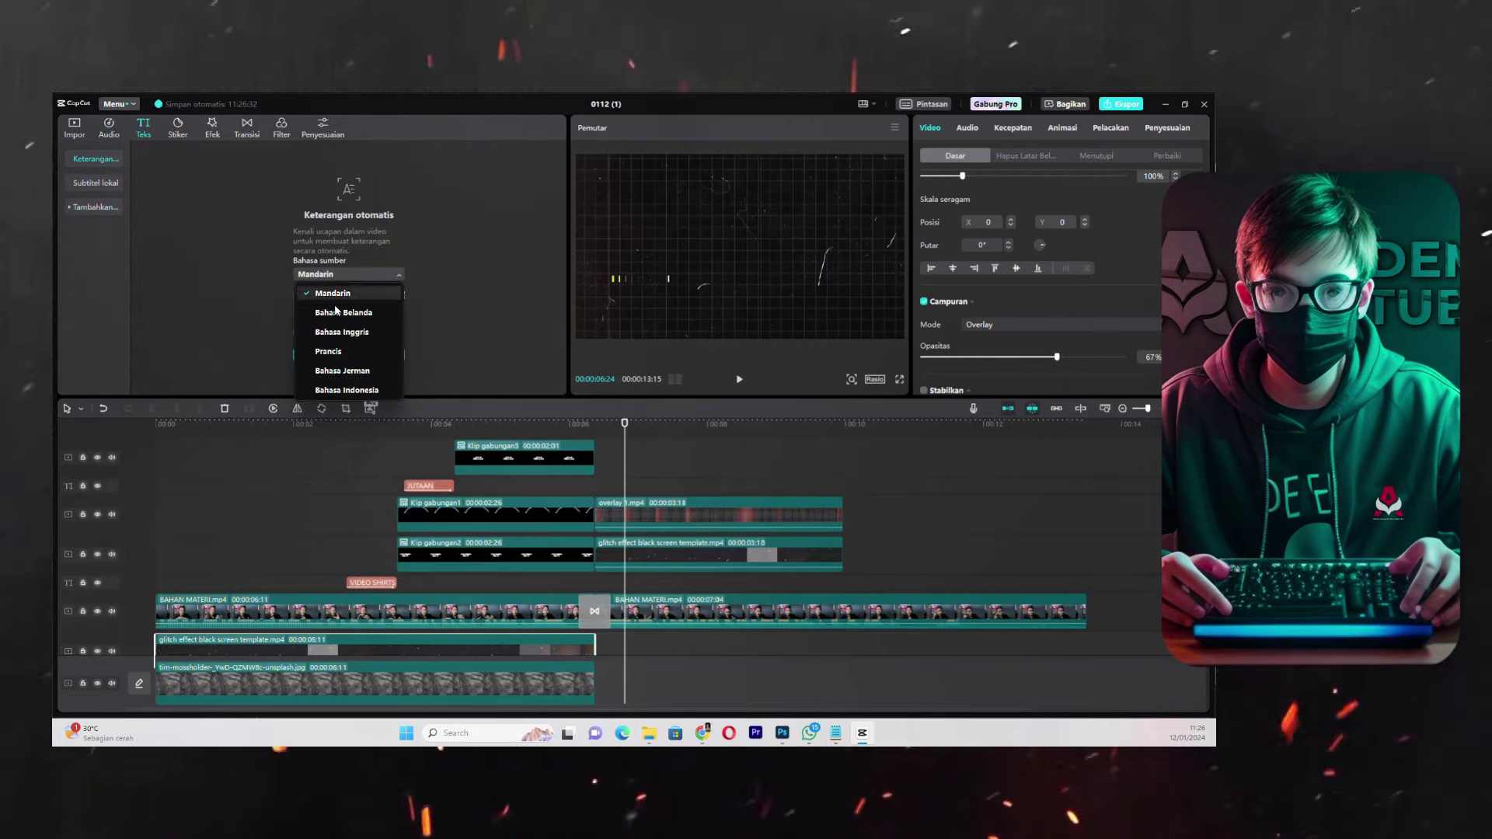
click(347, 390)
click(349, 356)
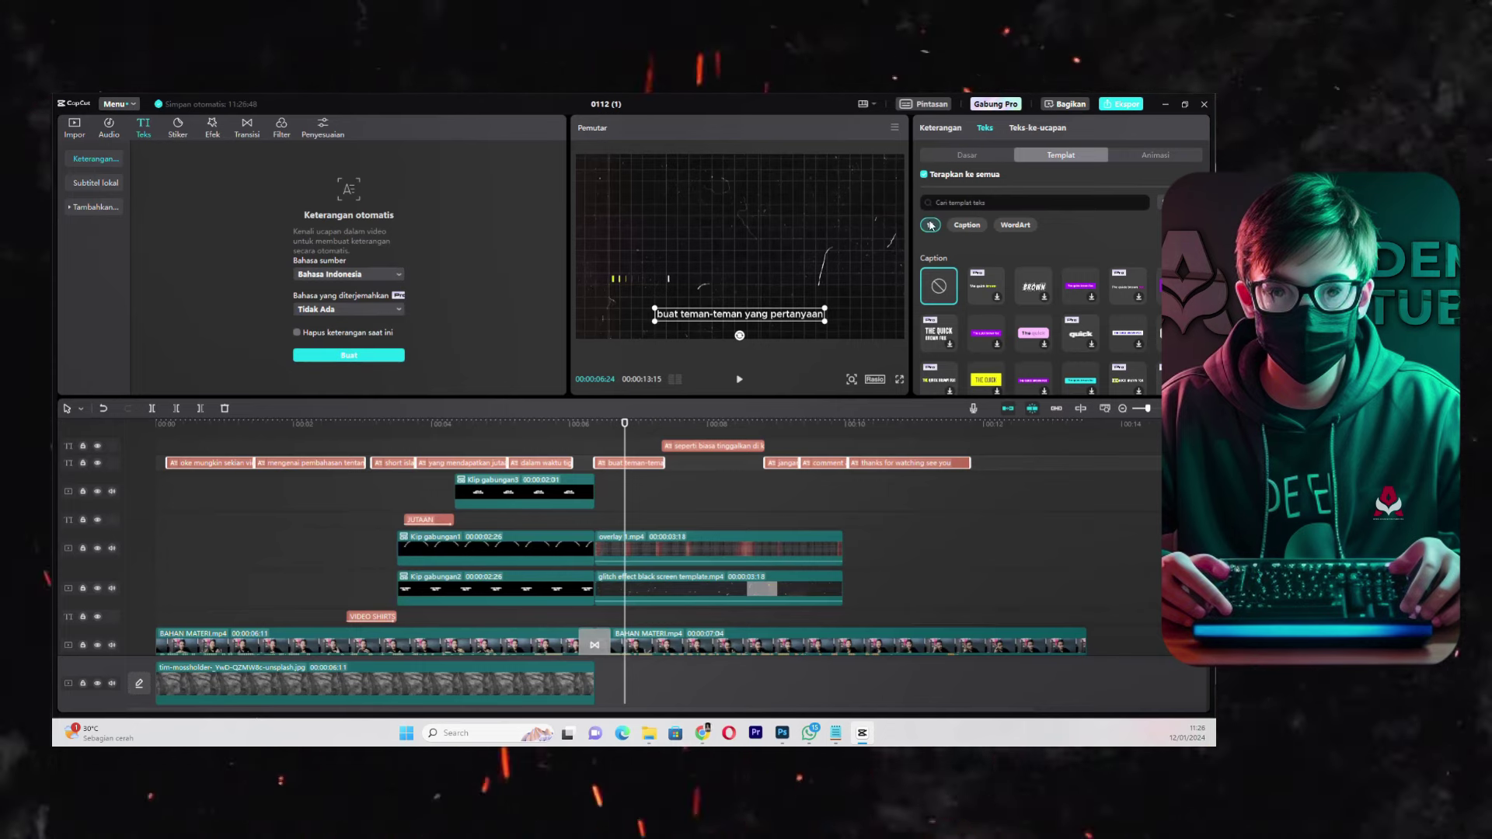
- Set the font of all captions to Poppins-Bold and change their text to all uppercase
click(970, 156)
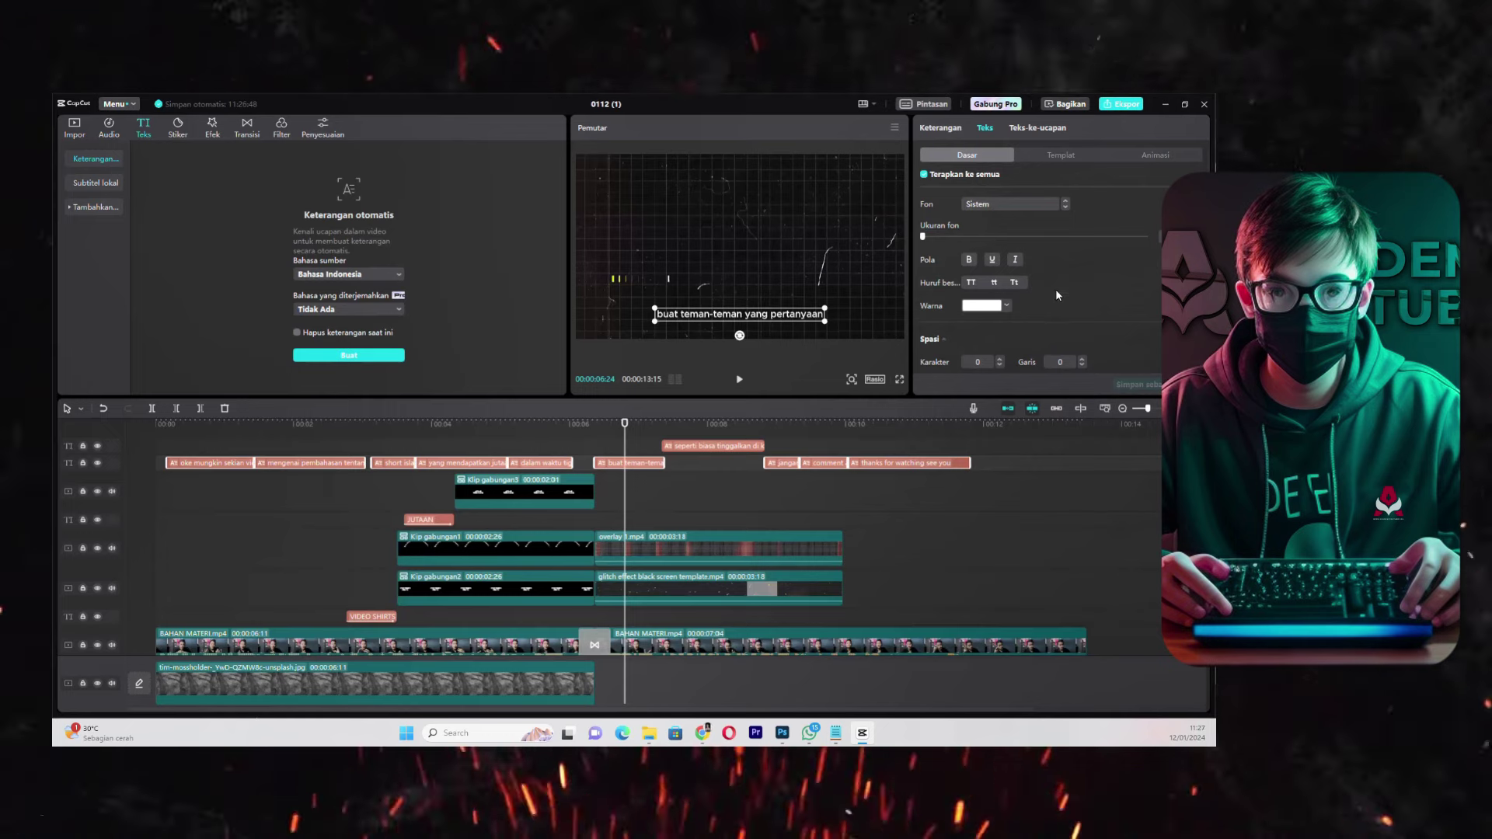
click(639, 464)
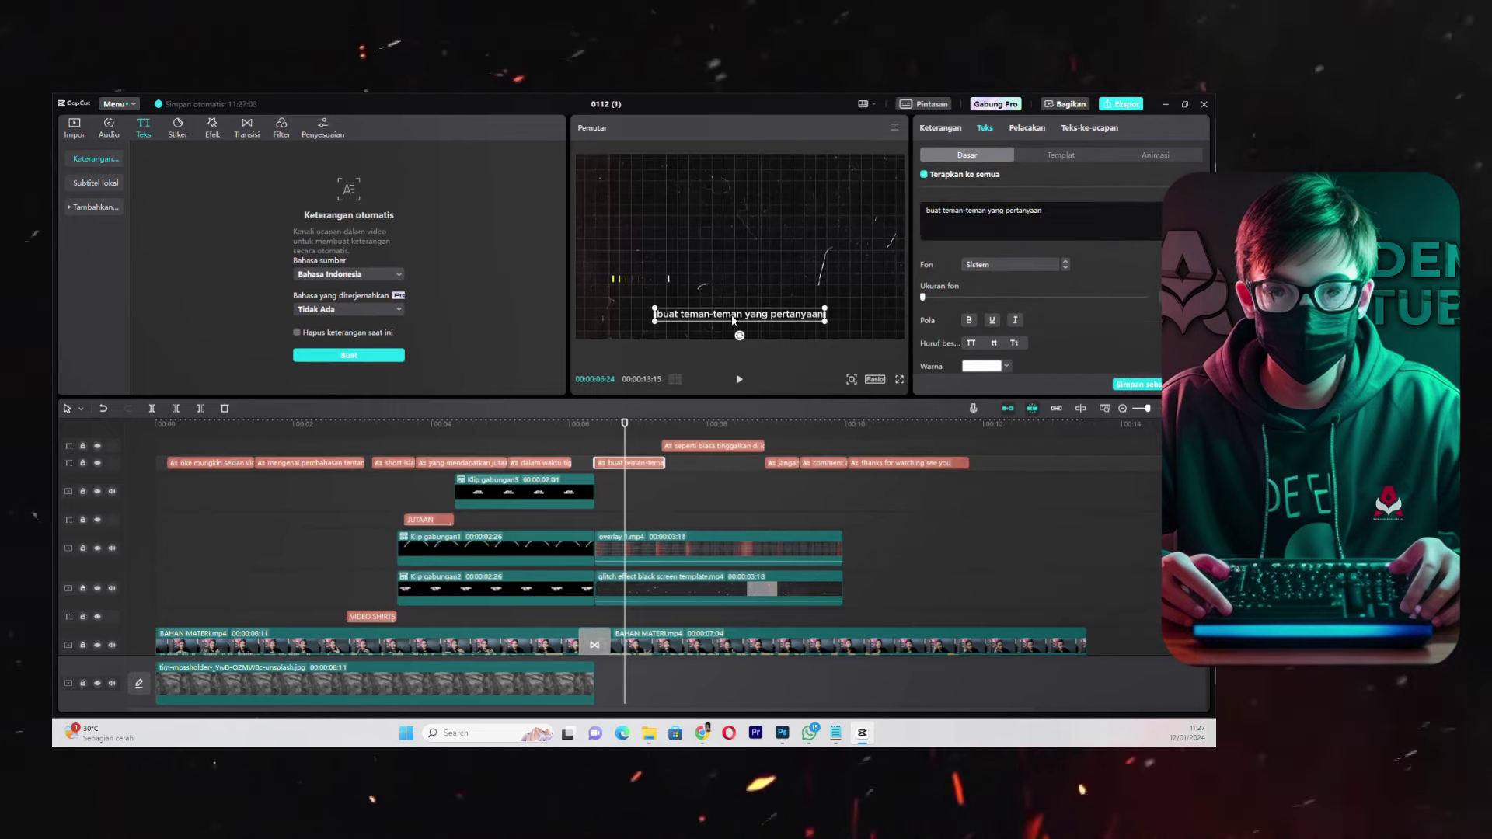
click(1042, 264)
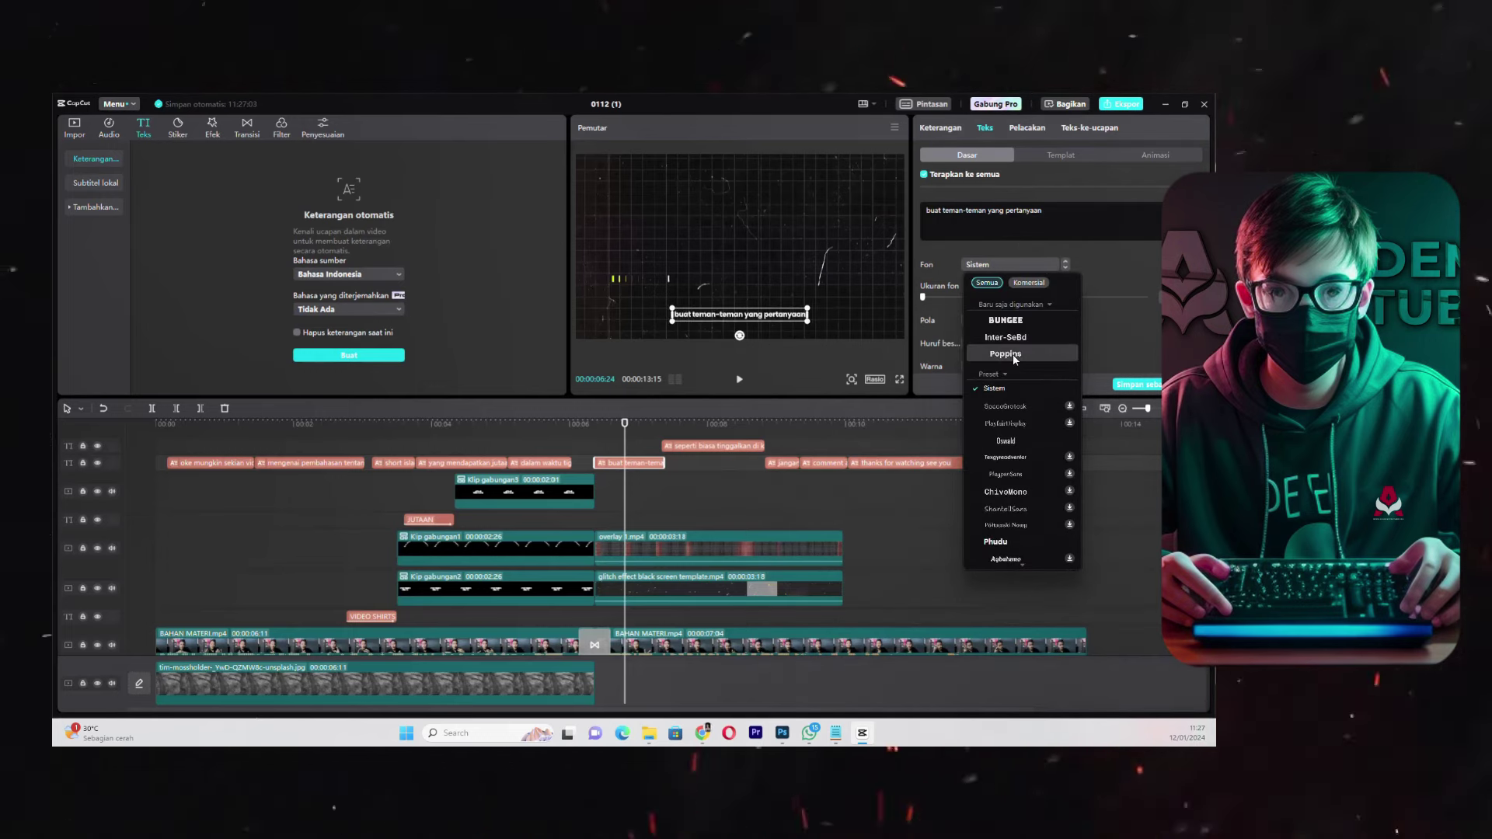
click(1014, 347)
click(971, 343)
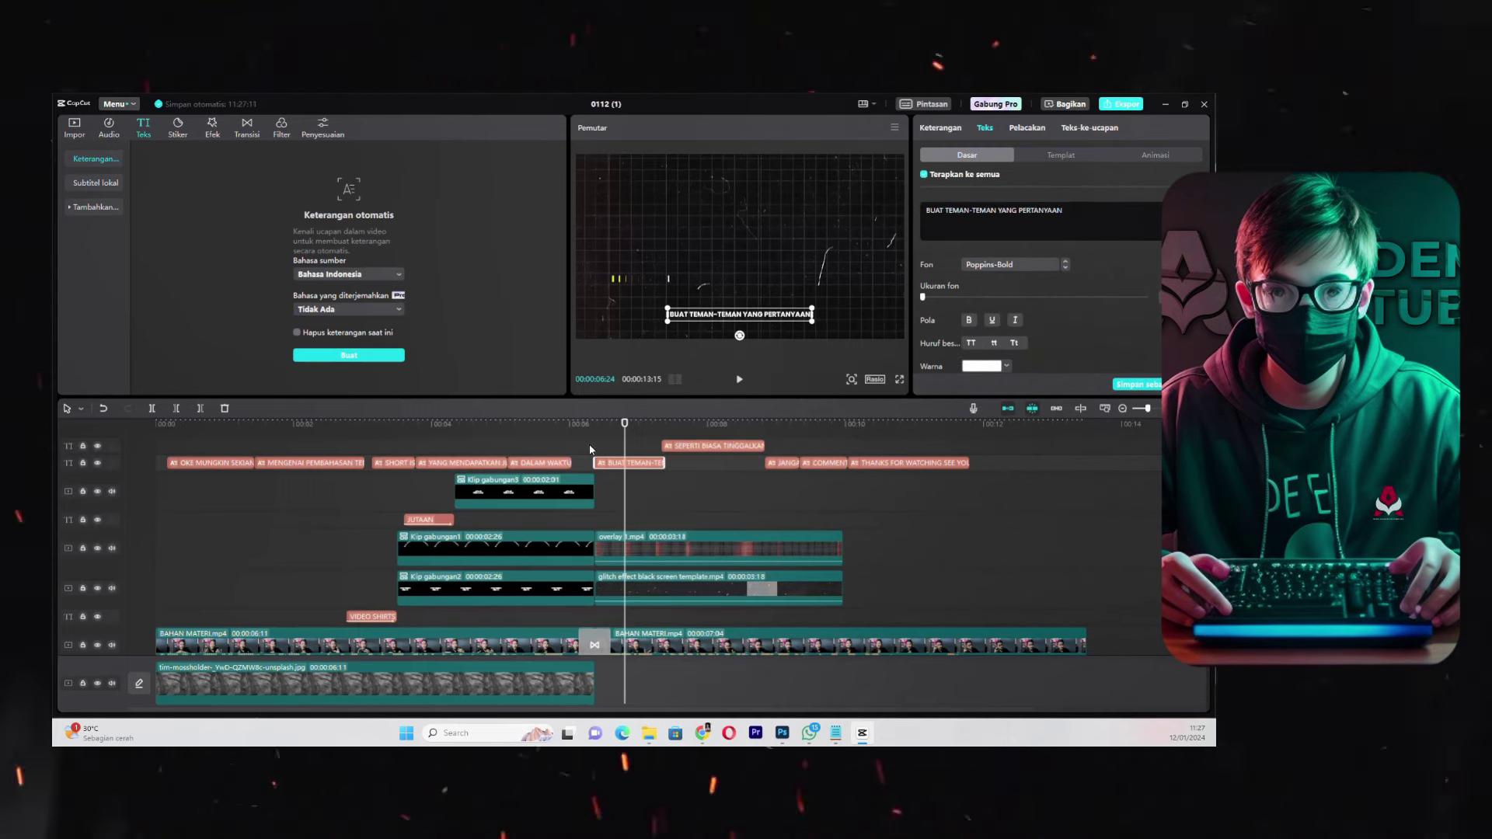
- Delete the captions before the grid scene at 00:00:06:11 and the final caption "THANKS FOR WATCHING SEE YOU"
click(566, 440)
drag(576, 441, 222, 462)
key(Delete)
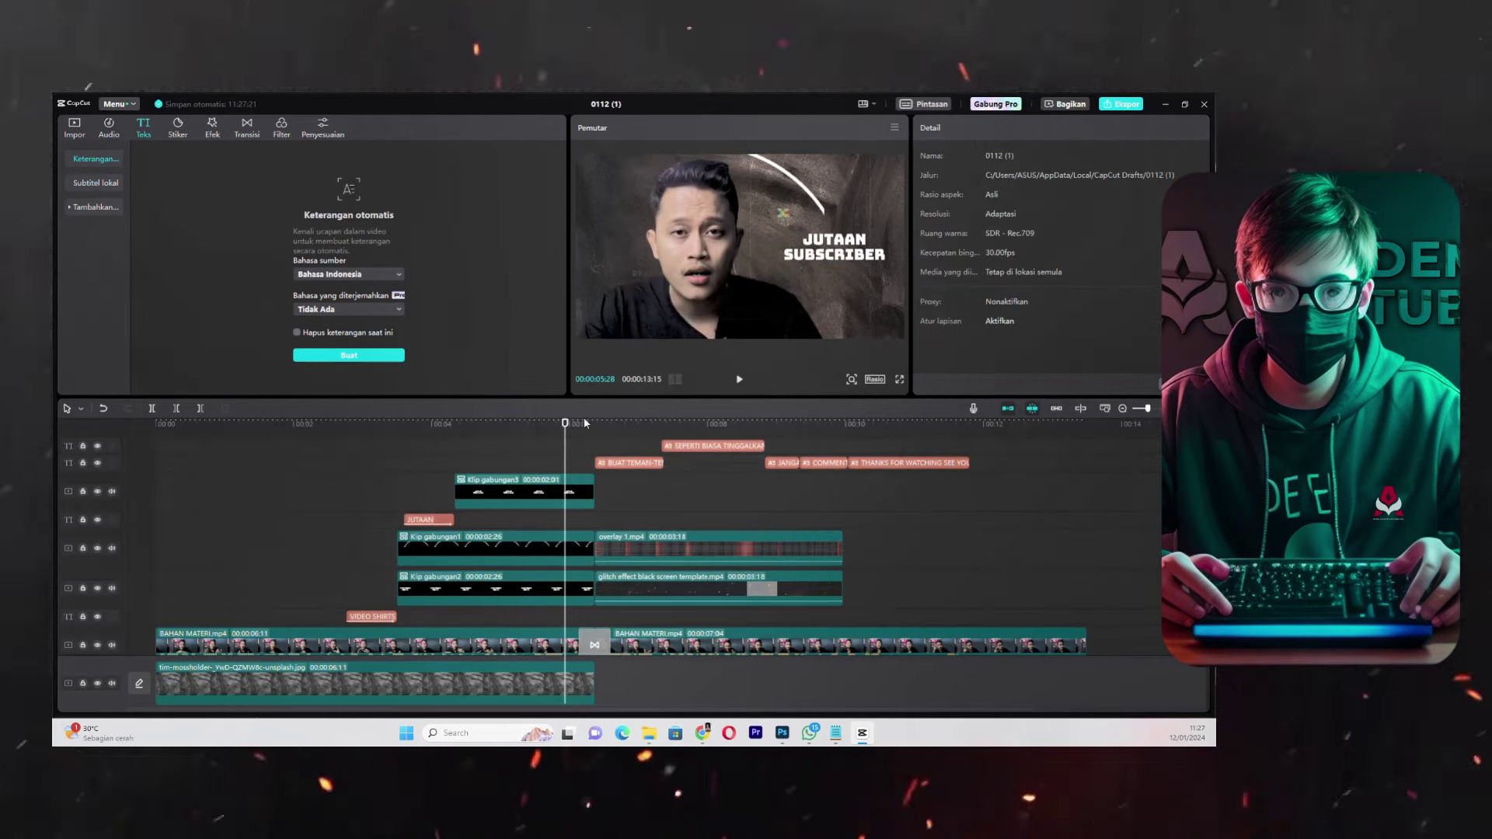
key(space)
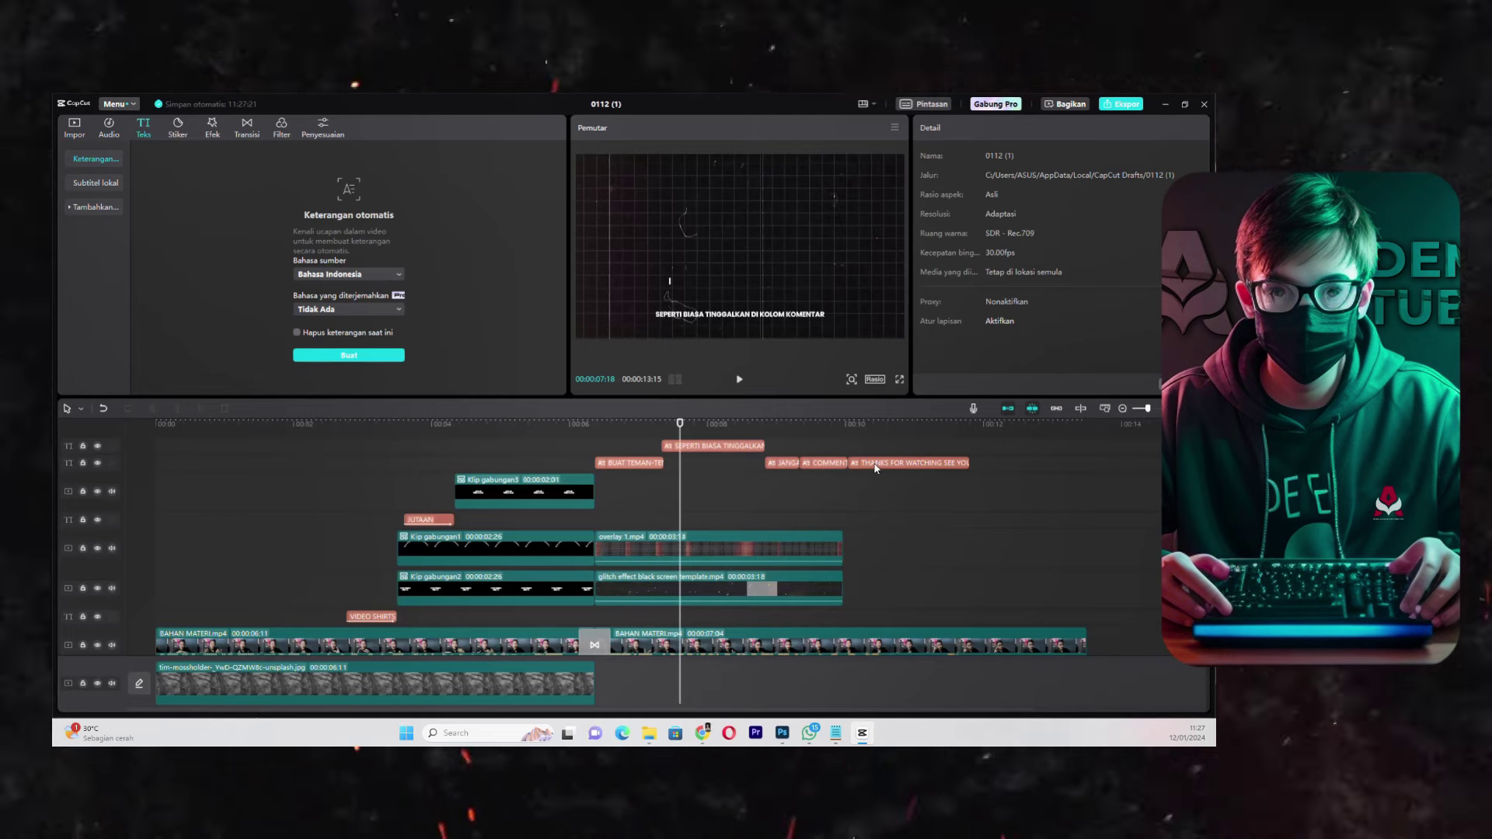
click(905, 463)
key(Delete)
- Move the captions up from the lower edge to the centre of the frame
drag(680, 424, 628, 423)
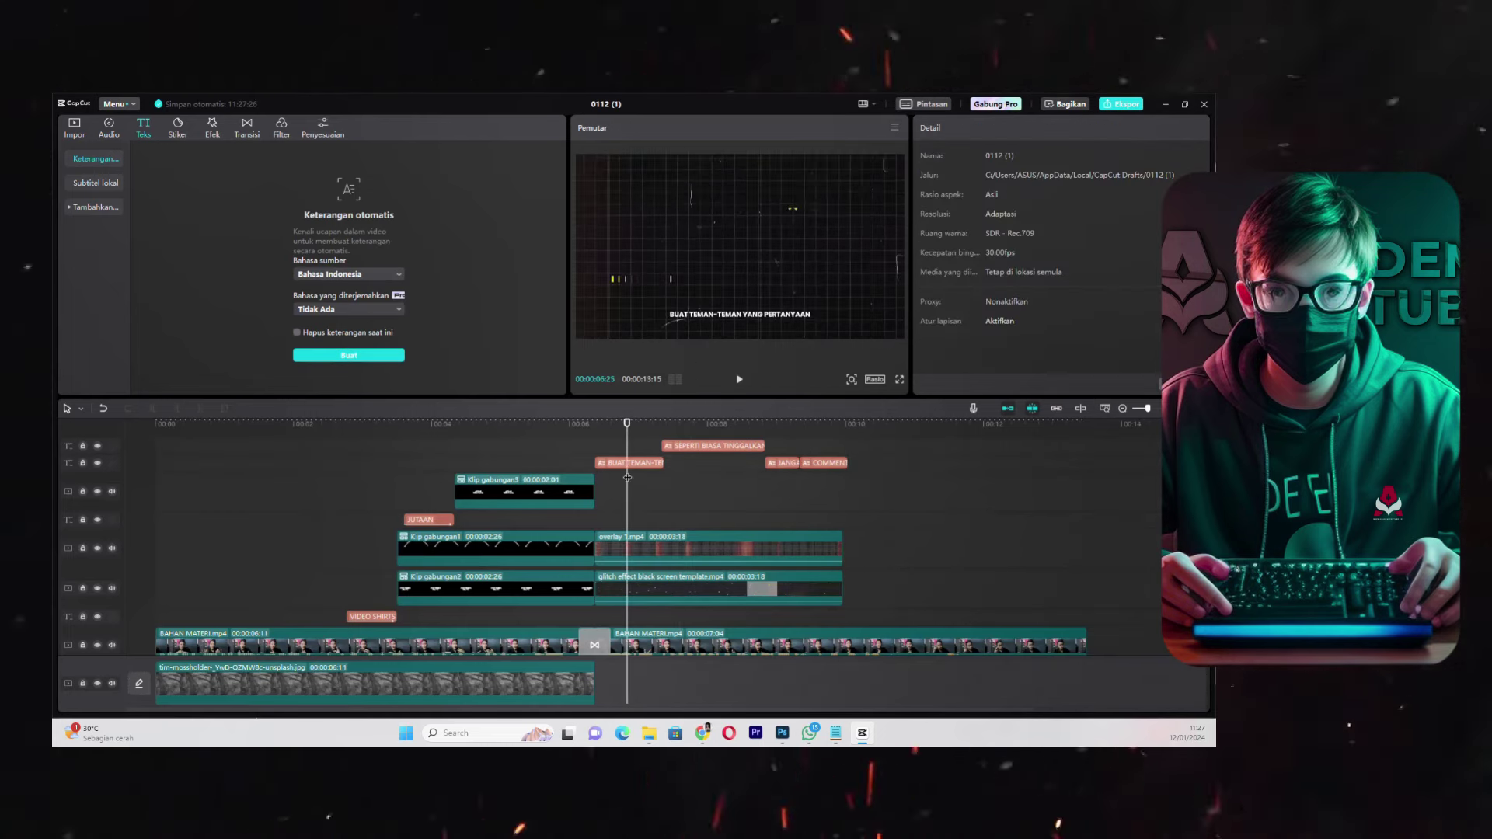
click(628, 467)
drag(744, 321, 748, 255)
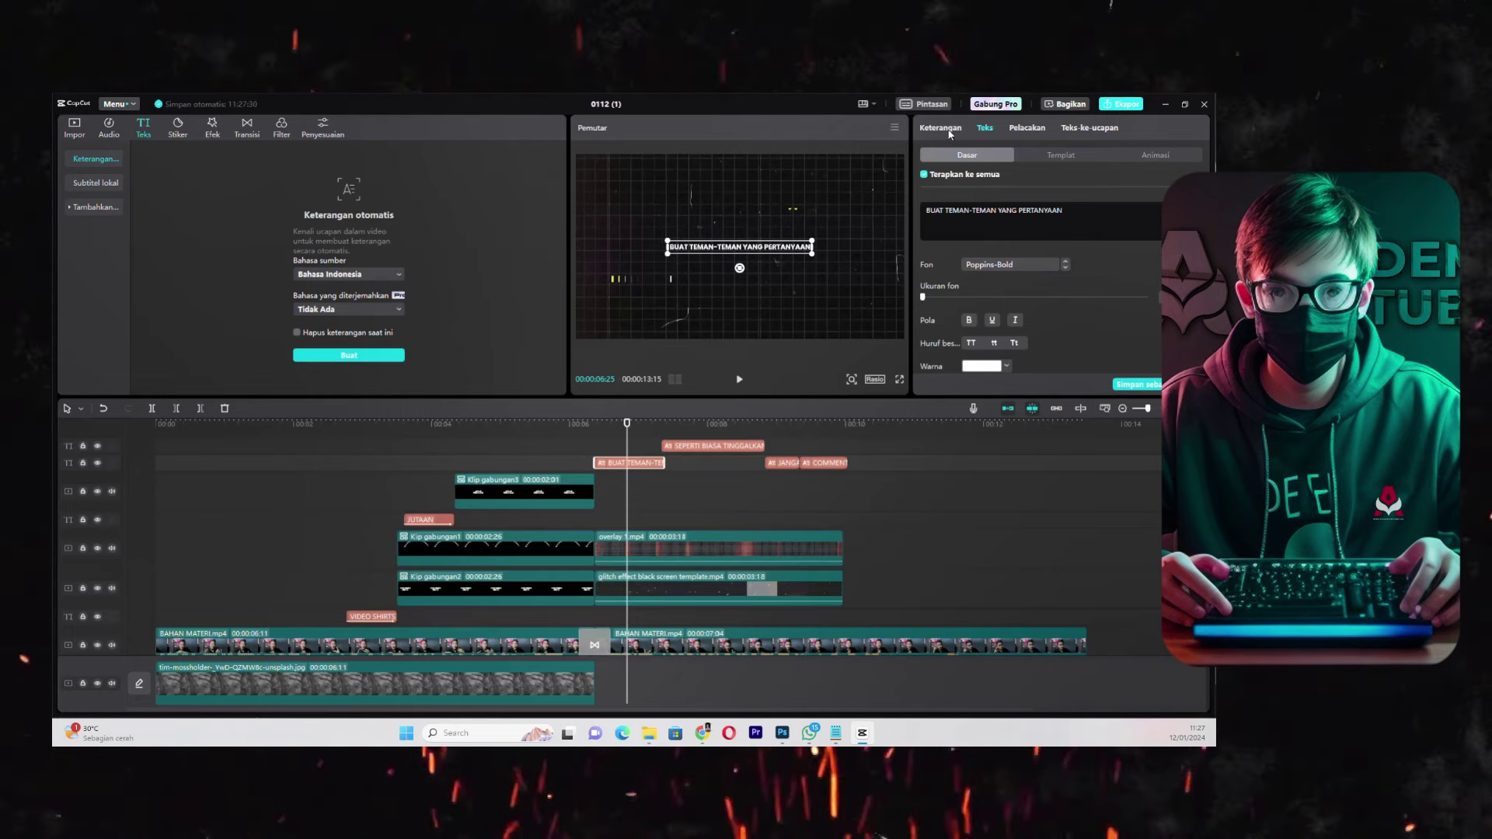
- Split the first caption into separate captions BUAT, TEMAN-TEMAN, YANG and PERTANYAAN
click(948, 129)
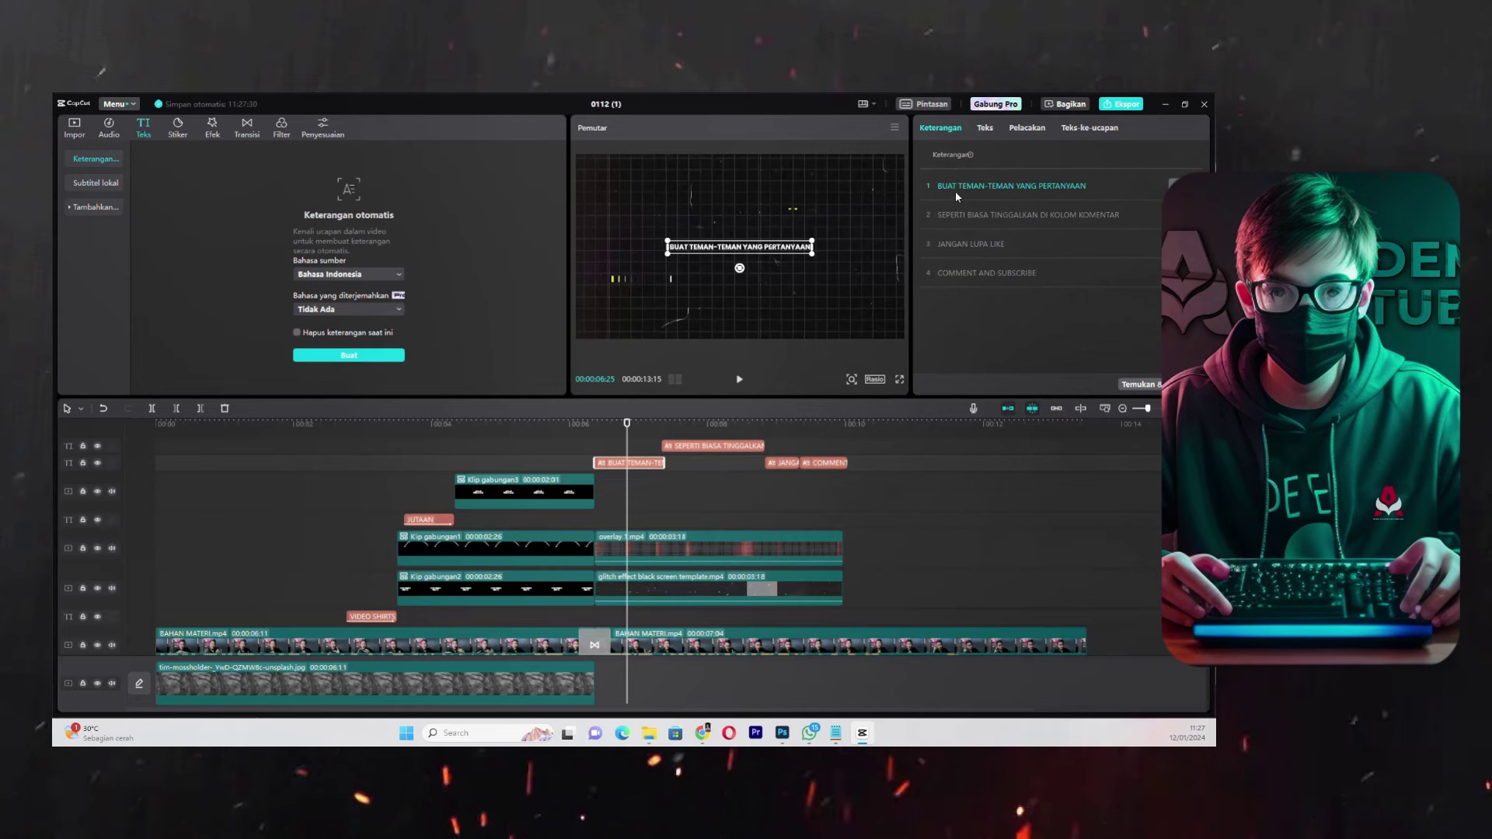
click(959, 183)
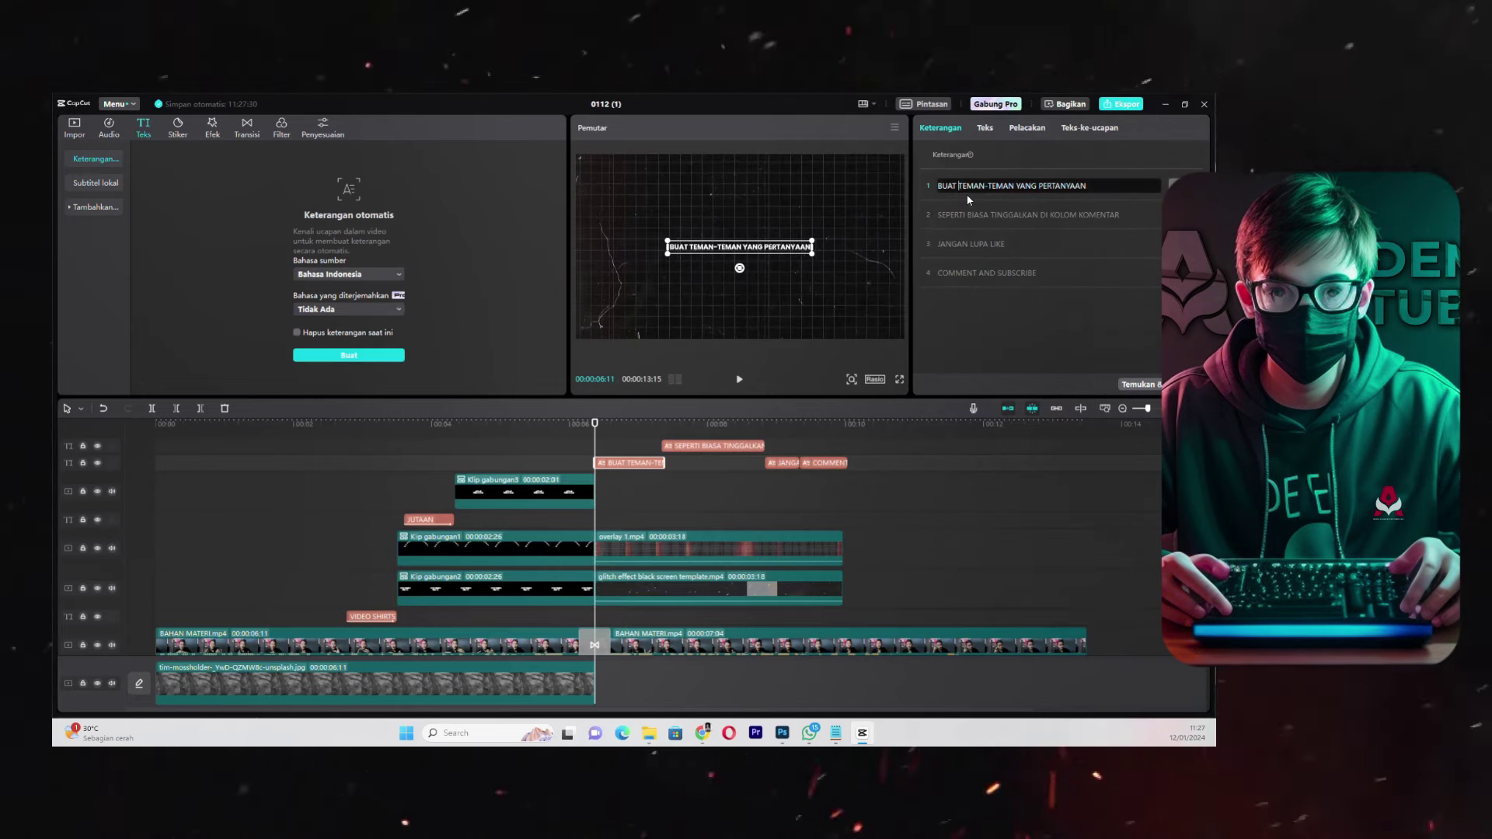
key(BackSpace)
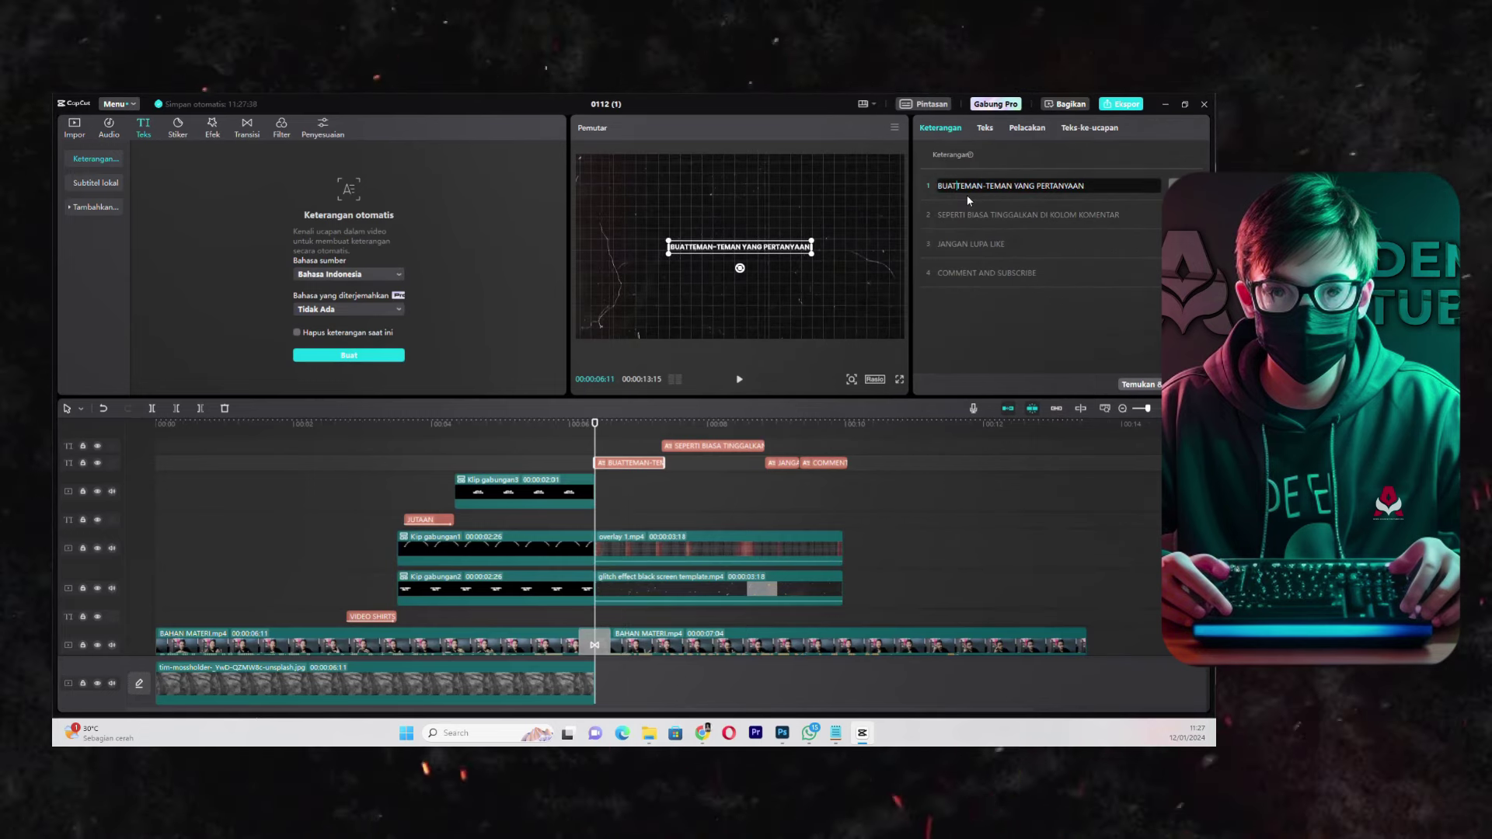
key(Return)
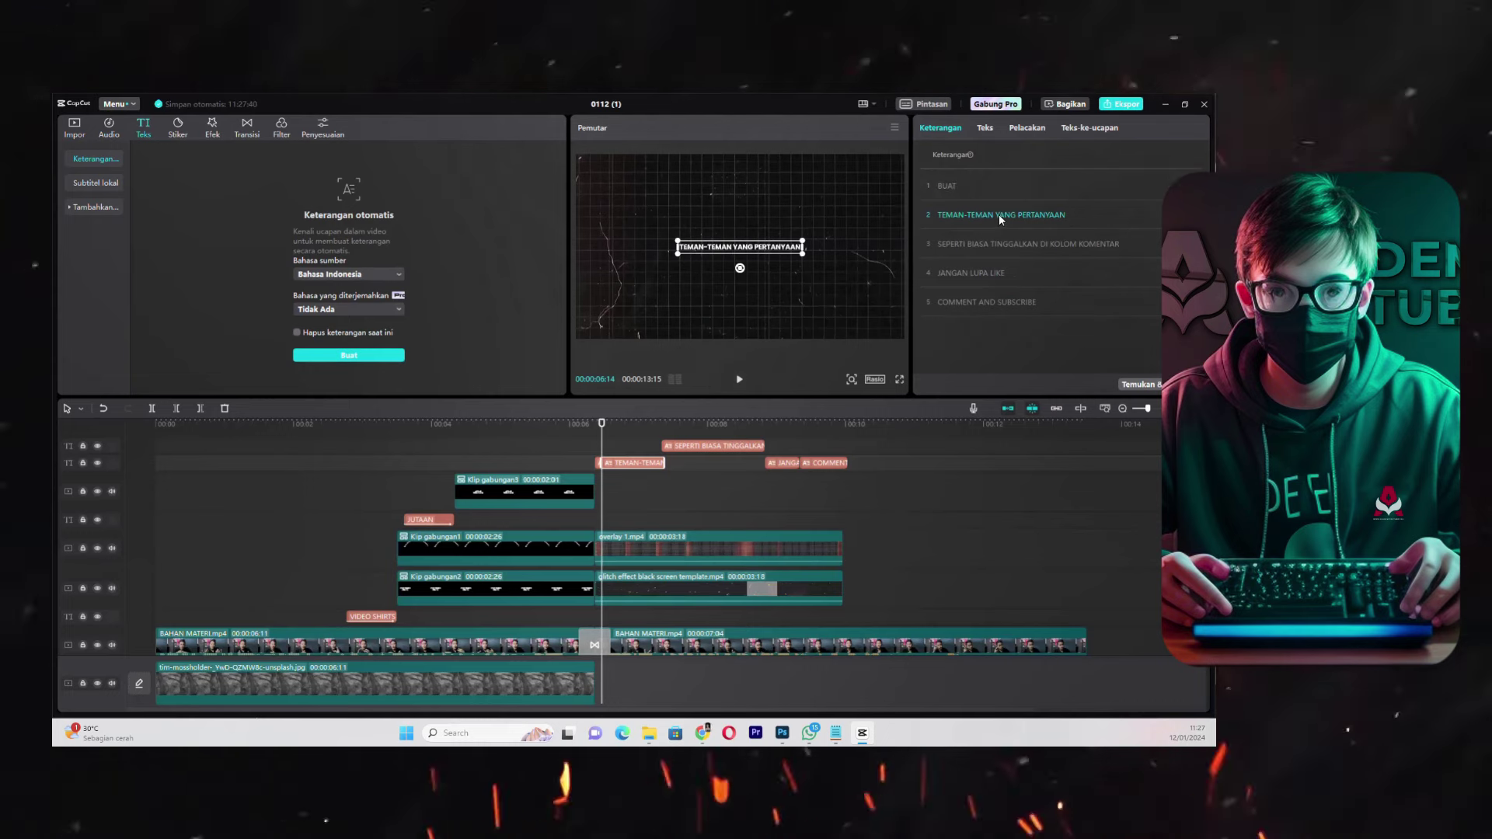
click(998, 216)
key(BackSpace)
key(Return)
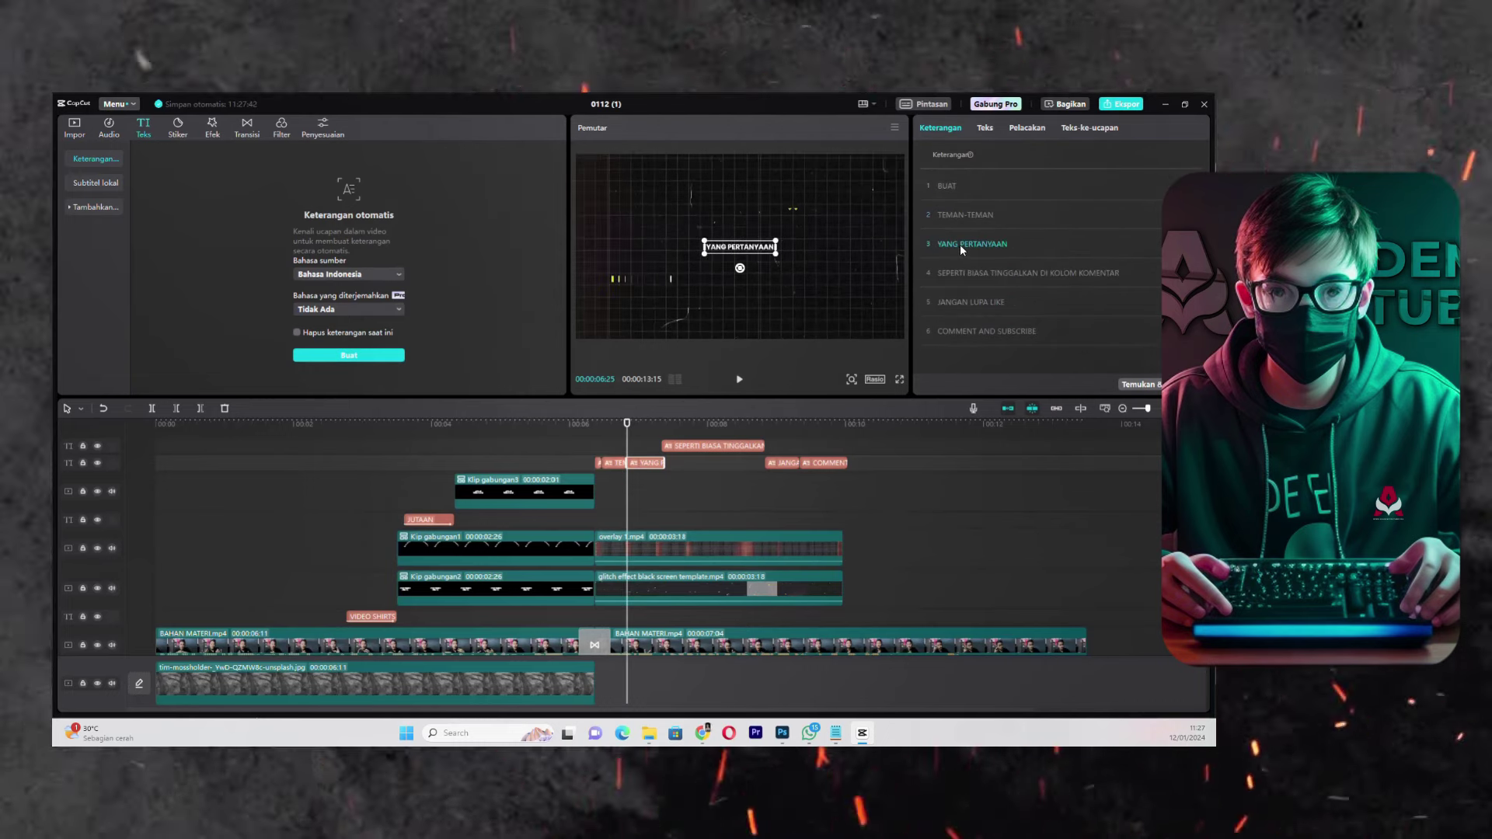
click(966, 245)
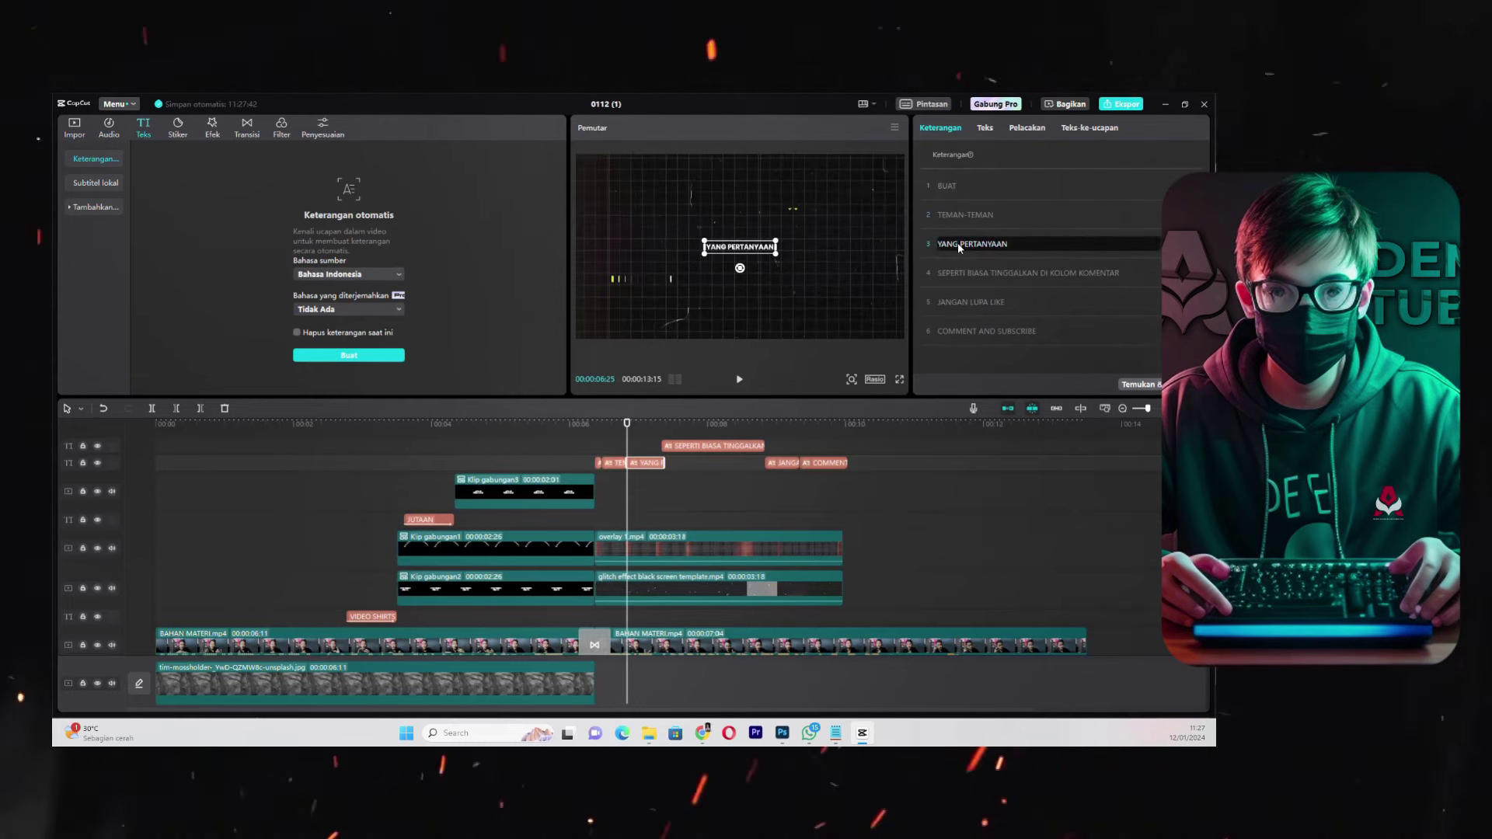
key(BackSpace)
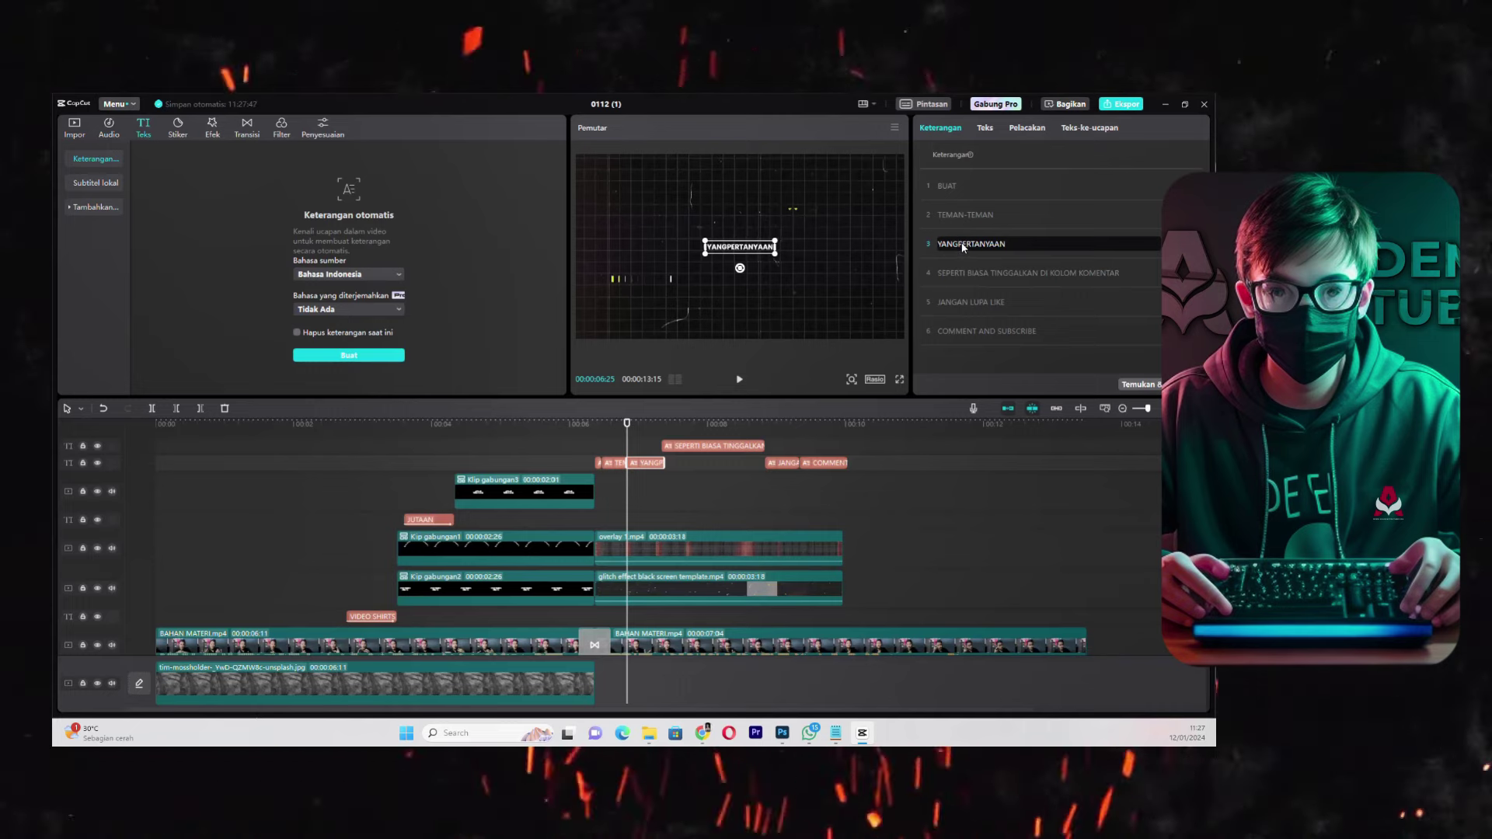
key(Return)
- Split the remaining captions into SEPERTI, BIASA, TINGGALKAN, DI KOLOM, KOMENTAR, JANGAN, LUPA, LIKE, COMMENT, AND and SUBSCRIBE
click(968, 298)
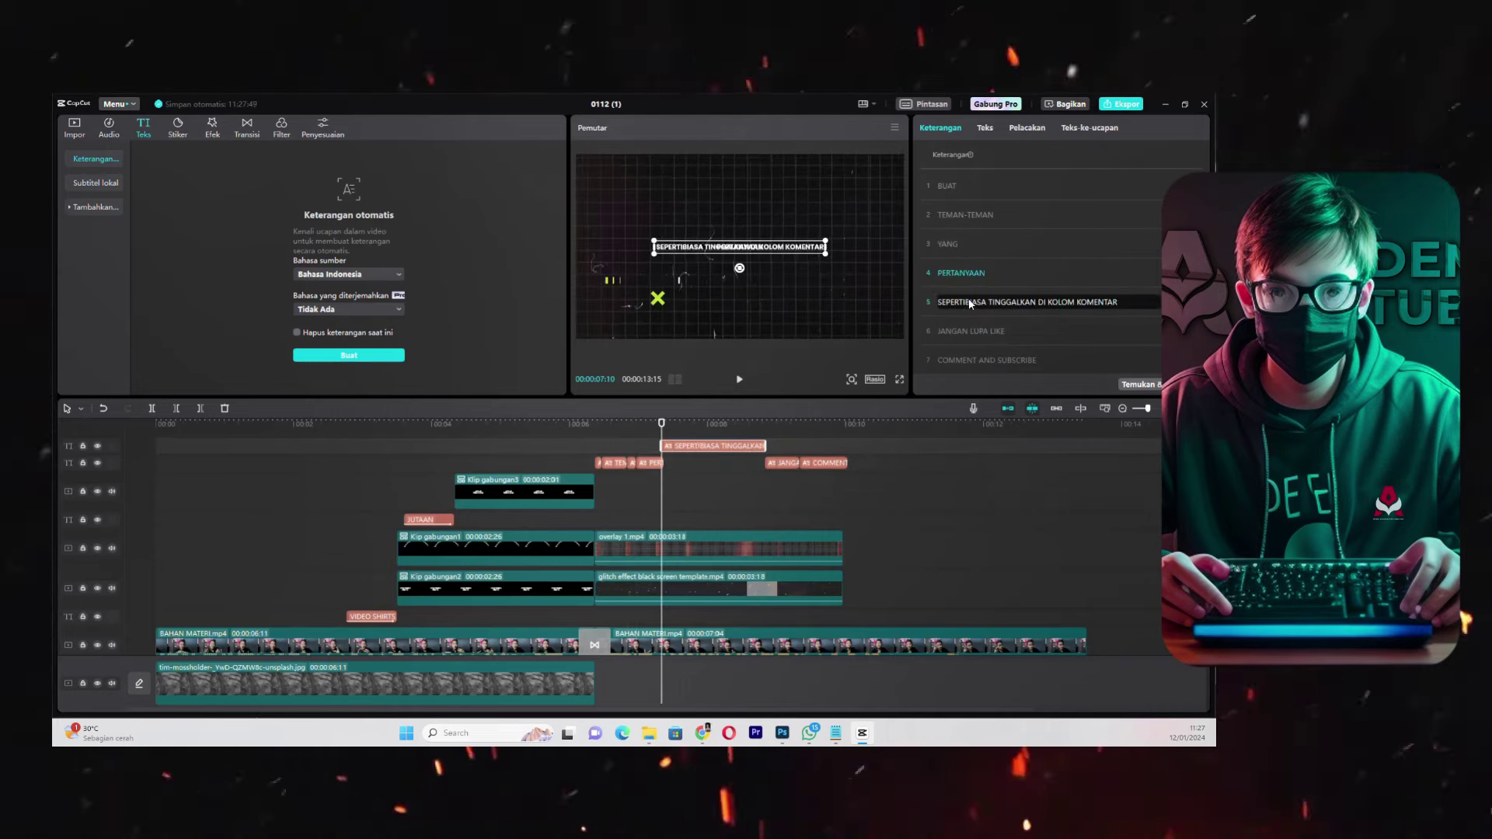
key(BackSpace)
key(Return)
click(963, 329)
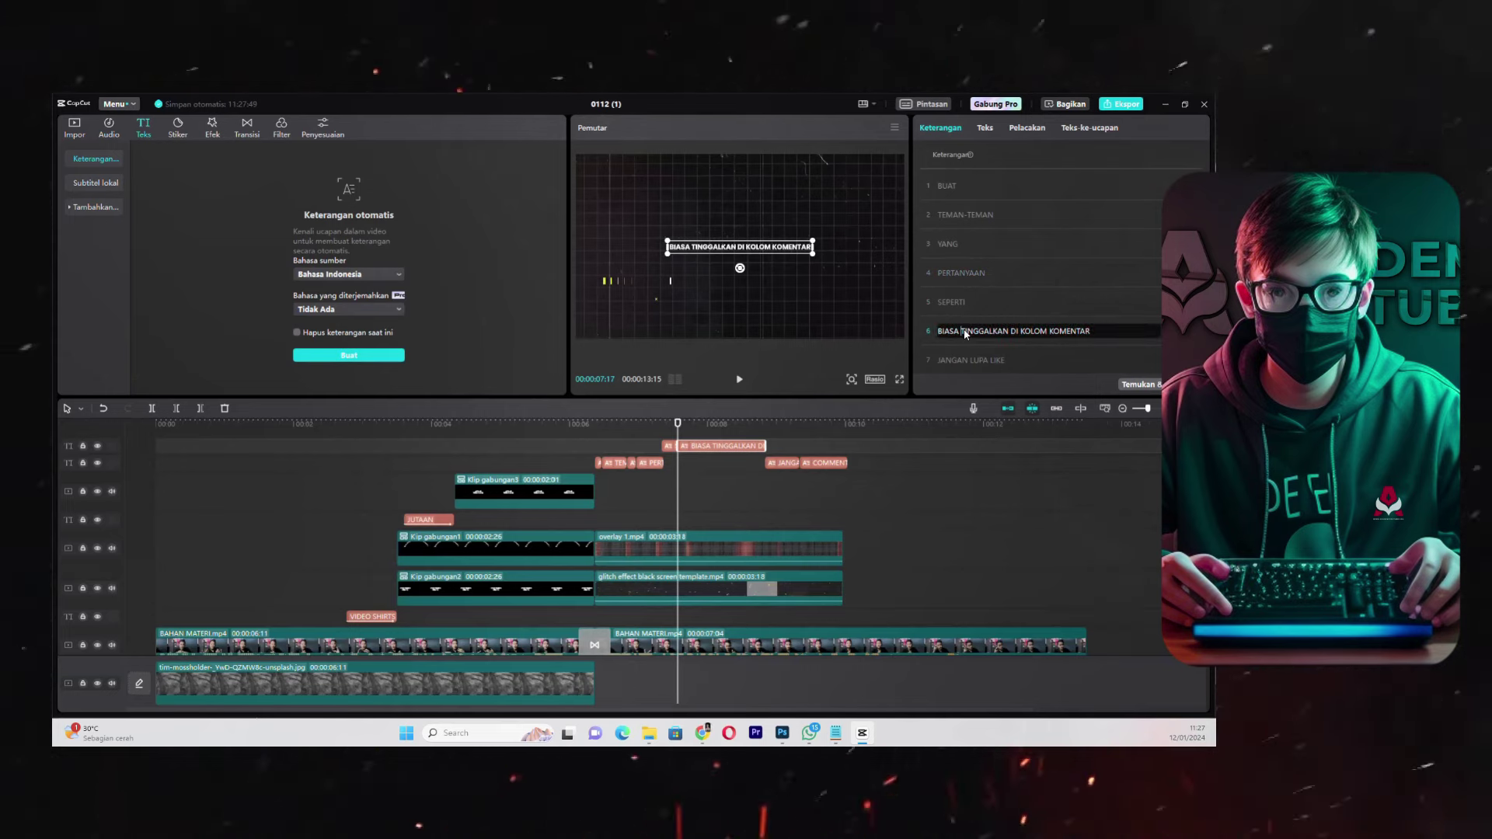
key(BackSpace)
key(ctrl+z)
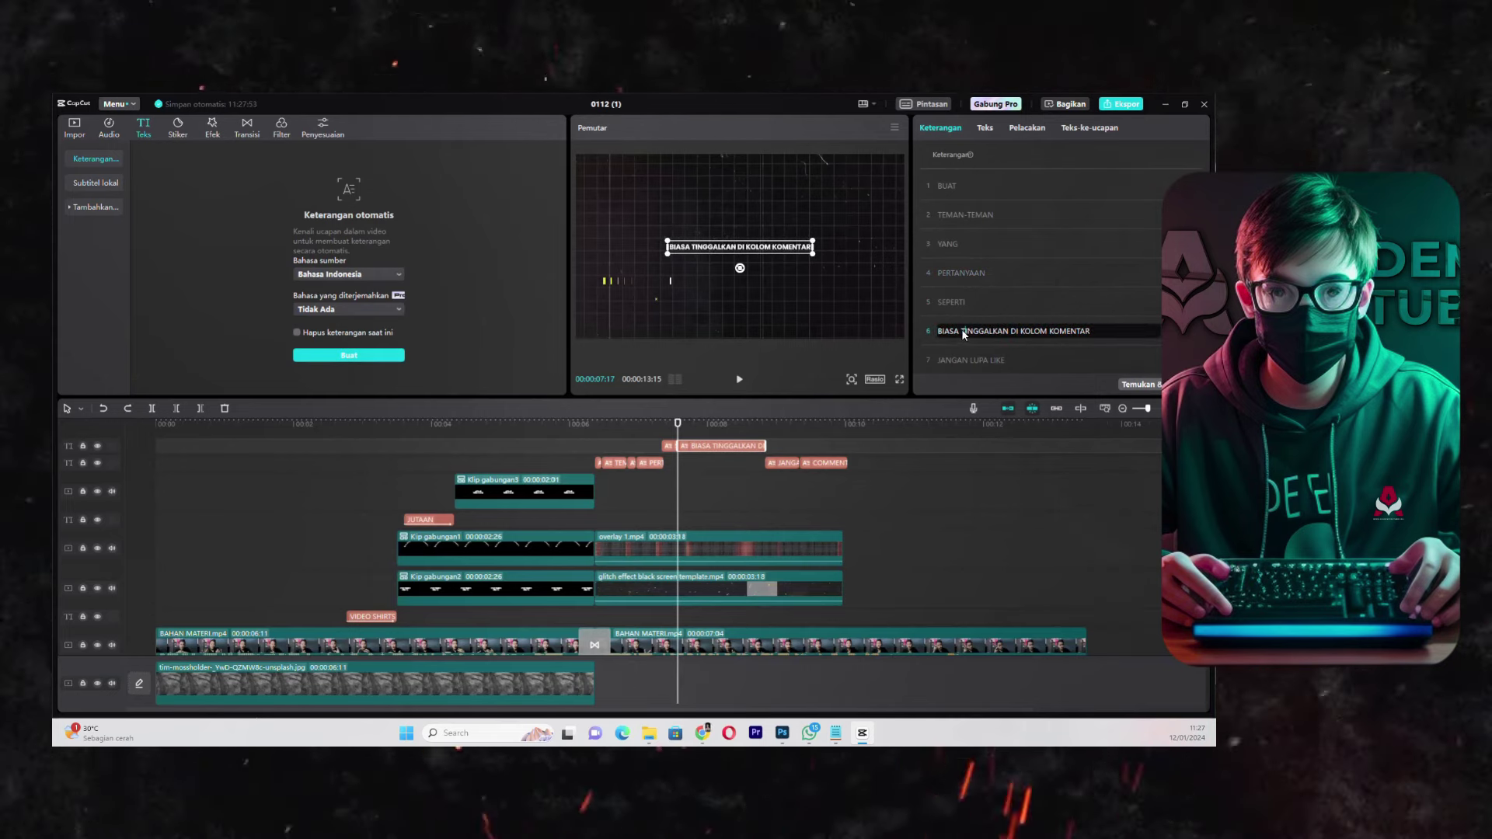
key(Return)
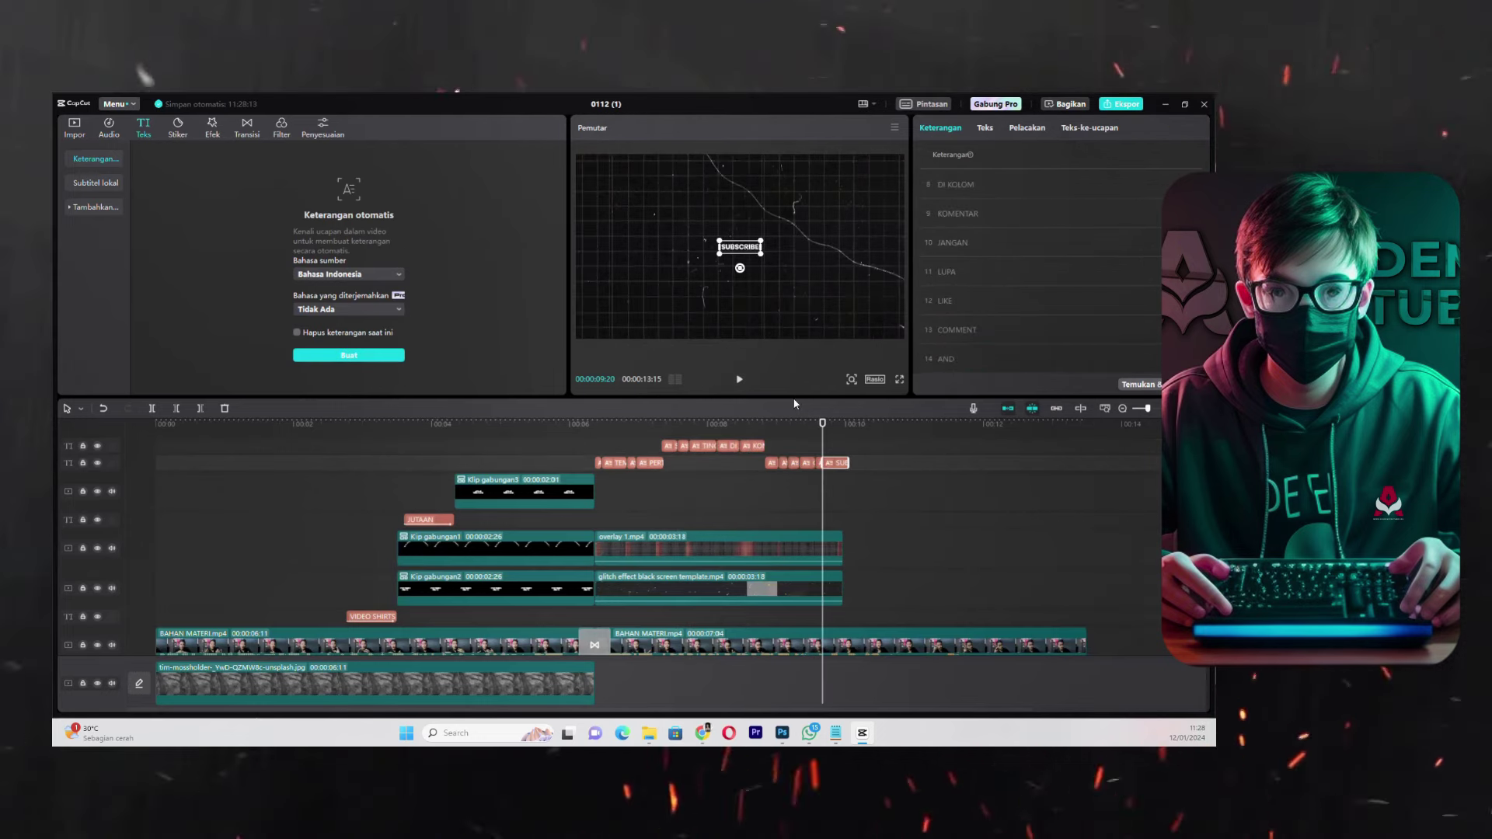
- Enlarge the centred captions so that TEMAN-TEMAN spans a little under half of the frame width
click(610, 423)
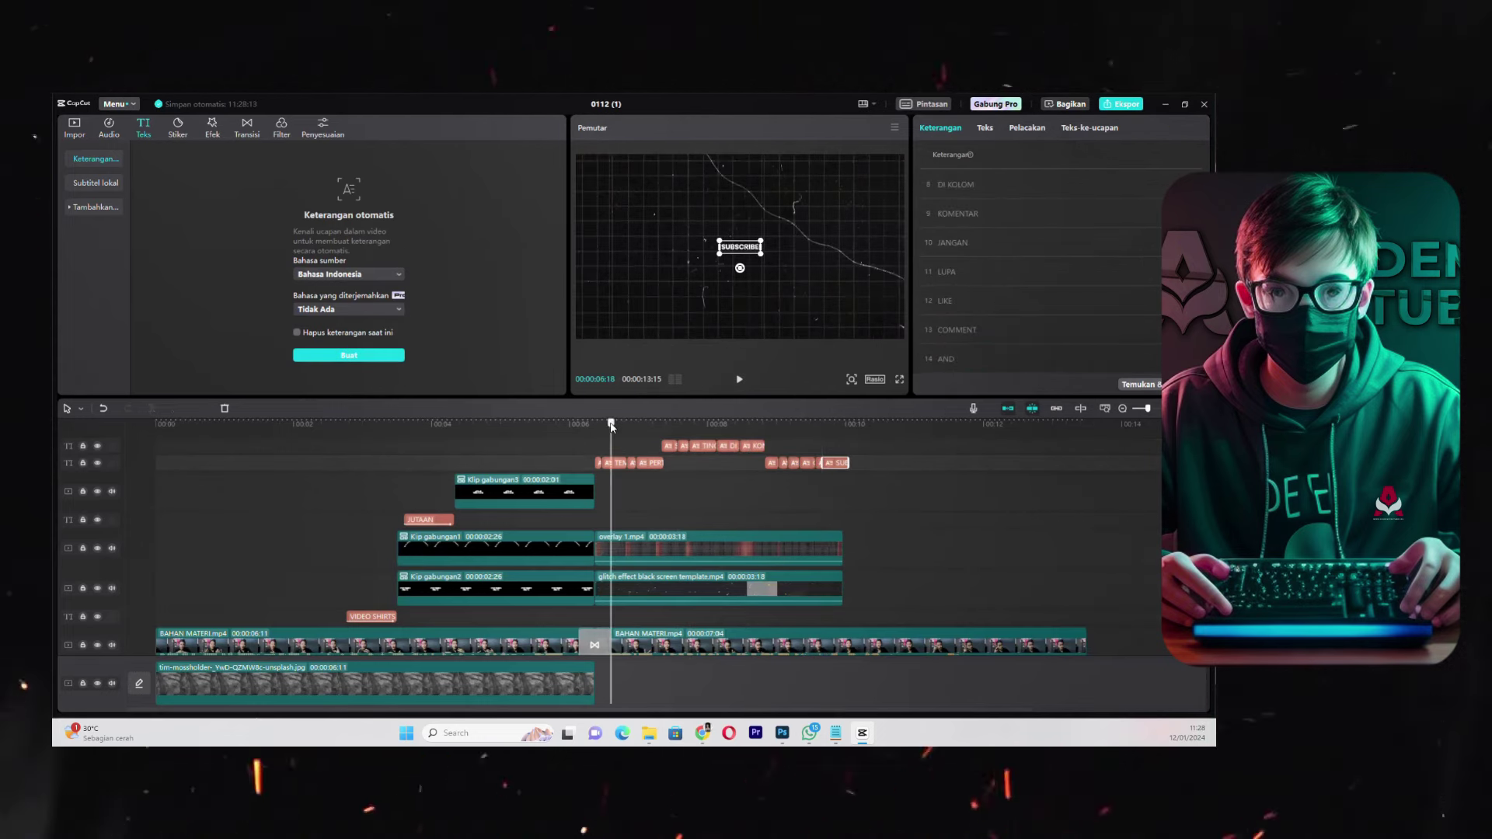
key(ctrl+equal)
drag(768, 253, 814, 265)
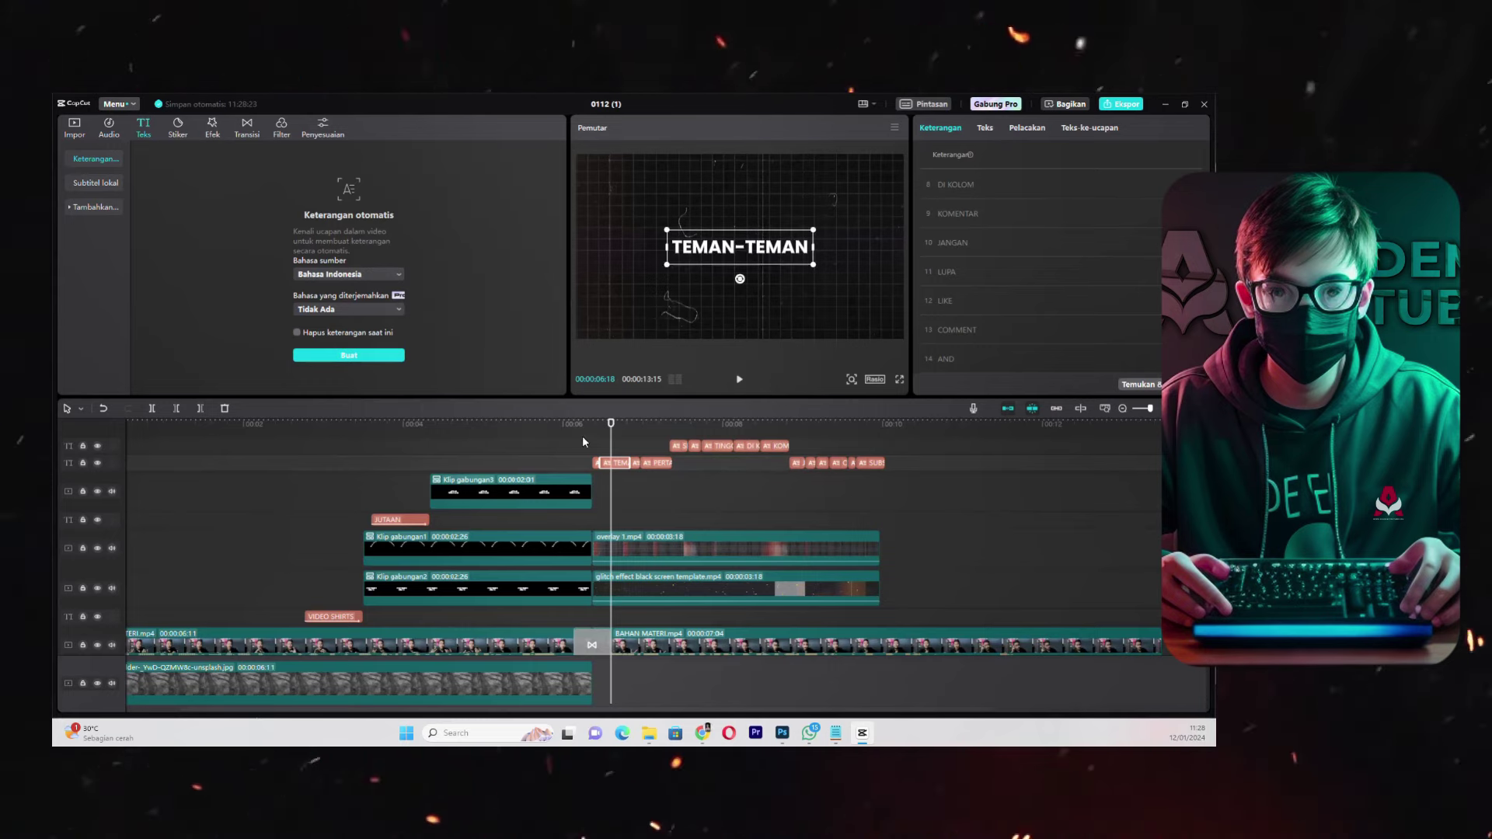
scroll(593, 475, down, 2)
scroll(593, 476, up, 3)
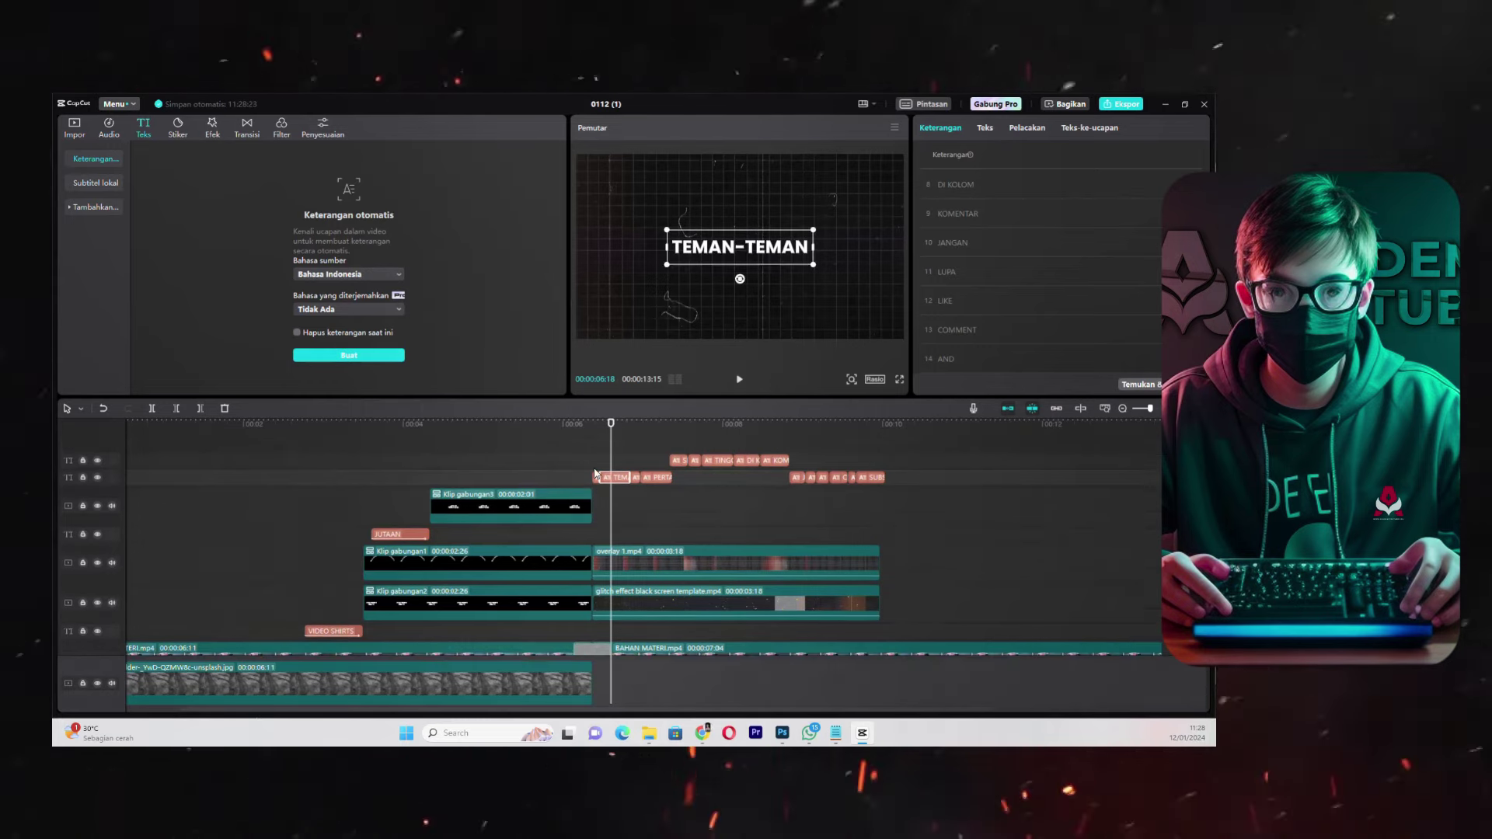
- Play the video from the start in full-screen preview, and return the playhead to 00:00:01:24
click(900, 380)
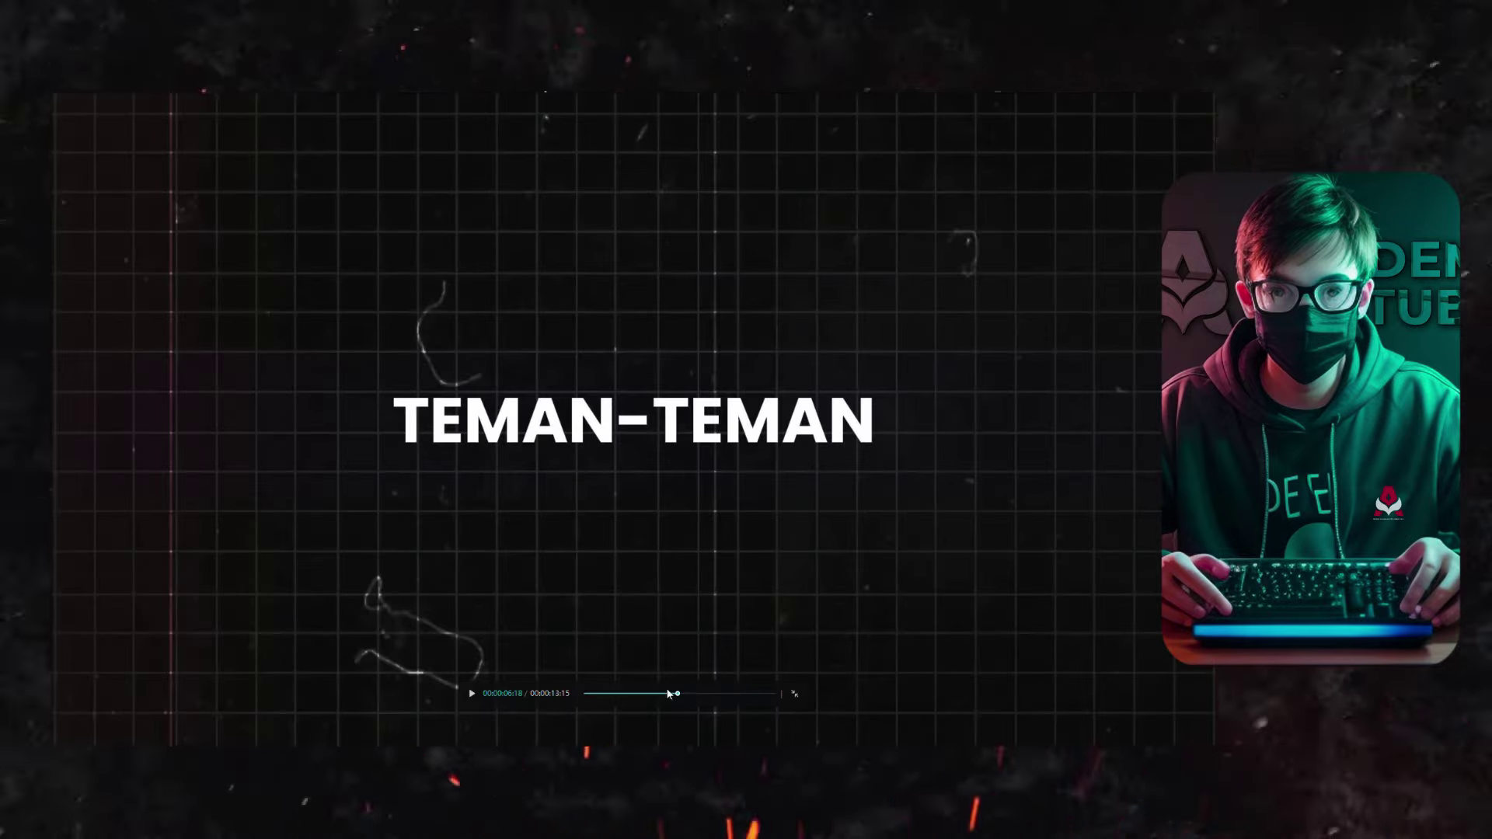
click(585, 693)
key(space)
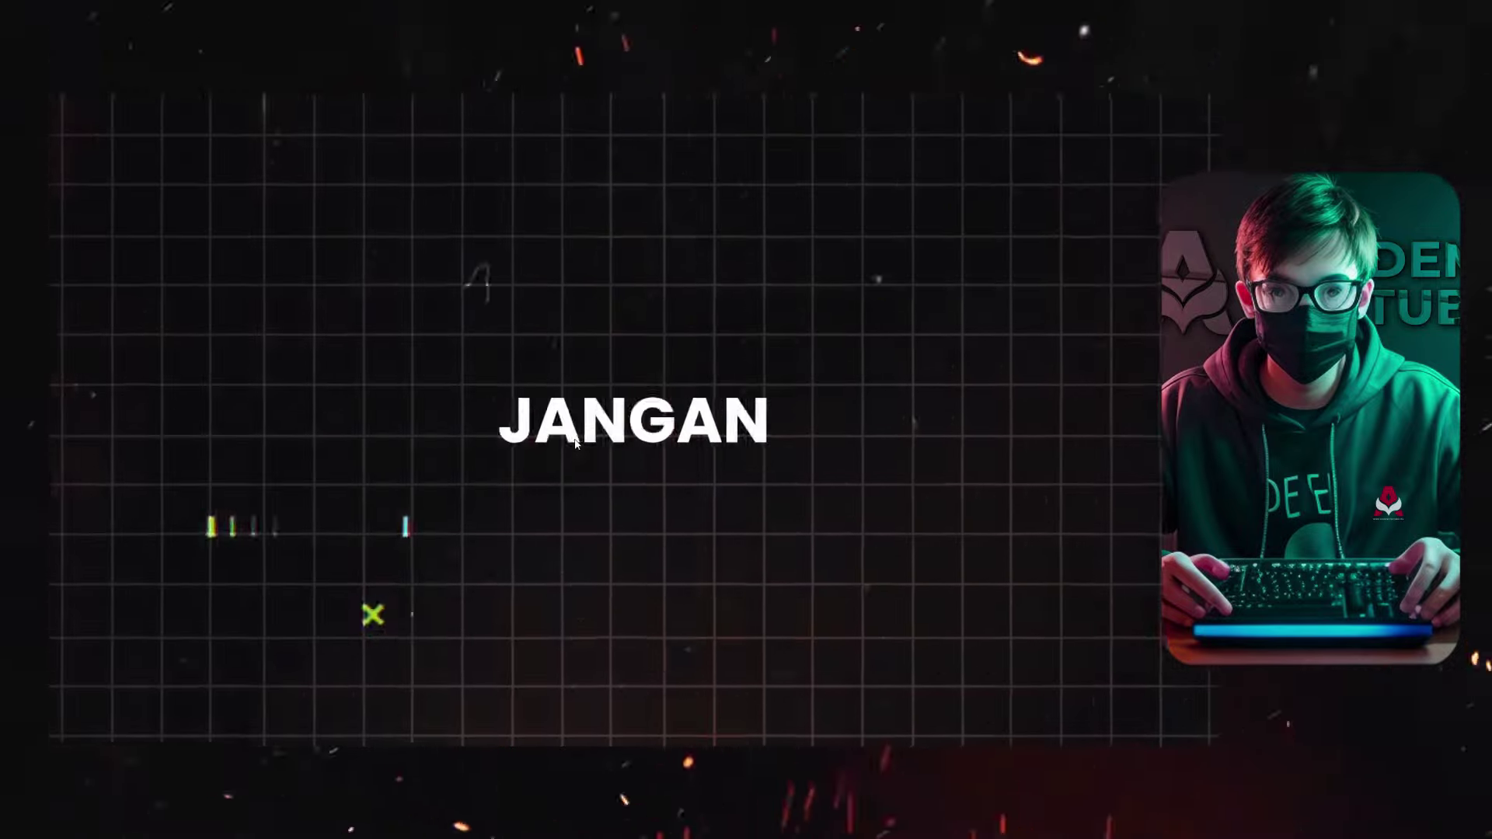
key(Escape)
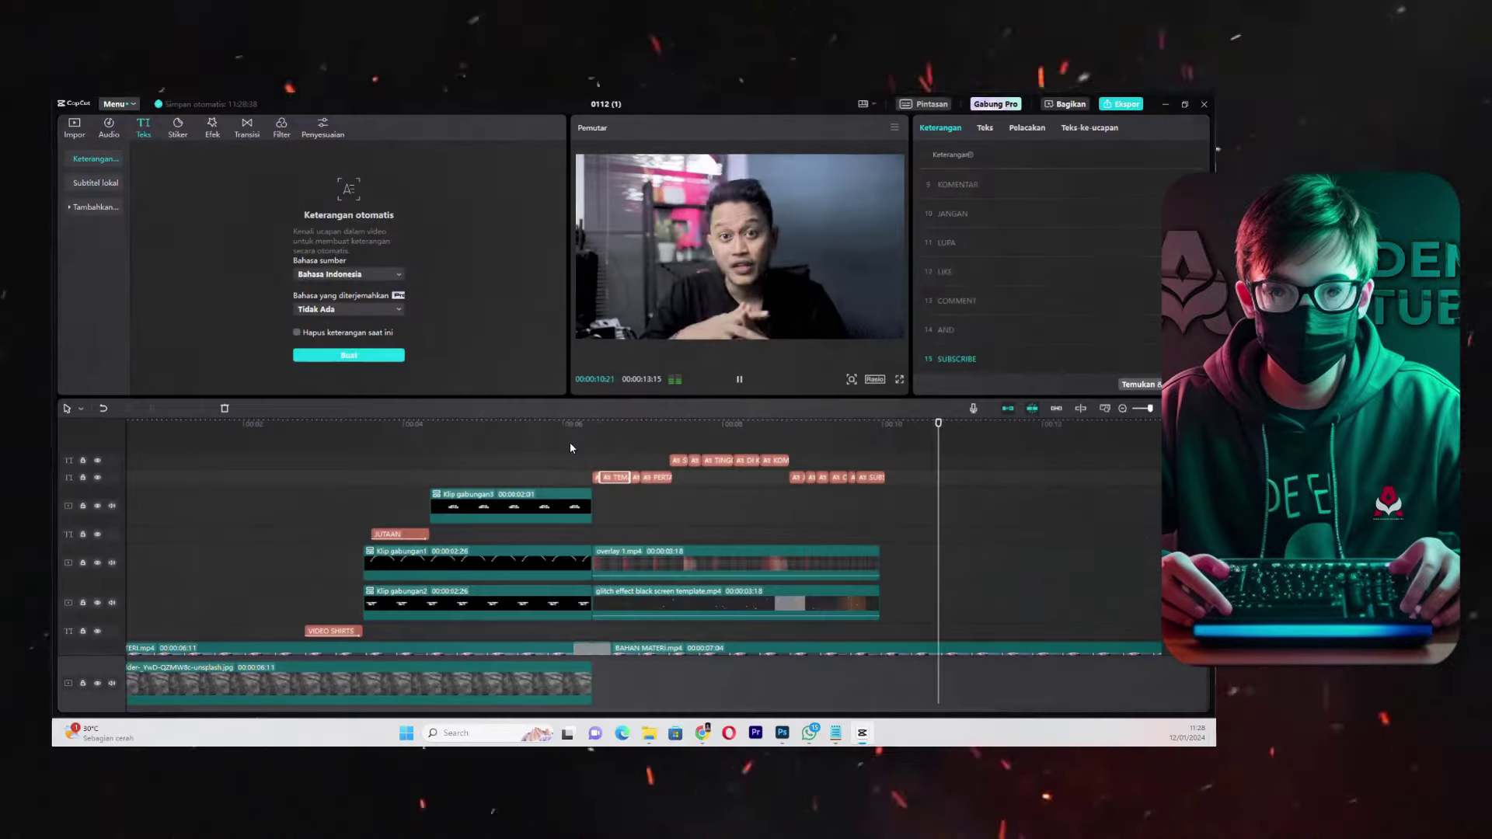
key(space)
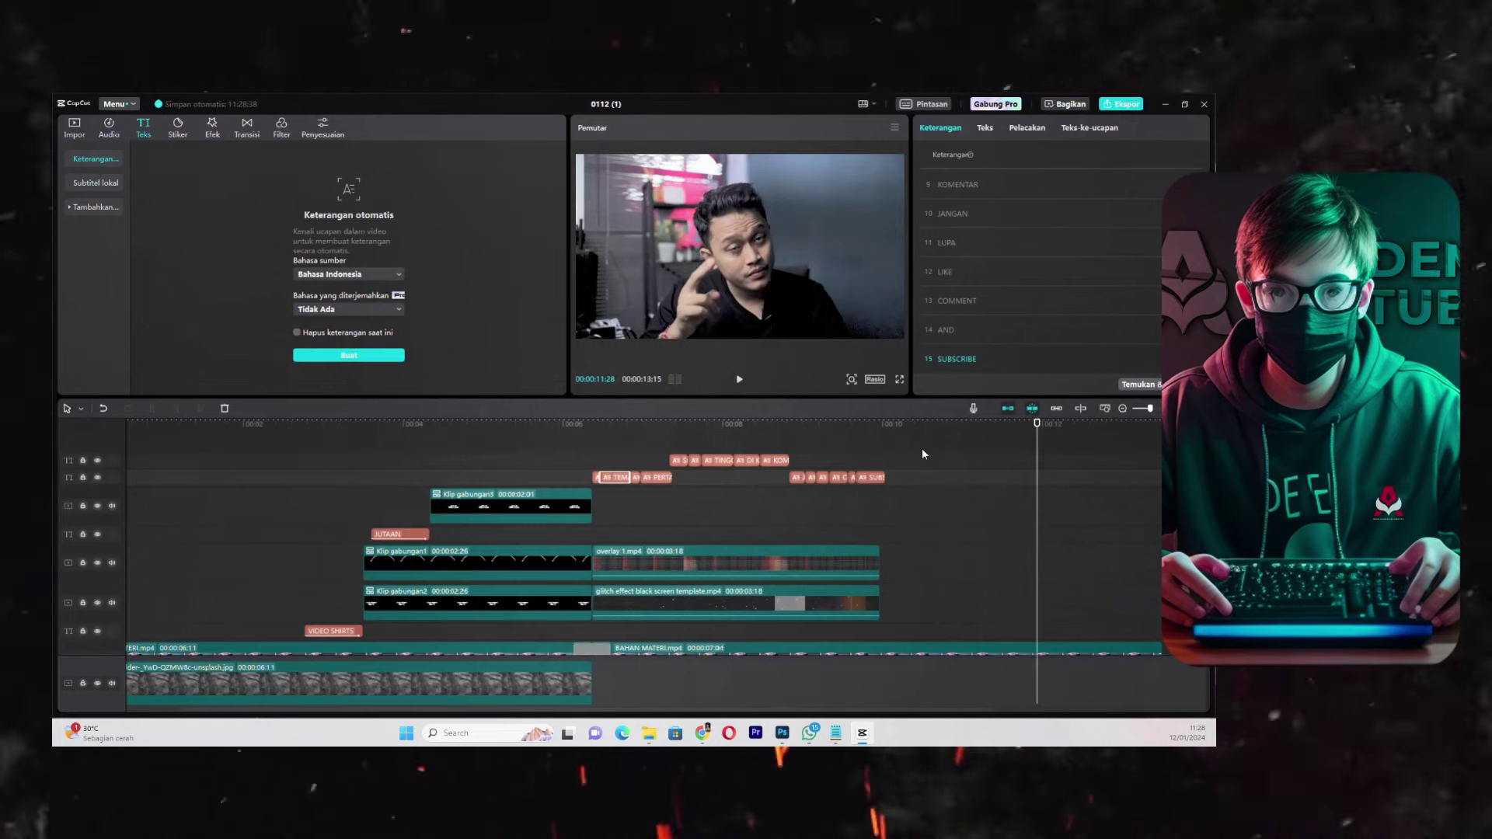
scroll(920, 466, down, 1)
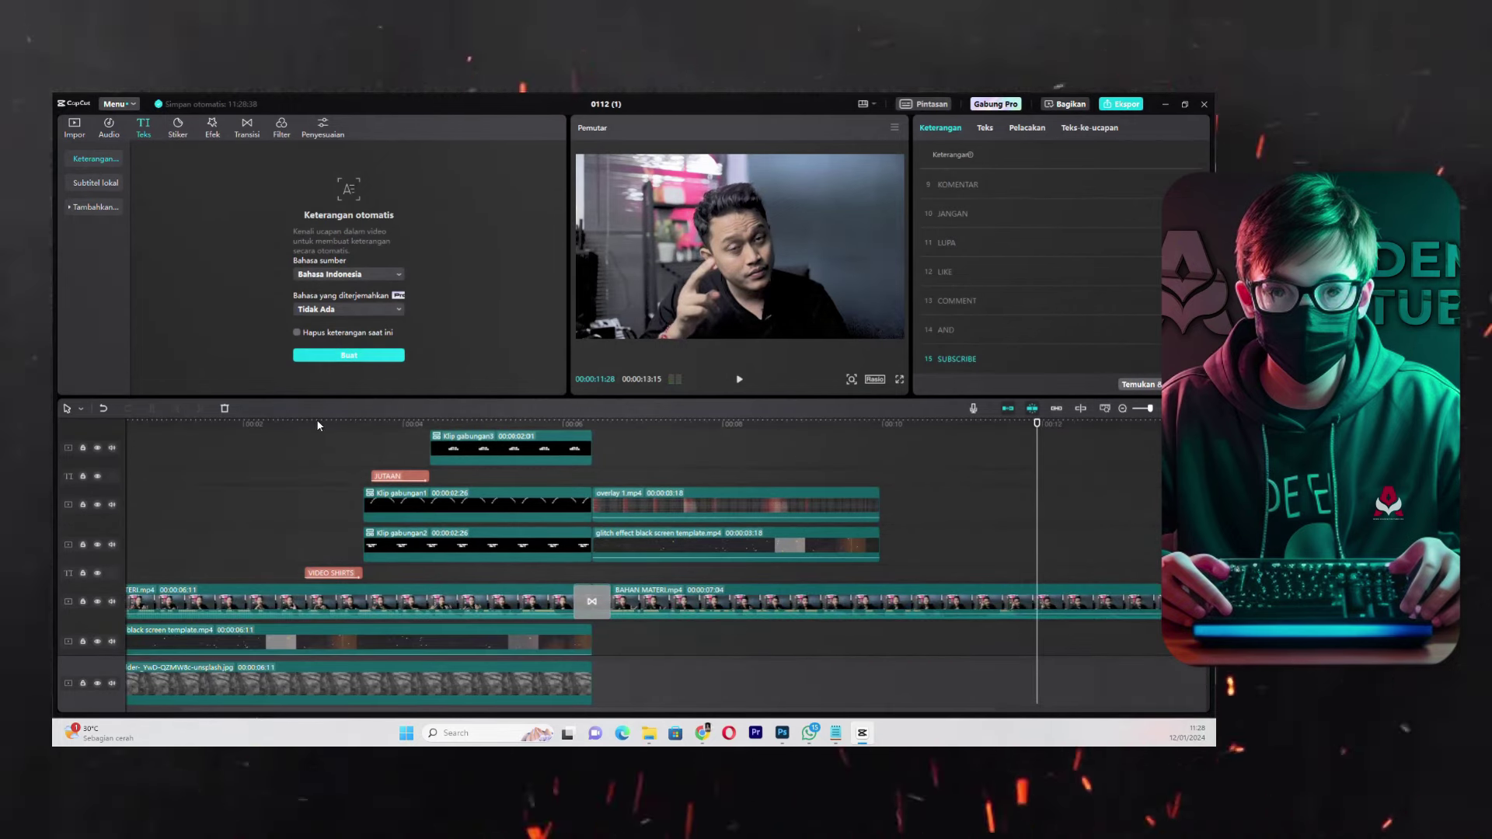
drag(316, 420, 227, 424)
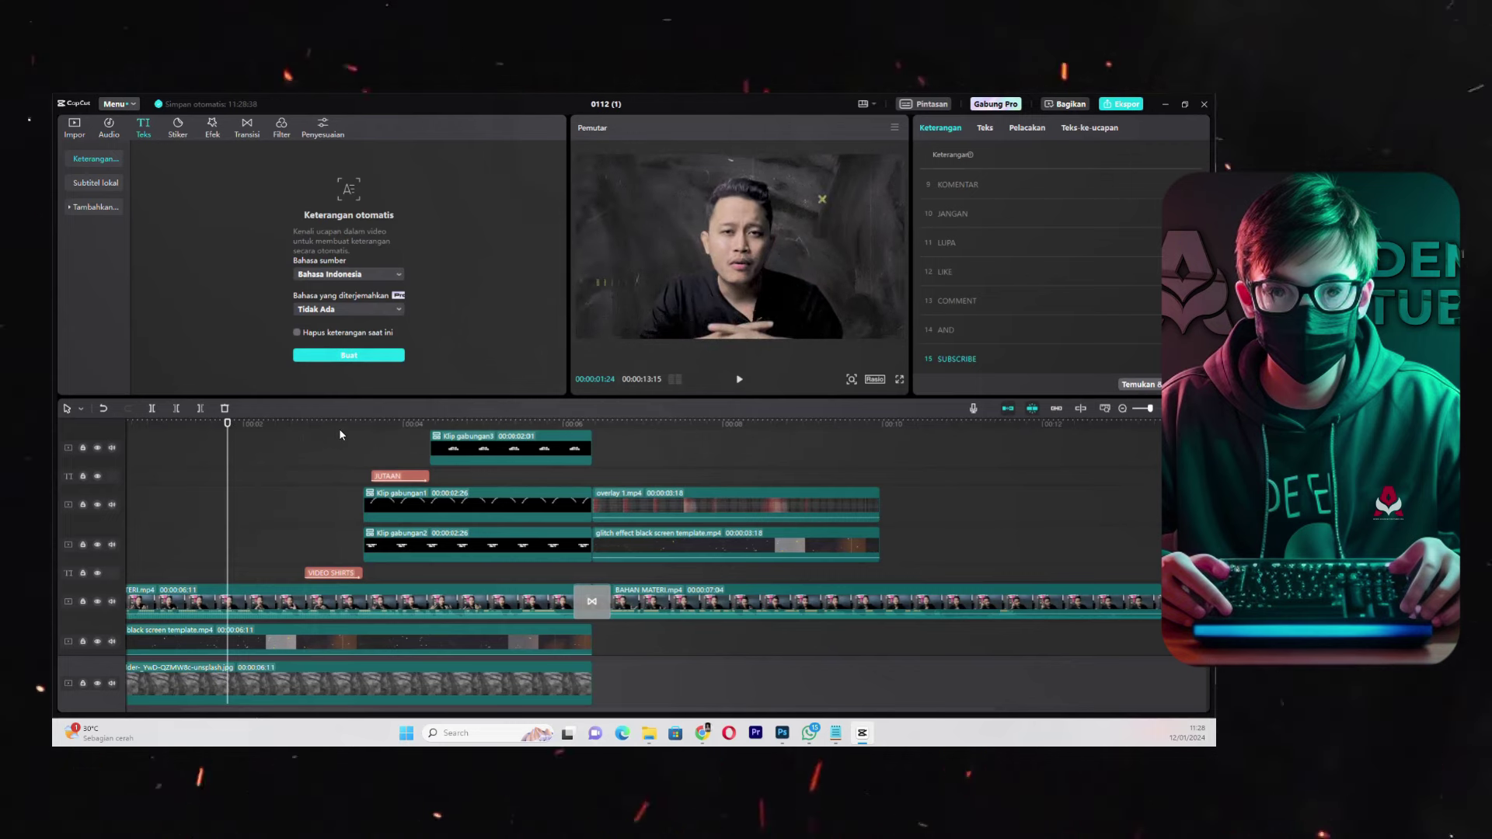